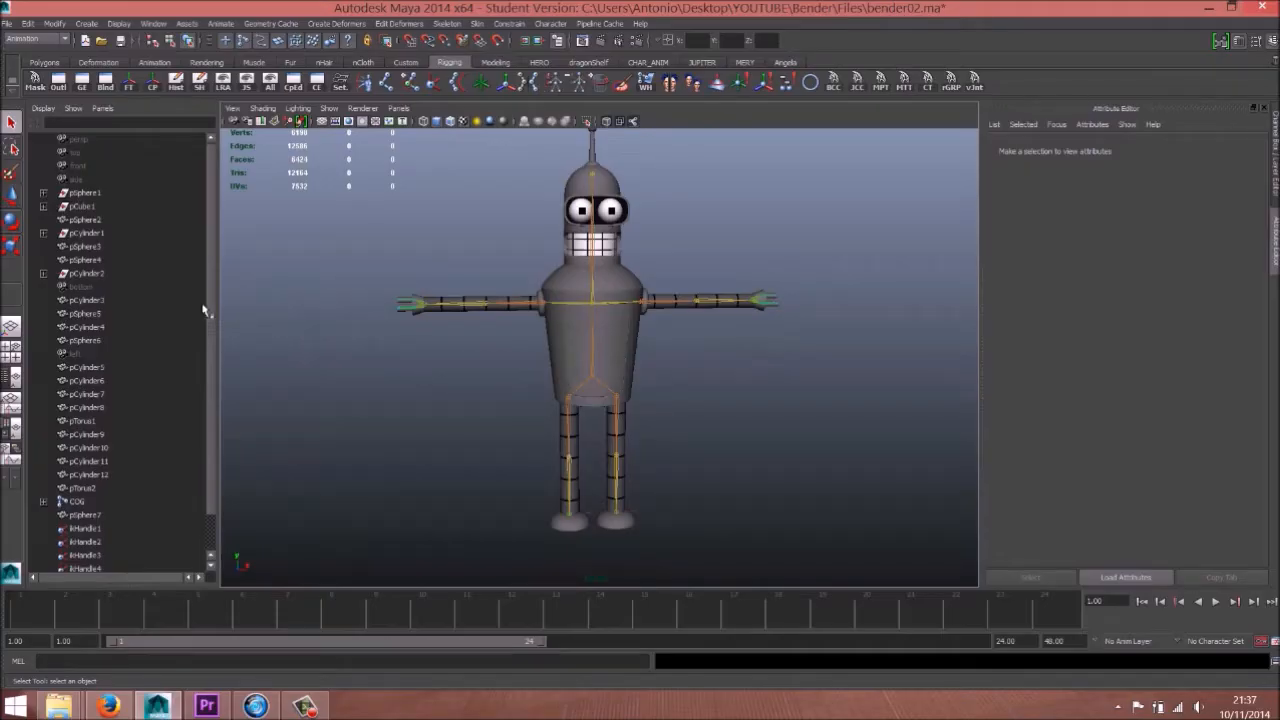
Step: Create an empty group in the scene and name it GEO
scroll(214, 280, "down", 1)
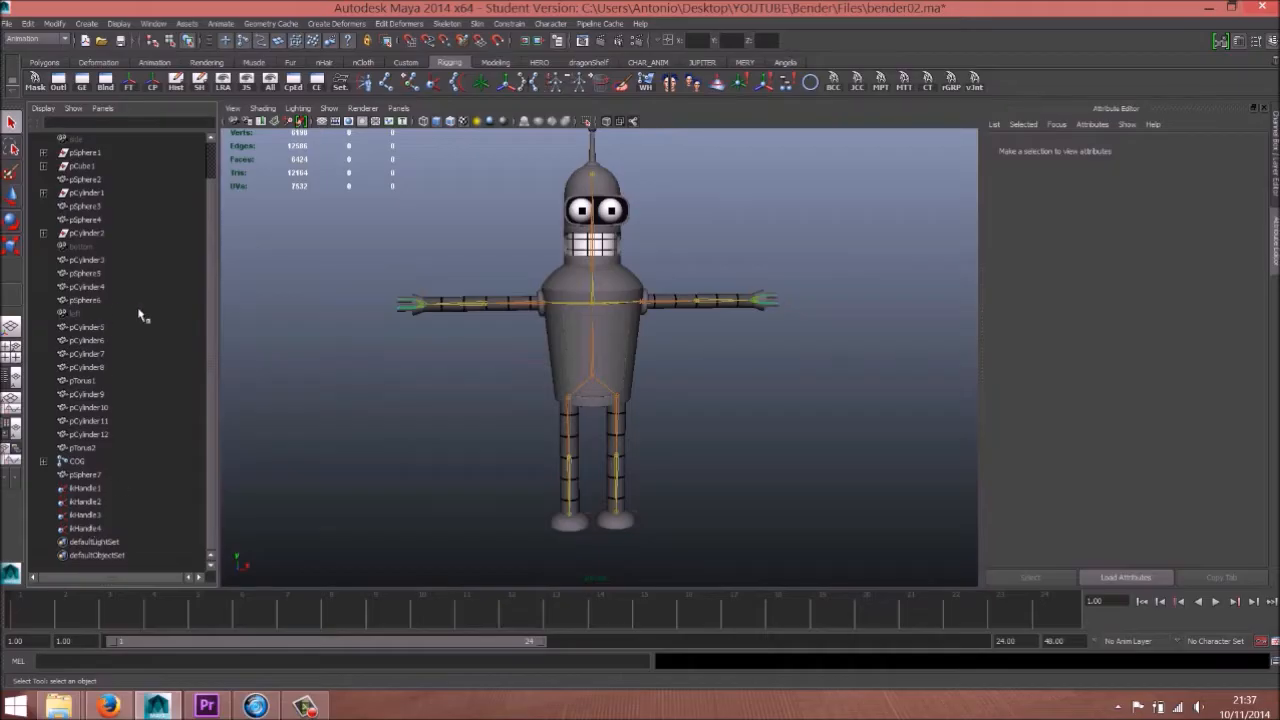
scroll(170, 340, "up", 1)
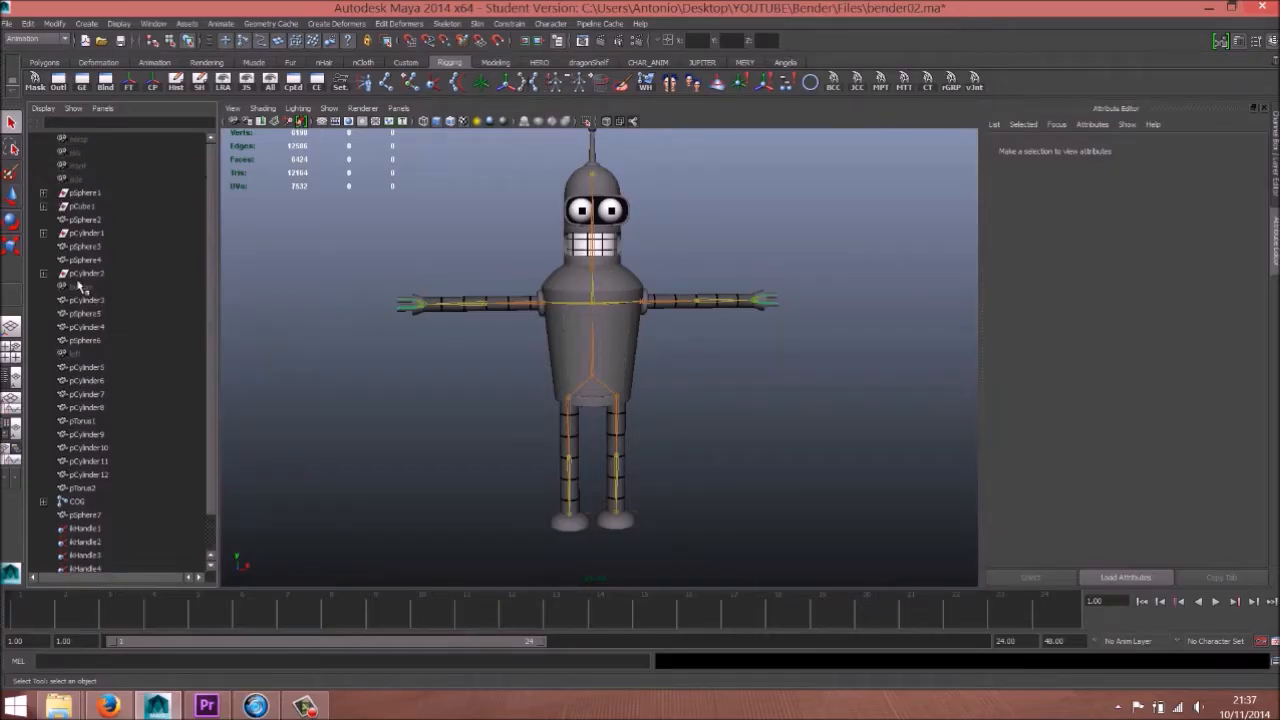
scroll(115, 385, "down", 1)
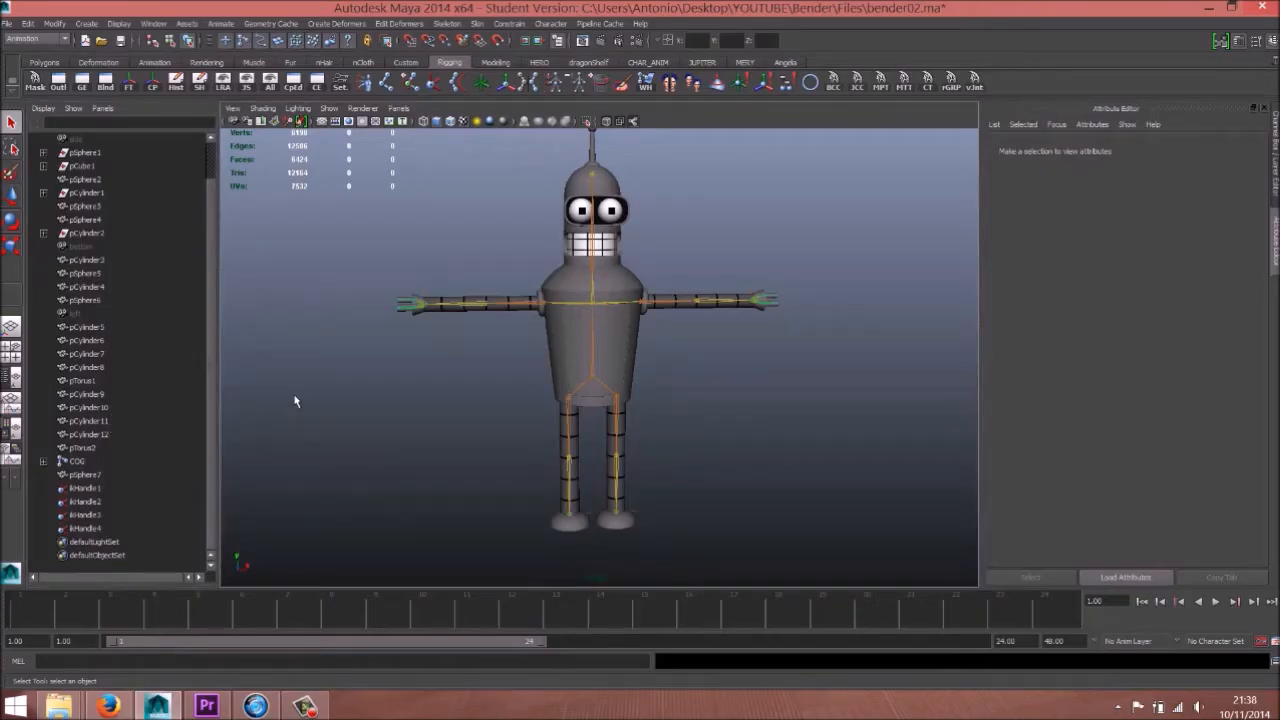
key("ctrl+g")
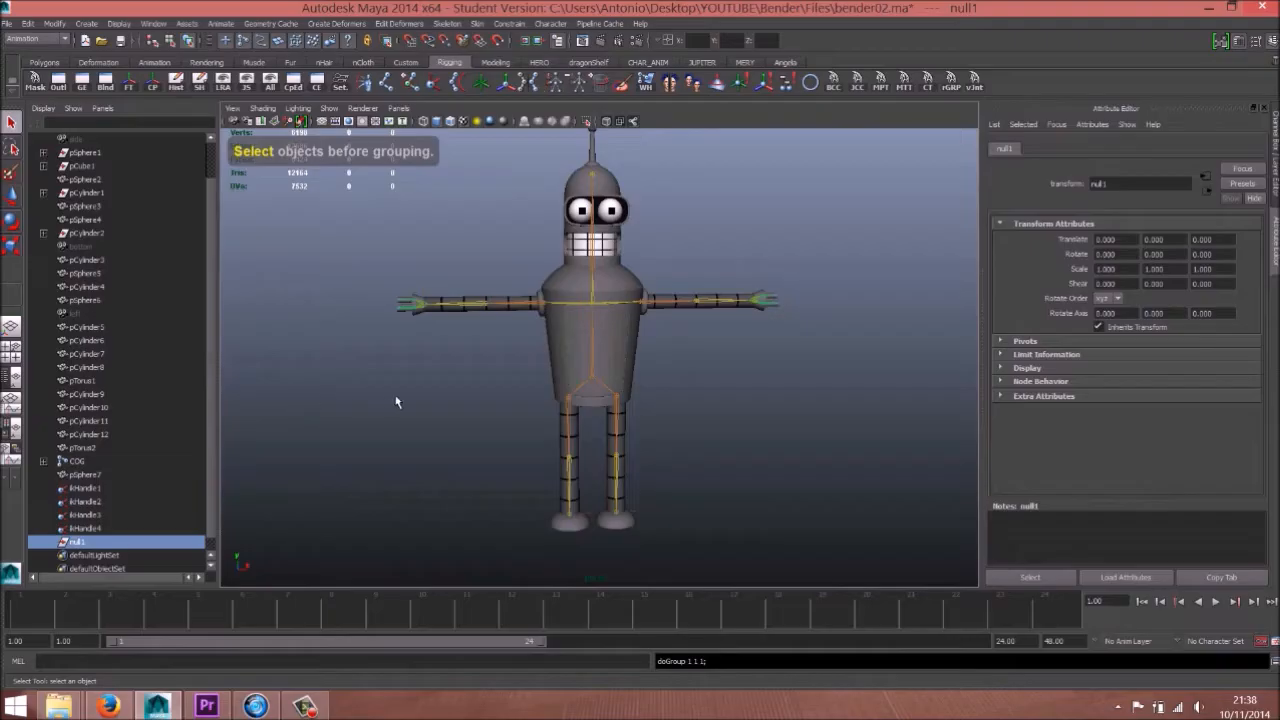
double_click(75, 543)
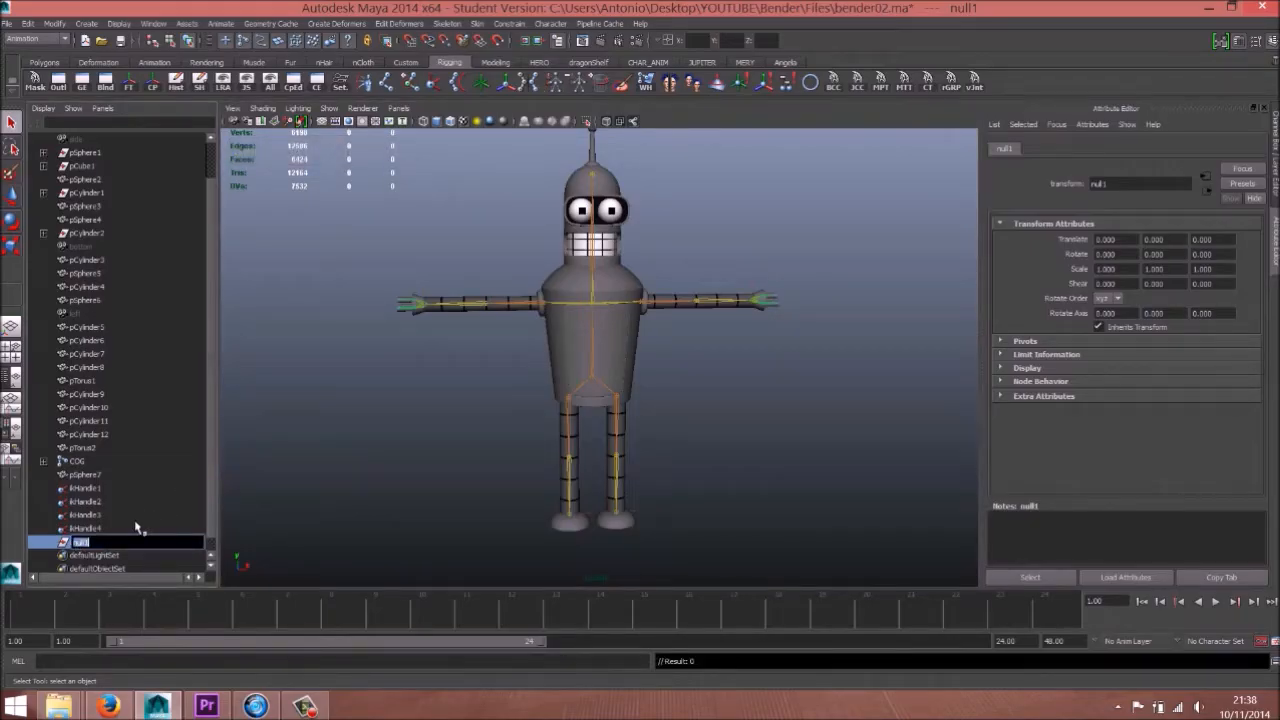
key("Caps_Lock")
left_click(265, 486)
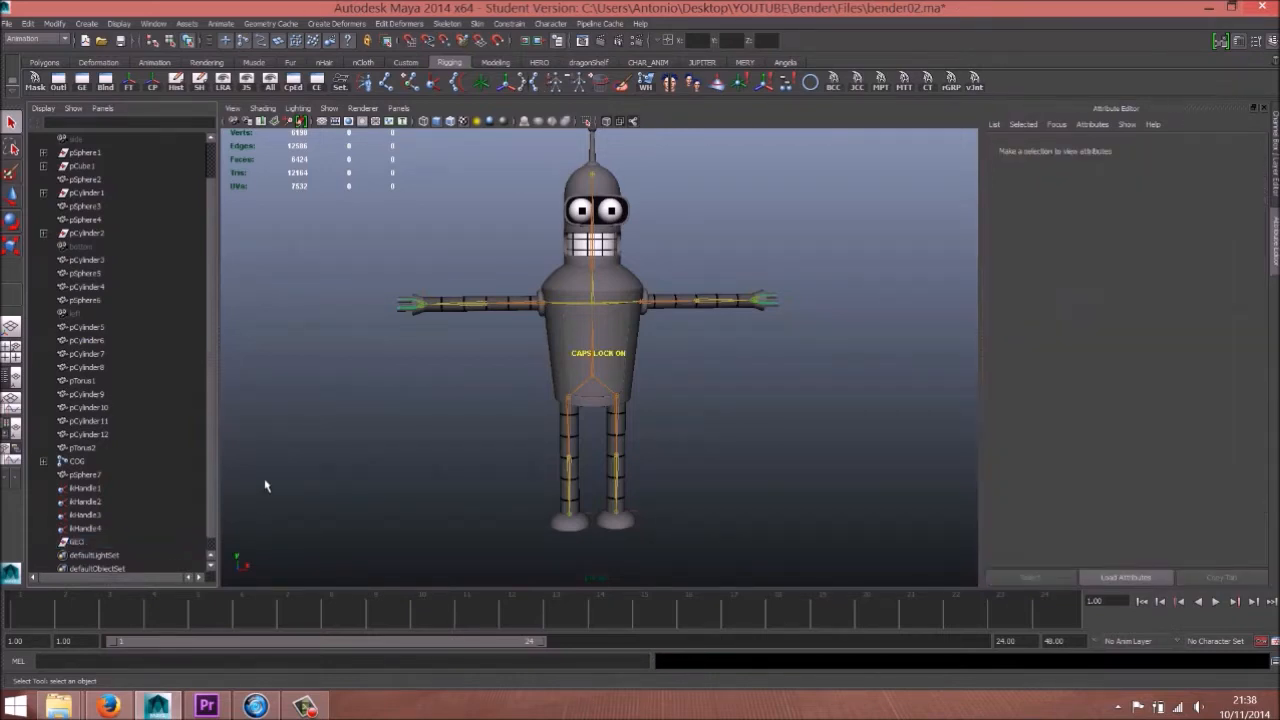
Step: Create a second empty group and name it SKELETON
key("ctrl+g")
double_click(79, 559)
type("SKELETON")
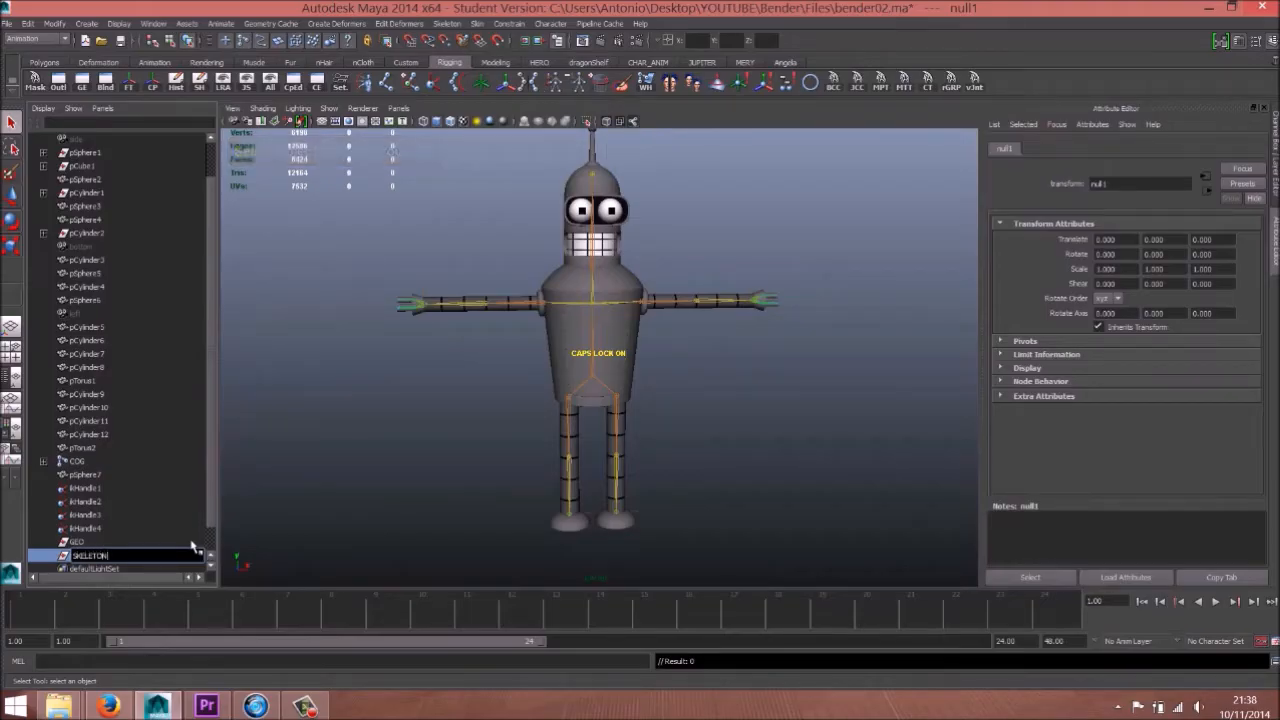
left_click(325, 476)
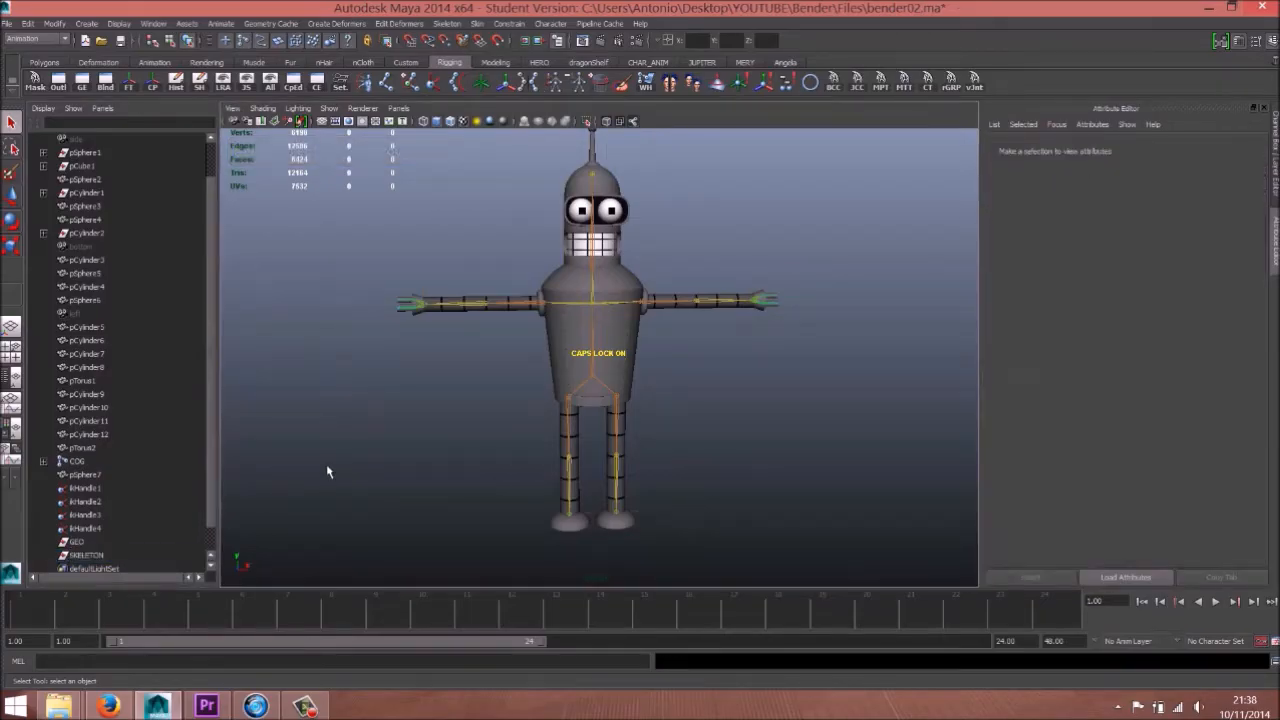
Step: Create a third empty group and name it CTRLS
key("ctrl+g")
double_click(78, 569)
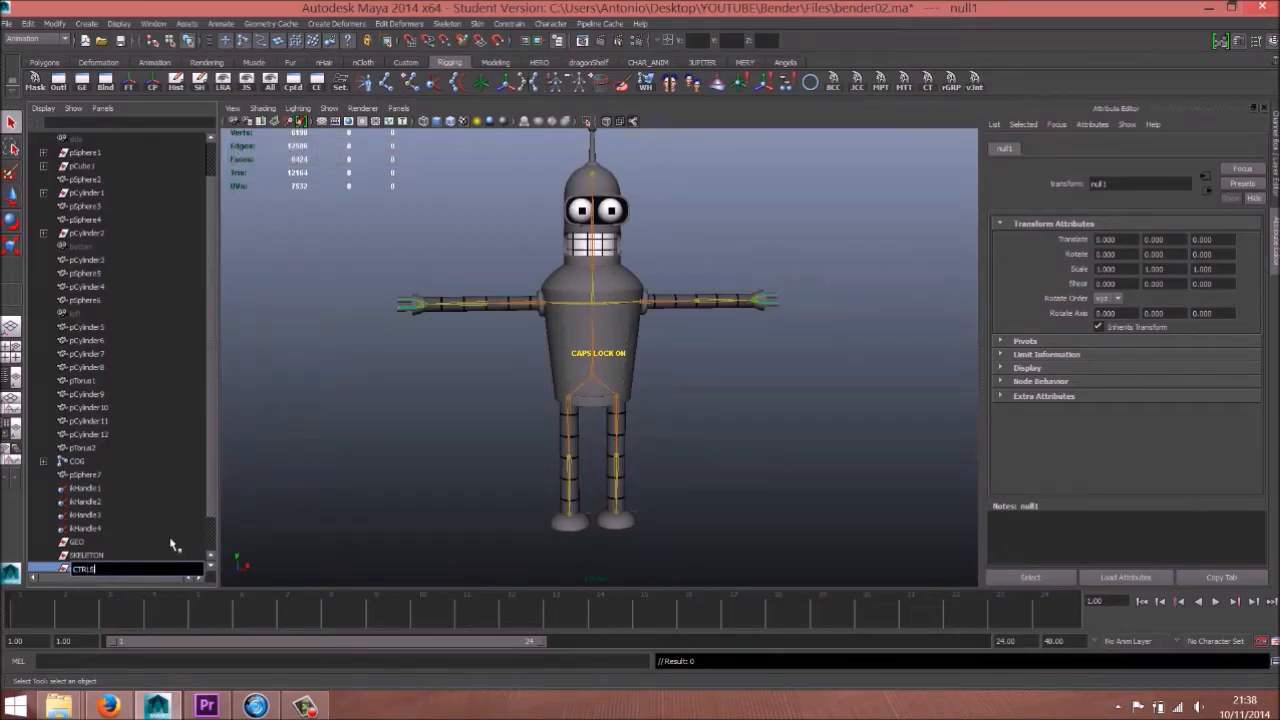
left_click(343, 430)
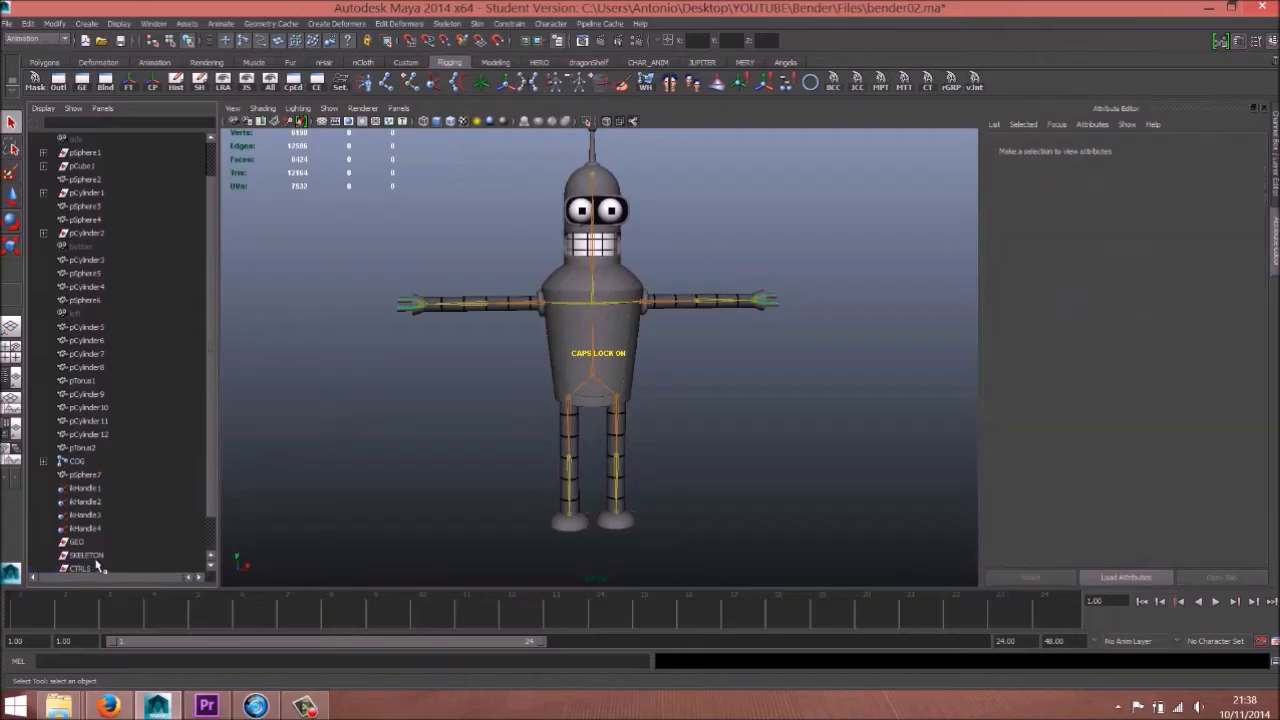
Step: Group GEO, SKELETON and CTRLS together under a parent group named Bender
scroll(213, 533, "down", 1)
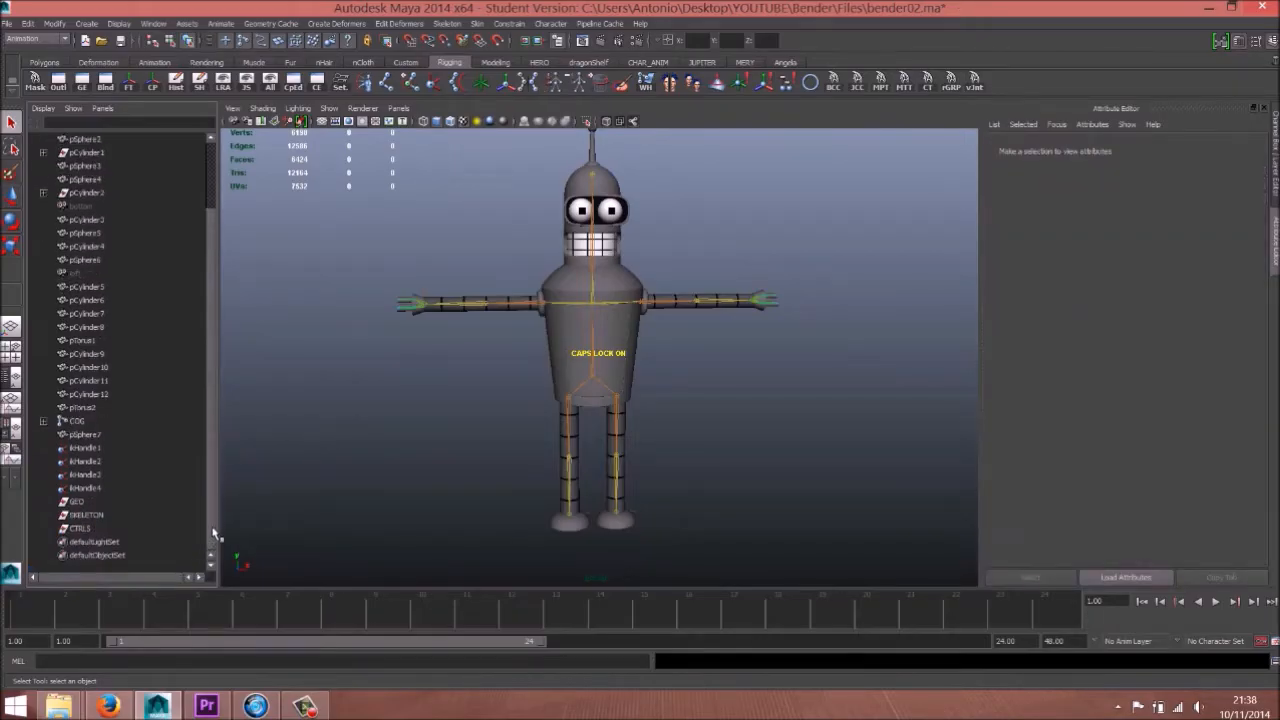
left_click(84, 530)
left_click(84, 502, "shift")
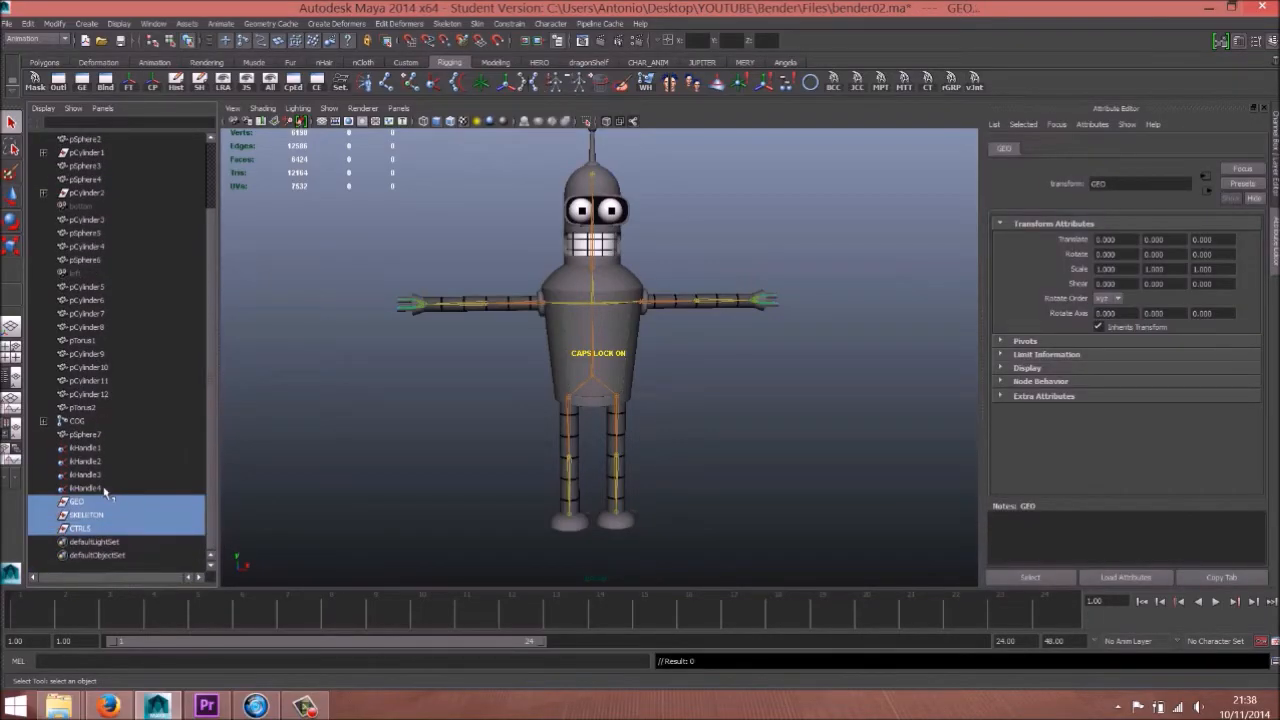
key("ctrl+g")
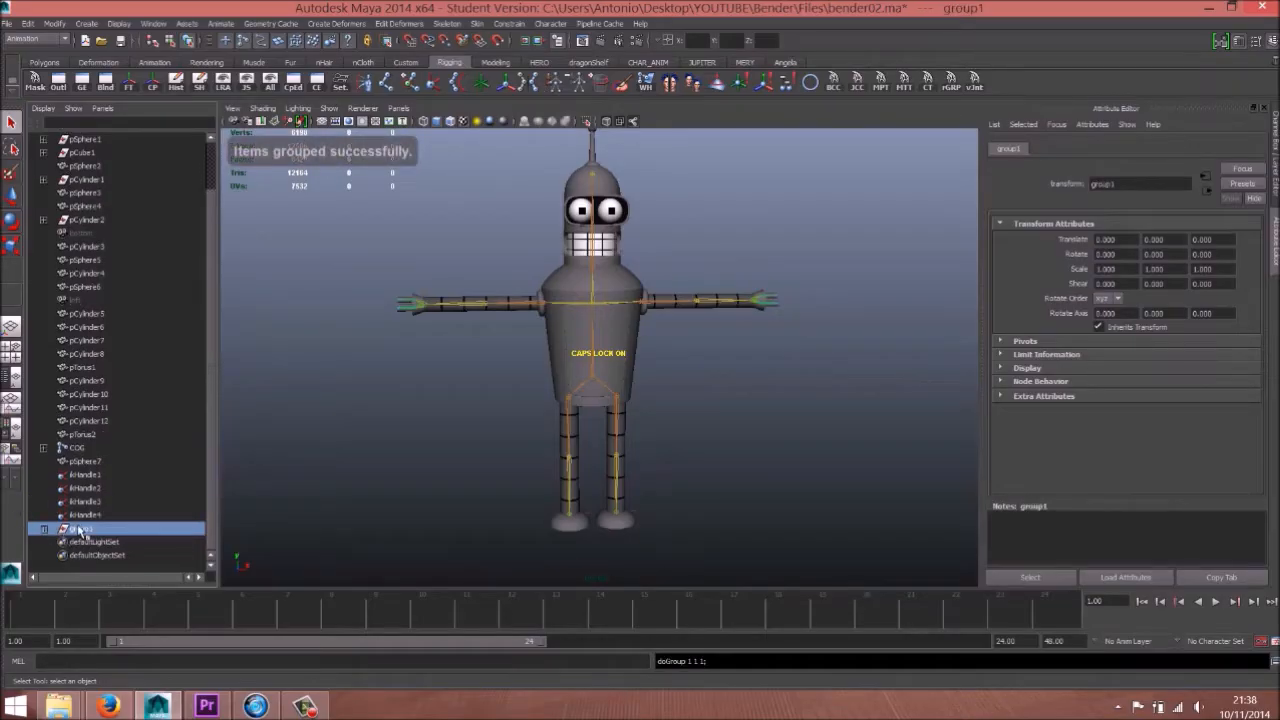
double_click(80, 528)
type("b")
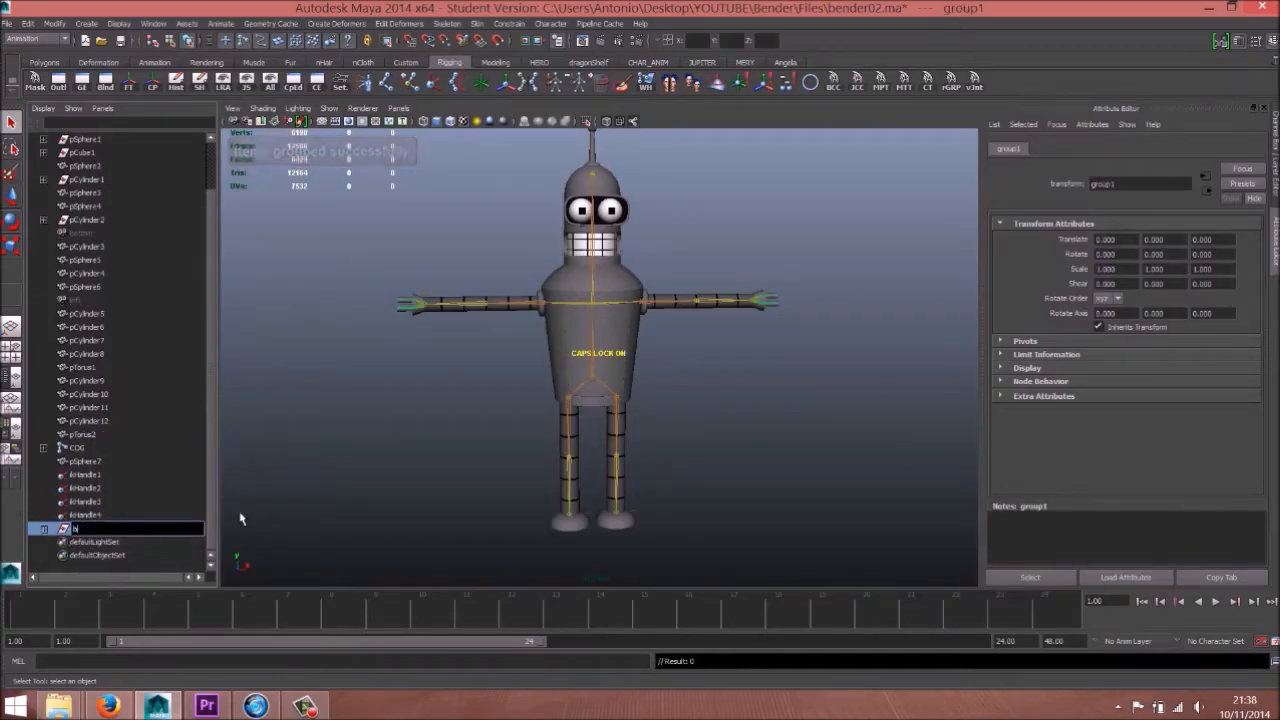
key("Caps_Lock")
key("Return")
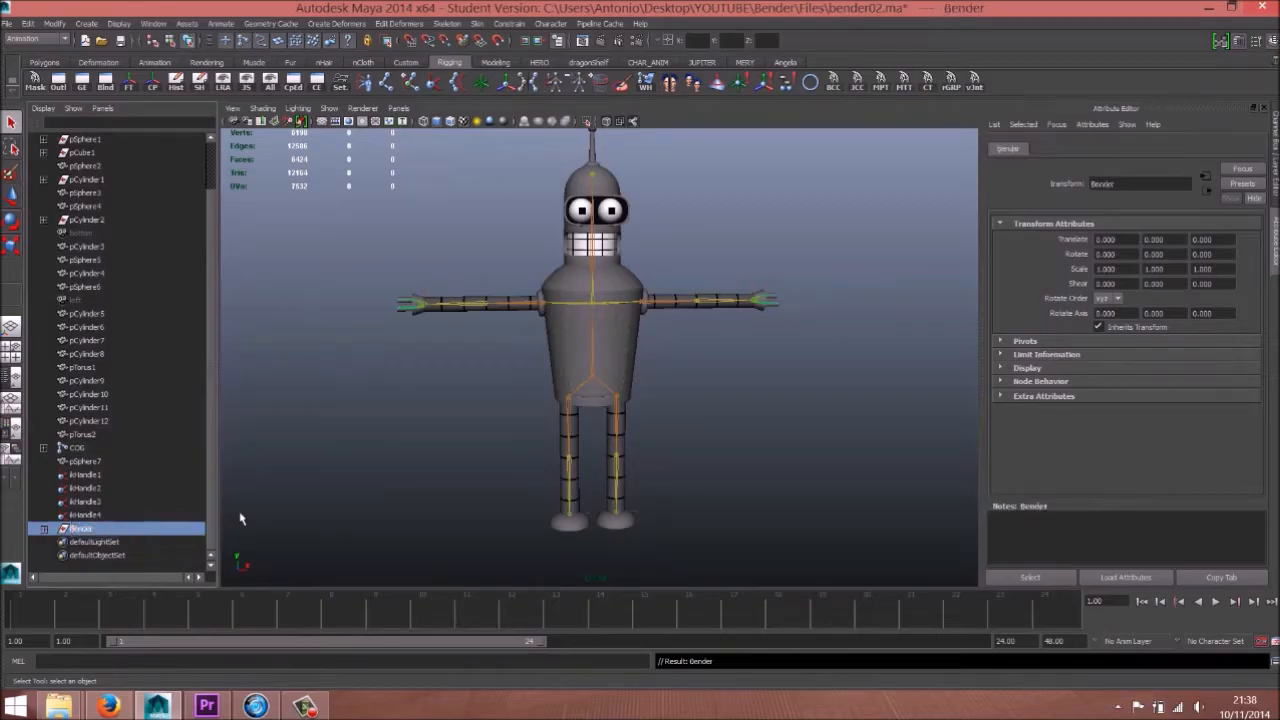
Step: Move the Bender group above pSphere1 in the outliner, directly below the default cameras, and expand it
middle_click_drag(87, 531, 106, 152)
scroll(215, 229, "up", 2)
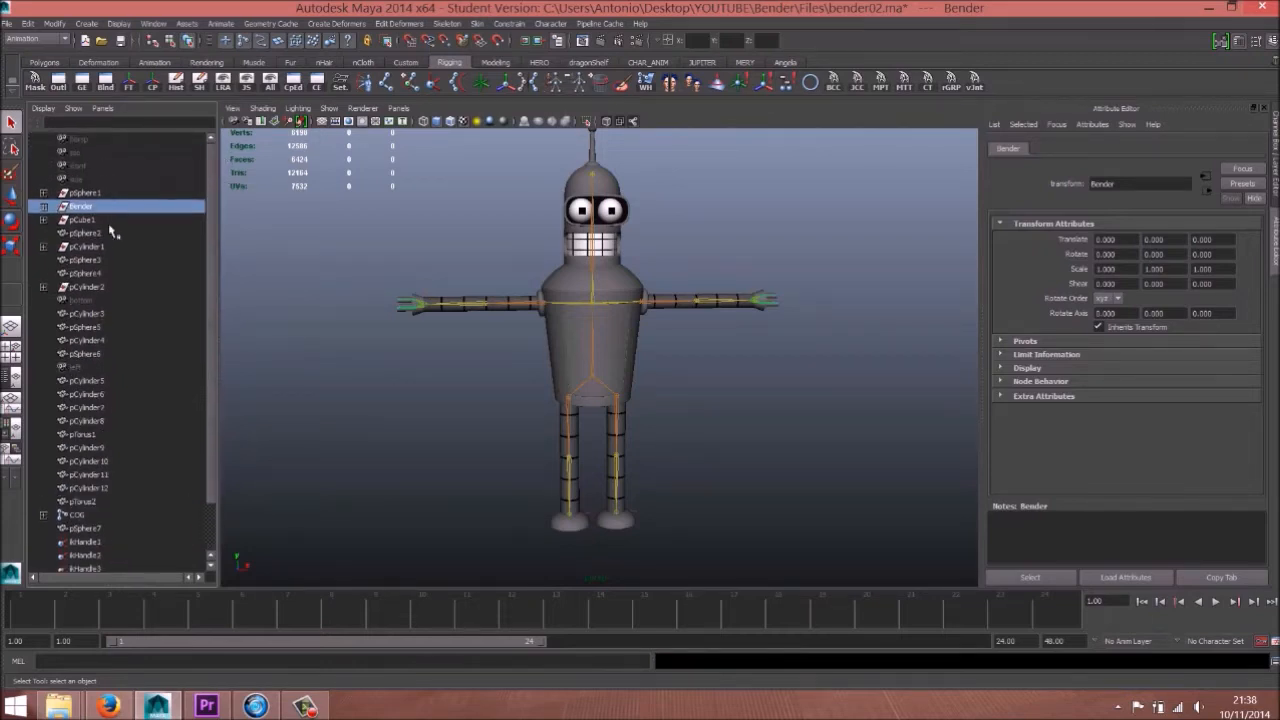
middle_click_drag(92, 212, 88, 187)
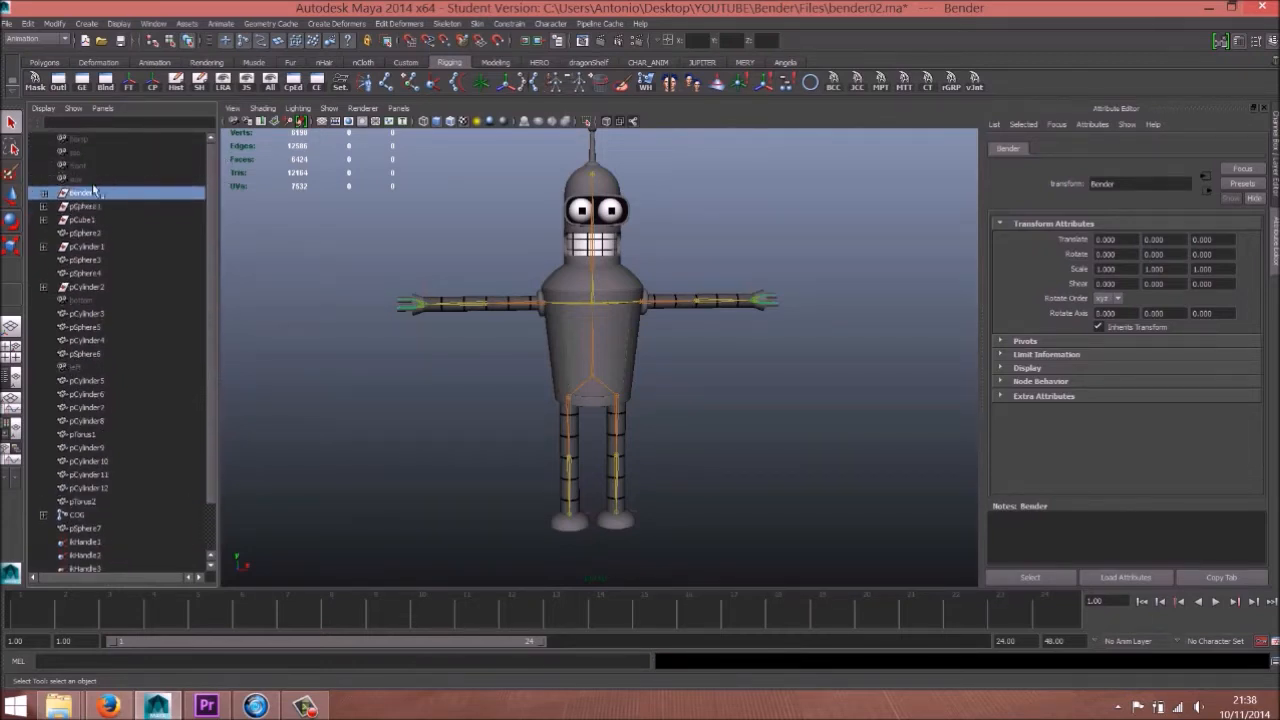
left_click(43, 193)
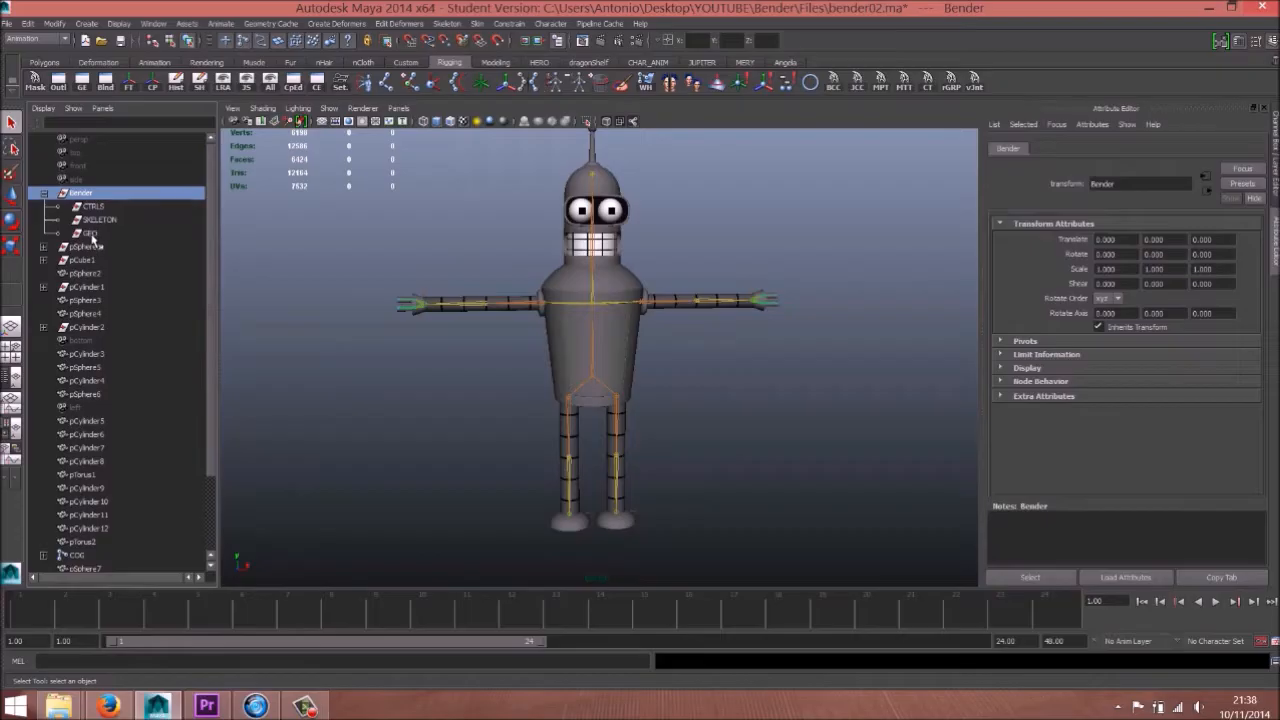
left_click(92, 233)
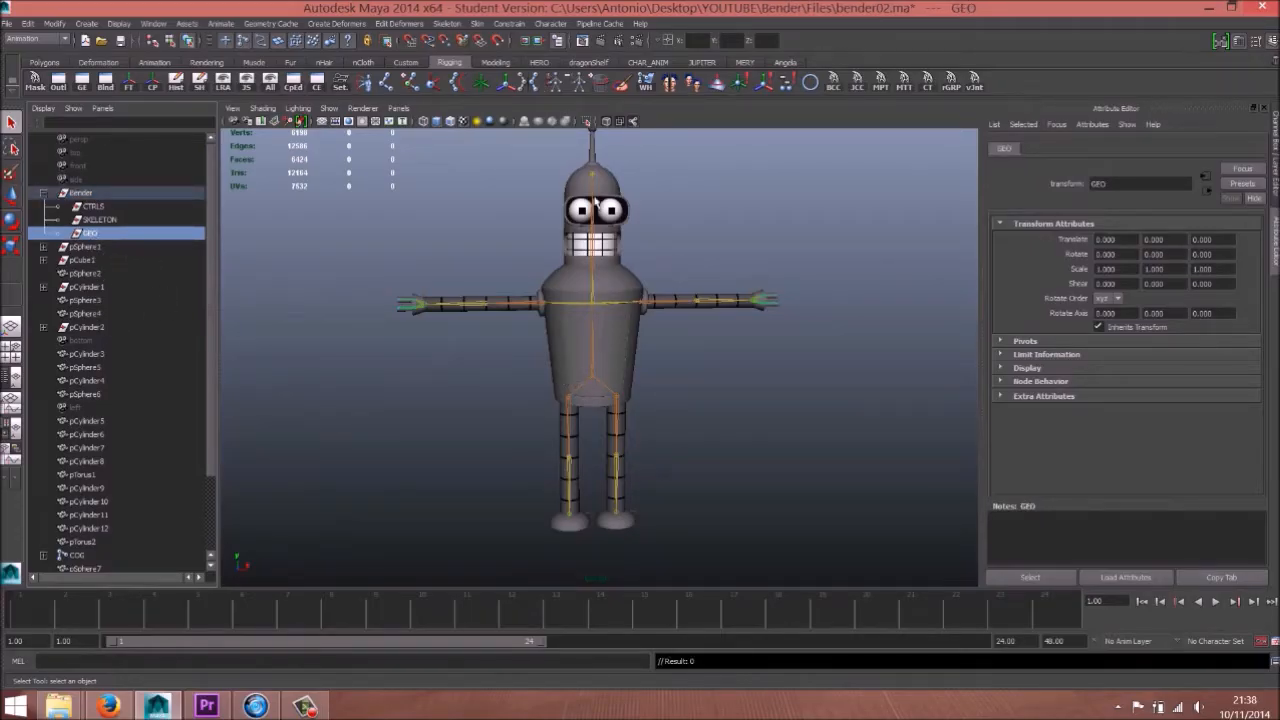
left_click(110, 221)
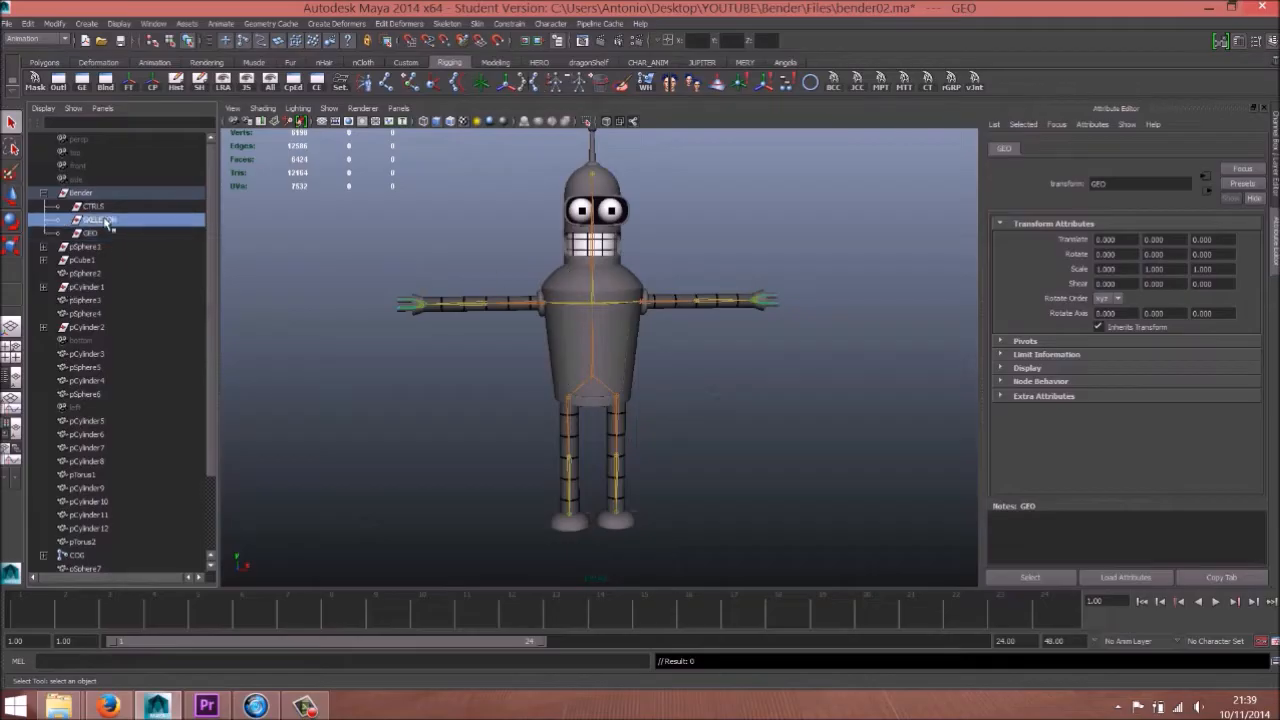
left_click_drag(208, 440, 220, 510)
left_click(85, 463)
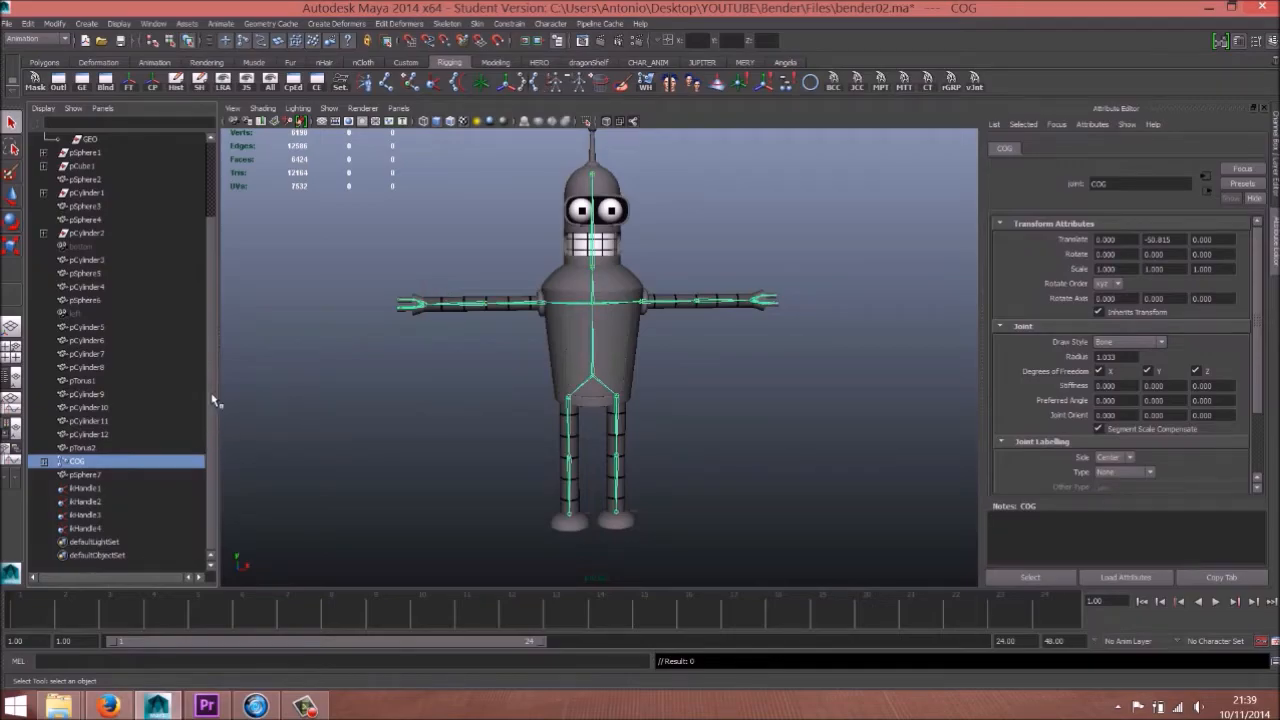
scroll(218, 318, "up", 2)
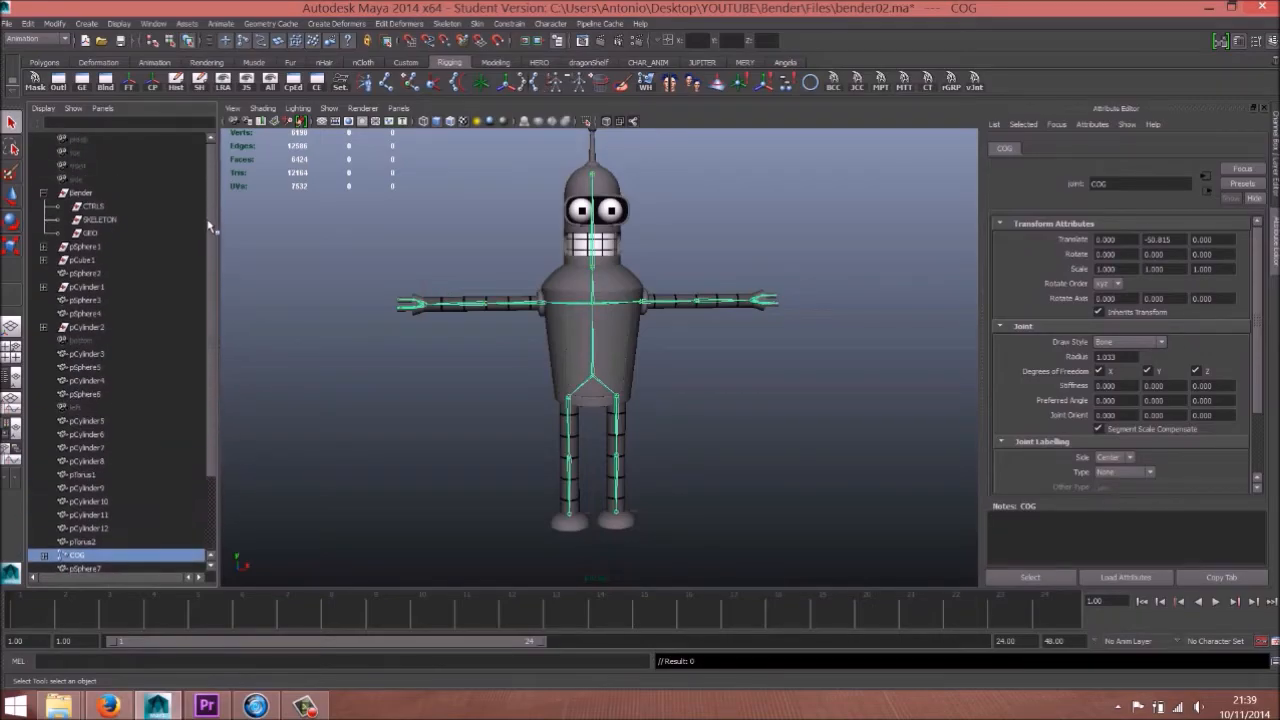
left_click(94, 207)
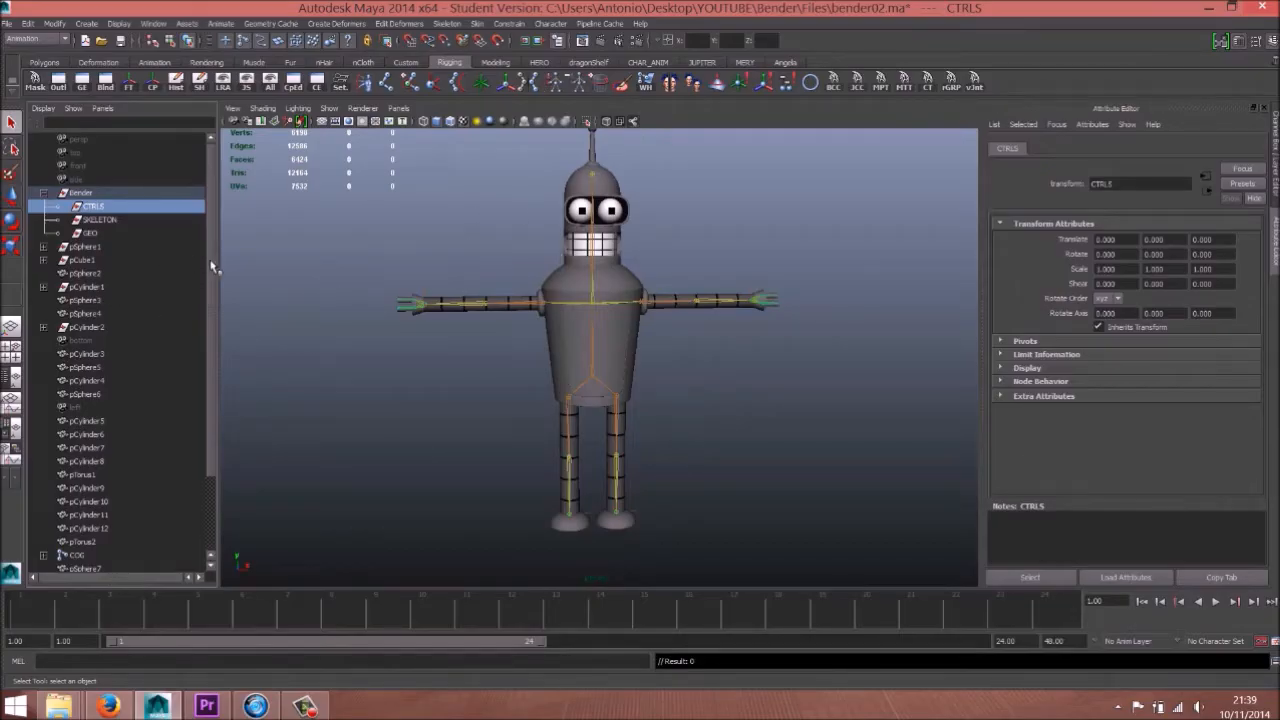
Step: Parent the COG joint under the SKELETON group
scroll(214, 268, "down", 2)
left_click(80, 490)
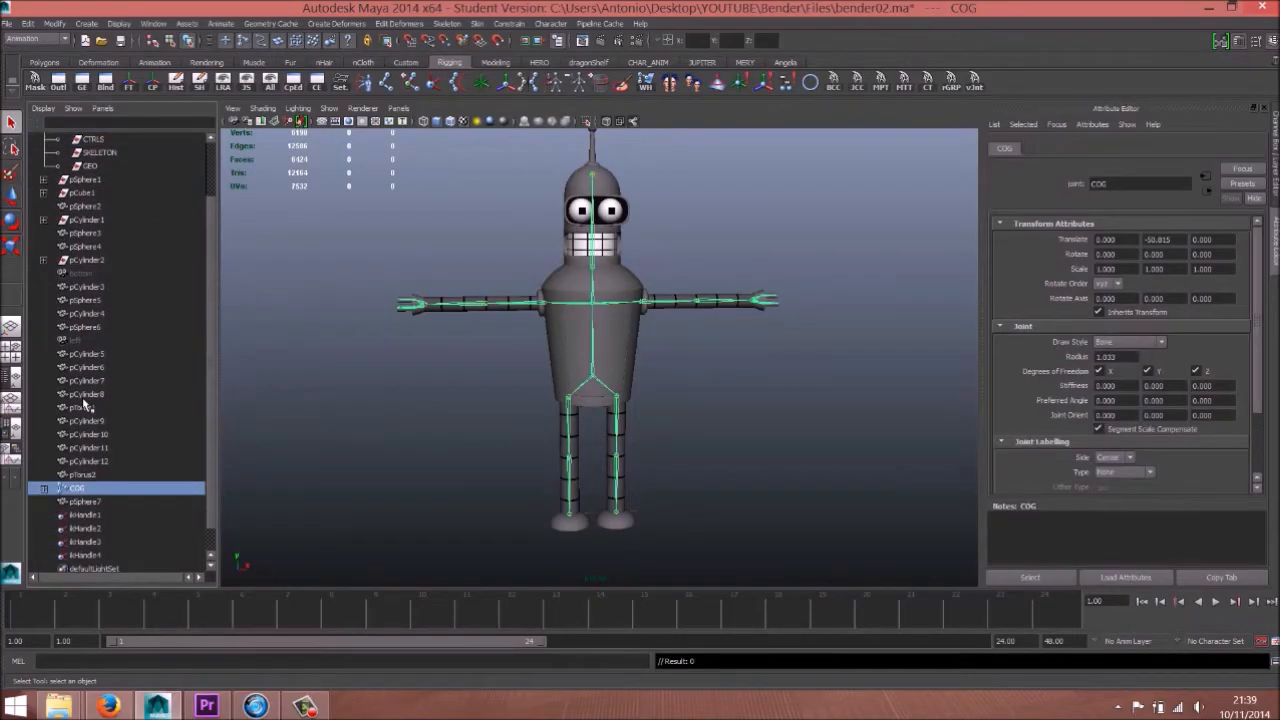
scroll(90, 410, "up", 2)
middle_click_drag(86, 517, 94, 218)
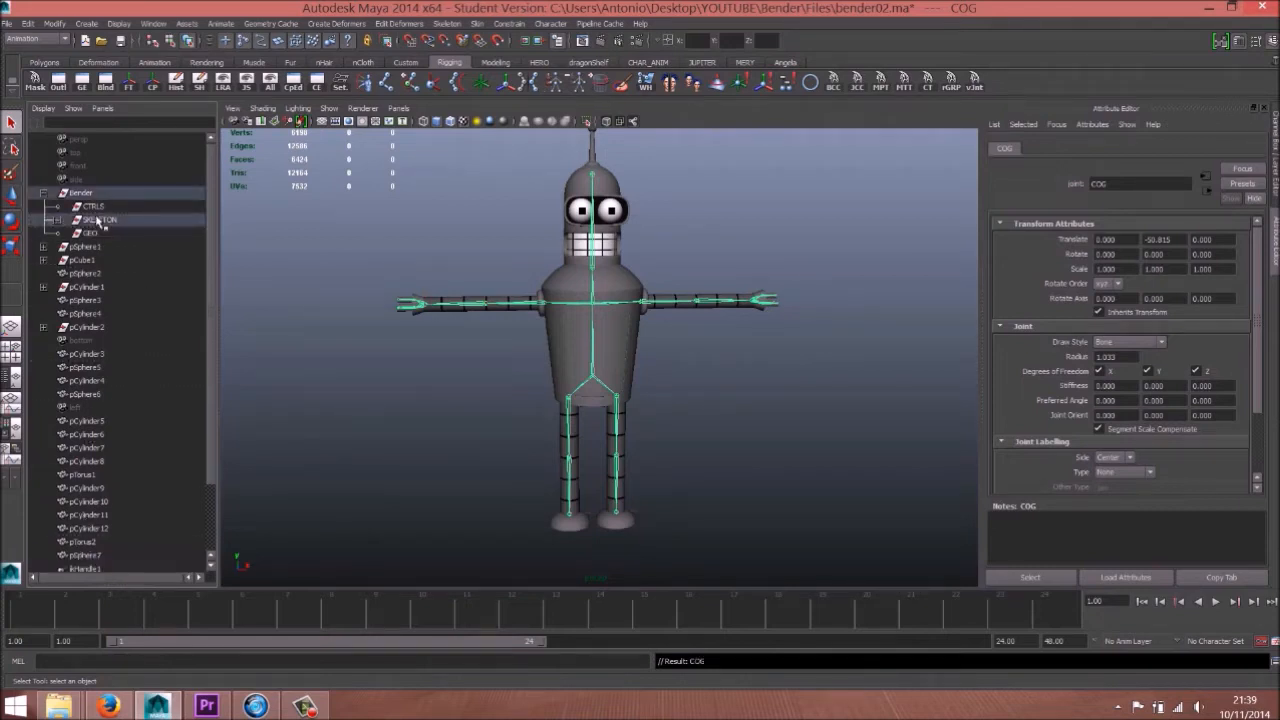
Step: Expand the pSphere1, pCube1 and pCylinder1 groups to reveal their child meshes
left_click(43, 246)
left_click(43, 286)
left_click(43, 340)
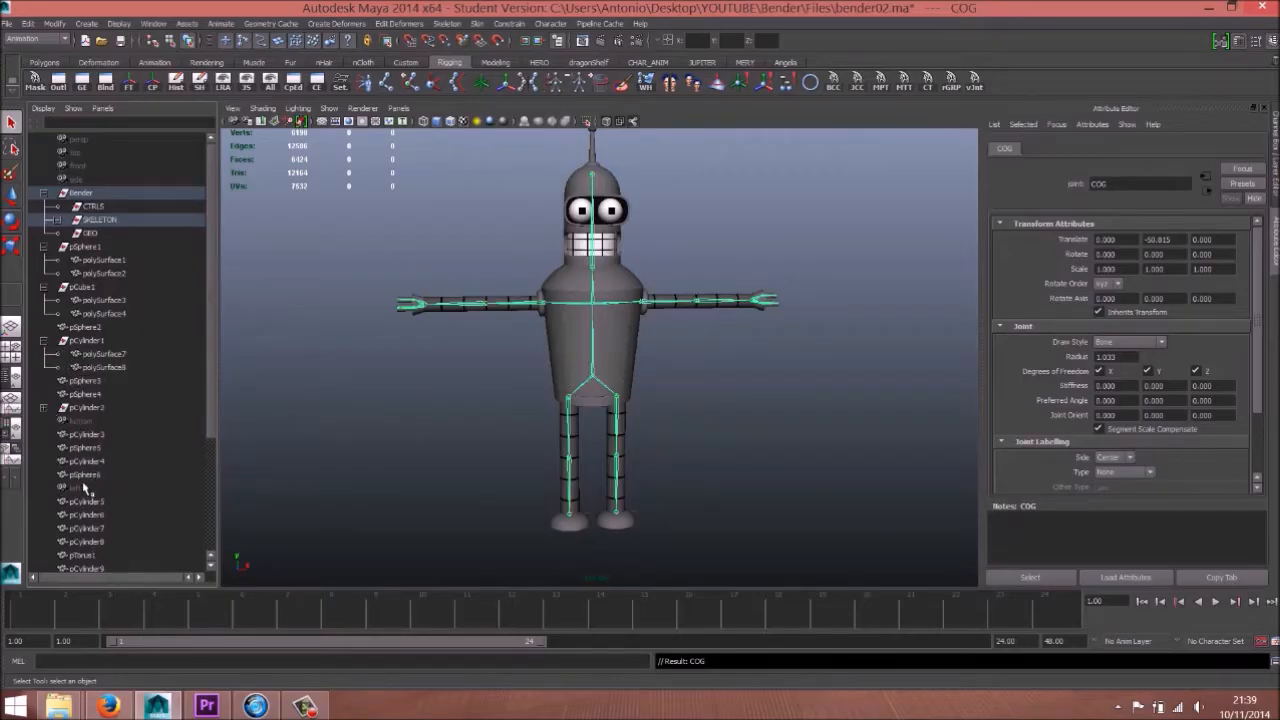
Step: Move the left and bottom cameras up in the outliner, between the default cameras and the Bender group
left_click(80, 488)
left_click(88, 422, "ctrl")
middle_click_drag(82, 424, 85, 190)
Step: Parent the limb meshes from pCylinder3 through pSphere7 under the GEO group
left_click_drag(212, 232, 218, 341)
left_click(86, 476)
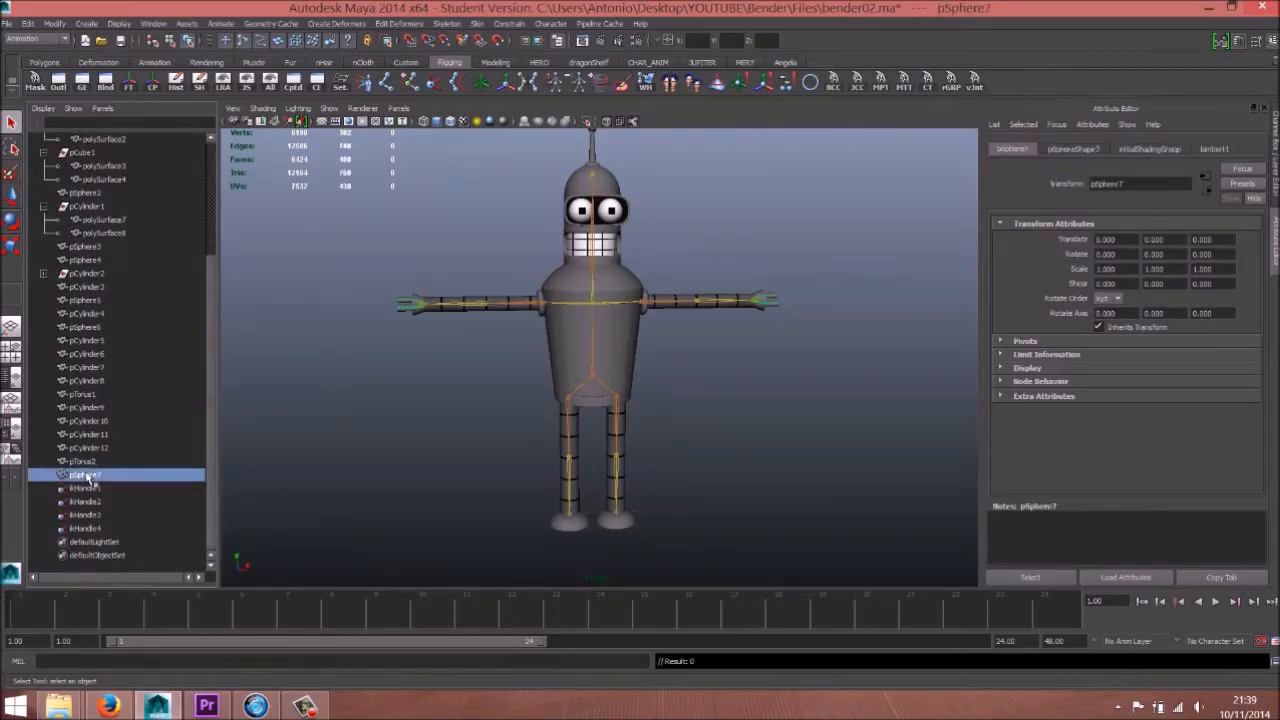
left_click(76, 288, "shift")
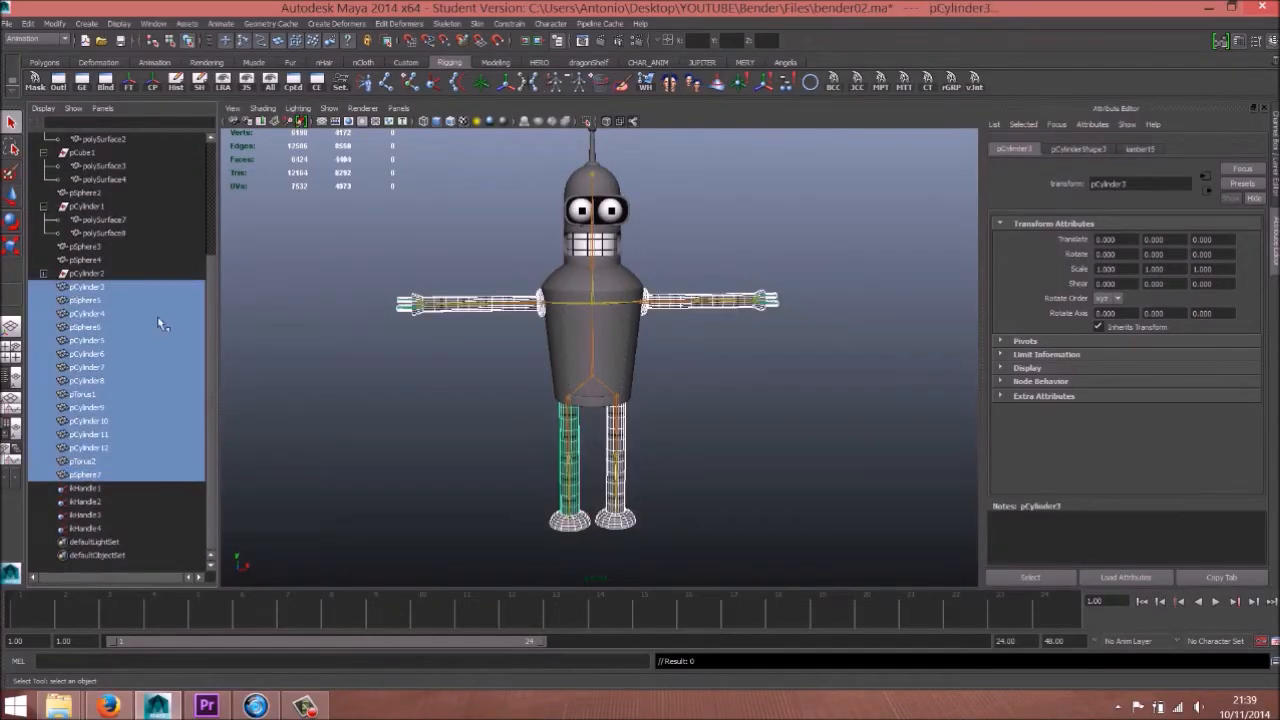
left_click_drag(213, 343, 210, 289)
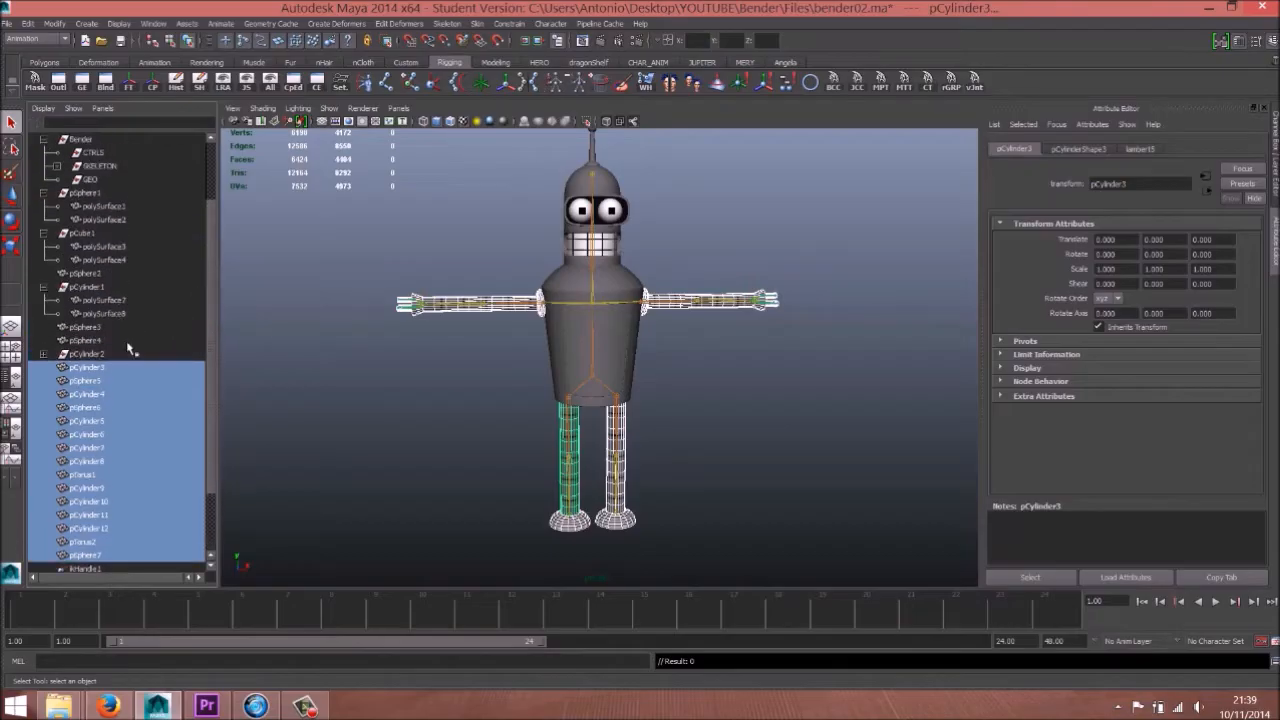
mouse_move(88, 370)
left_mouse_down()
mouse_move(125, 123)
mouse_move(85, 382)
left_mouse_up()
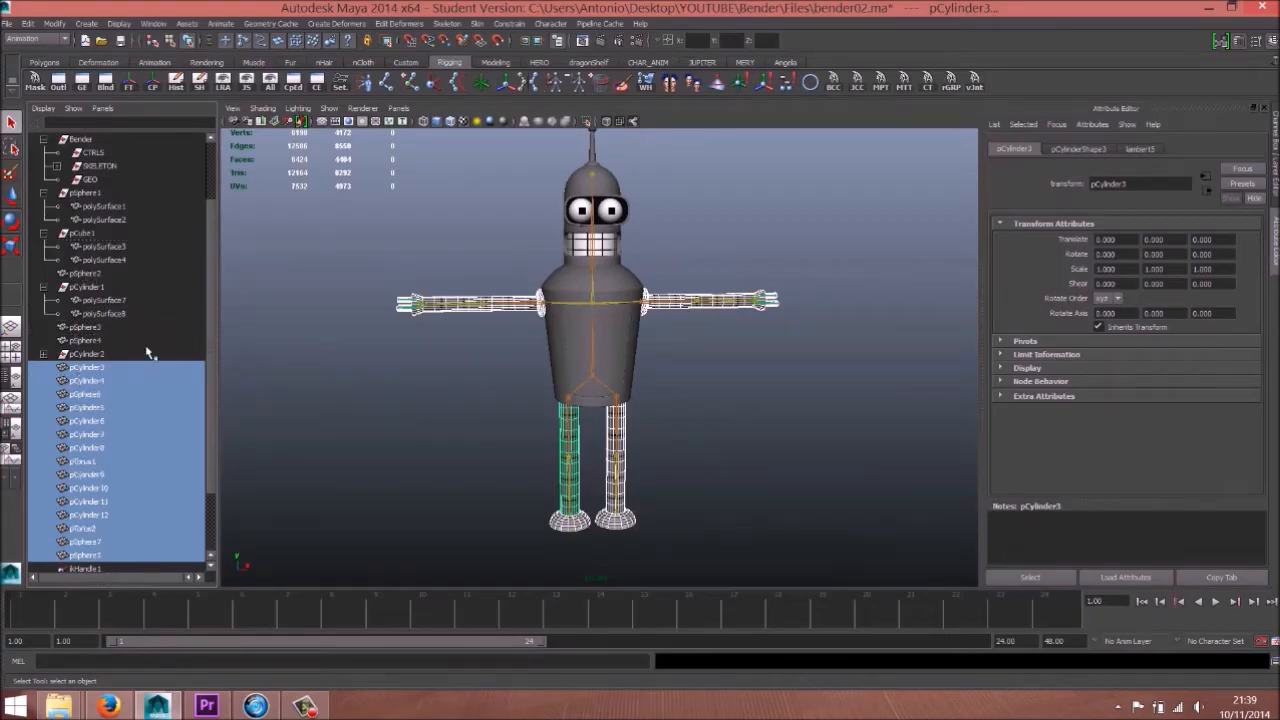
key("ctrl+z")
scroll(210, 355, "up", 3)
left_click_drag(82, 440, 104, 300)
Step: Unparent polySurface1, 2, 3, 4, 7 and 8 from their old groups and parent them under GEO
left_click(104, 327, "ctrl")
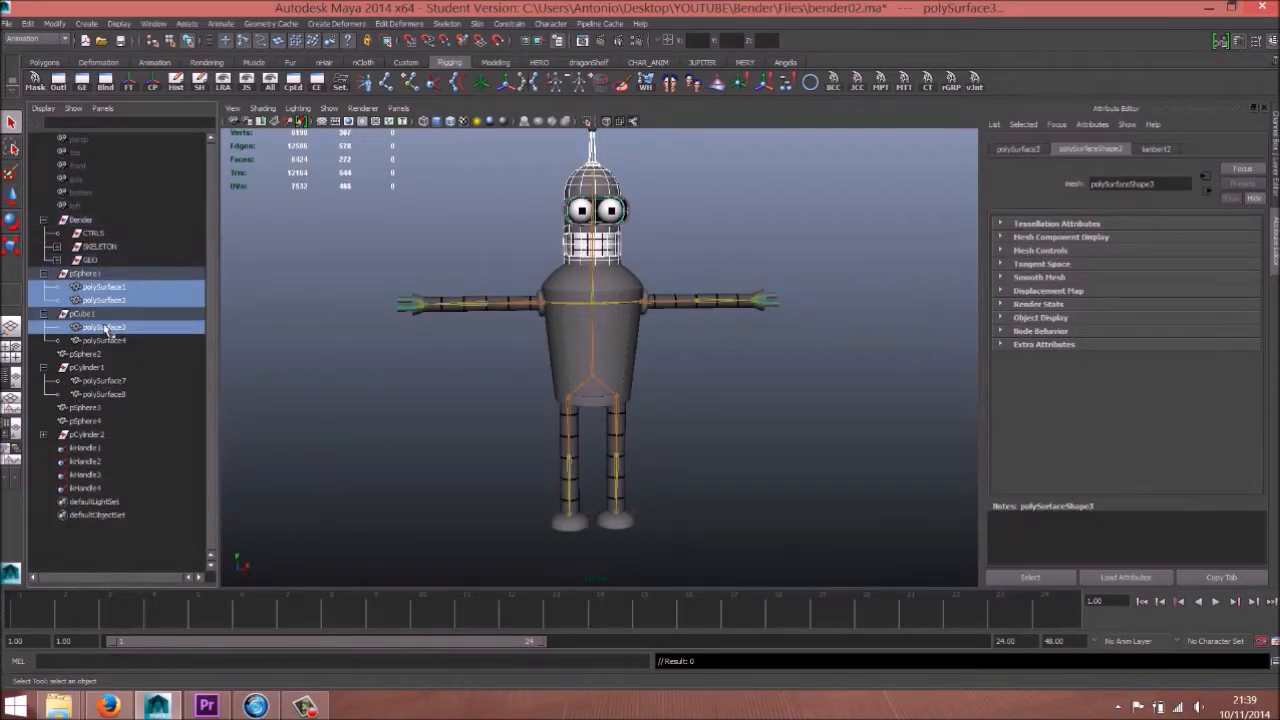
left_click(104, 340, "ctrl")
left_click(104, 380, "ctrl")
left_click(104, 394, "ctrl")
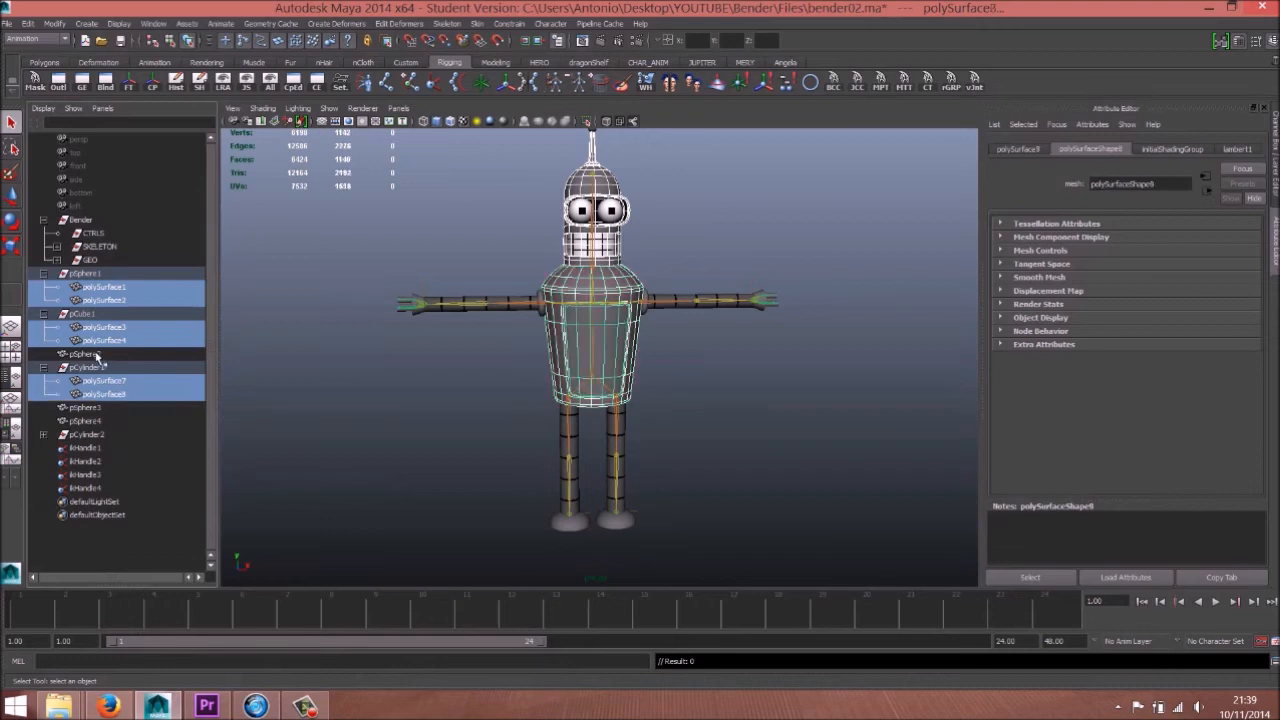
left_click(97, 355, "ctrl")
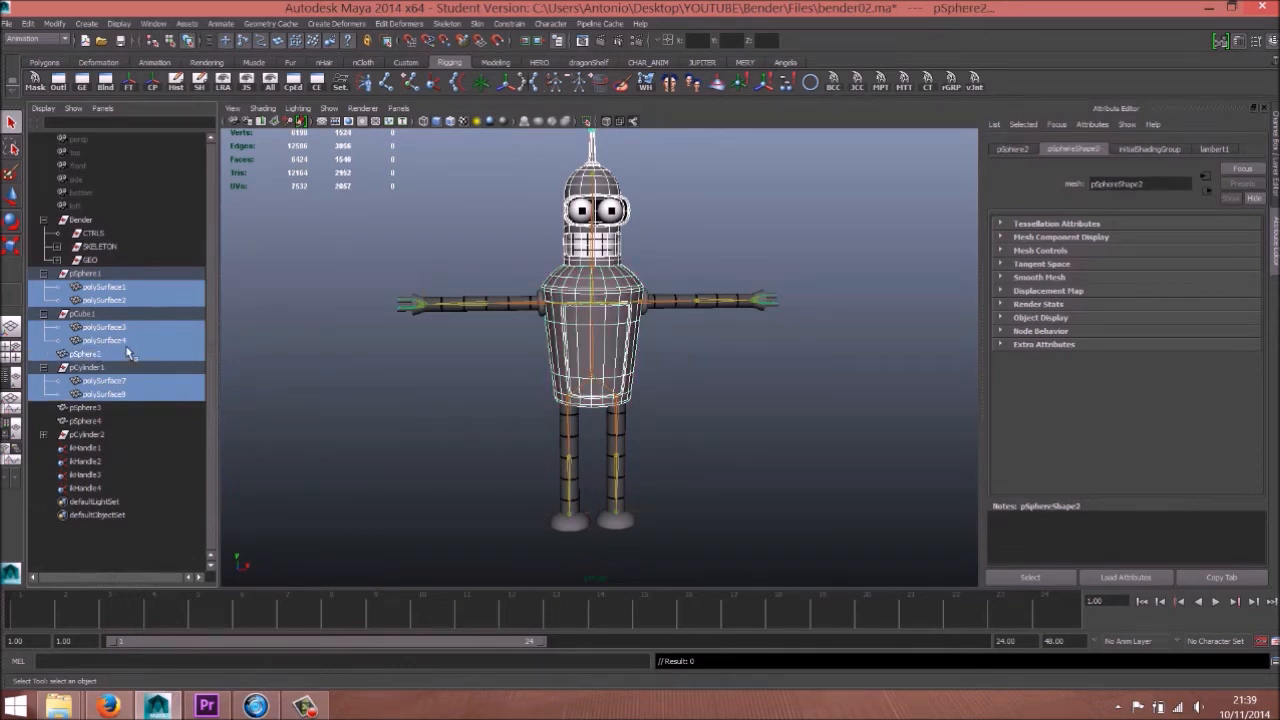
key("shift+p")
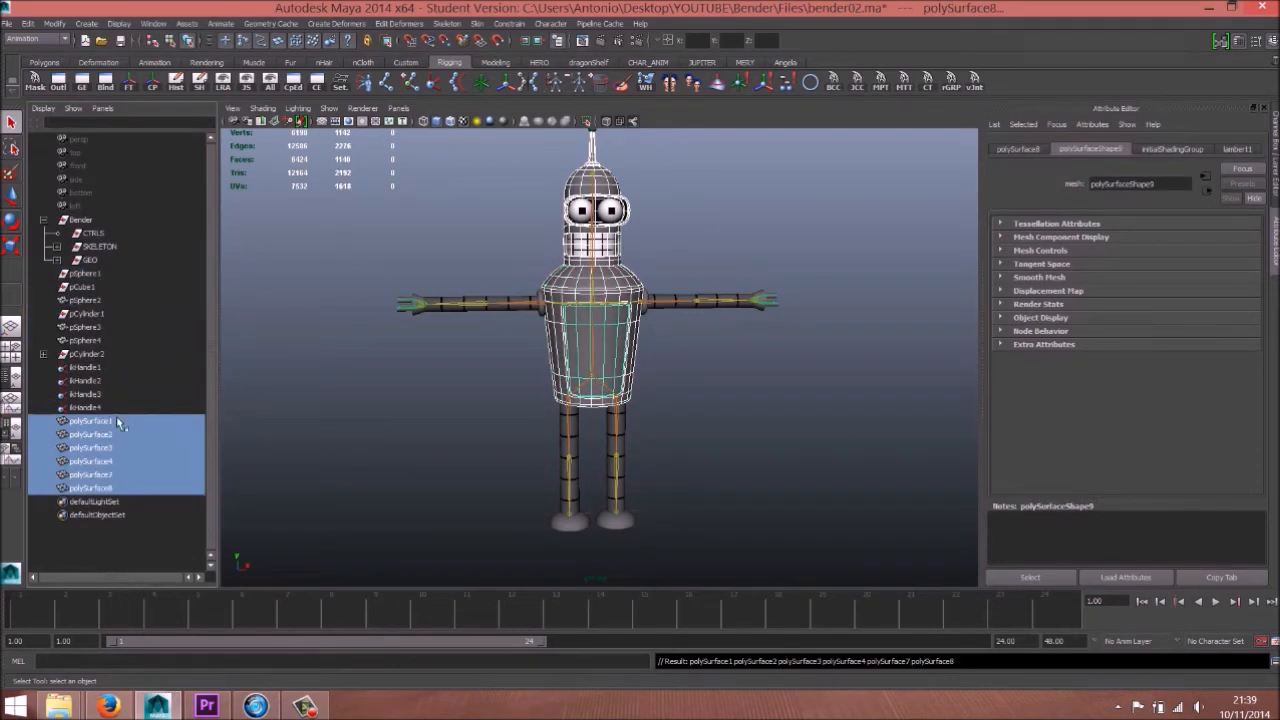
middle_click_drag(104, 430, 97, 259)
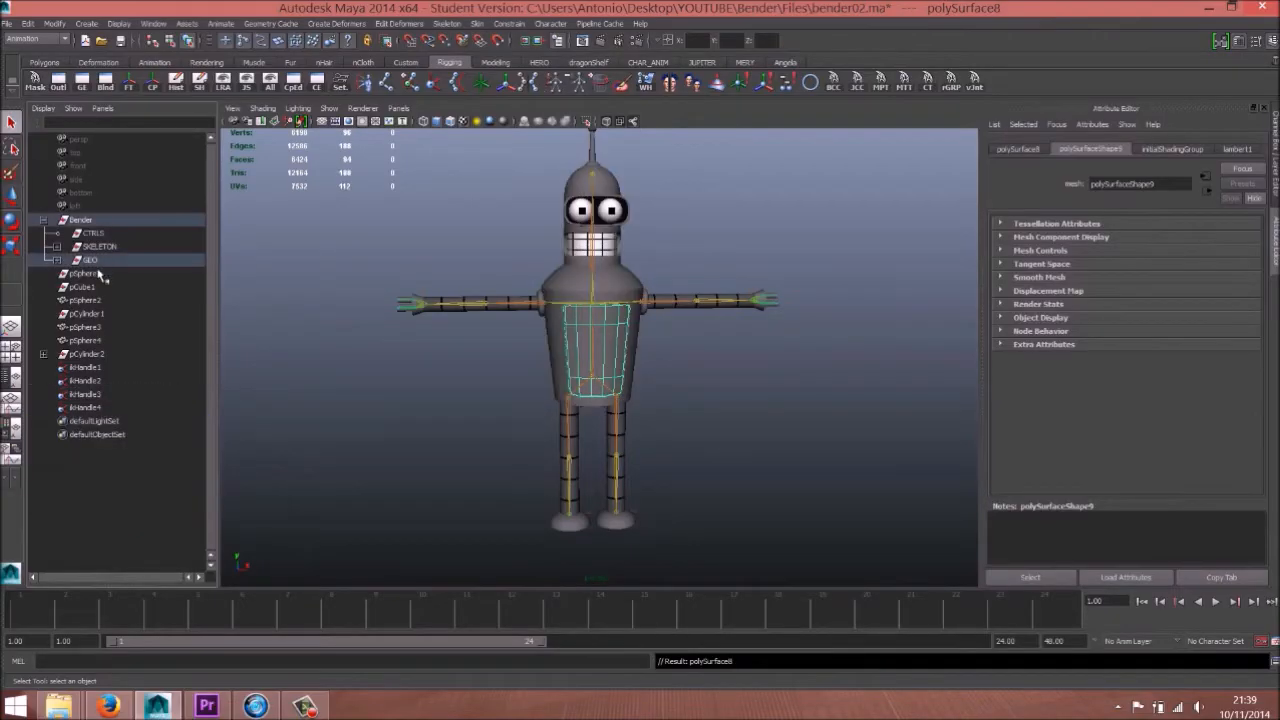
Step: Delete the empty leftover groups pCylinder1, pCube1 and pSphere1 from the outliner
left_click(89, 314)
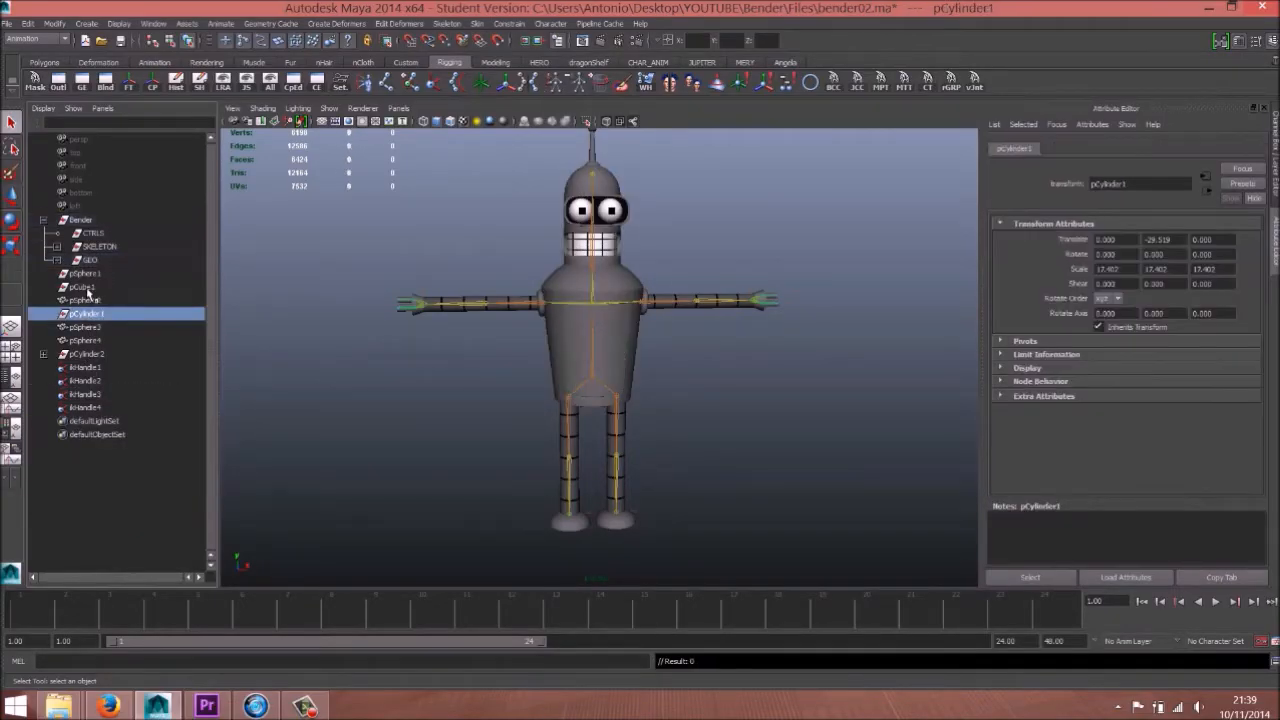
left_click(85, 287, "ctrl")
left_click(86, 274, "ctrl")
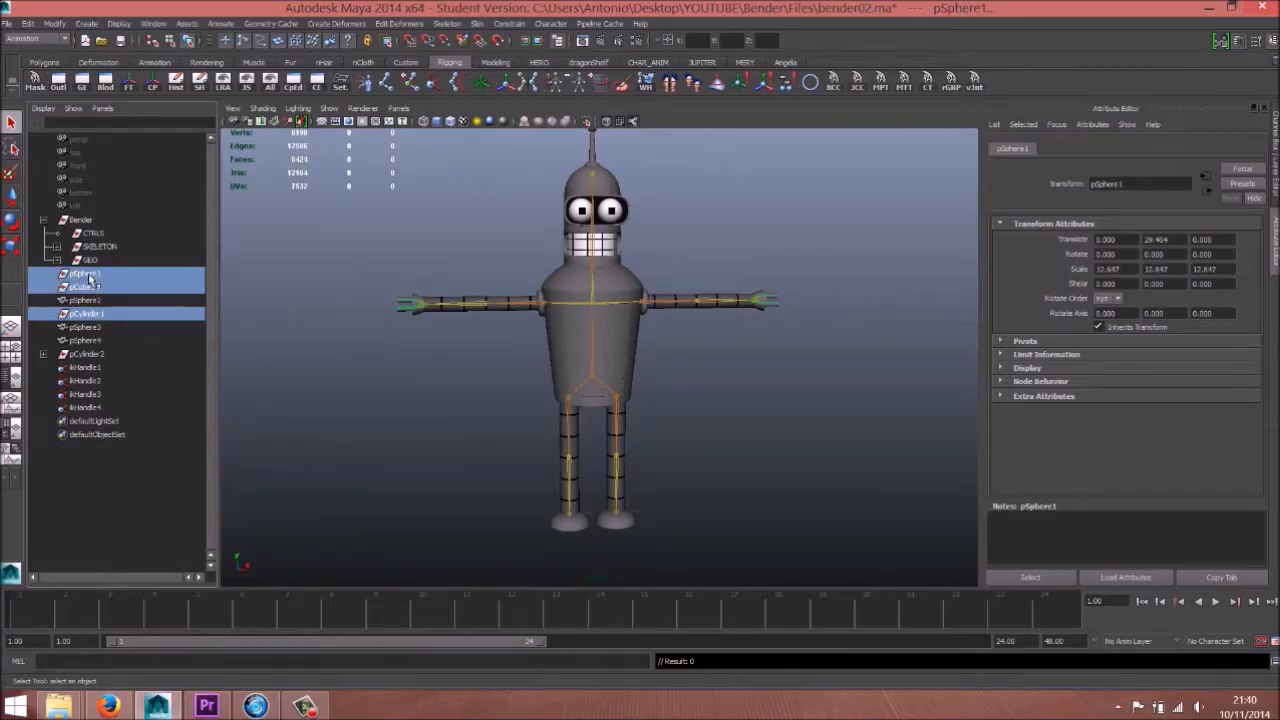
key("Delete")
Step: Check the transform3 node inside pCylinder2 and delete the pCylinder2 group
left_click(43, 314)
left_click(105, 327)
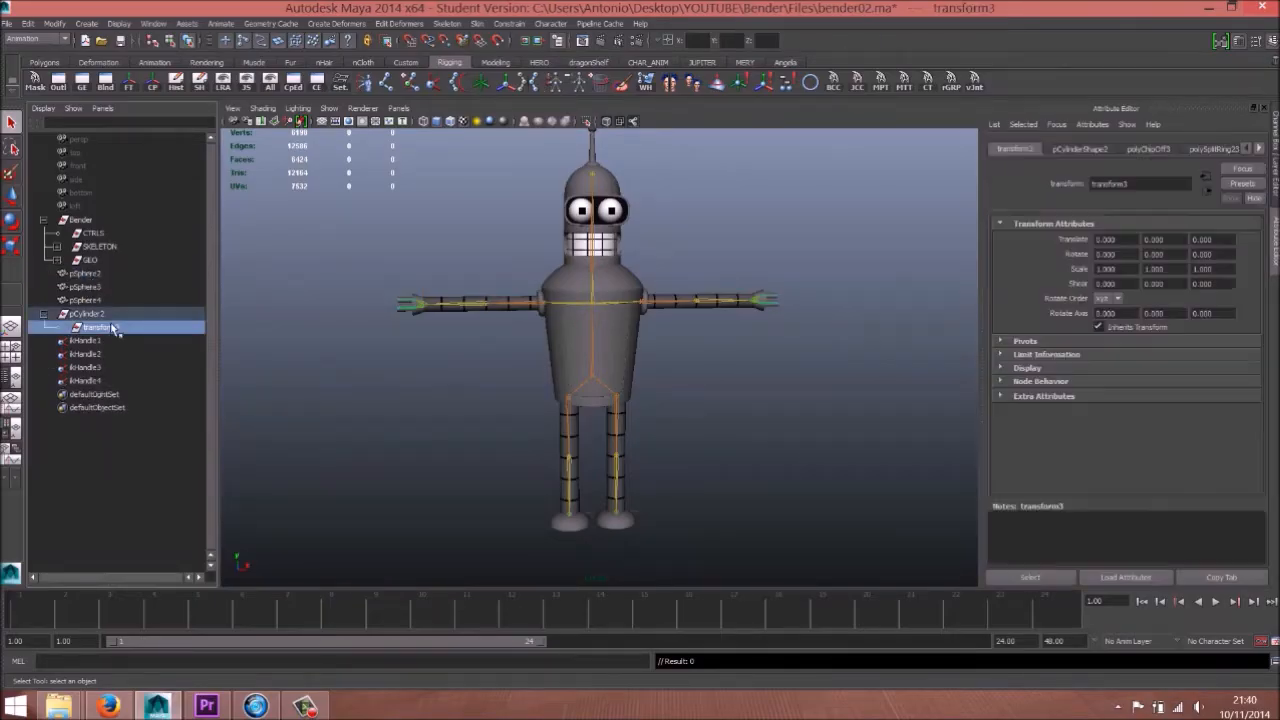
scroll(445, 377, "down", 3)
scroll(445, 377, "down", 2)
middle_click_drag(500, 378, 607, 391, "alt")
left_click(99, 315)
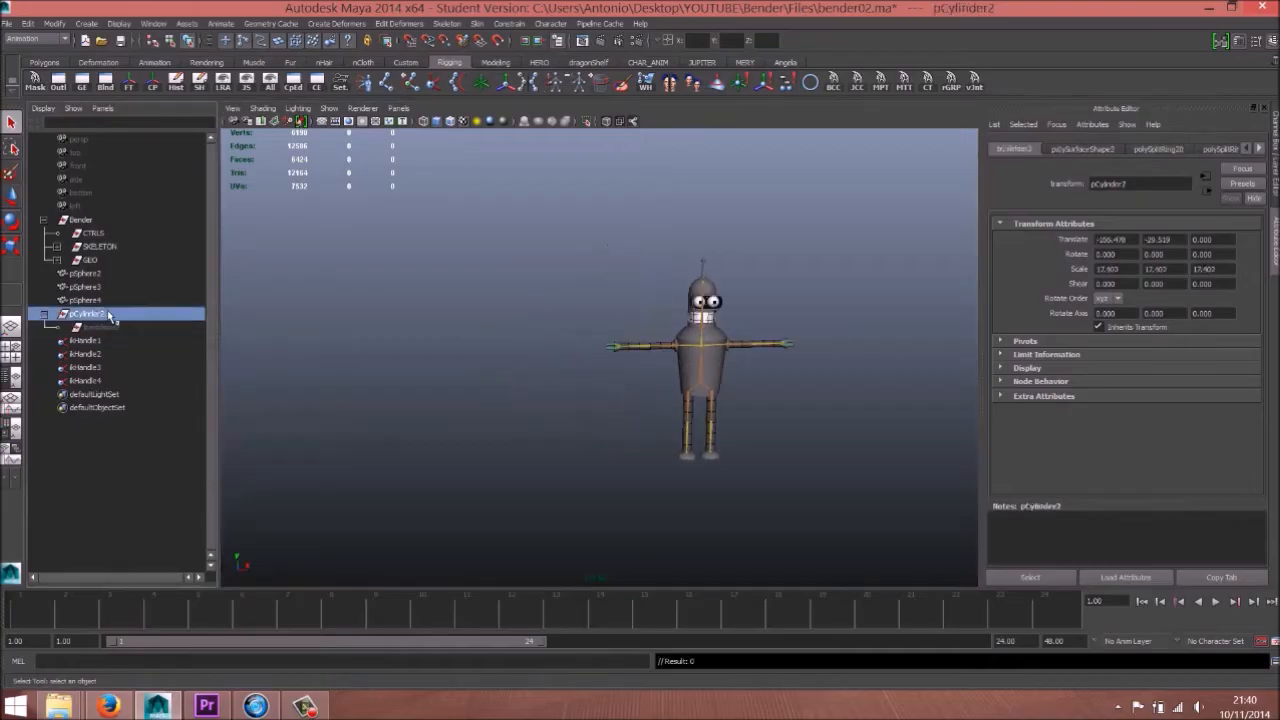
key("Delete")
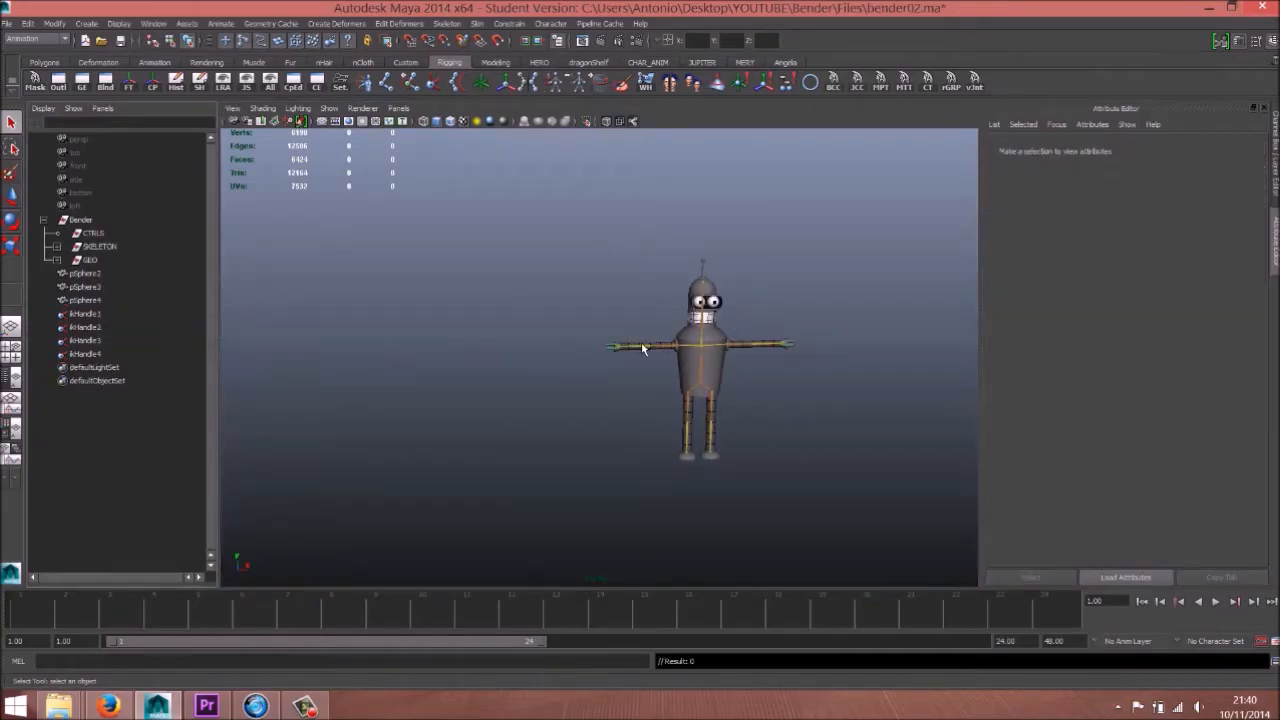
Step: Parent pSphere2, pSphere3 and pSphere4 under the GEO group and check the group's contents
key("a")
left_click_drag(100, 279, 106, 300)
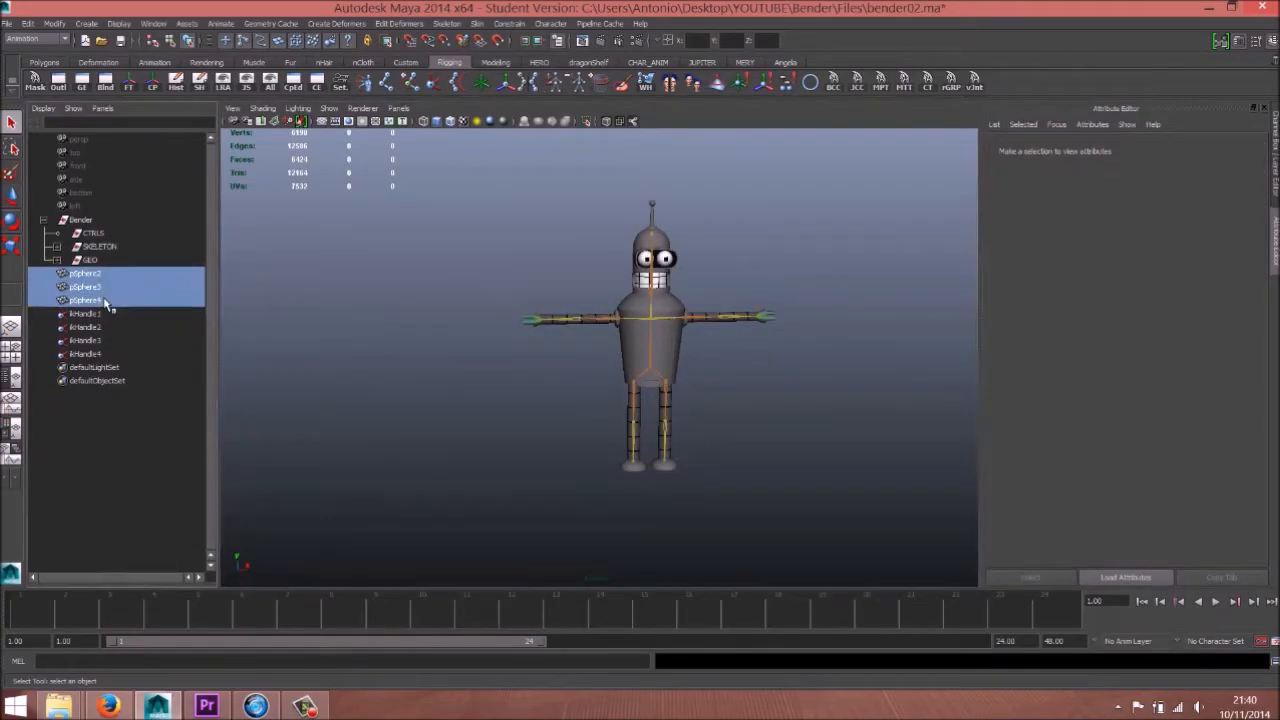
middle_click_drag(81, 273, 93, 260)
middle_click_drag(743, 343, 693, 371, "alt")
scroll(692, 371, "up", 3)
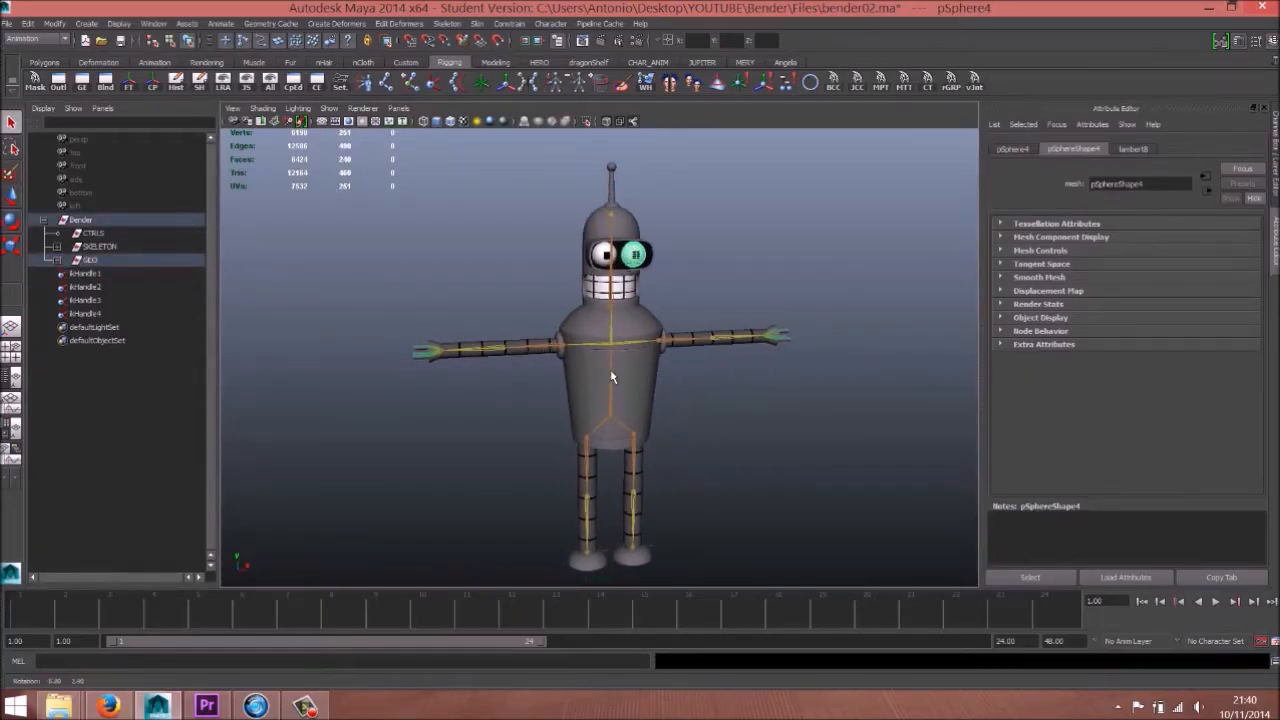
left_click(57, 261)
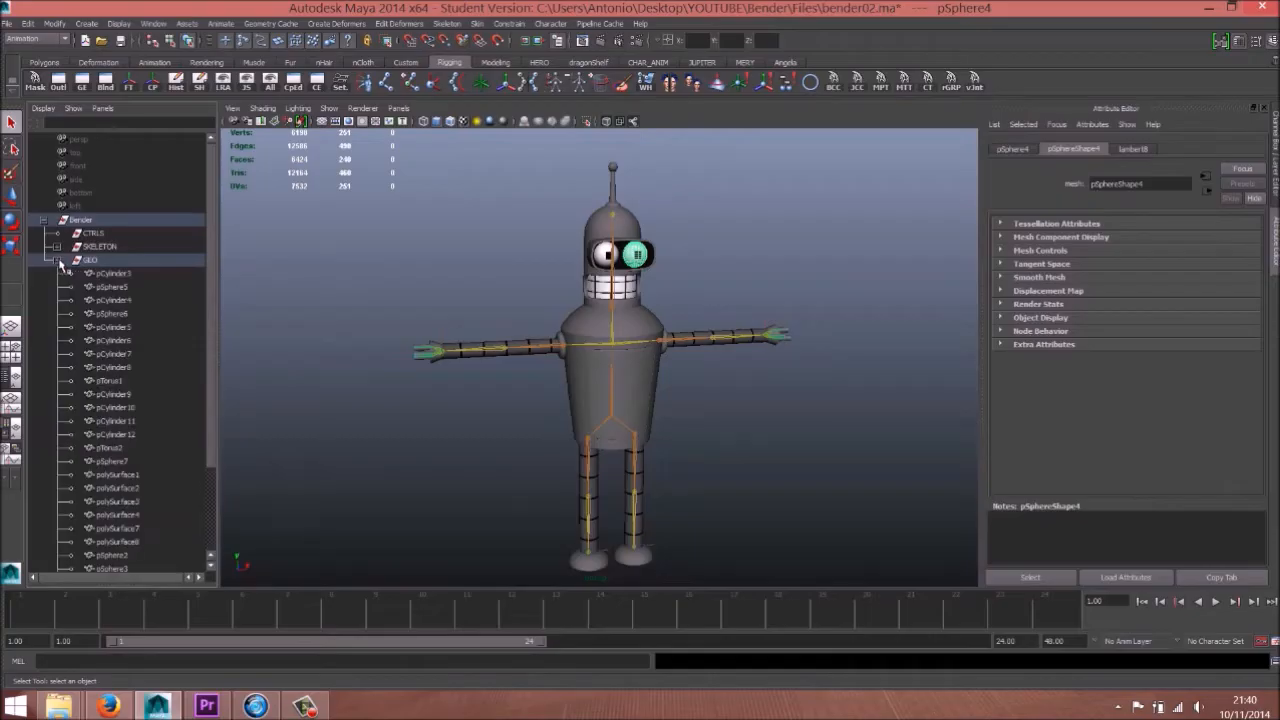
left_click(57, 261)
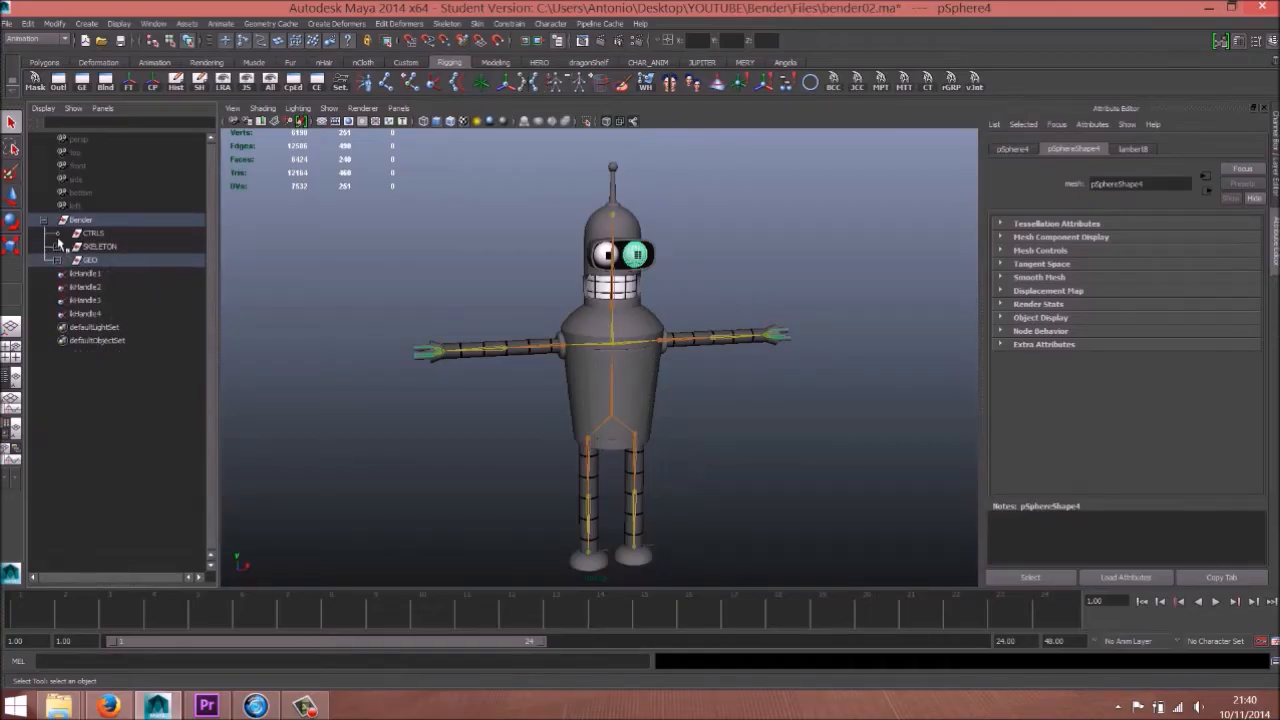
Step: Examine the character's legs and feet with the CTRLS group selected
left_click(92, 233)
left_click_drag(603, 347, 582, 356, "alt")
middle_click_drag(616, 396, 588, 346, "alt")
left_click_drag(597, 347, 513, 345, "alt")
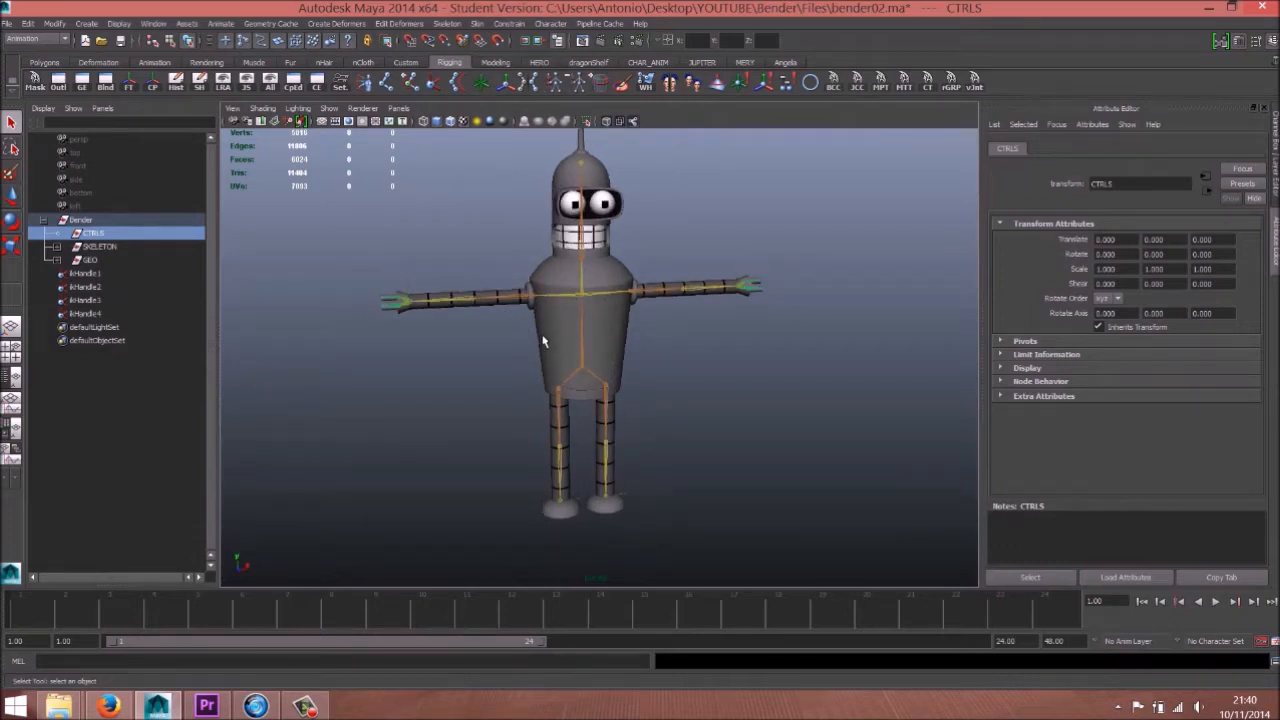
middle_click_drag(640, 414, 645, 392, "alt")
left_click_drag(634, 394, 602, 416, "alt")
right_click_drag(521, 464, 586, 463, "alt")
middle_click_drag(586, 463, 584, 423, "alt")
right_click_drag(526, 446, 645, 424, "alt")
middle_click_drag(605, 348, 601, 377, "alt")
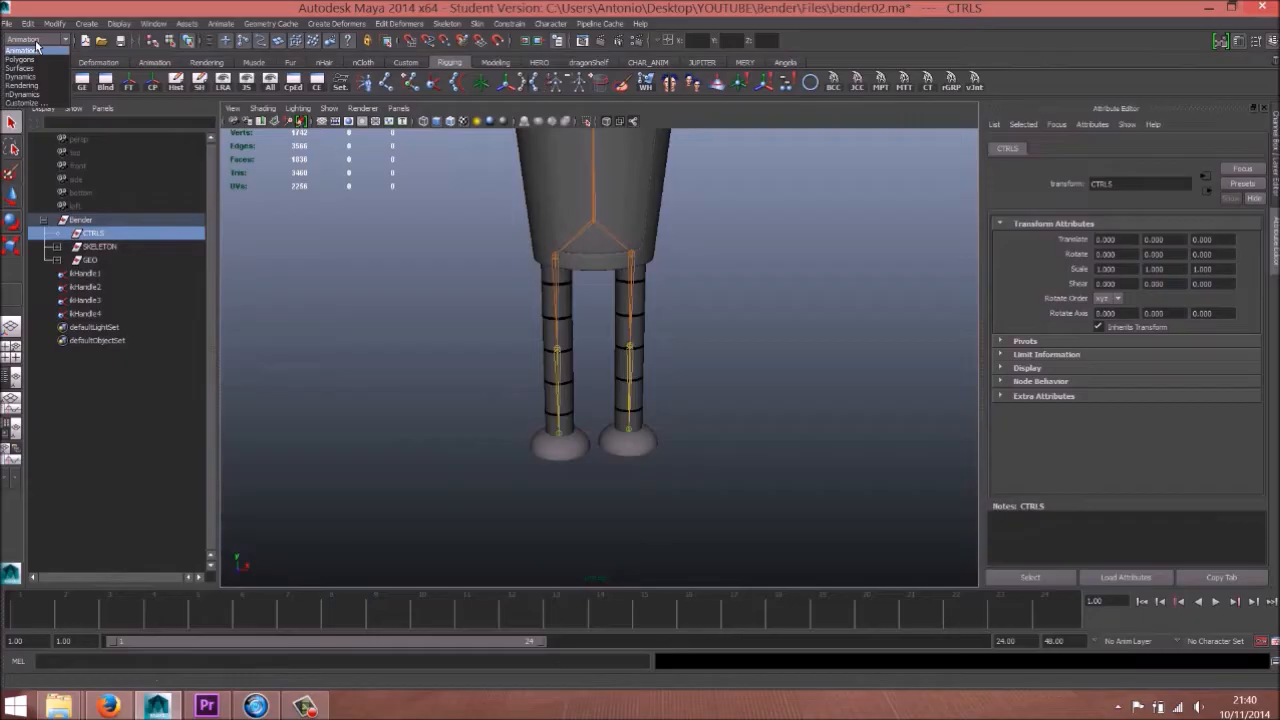
Step: Create a NURBS circle and lower it between the ankles to about -110.76 in Y
left_click(86, 23)
mouse_move(99, 47)
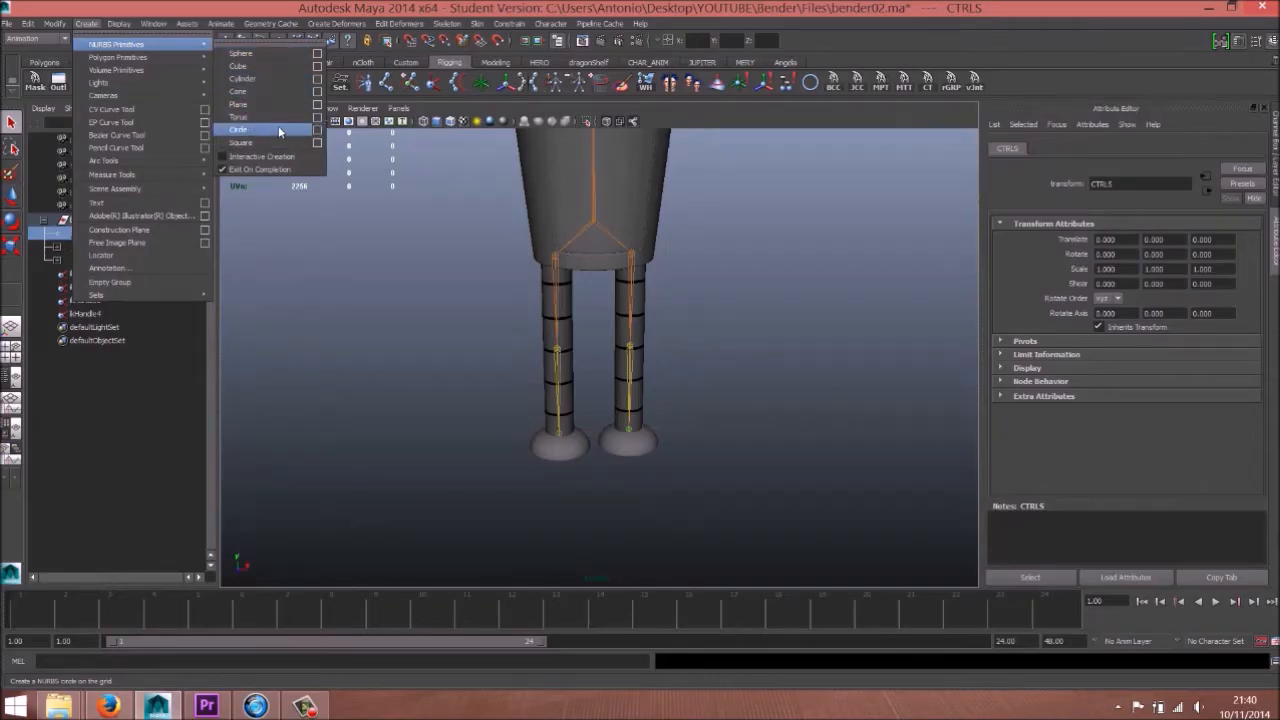
left_click(278, 128)
scroll(725, 378, "down", 5)
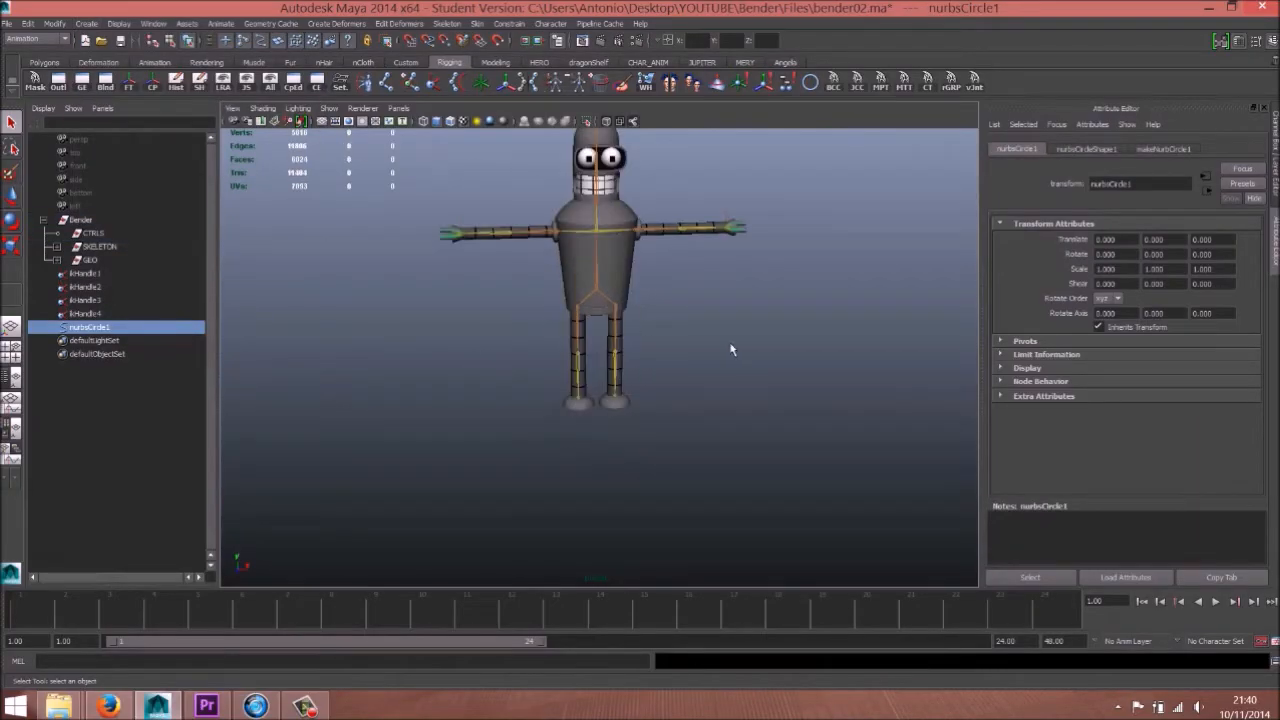
key("w")
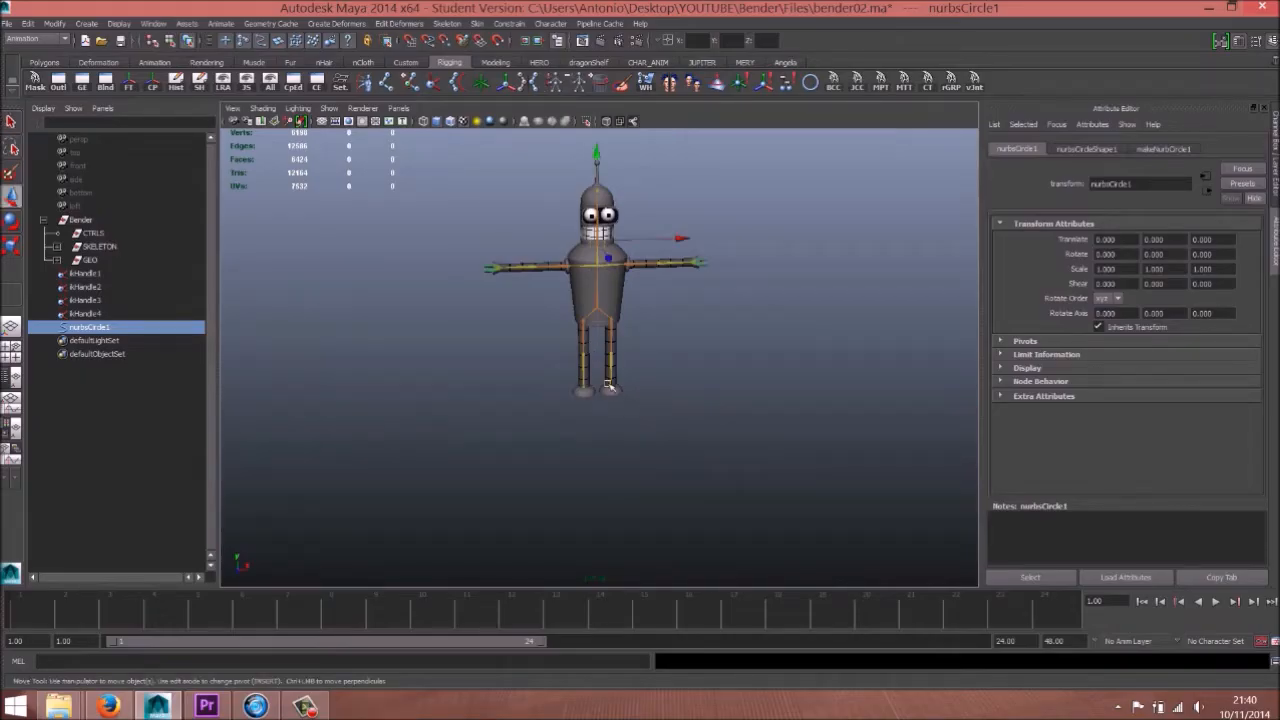
left_click_drag(585, 327, 591, 328, "alt")
left_click_drag(607, 160, 605, 310)
scroll(680, 343, "up", 5)
scroll(680, 343, "up", 10)
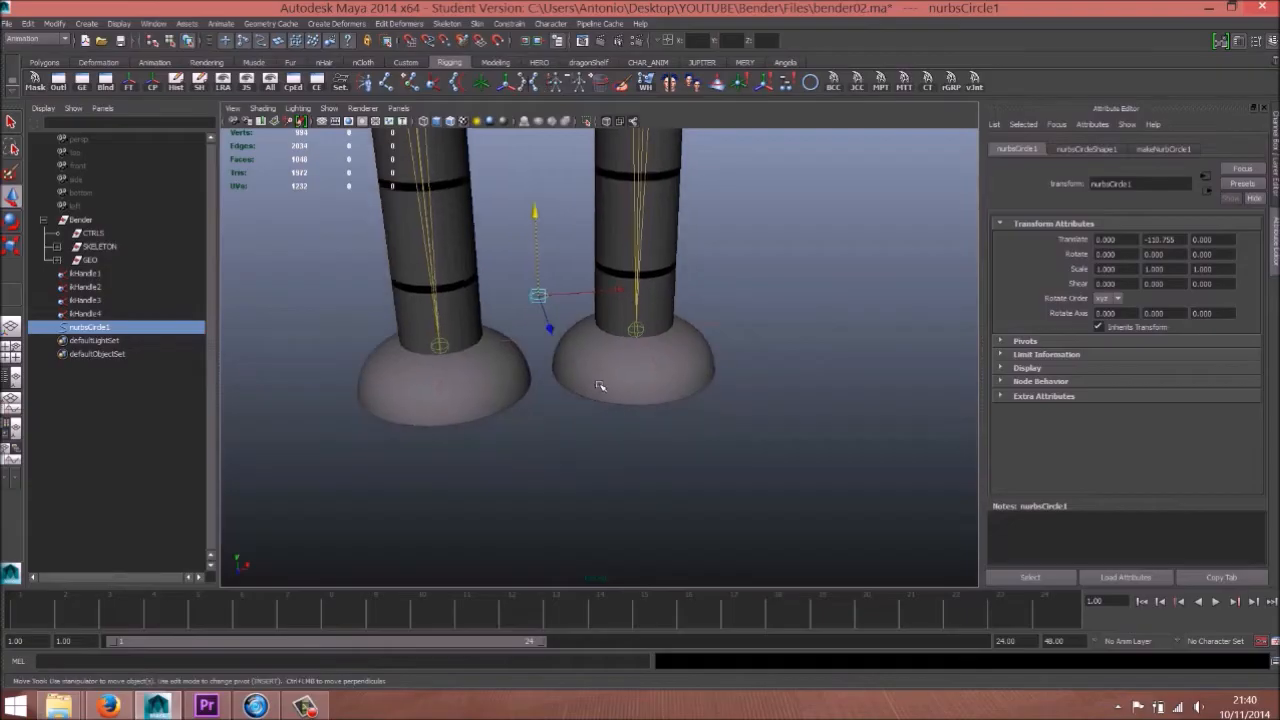
Step: Scale the NURBS circle uniformly to about 9.72
key("r")
left_click_drag(516, 276, 671, 266)
key("w")
right_click_drag(744, 310, 450, 264, "alt")
left_click_drag(688, 340, 757, 358, "alt")
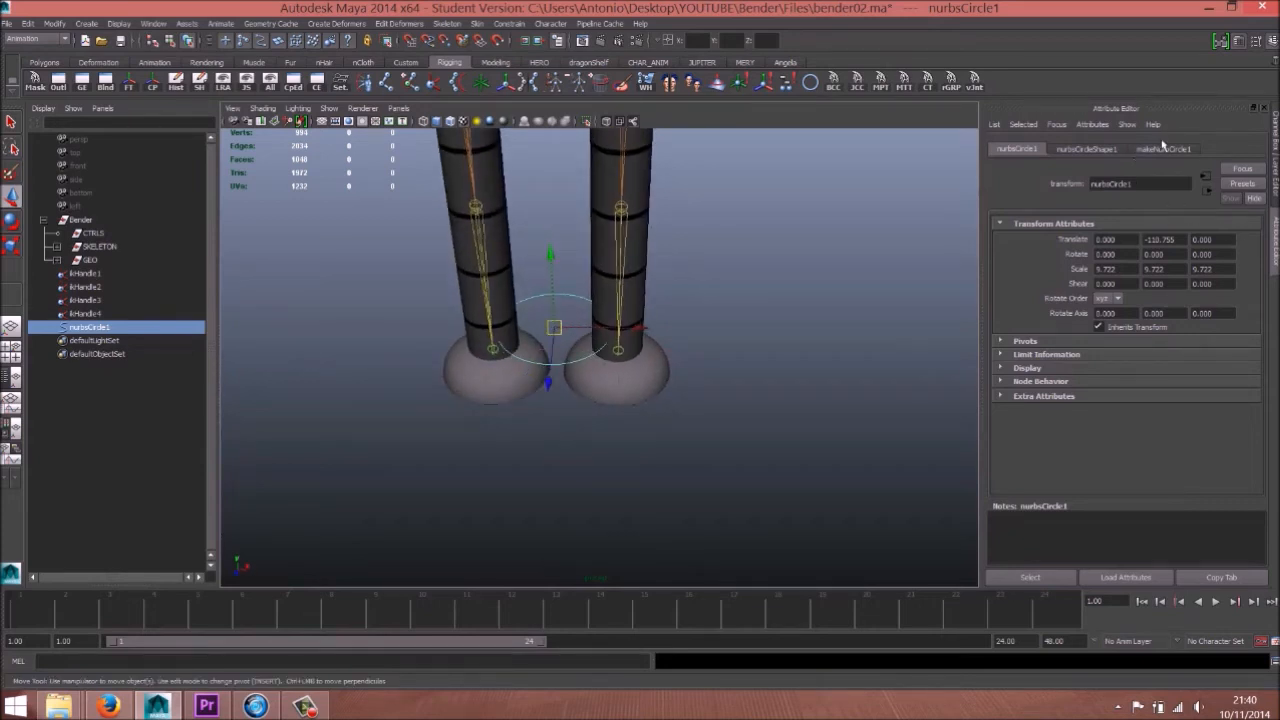
Step: Rename the NURBS circle as left_foot_cntr
double_click(118, 328)
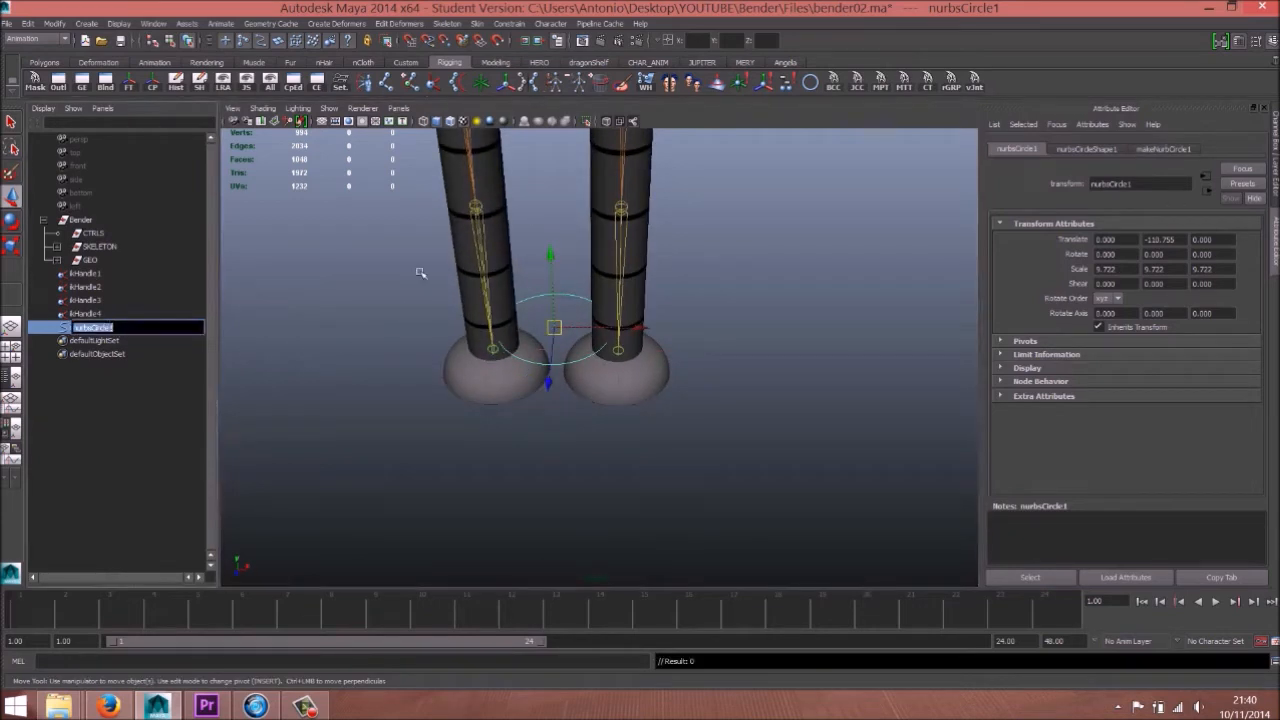
type("R")
left_click(575, 452)
left_click(560, 367)
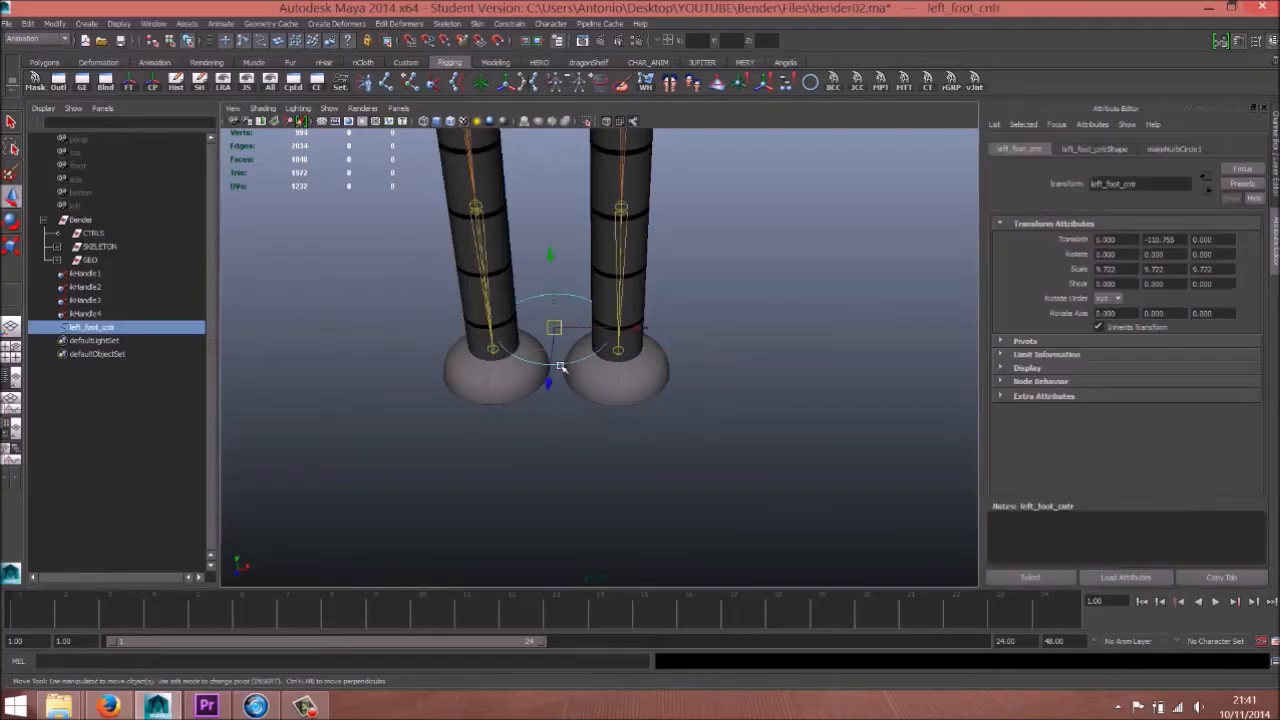
Step: Align left_foot_cntr with the left ankle, lower it to the foot's base at about Y -119.78, and scale it to about 12.4
right_click_drag(468, 415, 636, 447, "alt")
left_click_drag(548, 435, 550, 432, "alt")
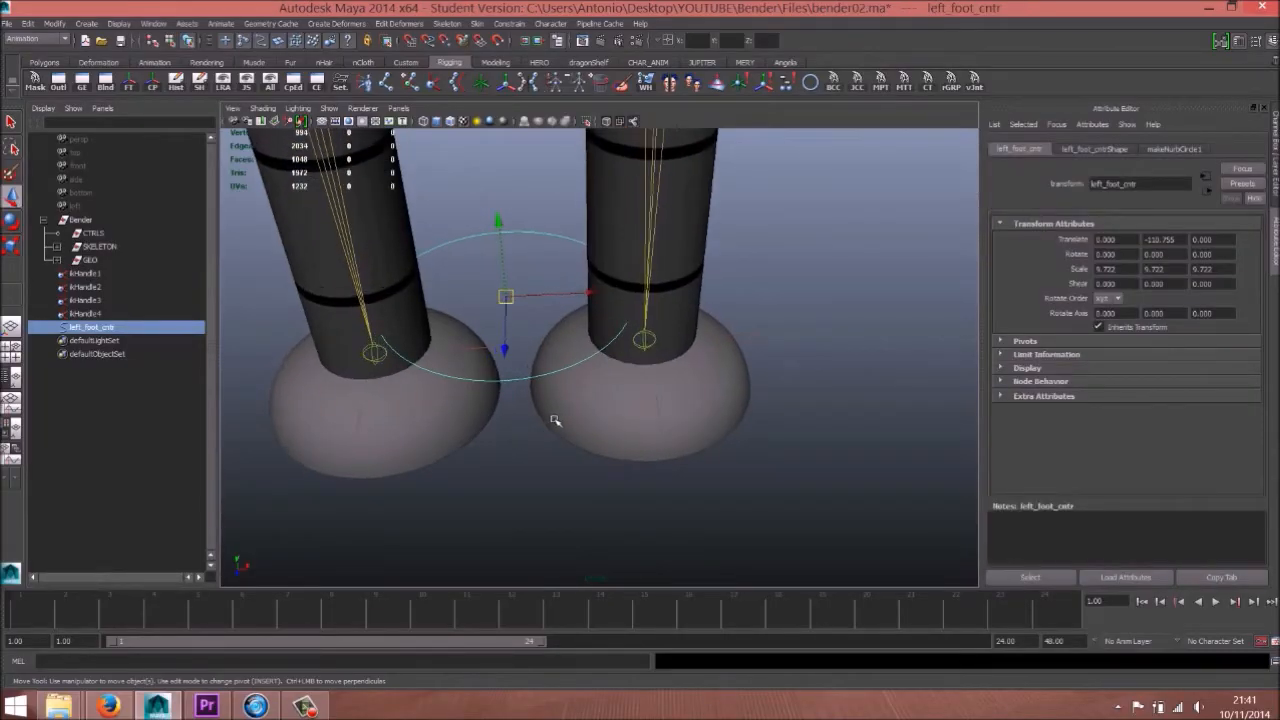
left_click_drag(505, 297, 517, 389)
right_click_drag(517, 389, 577, 369, "alt")
left_click_drag(577, 372, 590, 398, "alt")
left_click_drag(598, 236, 589, 326)
key("r")
left_click_drag(596, 392, 699, 445)
key("space")
scroll(699, 445, "up", 10)
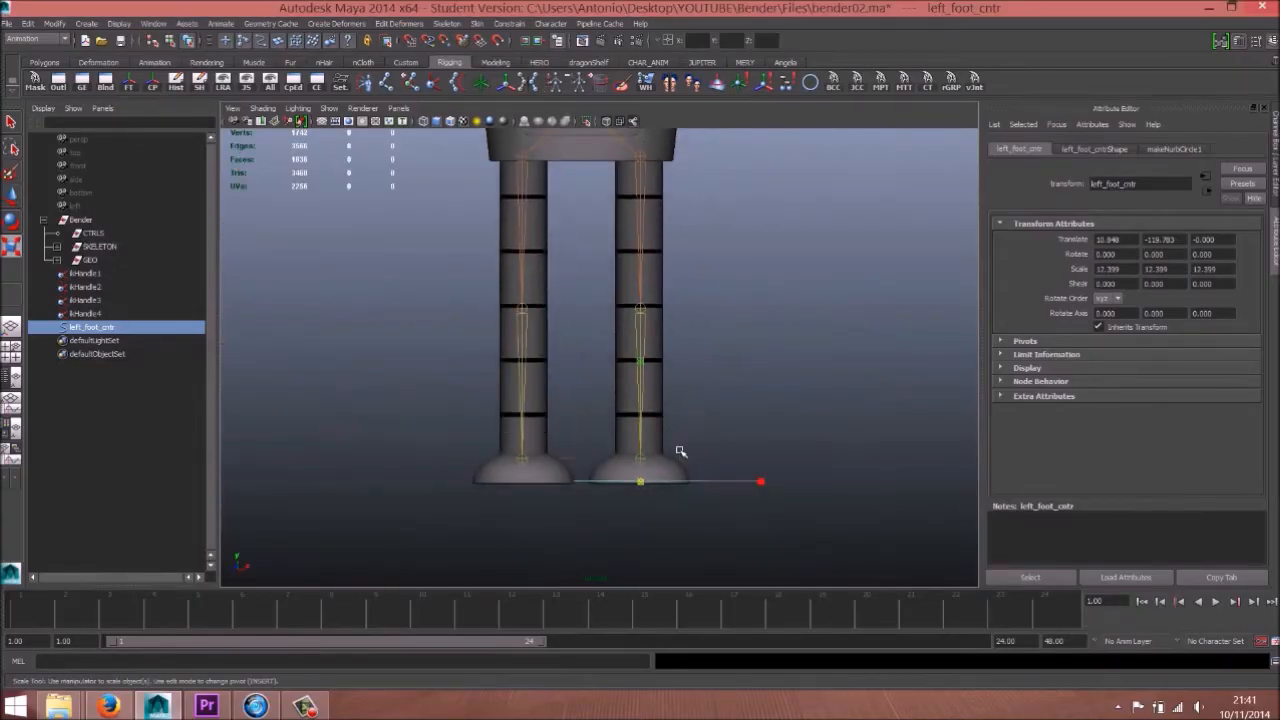
Step: Raise left_foot_cntr to about Y -117.92 and scale it to about 10.78 around the left foot
key("w")
left_click_drag(595, 285, 591, 218)
key("space")
left_click_drag(549, 303, 717, 374, "alt")
right_click_drag(717, 374, 631, 377, "alt")
left_click_drag(631, 377, 597, 357, "alt")
key("r")
key("w")
mouse_move(680, 437)
left_mouse_down("alt")
mouse_move(668, 452)
mouse_move(696, 436)
left_mouse_up("alt")
left_click(757, 406)
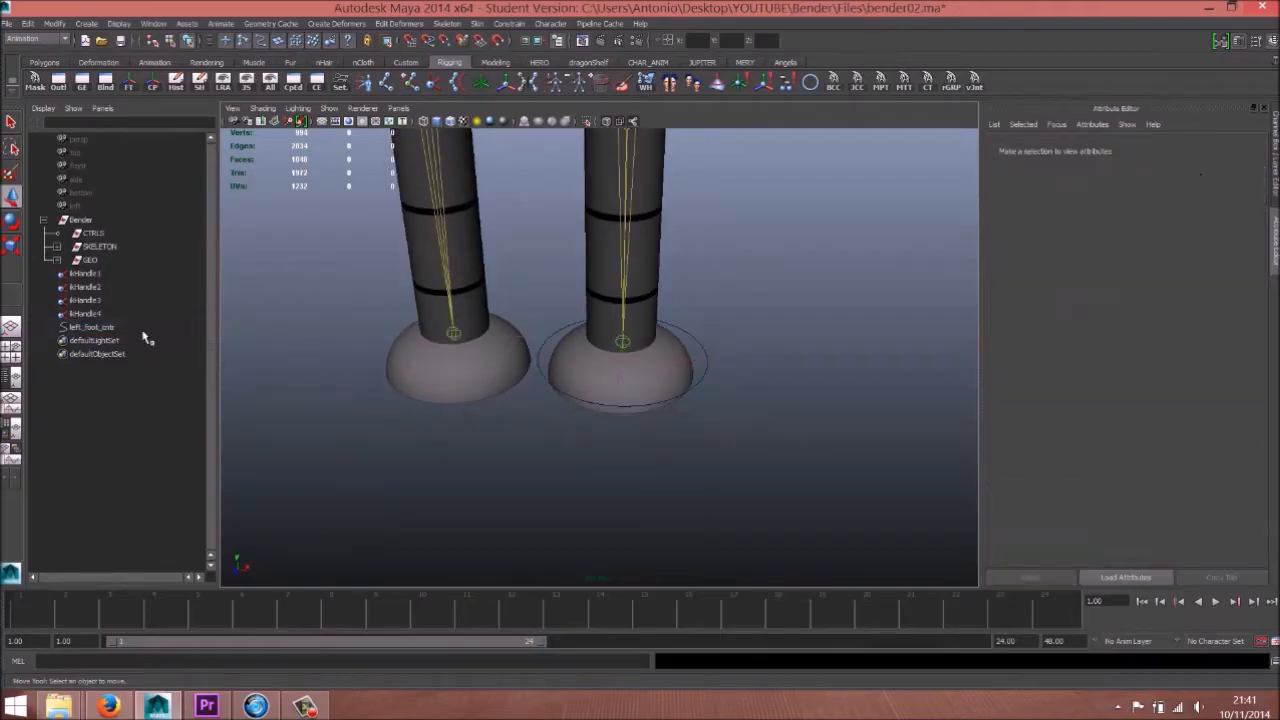
Step: Parent the left leg's ikHandle3 under left_foot_cntr
left_click(690, 343)
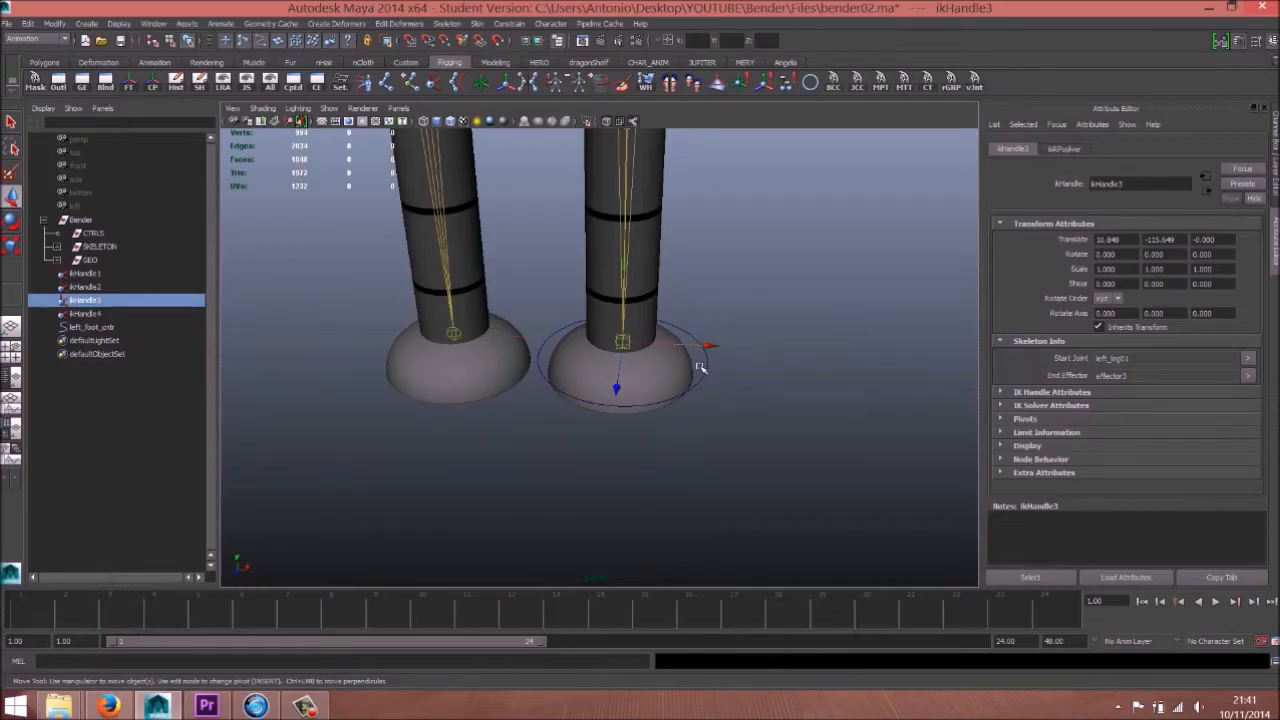
left_click(704, 368, "shift")
key("p")
left_click(711, 386)
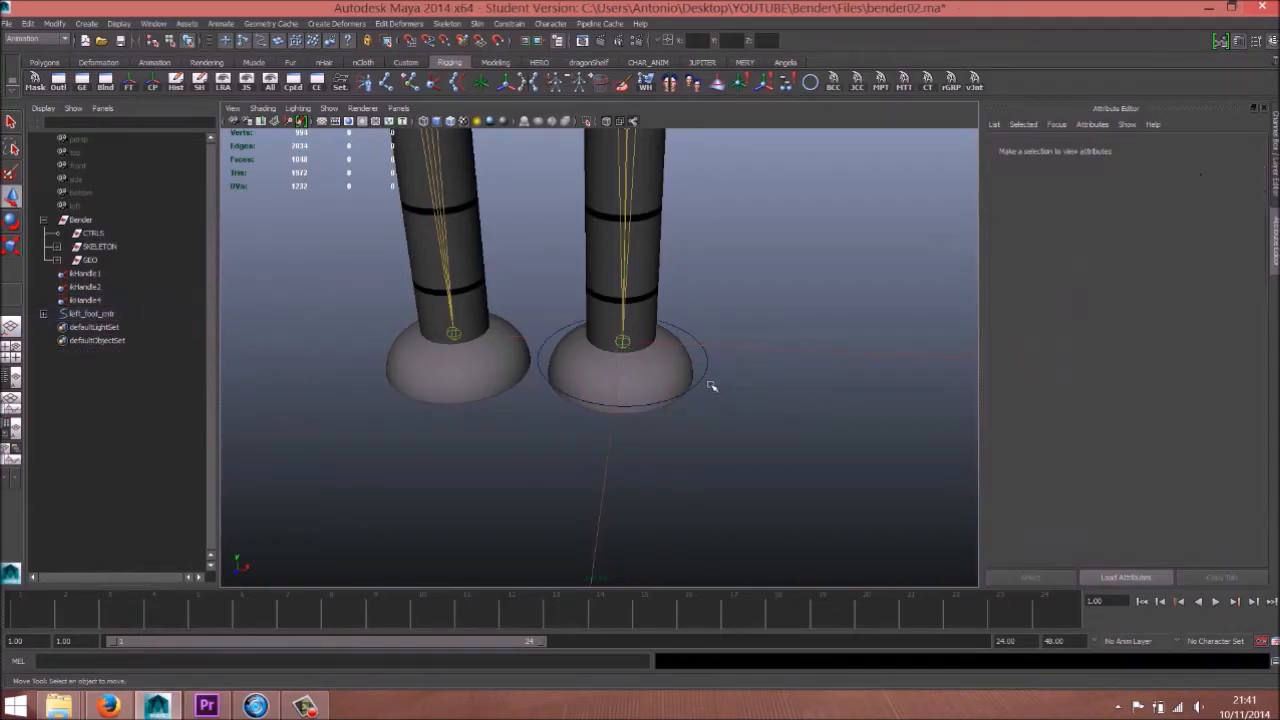
Step: Try moving left_foot_cntr to test the left leg's IK, and undo the move
left_click(698, 362)
scroll(694, 454, "down", 8)
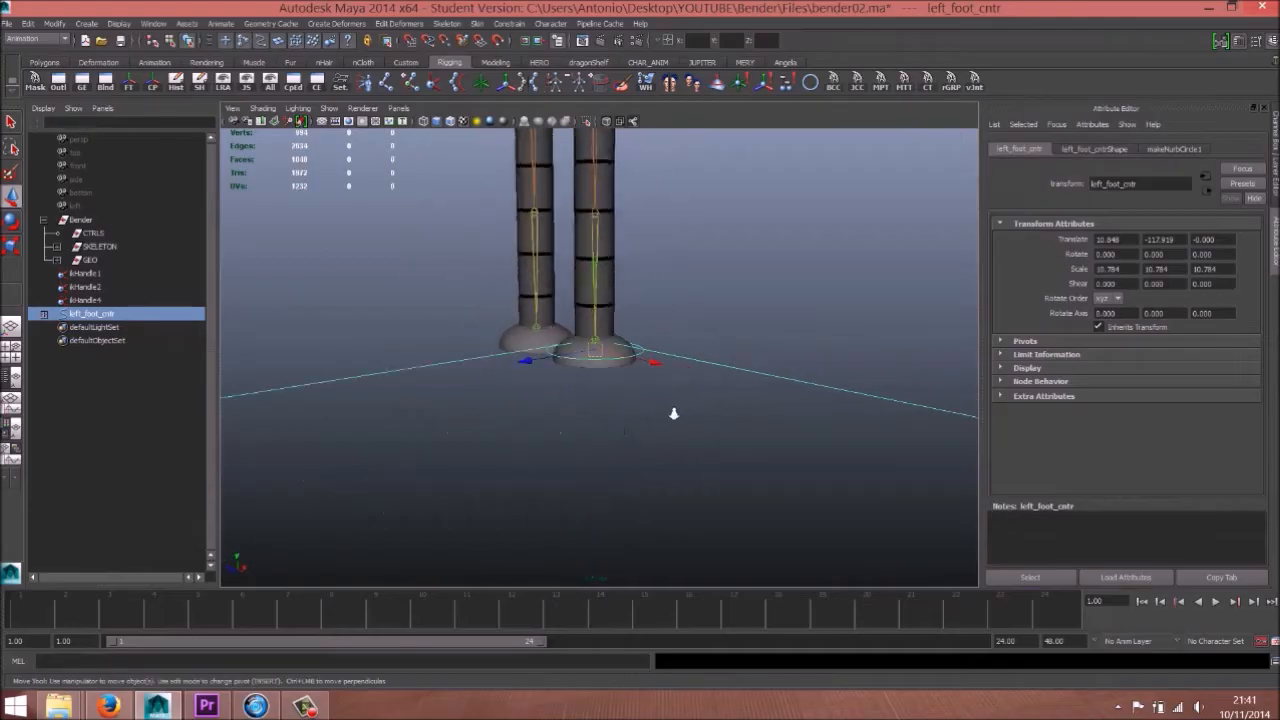
mouse_move(599, 325)
left_mouse_down()
mouse_move(564, 259)
mouse_move(590, 345)
mouse_move(593, 254)
mouse_move(615, 333)
mouse_move(597, 240)
mouse_move(614, 322)
left_mouse_up()
key("ctrl+z")
Step: Examine the left foot control's placement around the foot from several angles
left_click_drag(530, 415, 574, 416, "alt")
right_click_drag(636, 475, 676, 480, "alt")
left_click_drag(572, 470, 603, 471, "alt")
right_click_drag(640, 485, 755, 519, "alt")
middle_click_drag(600, 497, 602, 417, "alt")
left_click_drag(545, 418, 598, 388, "alt")
left_click_drag(595, 473, 580, 457, "alt")
right_click_drag(545, 478, 643, 474, "alt")
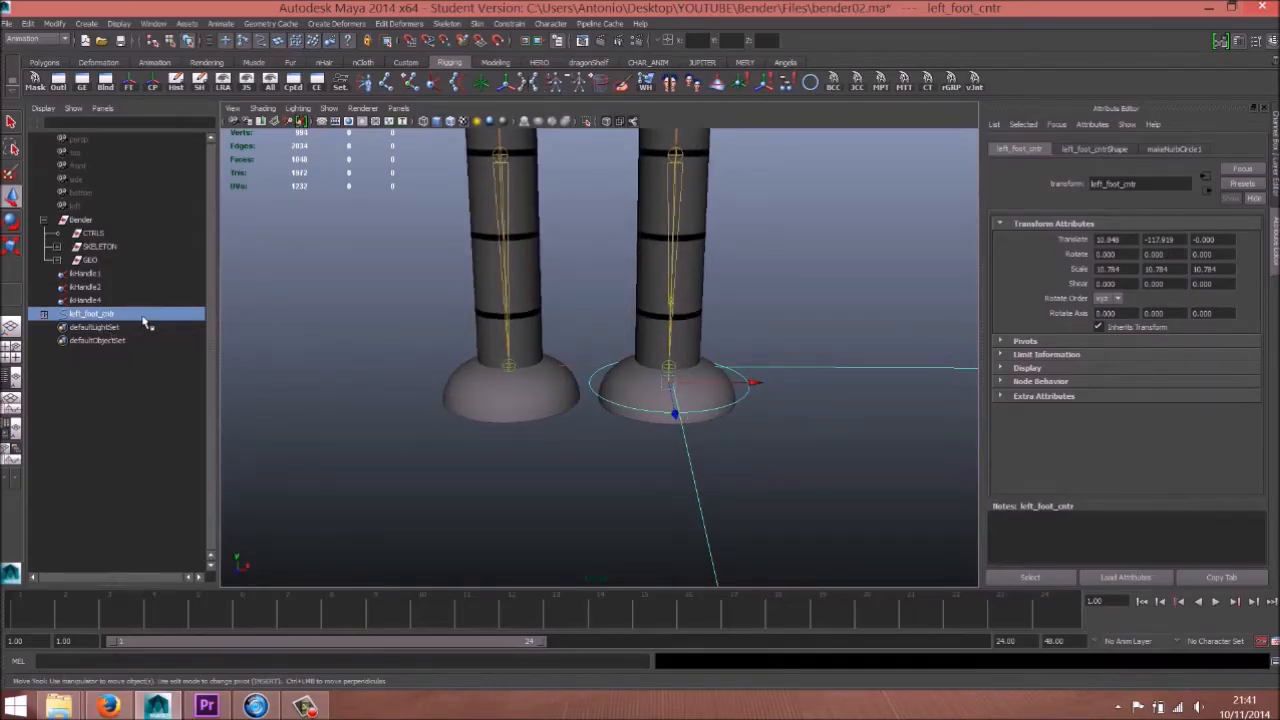
Step: Duplicate left_foot_cntr, group the copy, and mirror it to the right foot with the group's Scale X at -1
scroll(780, 333, "down", 3)
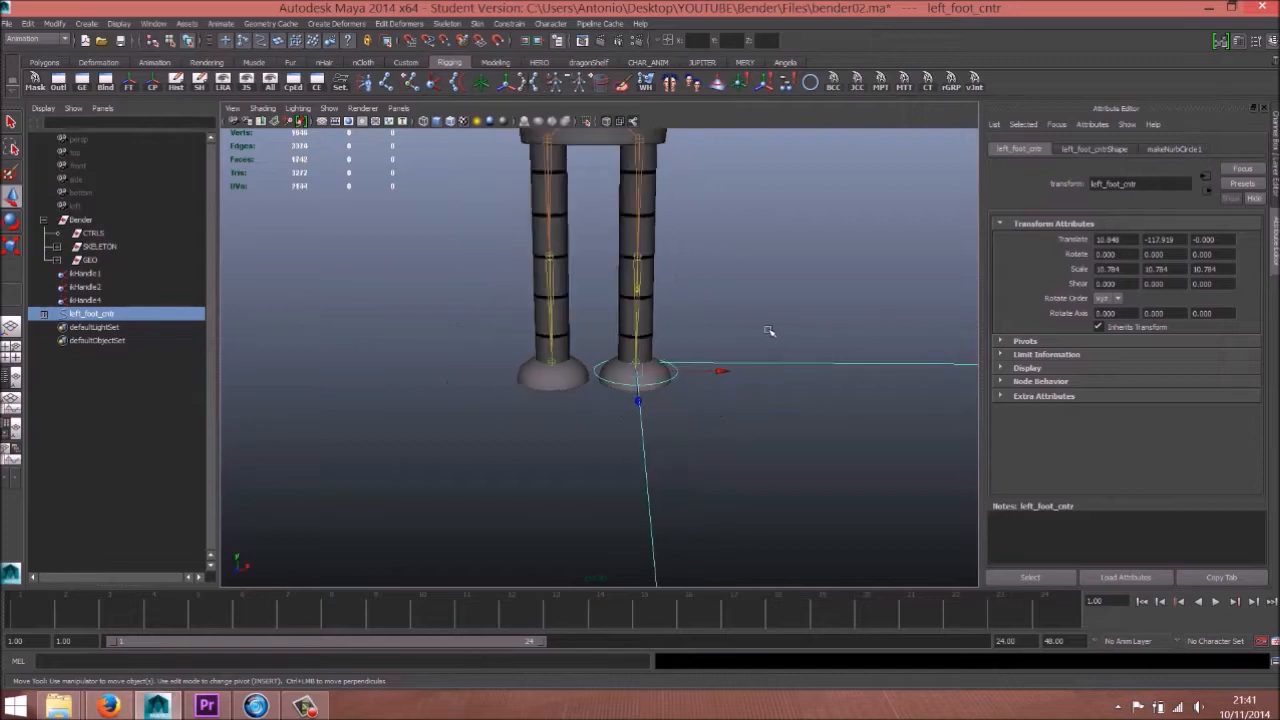
key("ctrl+d")
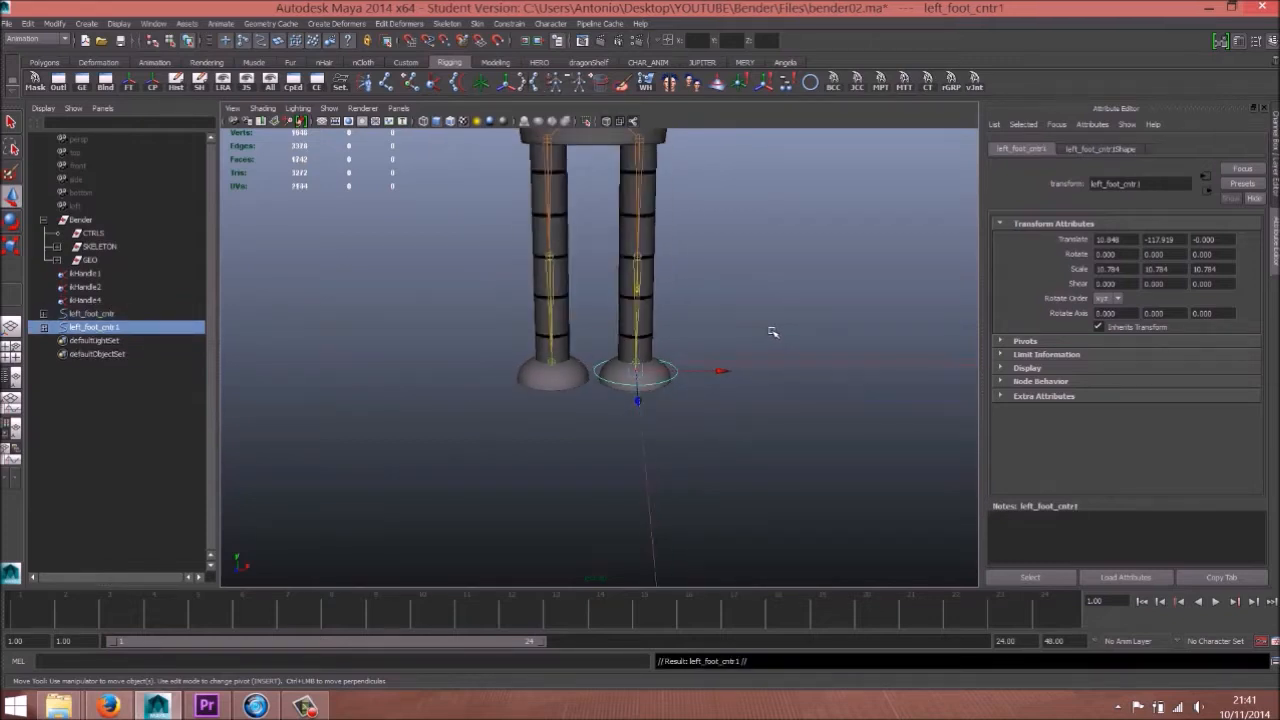
key("ctrl+g")
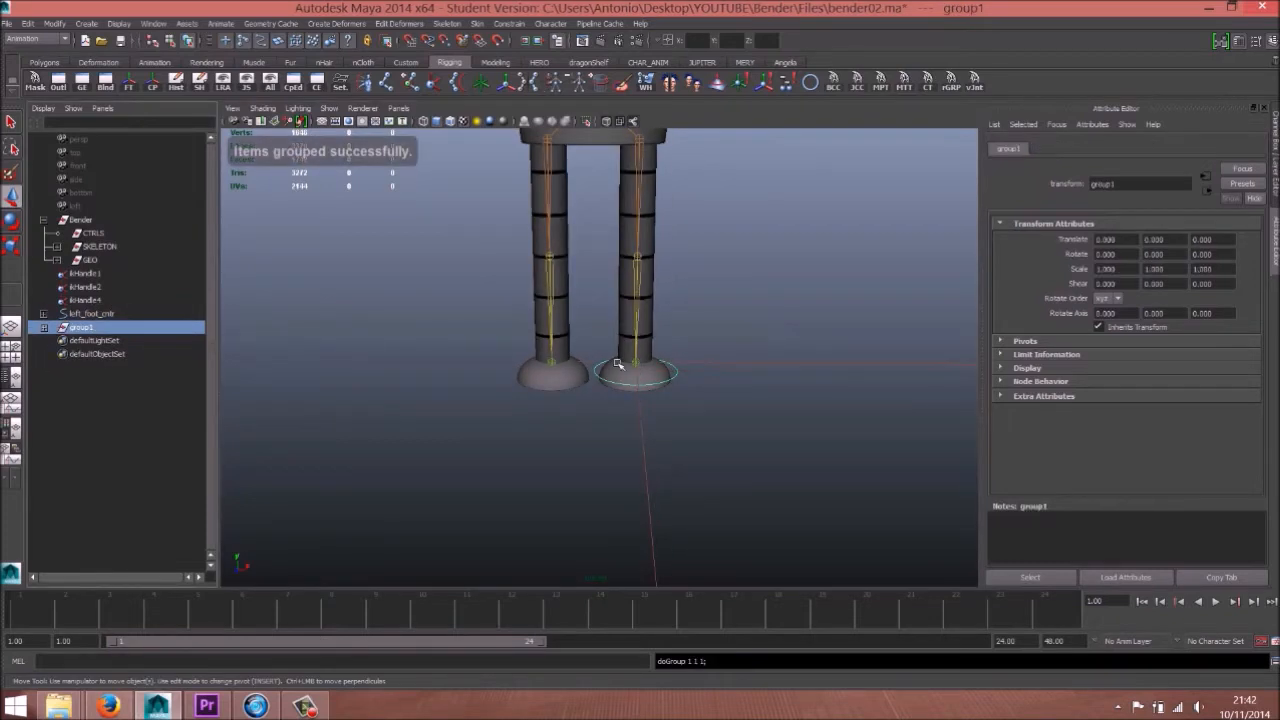
key("ctrl+a")
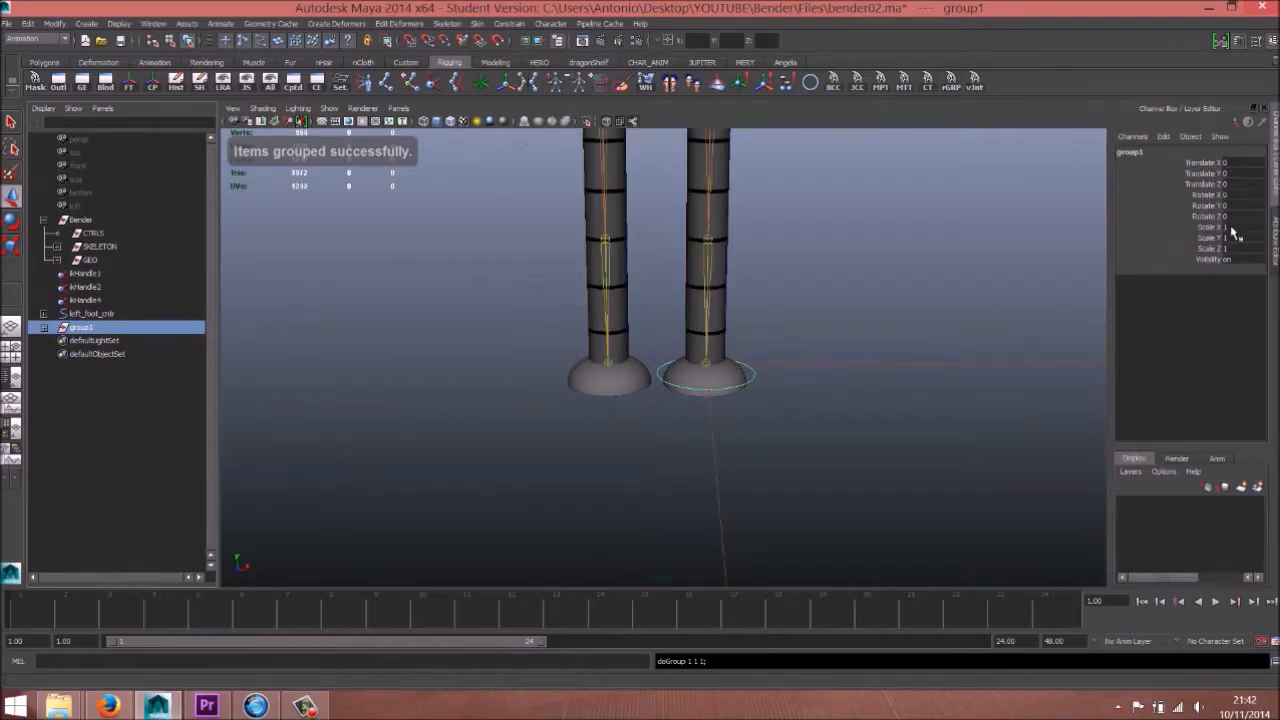
type("-1")
key("Return")
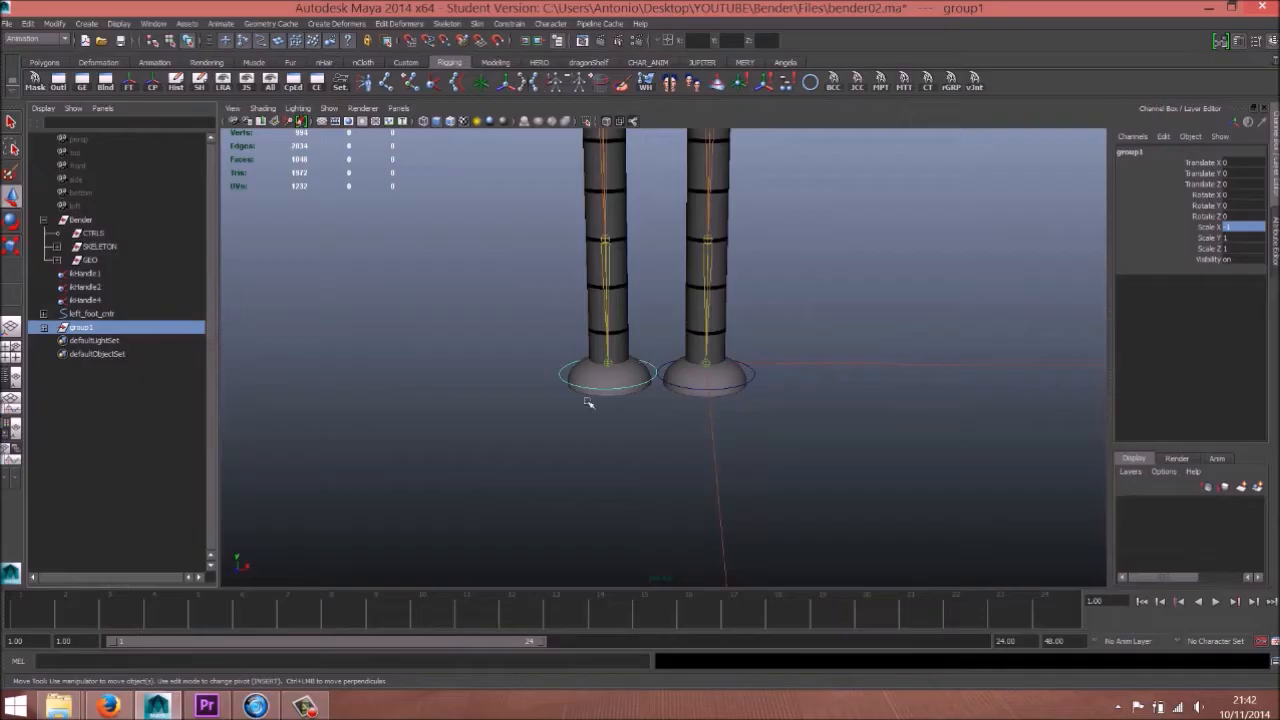
Step: Unparent left_foot_cntr1 from group1 and delete the empty group
left_click(44, 327)
left_click_drag(586, 368, 721, 408, "alt")
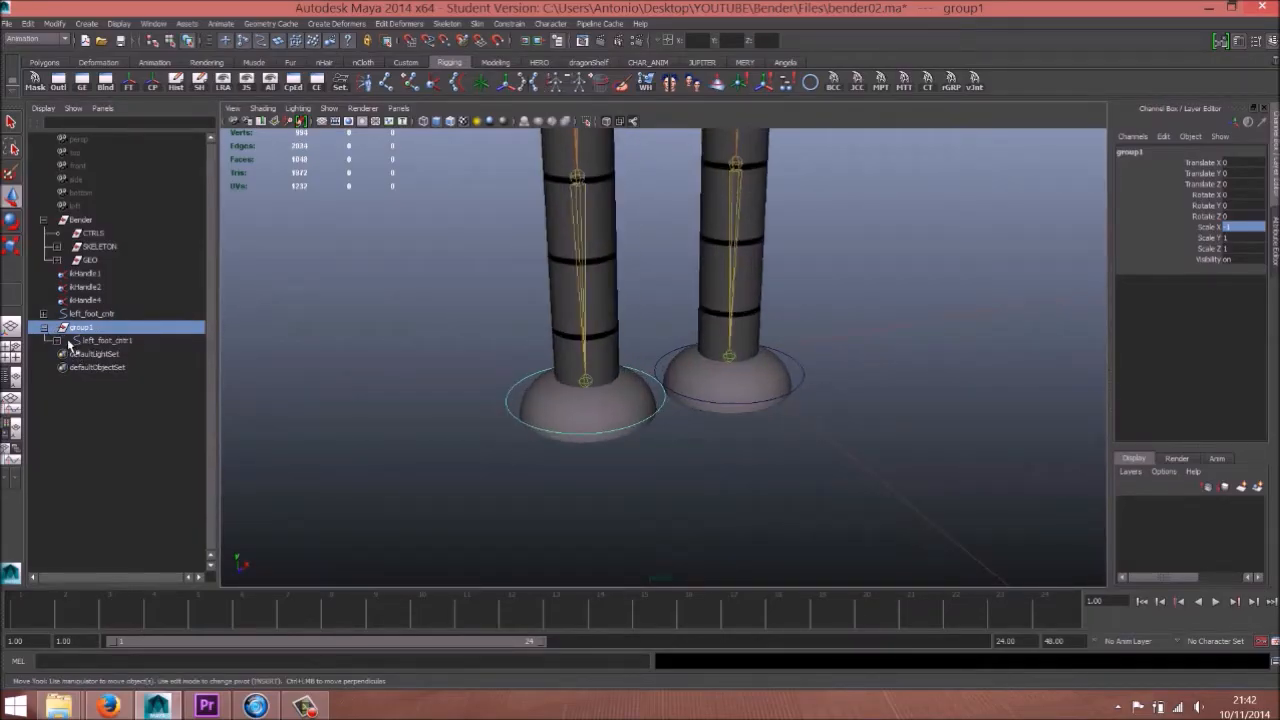
left_click(100, 341)
key("shift+p")
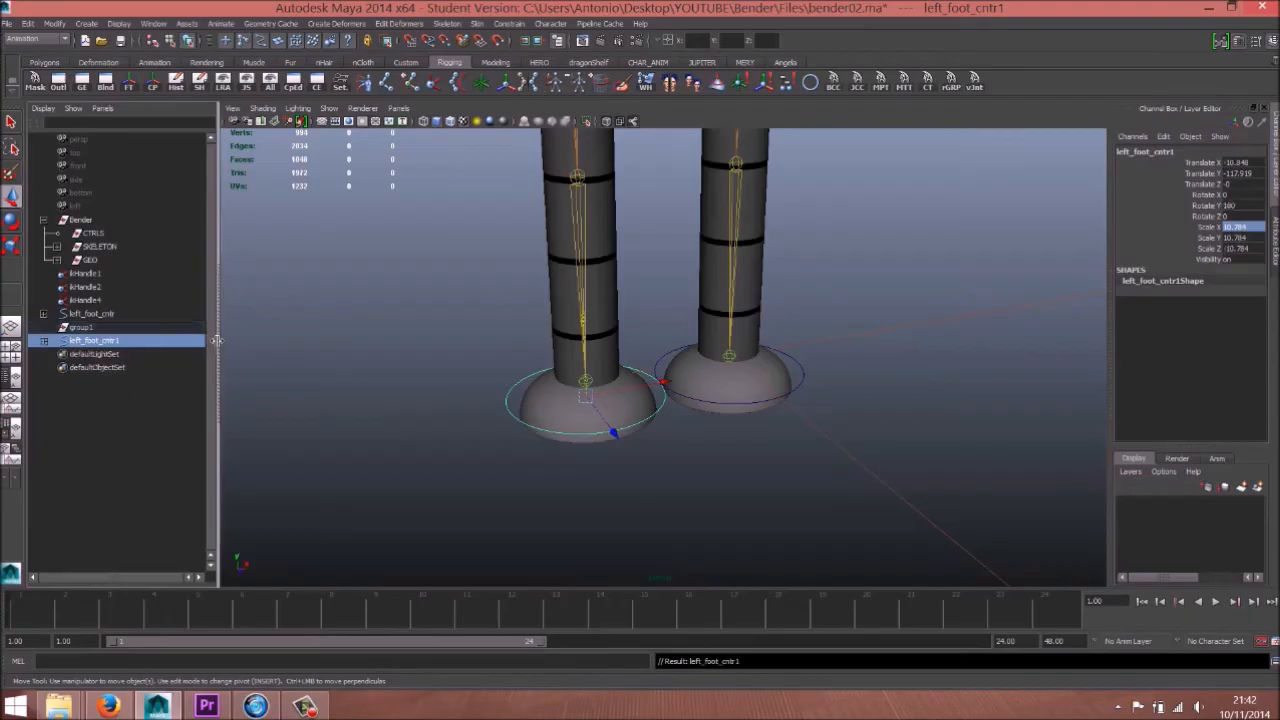
left_click(88, 328)
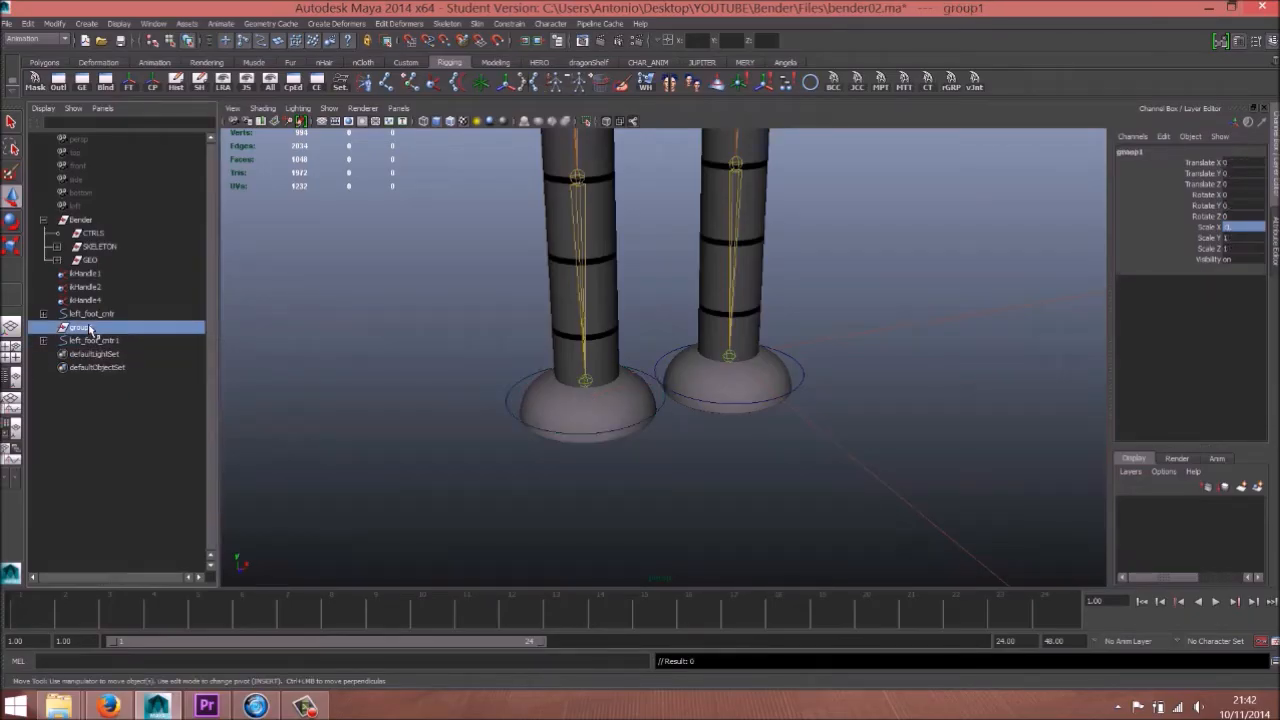
key("Delete")
Step: Delete the duplicated ikHandle3 under left_foot_cntr1
left_click(43, 327)
left_click(97, 342)
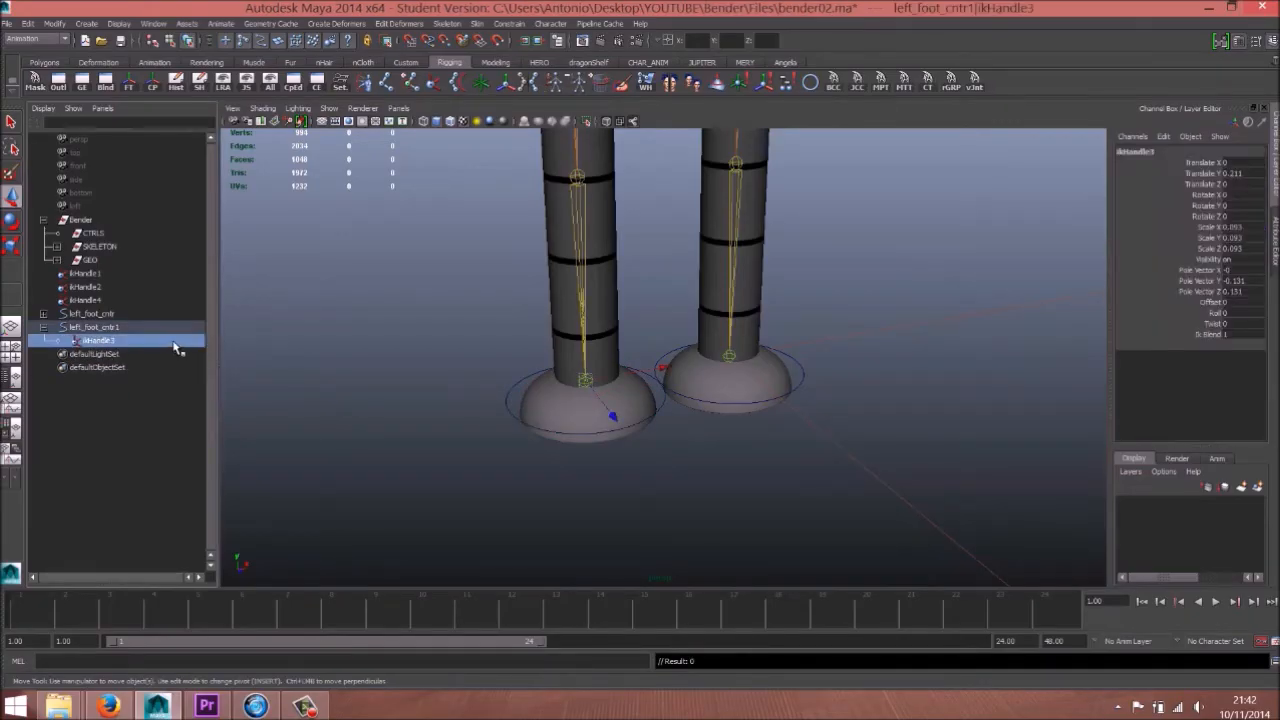
key("Delete")
left_click_drag(656, 338, 614, 394, "alt")
right_click_drag(614, 394, 644, 423, "alt")
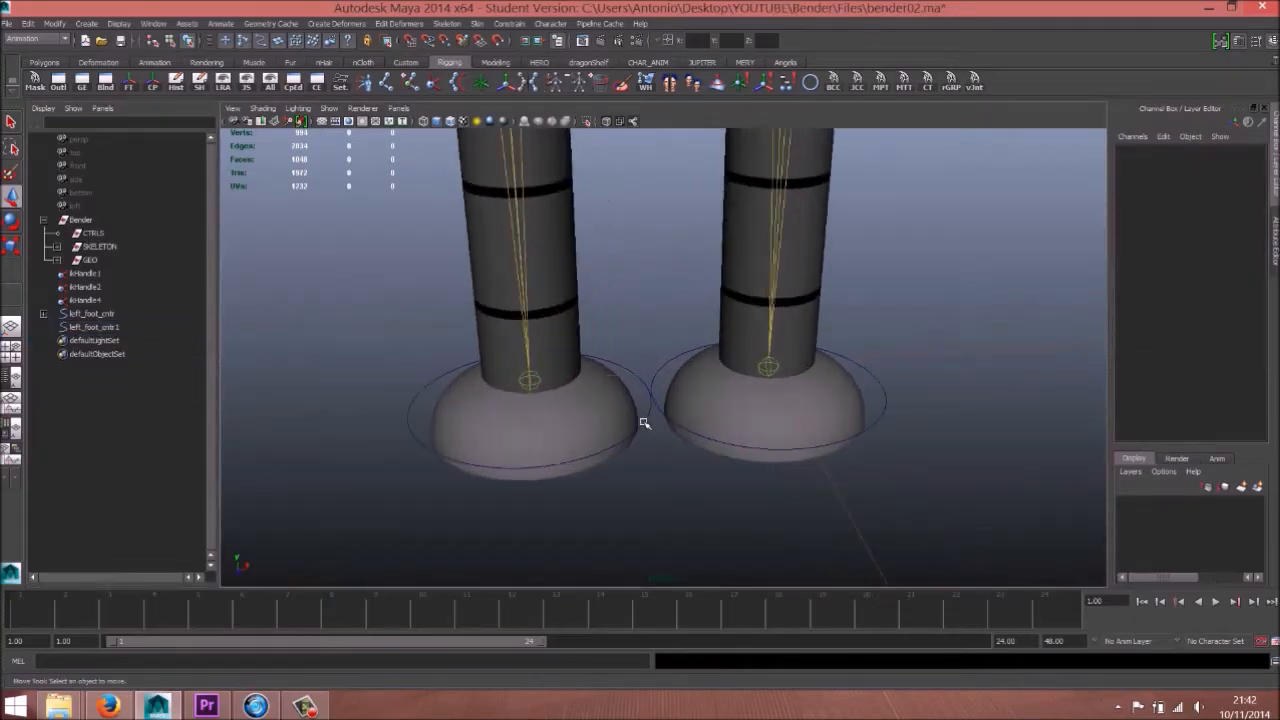
Step: Parent ikHandle4 under the mirrored foot control left_foot_cntr1
left_click(618, 374)
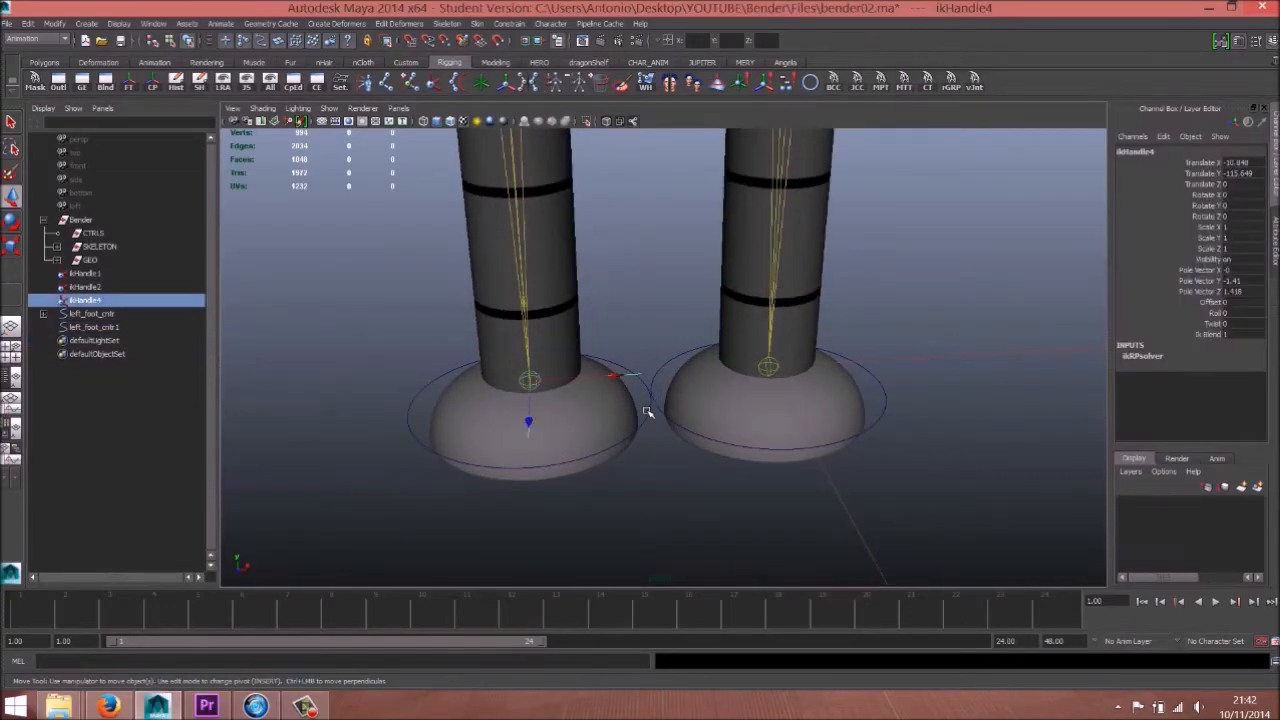
left_click(724, 429, "shift")
key("p")
Step: Test the leg IK by moving both foot controls together, and undo the move
right_click_drag(725, 489, 656, 460, "alt")
left_click(647, 410)
left_click(801, 434, "shift")
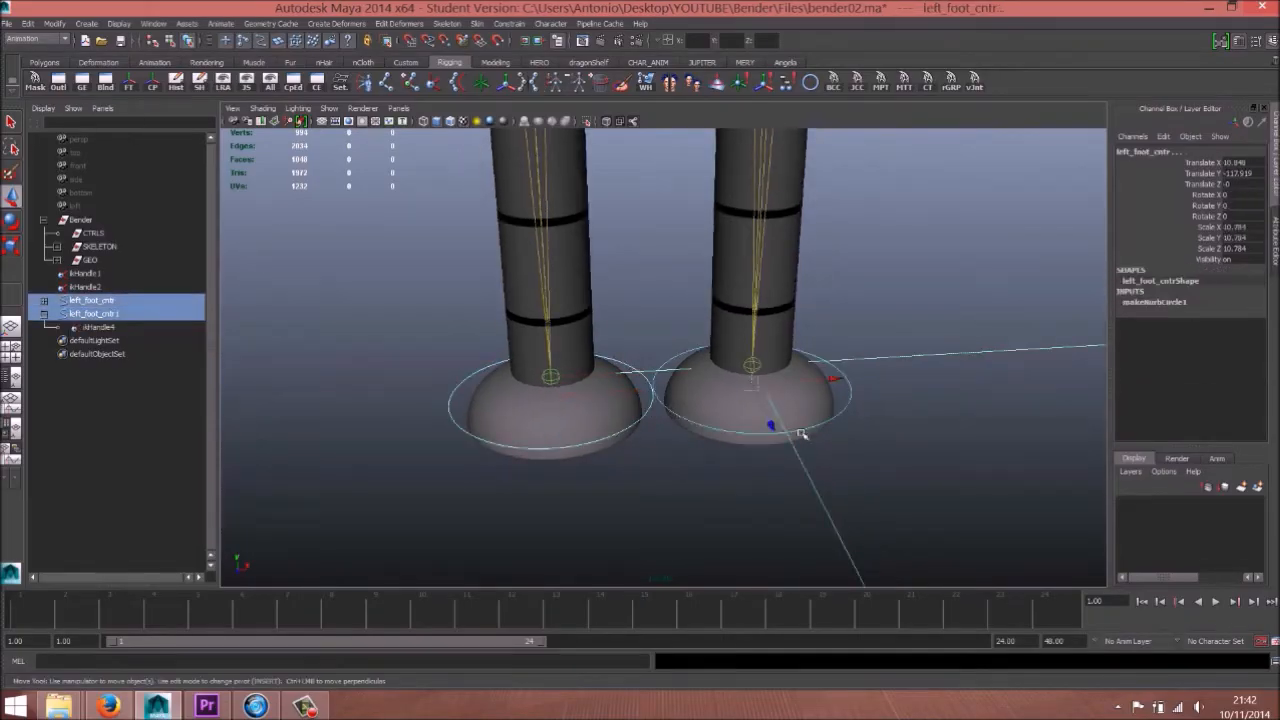
right_click_drag(801, 434, 677, 409, "alt")
middle_click_drag(720, 480, 717, 387)
key("ctrl+z")
Step: Try to parent both foot controls under the CTRLS group
left_click_drag(709, 417, 585, 427, "alt")
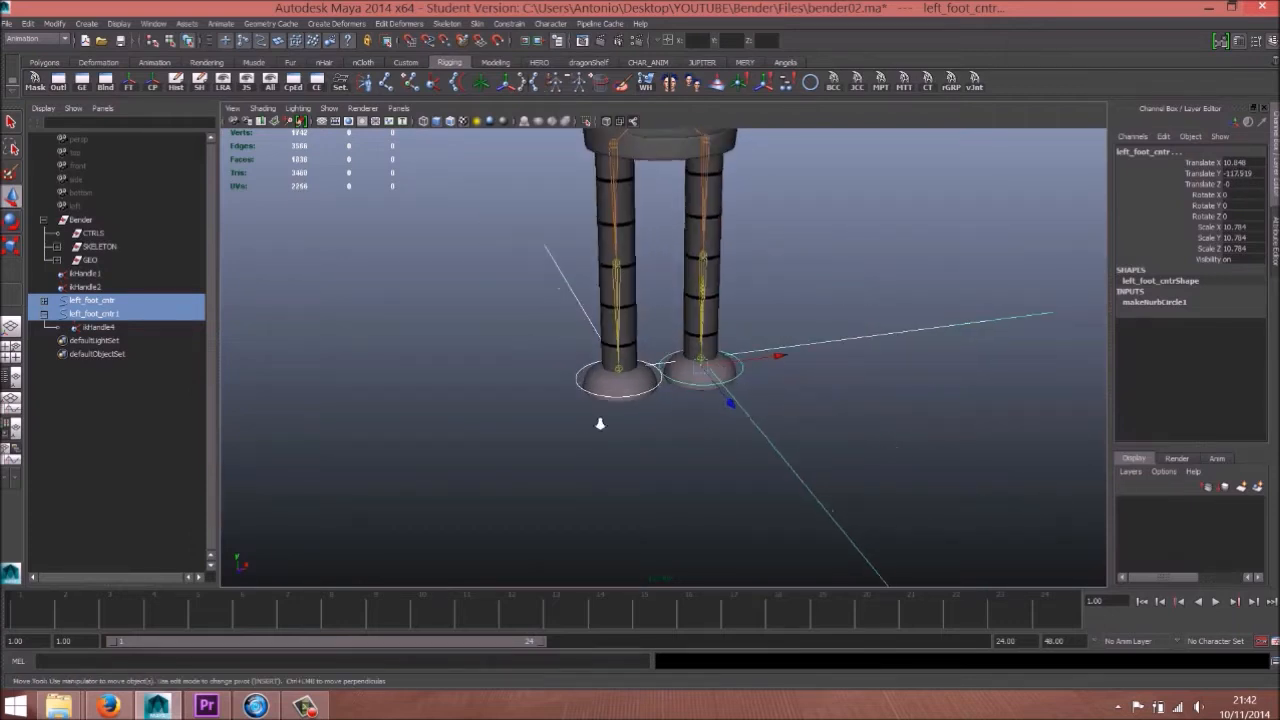
right_click_drag(585, 427, 698, 406, "alt")
left_click_drag(627, 409, 550, 380, "alt")
left_click(45, 315)
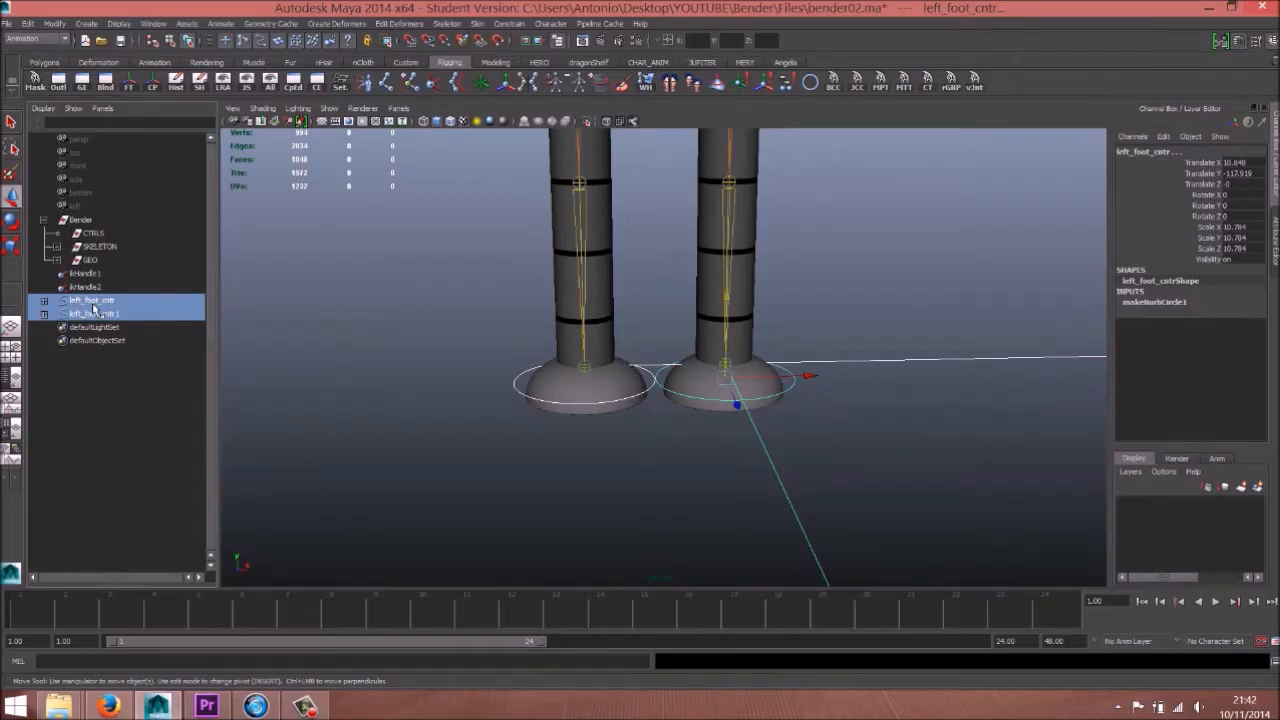
middle_click_drag(98, 310, 92, 234)
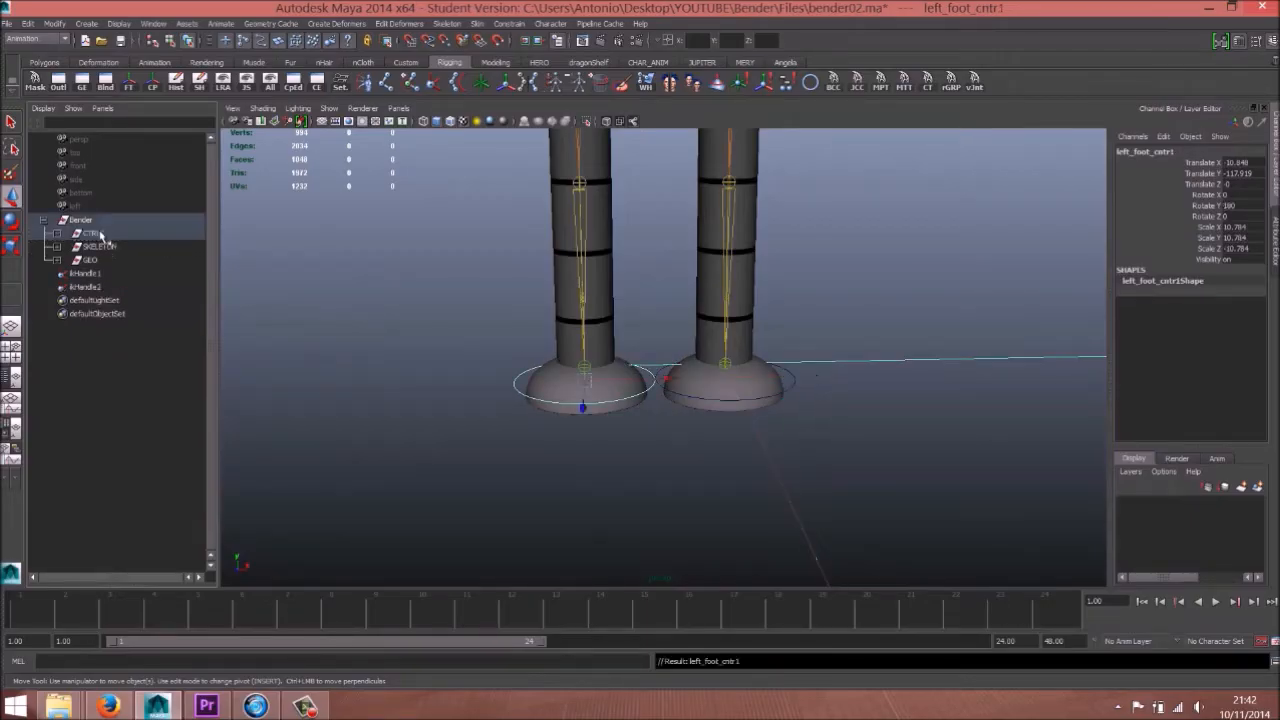
key("ctrl+z")
Step: Unparent ikHandle3 and ikHandle4 from the two foot controls
left_click(628, 462)
left_click(633, 398)
left_click(686, 398, "shift")
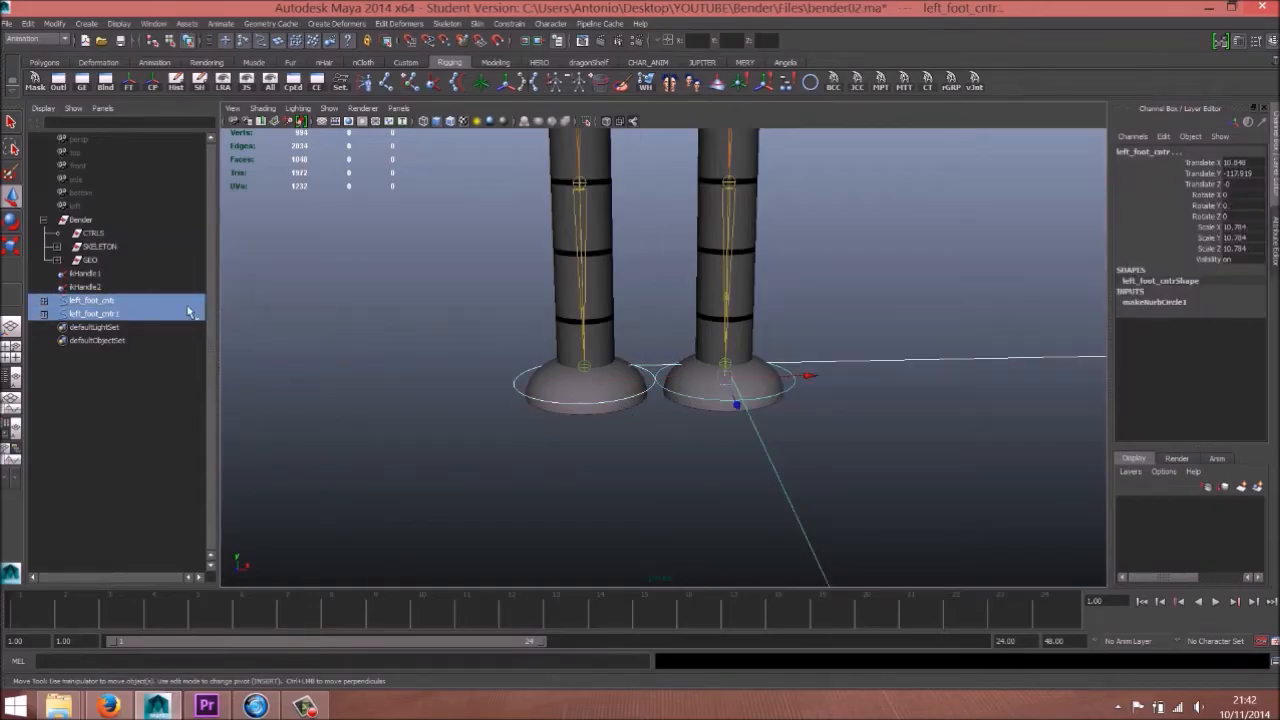
left_click(43, 312)
left_click(43, 301)
left_click(98, 313)
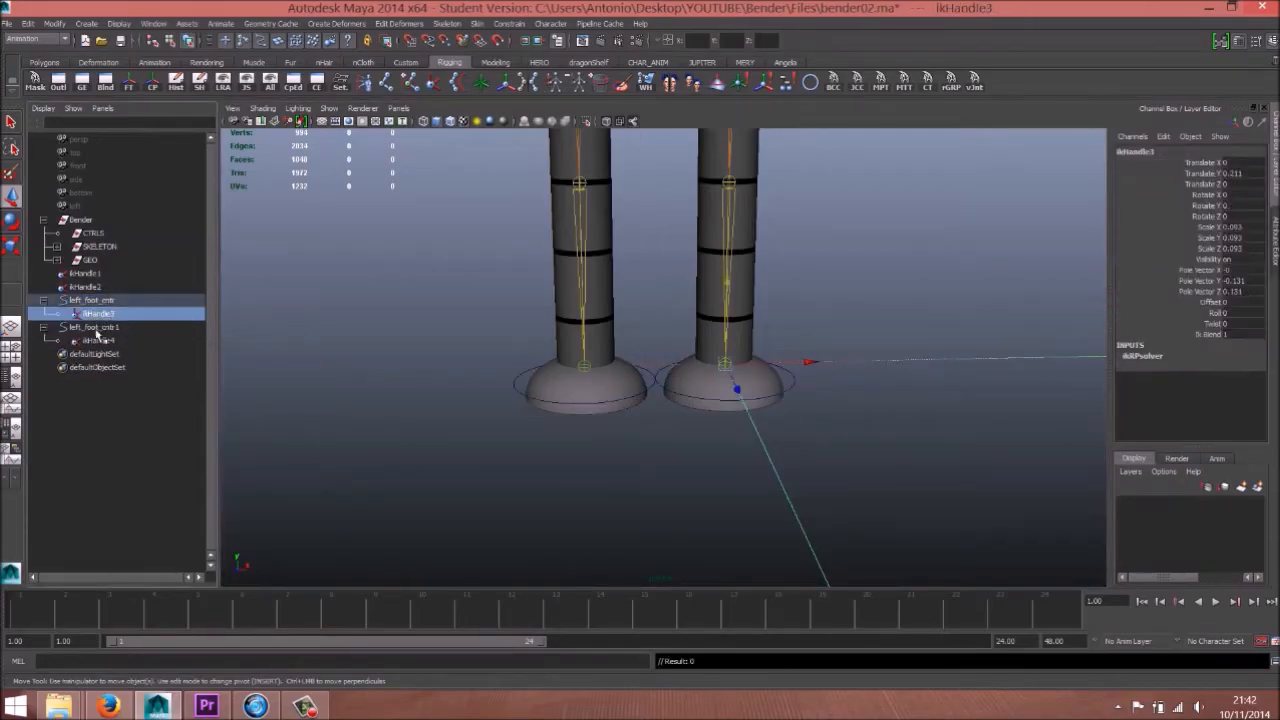
left_click(101, 340, "ctrl")
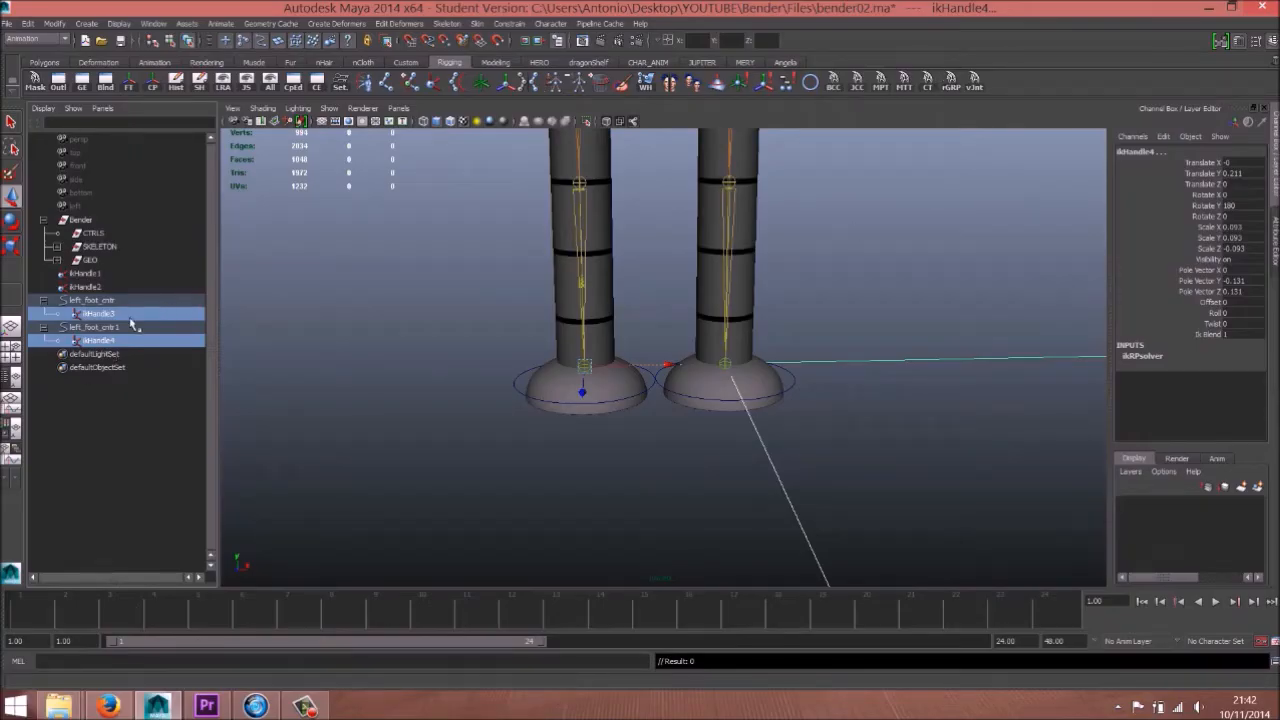
key("shift+p")
Step: Freeze the transformations of left_foot_cntr and left_foot_cntr1
left_click(88, 300)
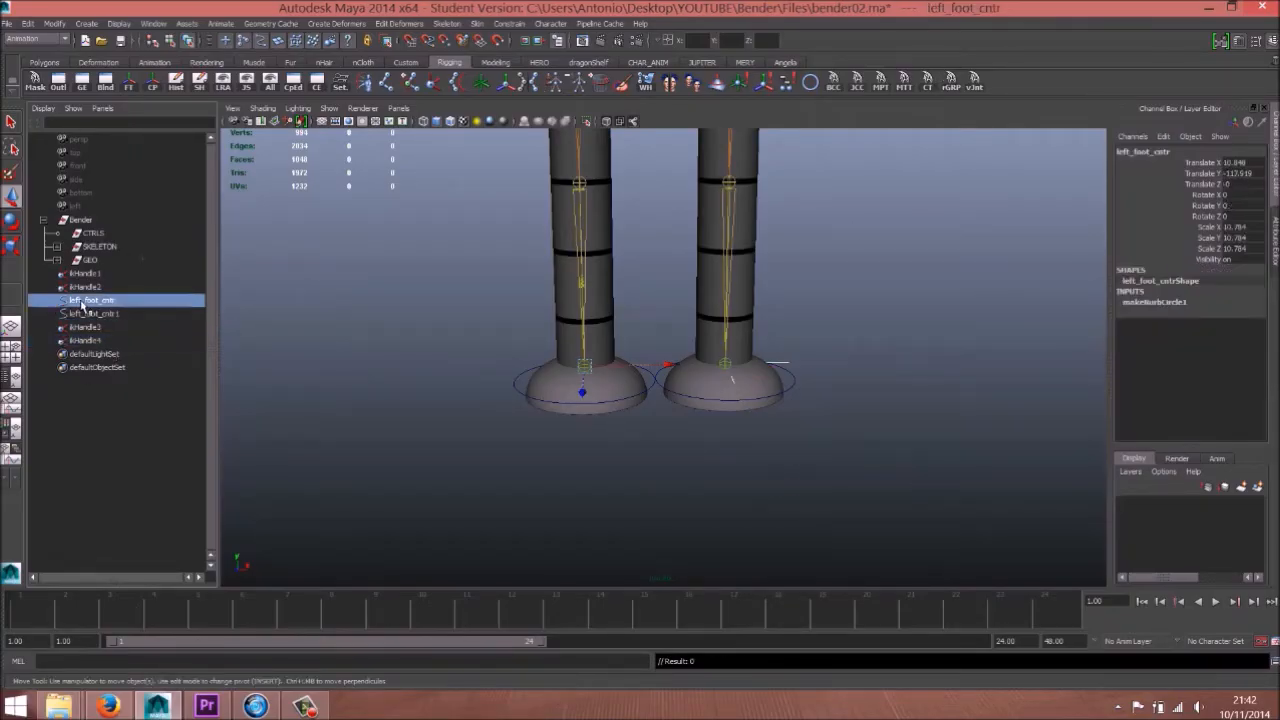
left_click(92, 313, "ctrl")
left_click(52, 23)
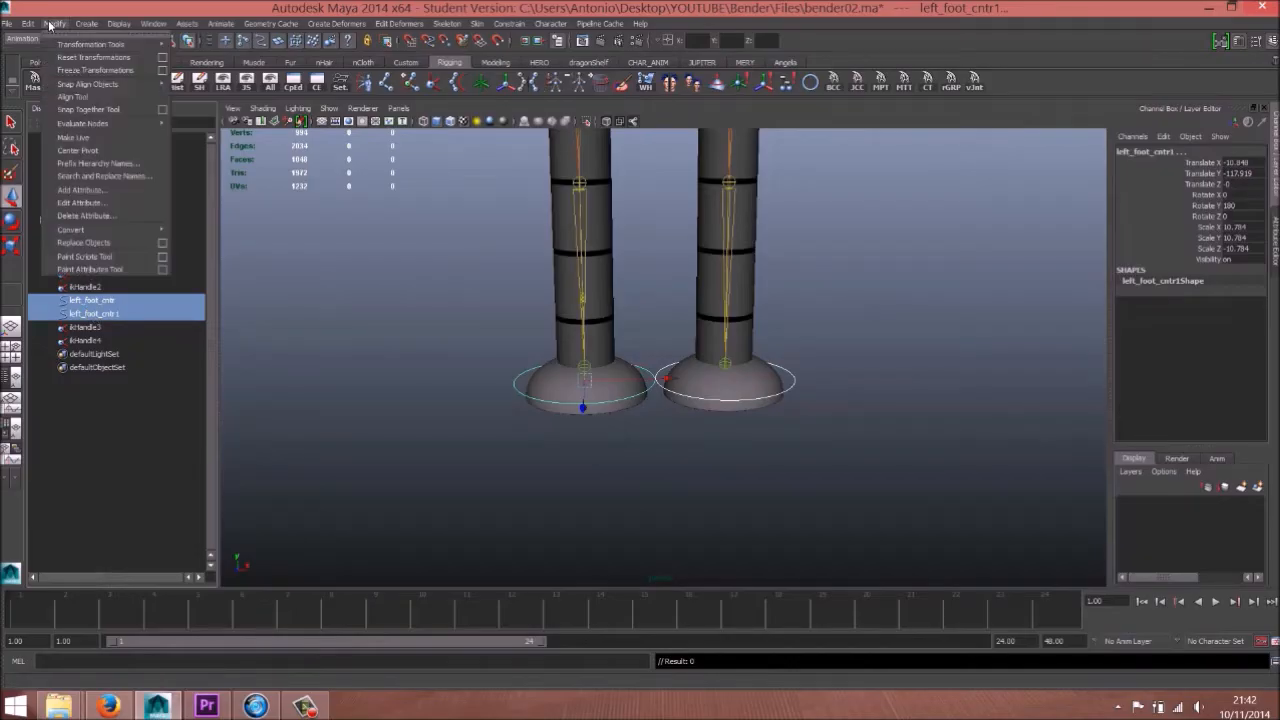
left_click(77, 70)
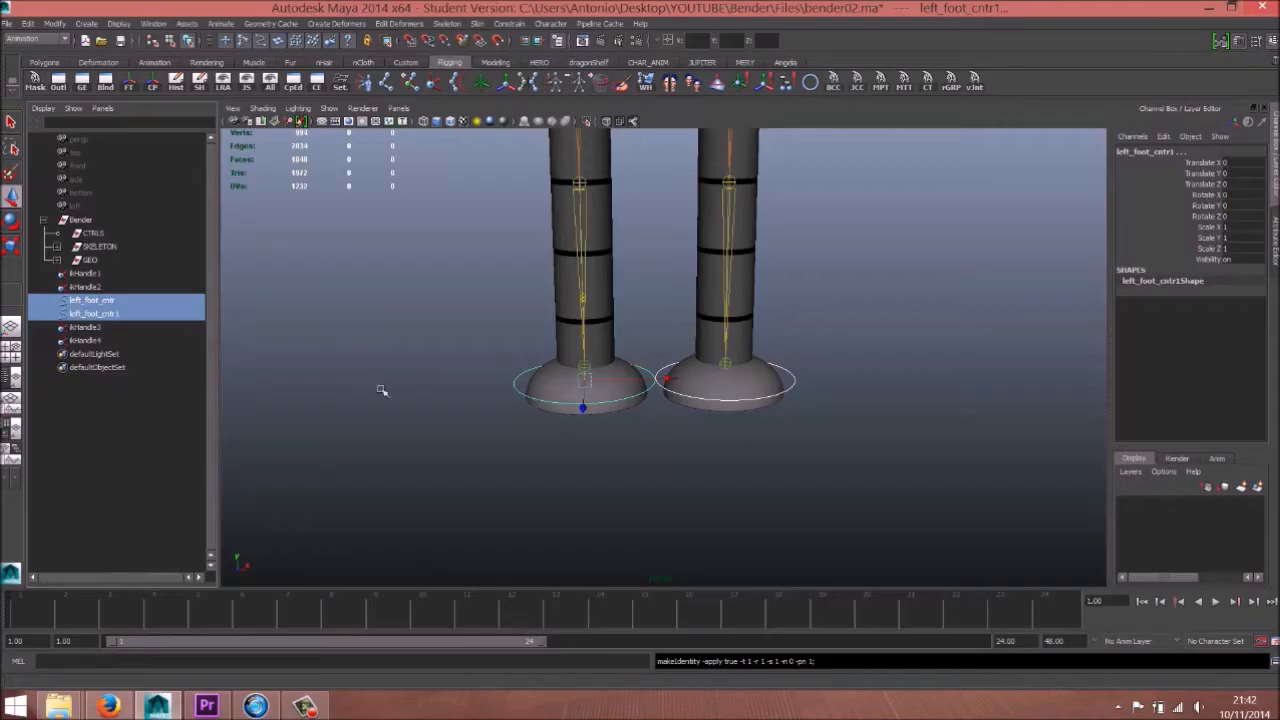
Step: Parent ikHandle4 back under left_foot_cntr1 and ikHandle3 back under left_foot_cntr
left_click(647, 321)
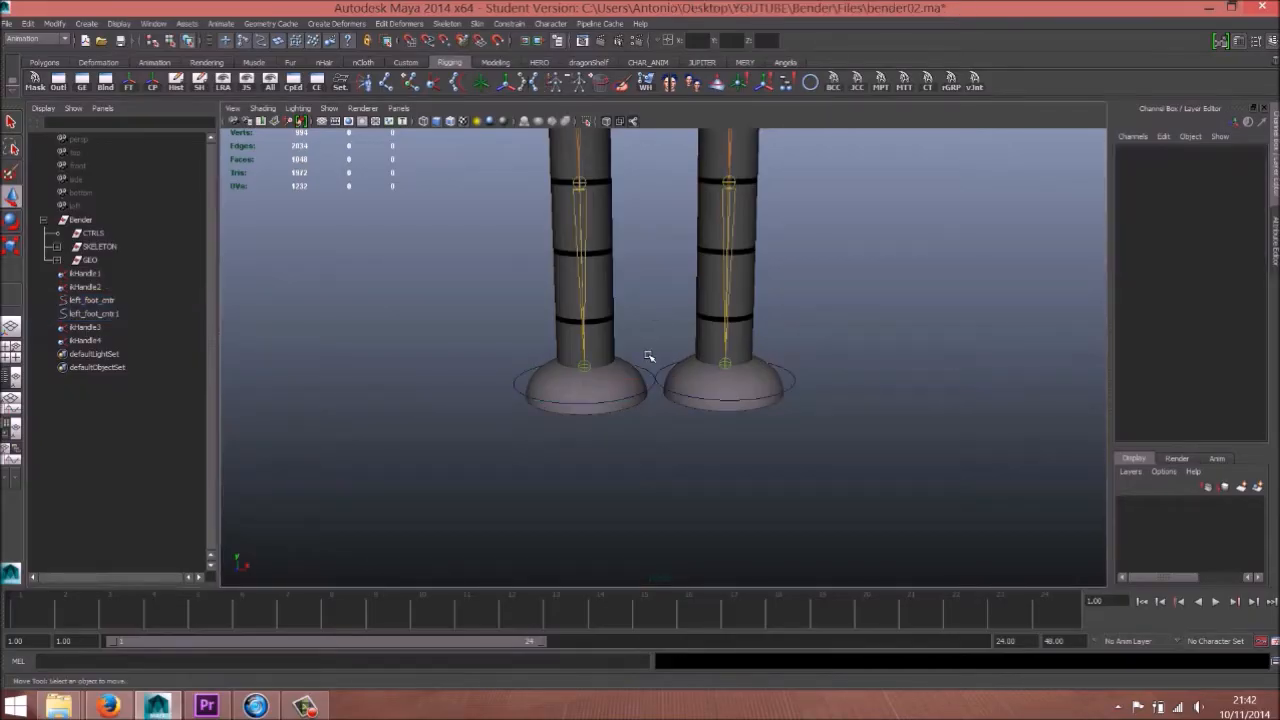
left_click(646, 365)
left_click(651, 388, "shift")
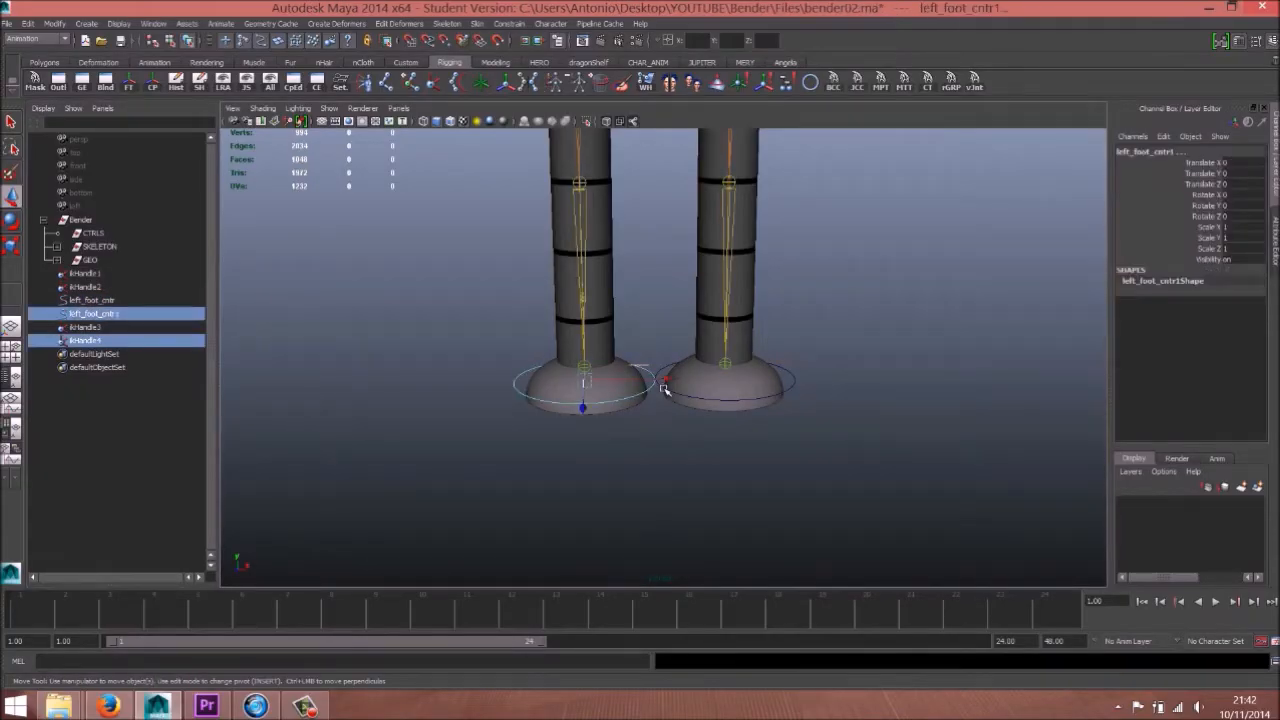
key("p")
left_click(776, 364)
left_click(801, 385, "shift")
key("p")
left_click(714, 449)
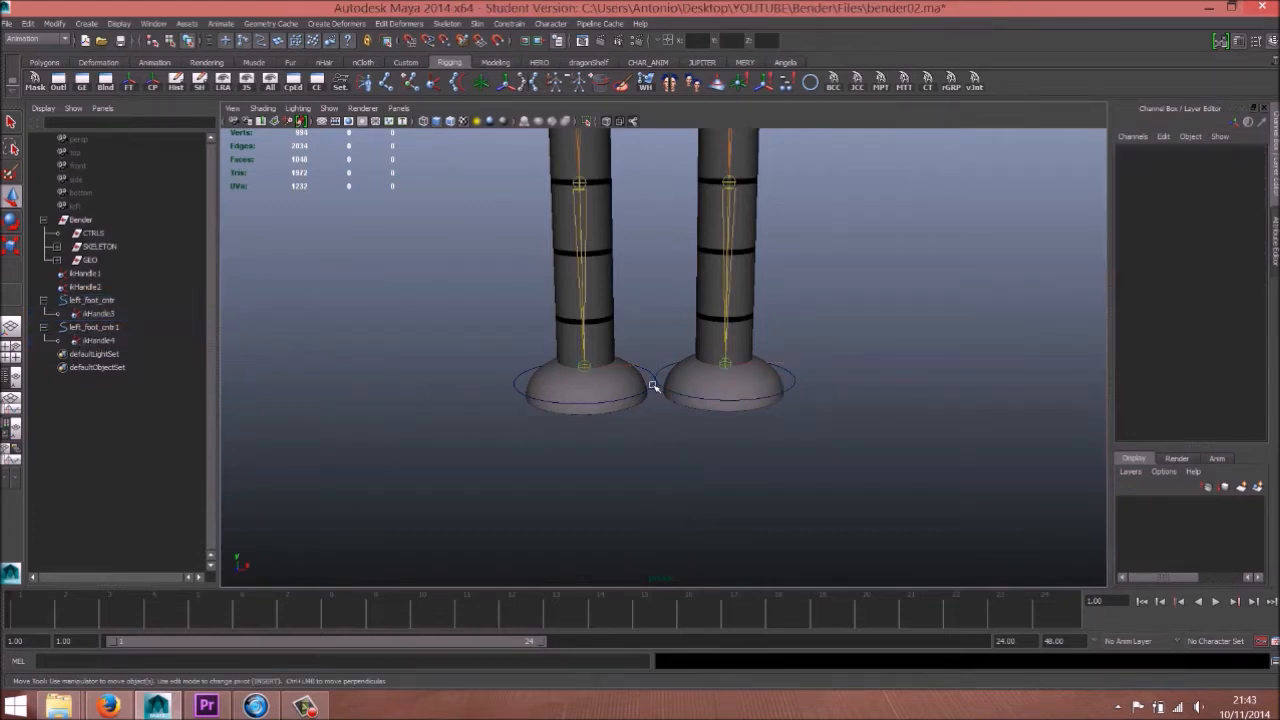
Step: Move both foot controls, with their IK handles, into the CTRLS group
left_click(651, 386)
left_click(780, 396)
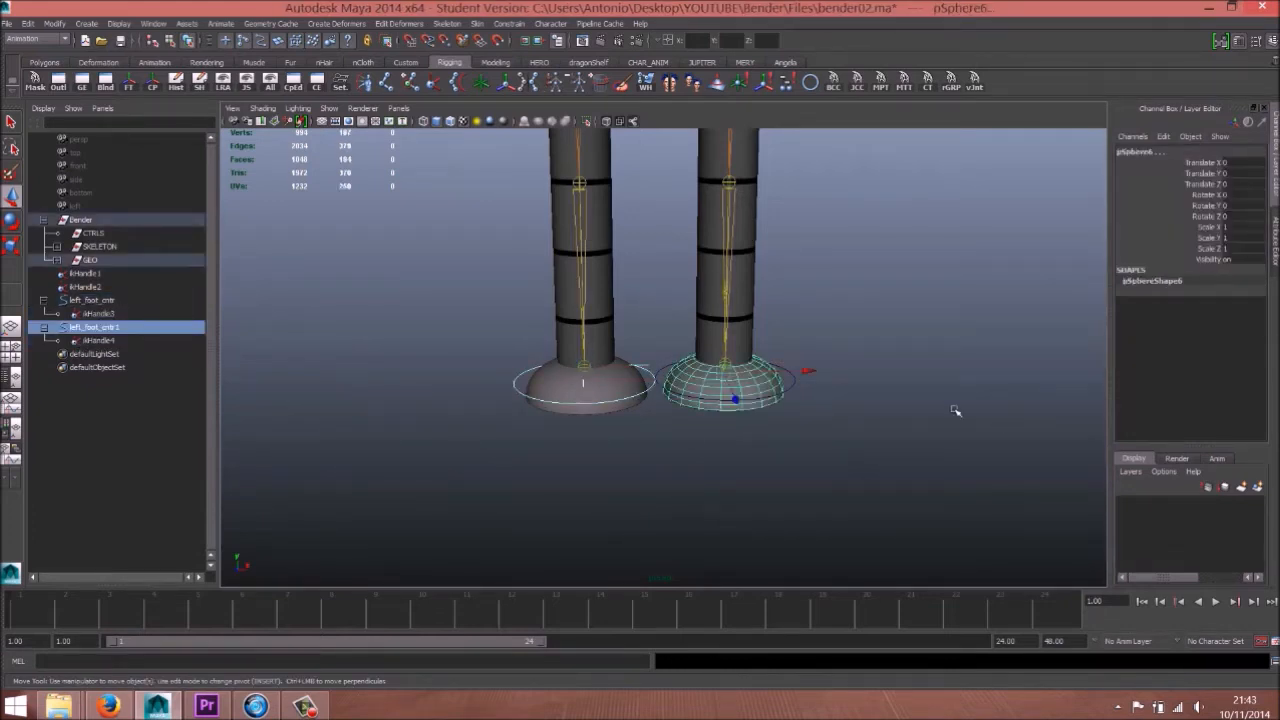
key("ctrl+z")
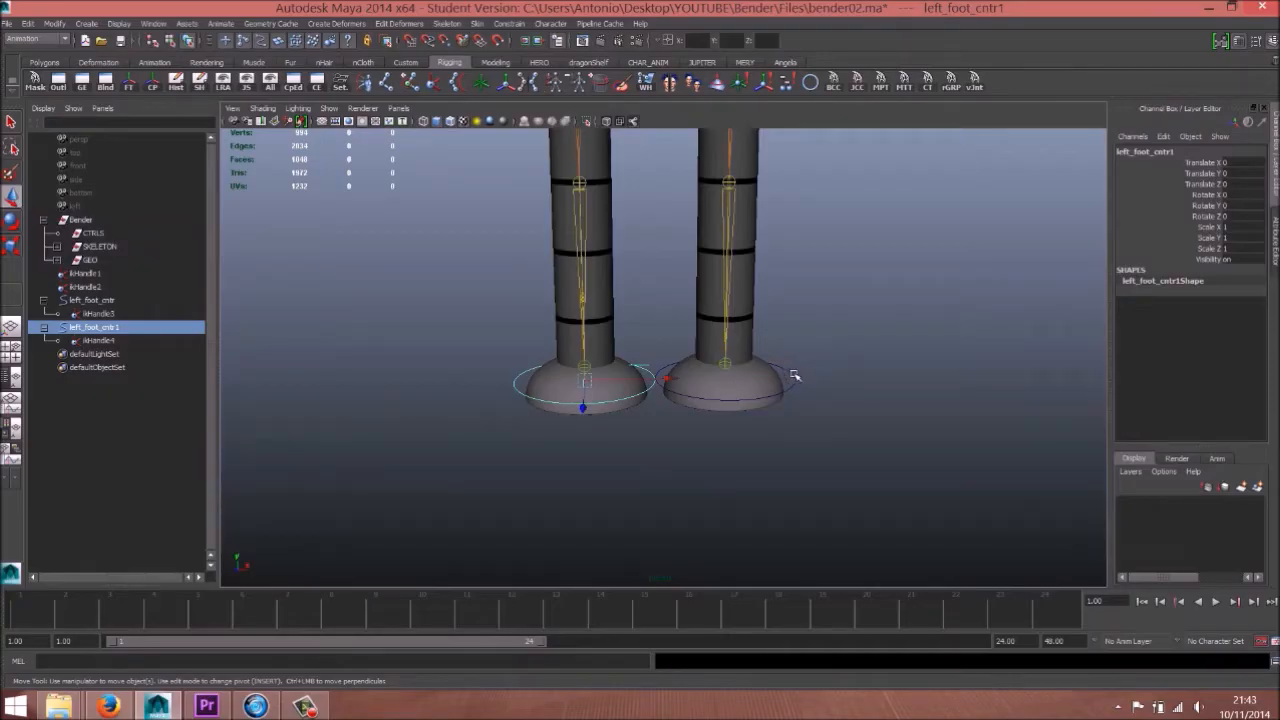
left_click(789, 376, "shift")
middle_click_drag(103, 303, 88, 236)
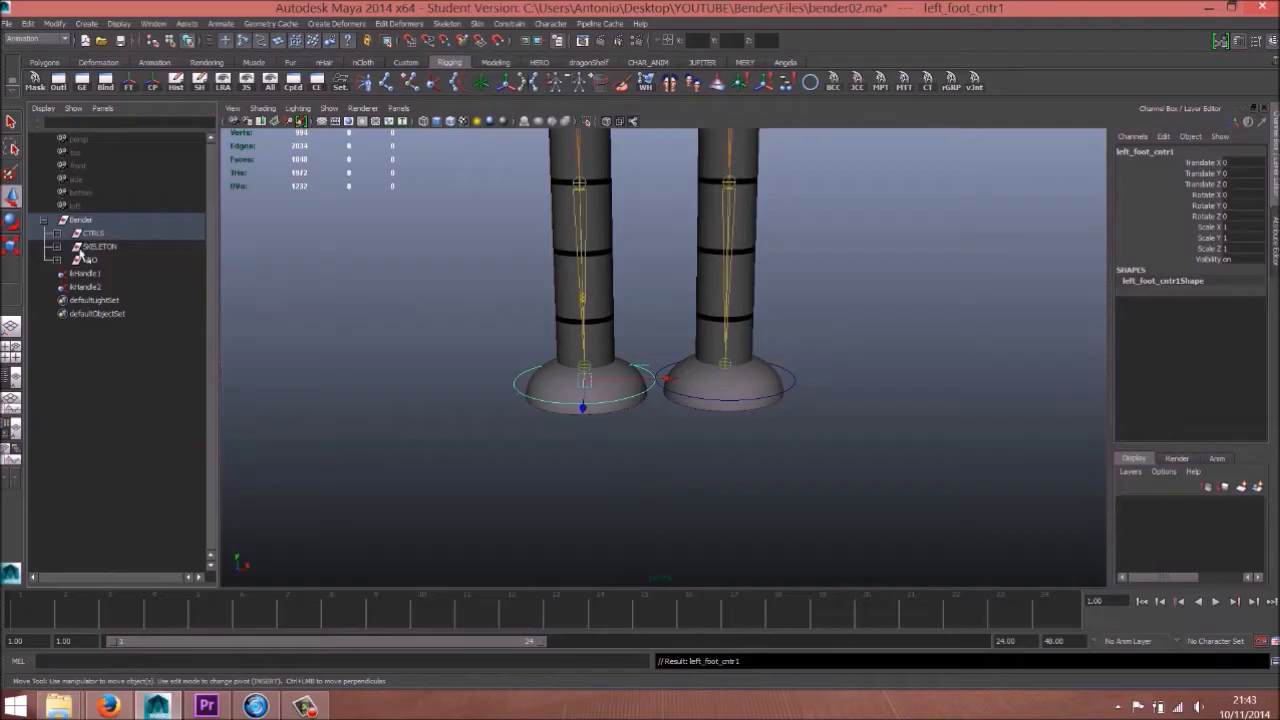
left_click(624, 509)
Step: Examine the whole character, from the head and arms down to the foot controls
scroll(731, 340, "down", 3)
scroll(731, 340, "down", 3)
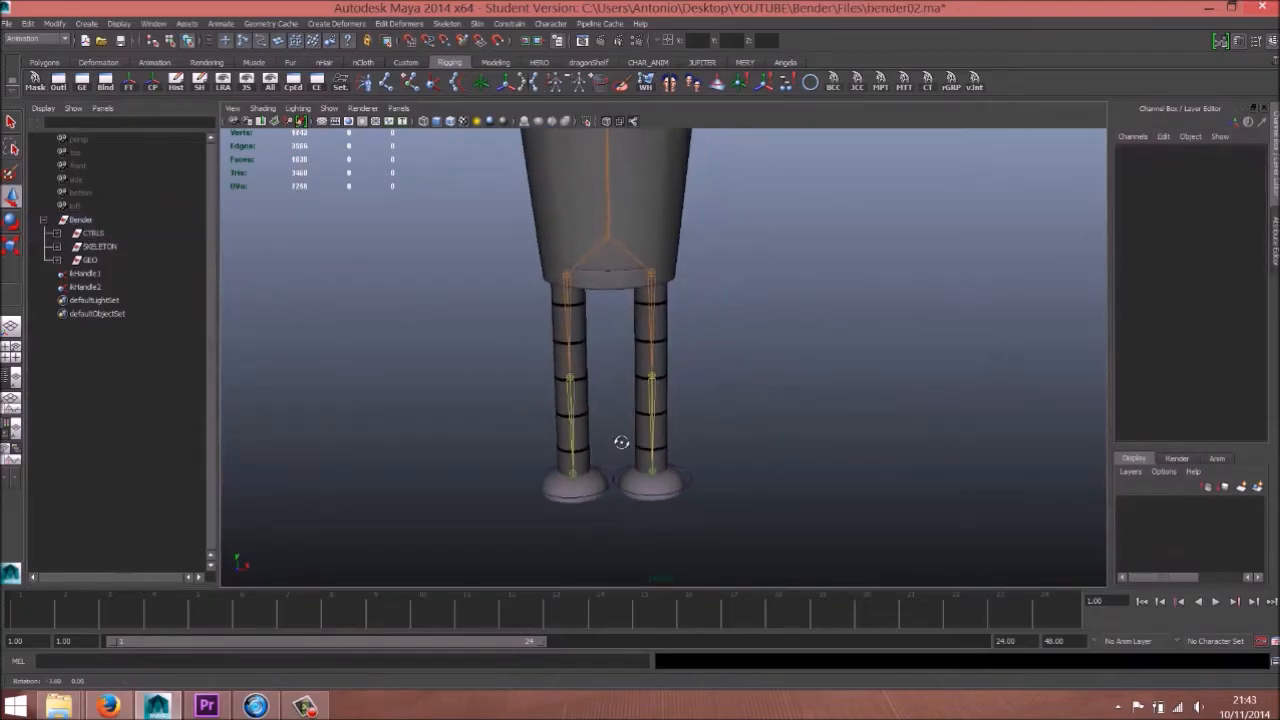
scroll(513, 321, "down", 3)
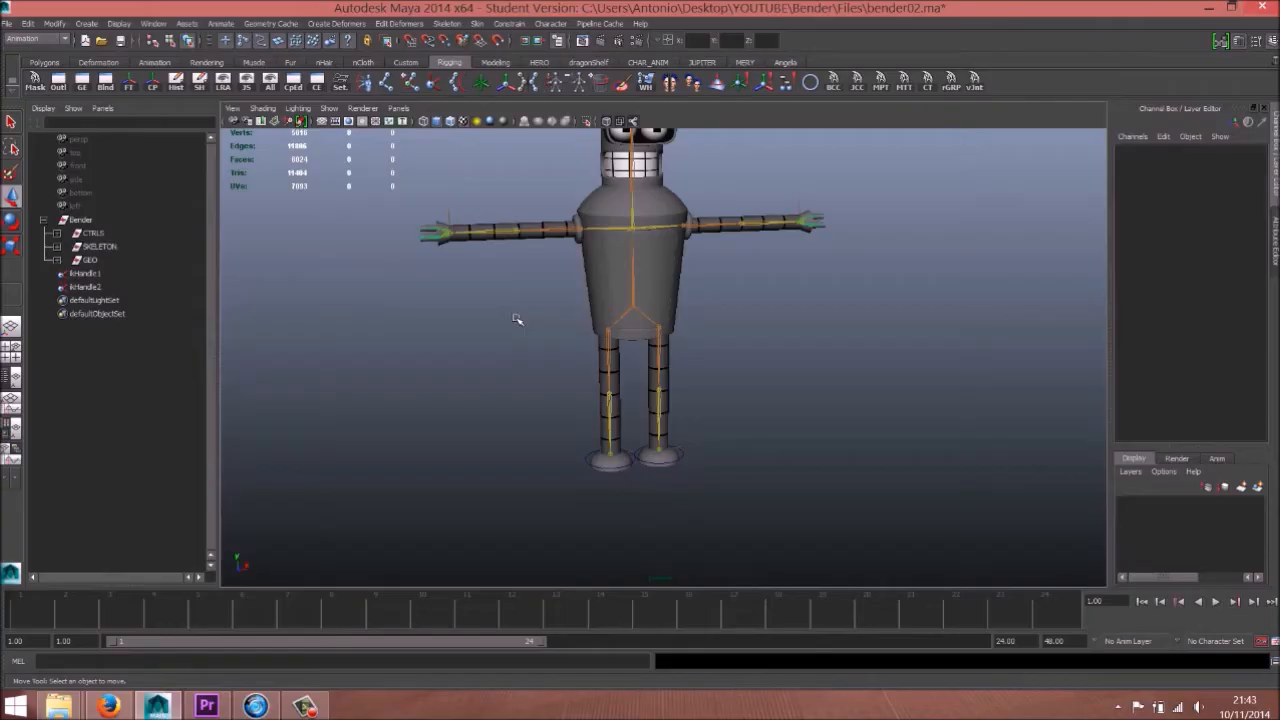
middle_click_drag(720, 330, 652, 388, "alt")
left_click_drag(652, 388, 672, 428, "alt")
right_click_drag(672, 428, 735, 440, "alt")
middle_click_drag(670, 305, 658, 342, "alt")
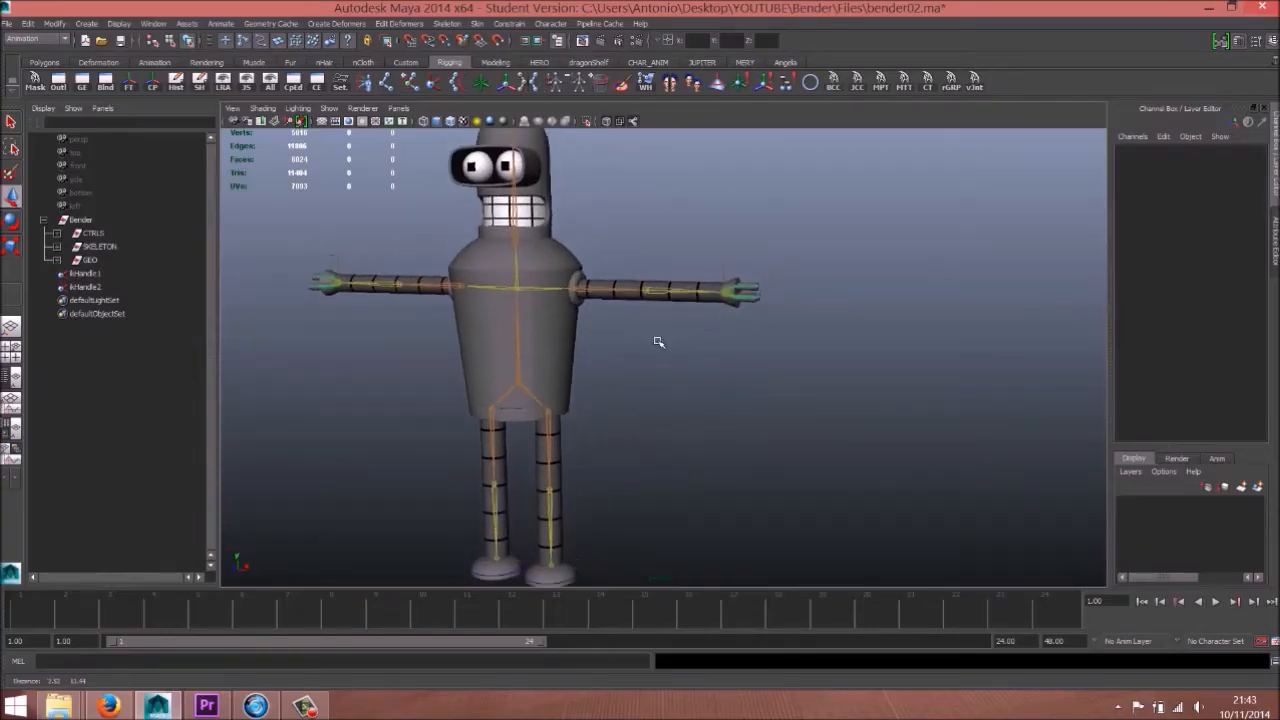
middle_click_drag(657, 426, 691, 325, "alt")
left_click_drag(691, 325, 690, 346, "alt")
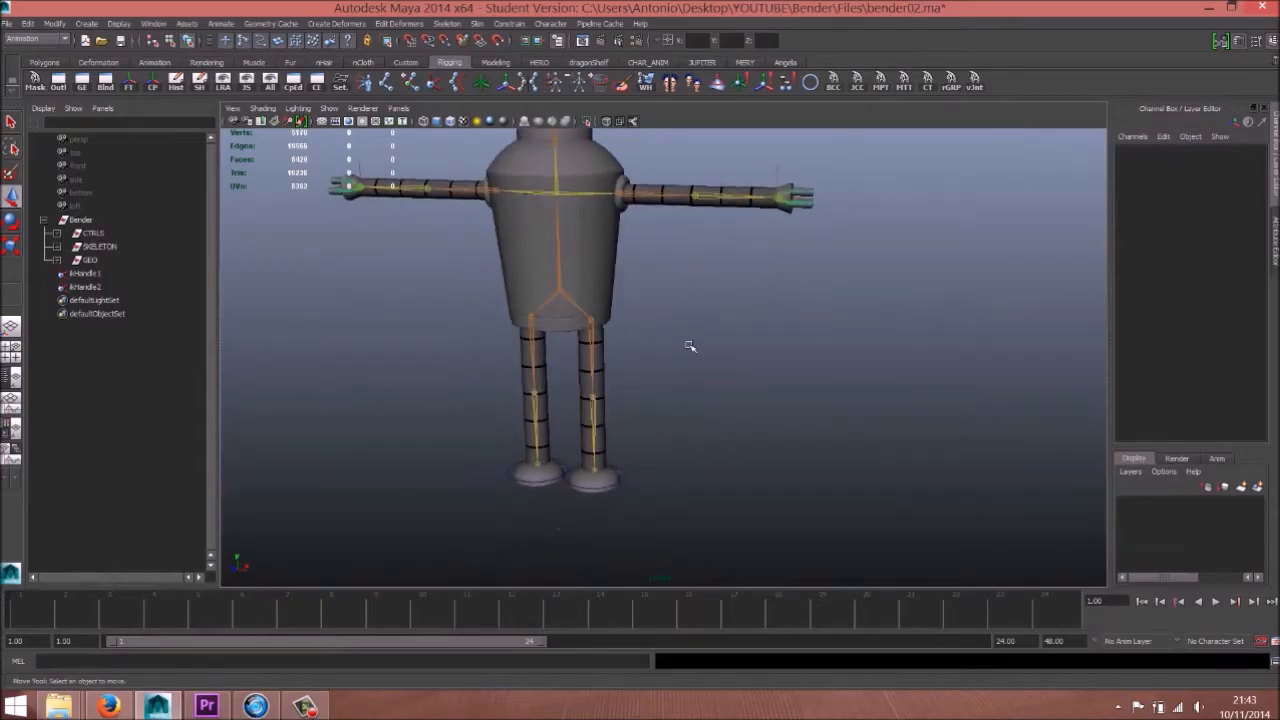
Step: Duplicate left_foot_cntr, move the copy out beside the left leg, and unparent it from the CTRLS group
left_click(621, 479)
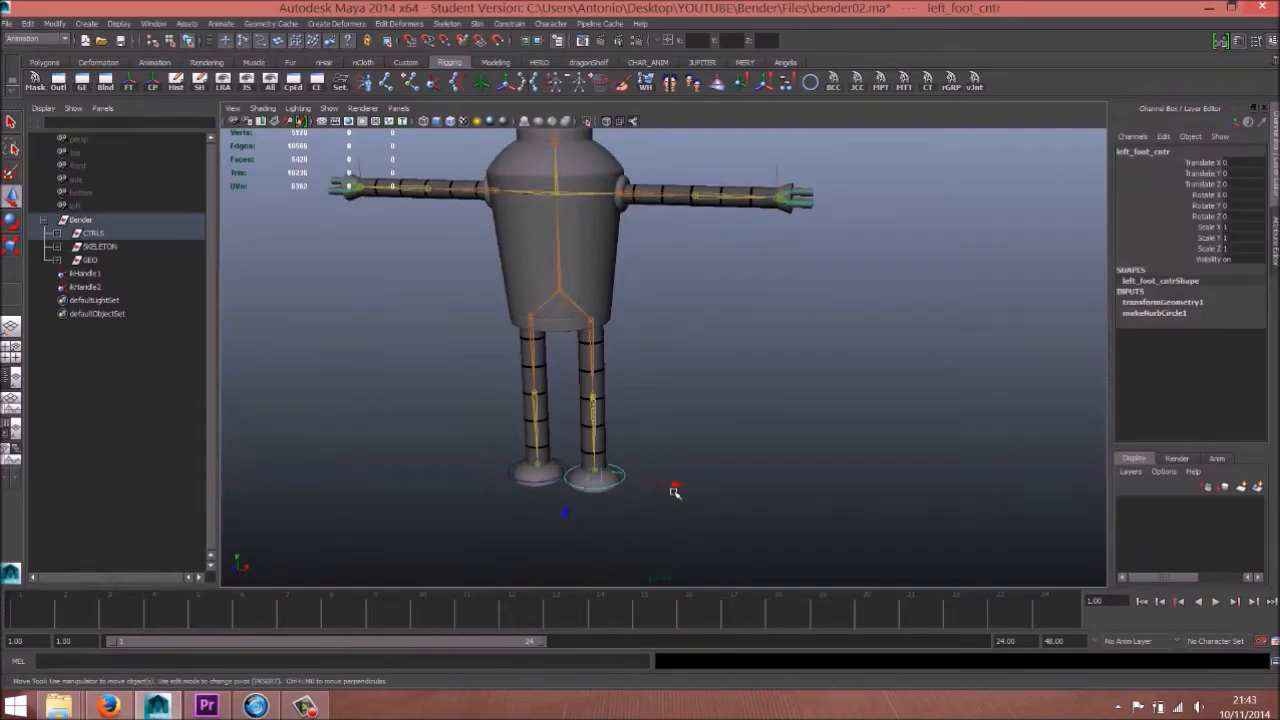
key("ctrl+d")
left_click_drag(594, 400, 800, 431)
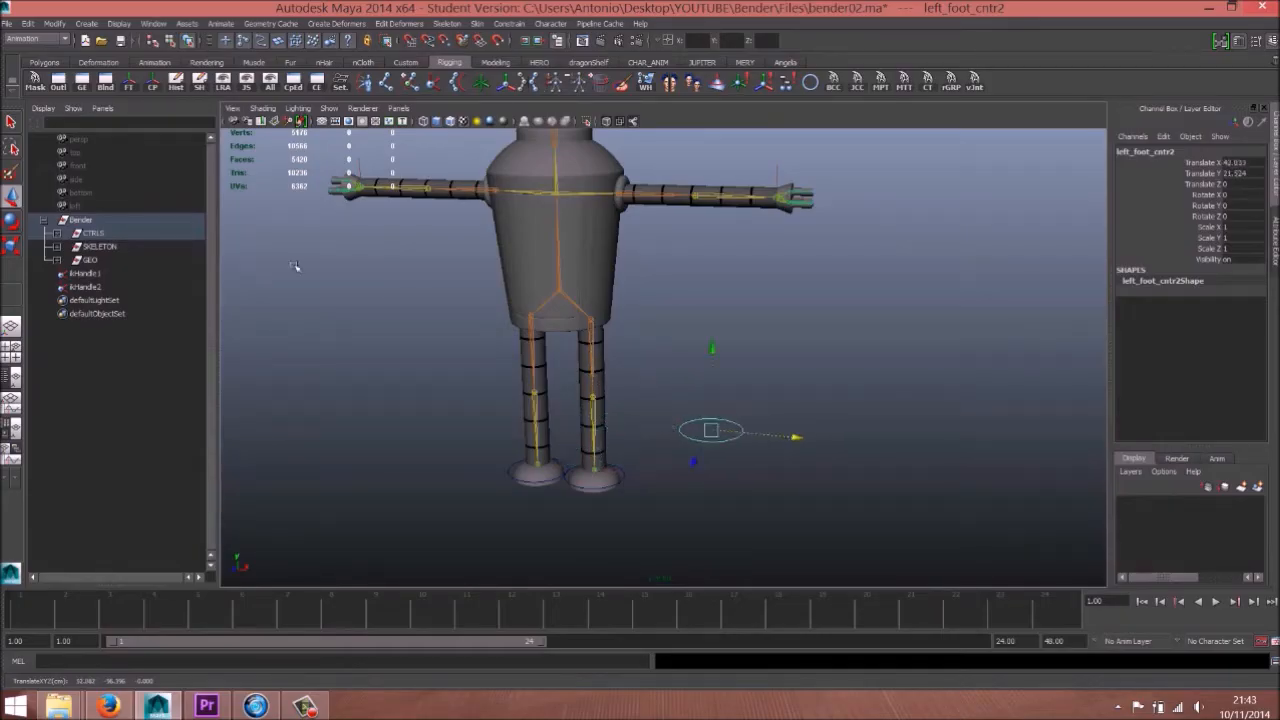
key("shift+p")
Step: Delete the duplicated ikHandle3 under the copied control and rename the control left_hand_cntr
left_click(44, 300)
left_click(118, 313)
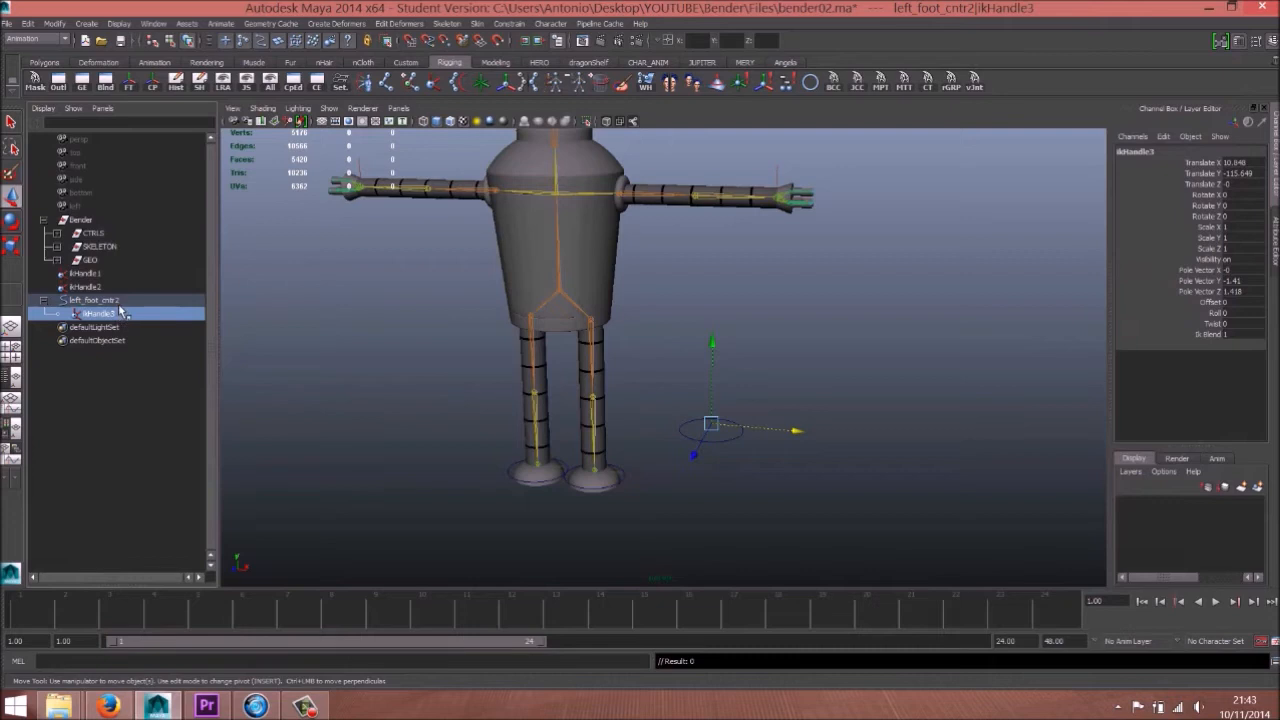
key("Delete")
double_click(82, 302)
mouse_move(85, 302)
left_mouse_down()
mouse_move(35, 303)
mouse_move(101, 301)
left_mouse_up()
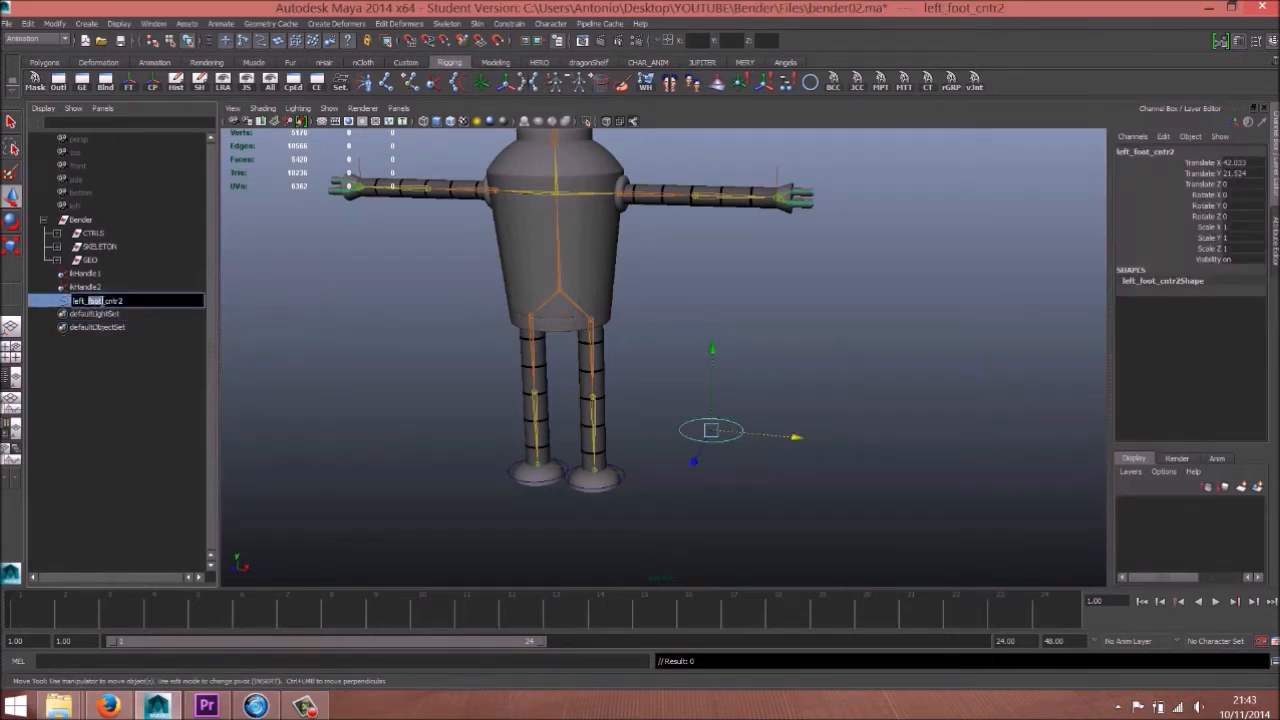
type("han")
Step: Rename left_foot_cntr1 in the CTRLS group as right_foot_cntr
left_click(512, 468)
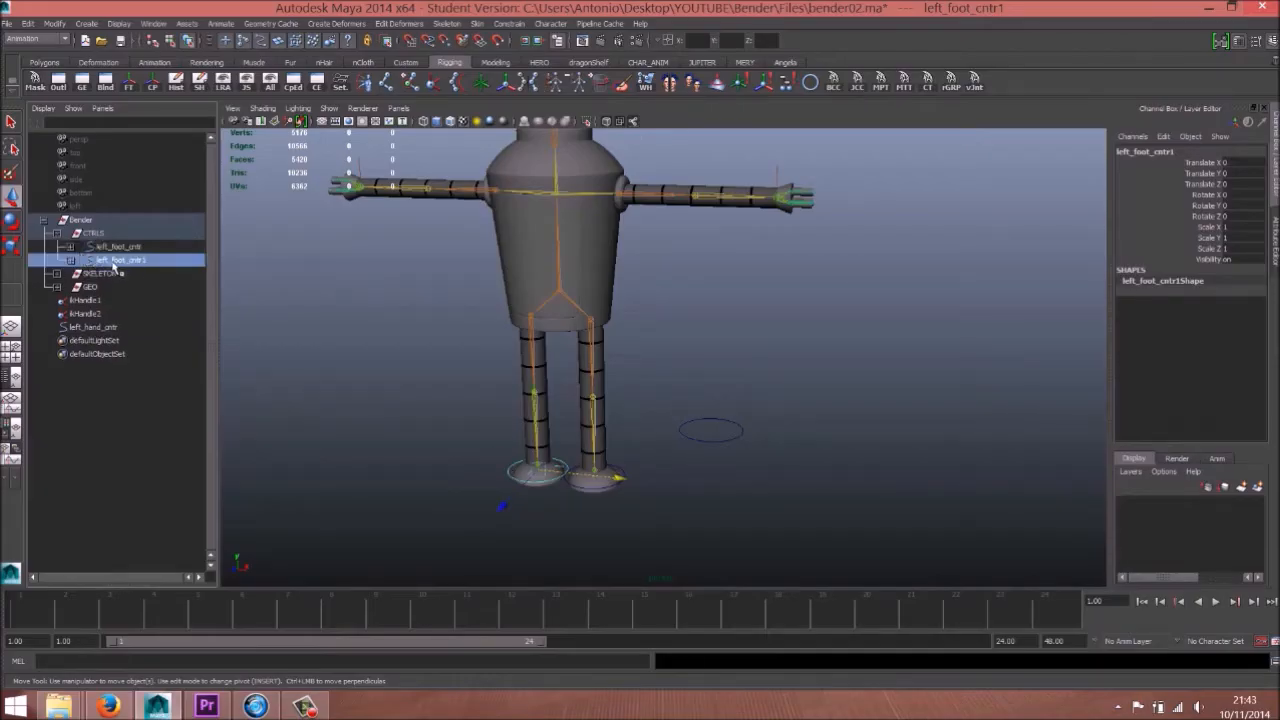
double_click(120, 261)
left_click(168, 263)
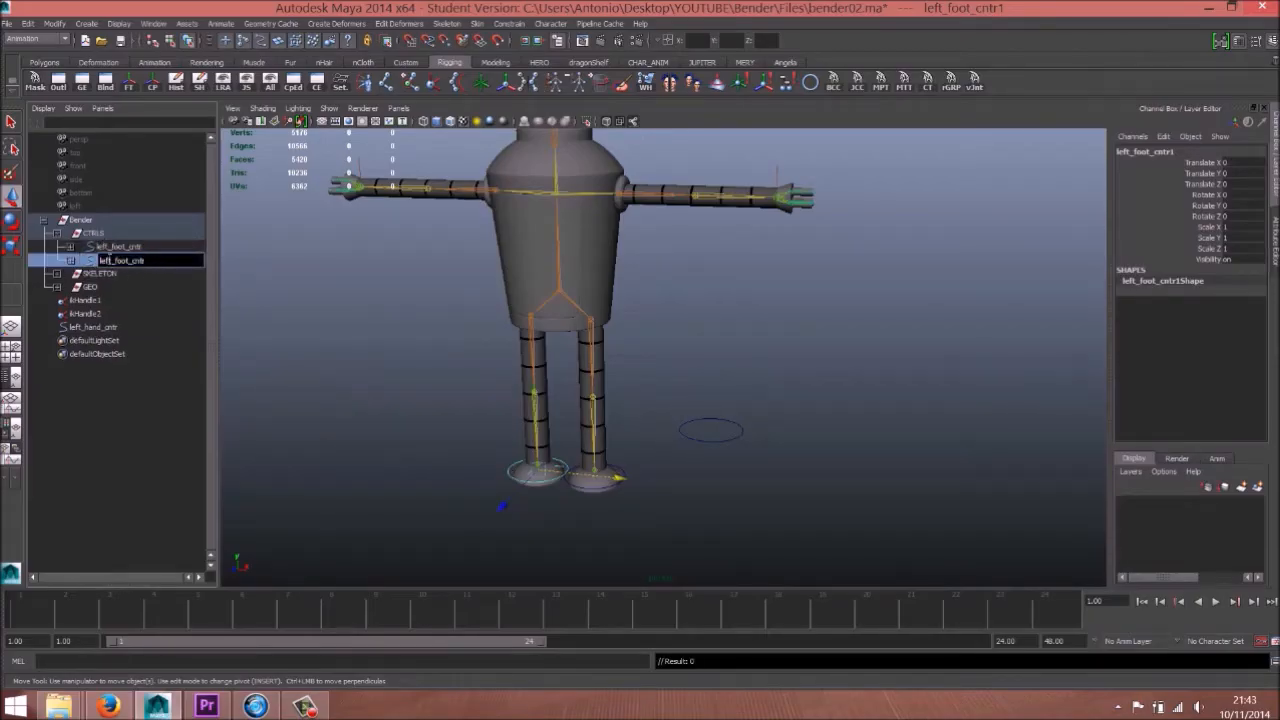
type("right")
key("Return")
Step: Rotate left_hand_cntr to -90 degrees in Z so the circle stands upright
left_click(741, 431)
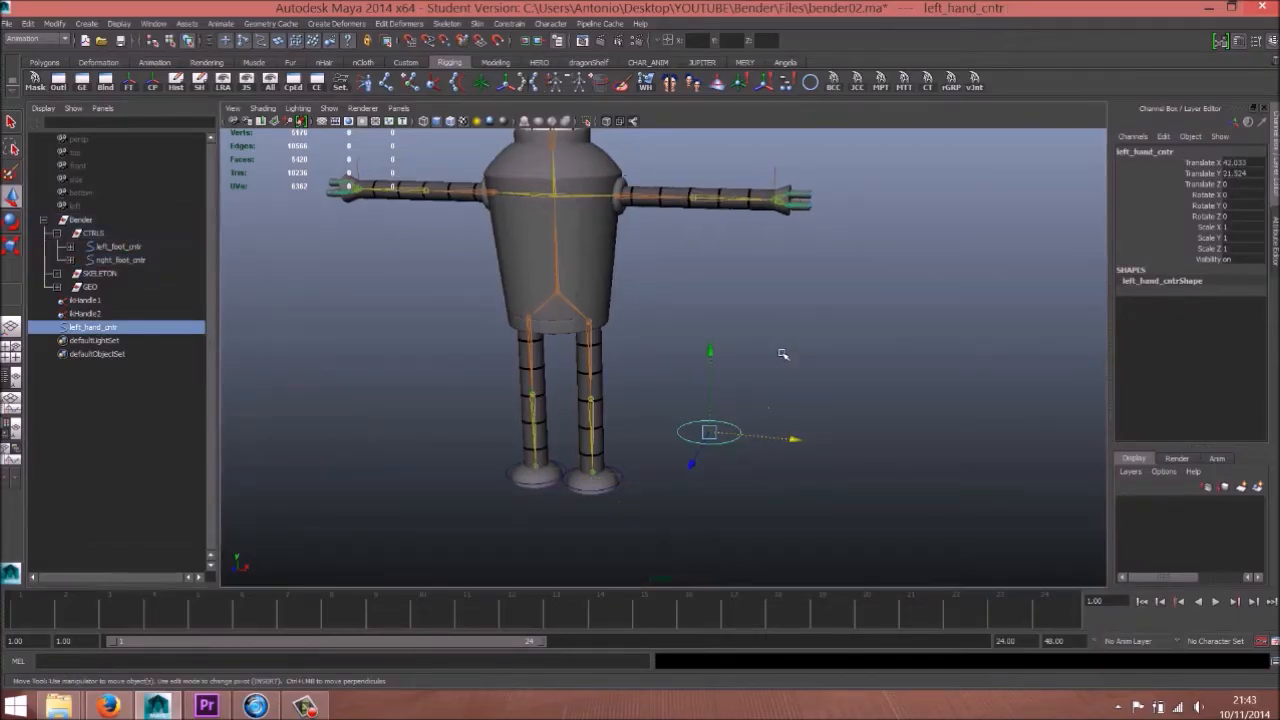
key("e")
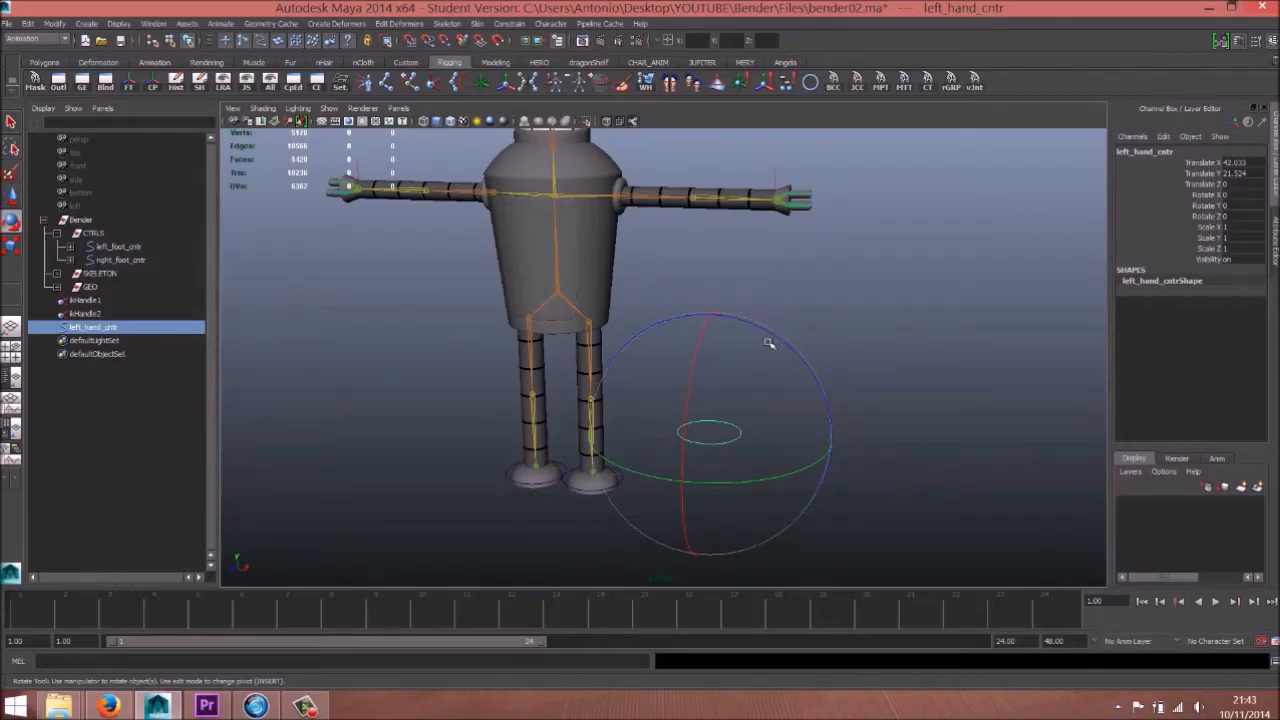
left_click_drag(760, 326, 823, 413)
key("w")
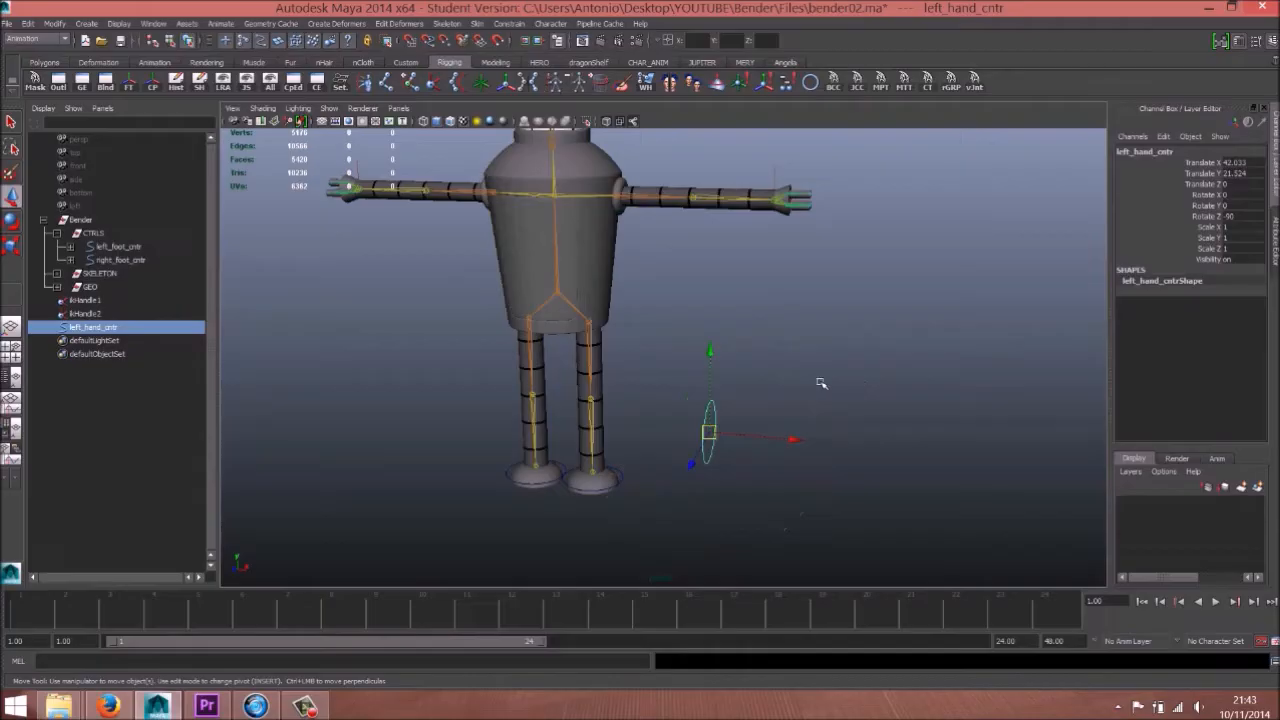
Step: Move left_hand_cntr onto the left wrist joint, at about Translate X 61.08 and Y 99.80
left_click_drag(711, 348, 728, 178)
left_click_drag(795, 312, 750, 331, "alt")
right_click_drag(760, 290, 870, 305, "alt")
middle_click_drag(880, 317, 791, 417, "alt")
right_click_drag(590, 345, 665, 358, "alt")
left_click_drag(617, 361, 700, 278)
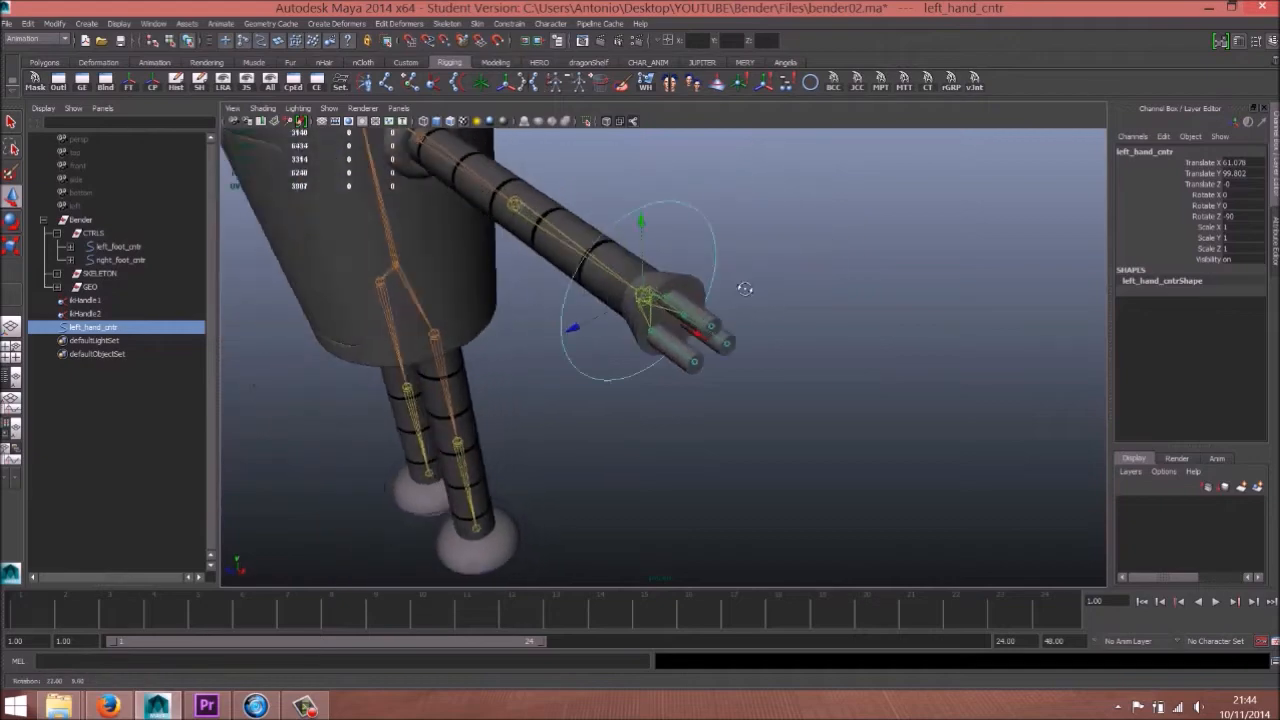
Step: Scale left_hand_cntr down uniformly to about 0.561 so it fits around the wrist
right_click_drag(740, 286, 817, 355, "alt")
left_click_drag(765, 388, 730, 336, "alt")
right_click_drag(730, 336, 700, 335, "alt")
left_click_drag(700, 335, 571, 351, "alt")
key("r")
key("w")
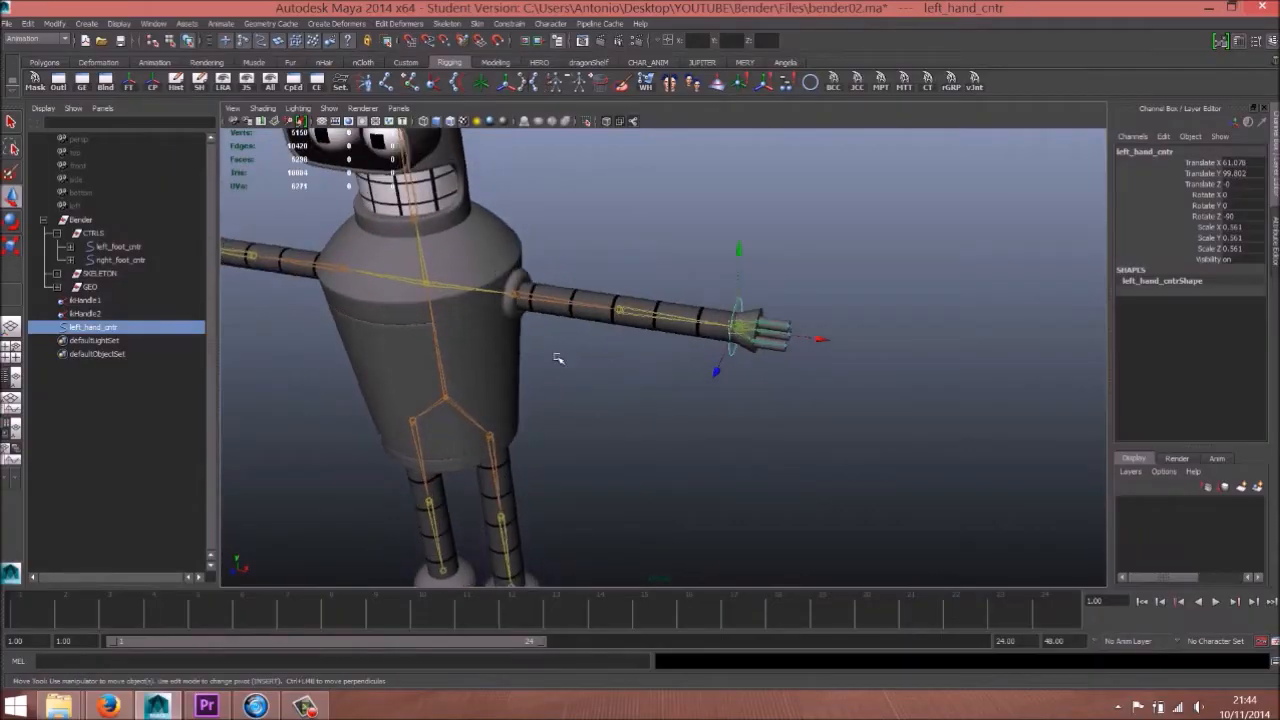
Step: Parent the left arm's ikHandle1 under left_hand_cntr
right_click_drag(571, 351, 837, 357, "alt")
left_click_drag(837, 357, 634, 394, "alt")
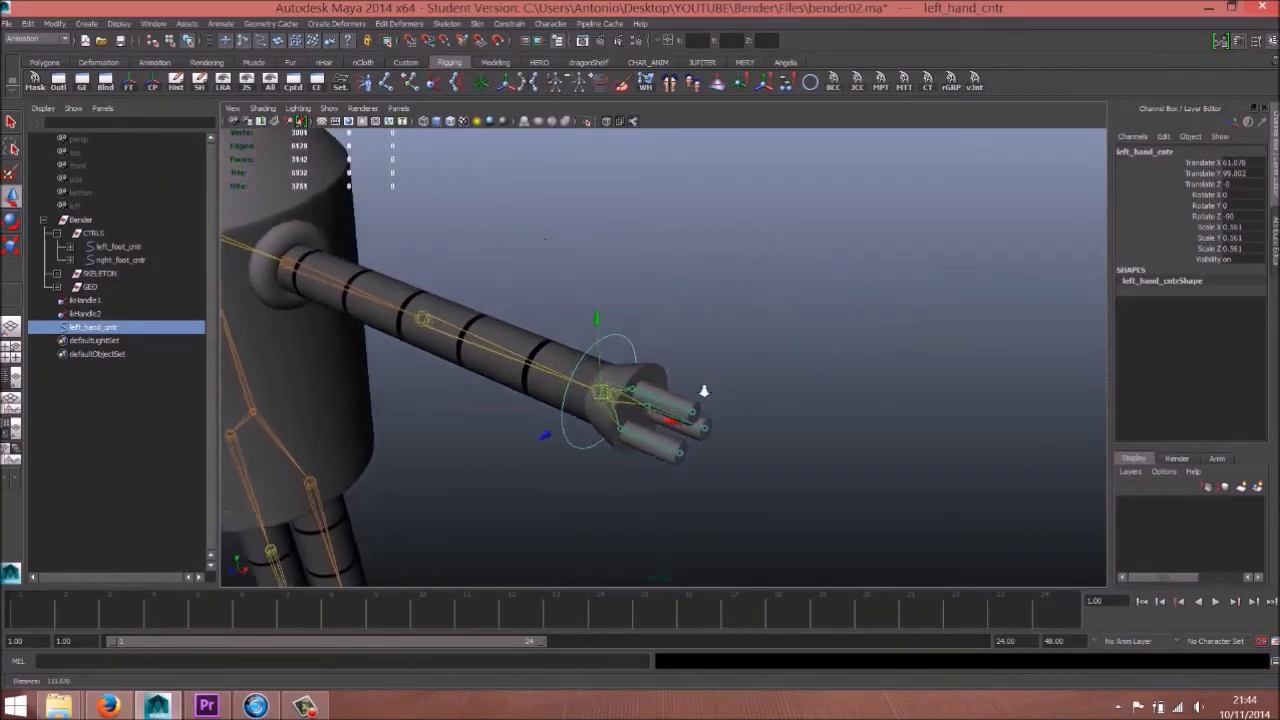
right_click_drag(634, 394, 752, 355, "alt")
left_click(744, 324)
left_click(610, 352)
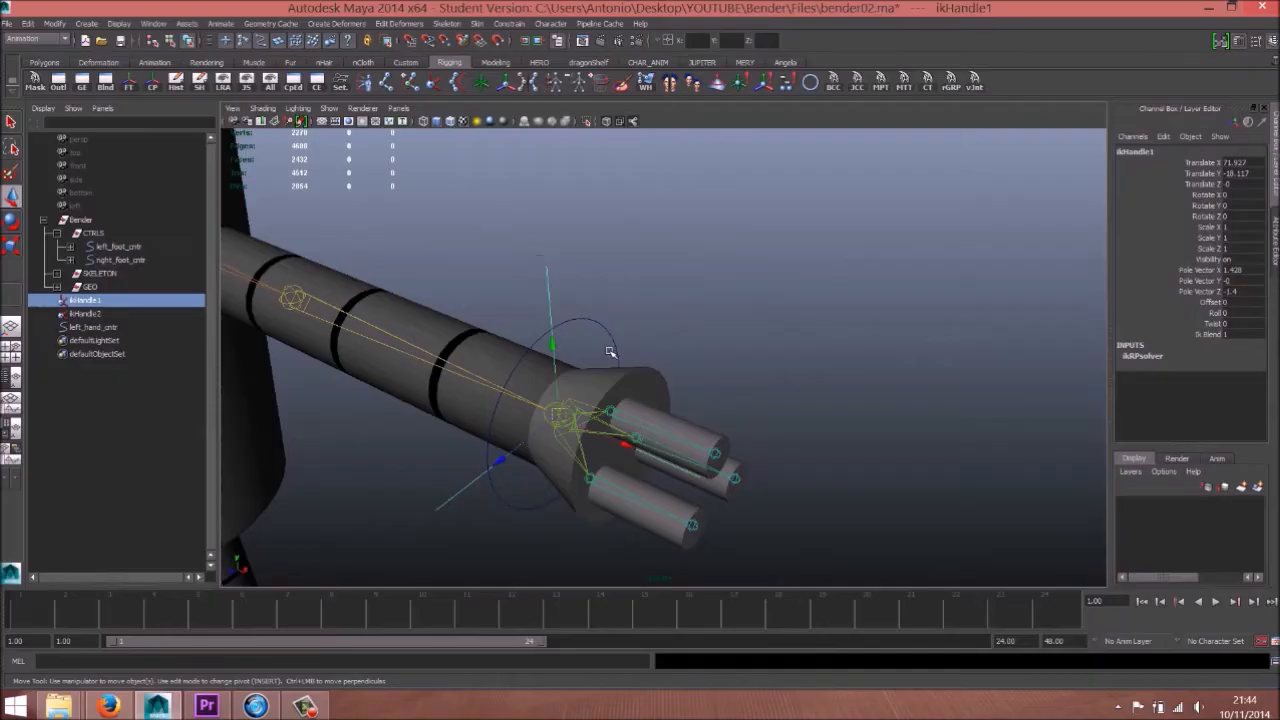
left_click_drag(604, 340, 655, 314, "shift")
key("p")
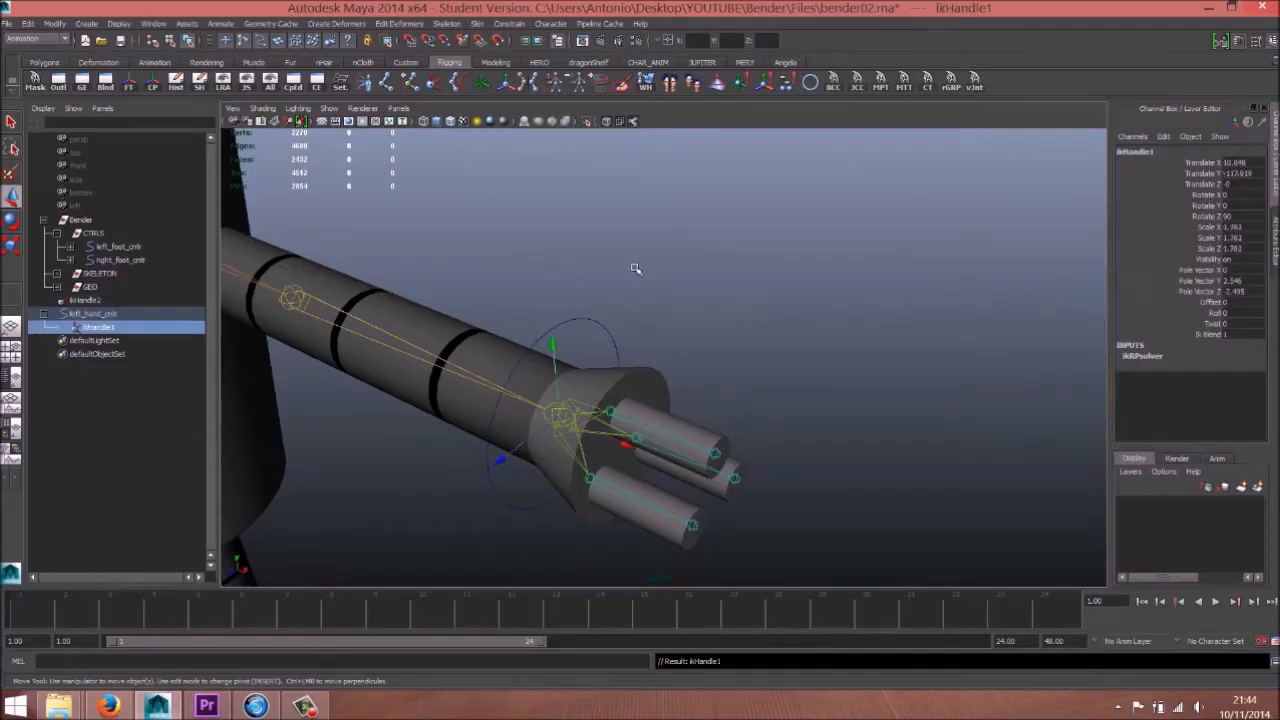
Step: Undo the parenting of ikHandle1 and freeze the transformations of left_hand_cntr
key("ctrl+z")
left_click_drag(598, 336, 670, 308)
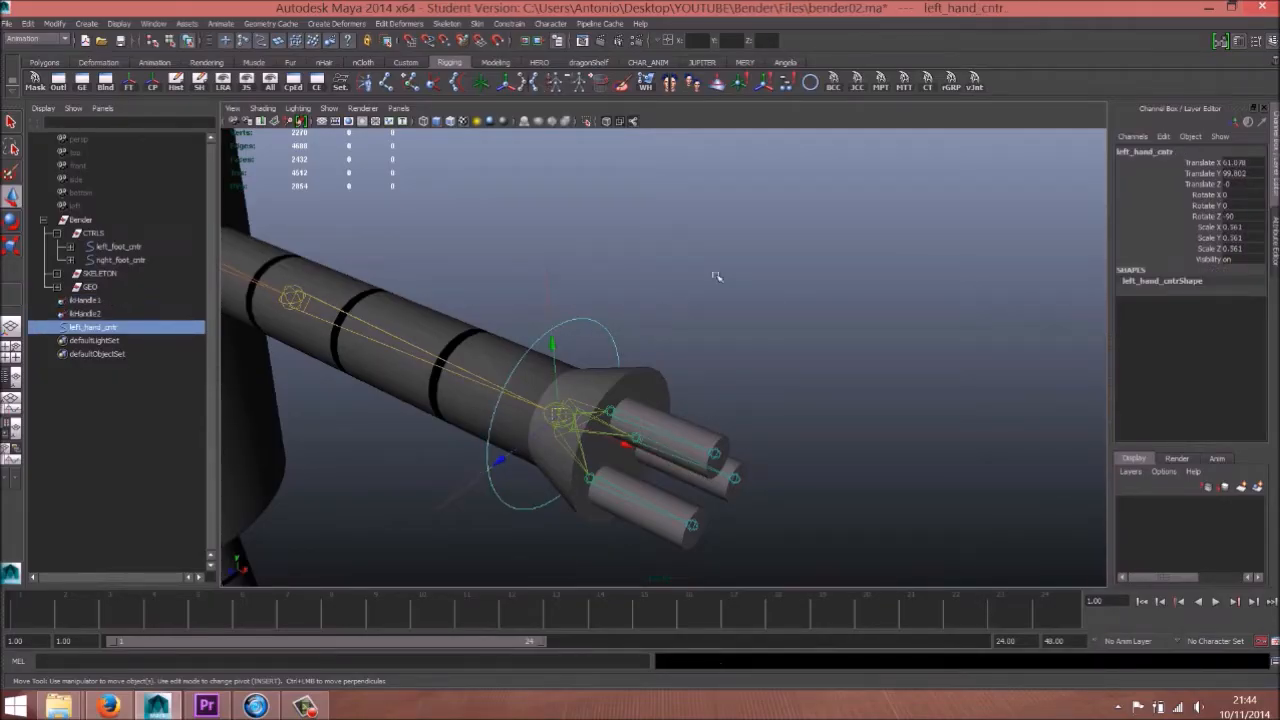
left_click(130, 84)
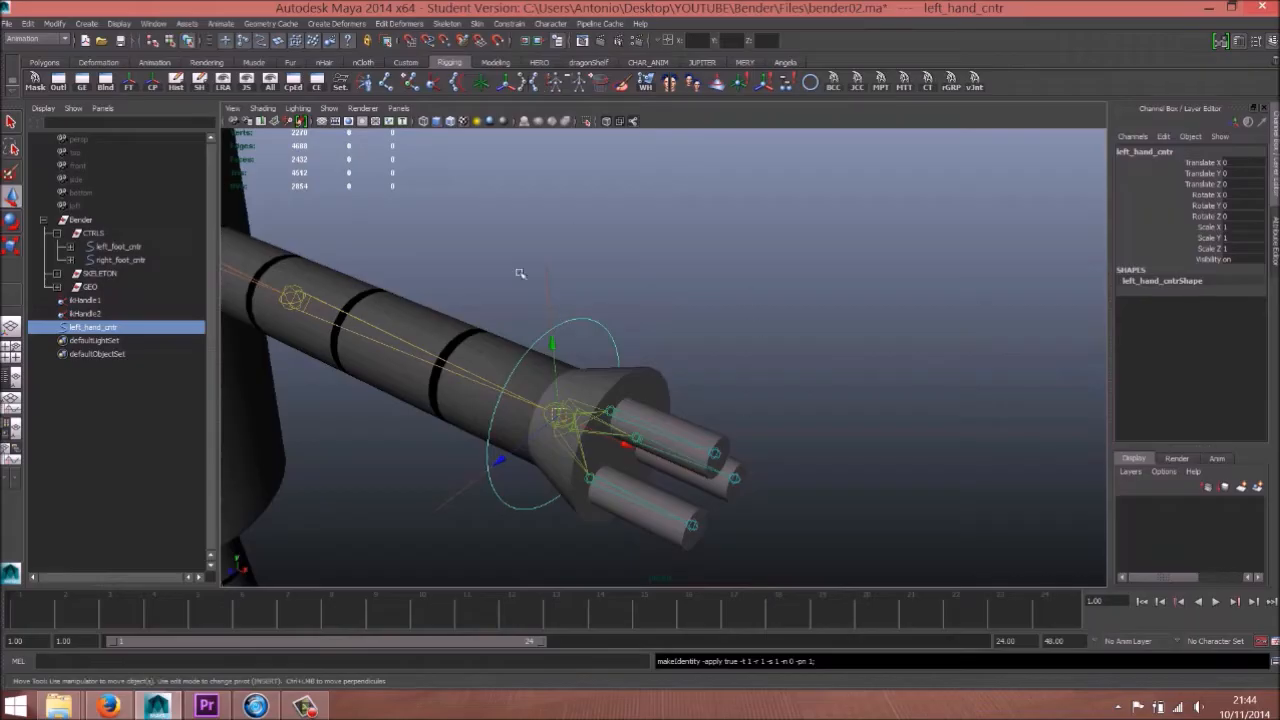
Step: Parent ikHandle1 under the frozen left_hand_cntr and select the control
left_click_drag(520, 273, 580, 304)
left_click_drag(597, 349, 631, 342, "shift")
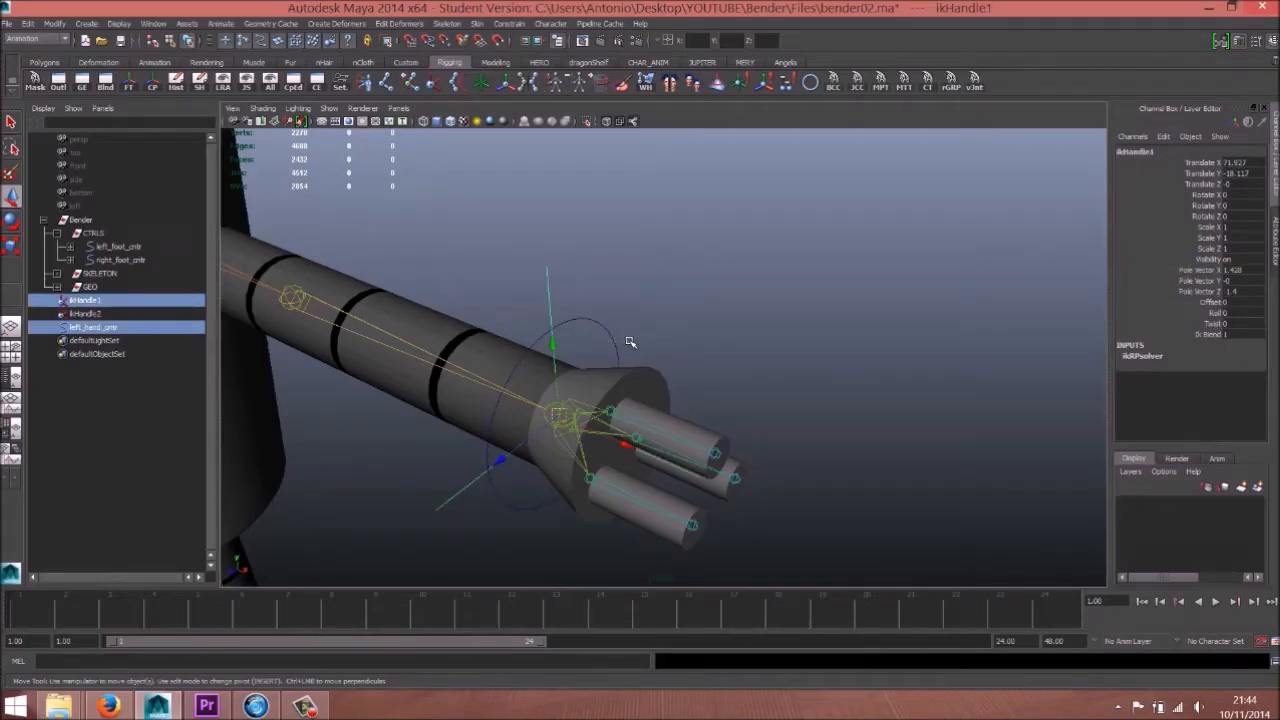
key("p")
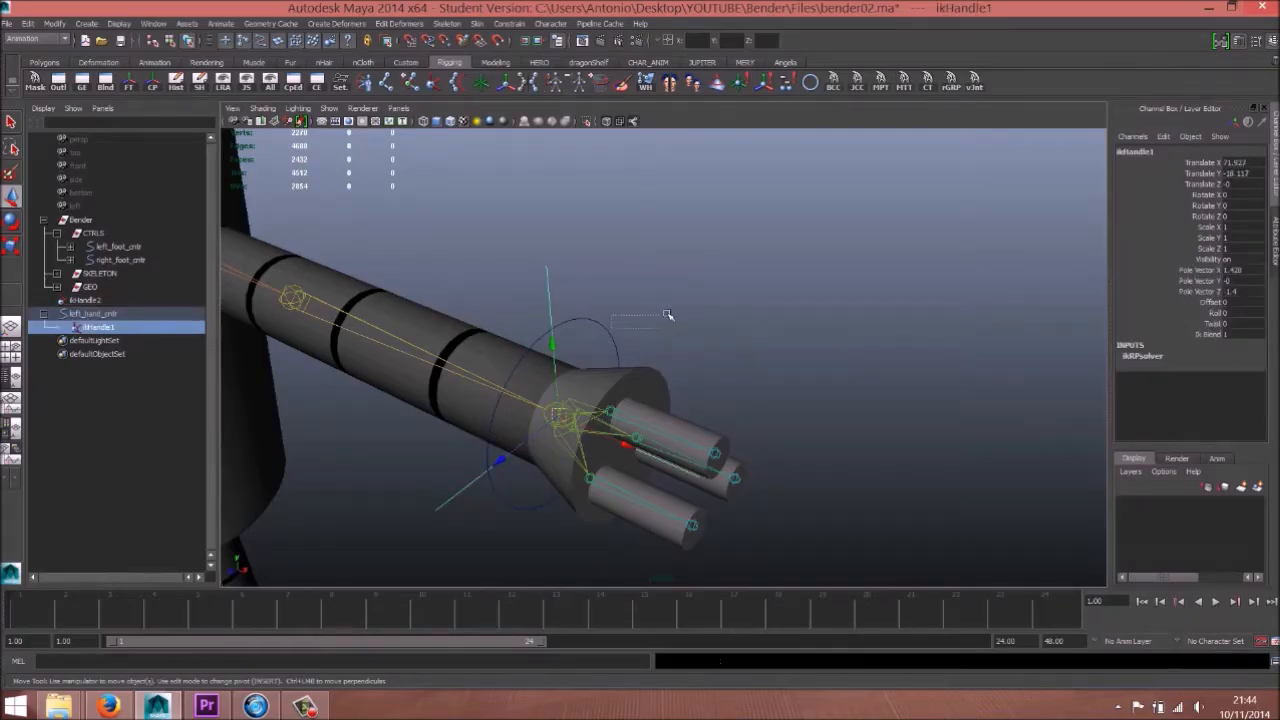
left_click(753, 339)
left_click(604, 342)
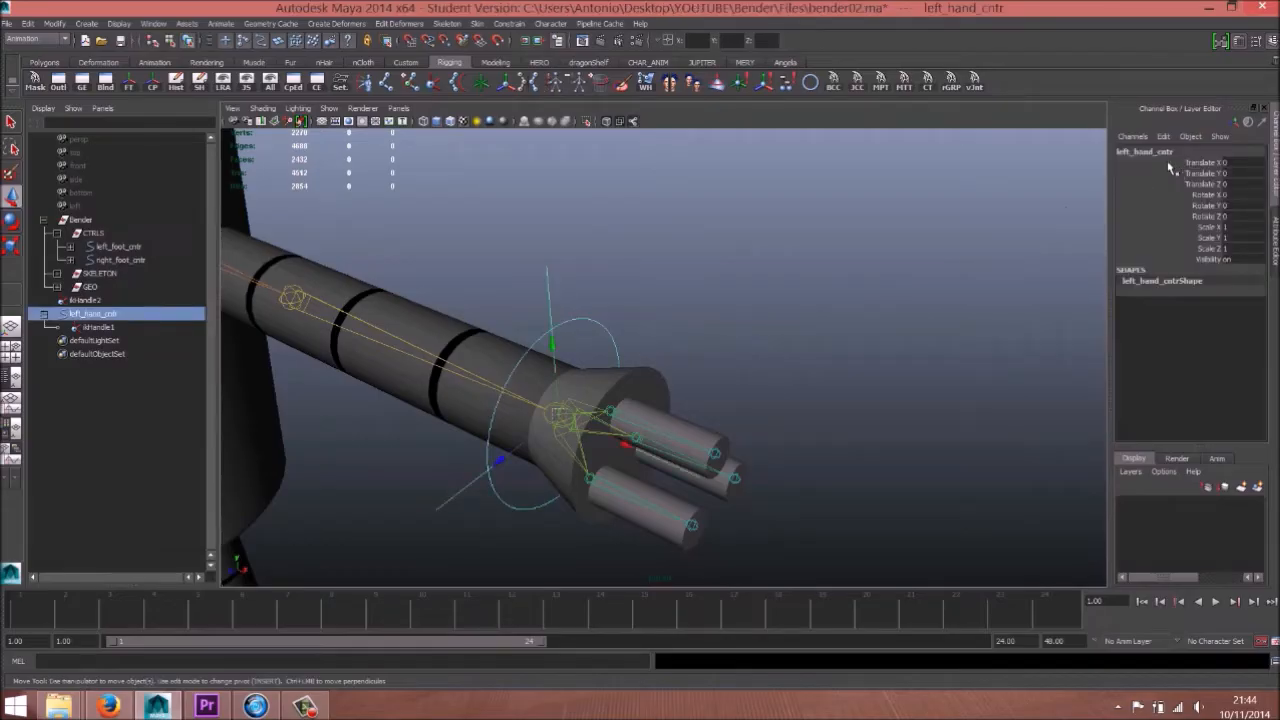
Step: Duplicate left_hand_cntr and put the copy in a new group
scroll(551, 274, "down", 10)
left_click_drag(560, 278, 728, 308, "alt")
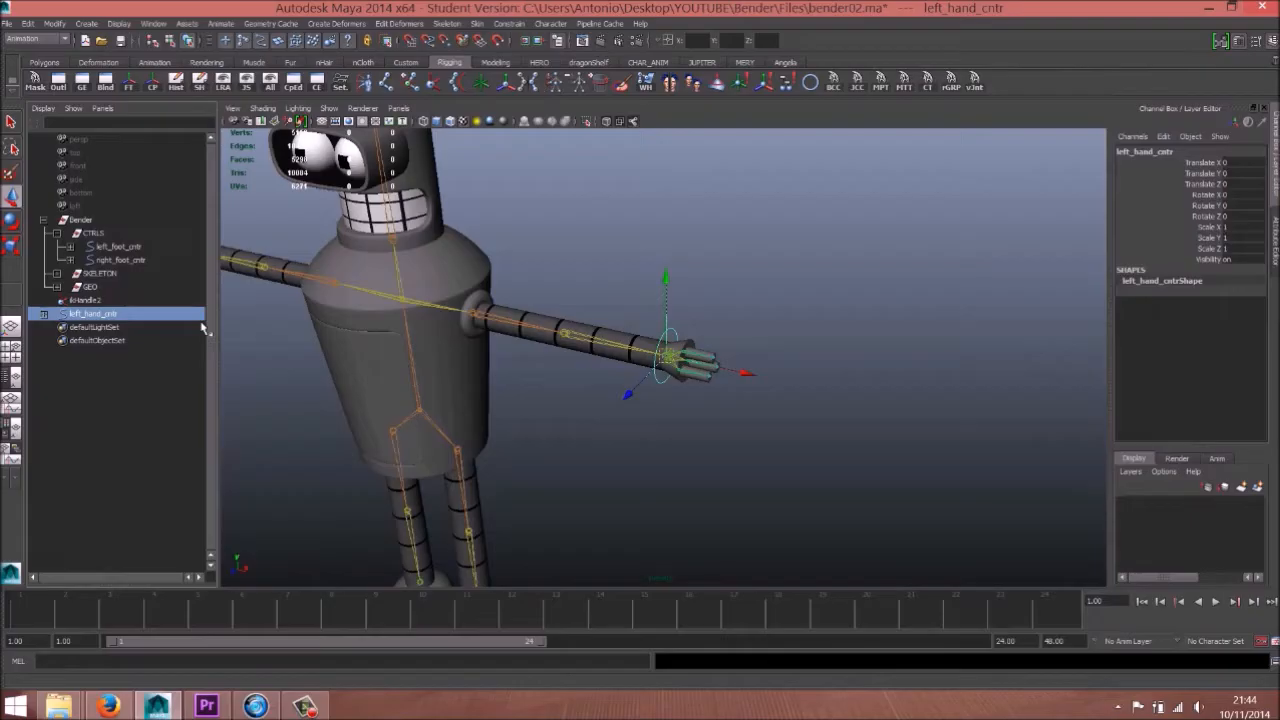
key("ctrl+d")
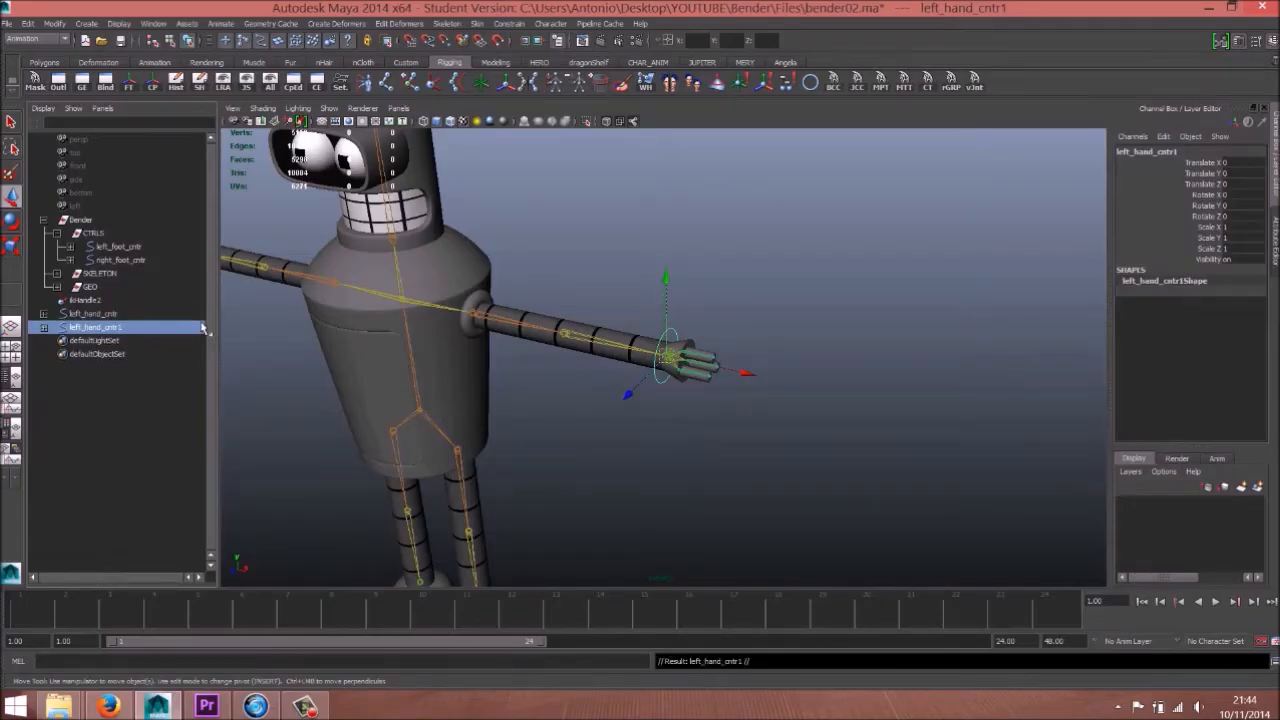
key("ctrl+g")
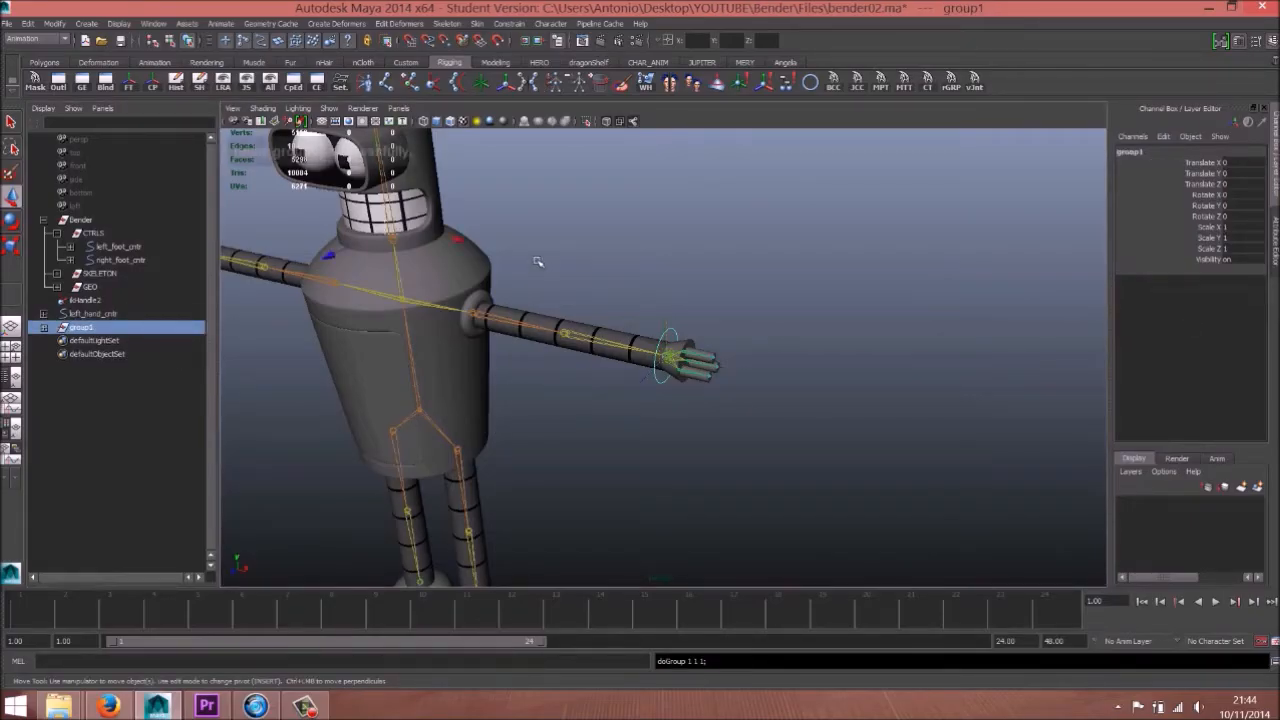
Step: Set the new group's Scale X to -1 to mirror the duplicated hand control onto the right wrist
left_click(1229, 221)
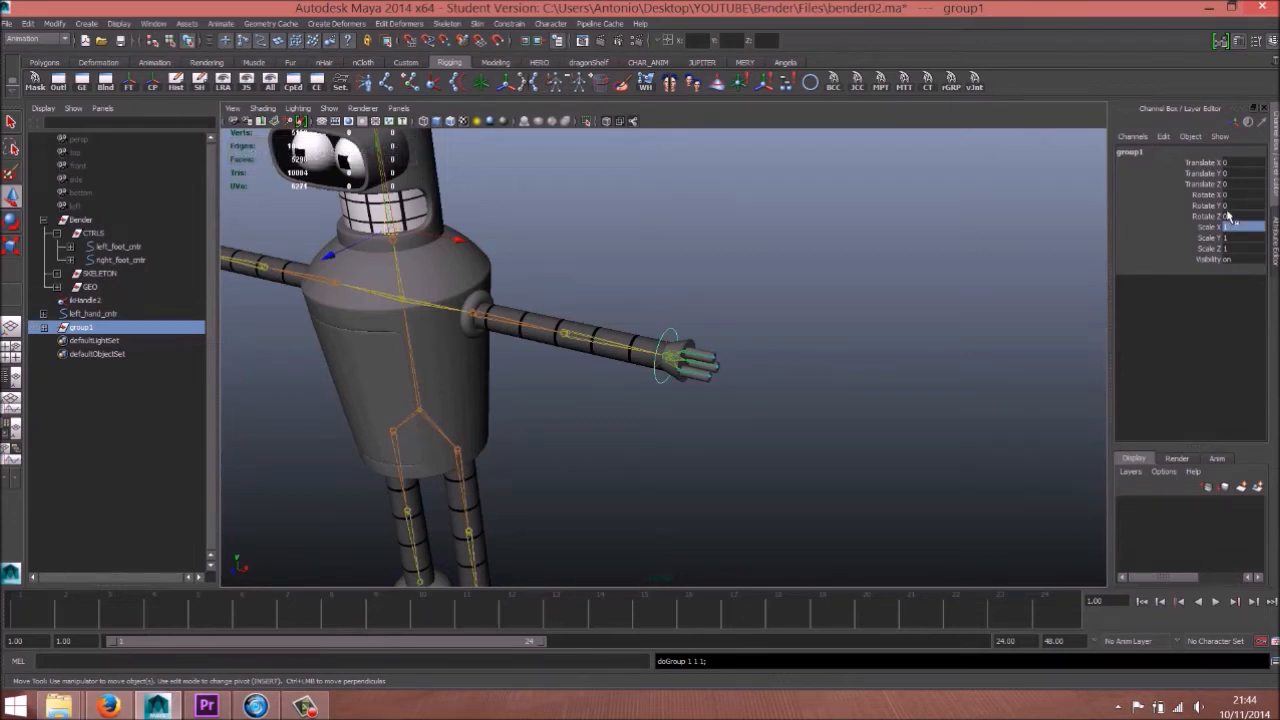
right_click_drag(657, 392, 440, 317, "alt")
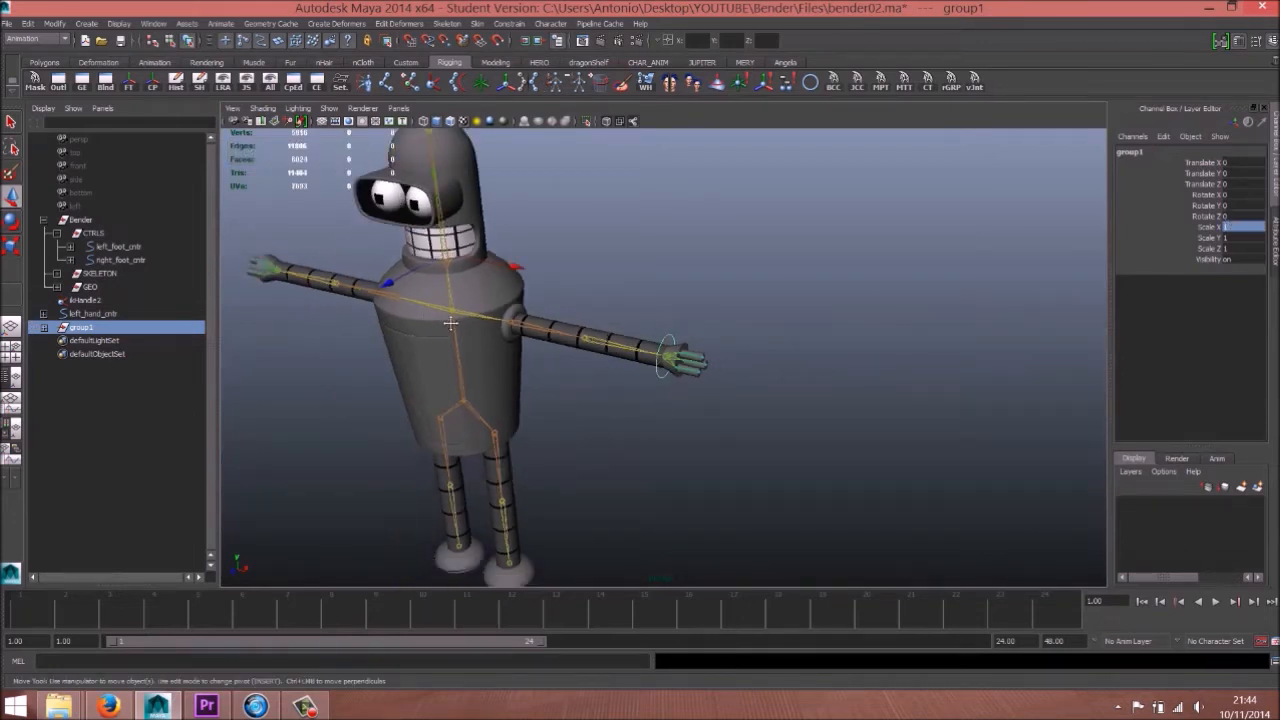
middle_click_drag(447, 318, 477, 328, "alt")
left_click(1243, 226)
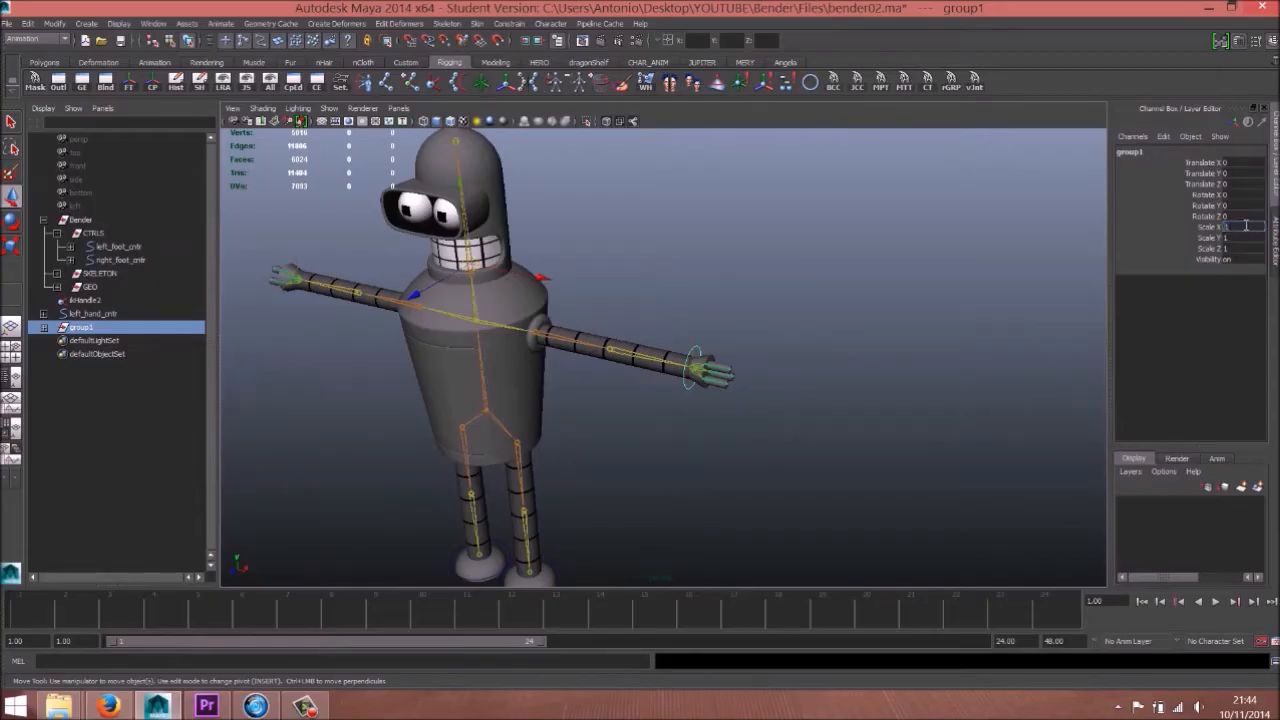
key("Return")
middle_click_drag(460, 350, 770, 450, "alt")
right_click_drag(745, 410, 945, 430, "alt")
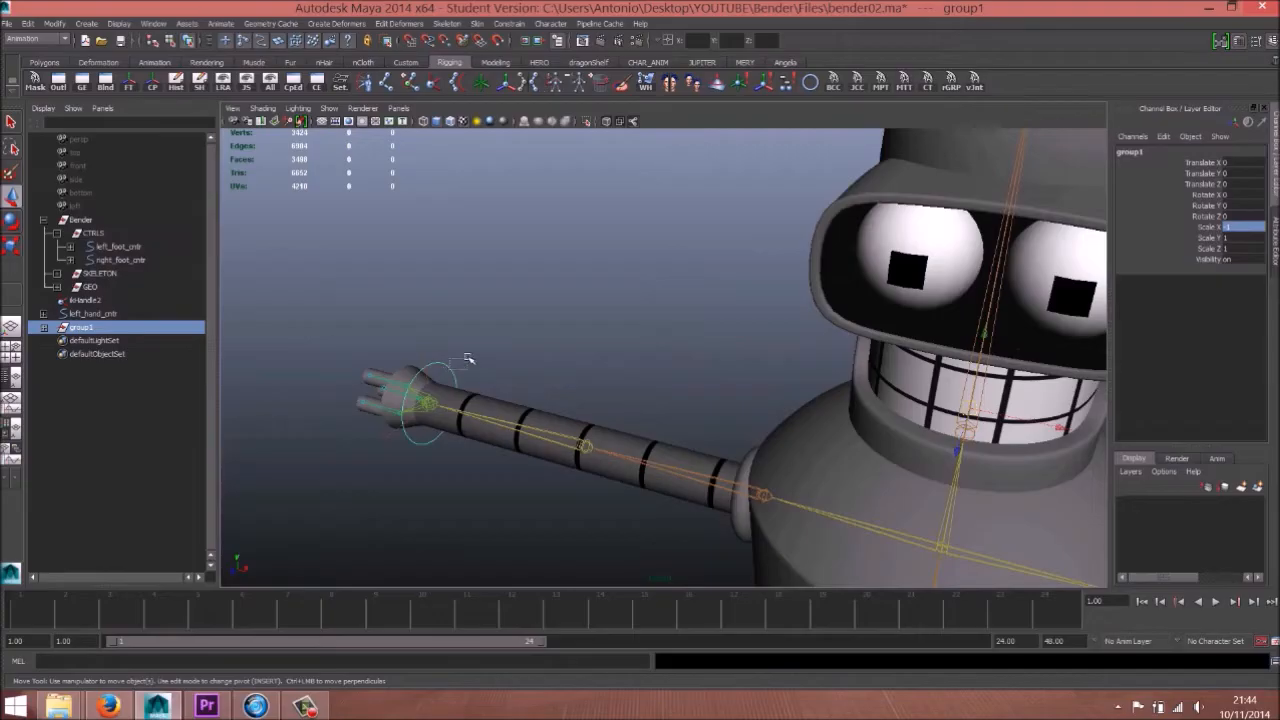
Step: Delete the copied IK handle under left_hand_cntr1 inside the mirrored group
left_click(95, 314)
left_click(44, 328)
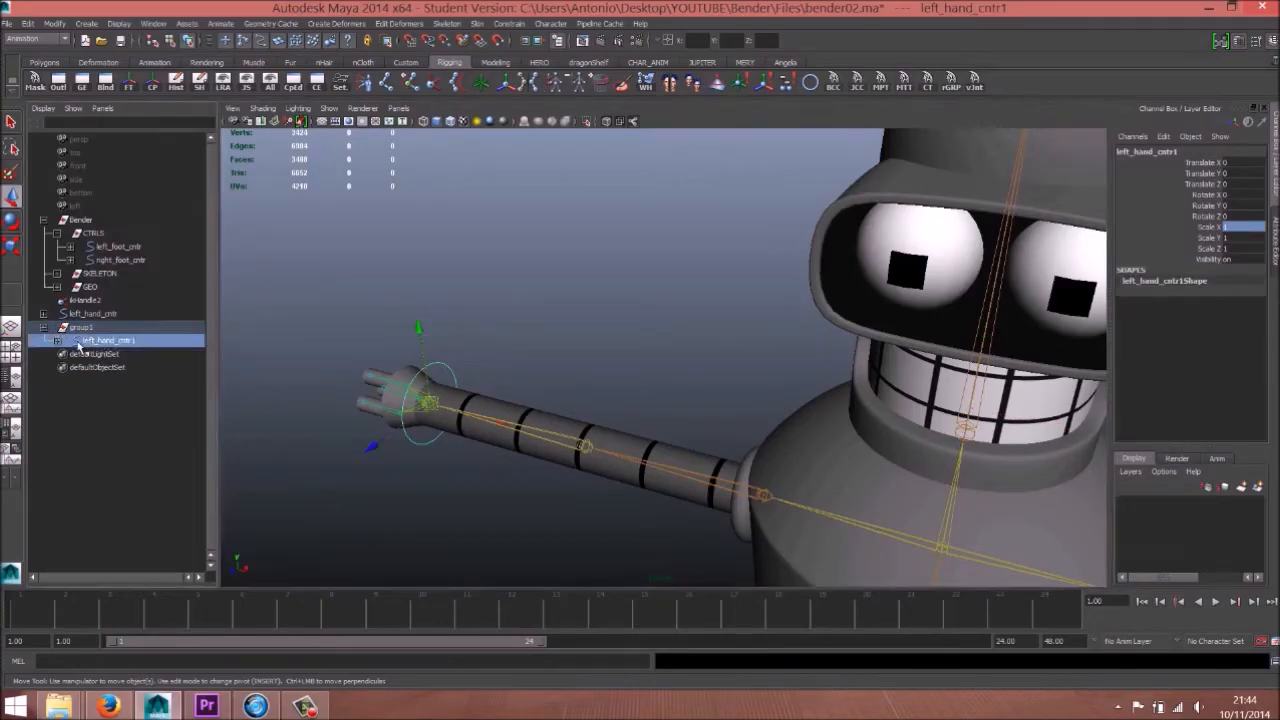
left_click(116, 355)
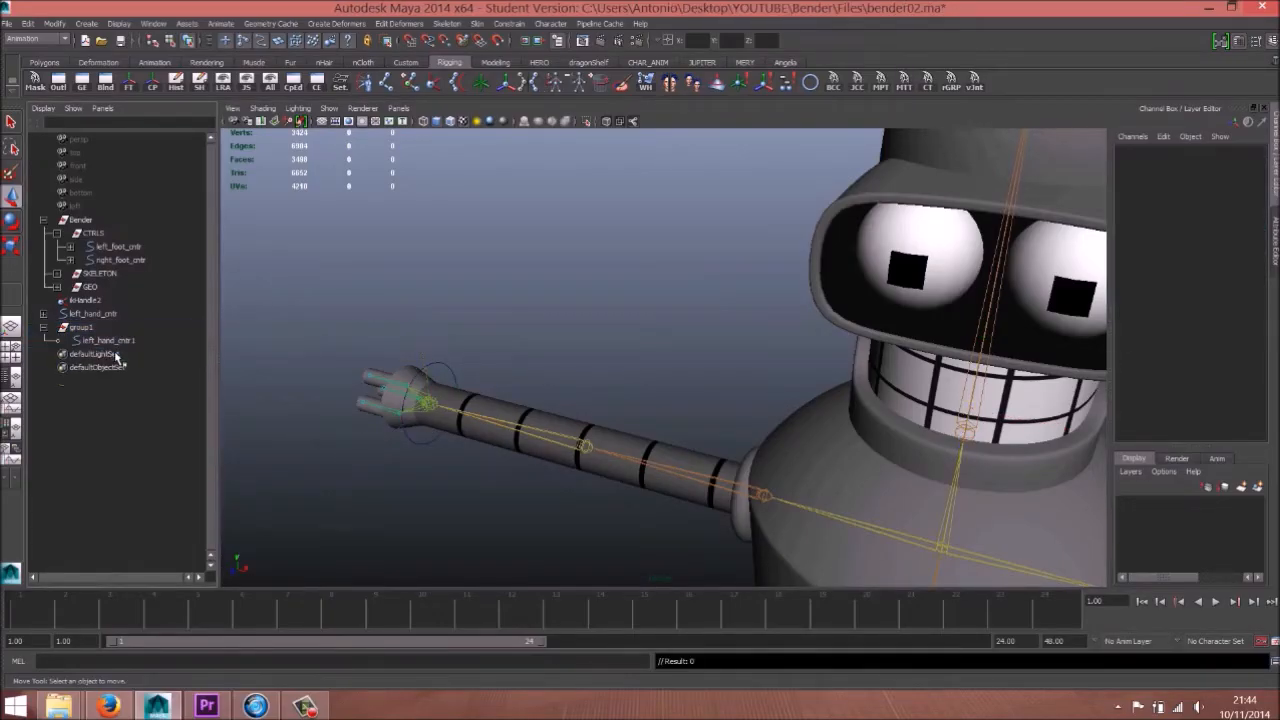
Step: Unparent left_hand_cntr1 from its group and freeze its transformations
left_click(105, 341)
key("shift+p")
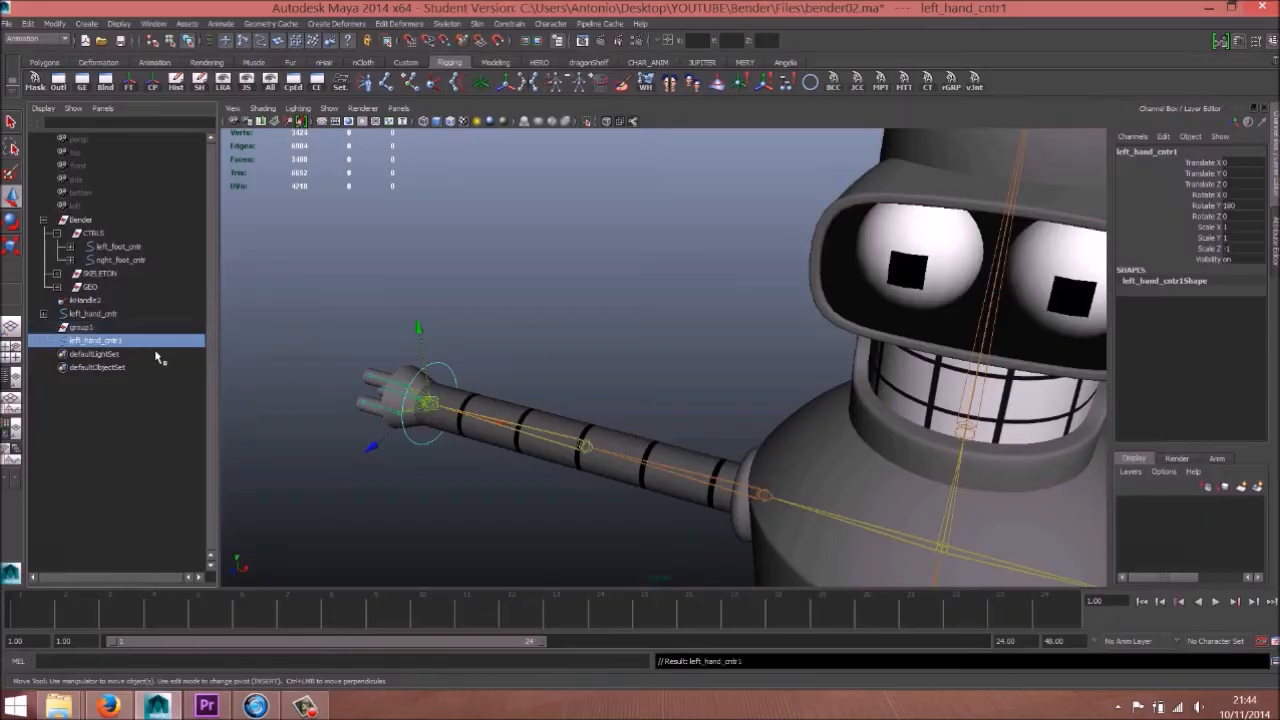
left_click(128, 82)
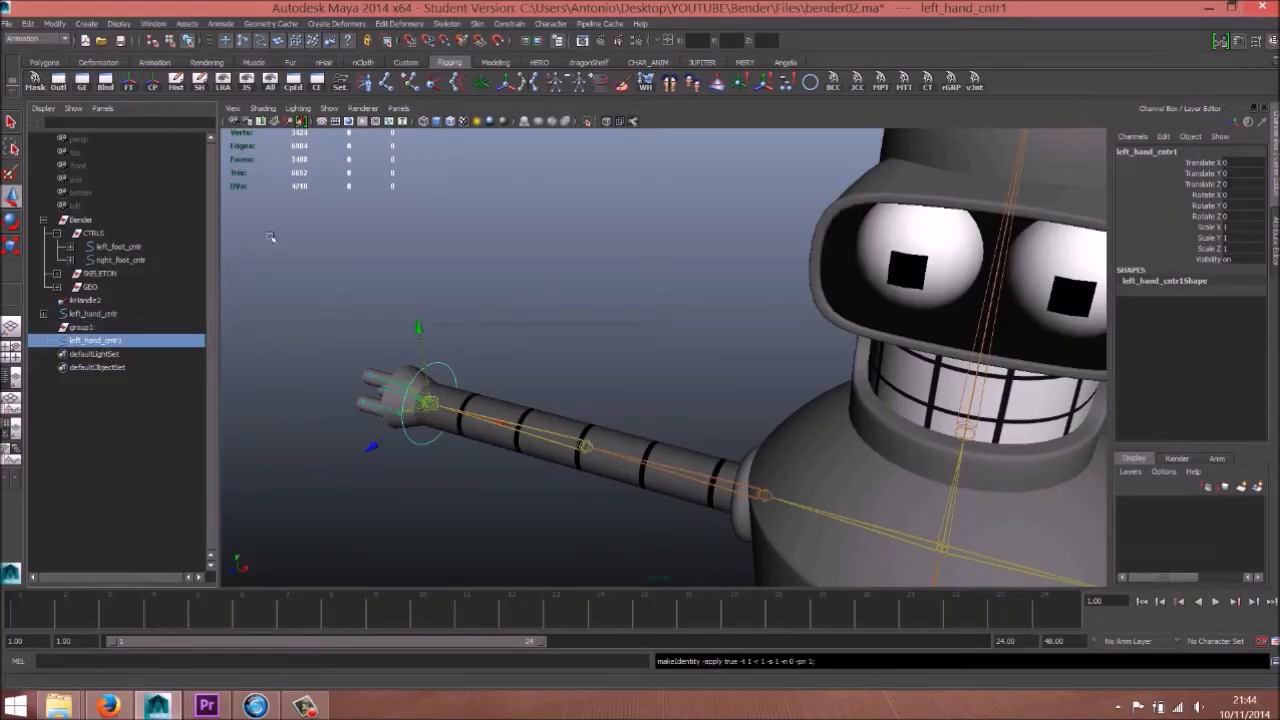
Step: Delete the empty group1 and rename left_hand_cntr1 as right_hand_cntr
left_click(80, 329)
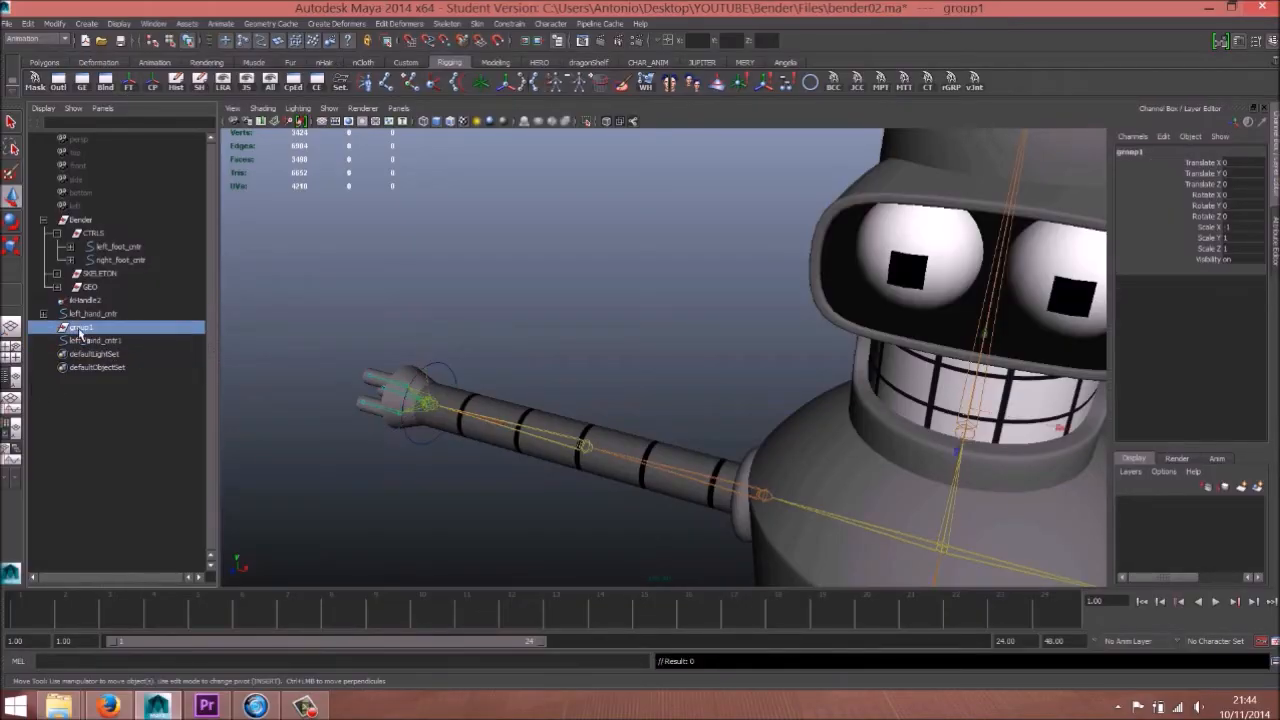
key("Delete")
left_click(139, 327)
double_click(139, 327)
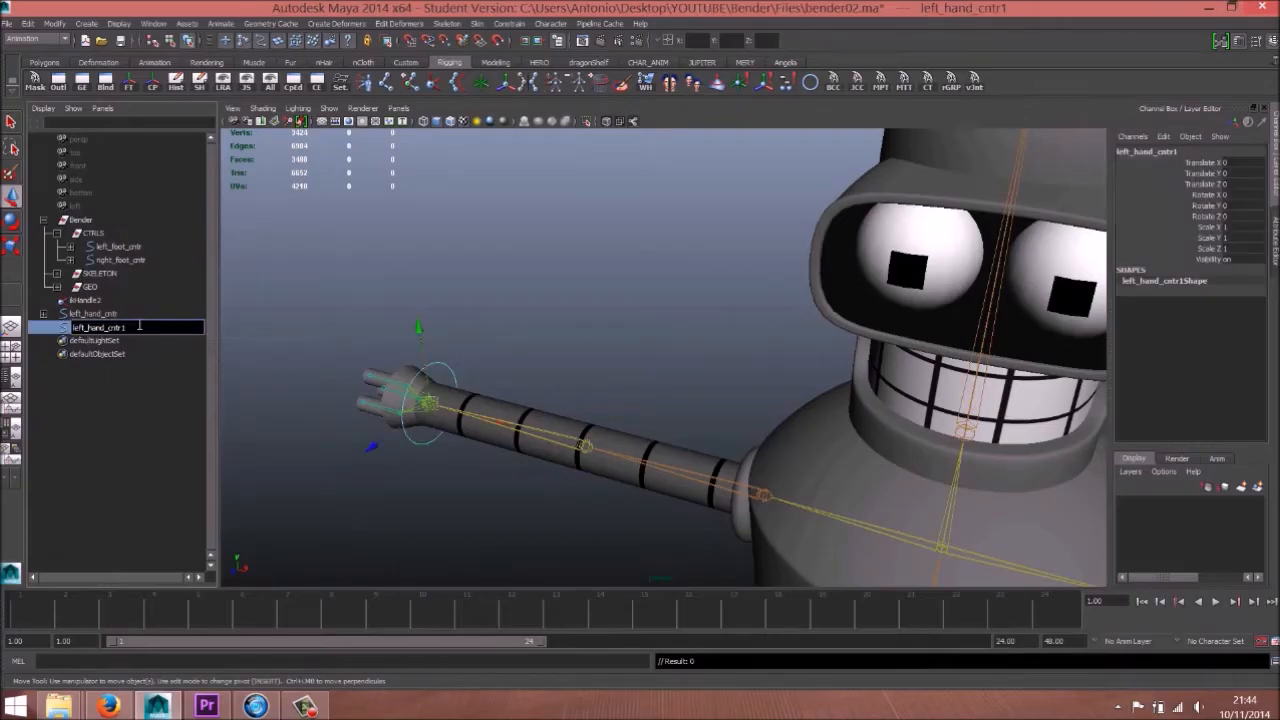
type("right")
left_click(118, 450)
Step: Parent the right arm's ikHandle2 under right_hand_cntr
left_click(428, 402)
left_click(454, 376, "shift")
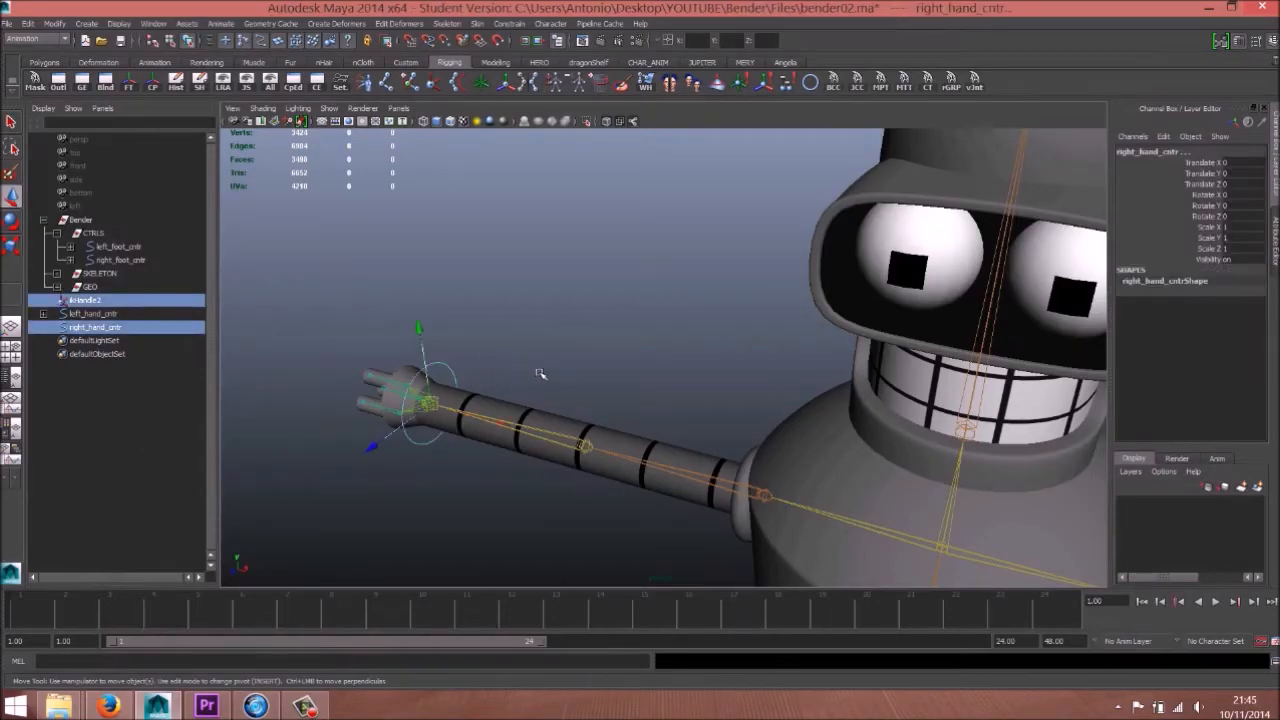
key("p")
Step: Move left_hand_cntr and right_hand_cntr into the CTRLS group of the Bender hierarchy
left_click(100, 303)
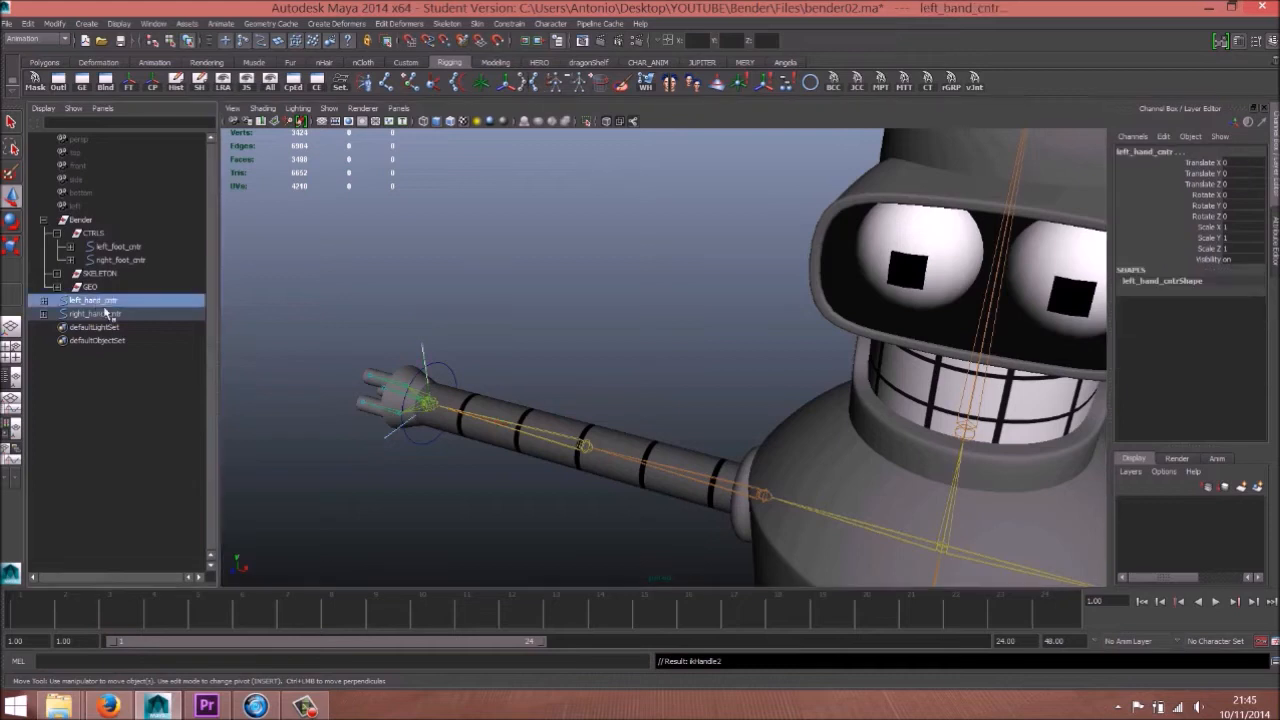
middle_click_drag(107, 305, 102, 236)
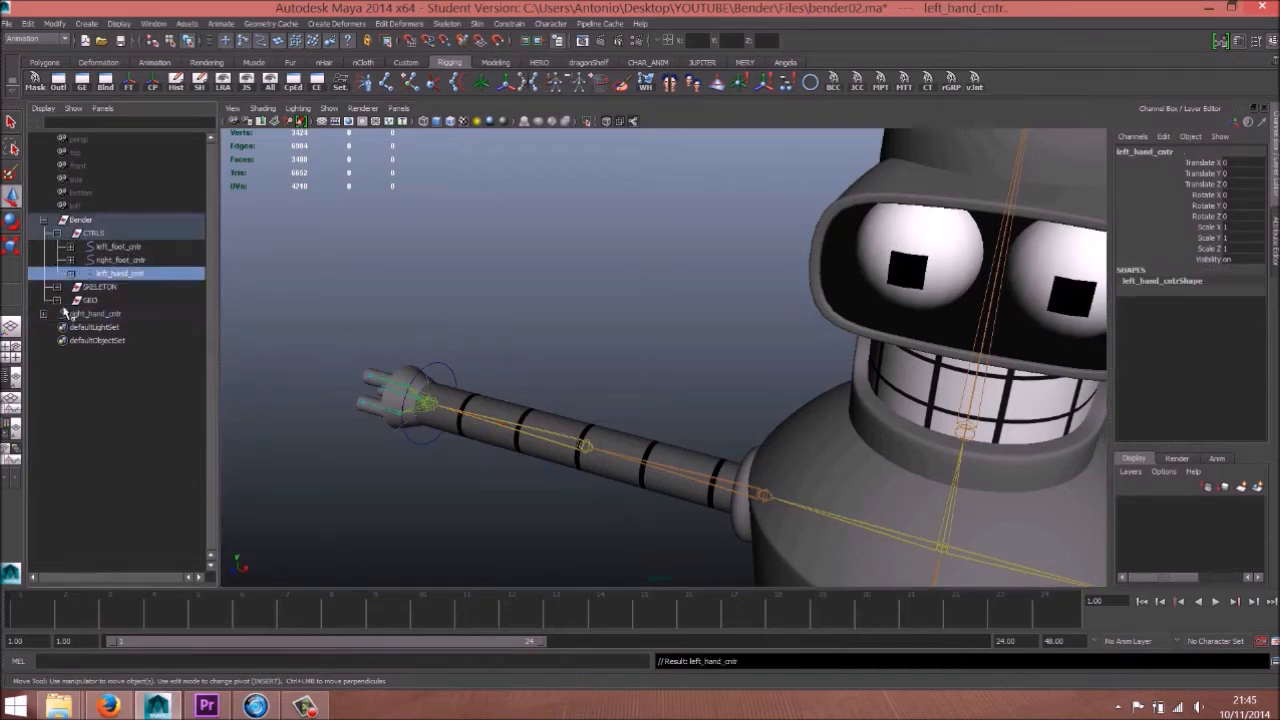
left_click(99, 315)
middle_click_drag(101, 322, 112, 235)
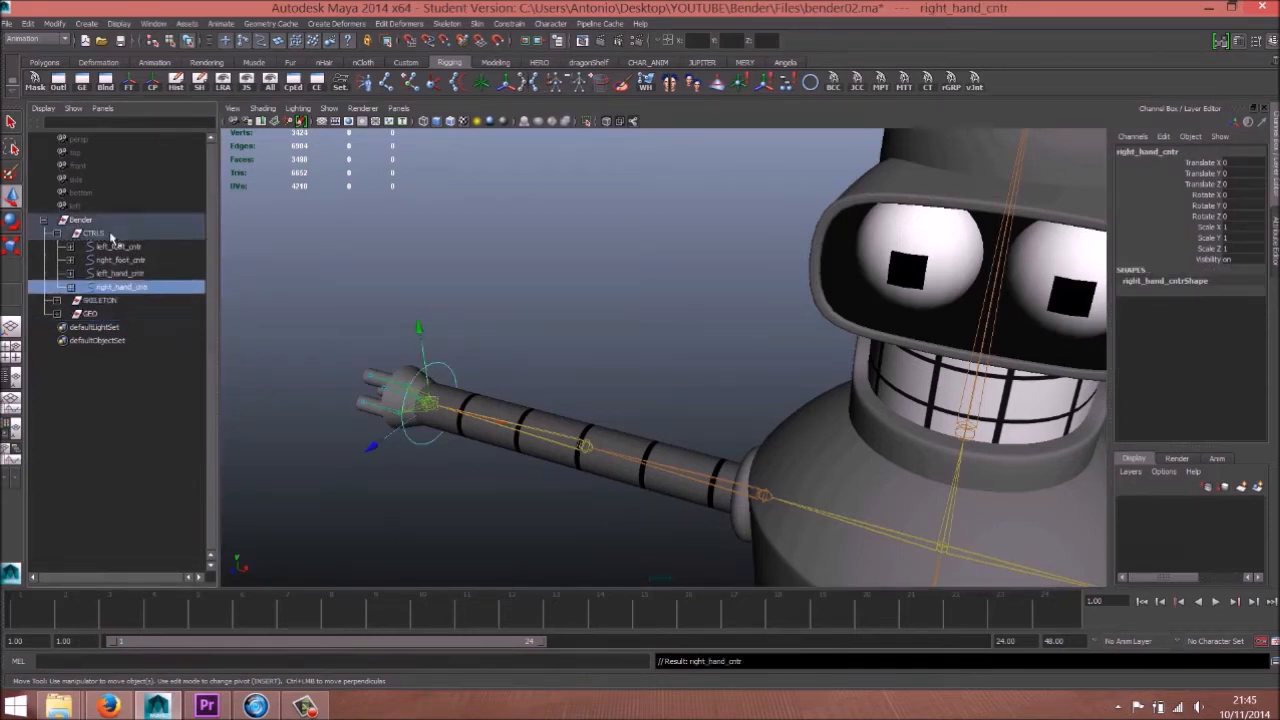
Step: Inspect the whole rig from several angles and check both foot controls along with the hand controls
right_click_drag(640, 401, 497, 378, "alt")
left_click(508, 283)
right_click_drag(530, 303, 497, 320, "alt")
left_click_drag(548, 342, 699, 424, "alt")
middle_click_drag(699, 424, 649, 254, "alt")
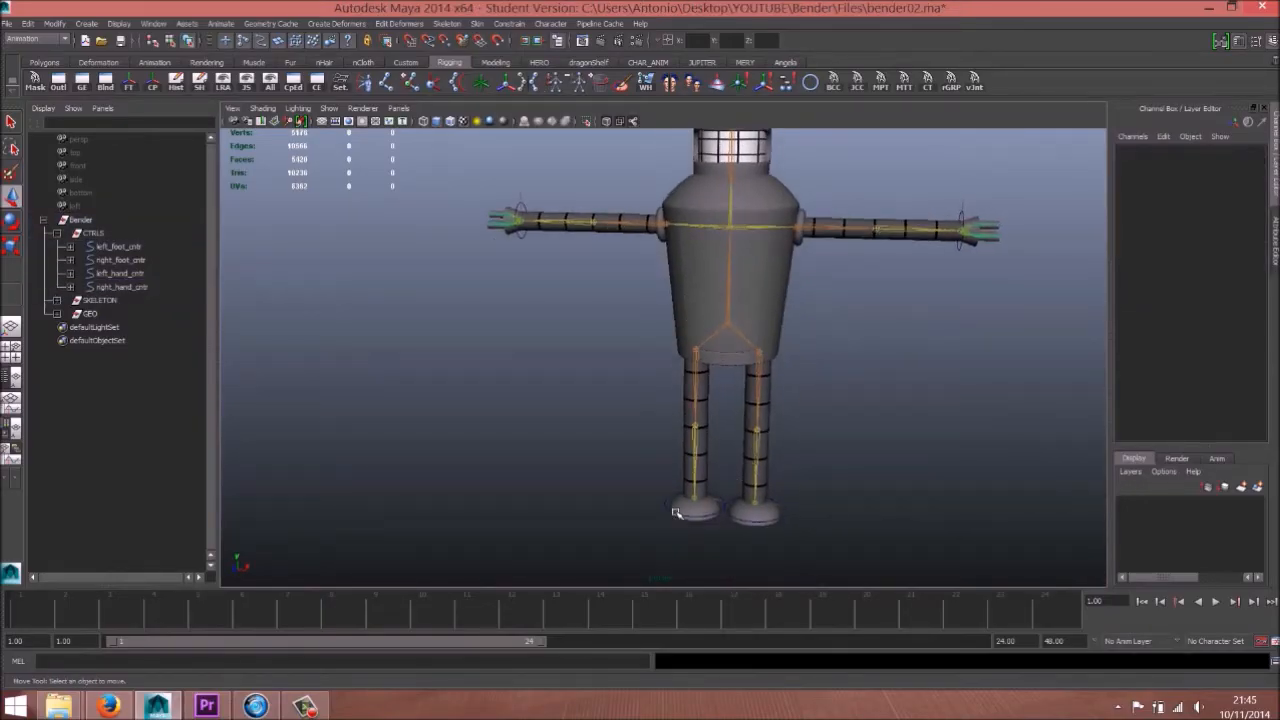
left_click(718, 520)
left_click(768, 518, "shift")
left_click_drag(757, 437, 784, 437)
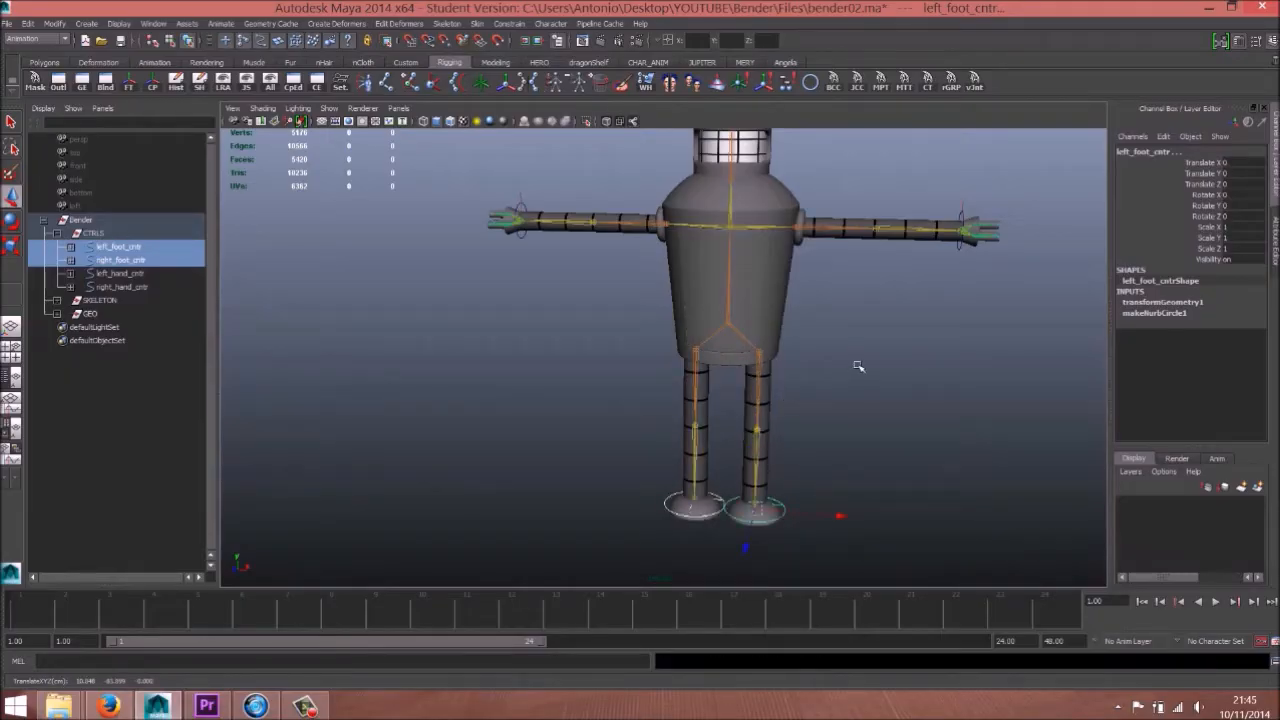
right_click_drag(858, 366, 765, 335, "alt")
middle_click_drag(750, 326, 737, 354, "alt")
left_click_drag(737, 354, 685, 418, "alt")
right_click_drag(626, 423, 728, 421, "alt")
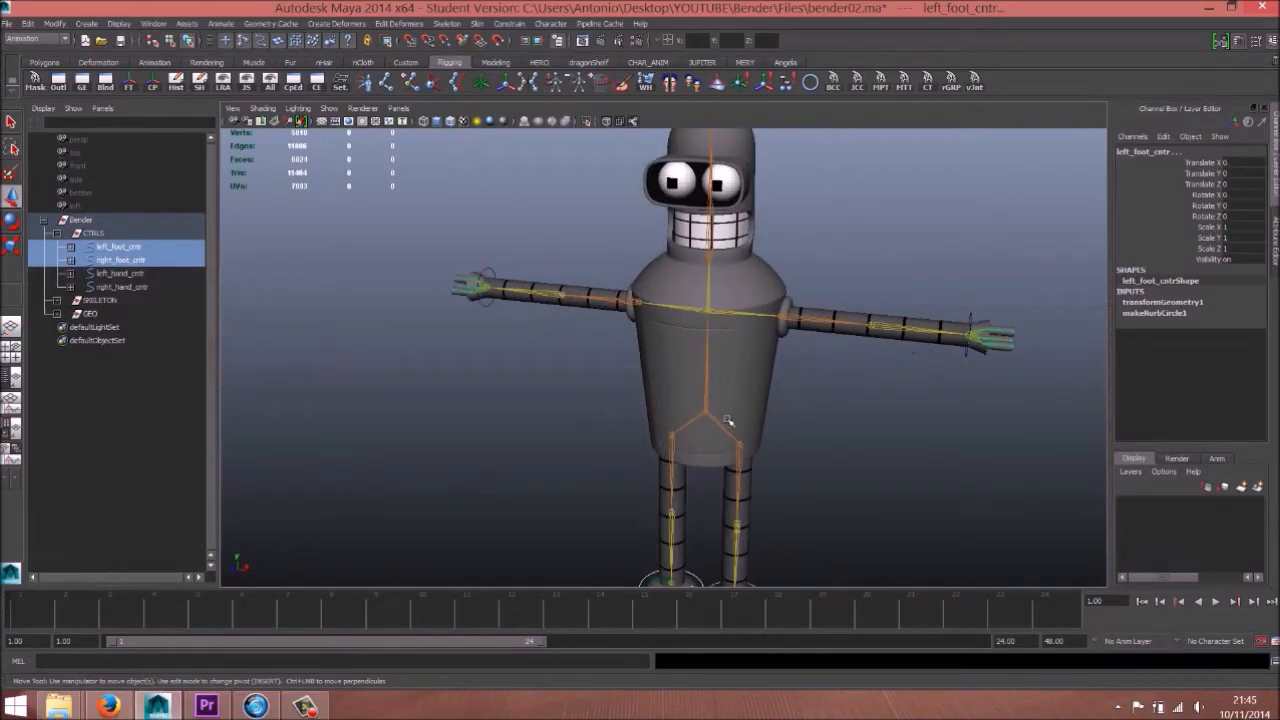
middle_click_drag(713, 440, 723, 380, "alt")
left_click_drag(723, 380, 755, 336, "alt")
middle_click_drag(757, 337, 722, 382, "alt")
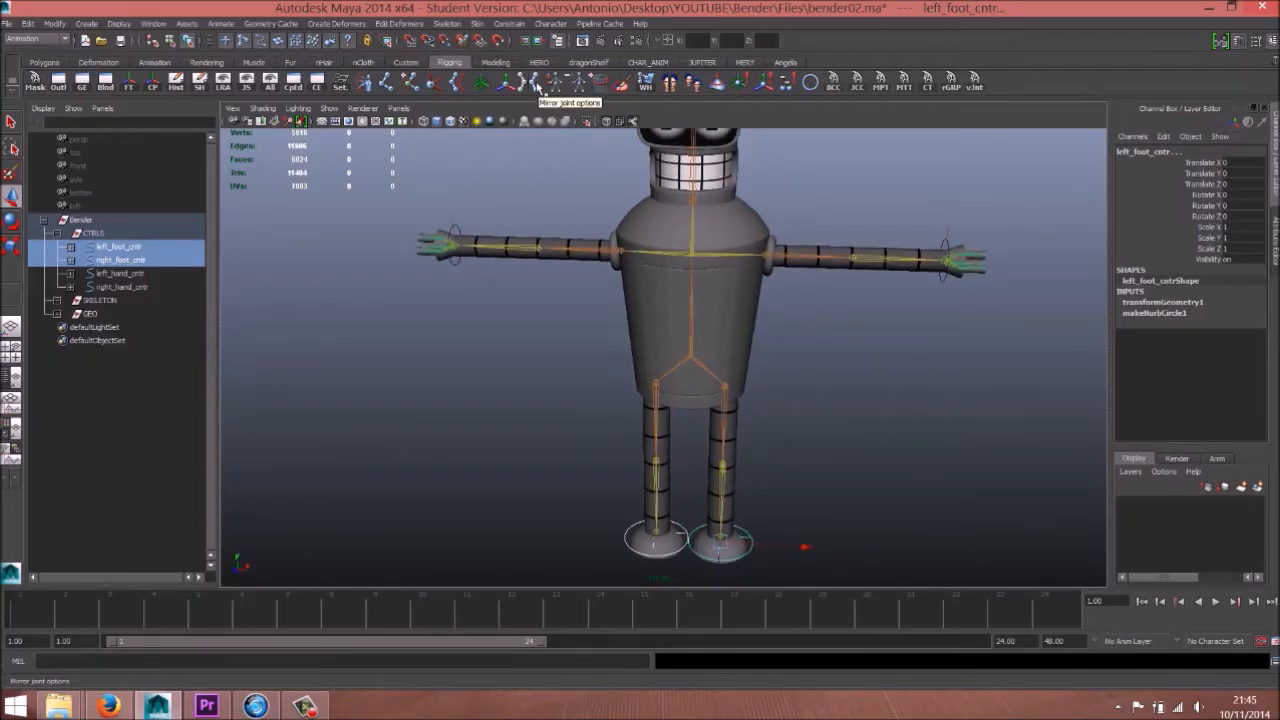
left_click(877, 478)
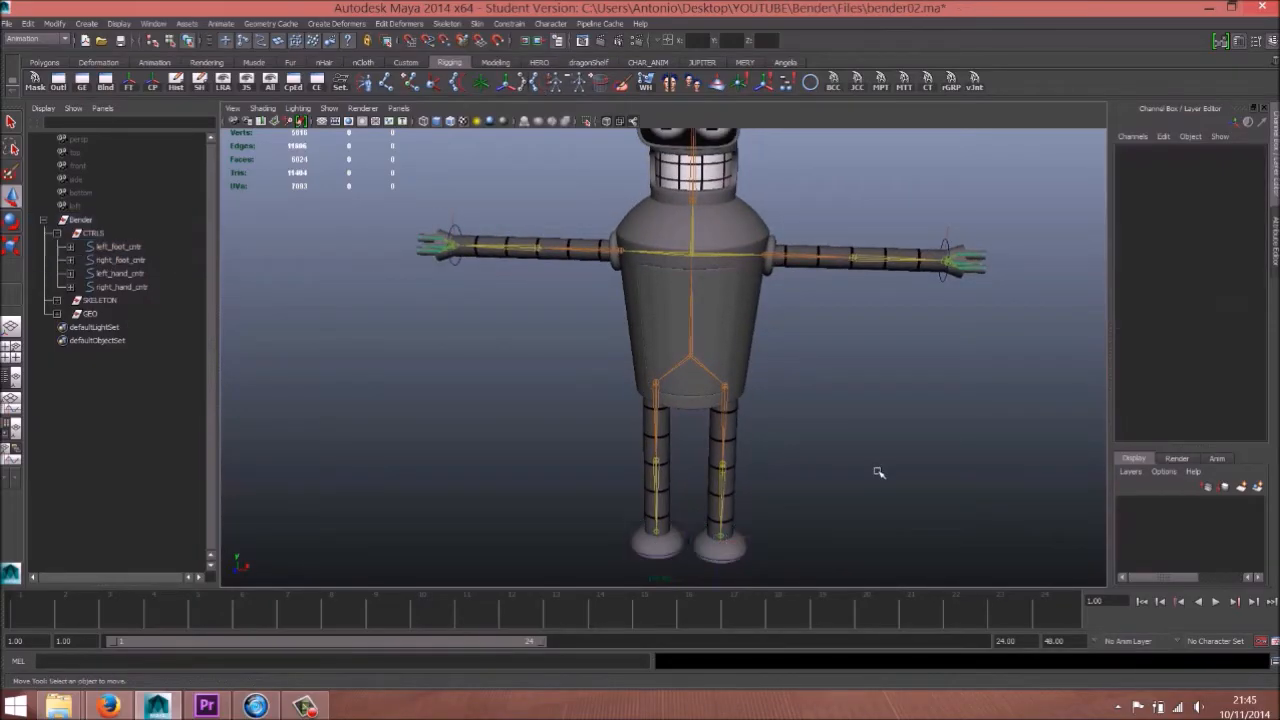
Step: Duplicate left_foot_cntr and raise the copy along the leg to a Translate Y of about 38.16
left_click(748, 553)
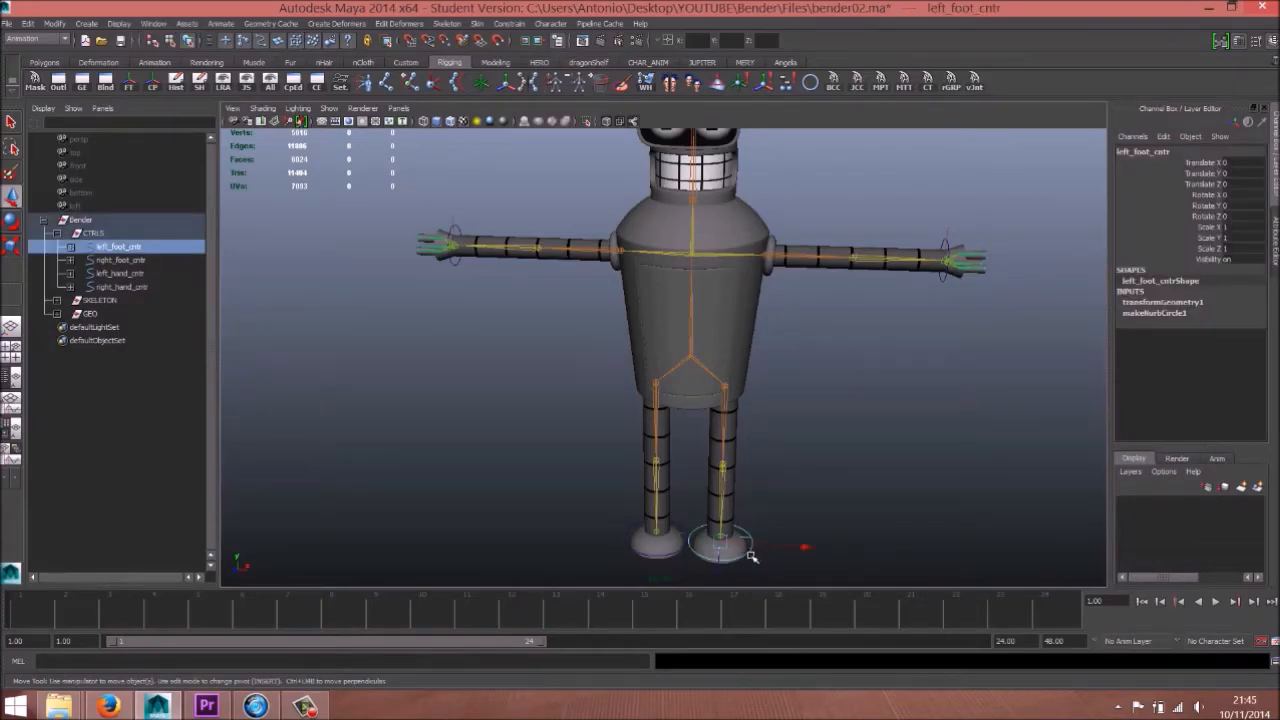
key("ctrl+d")
left_click_drag(722, 468, 728, 365)
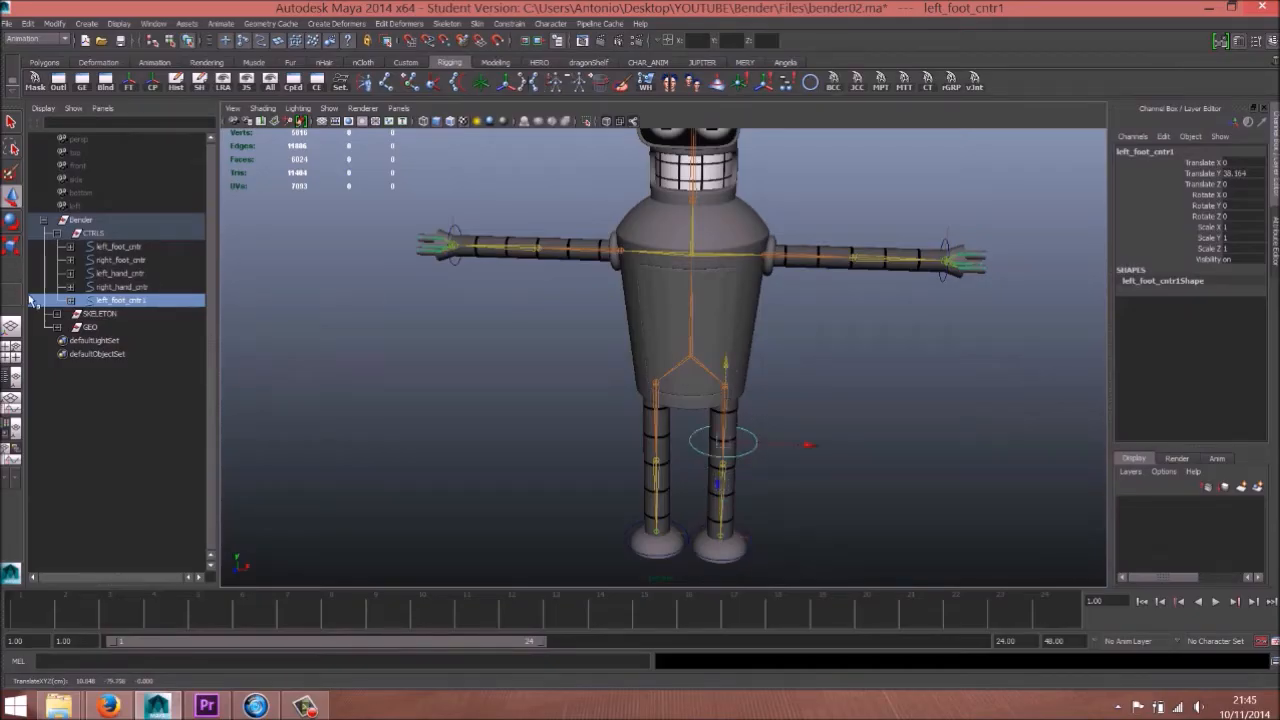
Step: Delete the copied ikHandle3 under left_foot_cntr1
left_click(71, 301)
left_click(155, 315)
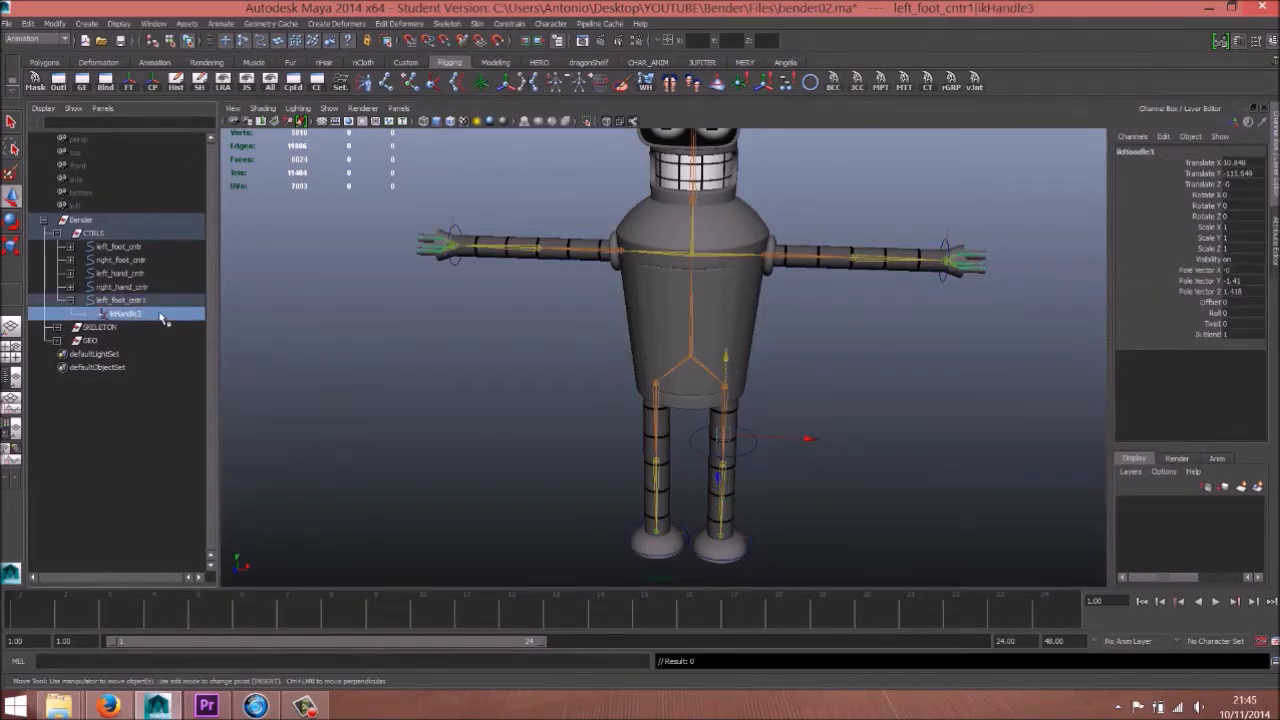
key("Delete")
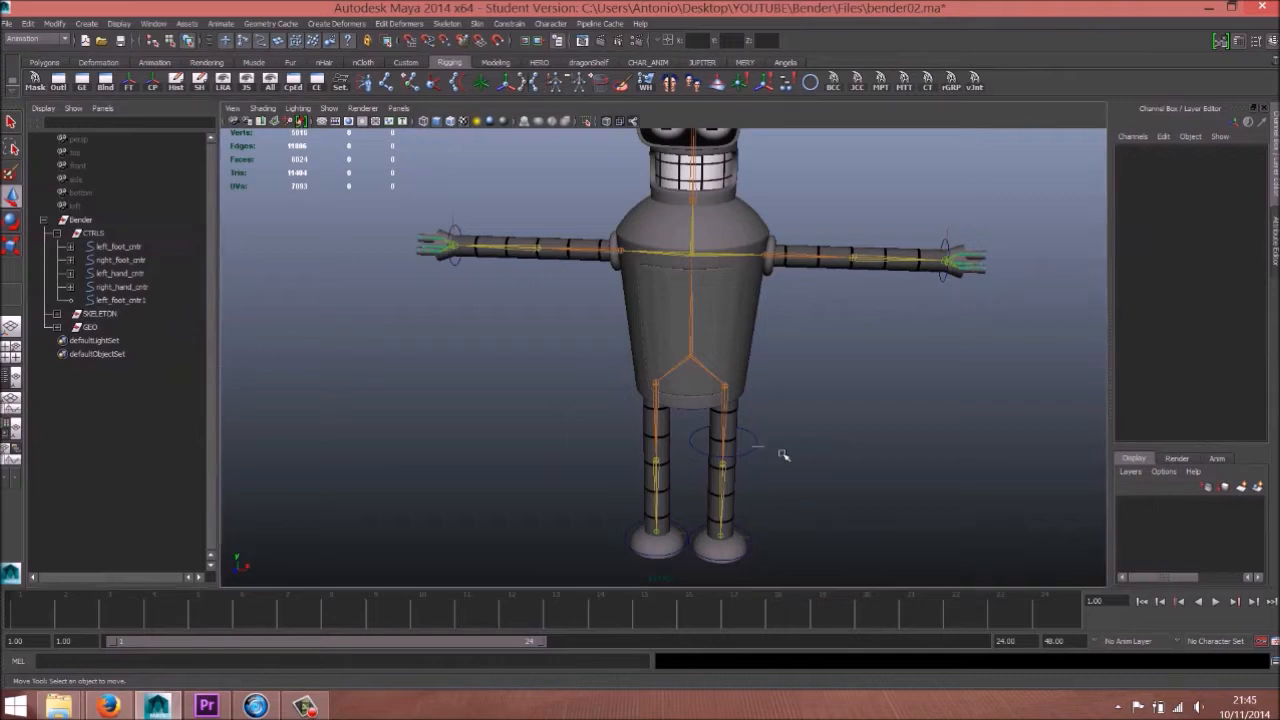
Step: Rename the raised circle left_foot_cntr1 as COG
left_click(757, 445)
left_click(1150, 152)
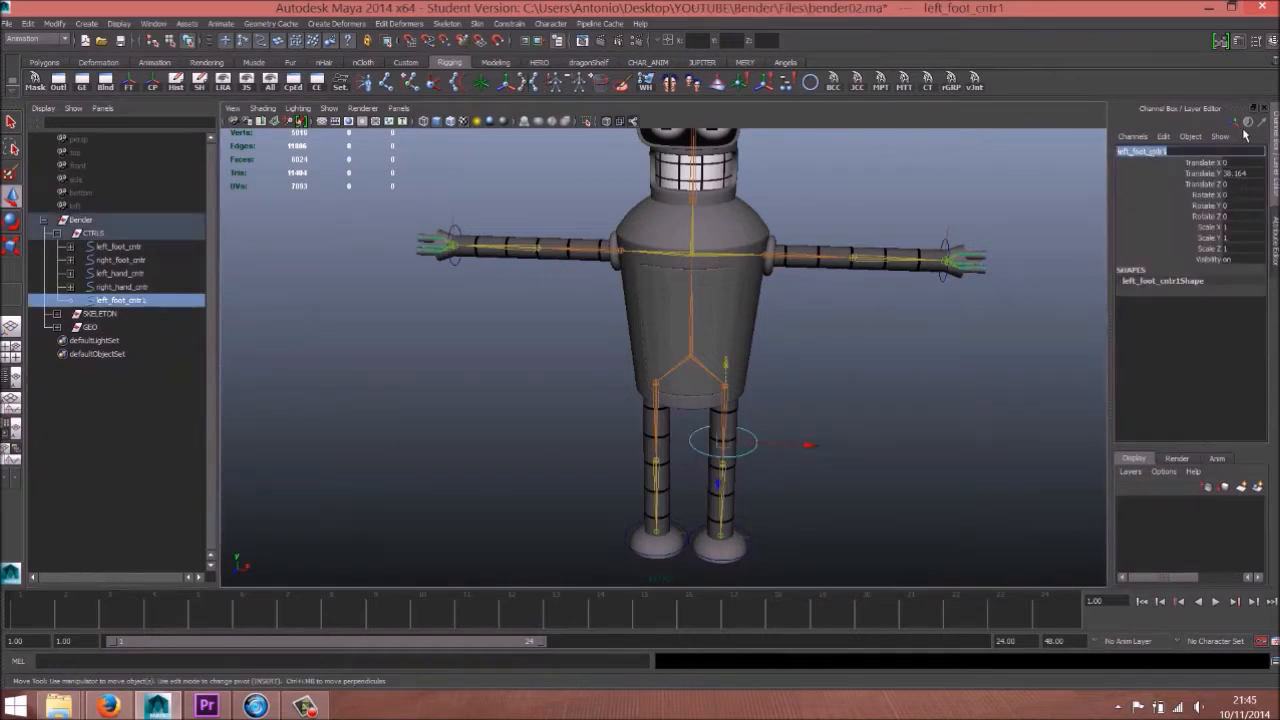
key("Caps_Lock")
type("COG")
key("Return")
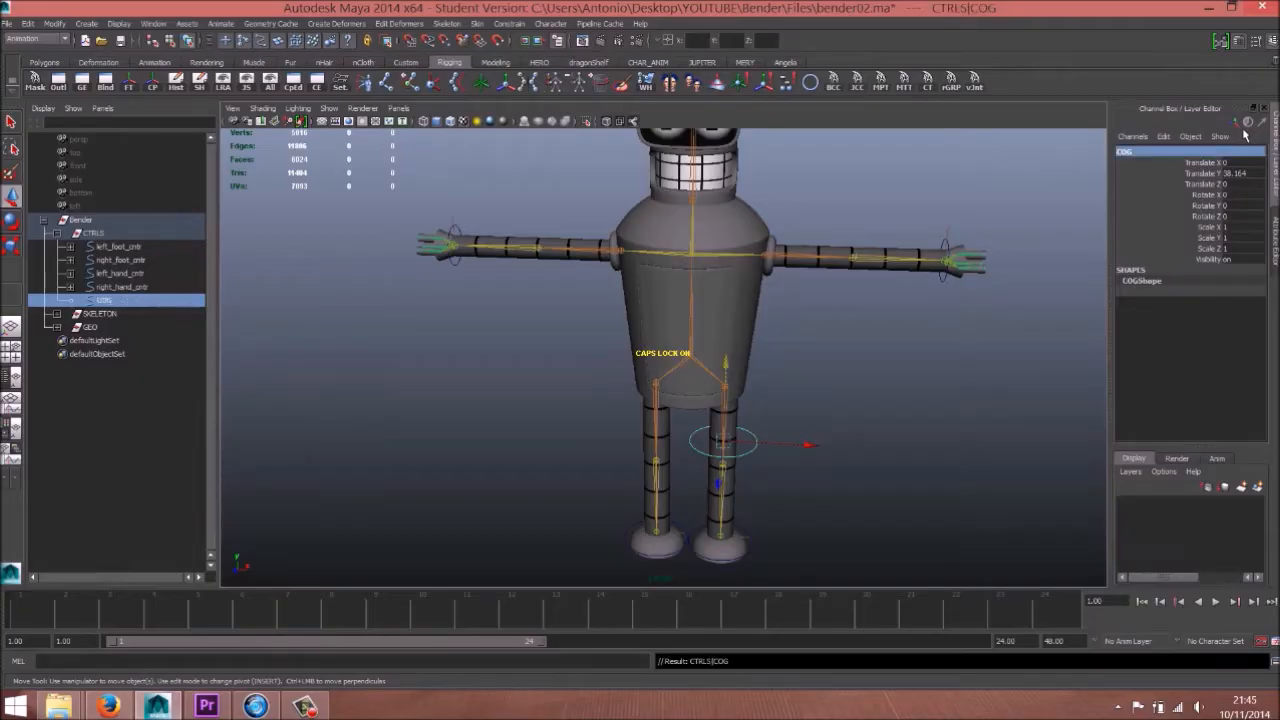
Step: Move the COG circle onto the pelvis root joint, at about Translate Y 67.1, and scale it uniformly to about 2.04 around the body
scroll(775, 420, "up", 5)
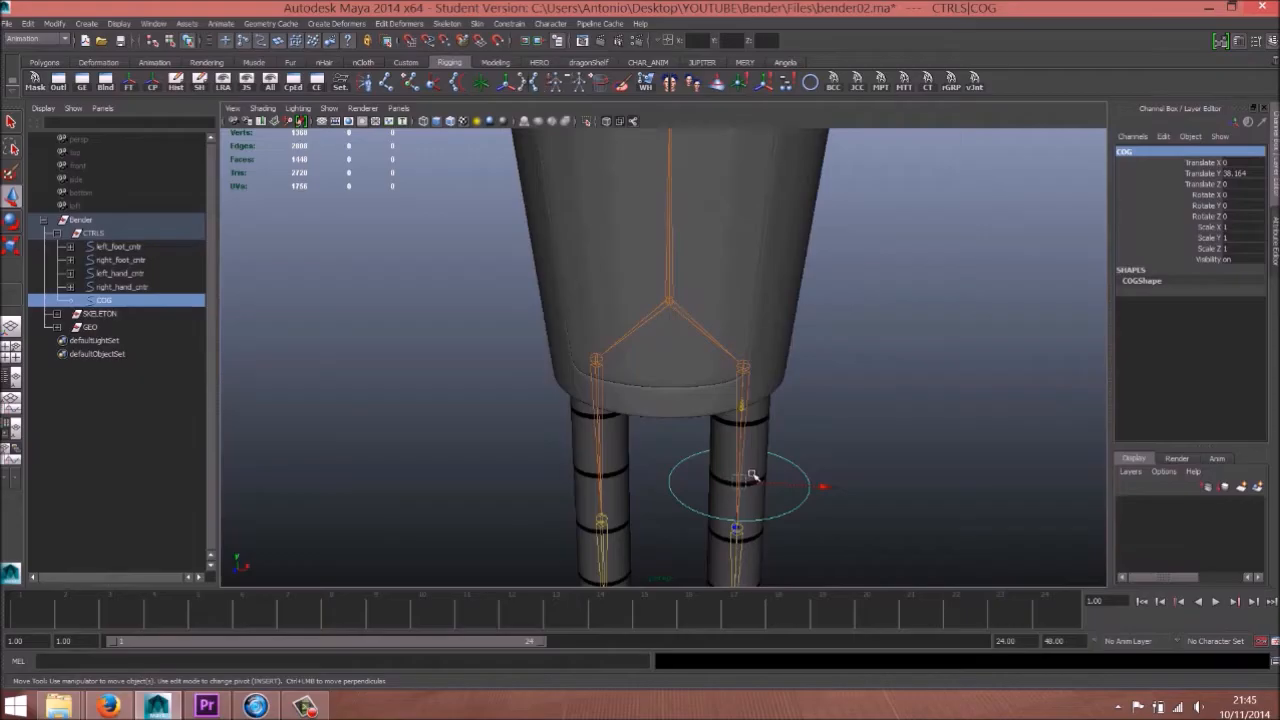
left_click_drag(752, 476, 654, 363)
key("r")
left_click_drag(651, 311, 773, 285)
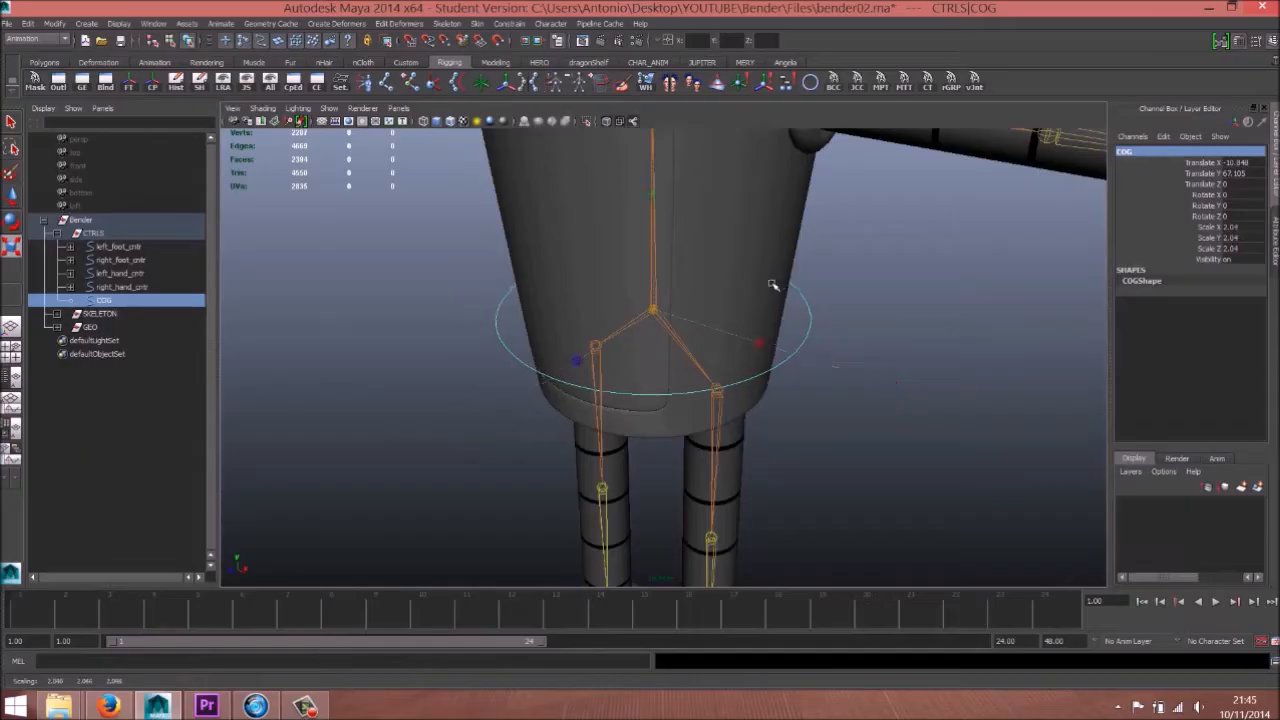
Step: Examine the COG circle's placement around the body from the front and at full-character distance
key("w")
scroll(631, 357, "down", 5)
left_click_drag(652, 357, 757, 302, "alt")
left_click_drag(640, 398, 634, 400, "alt")
scroll(634, 400, "up", 3)
scroll(574, 369, "down", 1)
scroll(600, 360, "down", 4)
middle_click_drag(705, 305, 703, 346, "alt")
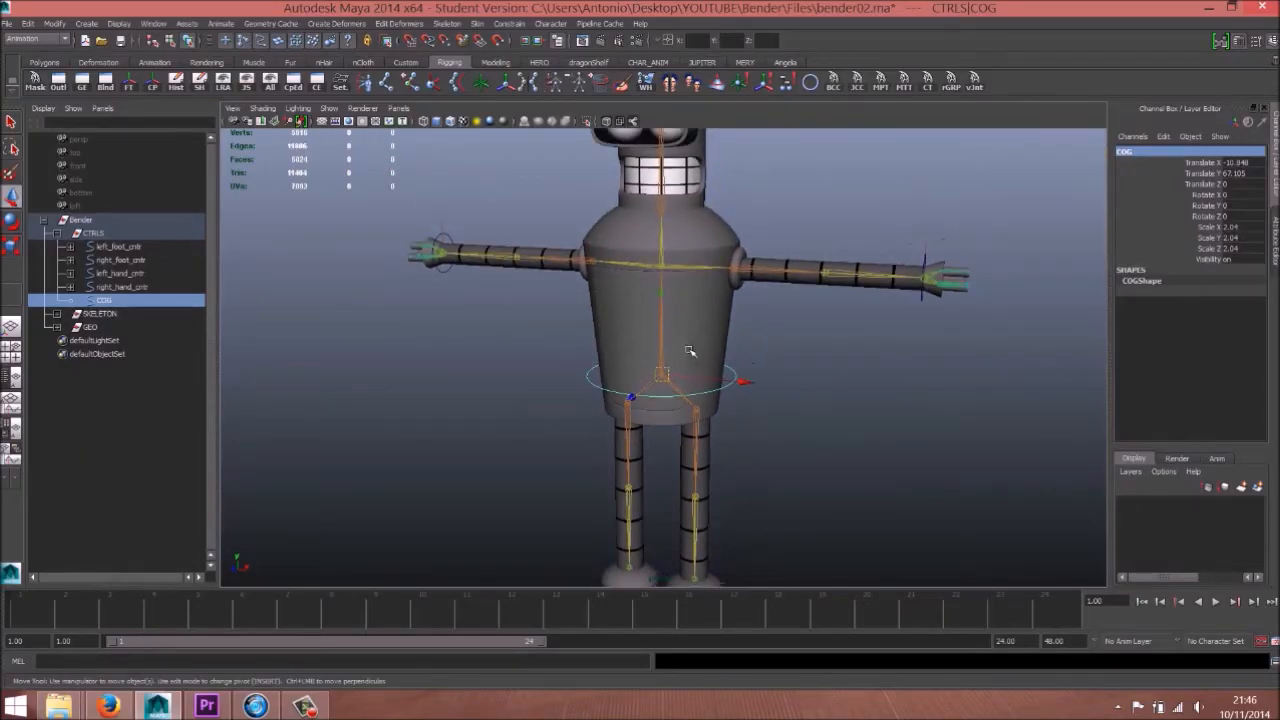
scroll(677, 428, "down", 3)
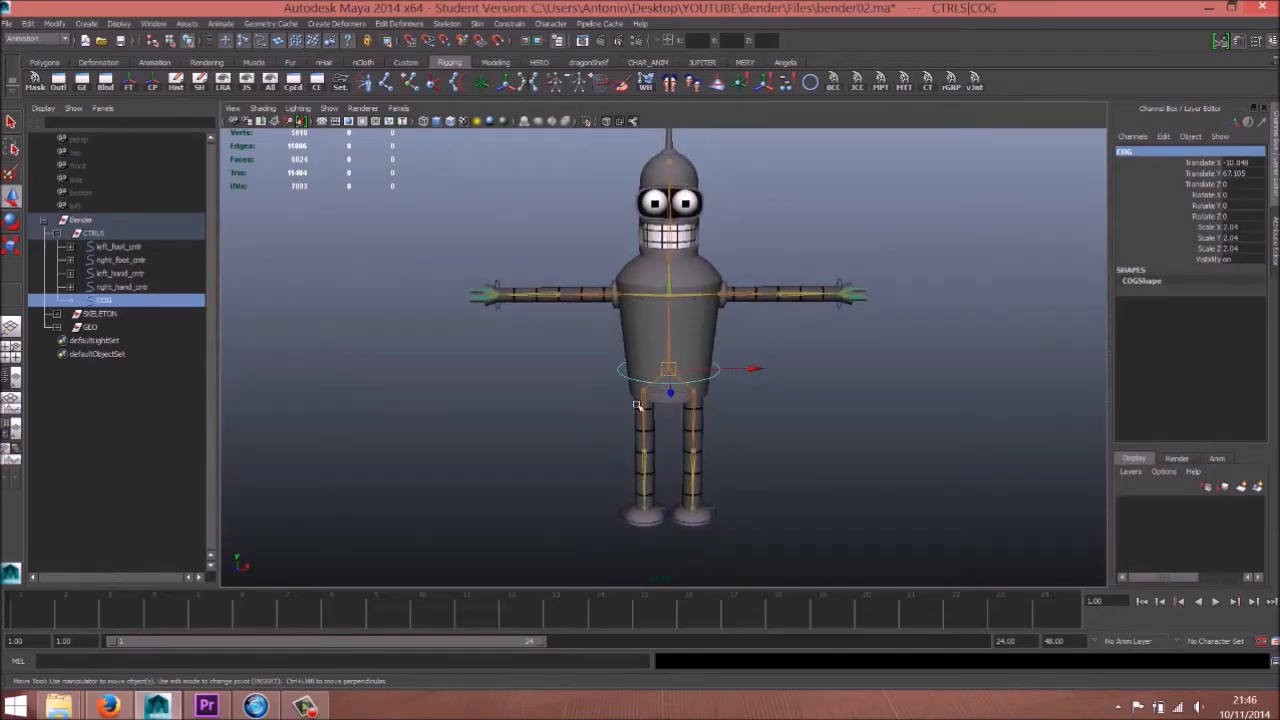
scroll(640, 400, "up", 3)
scroll(650, 385, "up", 1)
scroll(675, 380, "down", 1)
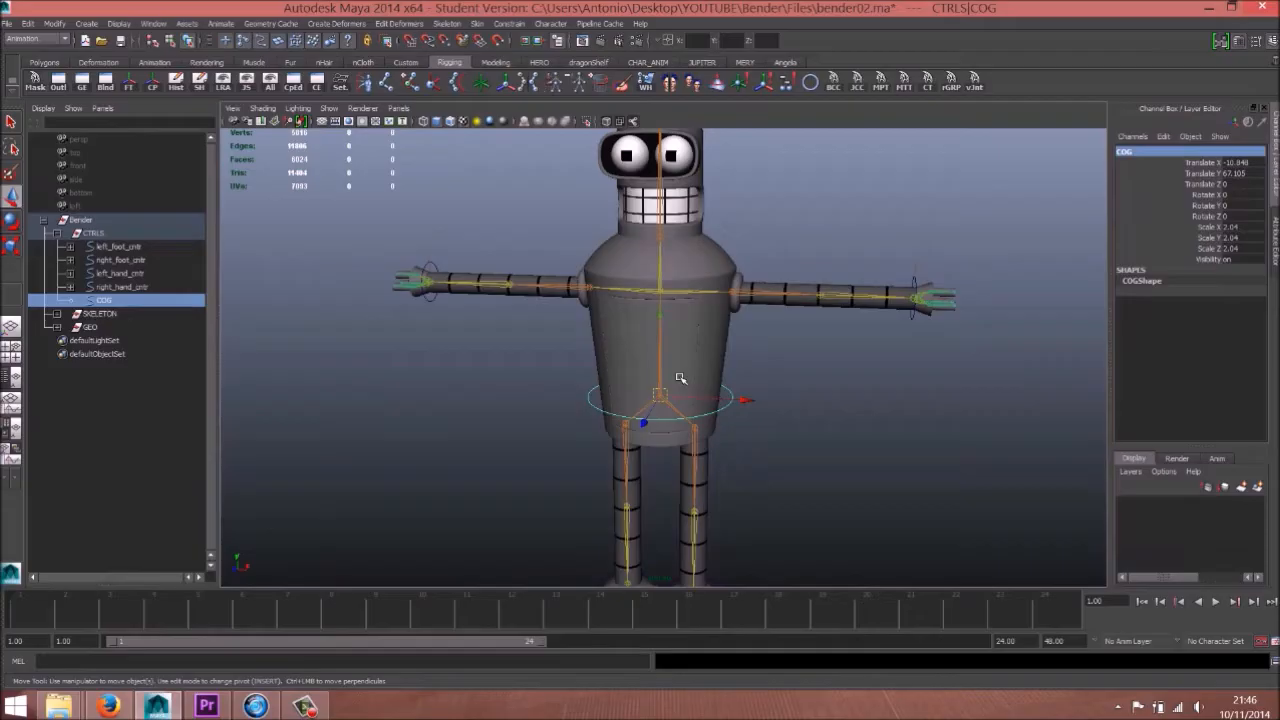
Step: Duplicate the COG circle, raise the copy to the neck at about Translate Y 114.48, and rename it head_ctrl
key("ctrl+d")
left_click_drag(661, 315, 261, 185)
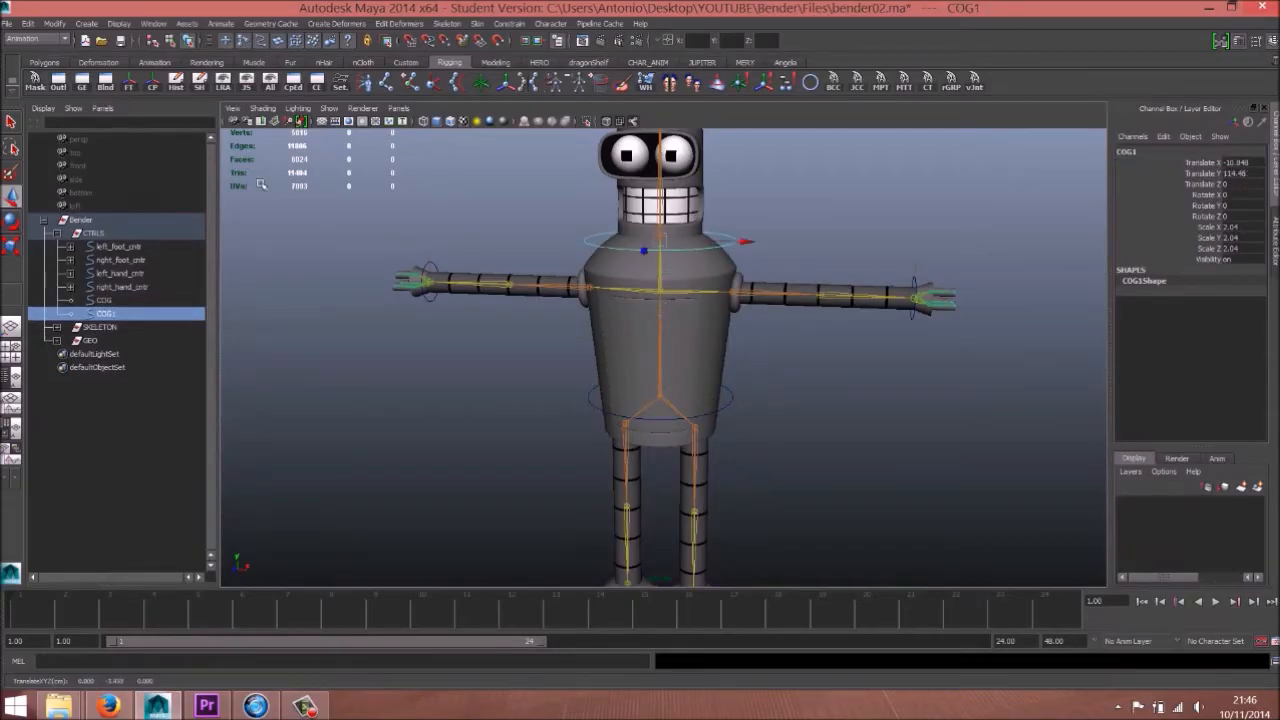
double_click(123, 315)
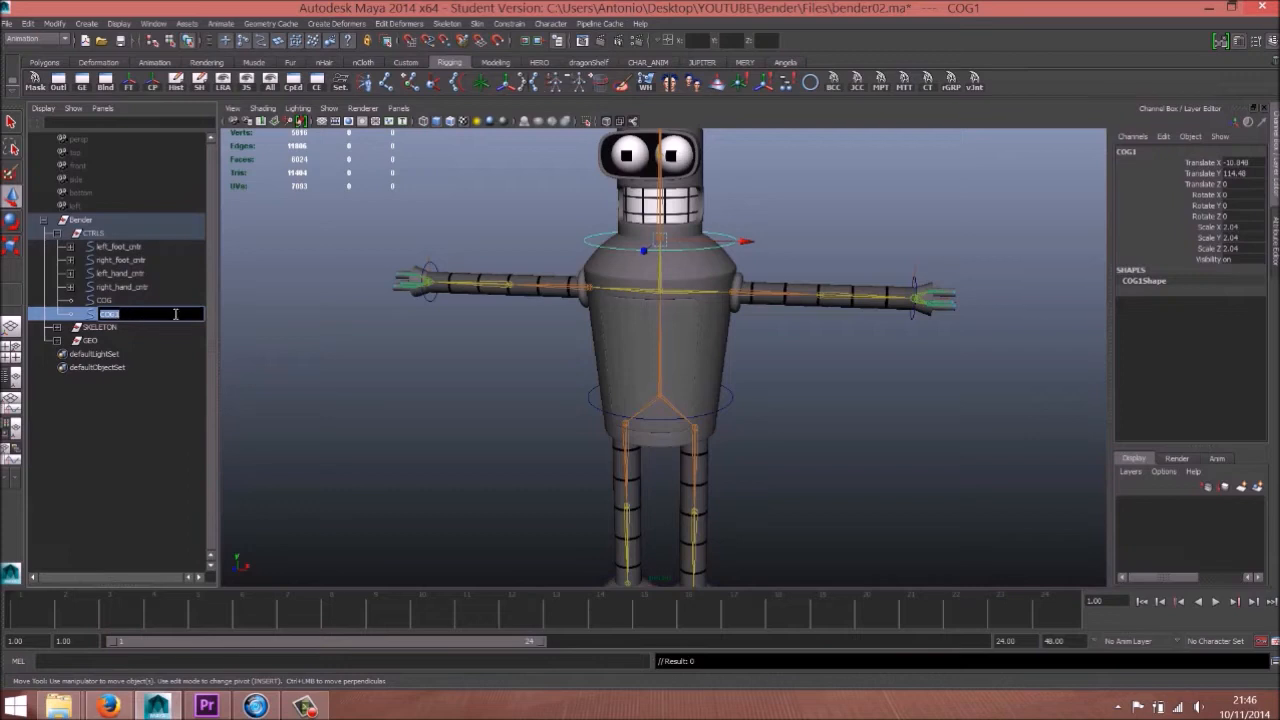
type("head_ctrl")
key("Return")
Step: Snap head_ctrl onto the neck joint, at about Translate Y 114.85, and scale it uniformly to about 1.575
key("f")
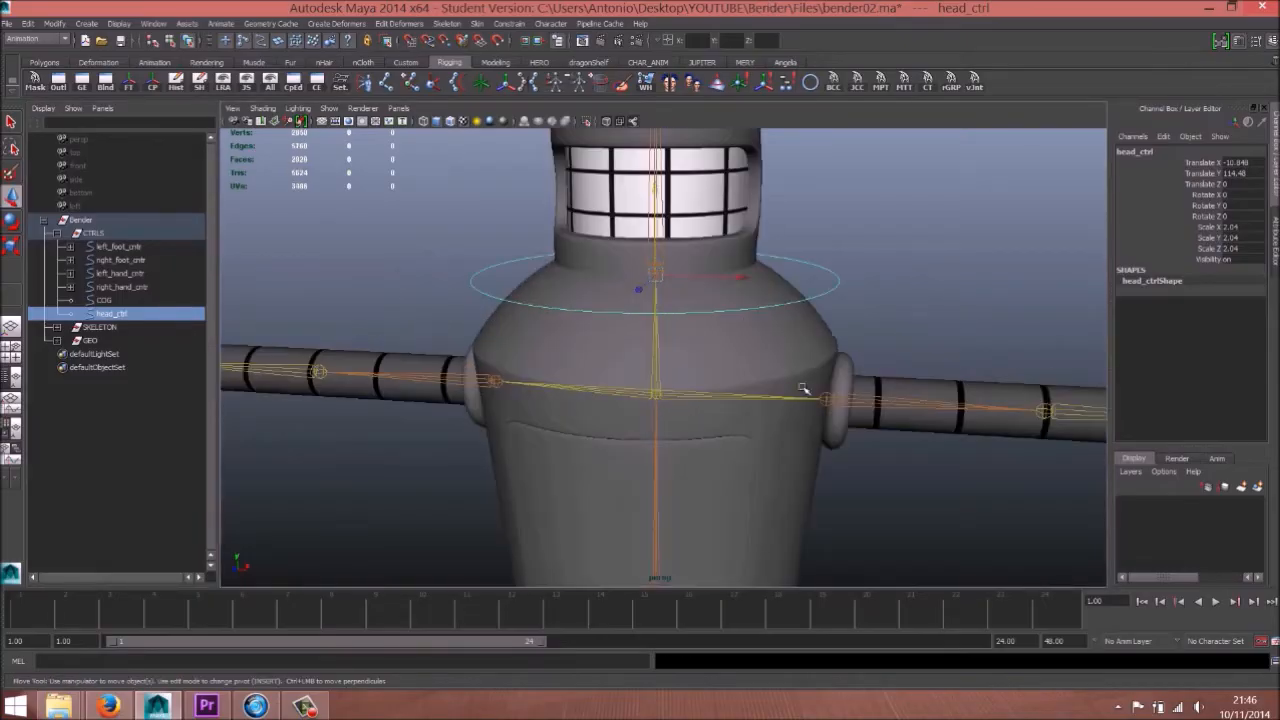
middle_click_drag(723, 298, 720, 394, "alt")
key("v")
left_click_drag(654, 367, 591, 367)
key("r")
key("w")
right_click_drag(805, 390, 691, 391, "alt")
middle_click_drag(691, 391, 671, 230, "alt")
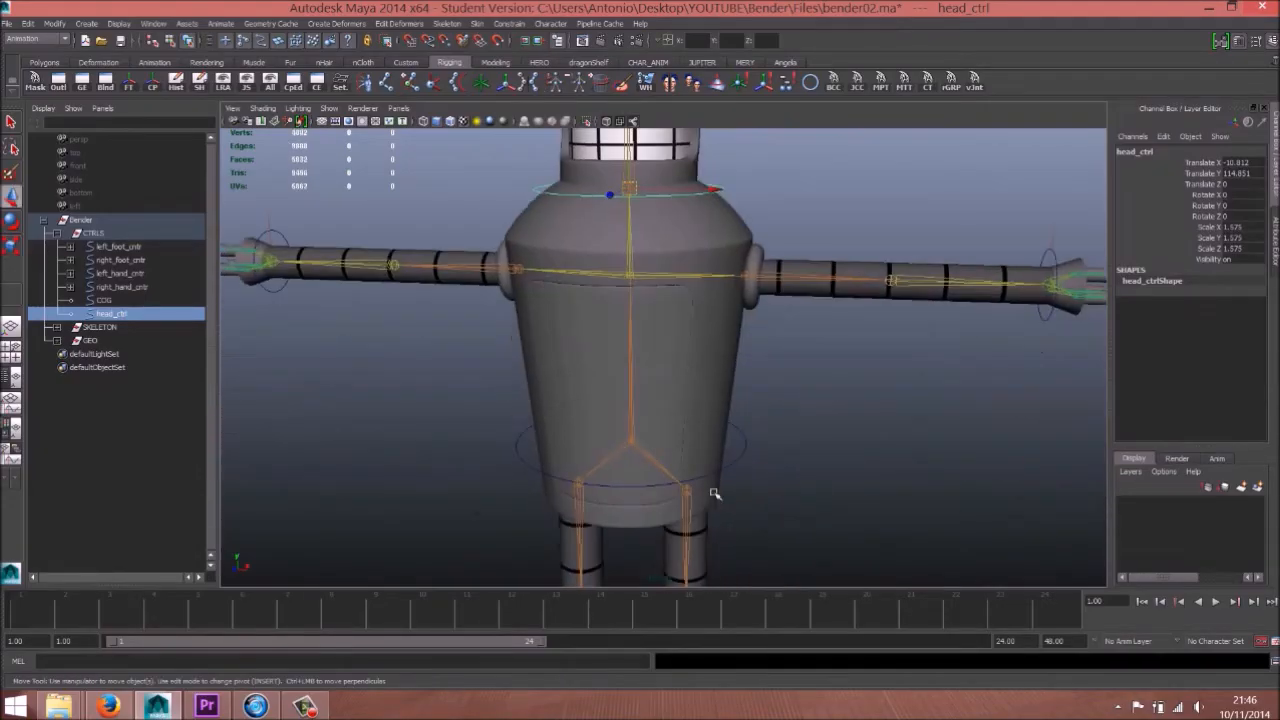
Step: Inspect the head, body and foot control circles around the character from several angles
middle_click_drag(714, 471, 694, 178, "alt")
middle_click_drag(734, 426, 721, 296, "alt")
left_click(703, 393)
left_click_drag(663, 420, 823, 387, "alt")
right_click_drag(823, 387, 700, 378, "alt")
middle_click_drag(691, 280, 664, 360, "alt")
middle_click_drag(725, 356, 719, 534, "alt")
mouse_move(831, 350)
left_mouse_down("alt")
mouse_move(803, 357)
mouse_move(816, 356)
left_mouse_up("alt")
middle_click_drag(689, 429, 746, 388, "alt")
left_click(690, 222)
left_click_drag(665, 250, 703, 258, "alt")
middle_click_drag(727, 345, 745, 145, "alt")
right_click_drag(605, 426, 814, 440, "alt")
left_click_drag(775, 449, 686, 449, "alt")
Step: Move the pivot of left_foot_cntr up onto the left ankle joint
left_click(806, 457)
right_click_drag(686, 449, 789, 491, "alt")
left_click_drag(789, 491, 750, 474, "alt")
middle_click_drag(750, 474, 697, 377, "alt")
left_click_drag(697, 377, 843, 417, "alt")
right_click_drag(843, 417, 715, 400, "alt")
middle_click_drag(678, 424, 646, 411, "alt")
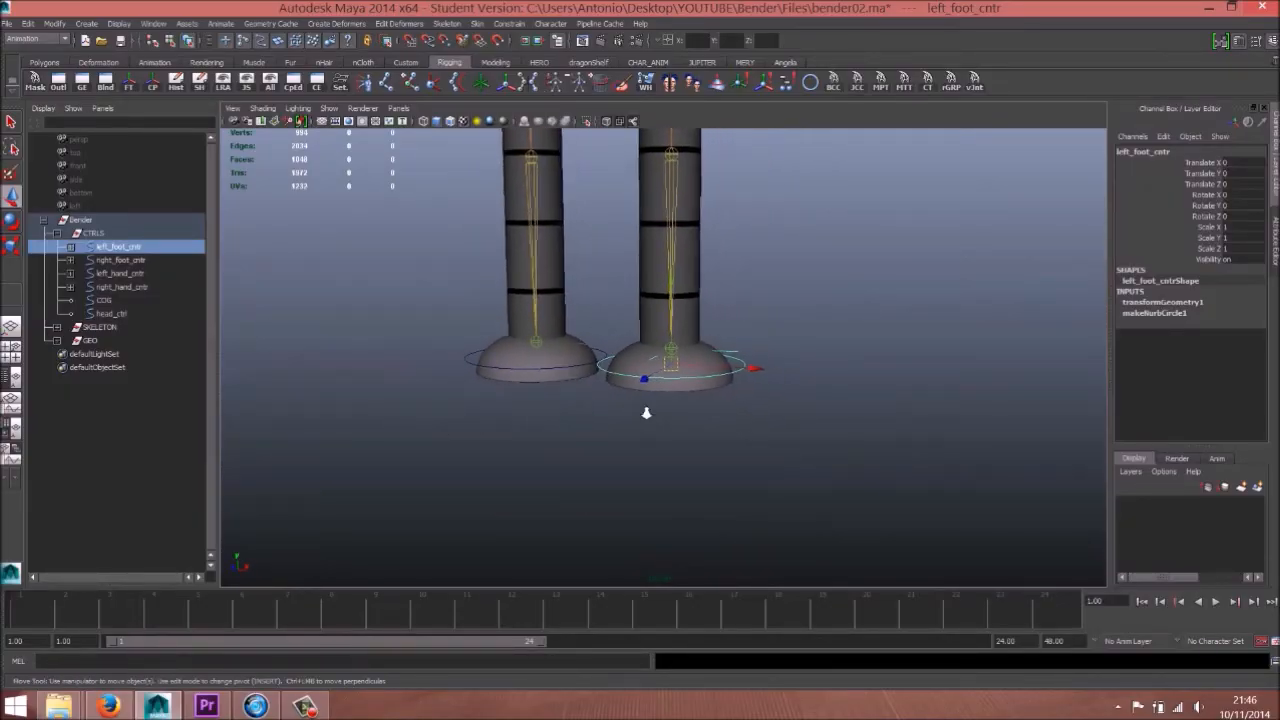
right_click_drag(646, 411, 883, 428, "alt")
left_click_drag(666, 383, 783, 420, "alt")
right_click_drag(783, 420, 850, 436, "alt")
left_click_drag(738, 413, 693, 404, "alt")
left_click_drag(779, 417, 811, 369, "alt")
right_click_drag(715, 348, 726, 334, "alt")
middle_click_drag(726, 334, 677, 371, "alt")
right_click_drag(677, 371, 934, 390, "alt")
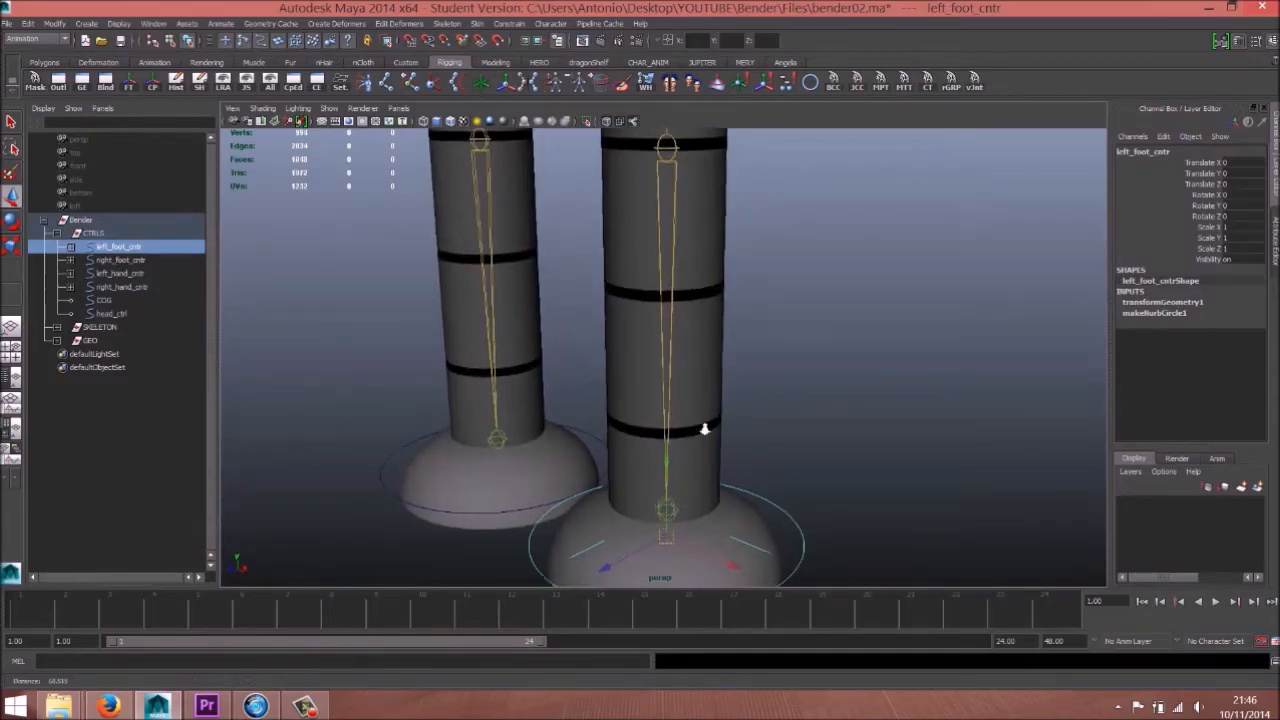
right_click_drag(654, 434, 727, 437, "alt")
key("Insert")
mouse_move(673, 540)
left_mouse_down()
mouse_move(666, 556)
mouse_move(666, 514)
left_mouse_up()
key("Insert")
right_click_drag(814, 506, 730, 449, "alt")
middle_click_drag(730, 449, 738, 362, "alt")
right_click_drag(738, 362, 826, 426, "alt")
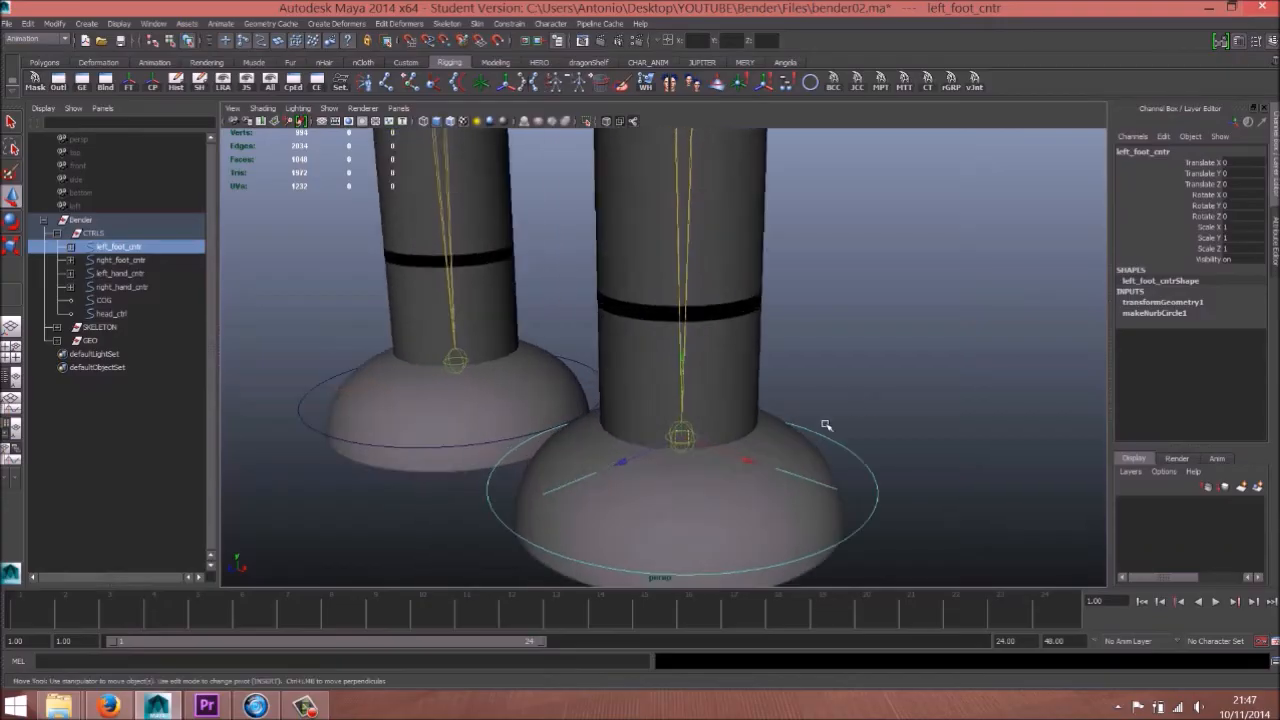
Step: Move the pivot of right_foot_cntr up onto the right ankle joint
left_click_drag(537, 443, 514, 449, "alt")
right_click_drag(514, 449, 557, 406, "alt")
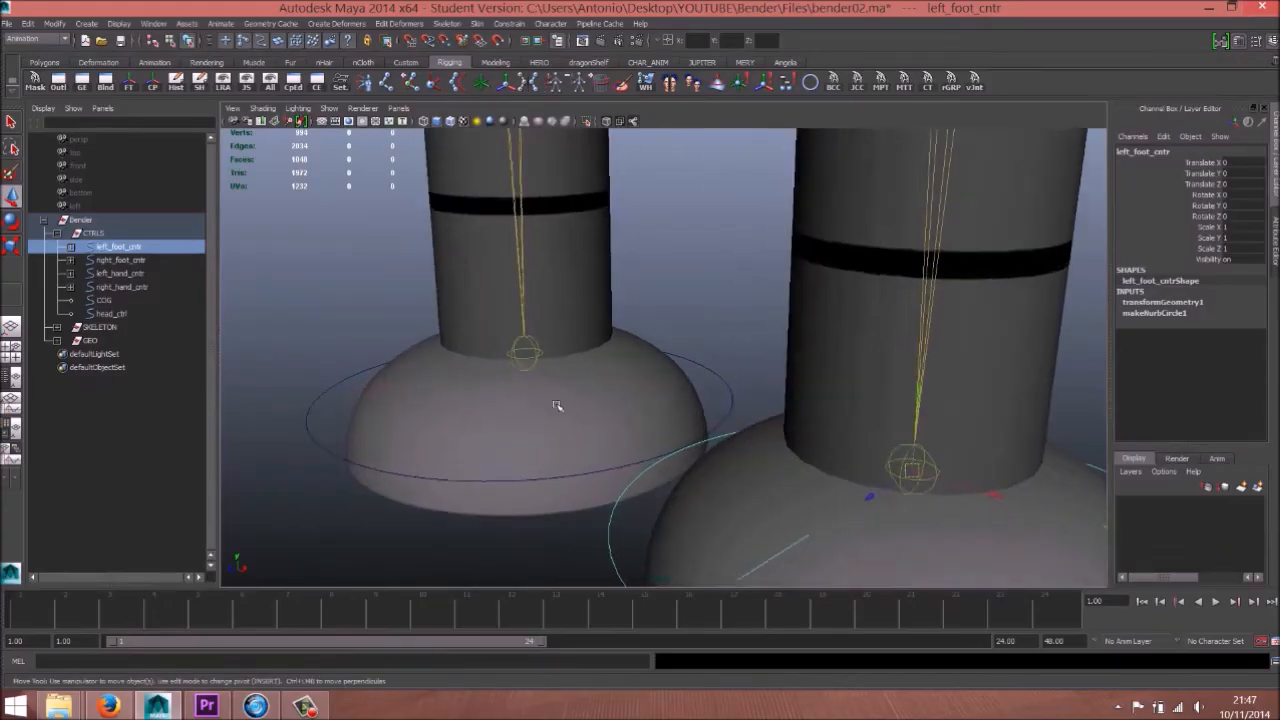
left_click(531, 480)
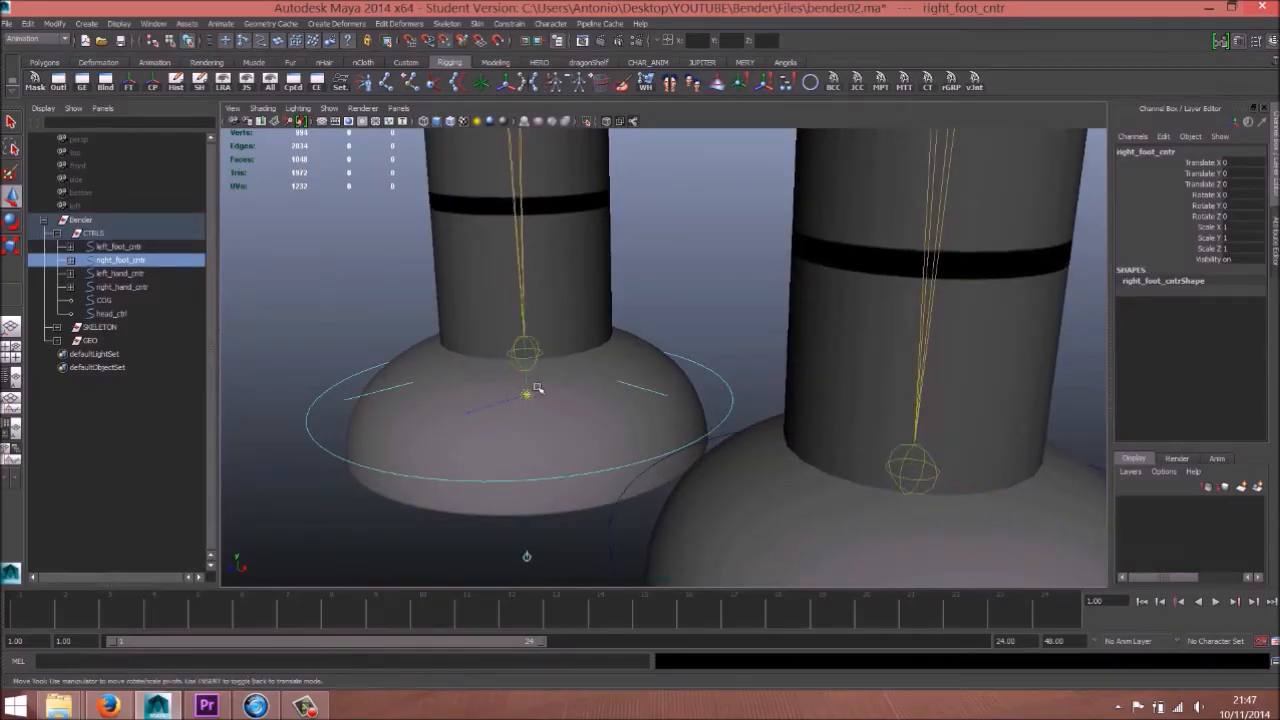
left_click_drag(527, 393, 524, 354)
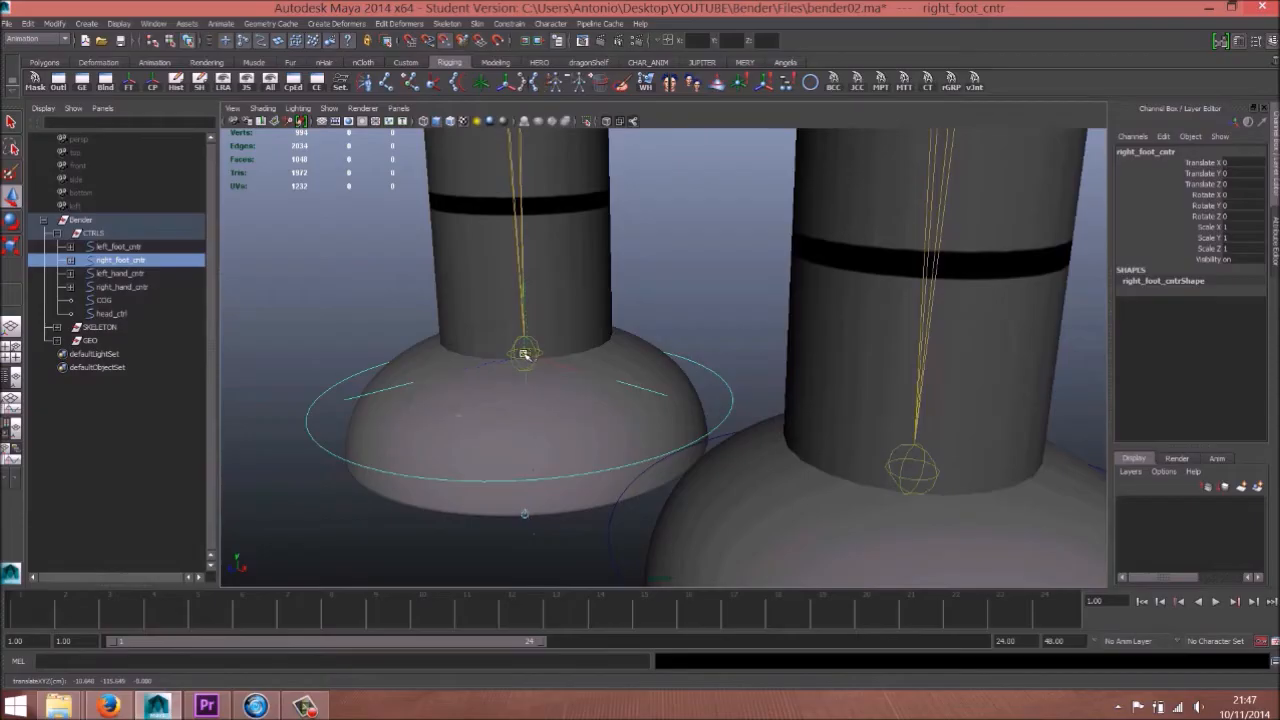
right_click_drag(863, 399, 512, 367, "alt")
left_click_drag(681, 484, 692, 480, "alt")
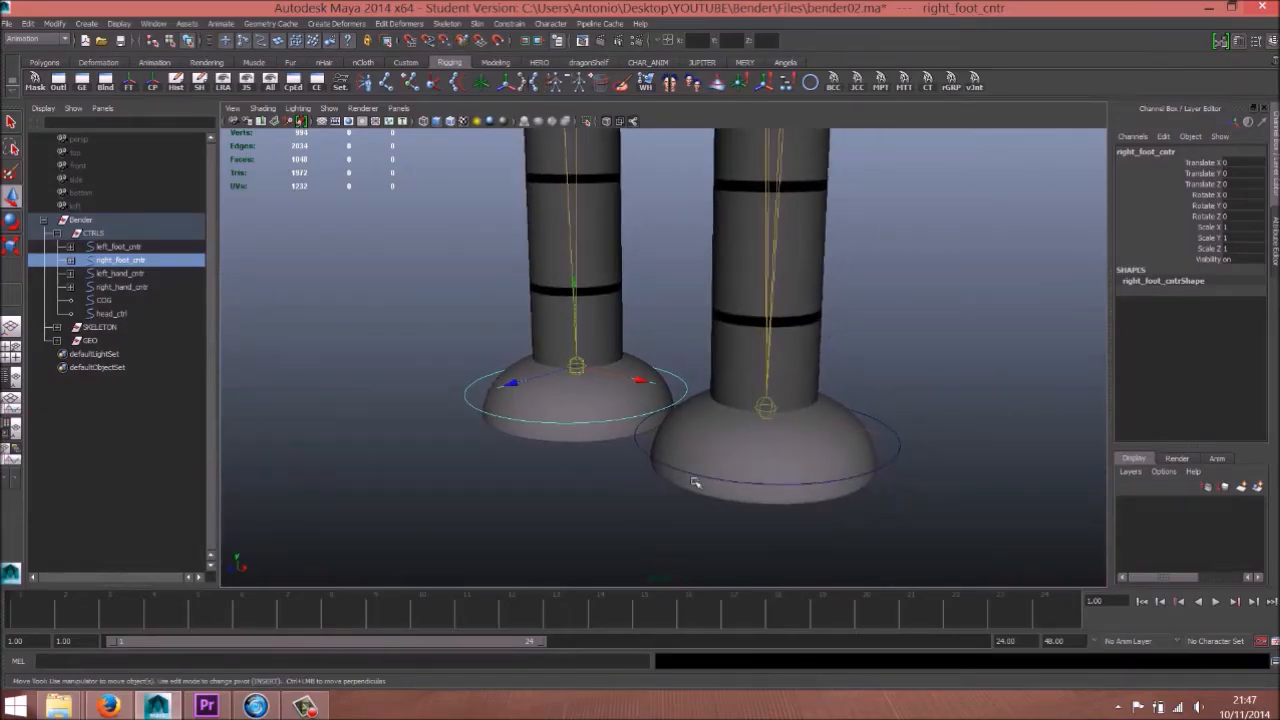
left_click(919, 457)
Step: Turn off the X-ray joint display in the viewport so only the geometry and control circles show
right_click_drag(919, 457, 751, 371, "alt")
left_click(774, 405)
left_click_drag(754, 426, 734, 424, "alt")
right_click_drag(840, 310, 700, 160, "alt")
middle_click_drag(620, 140, 606, 254, "alt")
right_click_drag(680, 290, 608, 254, "alt")
middle_click_drag(608, 254, 589, 383, "alt")
left_click_drag(589, 383, 655, 378, "alt")
middle_click_drag(674, 274, 689, 374, "alt")
mouse_move(689, 374)
right_mouse_down("alt")
mouse_move(662, 399)
mouse_move(691, 397)
right_mouse_up("alt")
key("w")
left_click(633, 122)
mouse_move(708, 322)
left_mouse_down("alt")
mouse_move(626, 337)
mouse_move(502, 323)
mouse_move(505, 290)
mouse_move(627, 294)
mouse_move(716, 331)
left_mouse_up("alt")
mouse_move(689, 480)
left_mouse_down("alt")
mouse_move(733, 431)
mouse_move(682, 457)
left_mouse_up("alt")
left_click(748, 408)
Step: Examine the default-coloured control circles on the body, hands and feet and the viewport's object display options
middle_click_drag(658, 468, 634, 383, "alt")
right_click_drag(634, 383, 706, 414, "alt")
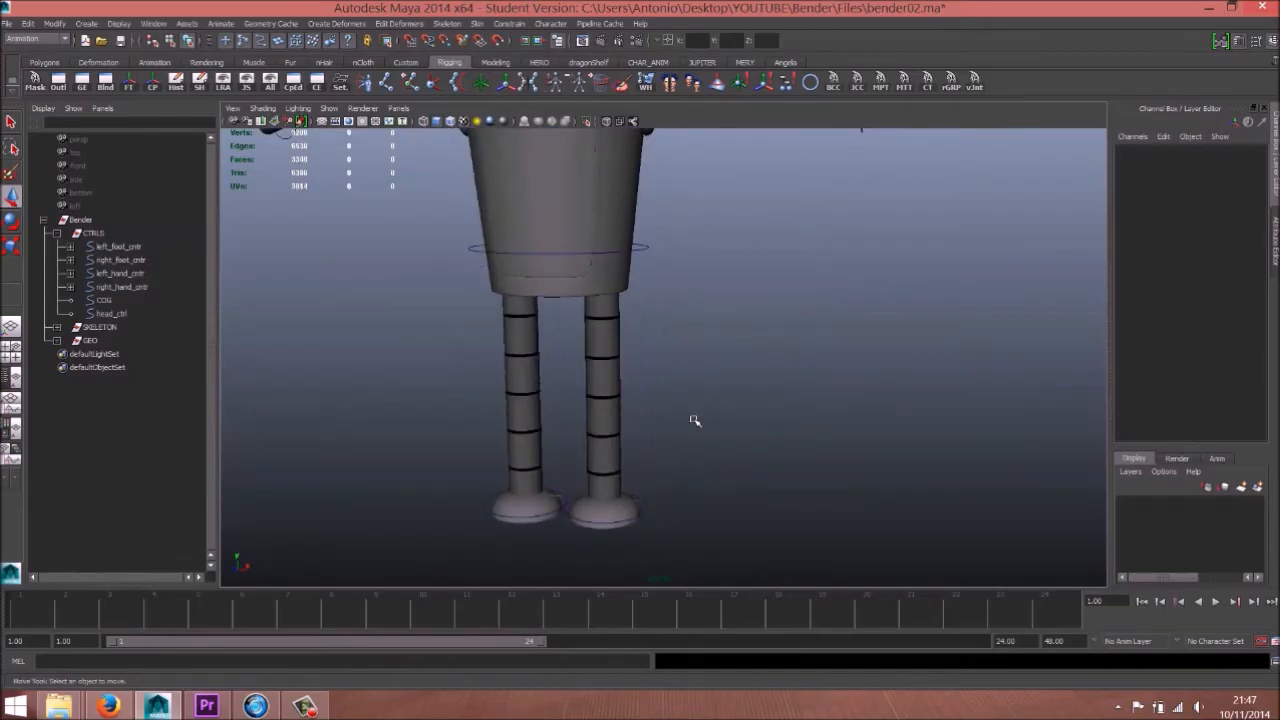
middle_click_drag(630, 295, 684, 287, "alt")
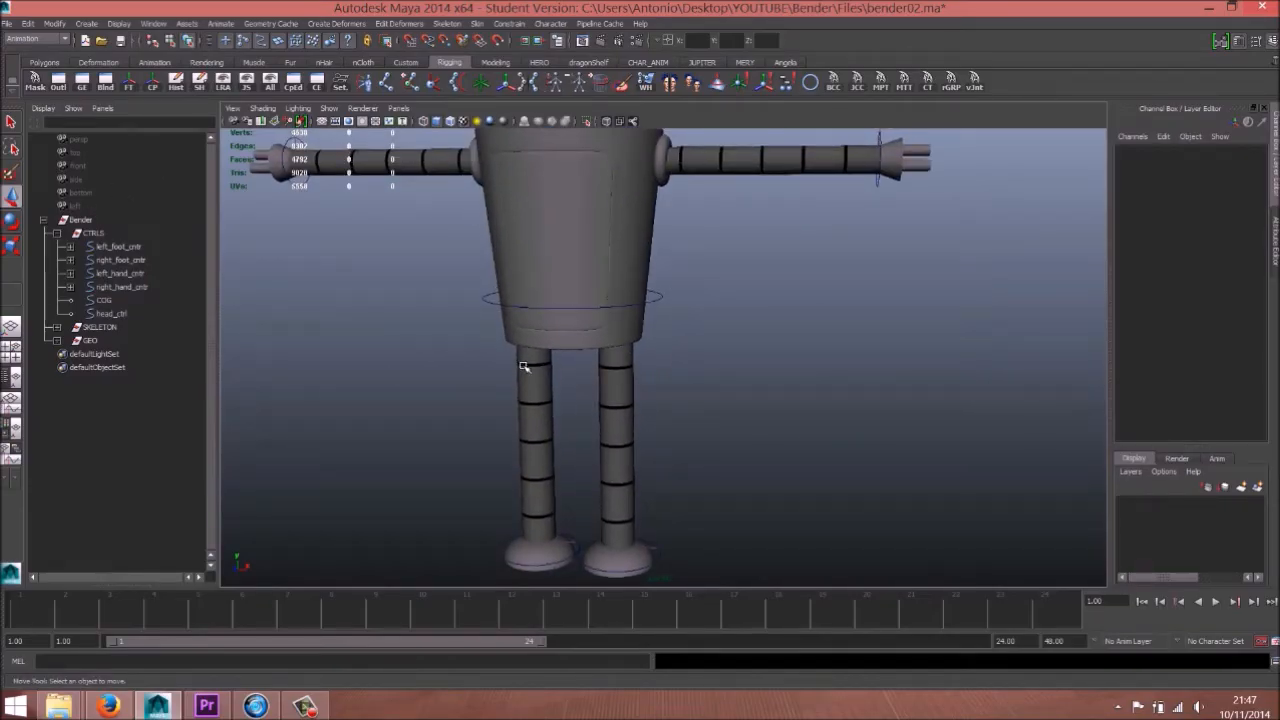
left_click_drag(696, 346, 689, 343, "alt")
middle_click_drag(653, 284, 661, 307, "alt")
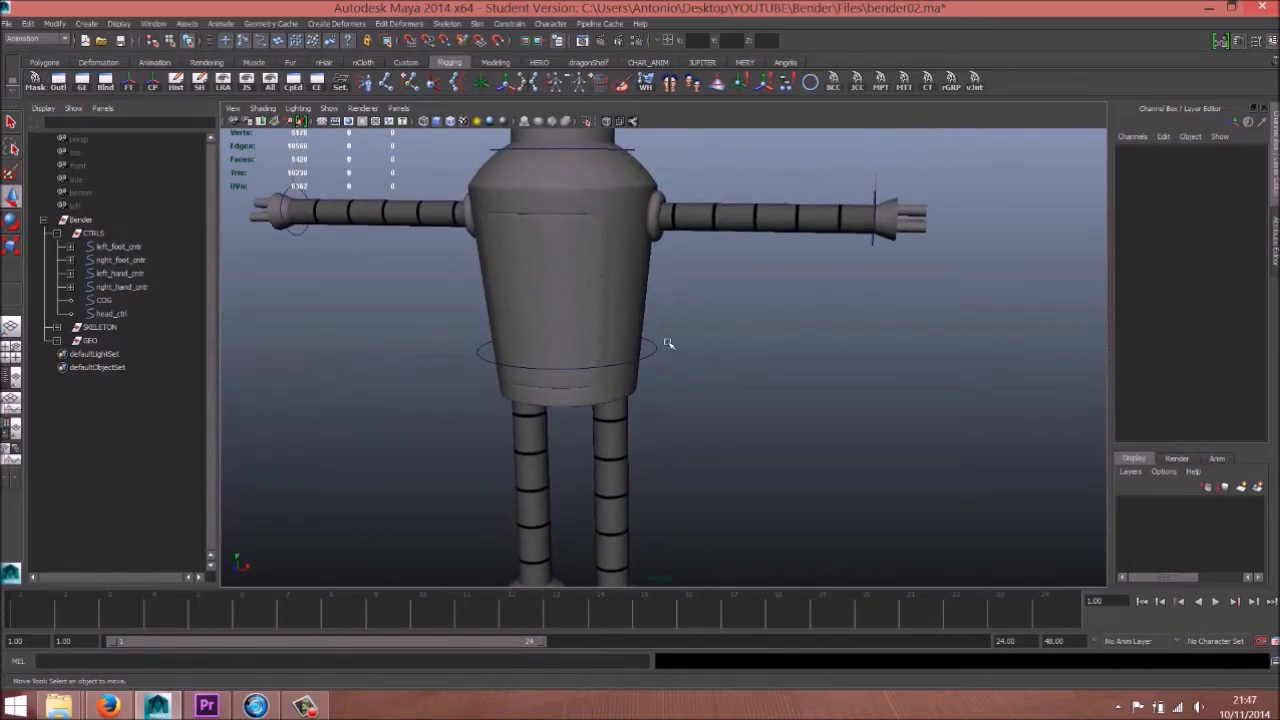
left_click_drag(759, 253, 709, 346, "alt")
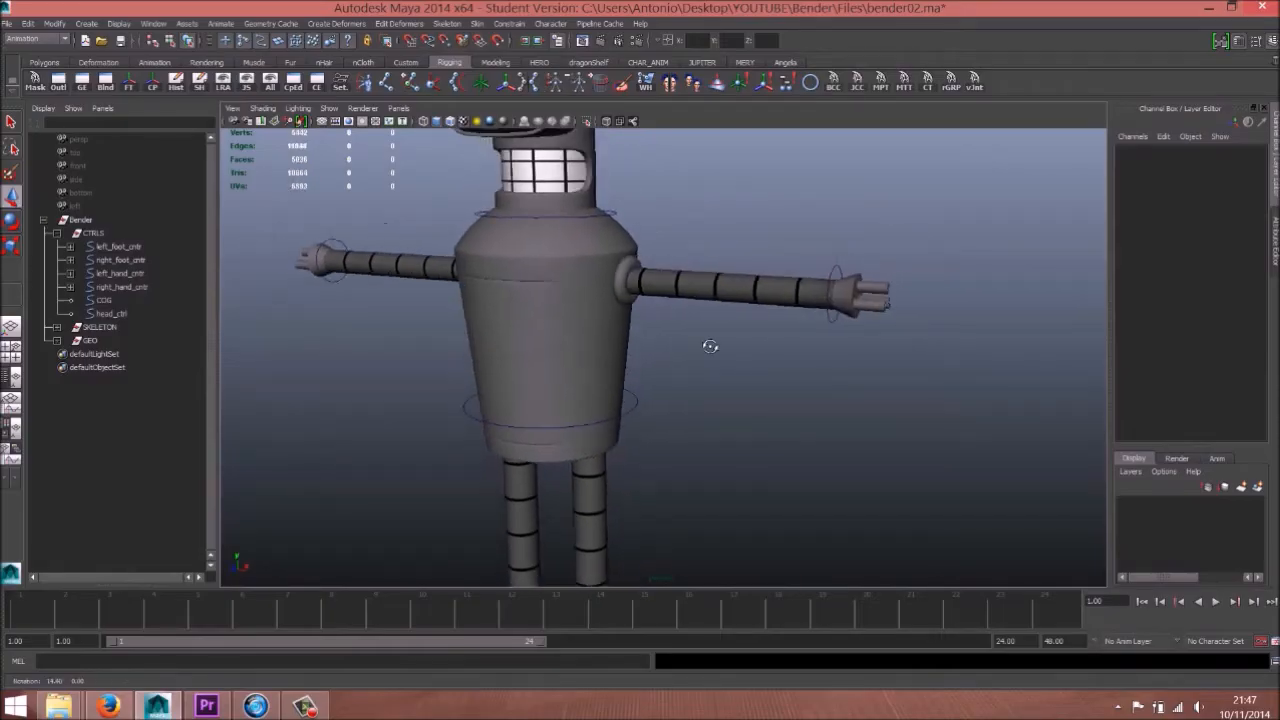
left_click(370, 108)
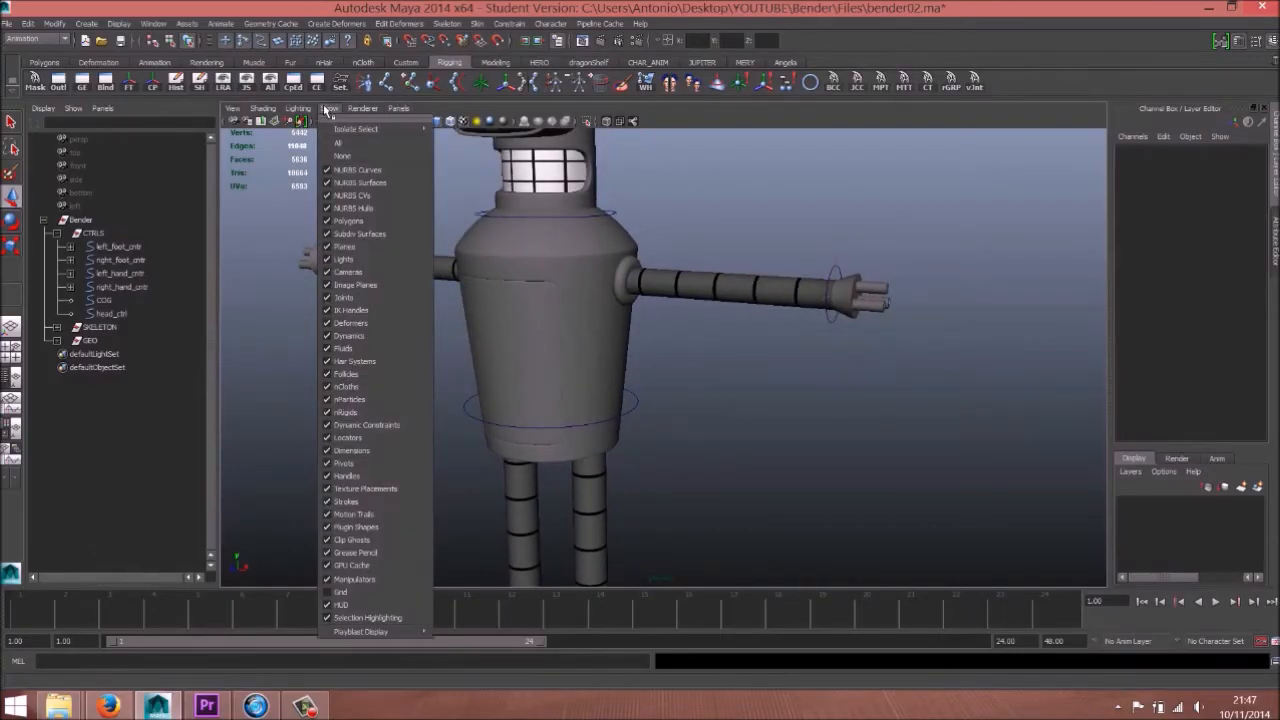
left_click(334, 110)
middle_click_drag(698, 459, 677, 326, "alt")
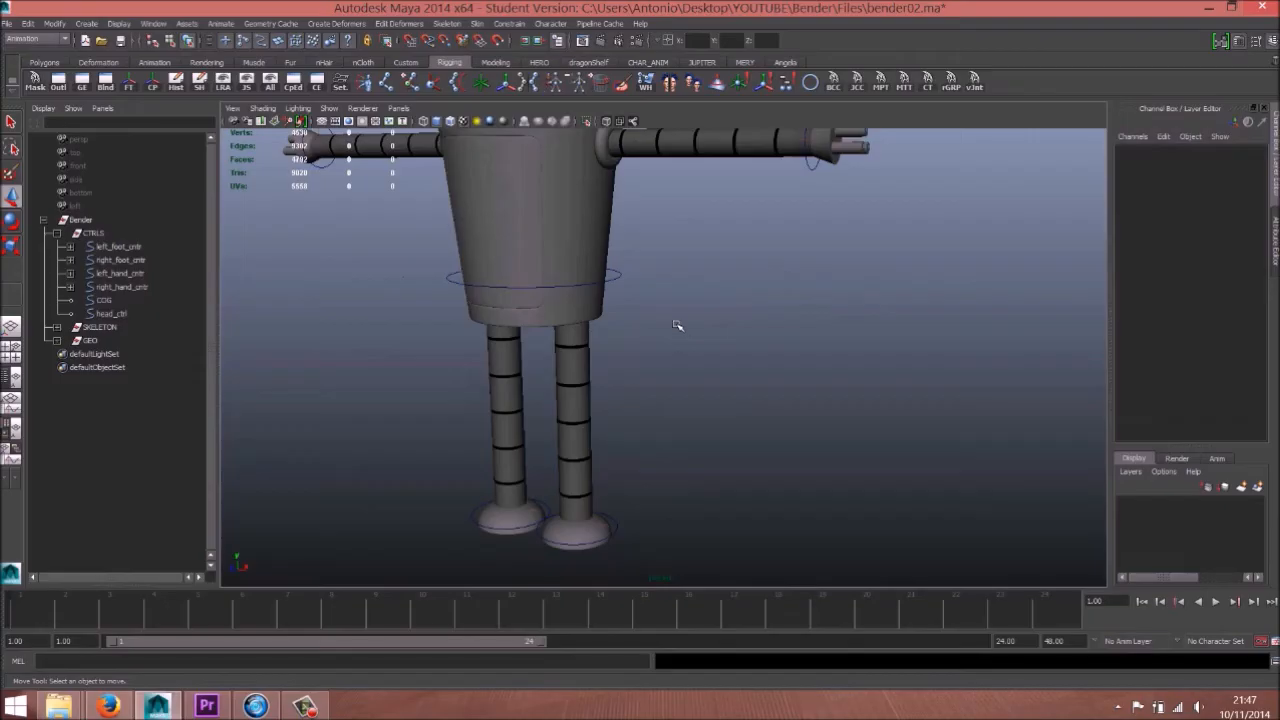
Step: Enable drawing overrides on the COG circle's shape and give it an orange-red override colour
left_click(616, 276)
key("ctrl+a")
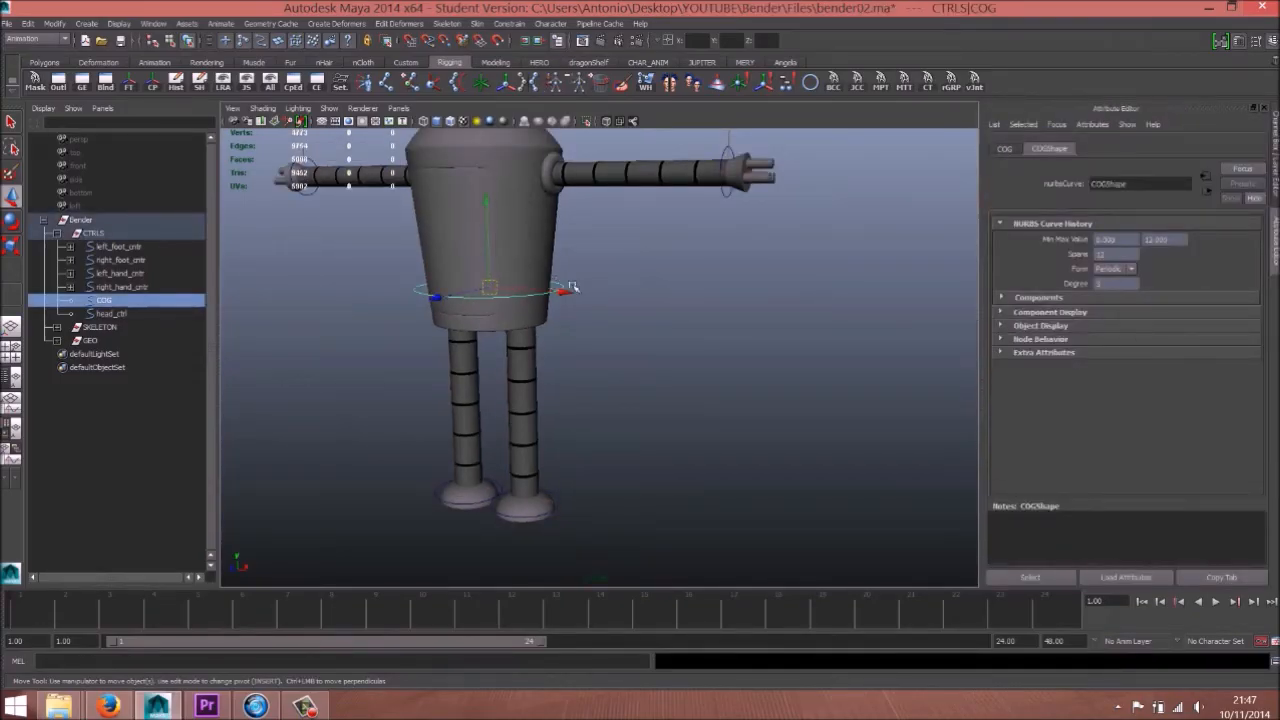
left_click(1005, 149)
left_click(1049, 148)
left_click(1037, 326)
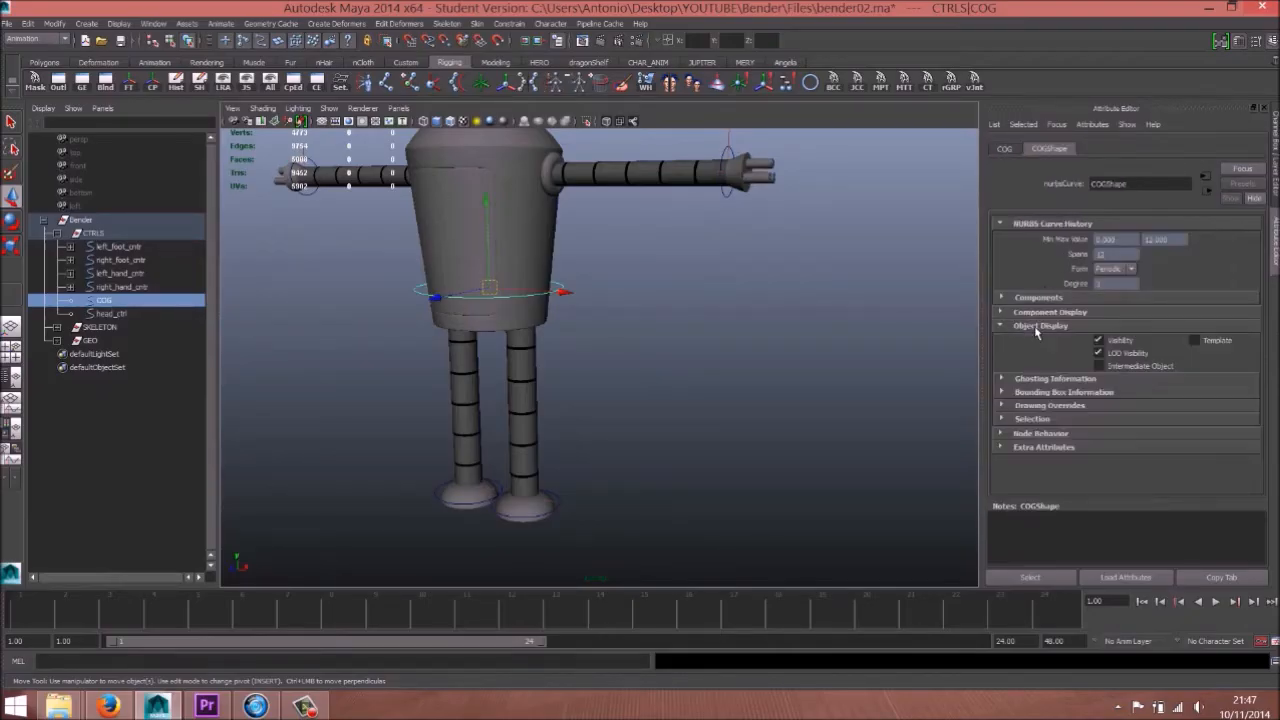
left_click(1023, 408)
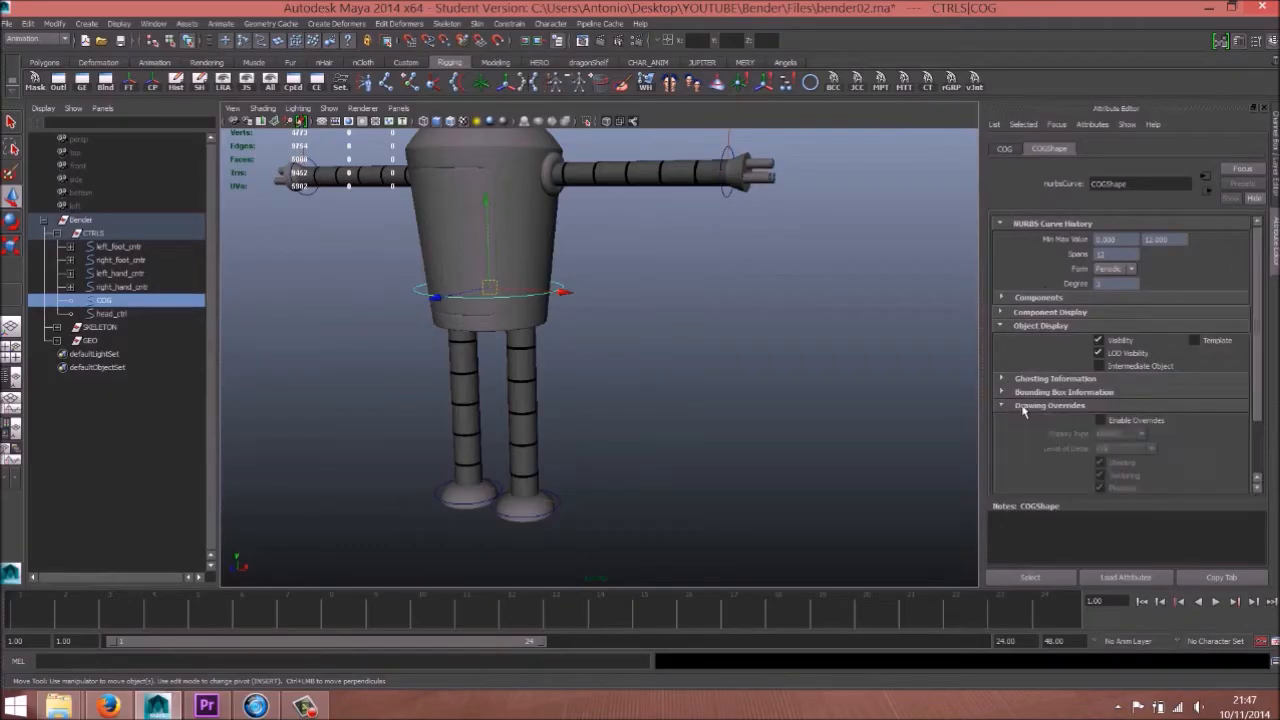
left_click_drag(1256, 372, 1255, 451)
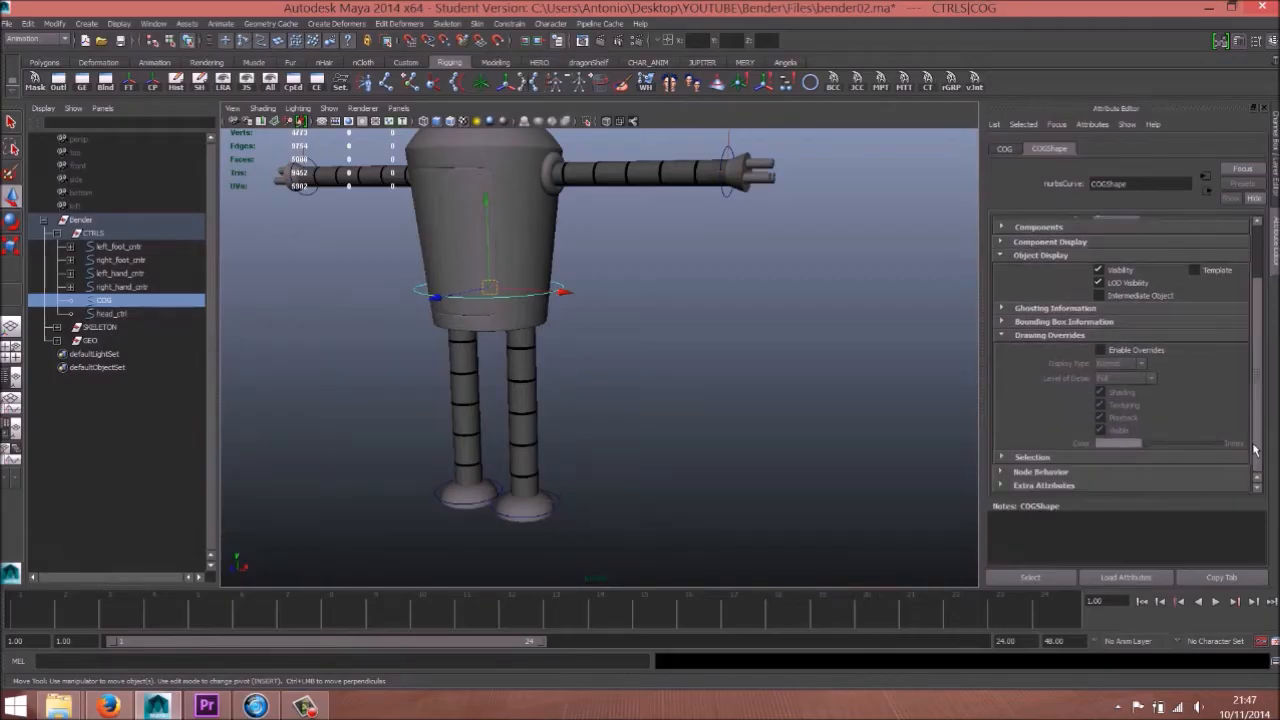
left_click(1101, 351)
left_click_drag(1147, 443, 1176, 446)
Step: Change the COG circle's override colour to yellow
mouse_move(637, 331)
left_mouse_down("alt")
mouse_move(671, 334)
mouse_move(640, 333)
left_mouse_up("alt")
right_click_drag(500, 330, 548, 329, "alt")
left_click_drag(548, 329, 657, 334, "alt")
right_click_drag(657, 334, 596, 316, "alt")
scroll(452, 355, "up", 2)
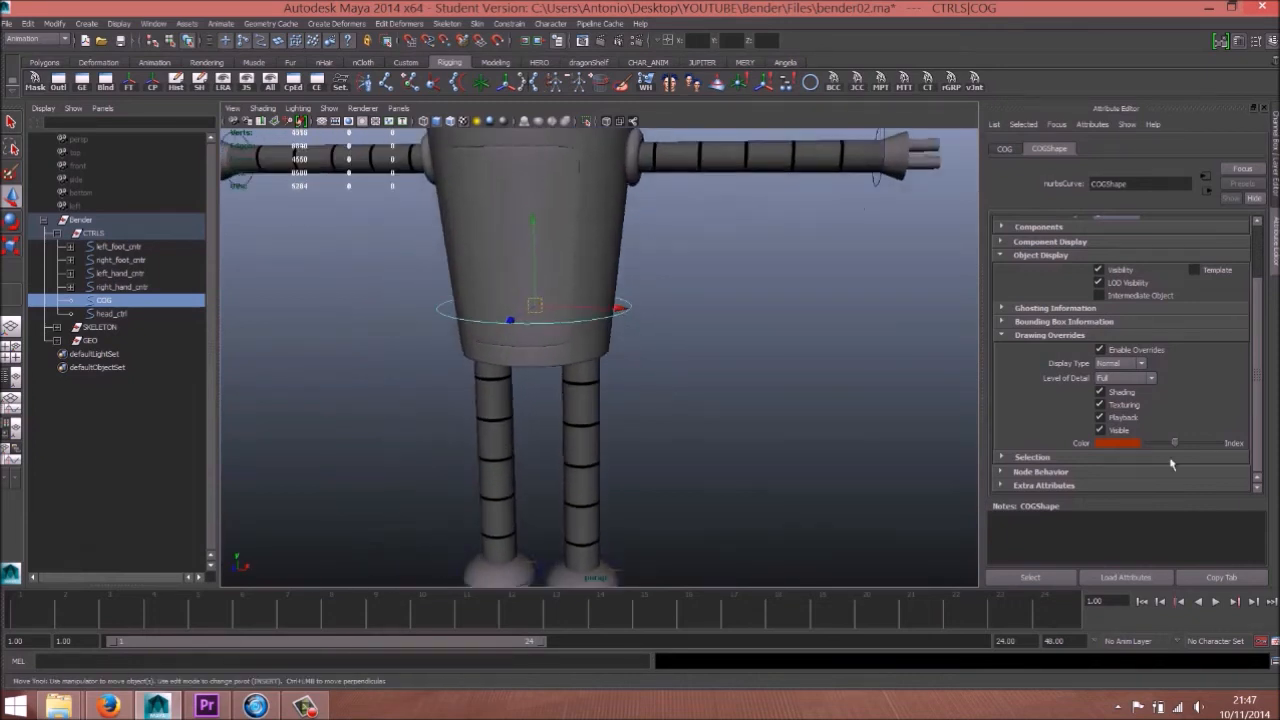
mouse_move(1175, 446)
left_mouse_down()
mouse_move(1153, 446)
mouse_move(1190, 447)
left_mouse_up()
left_click(748, 420)
Step: Enable drawing overrides on the left_foot_cntr shape and set its colour to red
middle_click_drag(666, 446, 669, 323, "alt")
left_click(636, 439)
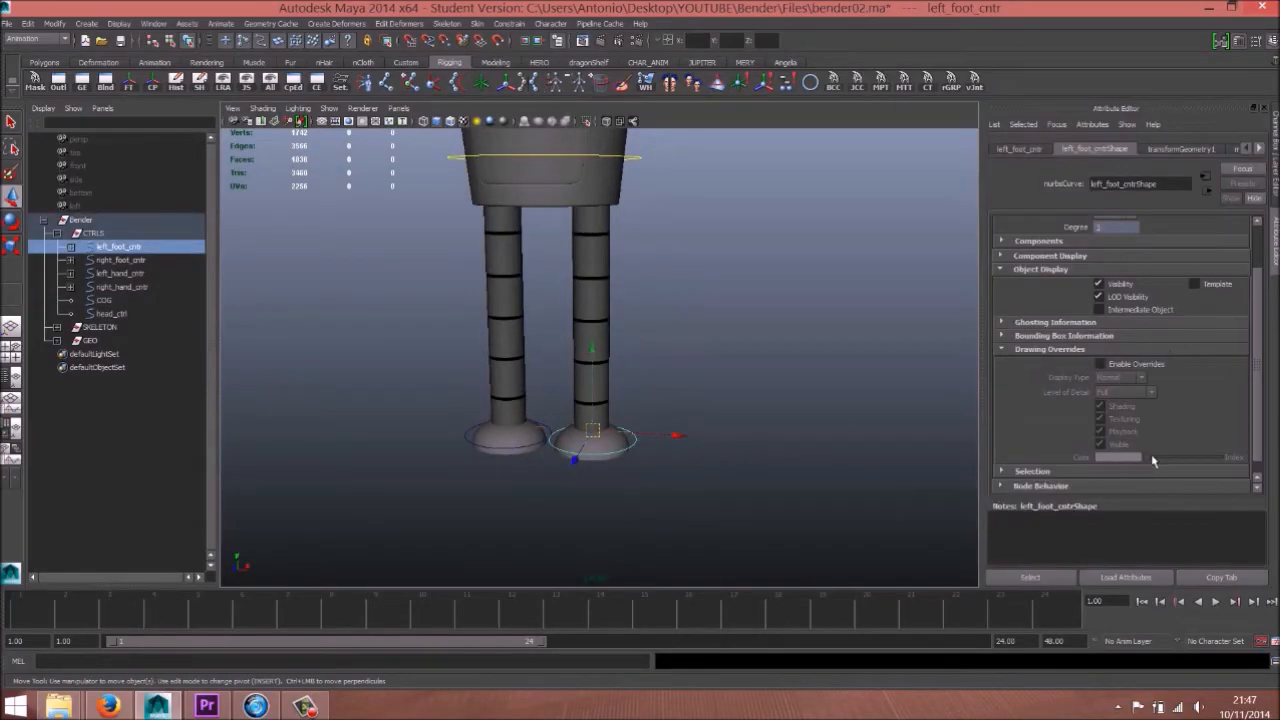
left_click(1101, 365)
left_click_drag(1148, 458, 1177, 459)
left_click(690, 432)
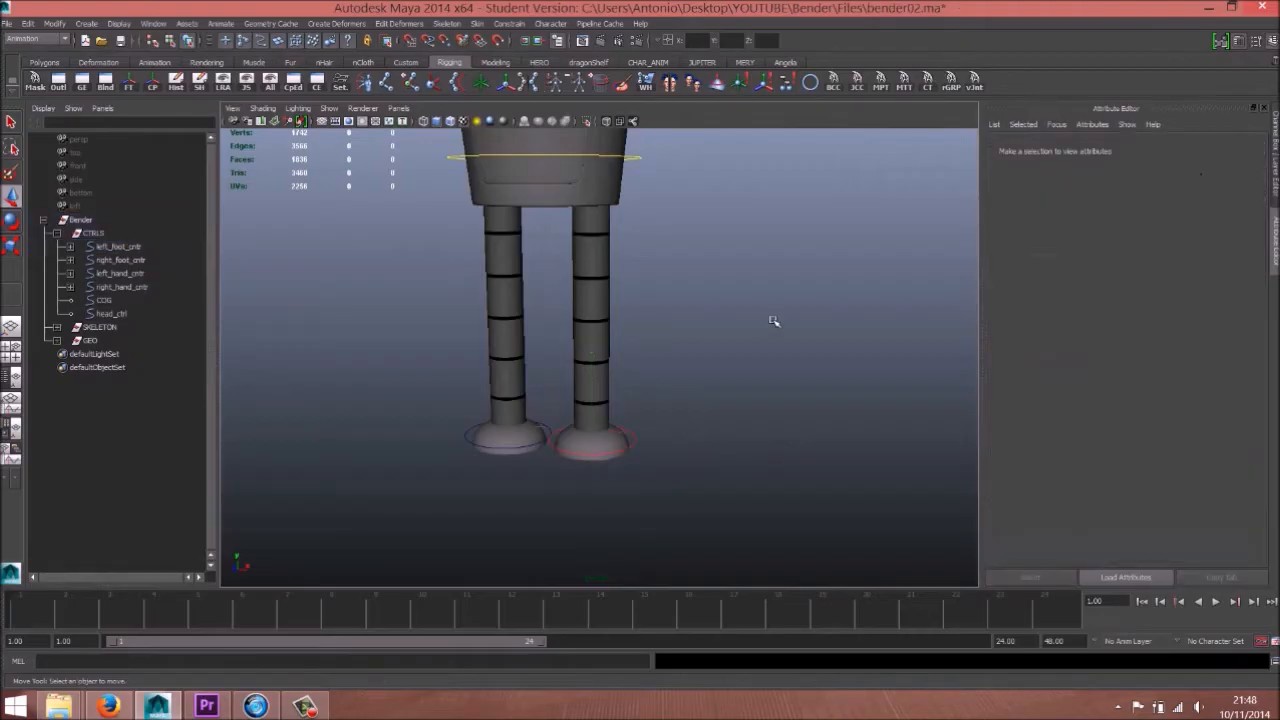
Step: Enable drawing overrides on the left_hand_cntr shape and set its colour to red
middle_click_drag(586, 272, 563, 386, "alt")
right_click_drag(563, 386, 480, 386, "alt")
middle_click_drag(708, 300, 671, 383, "alt")
right_click_drag(671, 383, 740, 356, "alt")
mouse_move(740, 356)
left_mouse_down("alt")
mouse_move(717, 351)
mouse_move(762, 364)
left_mouse_up("alt")
left_click(758, 344)
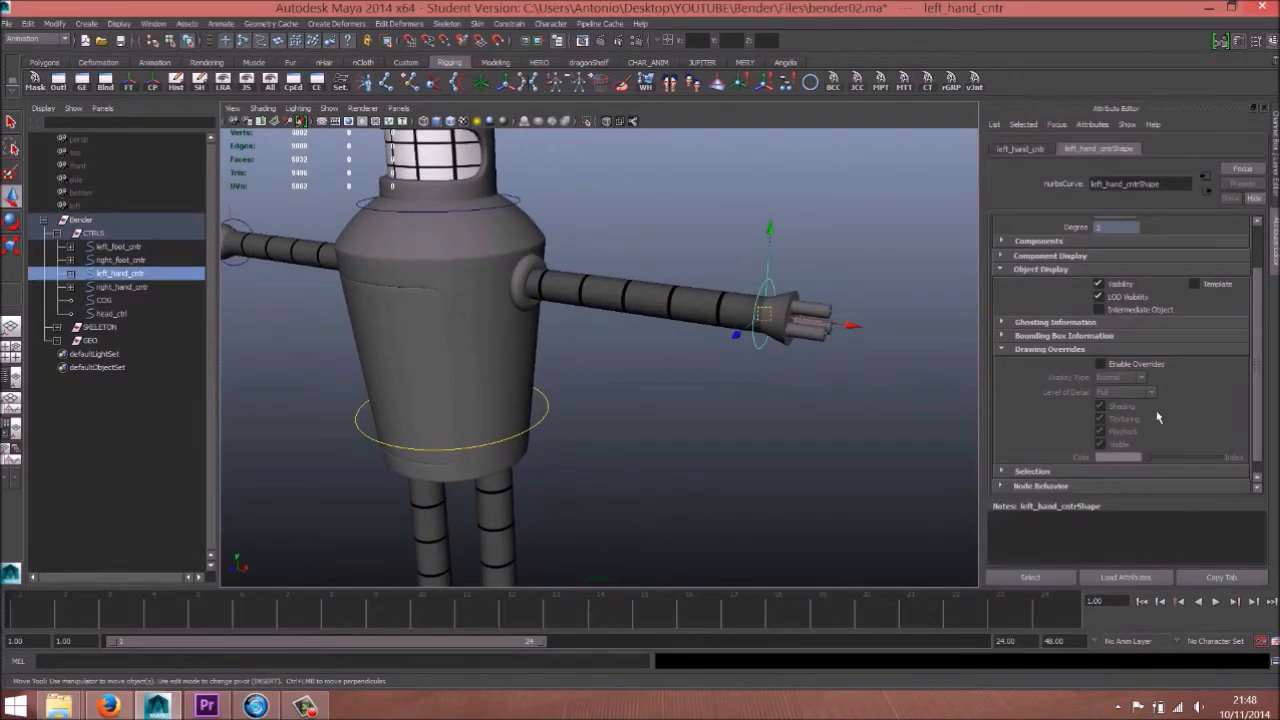
left_click(1100, 364)
left_click_drag(1150, 458, 1176, 459)
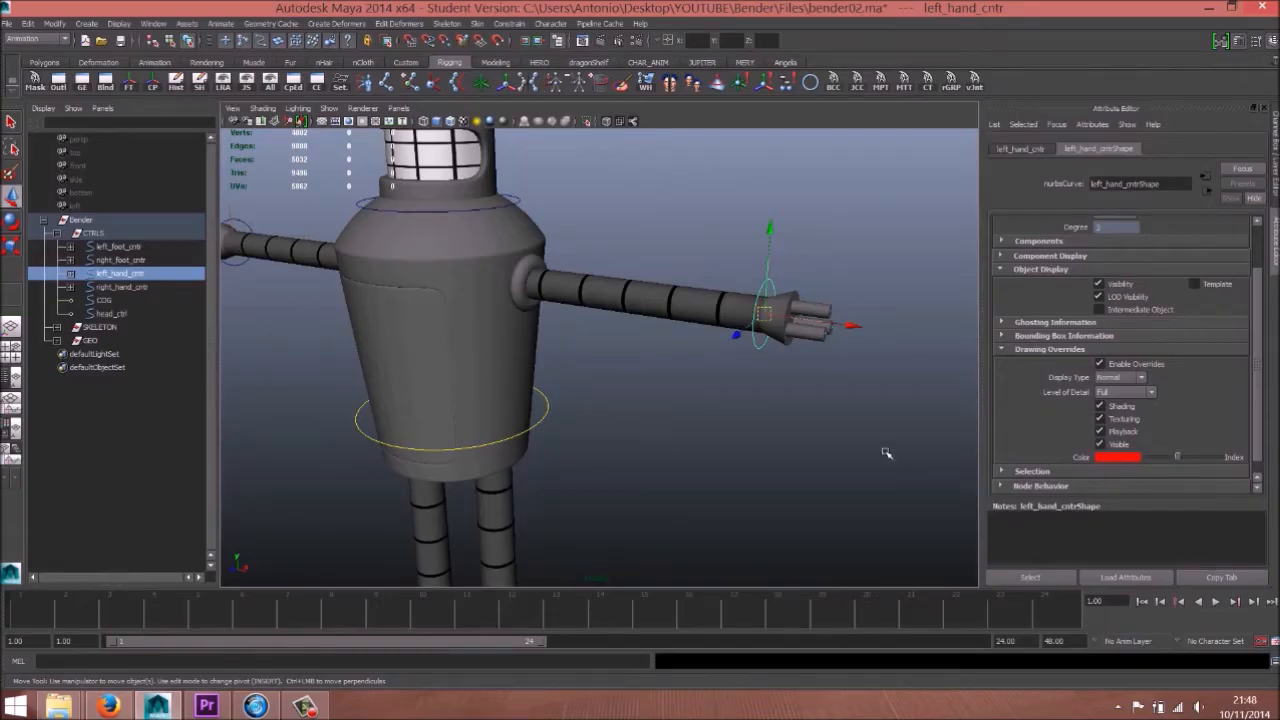
Step: Enable drawing overrides on the head_ctrl shape and set its colour to yellow
right_click_drag(886, 453, 645, 423, "alt")
middle_click_drag(679, 405, 697, 378, "alt")
left_click(680, 404)
left_click_drag(603, 394, 530, 362, "alt")
middle_click_drag(530, 362, 600, 448, "alt")
right_click_drag(414, 406, 780, 417, "alt")
left_click(741, 325)
left_click(1100, 364)
left_click_drag(1150, 458, 1188, 458)
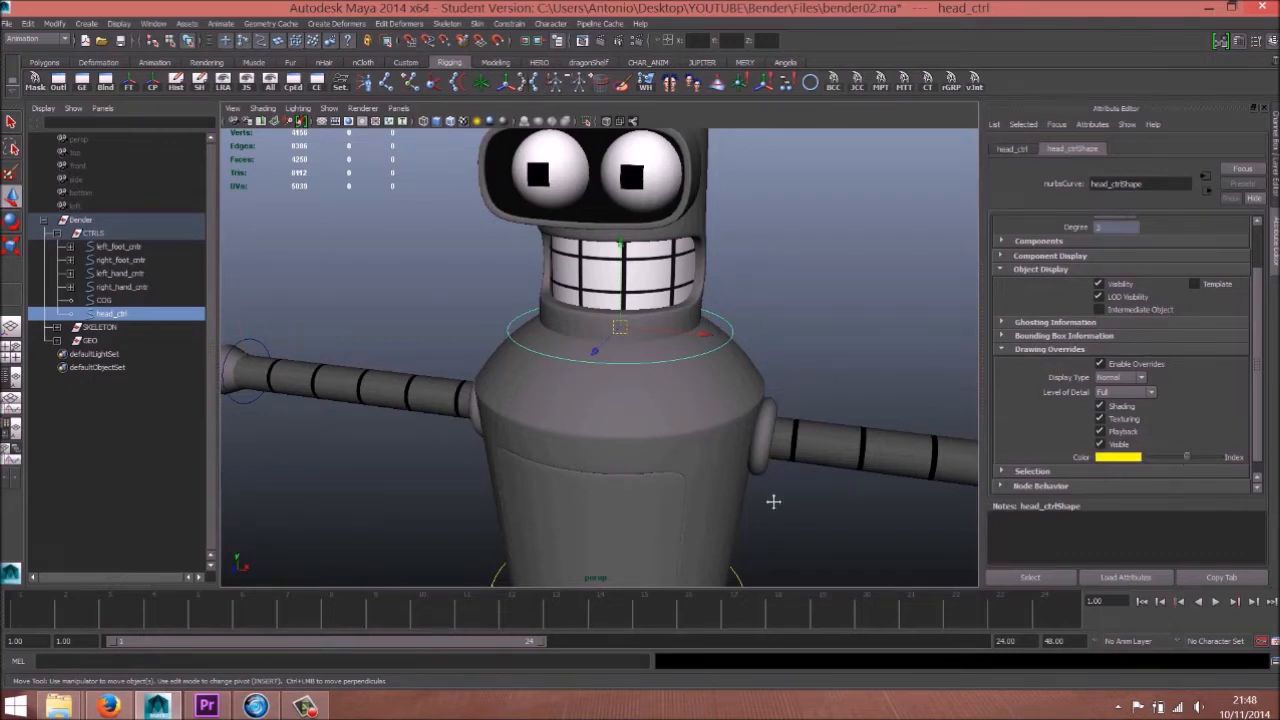
middle_click_drag(775, 504, 823, 351, "alt")
right_click_drag(823, 351, 763, 383, "alt")
left_click(763, 383)
Step: Review the coloured controls on the whole character and turn the X-ray joint display back on
mouse_move(554, 311)
left_mouse_down("alt")
mouse_move(583, 313)
mouse_move(535, 296)
left_mouse_up("alt")
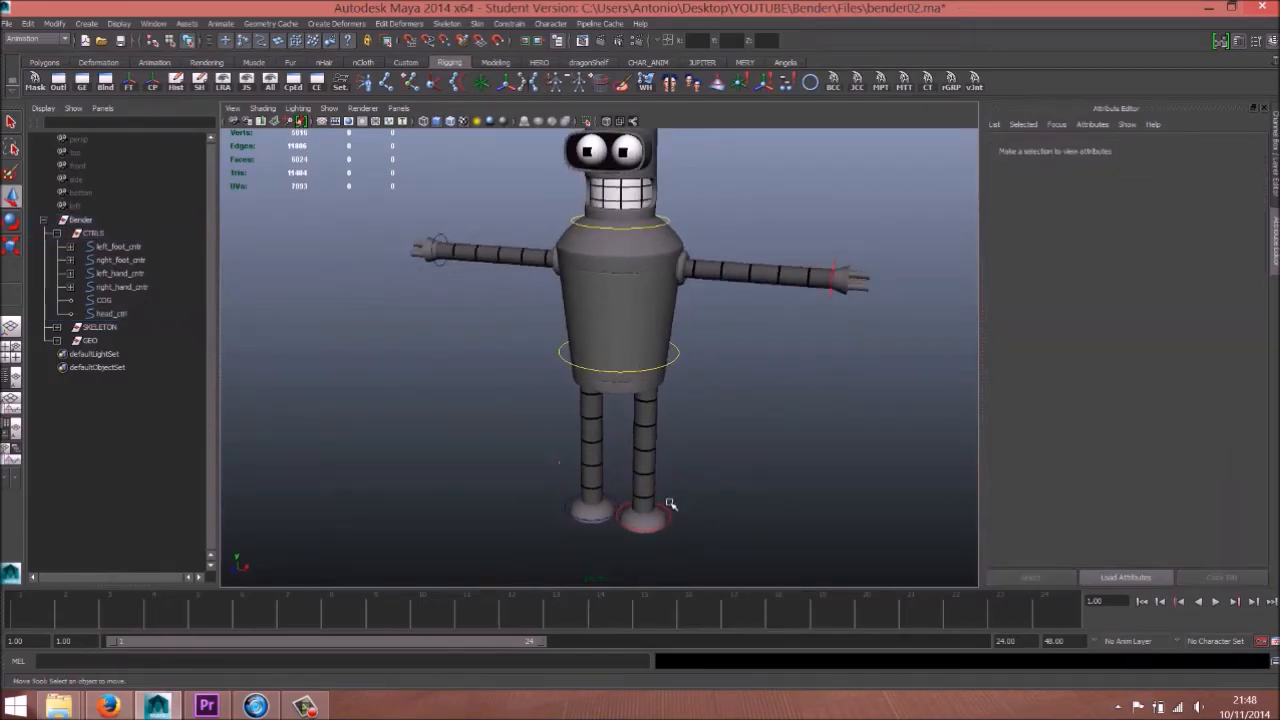
left_click_drag(738, 430, 642, 265, "alt")
middle_click_drag(670, 452, 679, 372, "alt")
middle_click_drag(669, 269, 665, 354, "alt")
left_click_drag(642, 412, 562, 410, "alt")
right_click_drag(562, 410, 478, 428, "alt")
middle_click_drag(637, 431, 638, 378, "alt")
left_click_drag(616, 402, 661, 403, "alt")
right_click_drag(581, 391, 631, 378, "alt")
middle_click_drag(631, 309, 637, 334, "alt")
right_click_drag(563, 382, 634, 380, "alt")
left_click(633, 122)
mouse_move(712, 411)
left_mouse_down("alt")
mouse_move(671, 426)
mouse_move(697, 425)
left_mouse_up("alt")
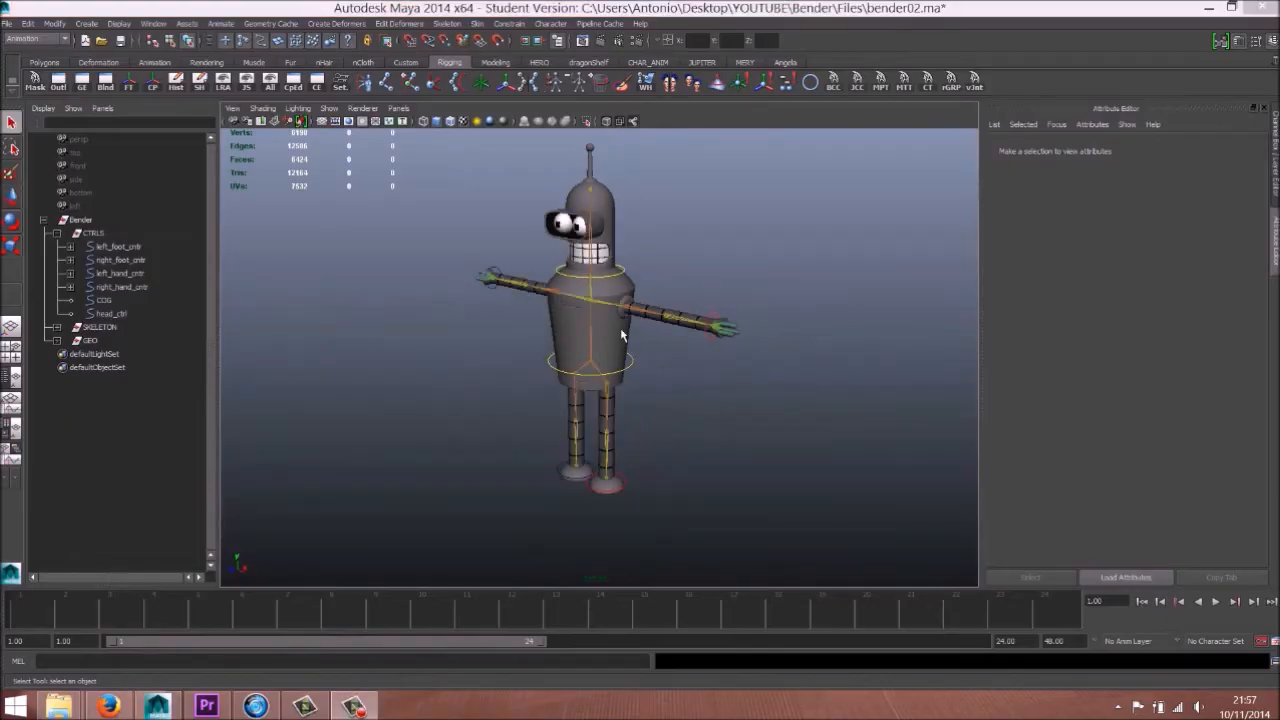
Step: Create a spherical joint control curve, move it near the left arm and scale it uniformly to about 3.228
left_click_drag(630, 330, 646, 329, "alt")
right_click_drag(646, 329, 696, 364, "alt")
left_click_drag(695, 364, 654, 403, "alt")
right_click_drag(691, 374, 670, 381, "alt")
middle_click_drag(671, 381, 634, 375, "alt")
left_click_drag(632, 375, 652, 359, "alt")
middle_click_drag(646, 300, 621, 308, "alt")
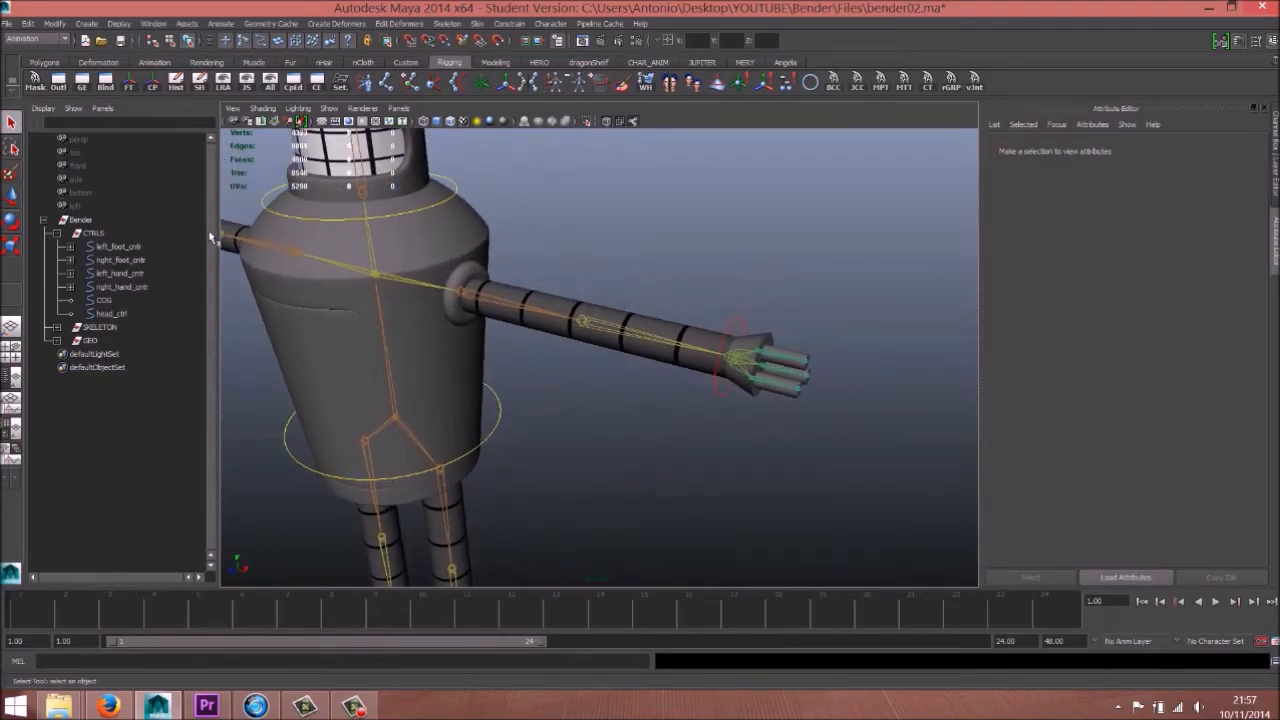
mouse_move(680, 372)
left_mouse_down("alt")
mouse_move(643, 383)
mouse_move(683, 373)
left_mouse_up("alt")
left_click_drag(775, 343, 719, 393, "alt")
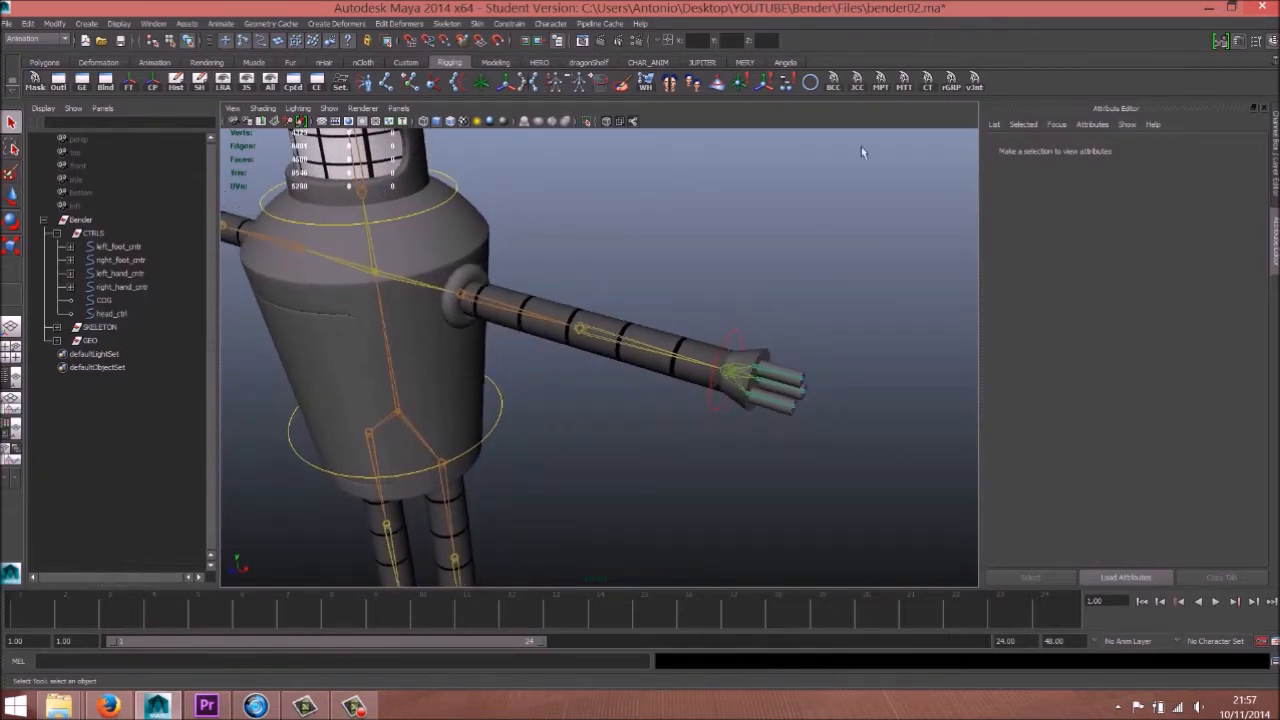
left_click(860, 85)
key("w")
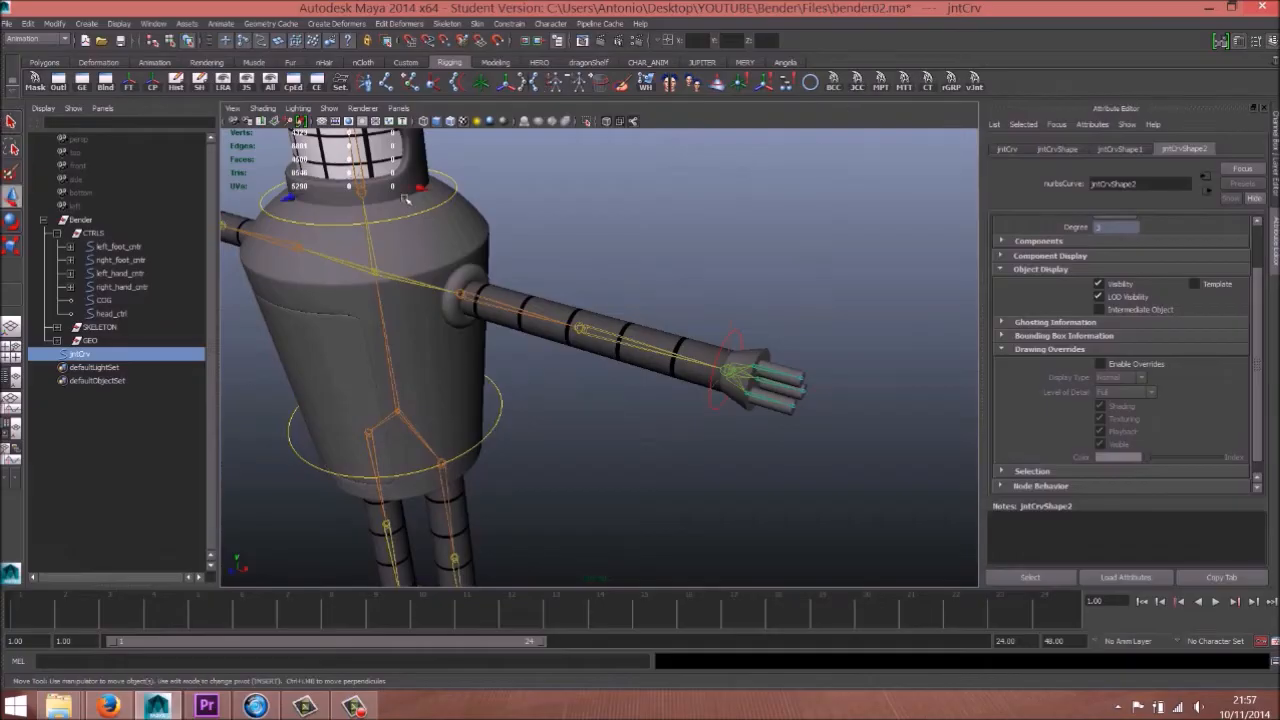
left_click_drag(421, 187, 623, 308)
left_click_drag(483, 313, 545, 314, "alt")
key("r")
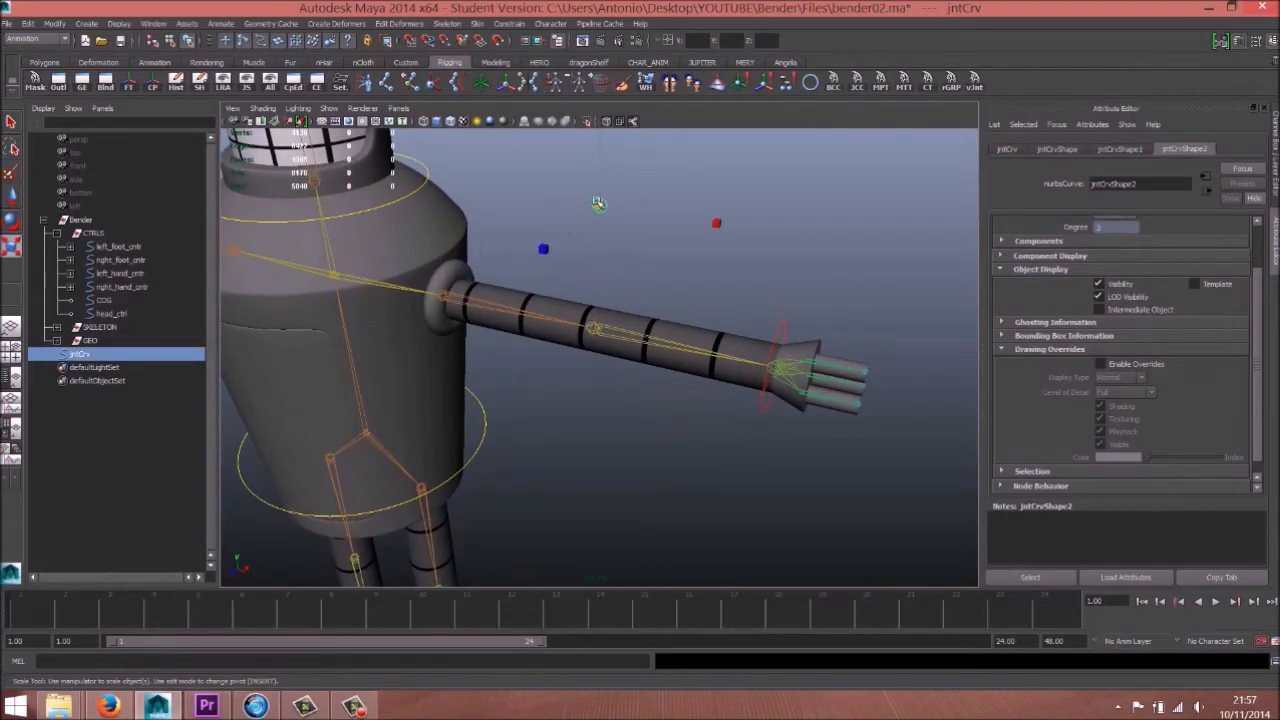
Step: Snap the joint control curve onto the left elbow joint and freeze its transformations
key("w")
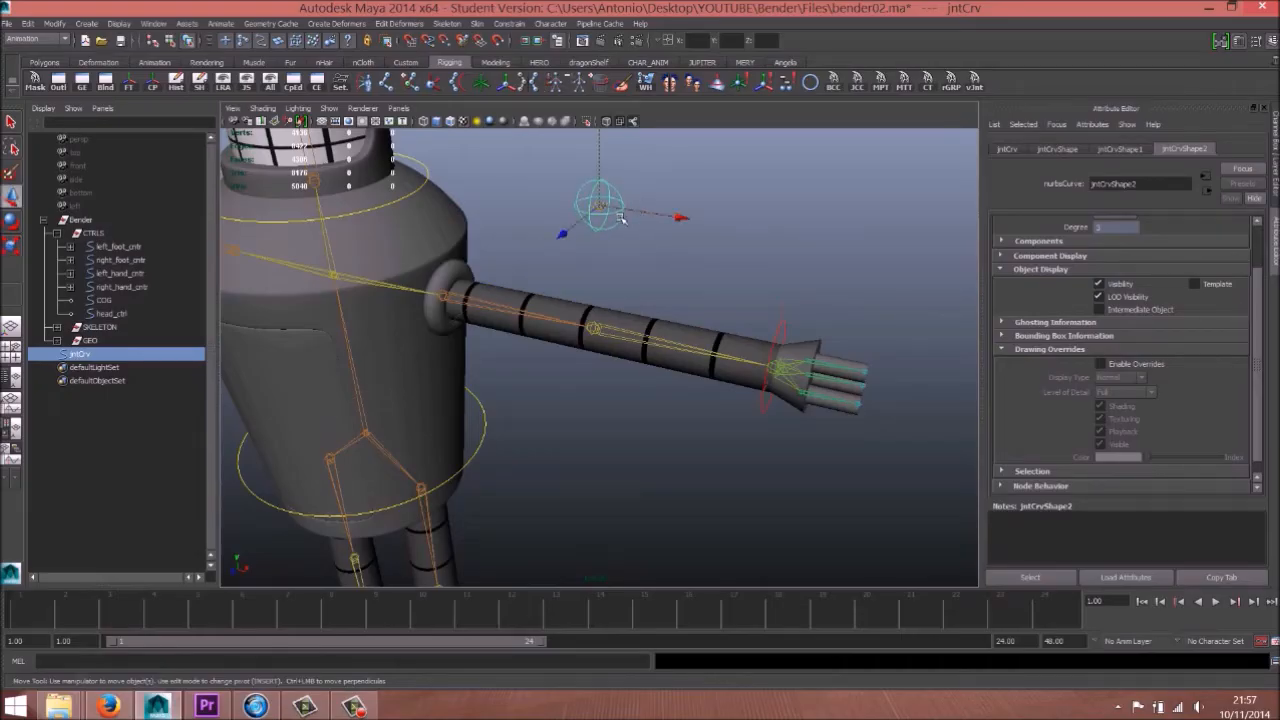
left_click_drag(621, 218, 615, 334)
left_click_drag(598, 386, 561, 413, "alt")
left_click(1276, 184)
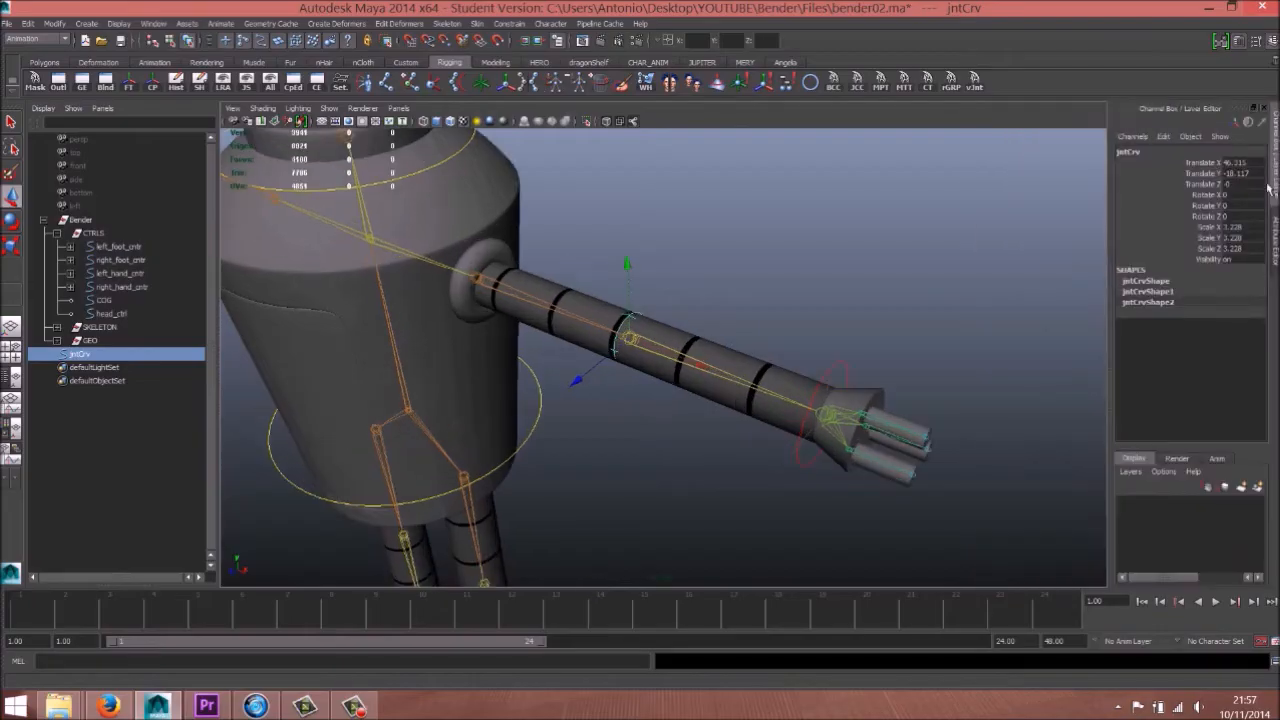
left_click(128, 82)
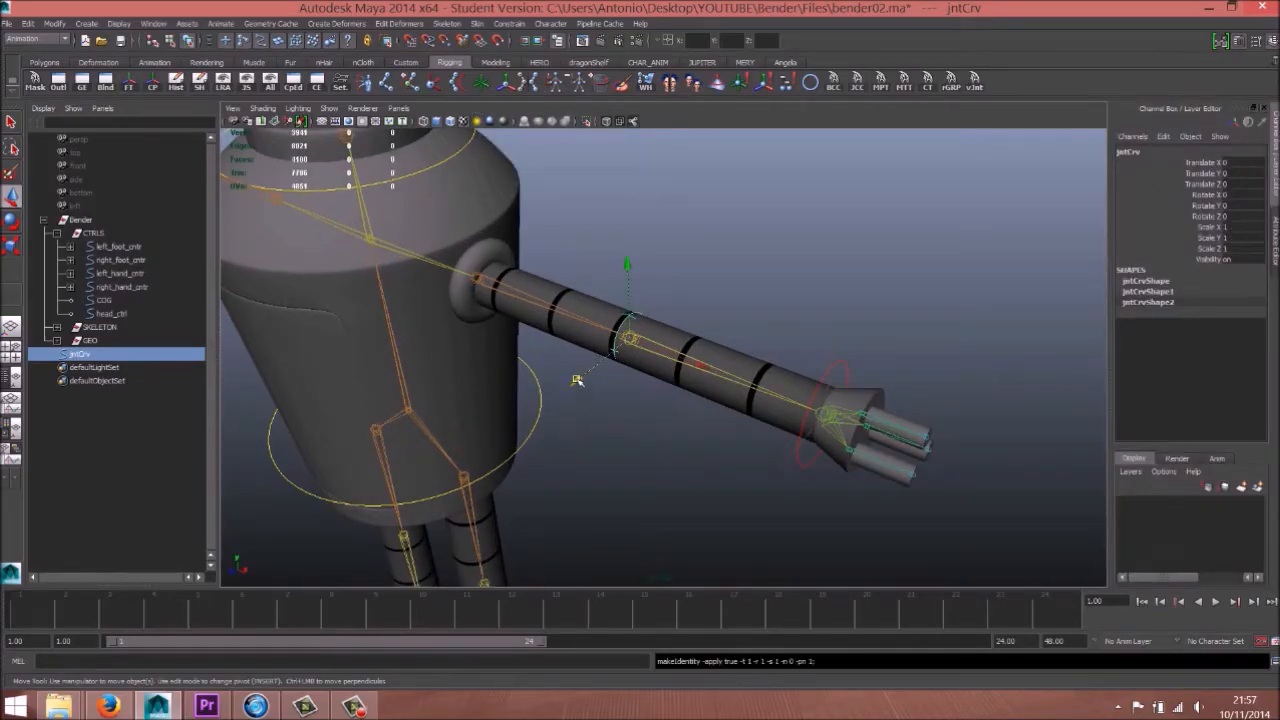
Step: Move the control curve straight behind the left elbow and set its Translate Z to -50
left_click_drag(577, 380, 824, 318)
middle_click_drag(824, 318, 694, 415, "alt")
right_click_drag(694, 415, 1050, 446, "alt")
left_click_drag(1050, 446, 750, 295, "alt")
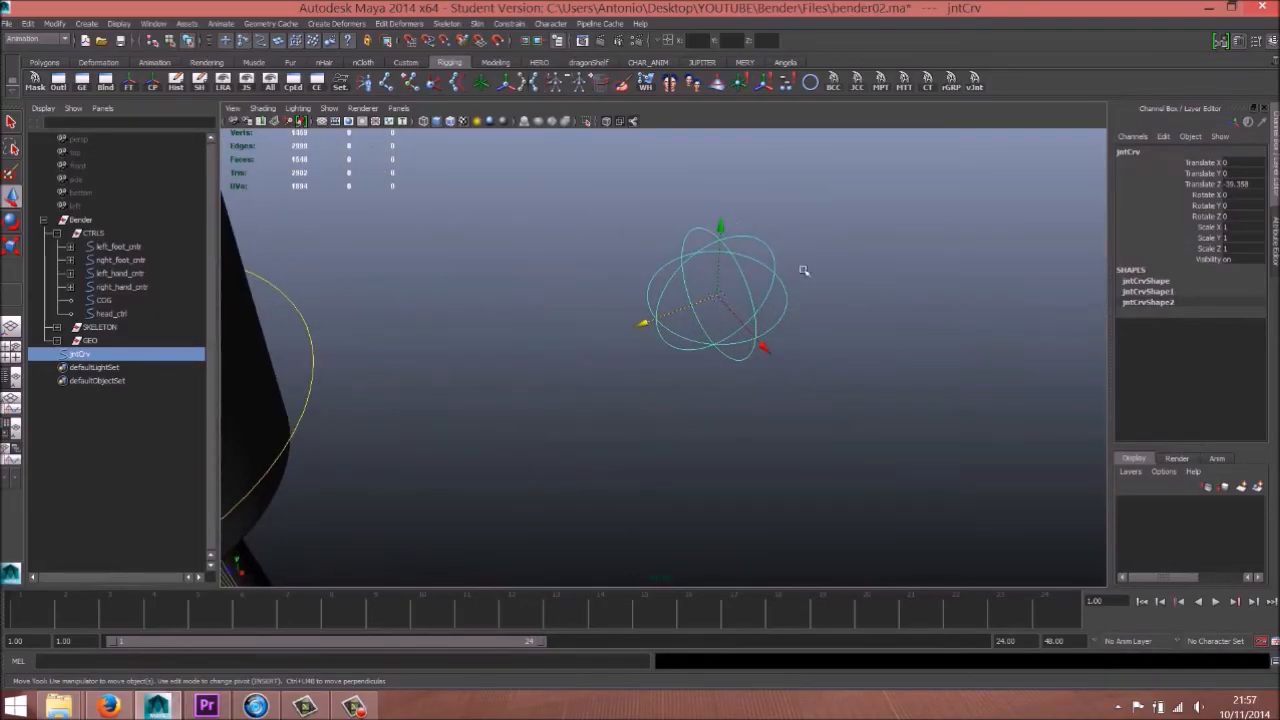
right_click_drag(845, 309, 715, 318, "alt")
left_click_drag(715, 318, 800, 325, "alt")
right_click_drag(800, 325, 391, 306, "alt")
left_click_drag(391, 306, 420, 288, "alt")
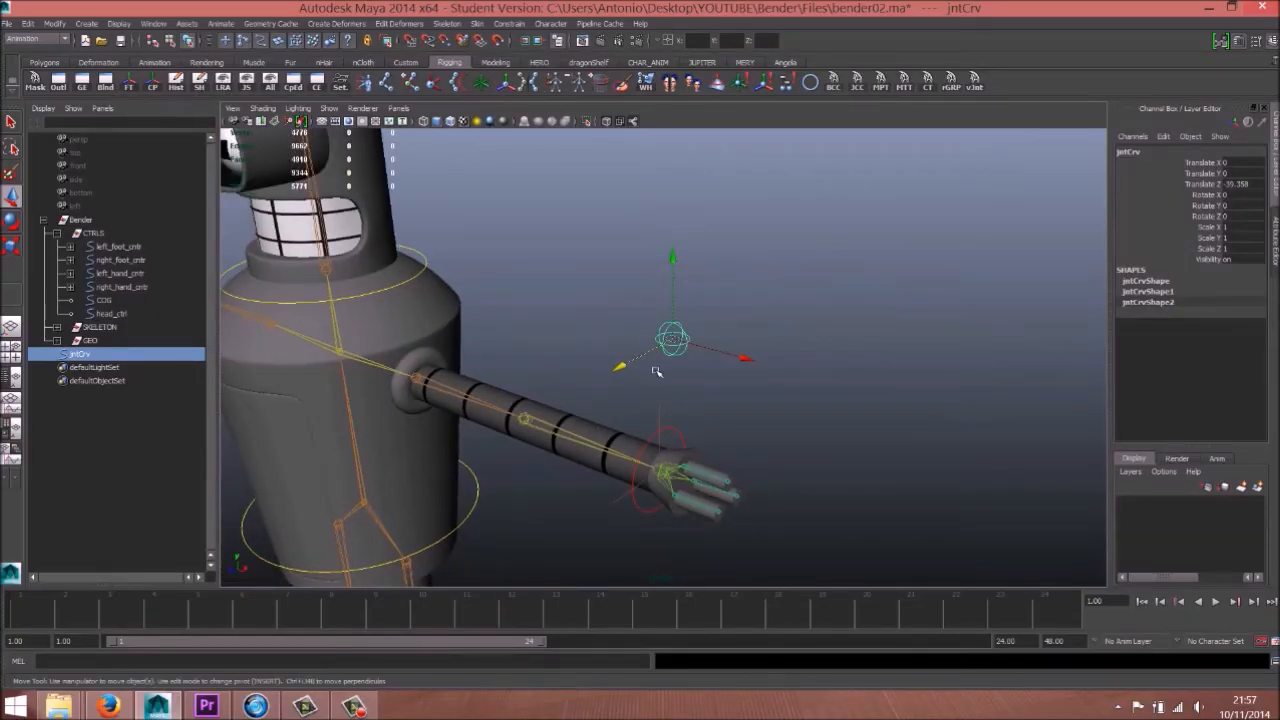
left_click_drag(623, 365, 690, 390)
double_click(1238, 184)
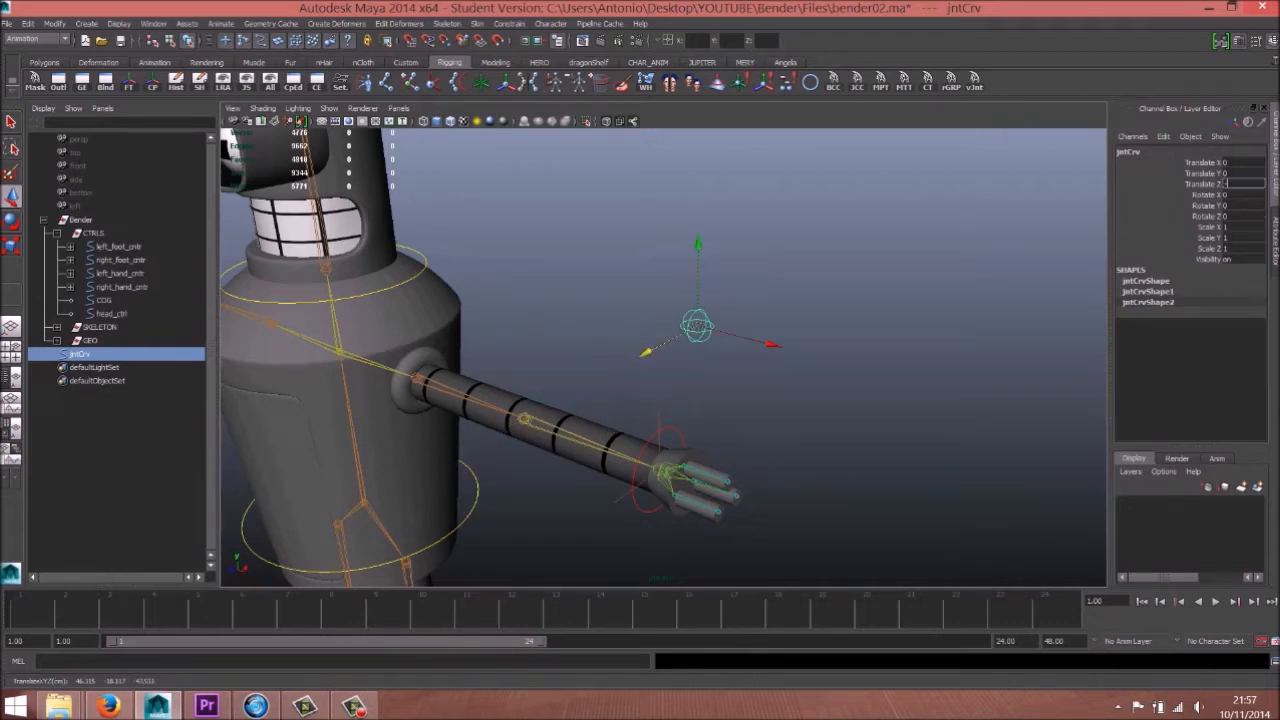
type("-50")
key("Return")
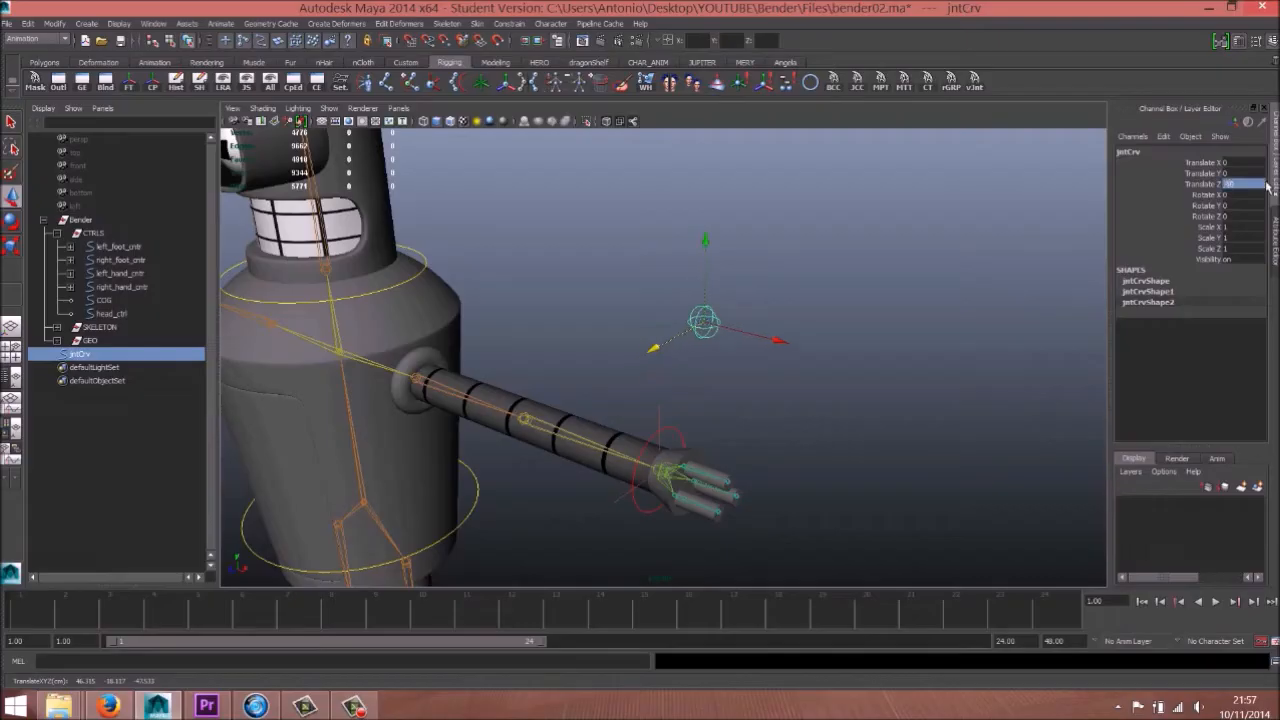
Step: Rename the elbow control curve to left_elbow_polevector
double_click(1130, 152)
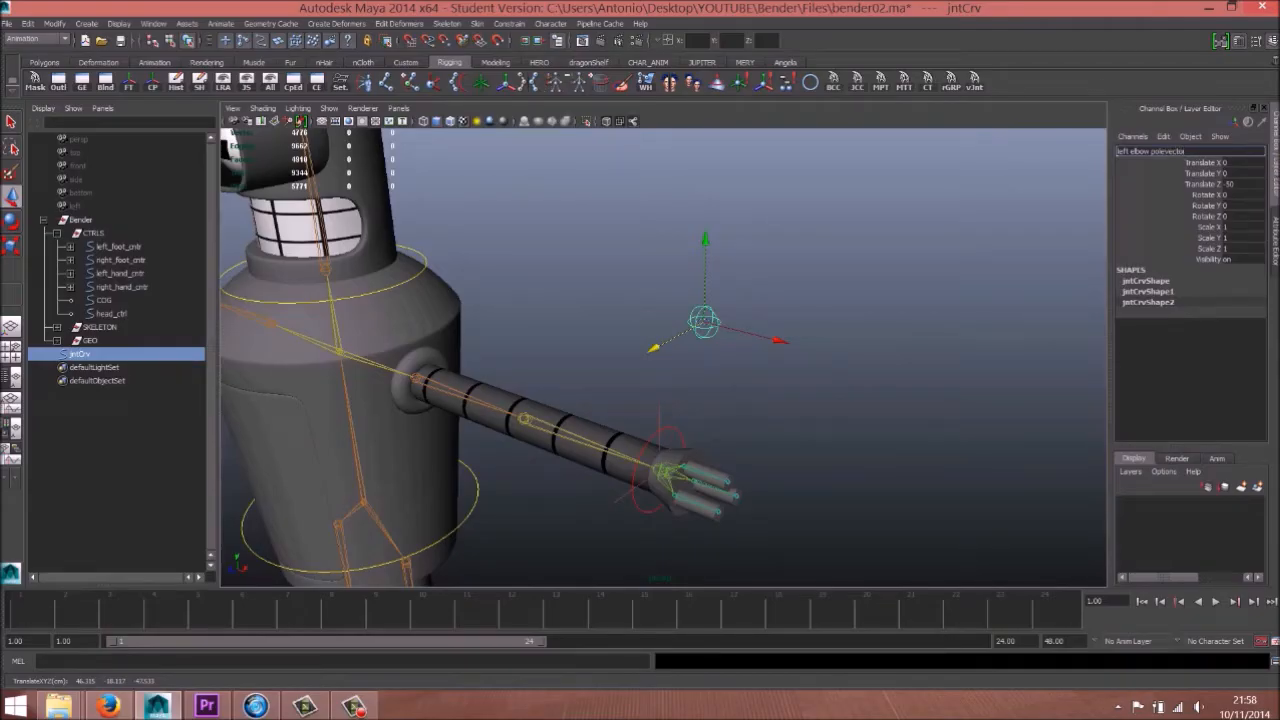
key("Return")
left_click_drag(742, 314, 728, 337, "alt")
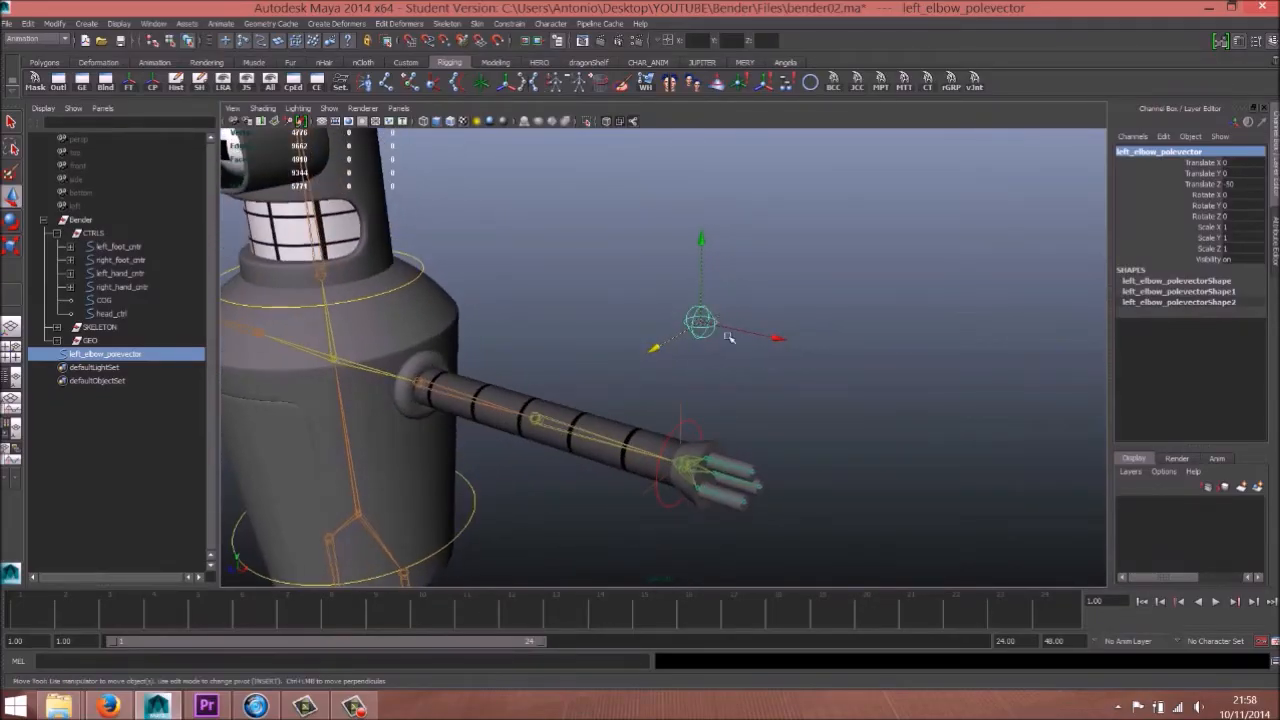
Step: Apply a pole vector constraint from left_elbow_polevector to the left arm's IK handle
left_click_drag(698, 402, 699, 403)
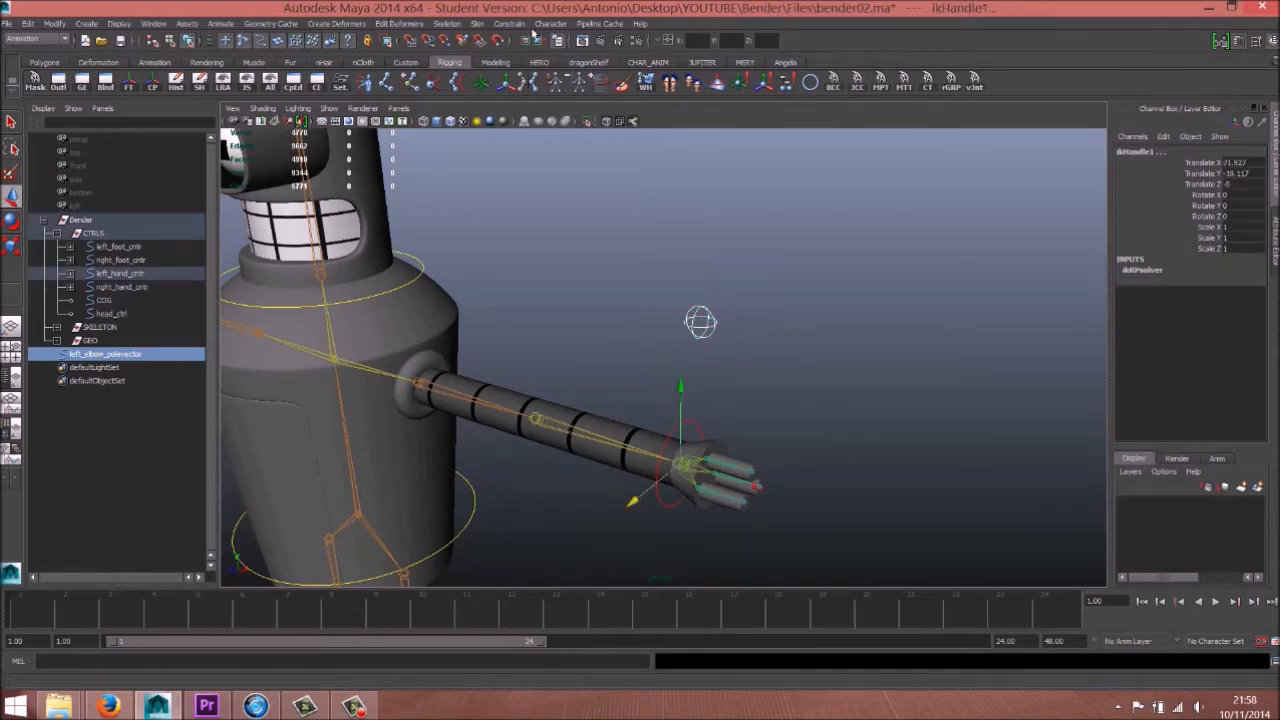
left_click(510, 24)
left_click(524, 174)
left_click_drag(750, 339, 736, 314, "alt")
left_click(762, 306)
left_click_drag(650, 390, 600, 397, "alt")
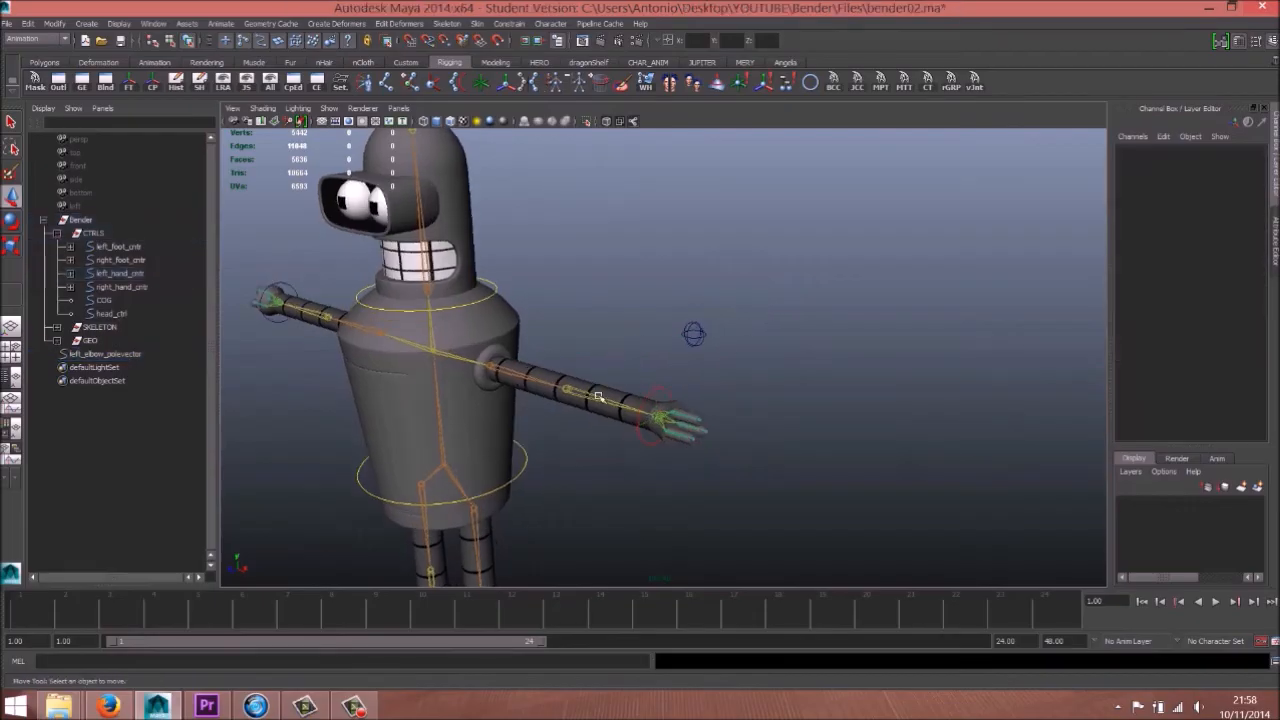
Step: Duplicate left_elbow_polevector, group the copy and mirror it to the right side with a group Scale X of -1
right_click_drag(600, 397, 757, 354, "alt")
left_click_drag(785, 354, 716, 381, "alt")
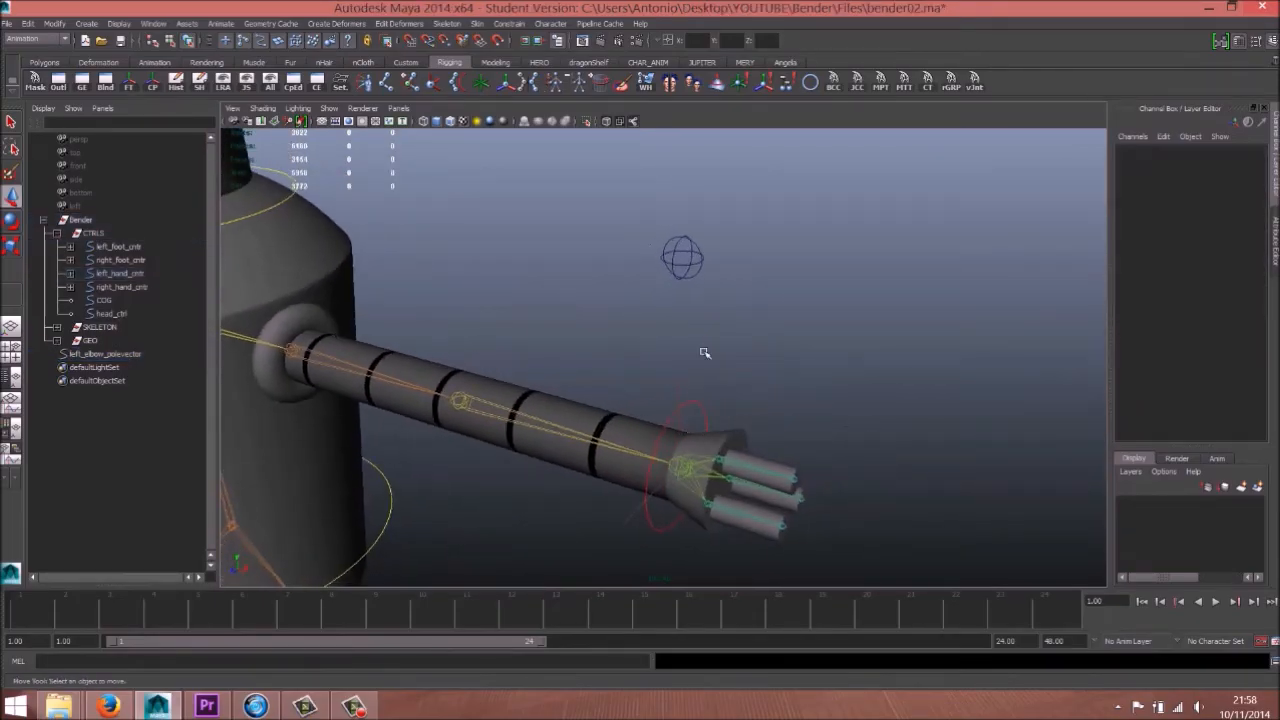
right_click_drag(731, 318, 665, 253, "alt")
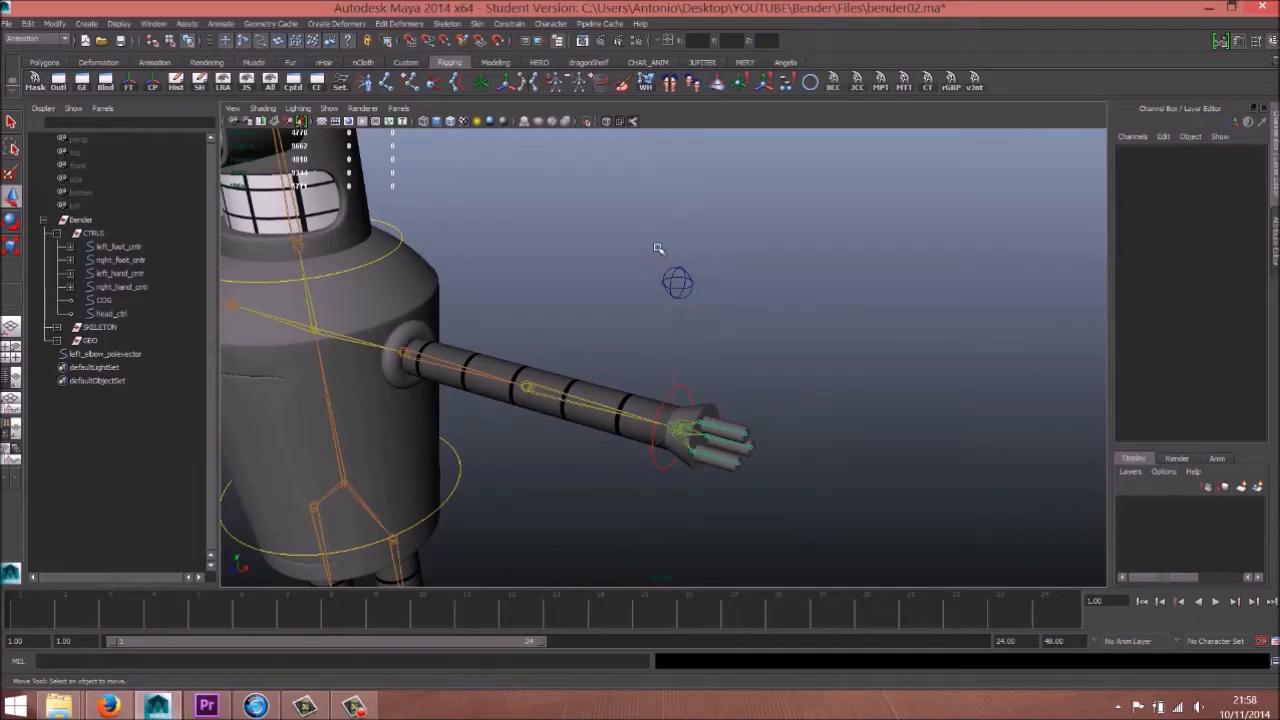
left_click(690, 282)
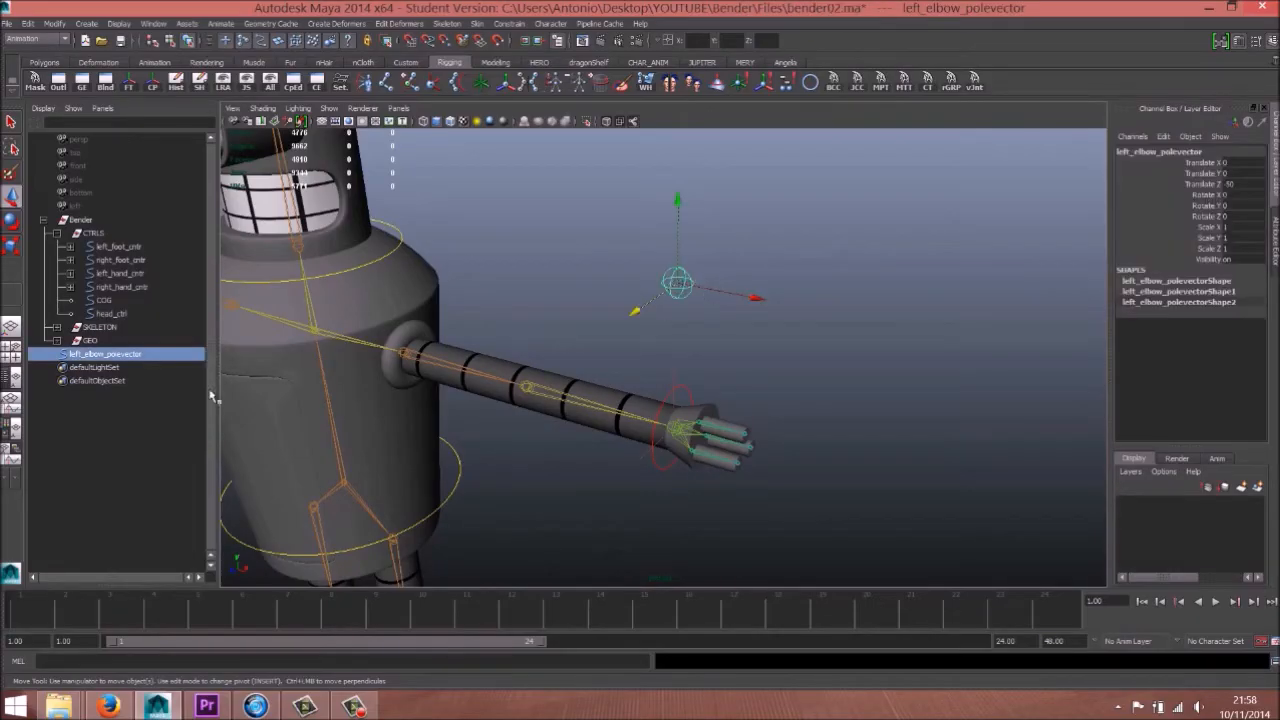
key("ctrl+d")
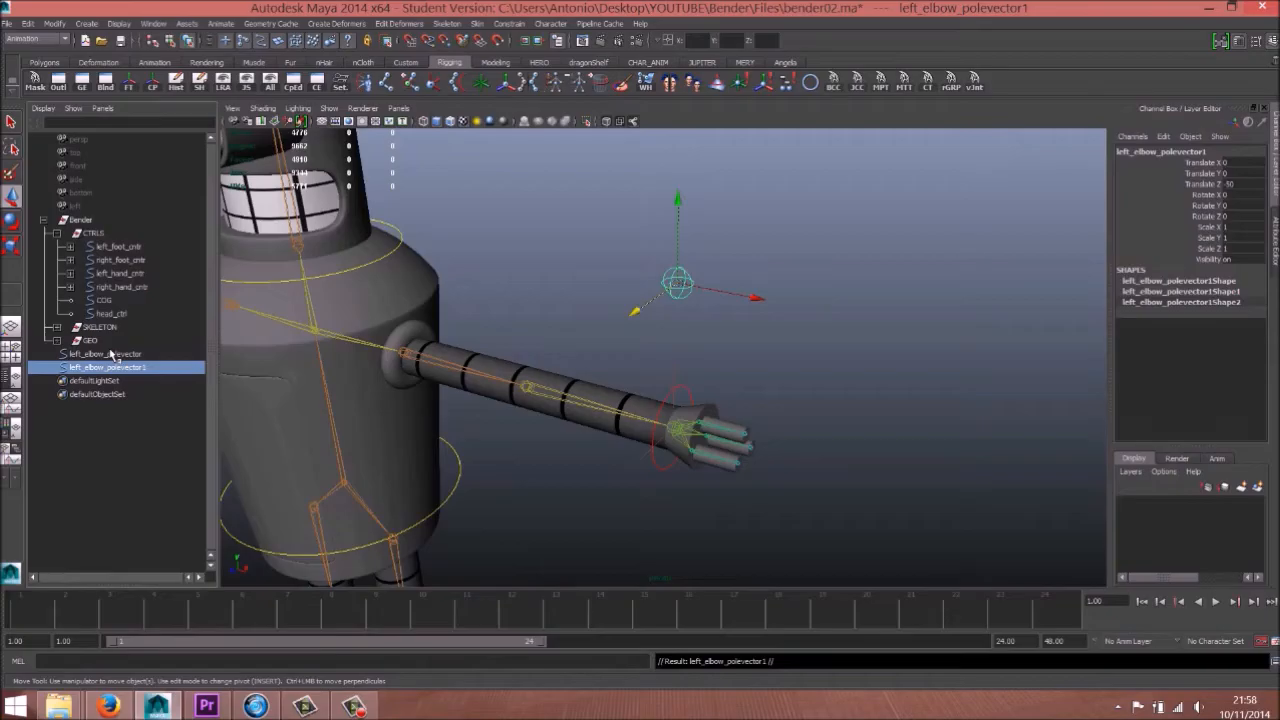
key("ctrl+g")
left_click(1230, 227)
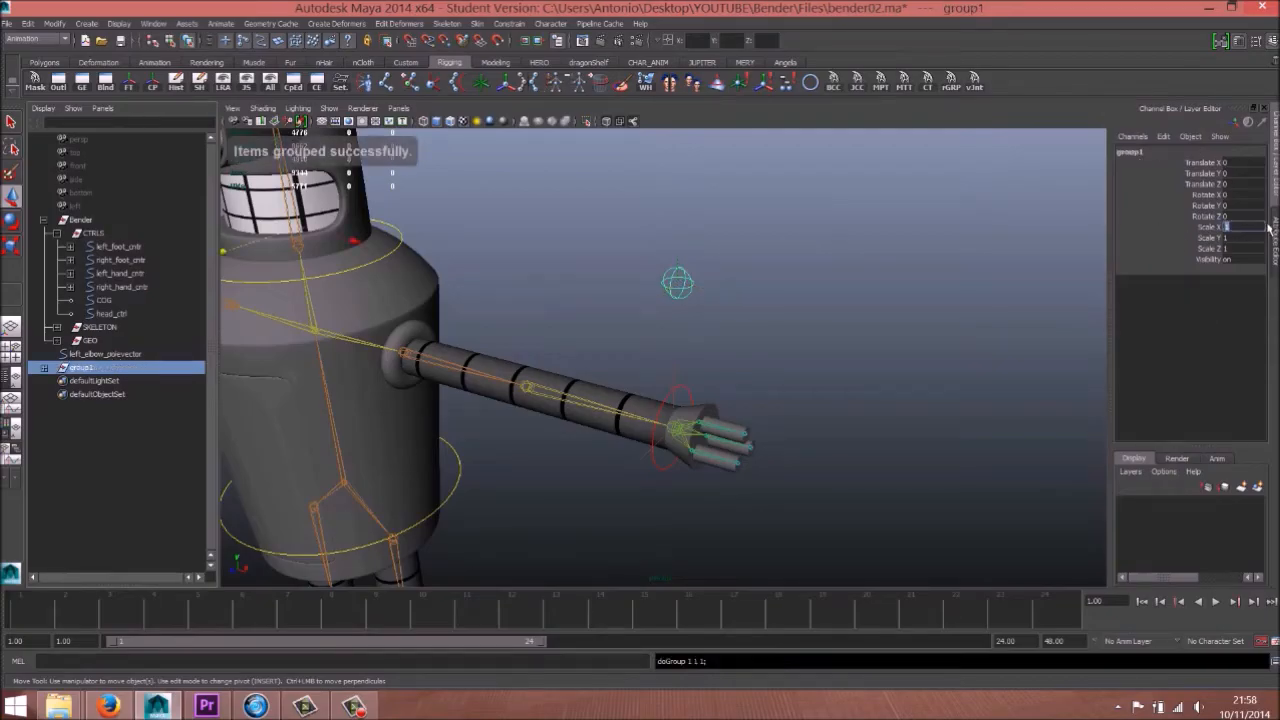
type("-1")
key("Return")
left_click_drag(294, 349, 350, 360, "alt")
Step: Unparent the mirrored pole vector control from its group and delete the empty group
left_click(44, 368)
left_click(100, 381)
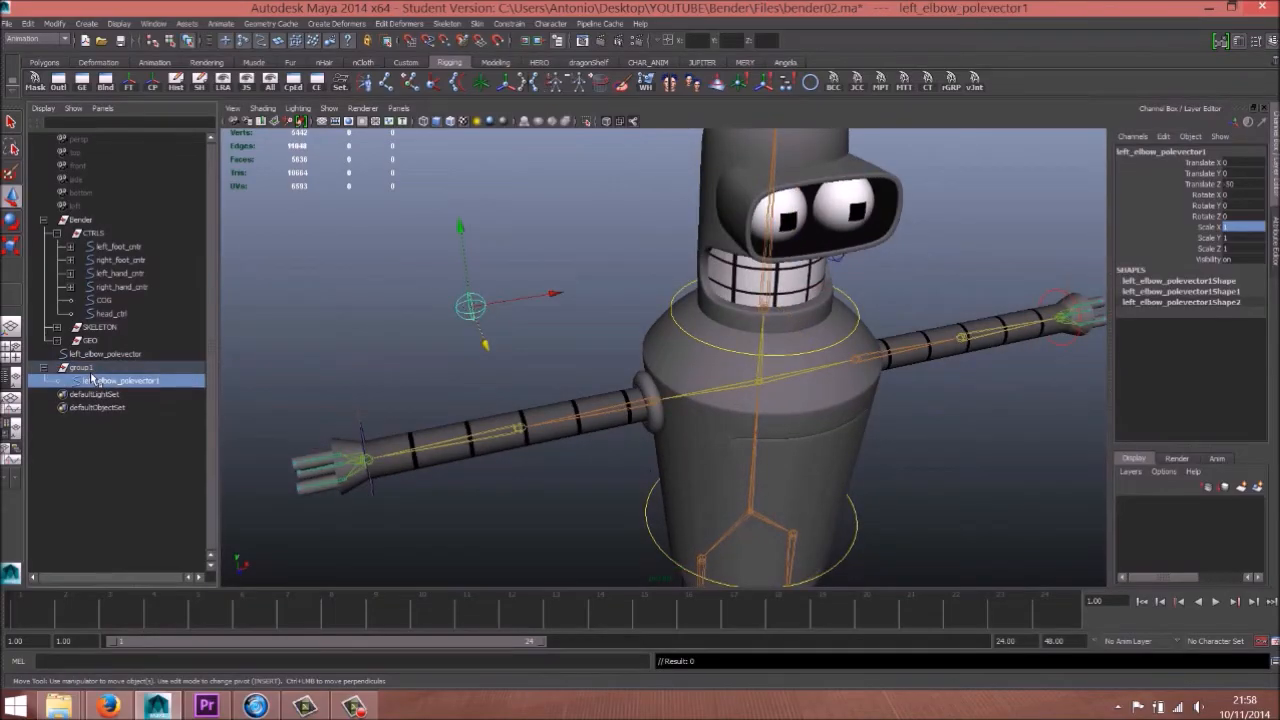
key("shift+p")
left_click(80, 370)
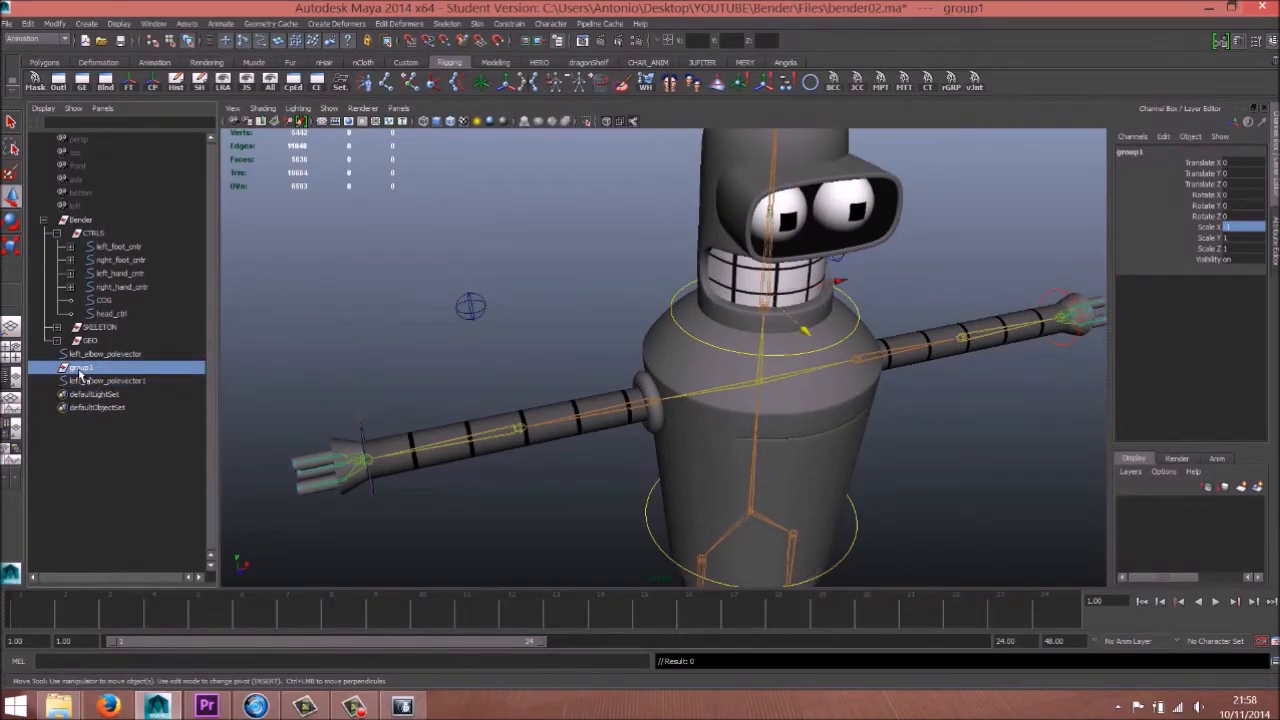
key("Delete")
Step: Snap the mirrored pole vector control onto the right elbow joint and freeze its transformations
left_click_drag(430, 265, 498, 338)
left_click_drag(434, 375, 570, 403, "alt")
left_click_drag(482, 328, 662, 440)
key("f")
key("v")
left_click_drag(663, 358, 626, 357)
left_click_drag(735, 452, 650, 378)
left_click(134, 84)
Step: Move the right elbow control behind the arm and set its Translate Z to -50
left_click_drag(275, 240, 350, 295, "alt")
scroll(720, 353, "down", 5)
left_click_drag(727, 387, 602, 335)
double_click(1238, 184)
key("Return")
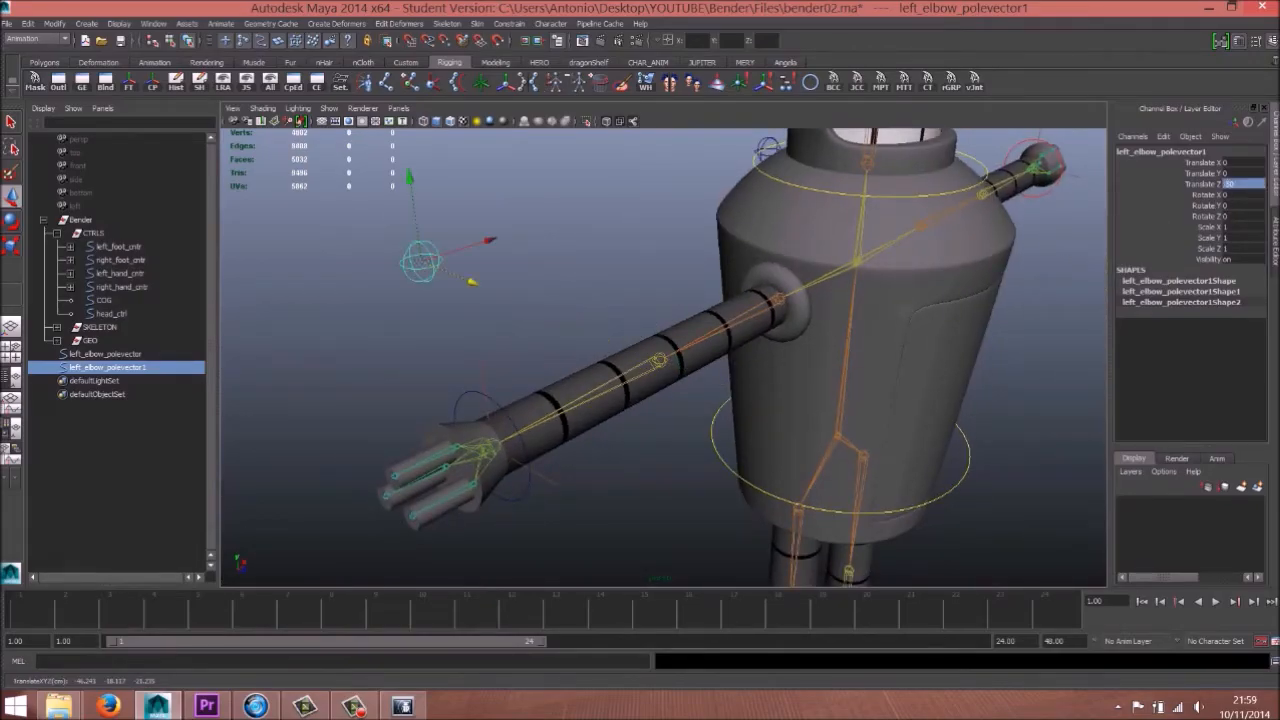
Step: Apply a pole vector constraint from the right elbow control to the right arm's IK handle
left_click(500, 360)
left_click(512, 24)
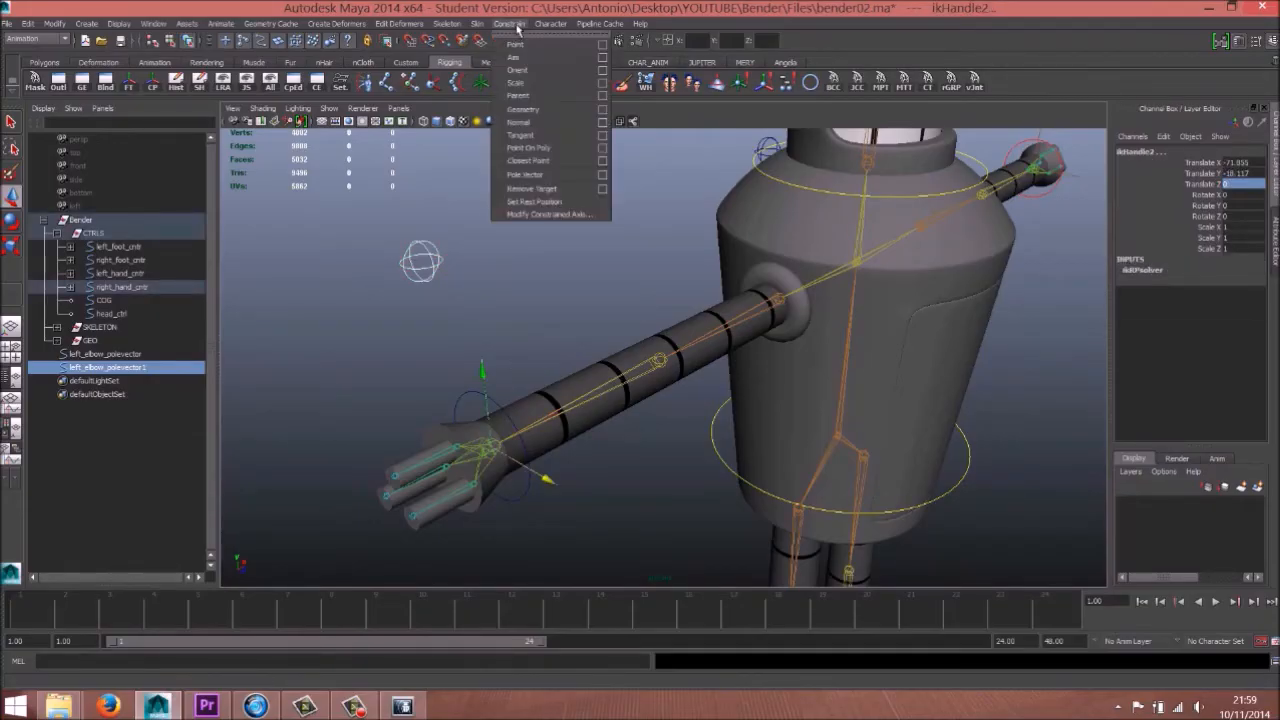
left_click(529, 175)
Step: Orient-constrain the left wrist joint to left_hand_cntr
right_click_drag(800, 345, 740, 349, "alt")
left_click_drag(740, 349, 690, 325, "alt")
right_click_drag(780, 340, 834, 349, "alt")
left_click_drag(834, 349, 776, 321, "alt")
key("q")
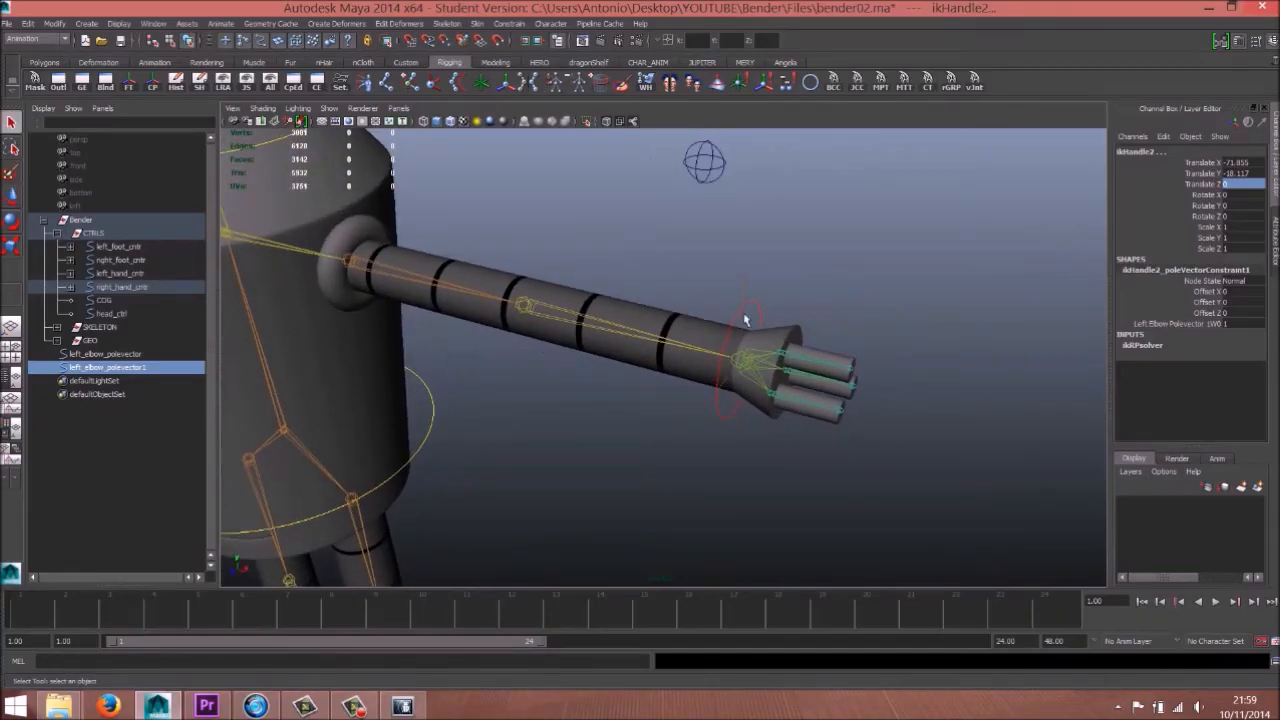
left_click(781, 300)
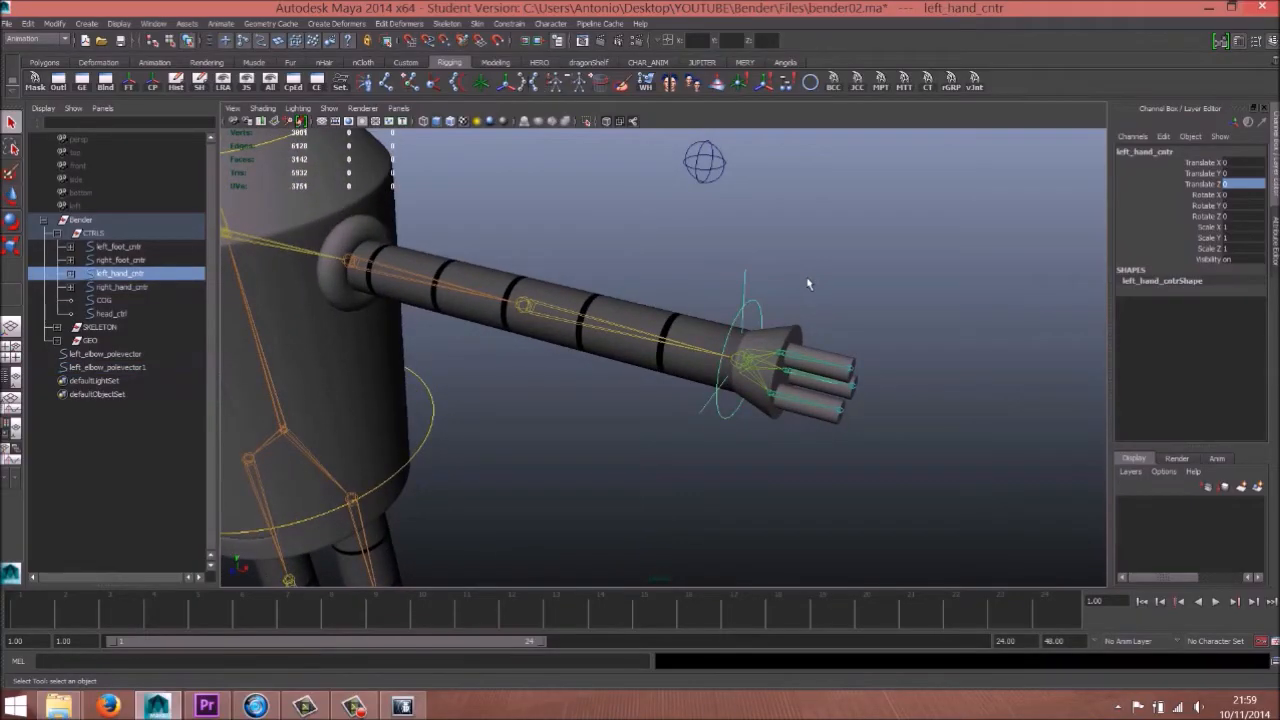
mouse_move(779, 345)
left_mouse_down("alt")
mouse_move(752, 338)
mouse_move(792, 346)
left_mouse_up("alt")
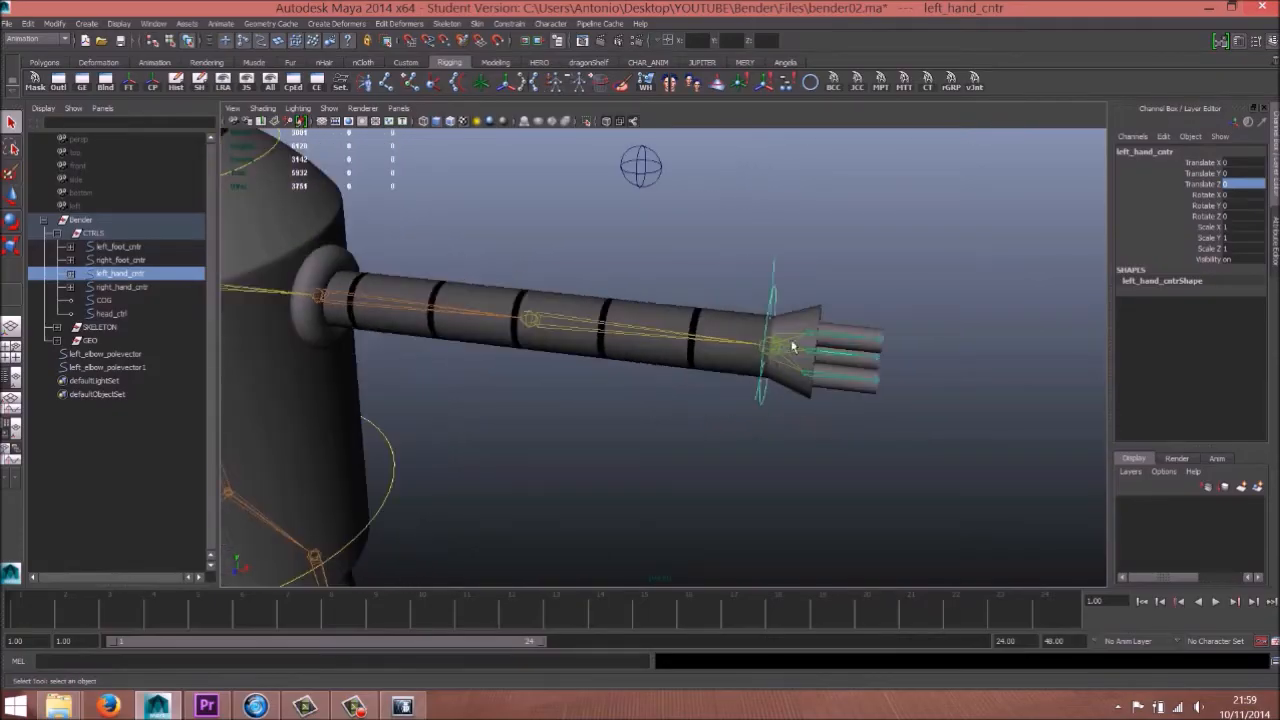
left_click(784, 352)
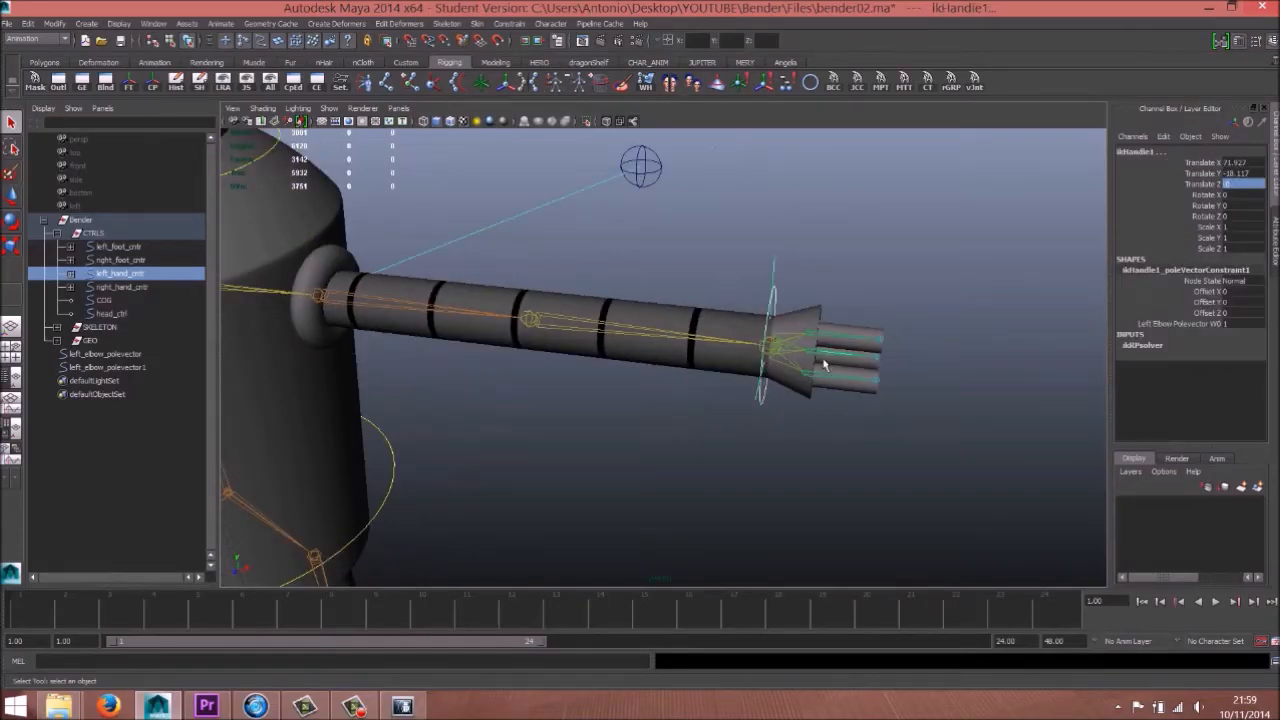
key("ctrl+z")
left_click(794, 344)
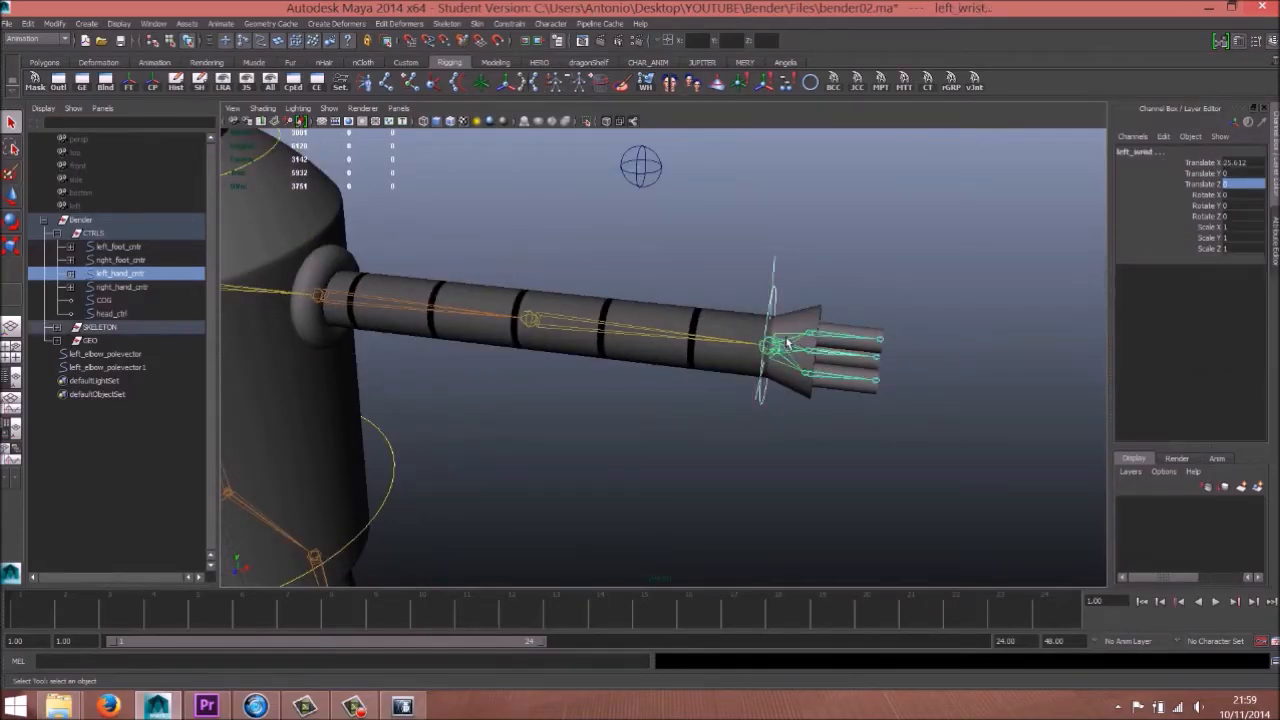
left_click(509, 23)
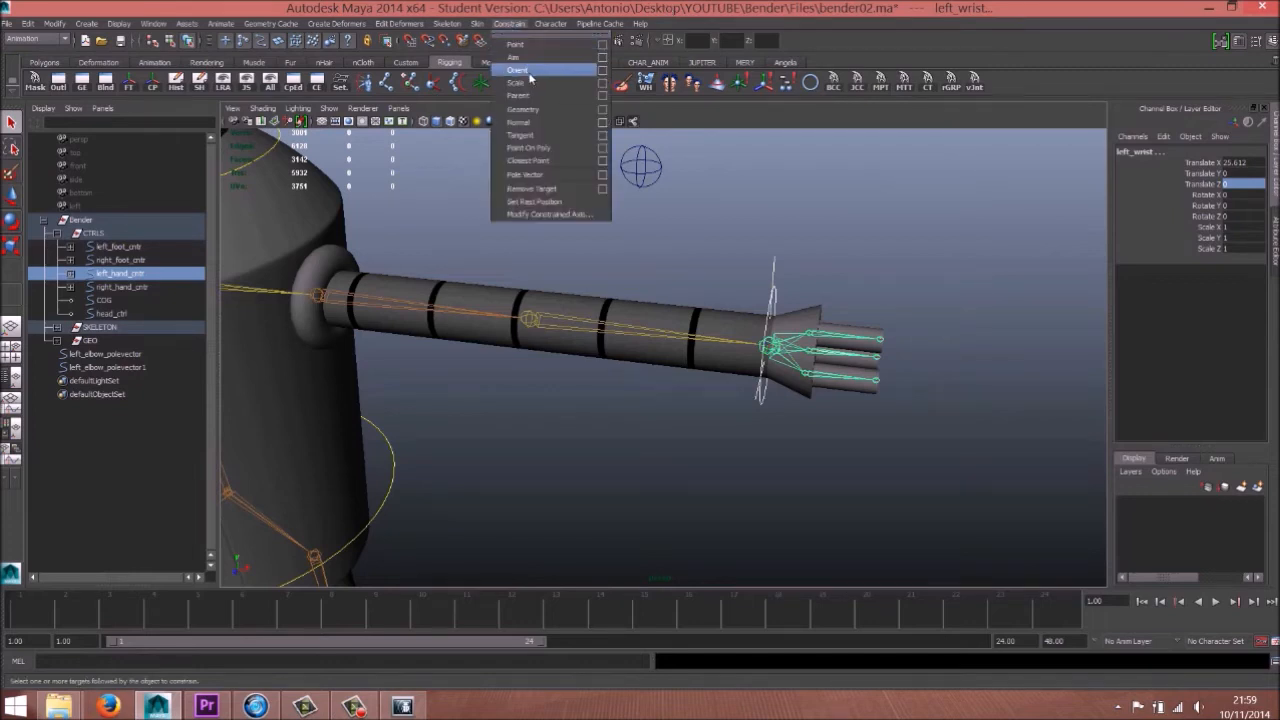
left_click(528, 71)
key("w")
left_click_drag(649, 277, 774, 291, "alt")
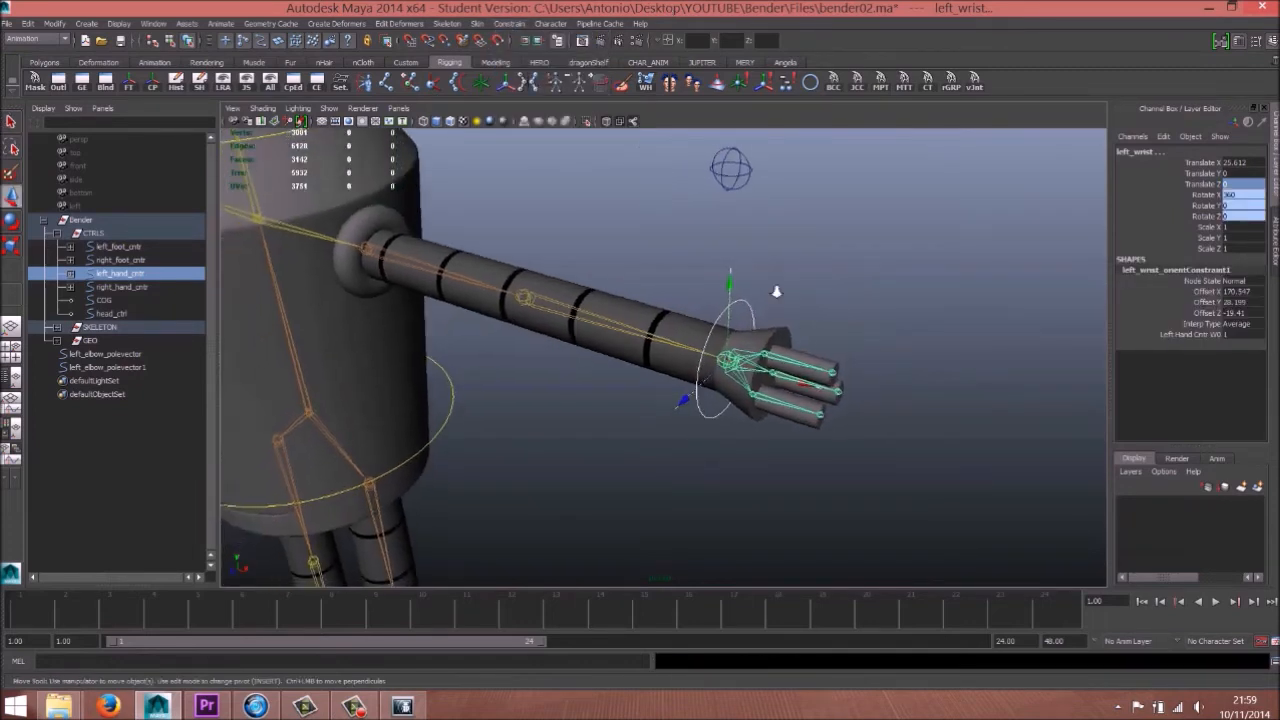
scroll(765, 283, "down", 4)
left_click(730, 321)
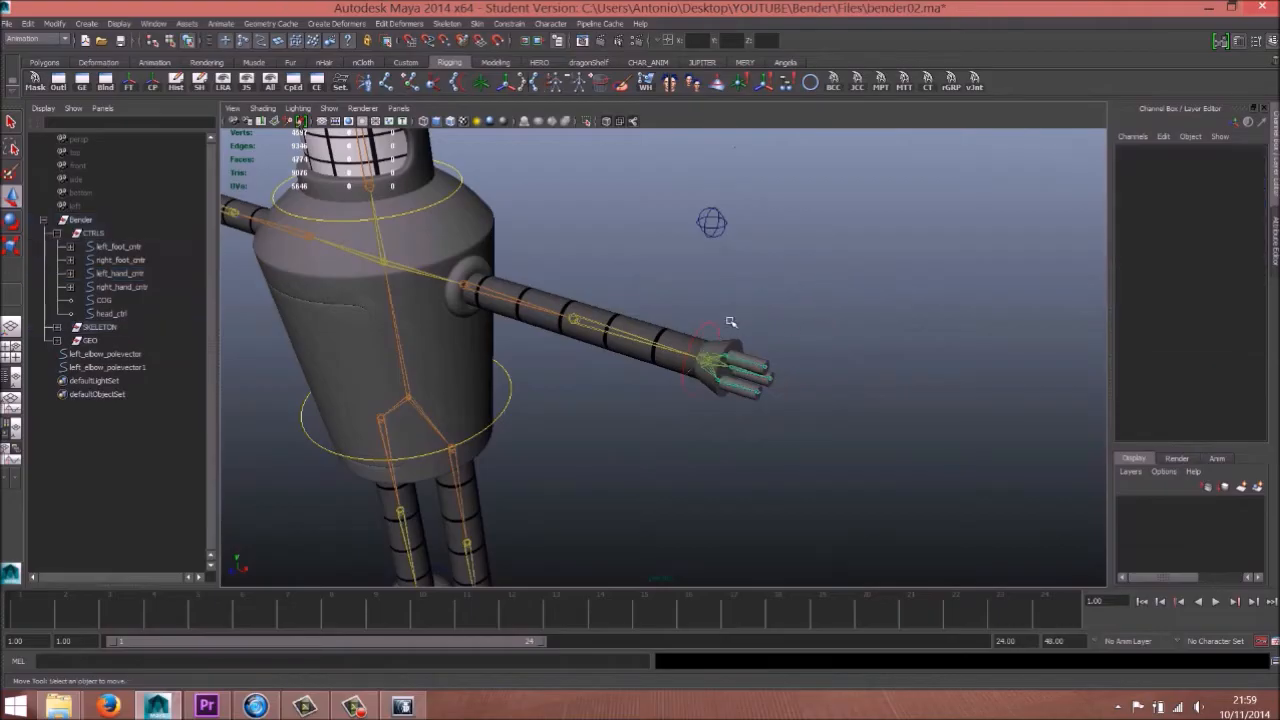
Step: Test the left arm's IK by moving left_hand_cntr toward the body along X
left_click_drag(740, 318, 744, 315)
left_click_drag(536, 380, 572, 385, "alt")
scroll(620, 381, "up", 4)
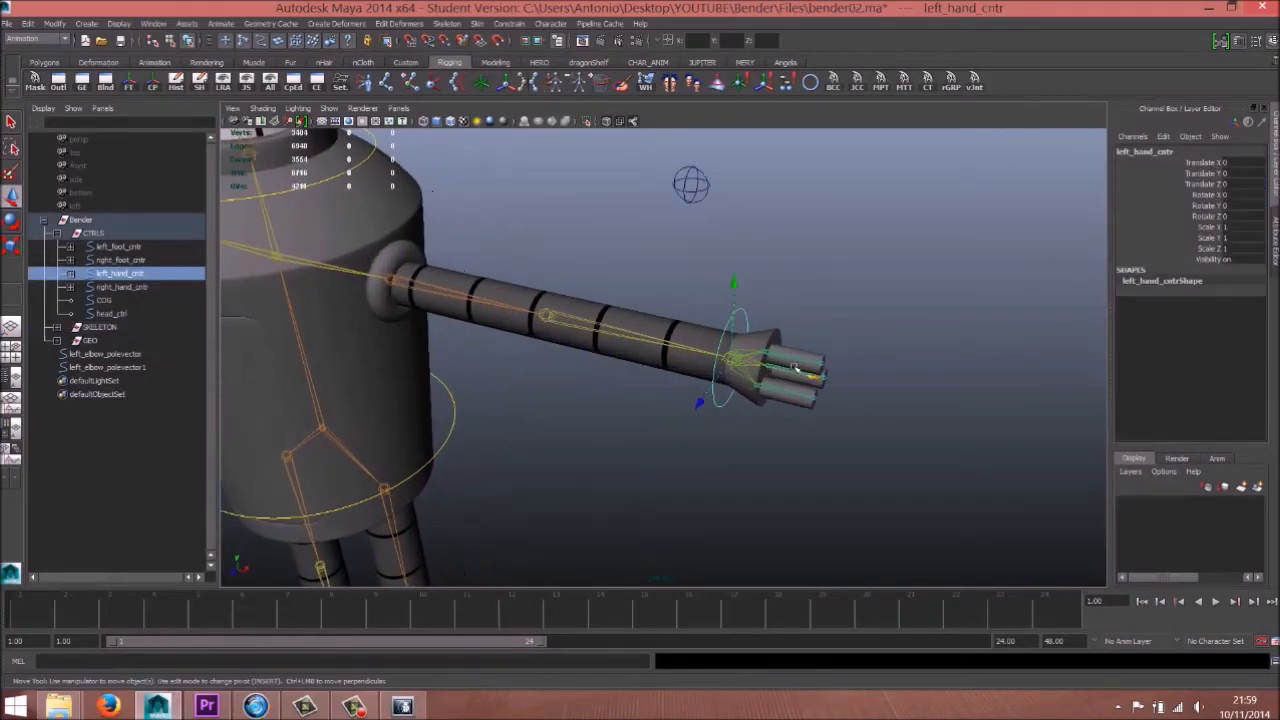
left_click_drag(816, 377, 724, 379)
middle_click_drag(737, 372, 602, 295)
left_click_drag(727, 360, 697, 357)
right_click_drag(690, 355, 520, 320, "alt")
middle_click_drag(520, 320, 690, 390, "alt")
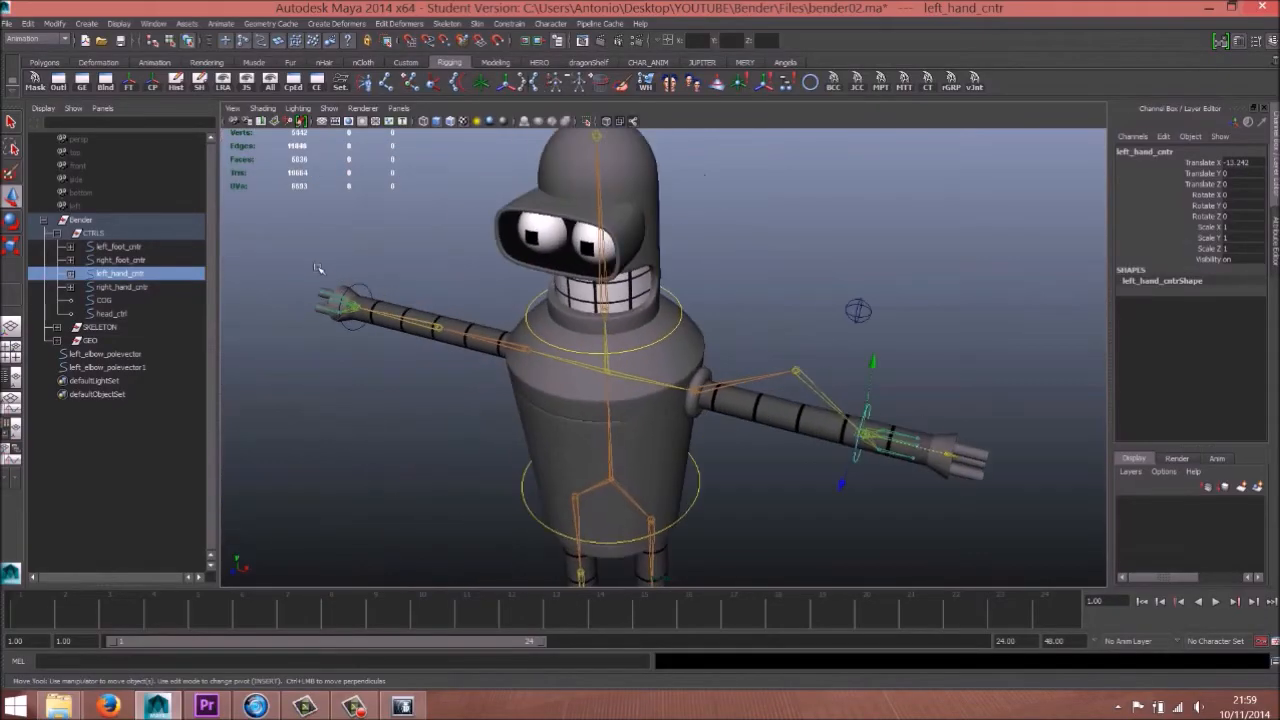
Step: Try moving right_hand_cntr toward the body to test the right arm, and undo the move
left_click(366, 289)
middle_click_drag(410, 321, 481, 343)
key("ctrl+z")
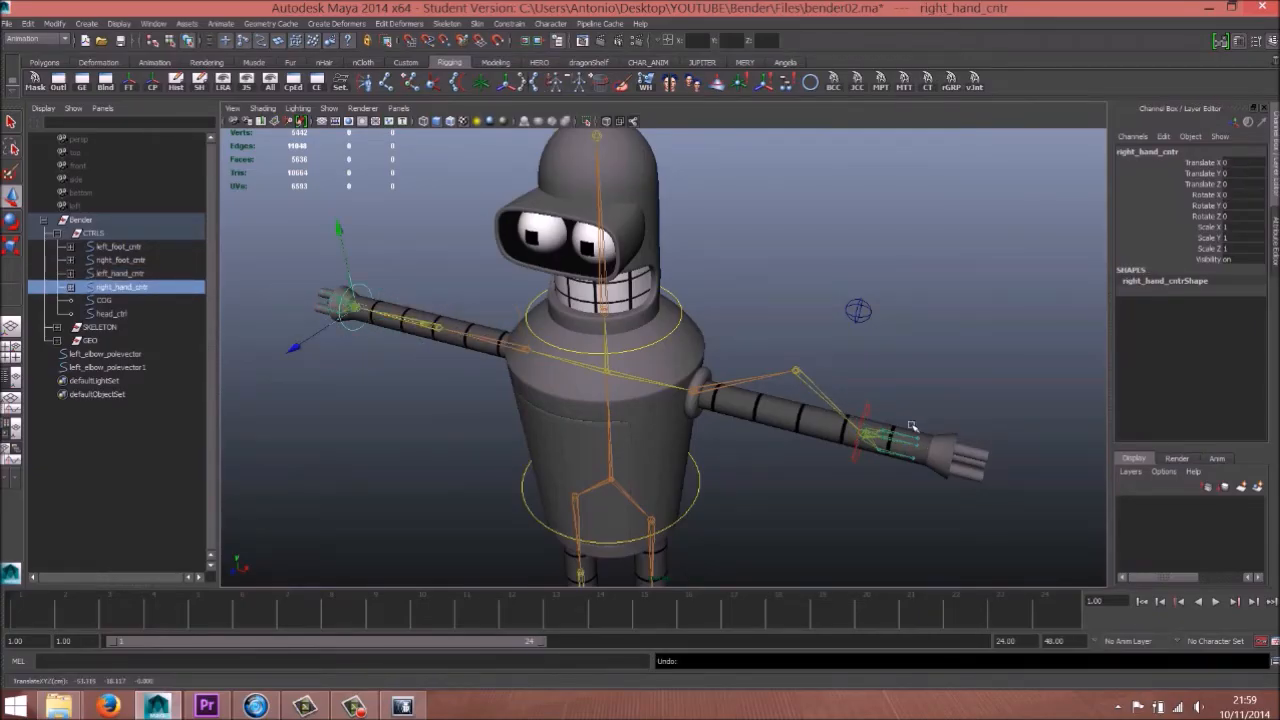
Step: Rotate left_hand_cntr to test the left wrist's orient constraint
middle_click_drag(899, 422, 694, 354, "alt")
right_click_drag(694, 354, 722, 419, "alt")
left_click(735, 421)
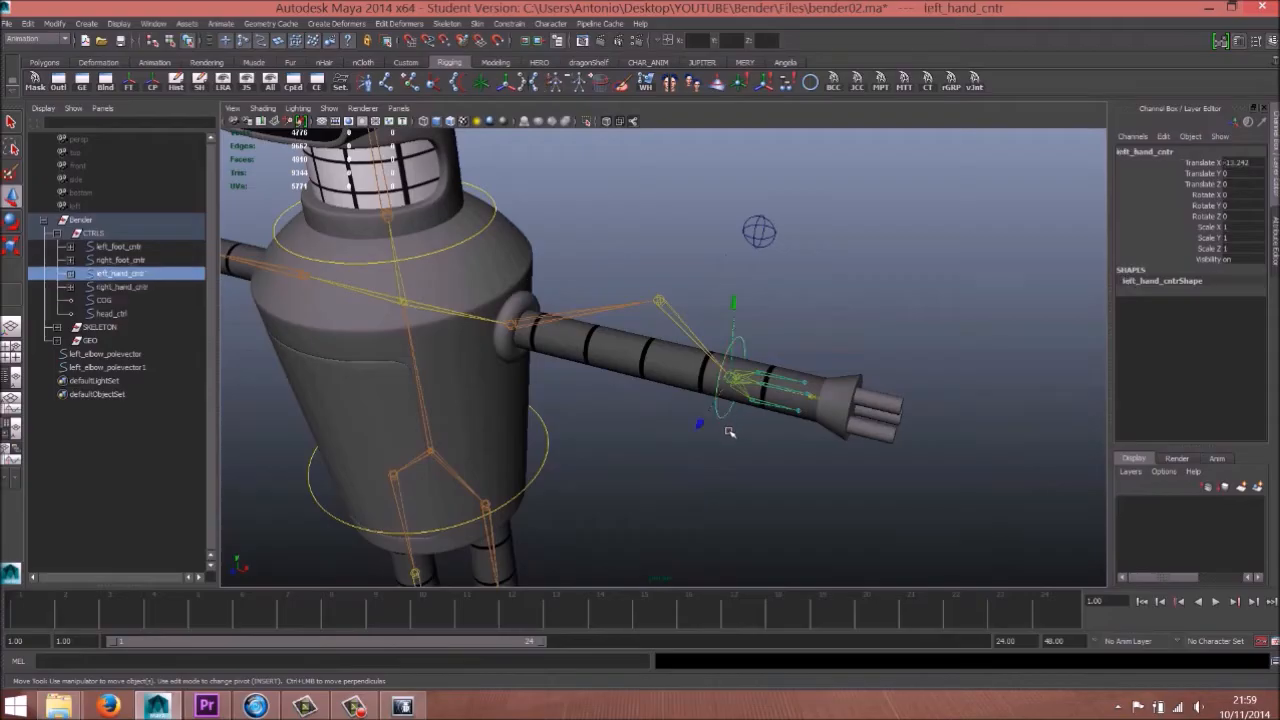
key("e")
left_click_drag(780, 434, 691, 313)
Step: Move left_elbow_polevector vertically to test how it steers the left elbow
left_click_drag(726, 211, 794, 251)
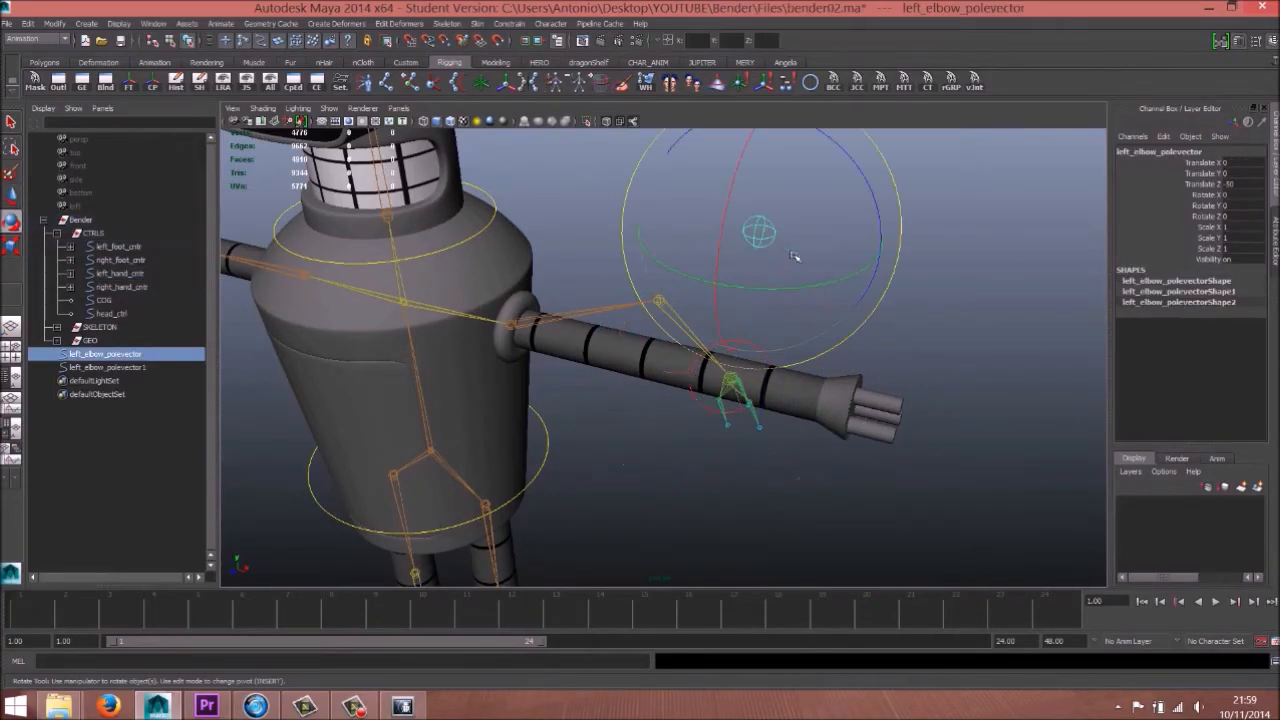
key("w")
left_click_drag(761, 150, 758, 212)
Step: Undo the test transformations made to the left elbow and hand controls
key("ctrl+z")
key("ctrl+z")
key("ctrl+z")
key("ctrl+z")
key("ctrl+z")
key("ctrl+z")
key("ctrl+z")
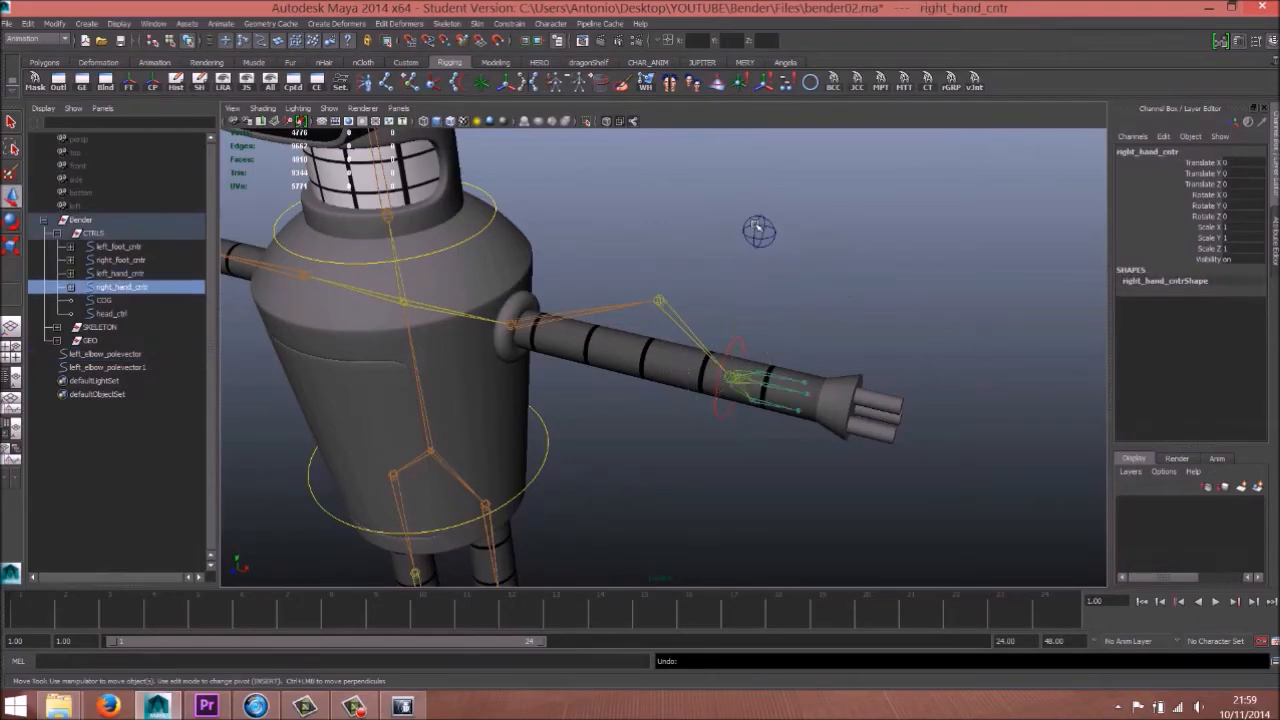
Step: Examine the right hand control and wrist joint up close
middle_click_drag(487, 328, 634, 457, "alt")
left_click_drag(350, 402, 429, 394, "alt")
middle_click_drag(429, 394, 508, 403, "alt")
right_click_drag(508, 403, 690, 410, "alt")
left_click_drag(690, 410, 734, 410, "alt")
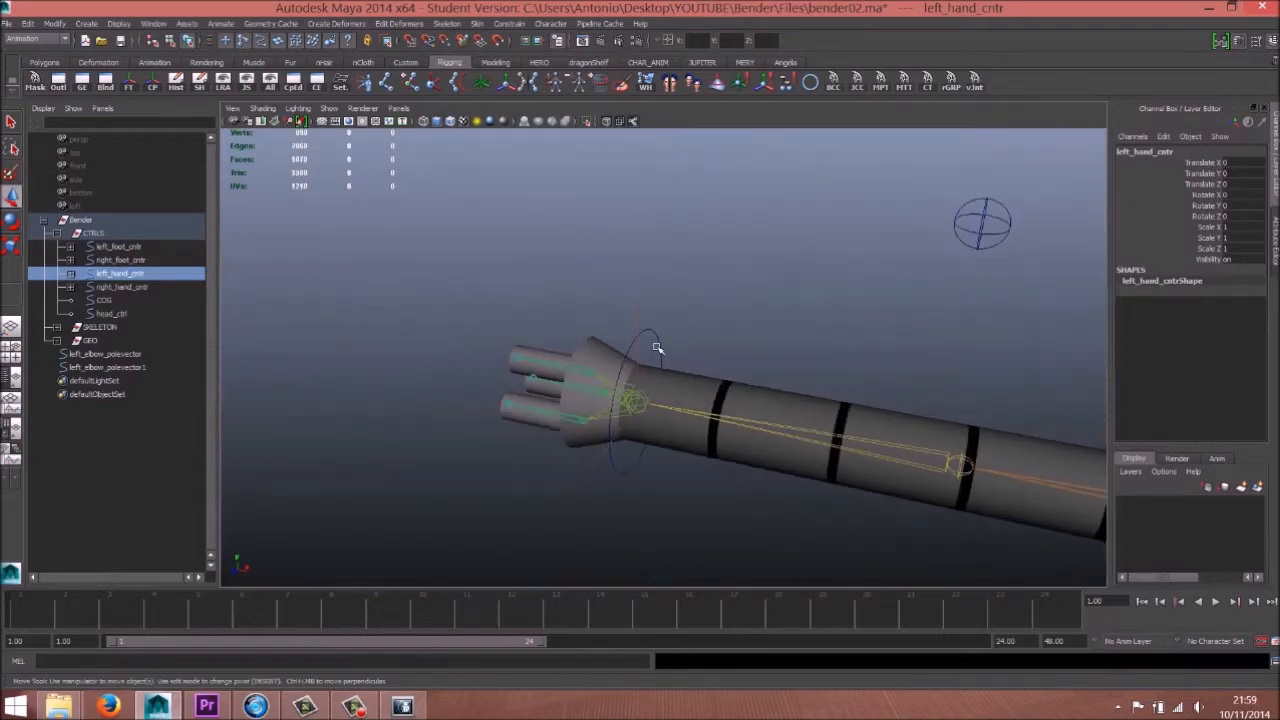
Step: Orient-constrain the right wrist joint to the right hand control
left_click(656, 346)
left_click(595, 424, "shift")
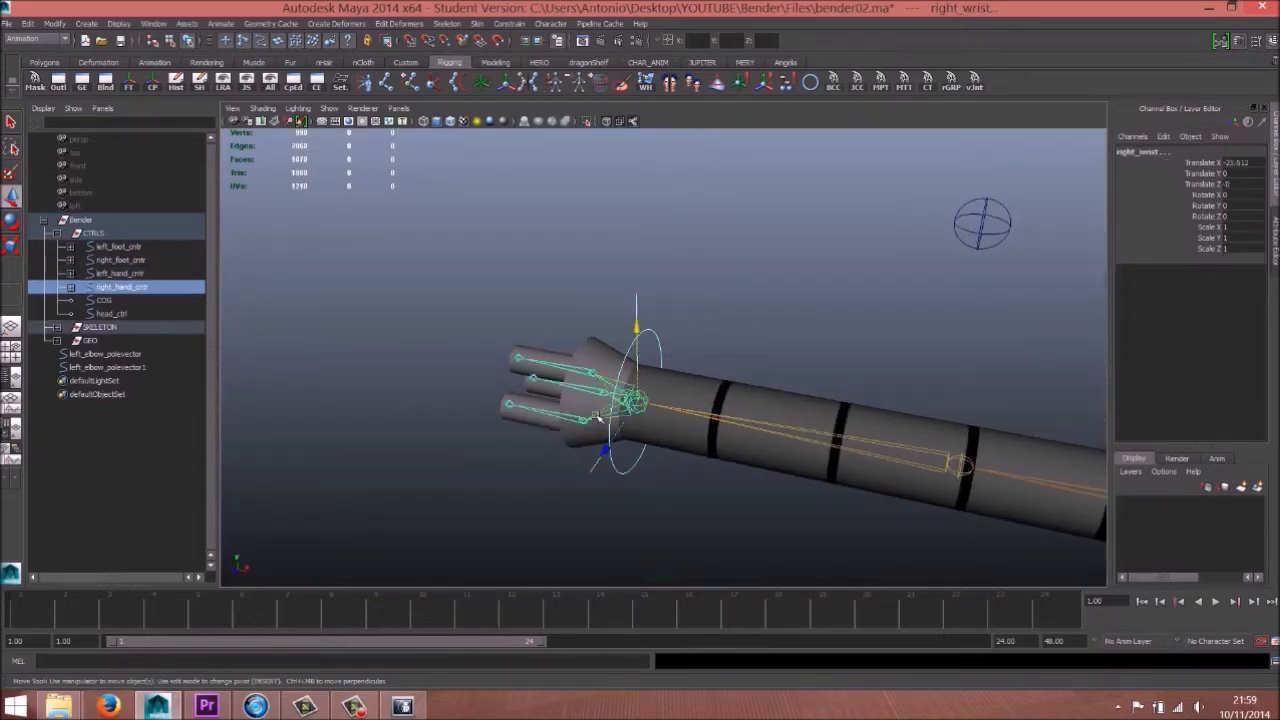
left_click(511, 24)
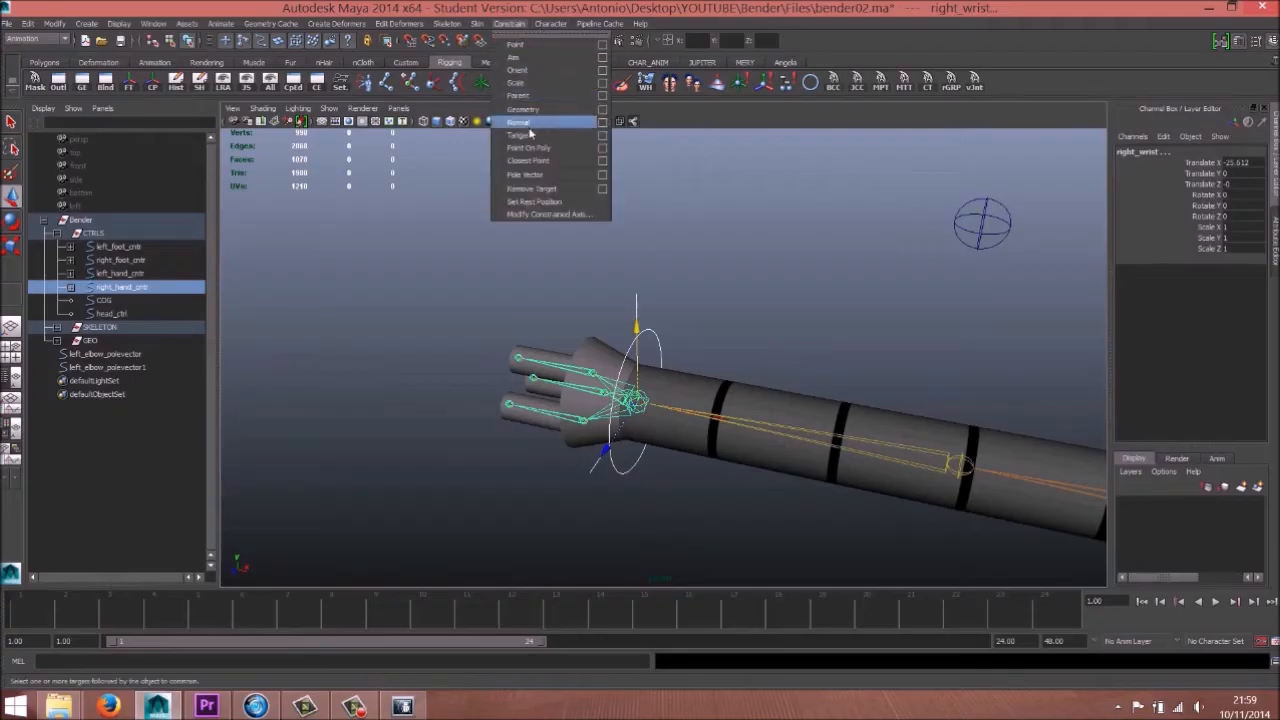
left_click(532, 72)
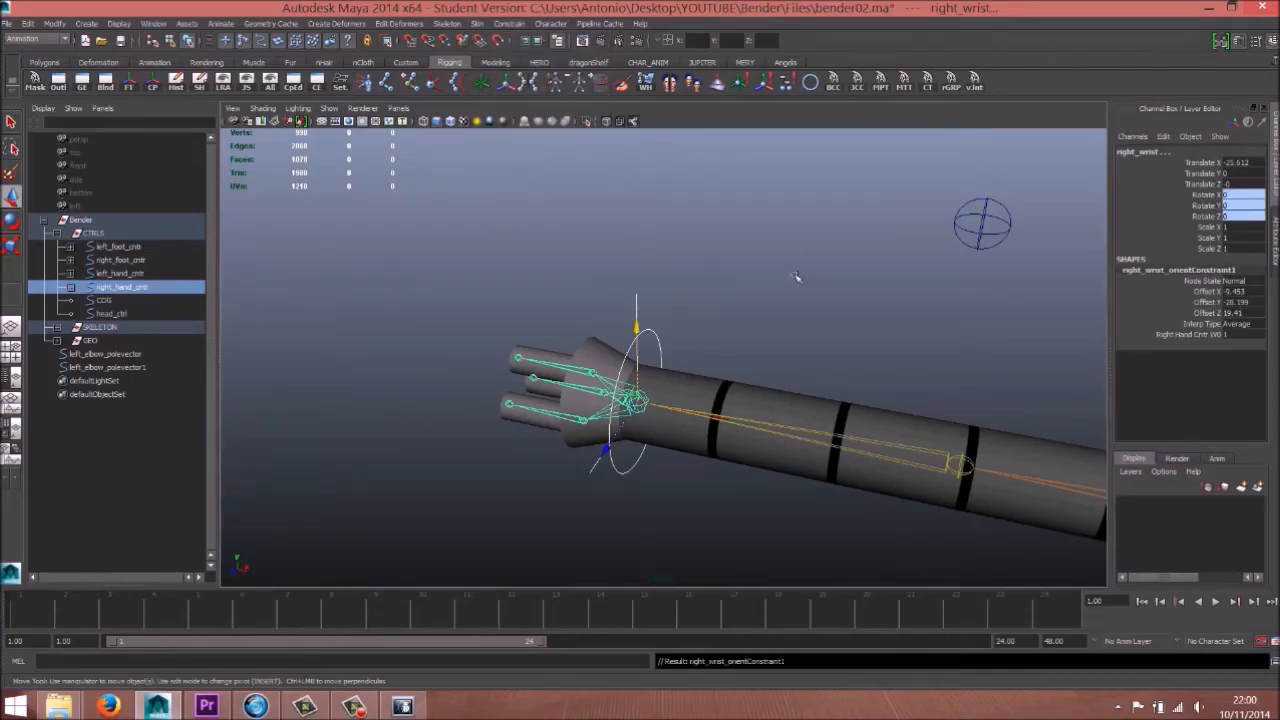
Step: Look over the character rig from the head and arms down to the legs and feet
right_click_drag(869, 311, 588, 368, "alt")
left_click(754, 249)
middle_click_drag(910, 412, 703, 380, "alt")
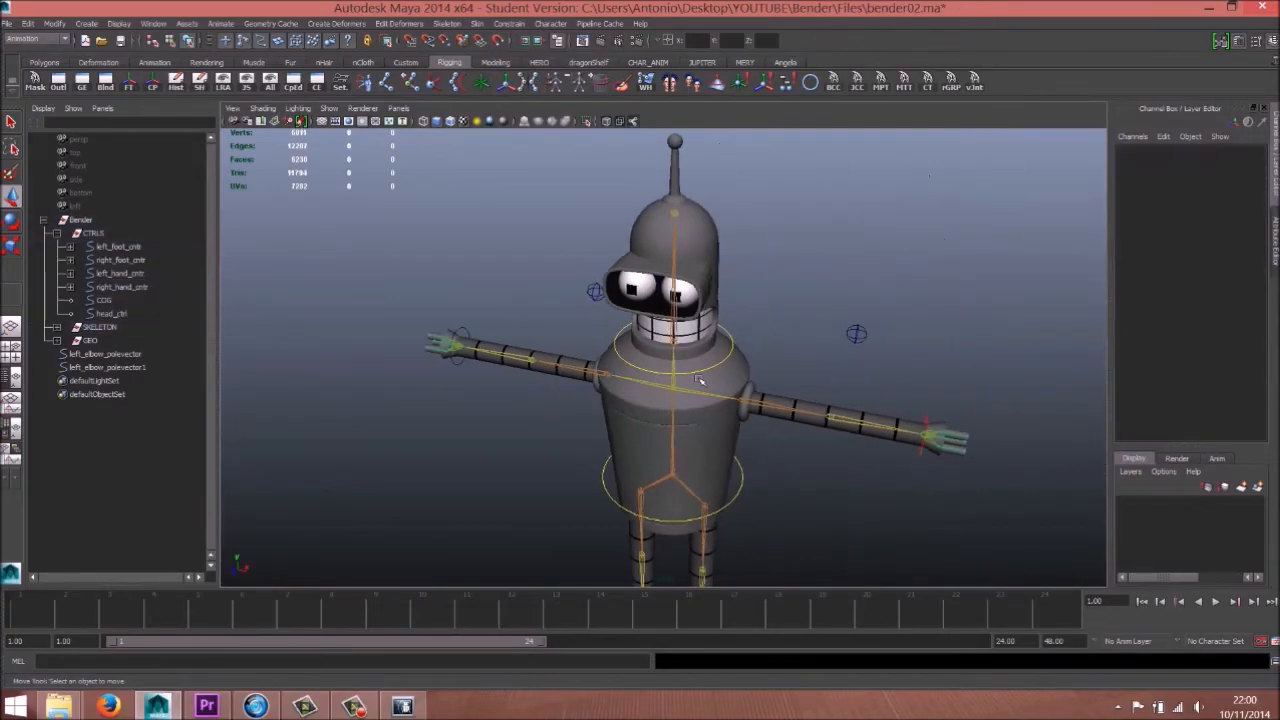
left_click_drag(703, 380, 691, 351, "alt")
right_click_drag(842, 338, 530, 320, "alt")
middle_click_drag(746, 396, 752, 254, "alt")
left_click_drag(772, 296, 777, 352, "alt")
middle_click_drag(705, 335, 657, 425, "alt")
left_click_drag(622, 363, 642, 362, "alt")
middle_click_drag(642, 370, 642, 276, "alt")
right_click_drag(630, 290, 1050, 385, "alt")
left_click_drag(704, 378, 712, 376, "alt")
right_click_drag(900, 325, 786, 294, "alt")
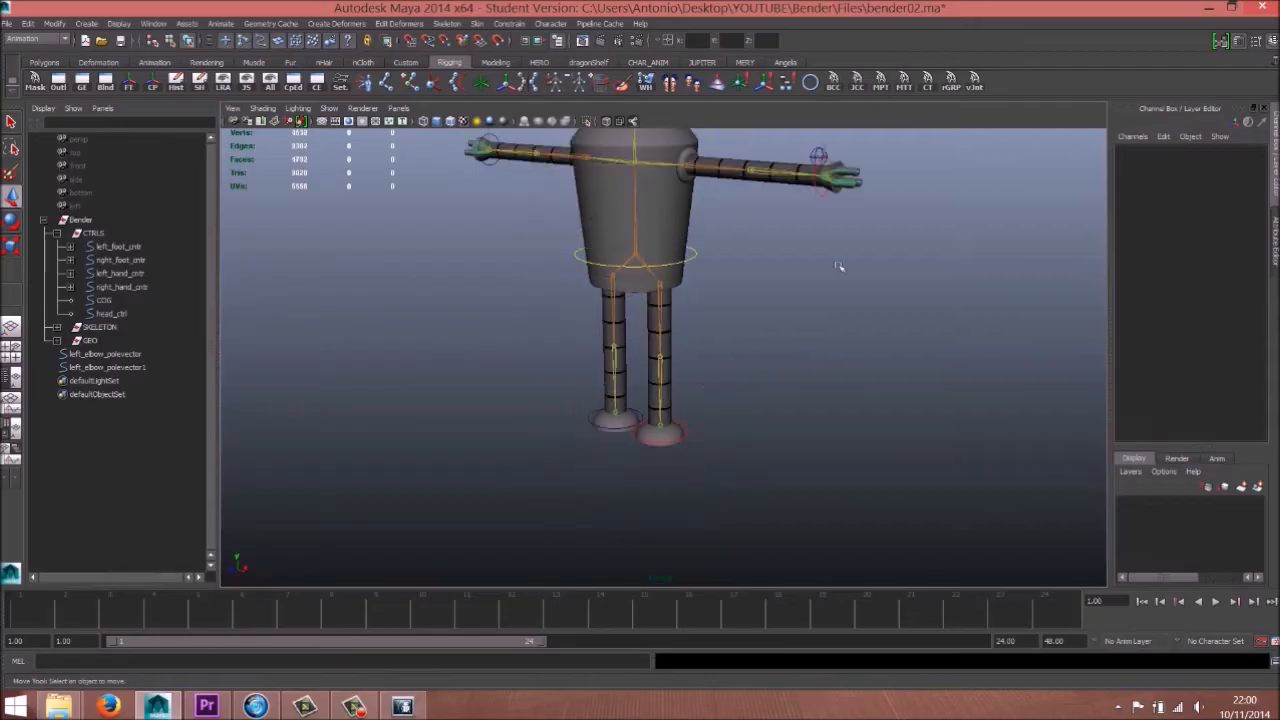
middle_click_drag(786, 294, 751, 346, "alt")
Step: Snap a duplicate of the left elbow pole vector control onto the left knee joint and freeze its transformations
left_click(781, 209)
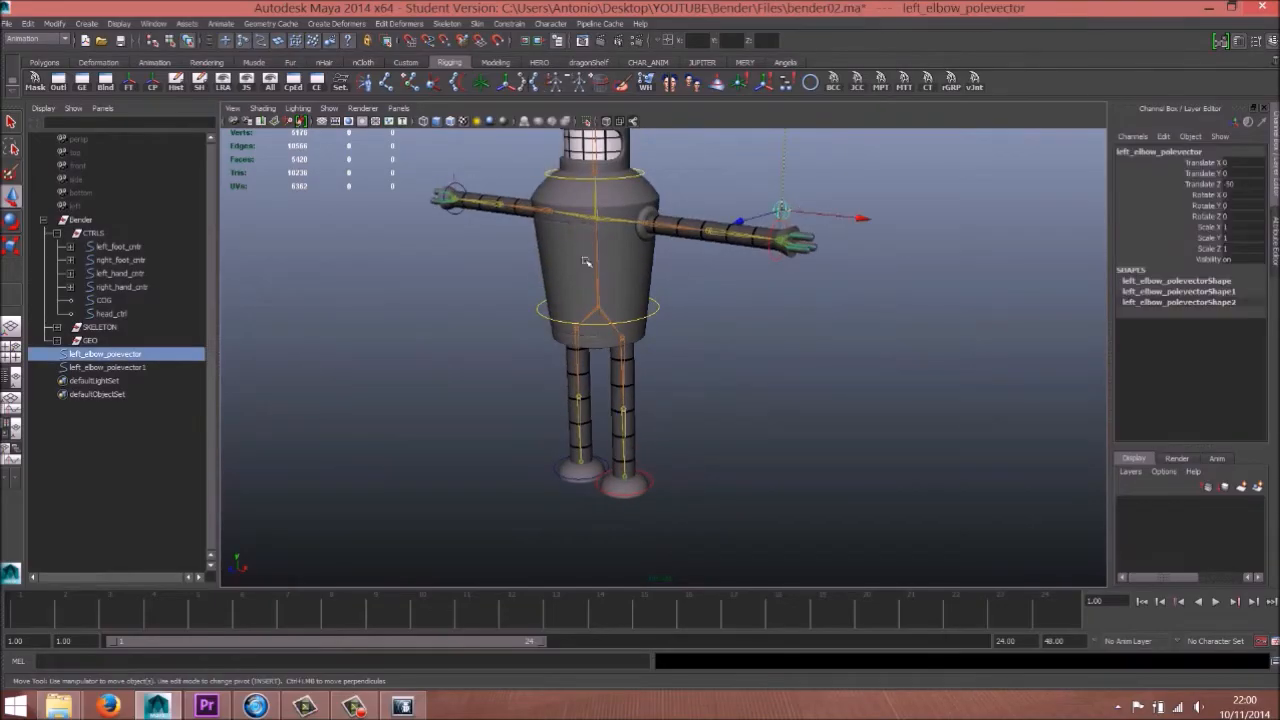
key("ctrl+d")
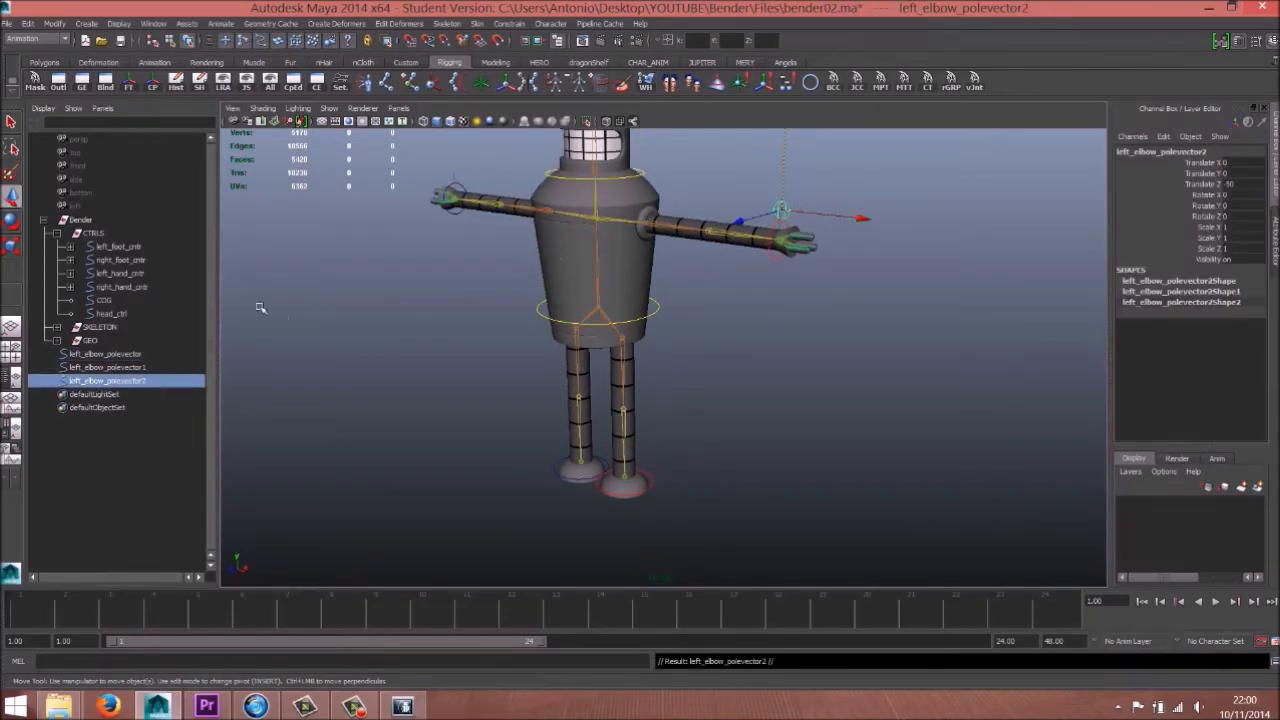
left_click_drag(788, 145, 806, 295)
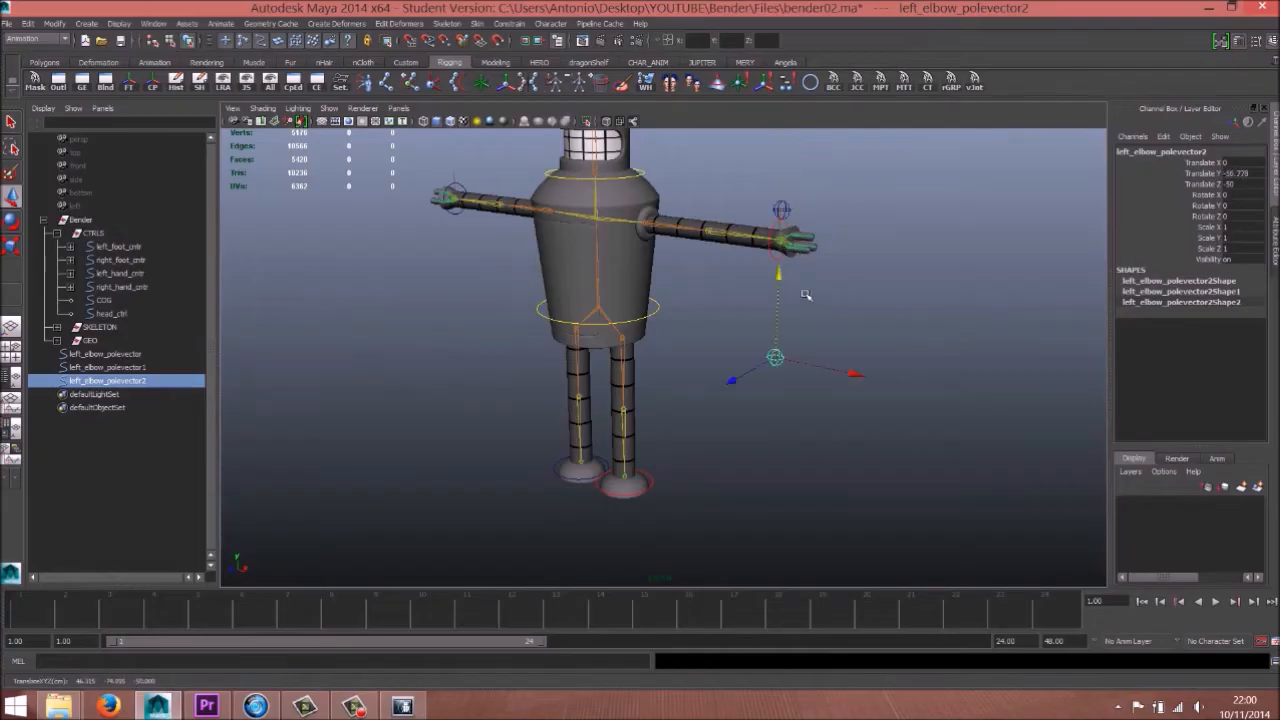
left_click_drag(777, 358, 623, 412)
key("f")
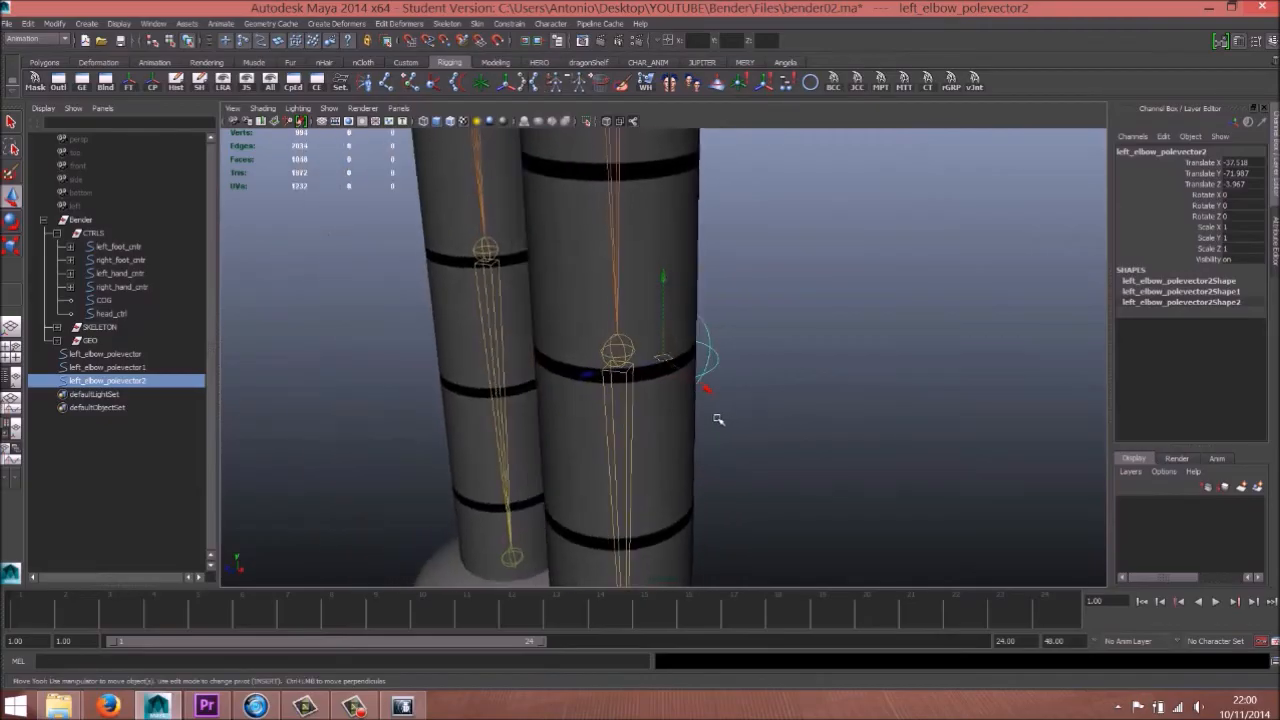
left_click_drag(663, 358, 686, 383)
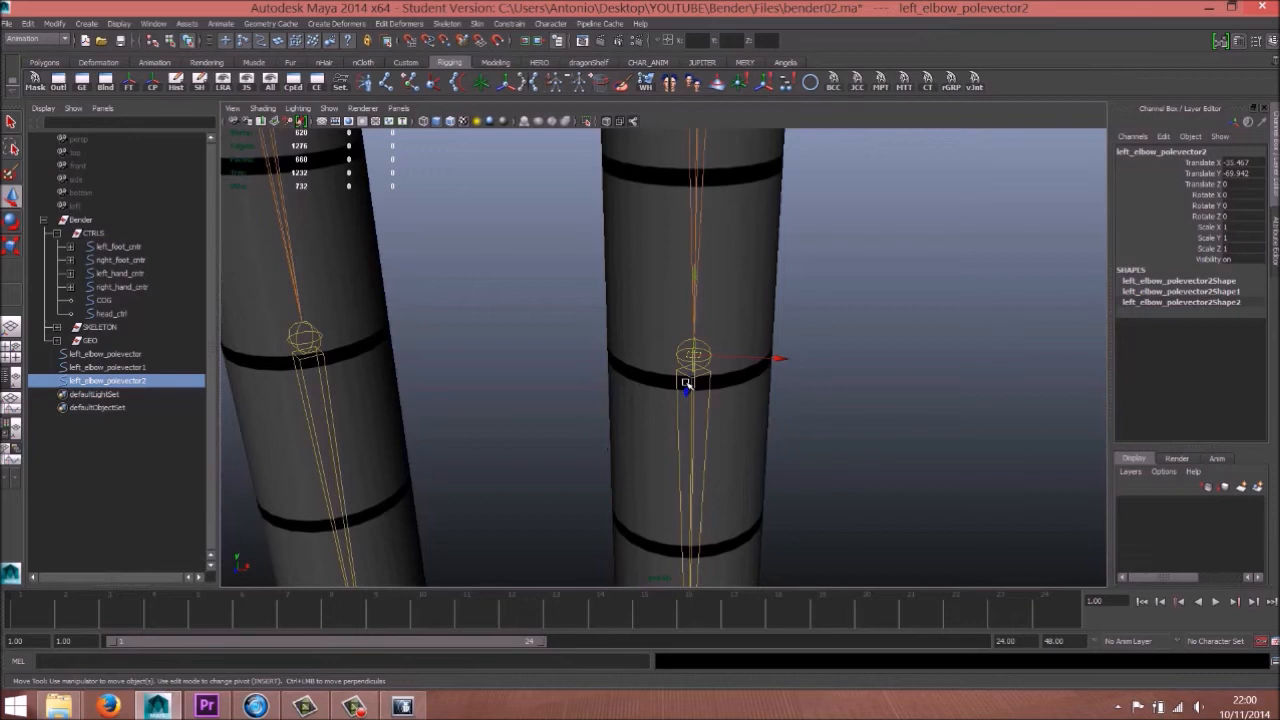
left_click(128, 83)
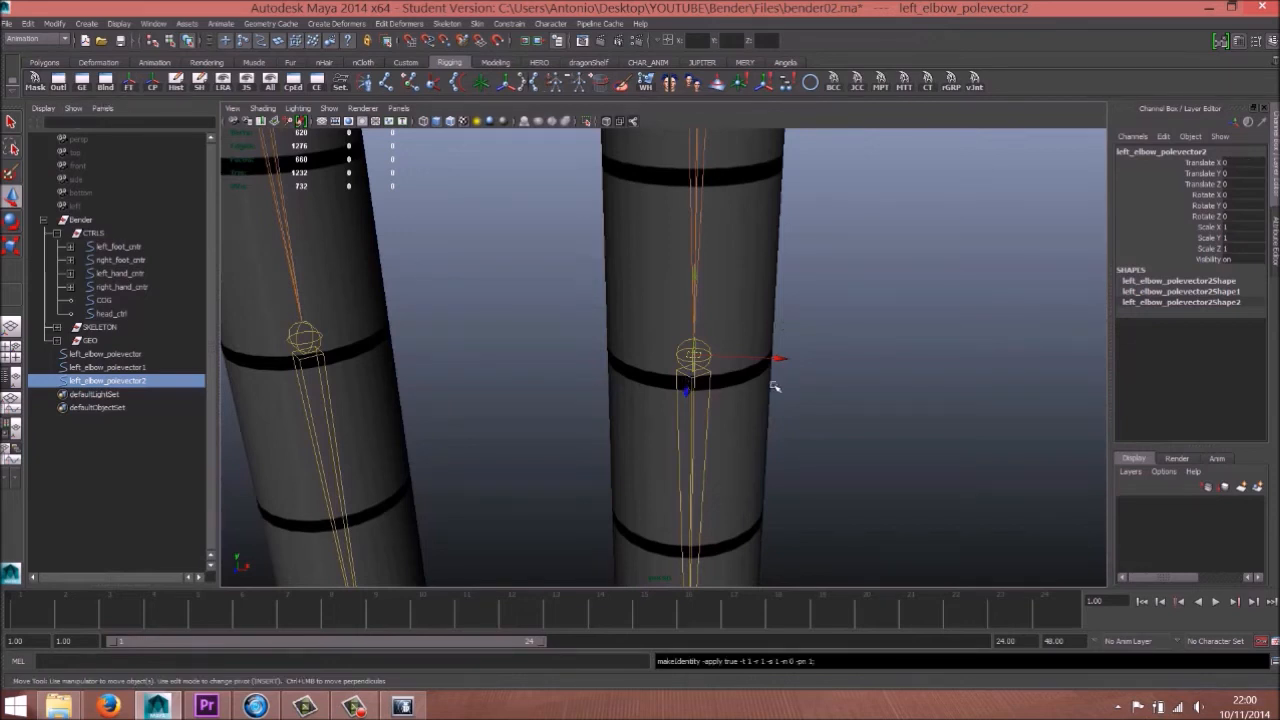
right_click_drag(772, 385, 683, 456, "alt")
left_click_drag(683, 456, 590, 440, "alt")
left_click_drag(576, 382, 378, 500)
key("ctrl+z")
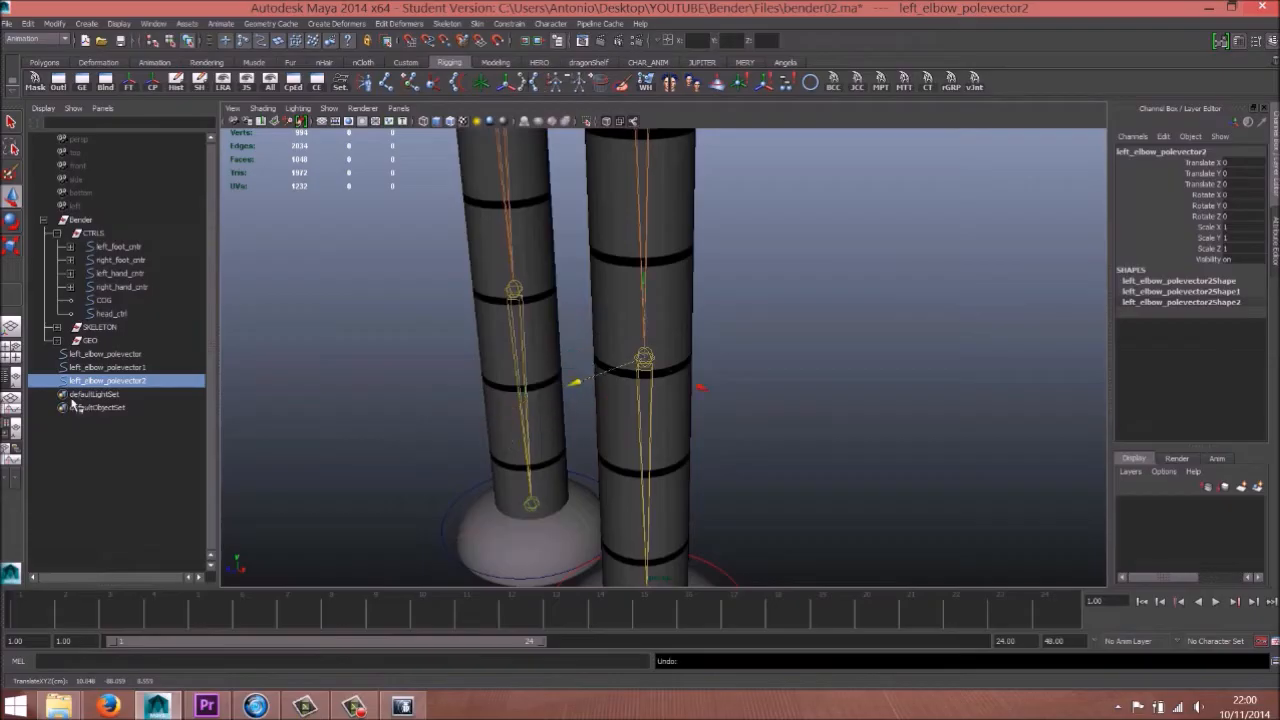
Step: Rename left_elbow_polevector1 as right_elbow_polevector
double_click(82, 369)
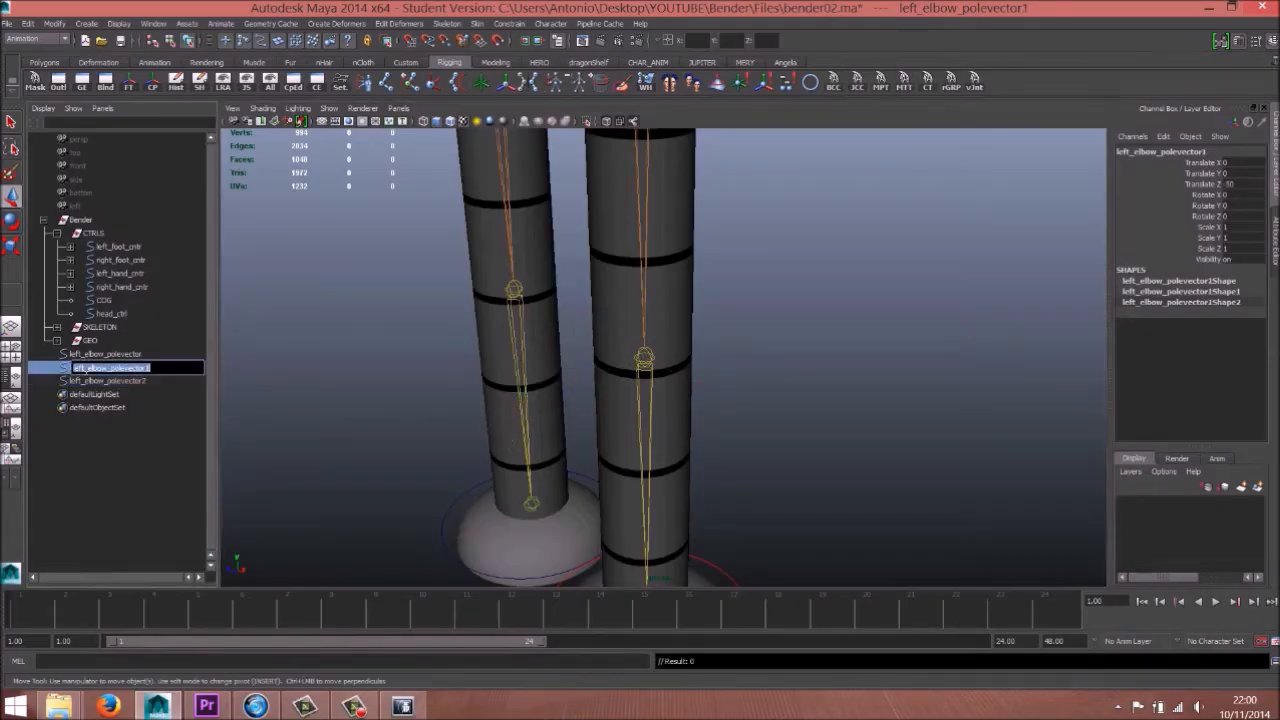
left_click(86, 370)
type("right")
Step: Rename the duplicated control at the left knee as left_knee_polevector
double_click(86, 382)
left_click(168, 381)
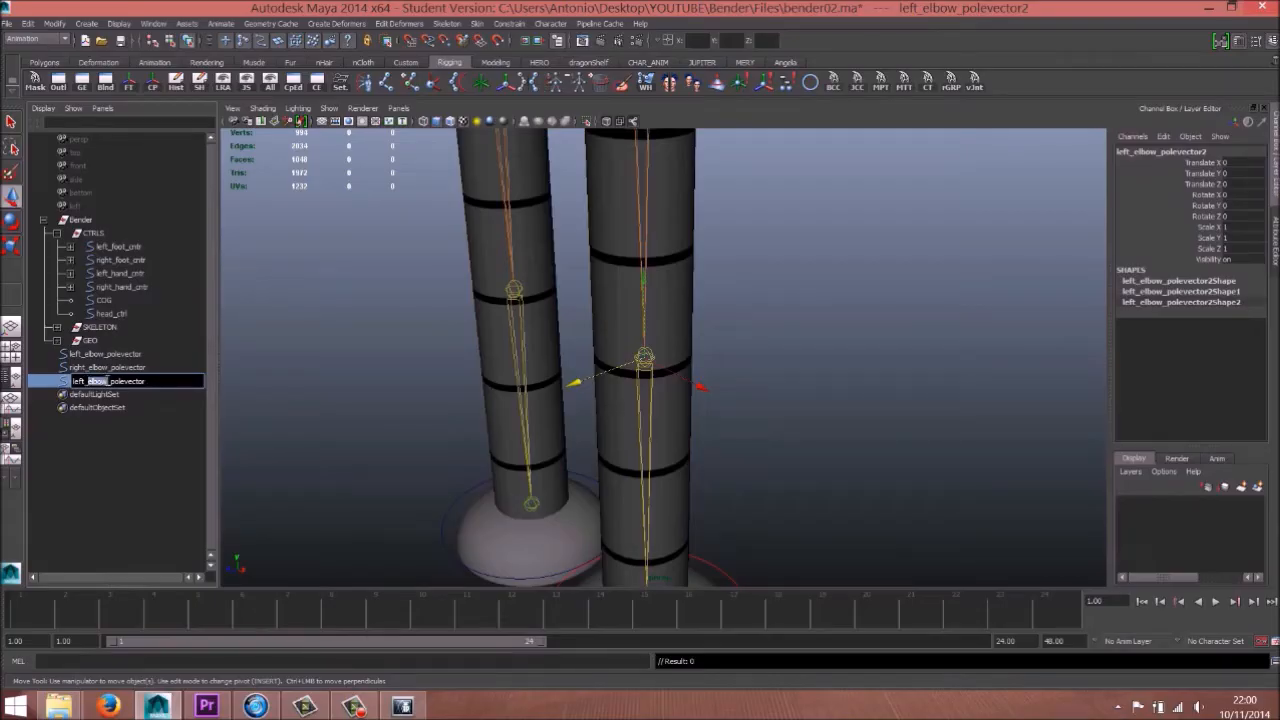
type("kn")
key("Return")
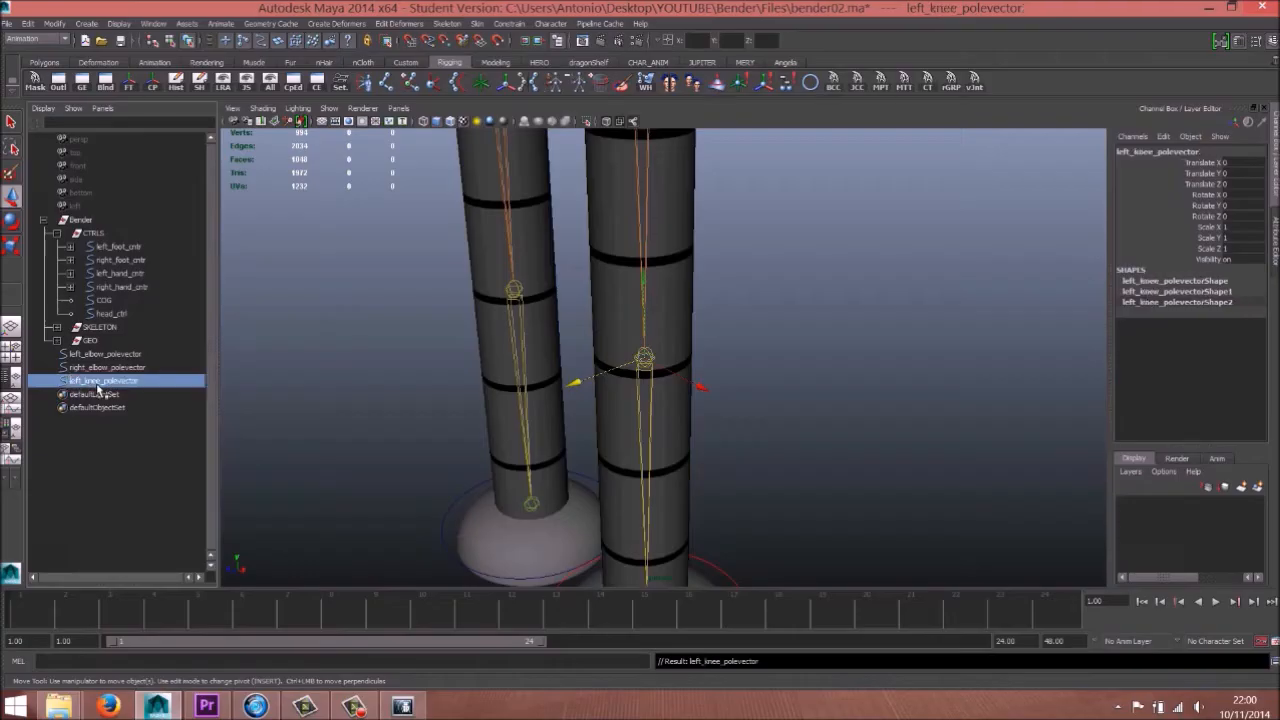
Step: Duplicate the left knee pole vector control, placing the copy in a group with Scale X set to -1
key("ctrl+d")
key("ctrl+g")
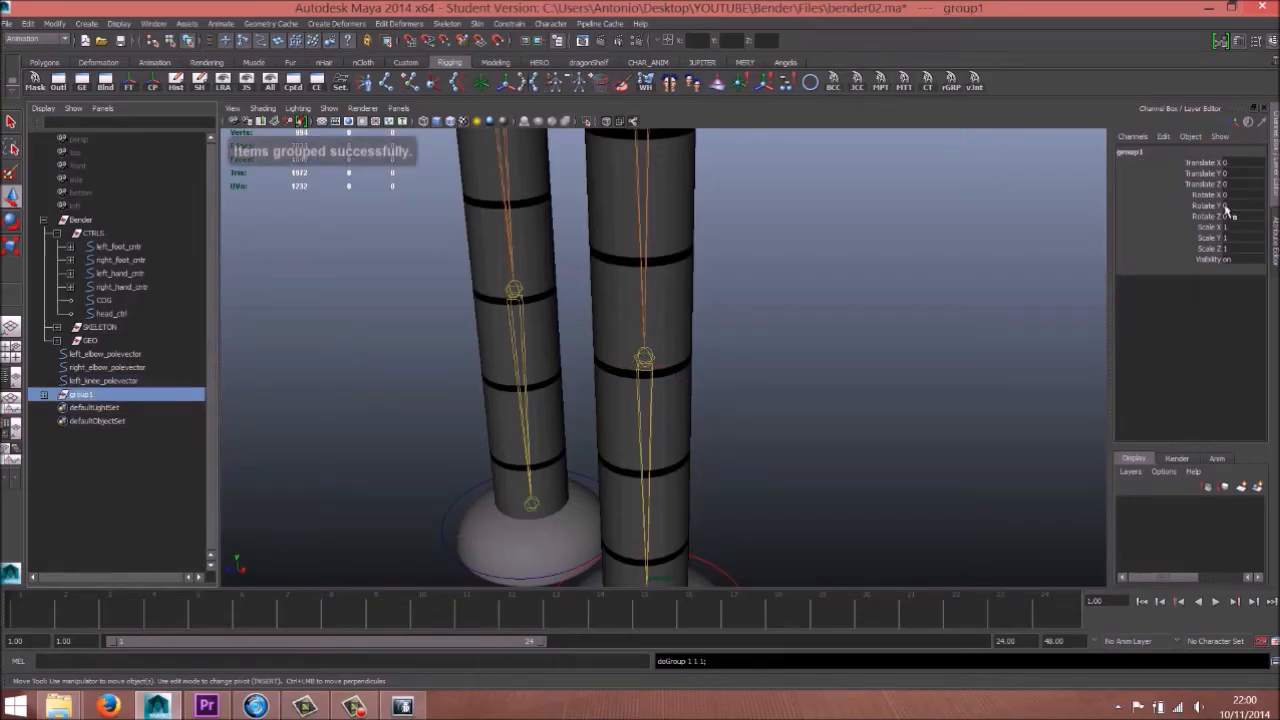
left_click(1232, 227)
key("Return")
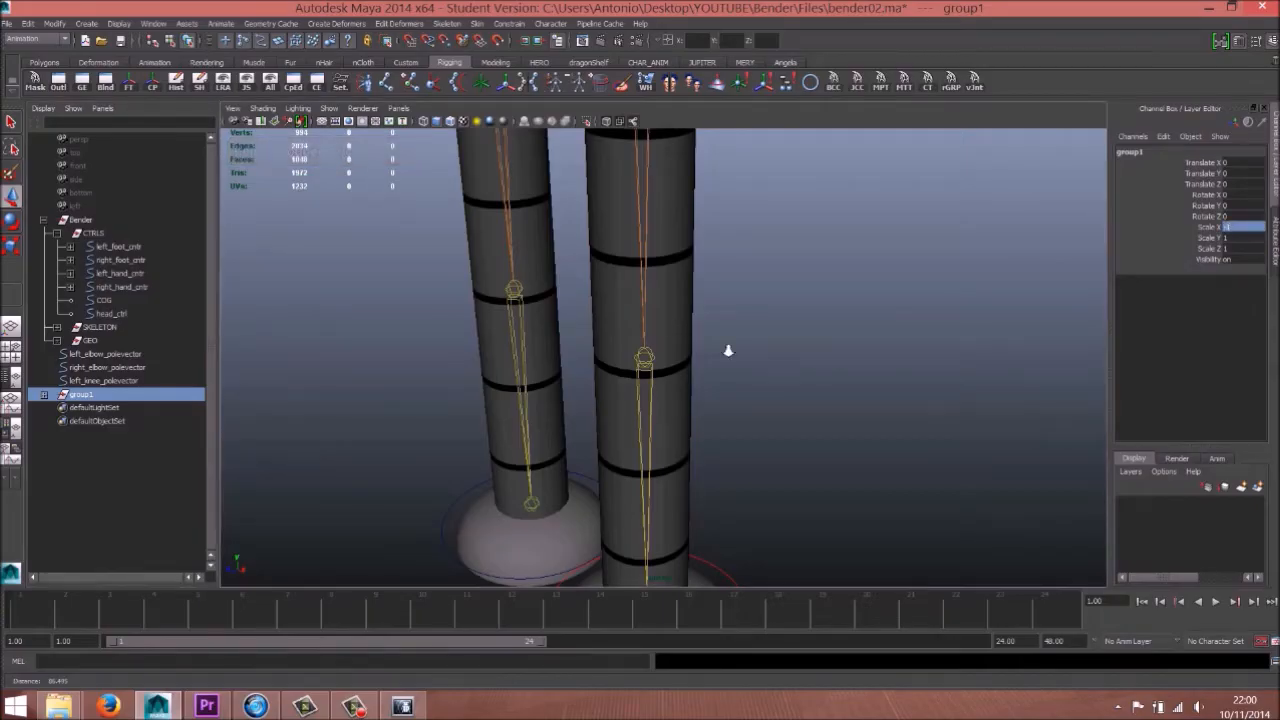
Step: Unparent the mirrored knee control from its group and delete the empty group
scroll(818, 361, "down", 1)
left_click(45, 395)
left_click(111, 408)
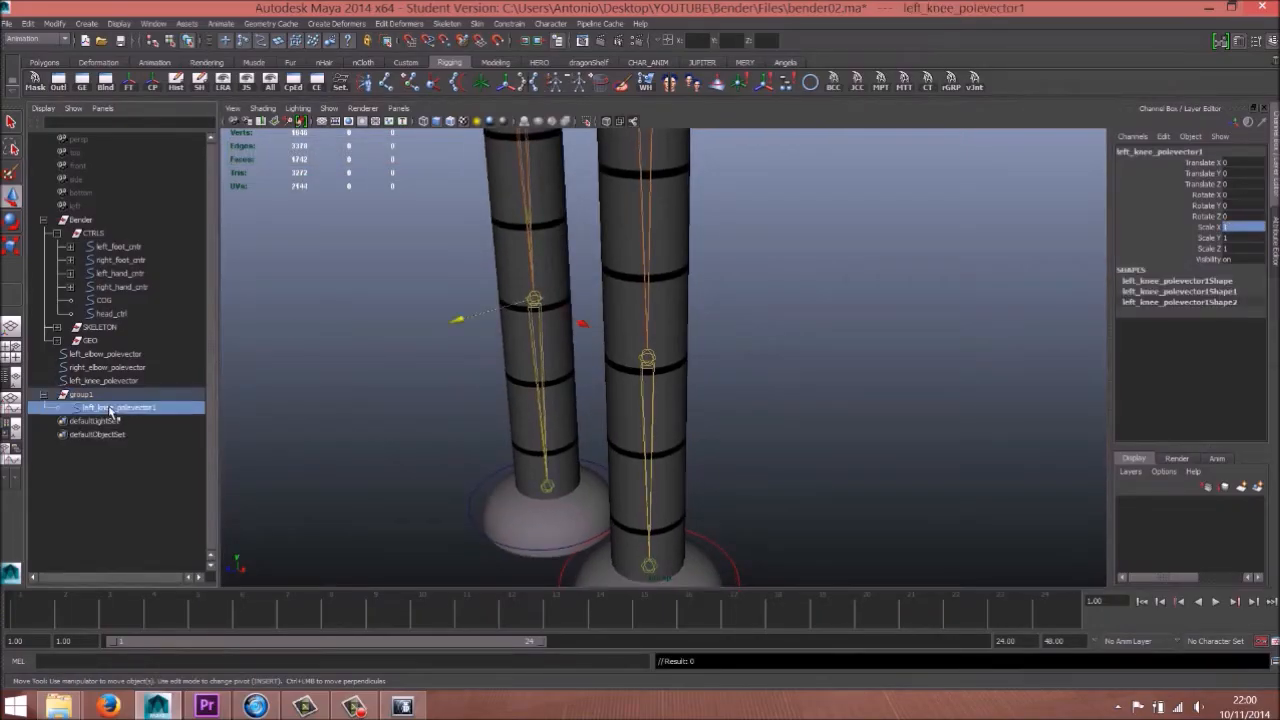
key("shift+p")
left_click(88, 395)
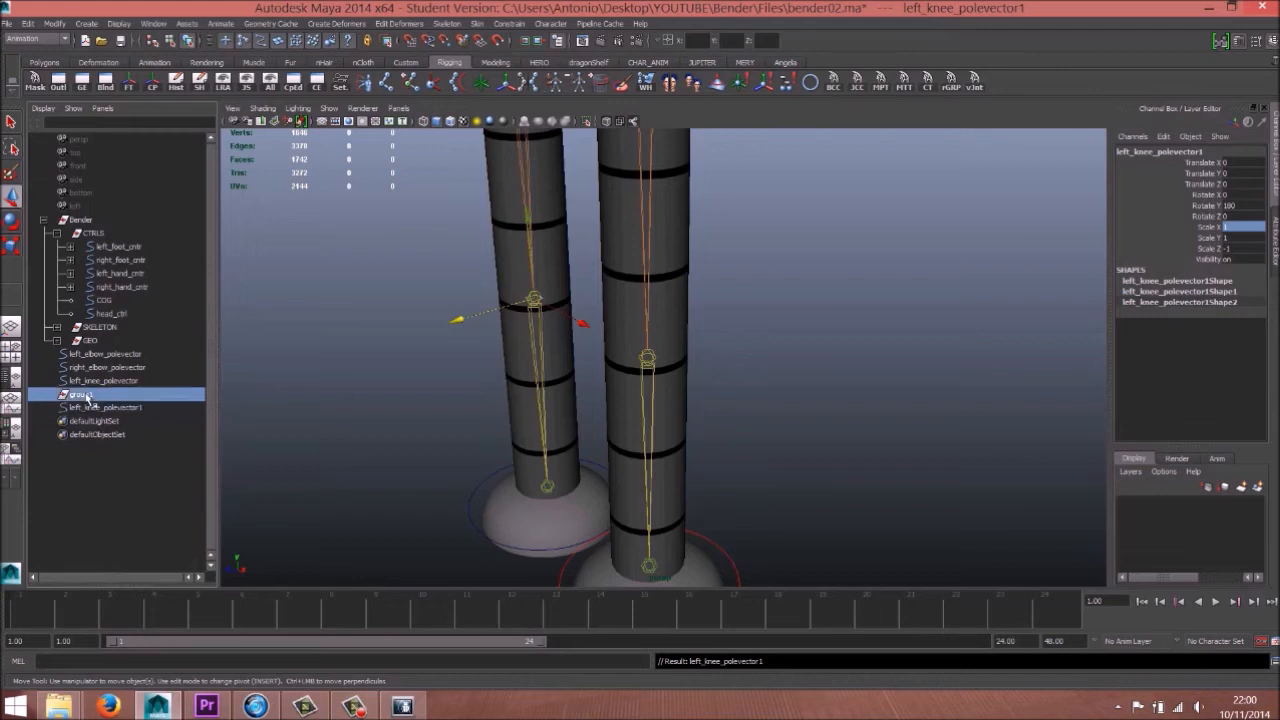
key("Delete")
Step: Rename the mirrored knee control as right_knee_polevector
double_click(113, 395)
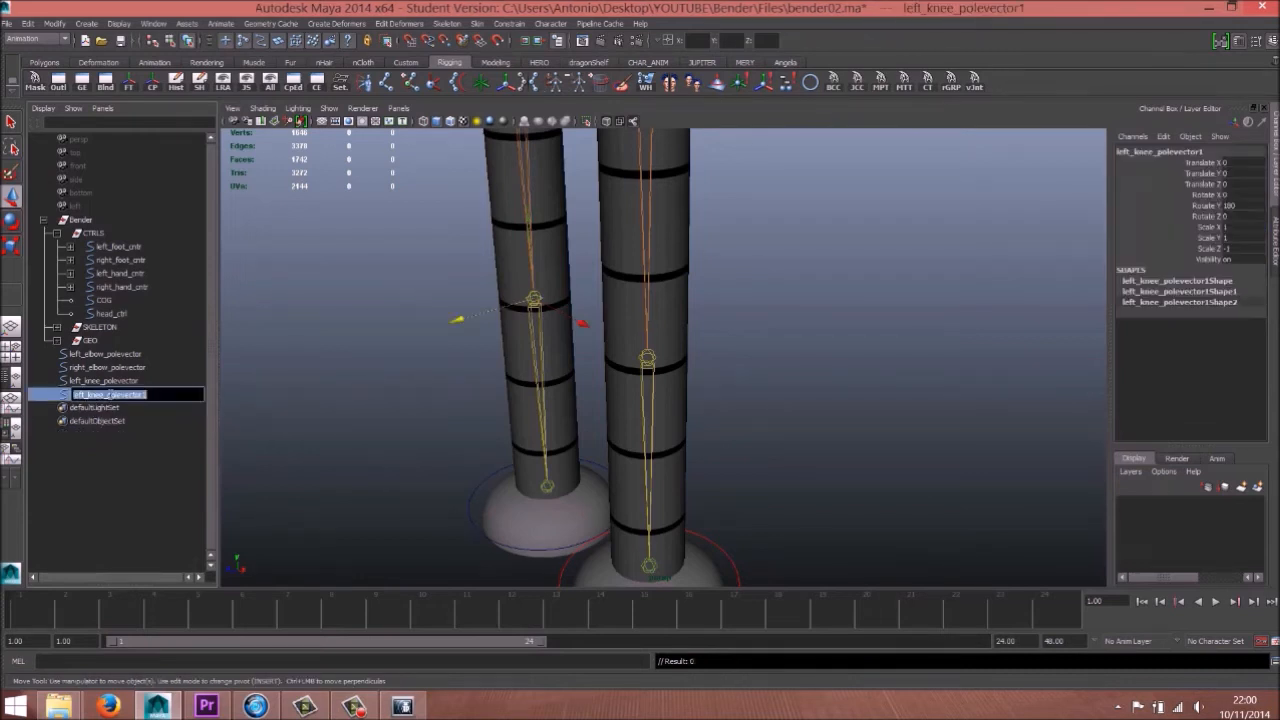
left_click_drag(85, 396, 74, 396)
type("right")
key("BackSpace")
key("Return")
Step: Freeze the transformations of both knee pole vector controls and move them forward to a Translate Z of 50
left_click(128, 381, "ctrl")
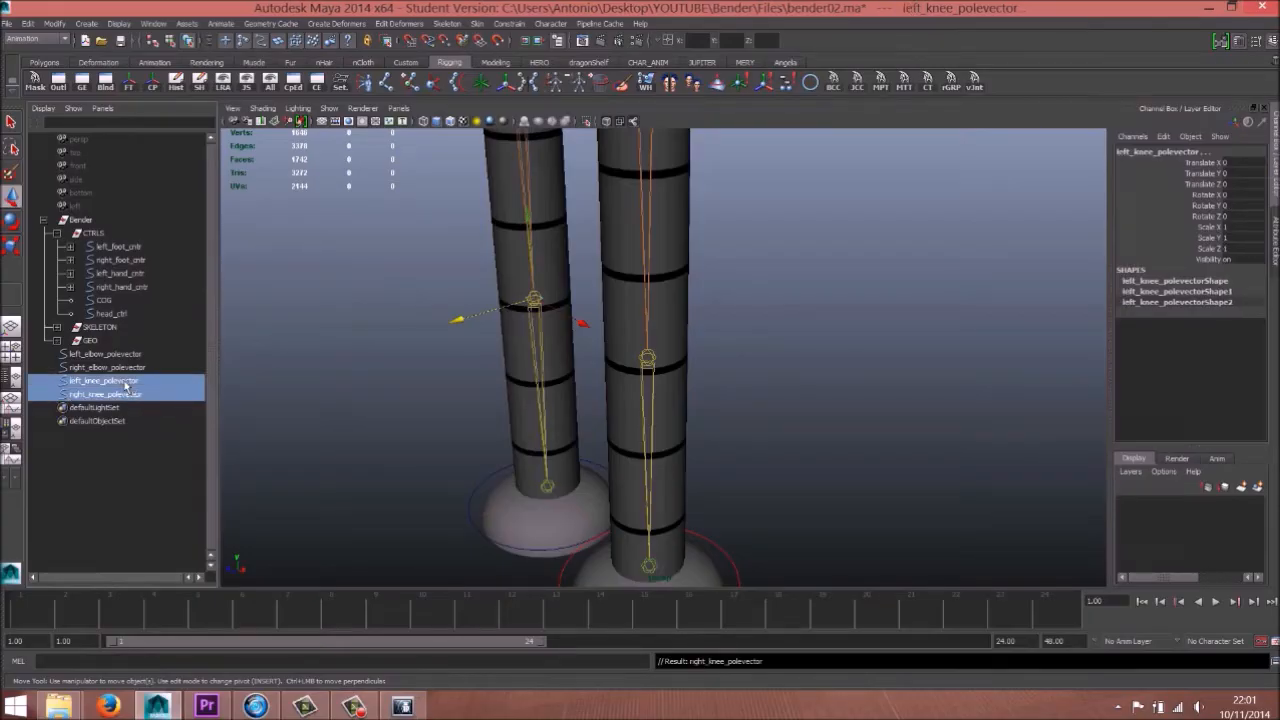
left_click(129, 84)
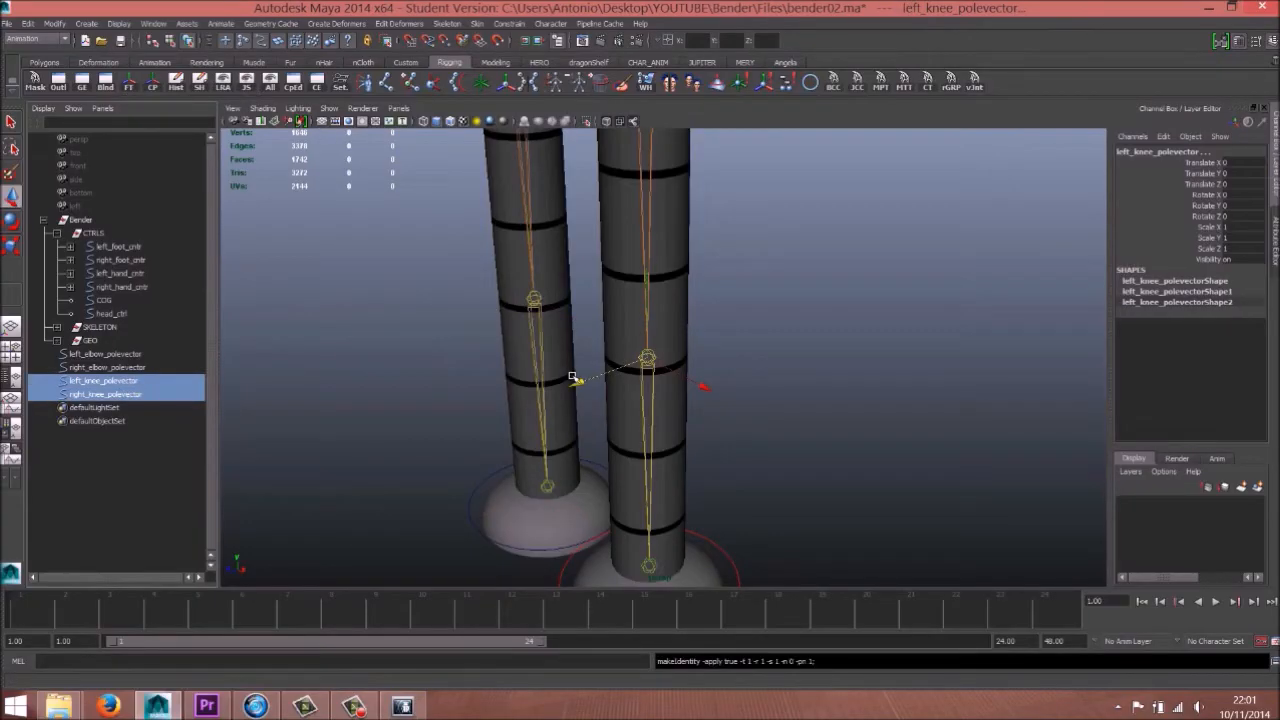
left_click_drag(582, 384, 309, 488)
scroll(1040, 237, "down", 2)
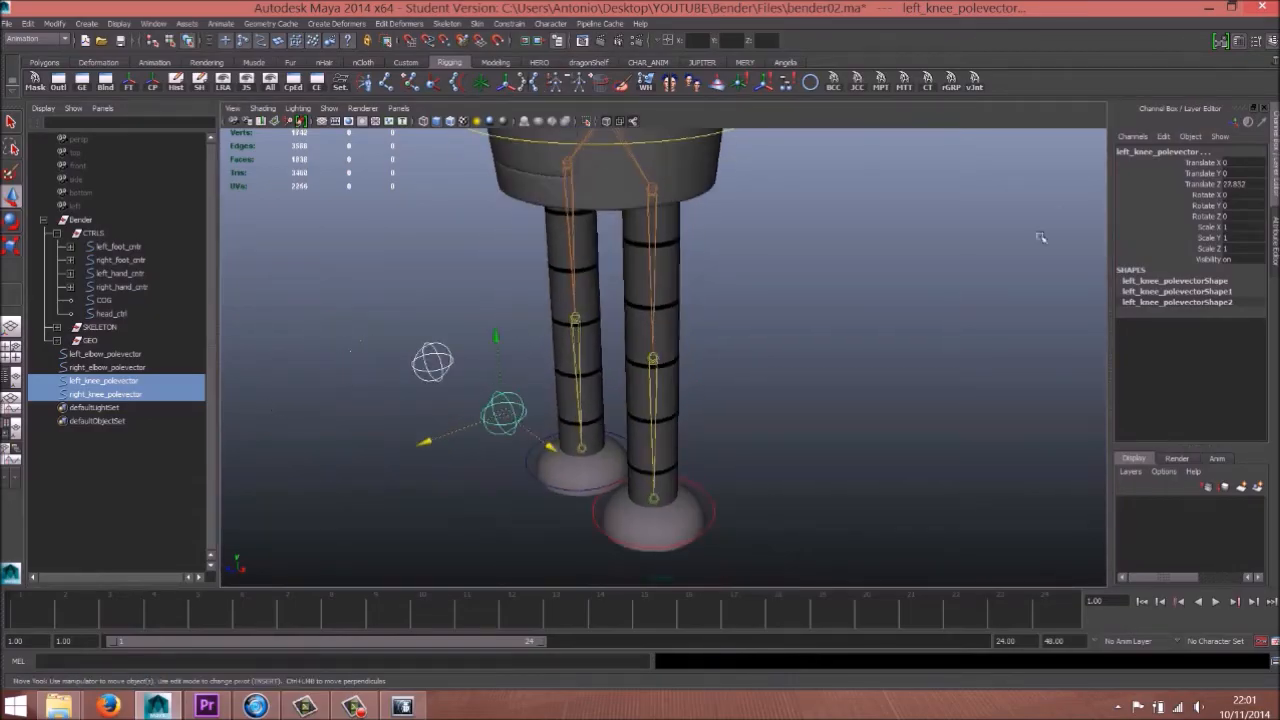
double_click(1236, 184)
type("90")
key("Return")
middle_click_drag(438, 534, 477, 486, "alt")
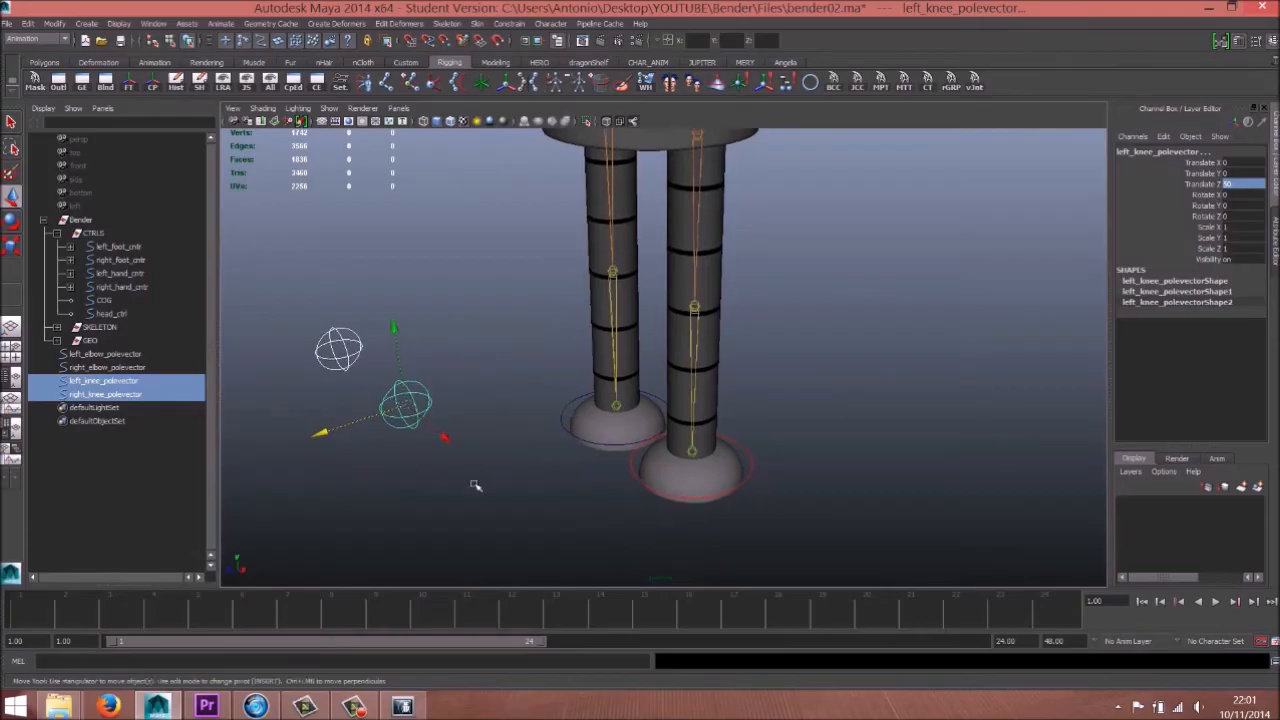
Step: Apply a pole vector constraint from the left knee control to the left leg's IK handle
left_click(476, 484)
left_click(429, 398)
middle_click_drag(642, 463, 645, 416, "alt")
left_click(652, 422, "shift")
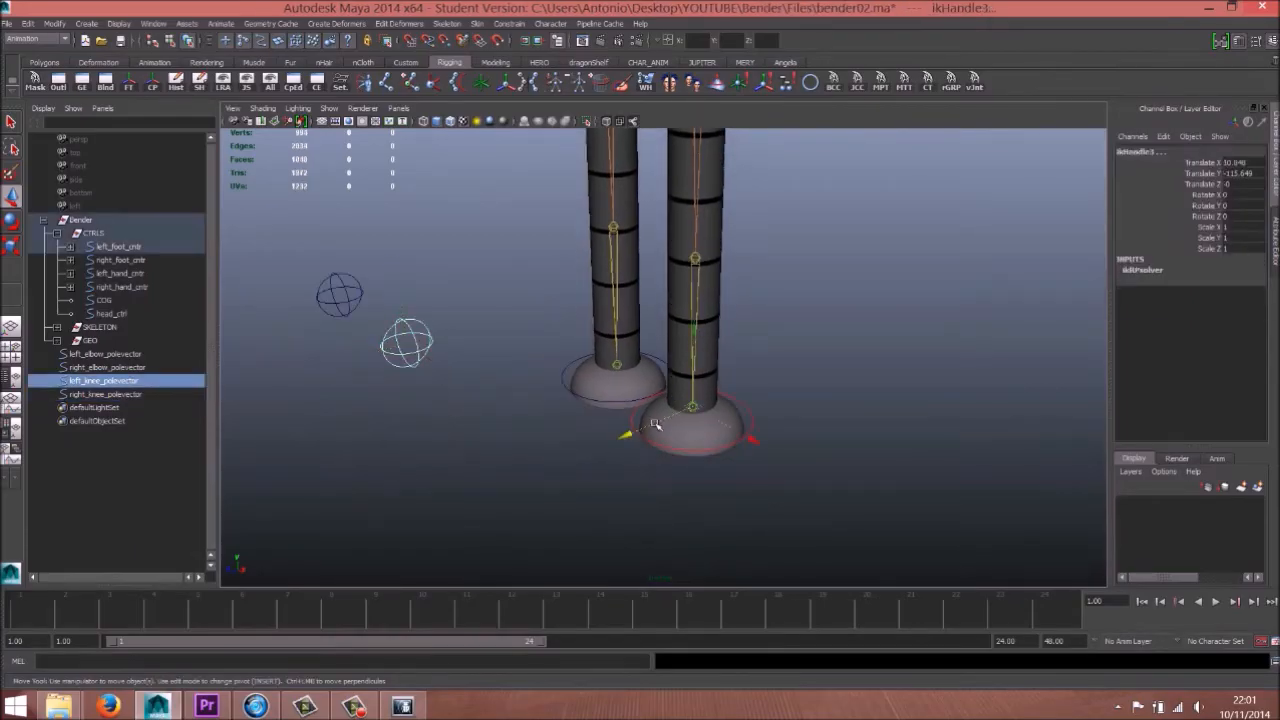
left_click(510, 23)
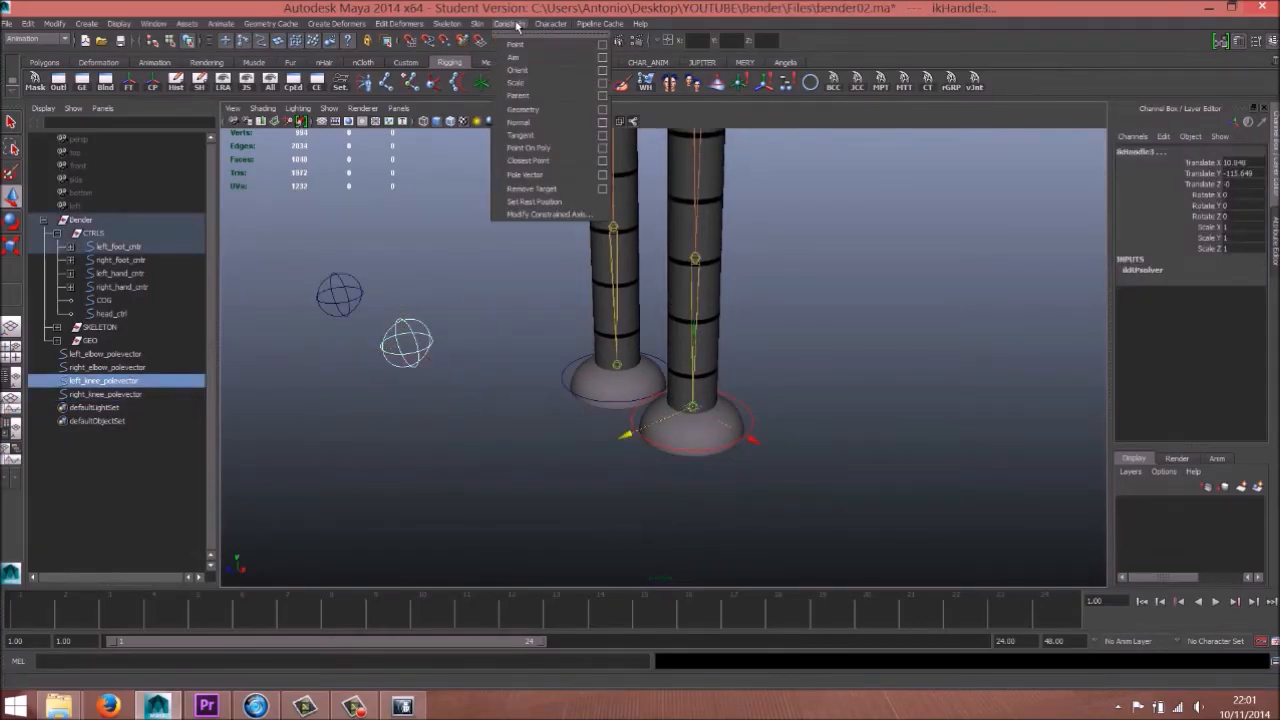
left_click(530, 176)
Step: Apply a pole vector constraint from the right knee control to the right leg's IK handle
left_click(346, 280)
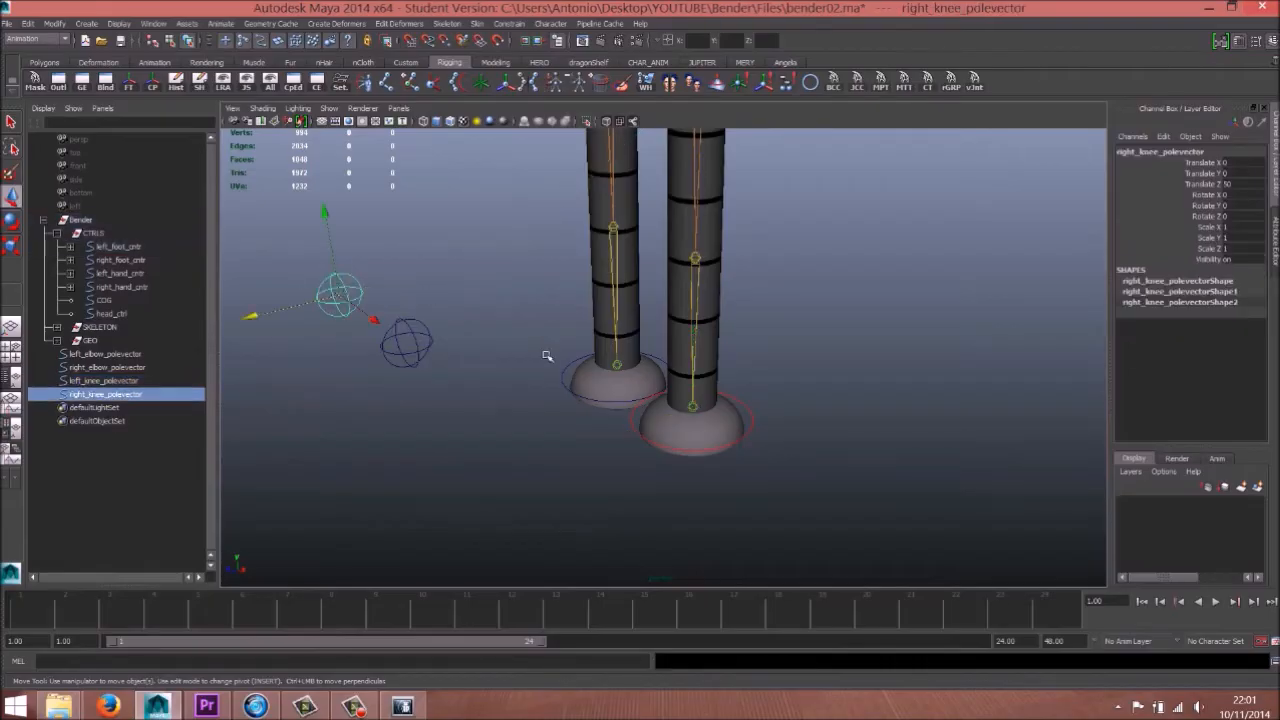
left_click(597, 373, "shift")
key("g")
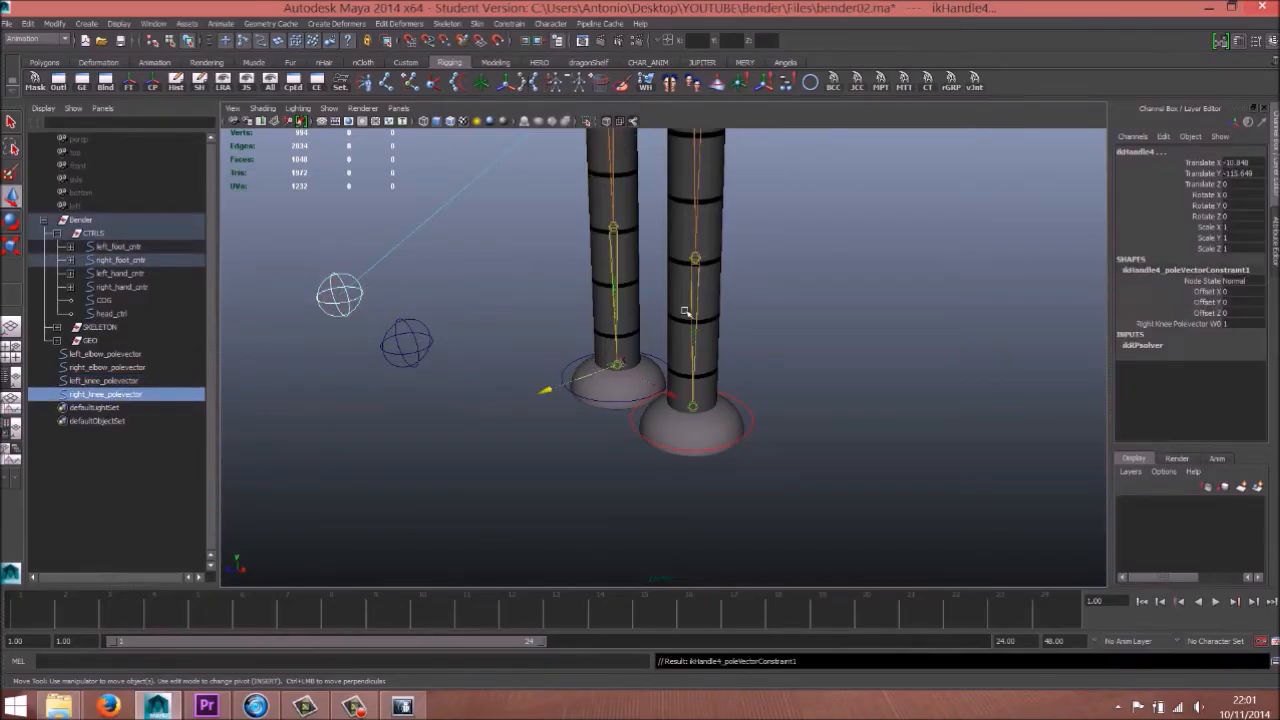
Step: Try out the foot and knee pole vector controls together, and undo the trial changes
right_click_drag(686, 312, 510, 303, "alt")
left_click_drag(443, 296, 547, 363)
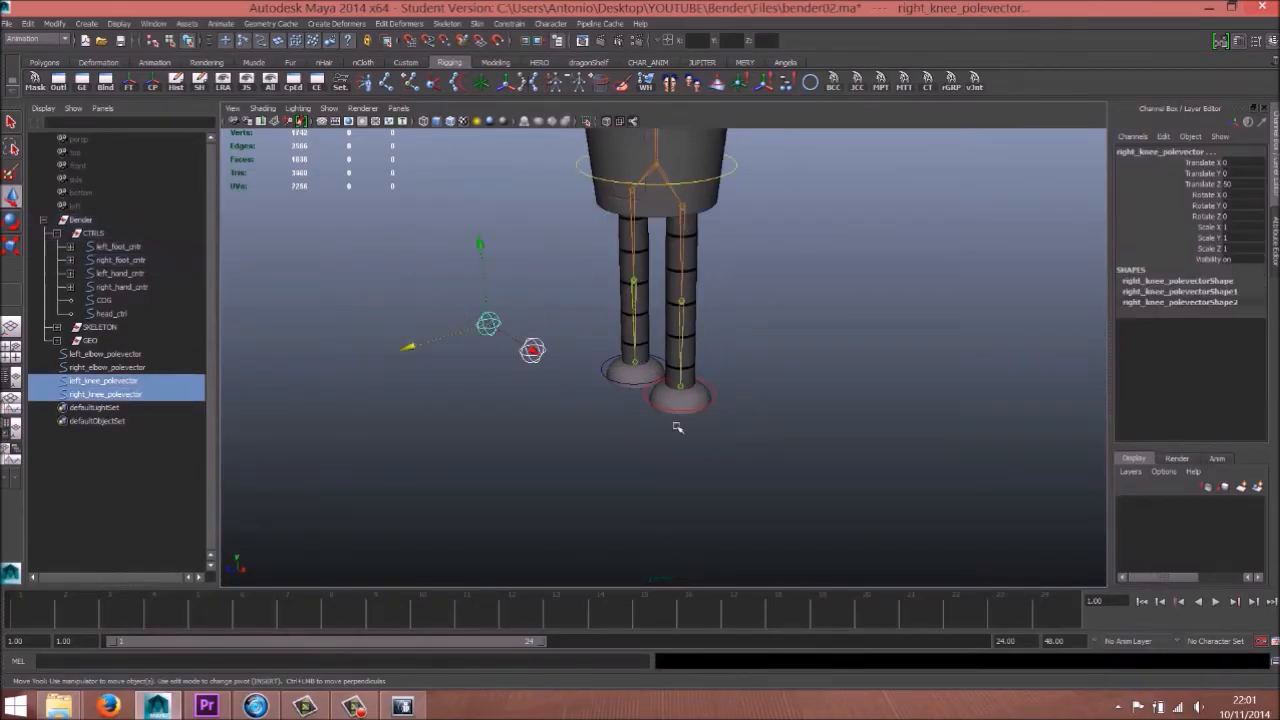
left_click(627, 378)
left_click(735, 395)
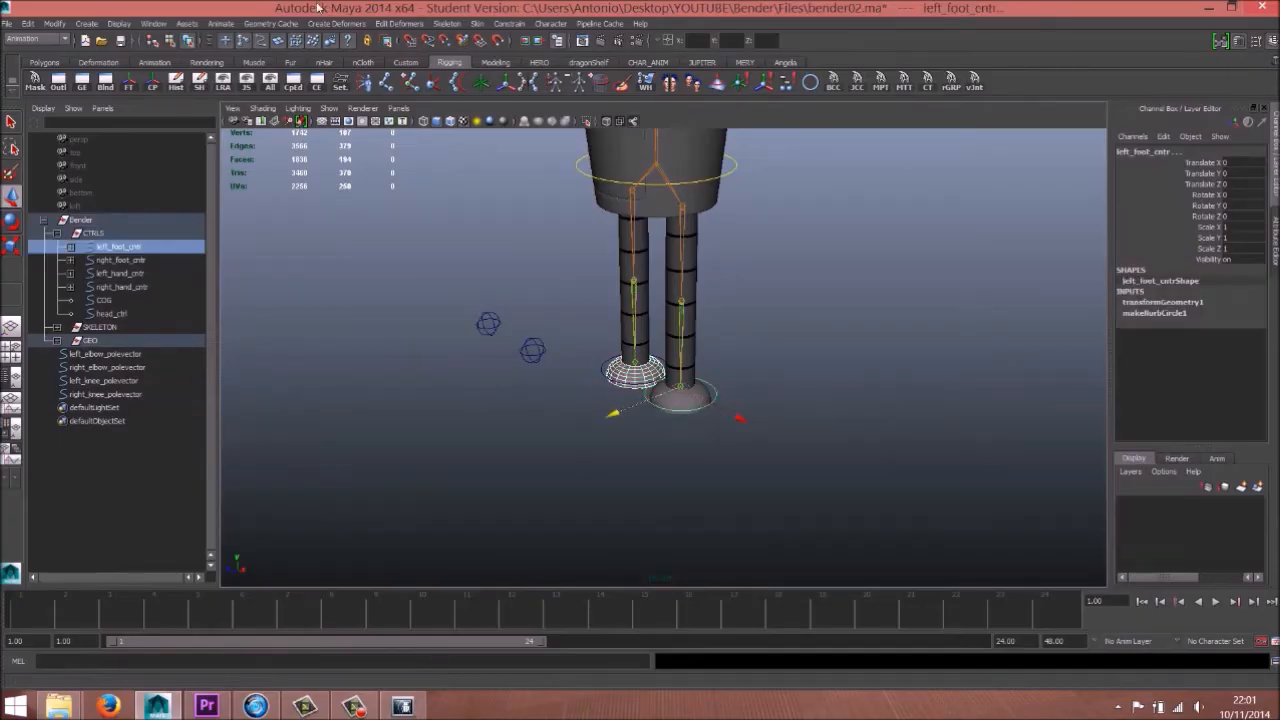
left_click(707, 404)
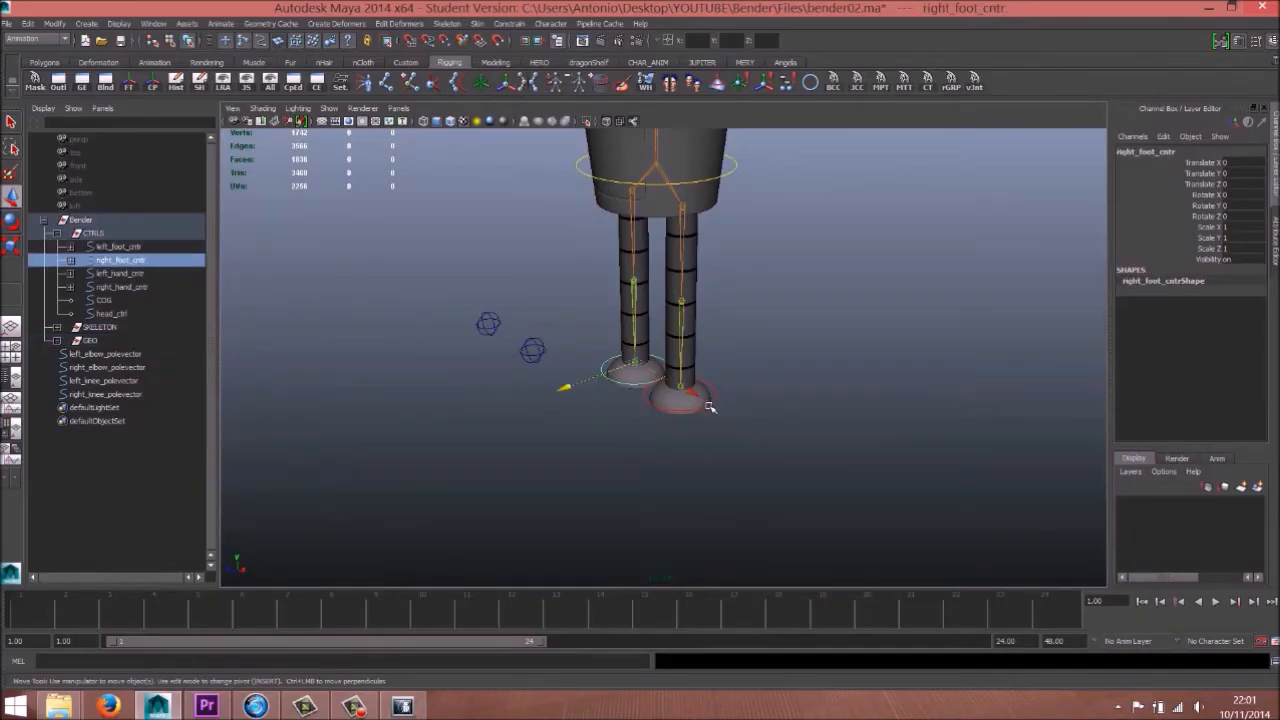
left_click_drag(731, 400, 733, 402, "shift")
middle_click_drag(686, 466, 682, 433, "shift")
left_click_drag(458, 291, 566, 373)
left_click_drag(566, 373, 572, 427, "alt")
key("ctrl+z")
key("ctrl+z")
key("ctrl+z")
key("ctrl+z")
key("ctrl+z")
key("ctrl+z")
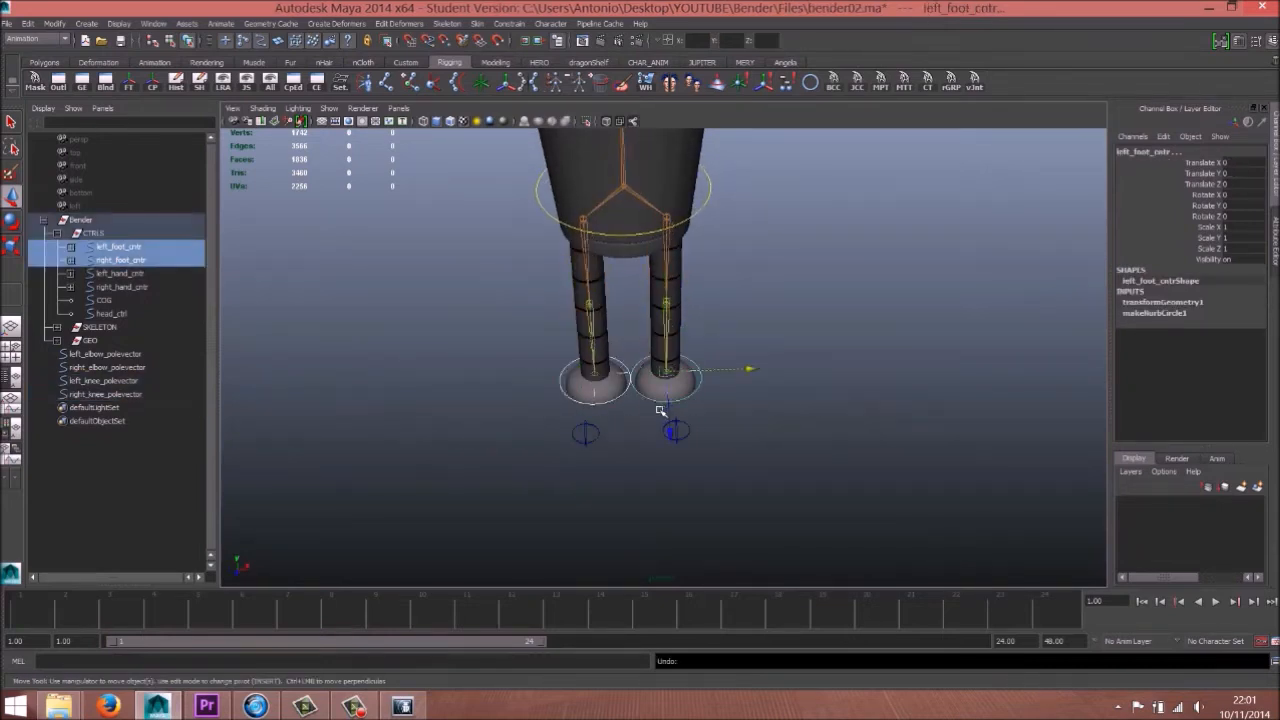
key("ctrl+z")
key("ctrl+z")
key("ctrl+z")
key("ctrl+z")
key("ctrl+z")
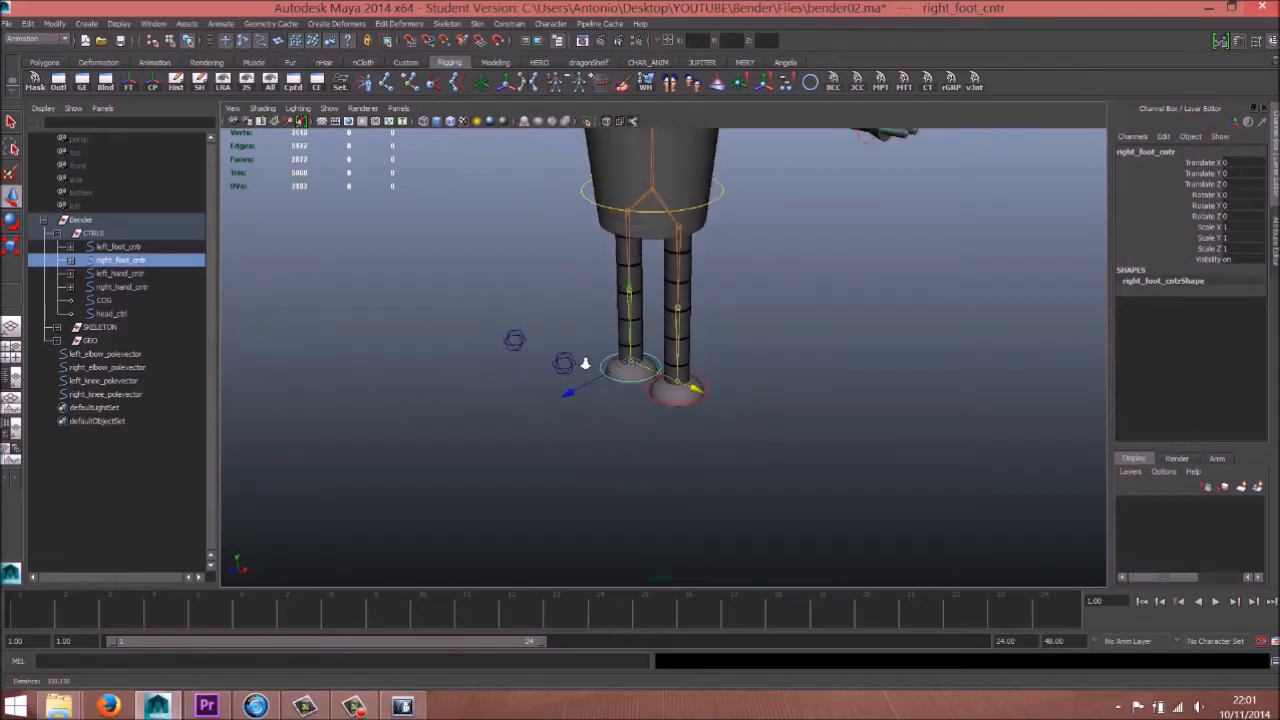
Step: Parent the four elbow and knee pole vector controls under the CTRLS group
right_click_drag(585, 363, 475, 316, "alt")
middle_click_drag(475, 316, 471, 331, "alt")
left_click_drag(118, 354, 107, 395)
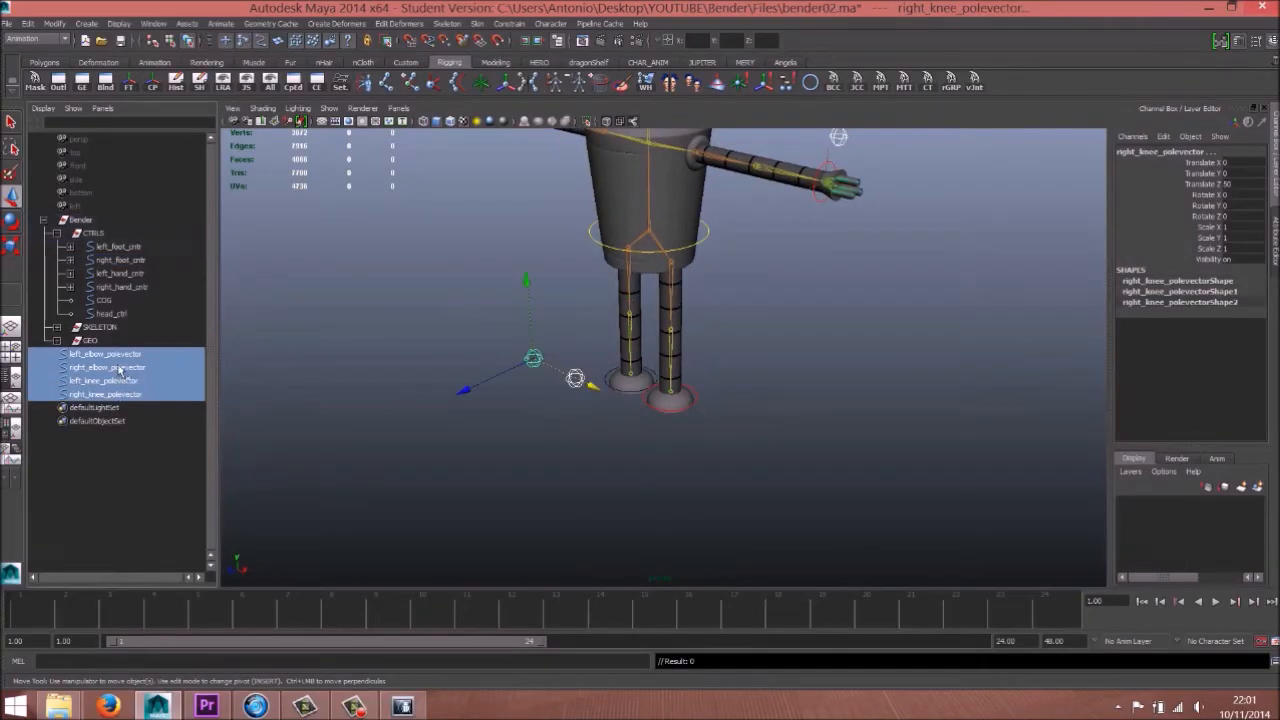
middle_click_drag(117, 360, 118, 233)
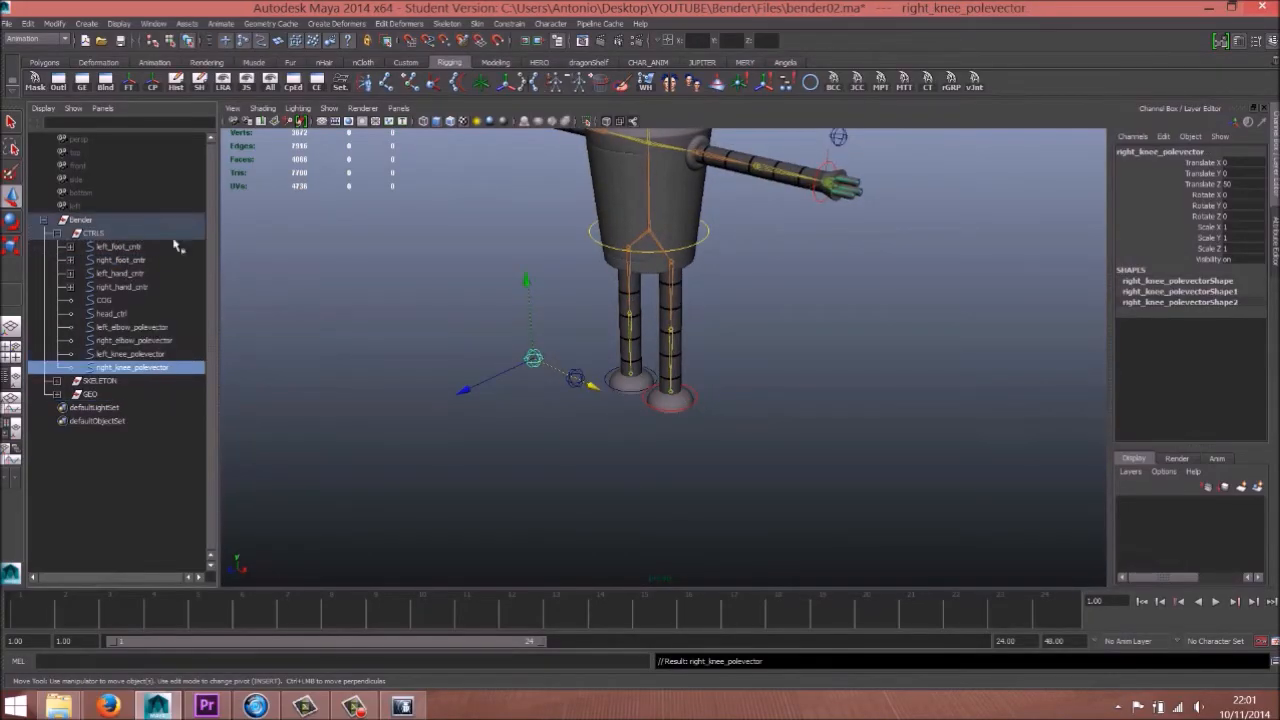
Step: Examine the whole rig from several angles, from the head and arms down to the knee and foot controls
right_click_drag(640, 317, 606, 256, "alt")
middle_click_drag(630, 262, 594, 386, "alt")
left_click_drag(594, 386, 668, 370, "alt")
left_click(751, 441)
left_click_drag(748, 441, 698, 447, "alt")
right_click_drag(591, 446, 683, 415, "alt")
left_click_drag(683, 415, 674, 449, "alt")
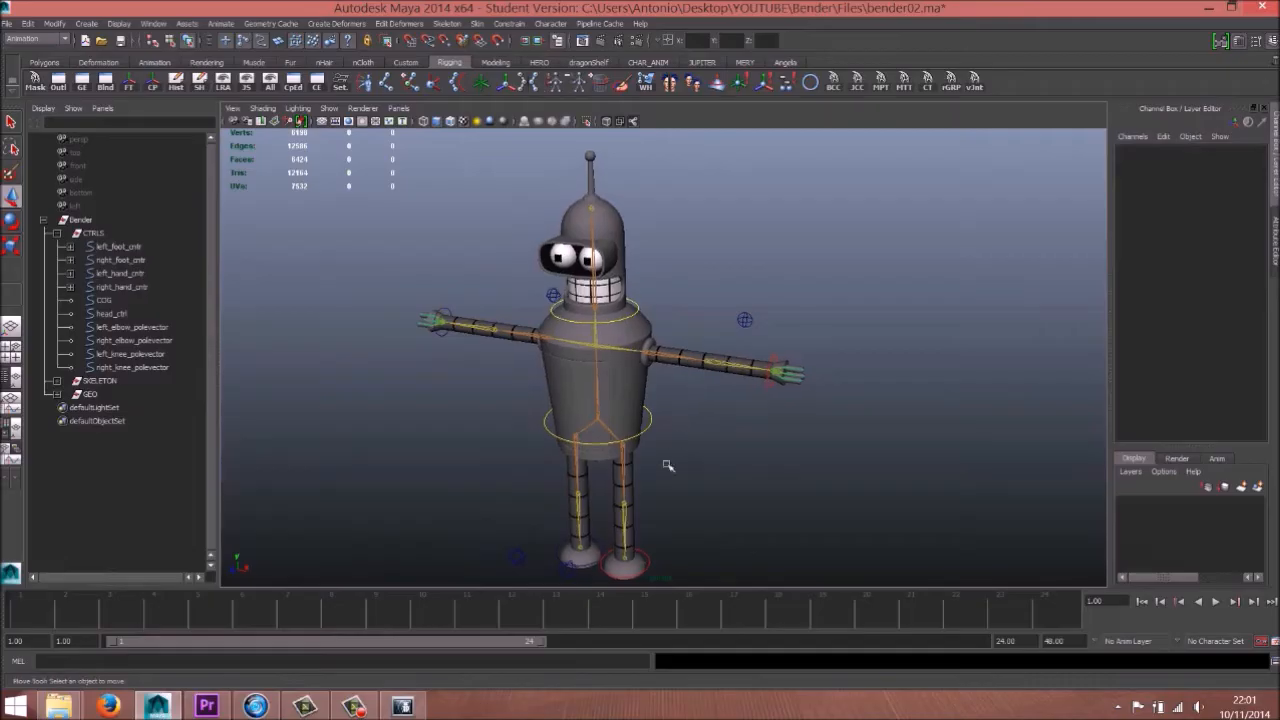
middle_click_drag(674, 449, 685, 395, "alt")
left_click_drag(643, 461, 602, 455, "alt")
right_click_drag(514, 457, 607, 438, "alt")
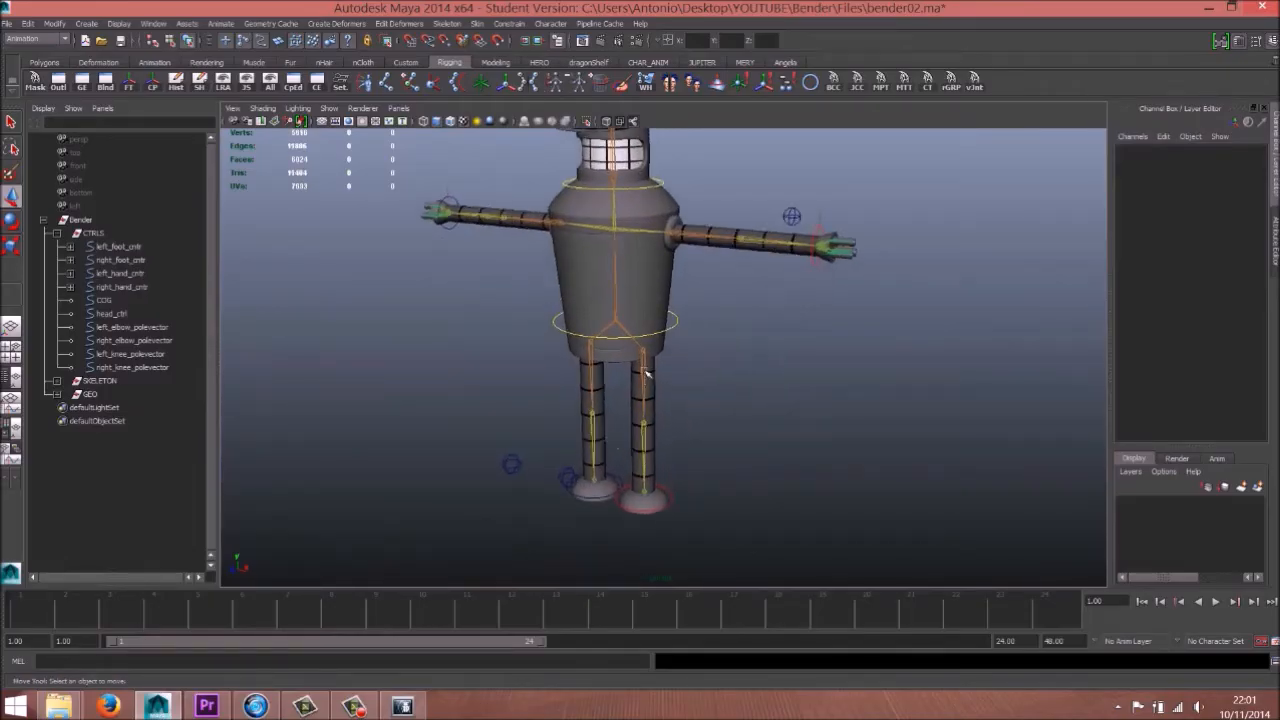
left_click_drag(730, 354, 700, 360, "alt")
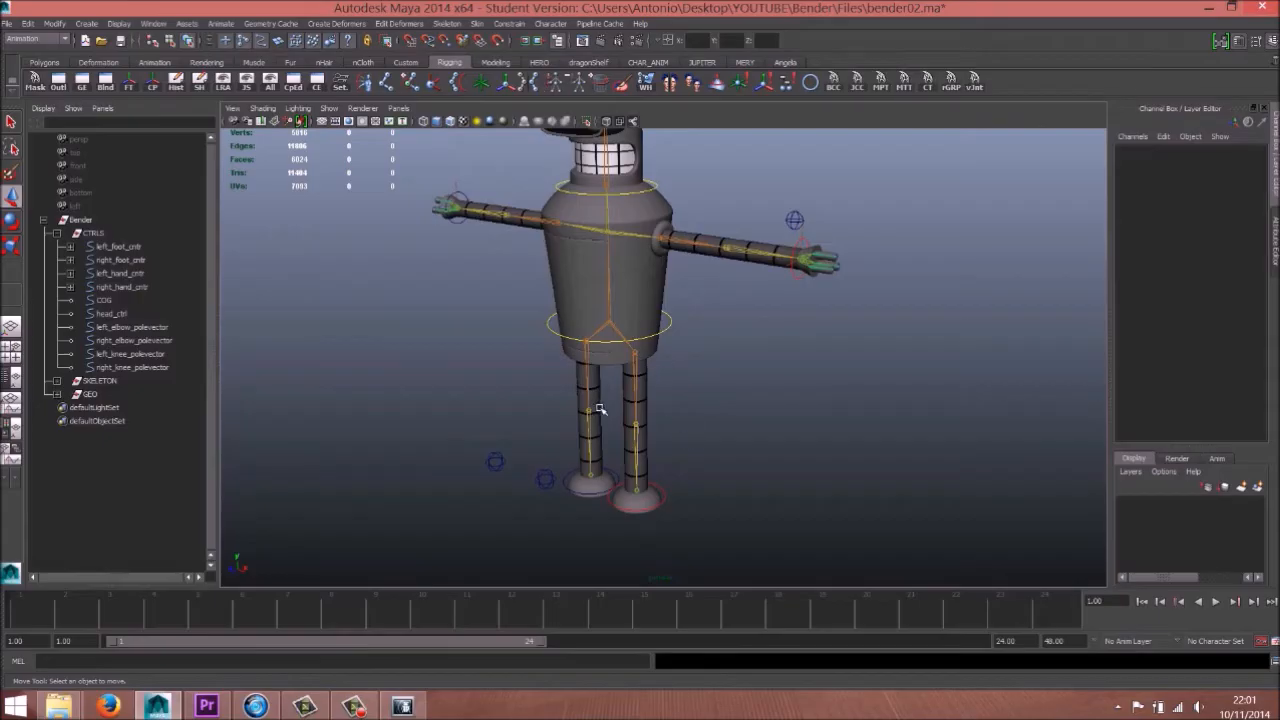
Step: Freeze the transformations of the COG and head control curves together
left_click(670, 323)
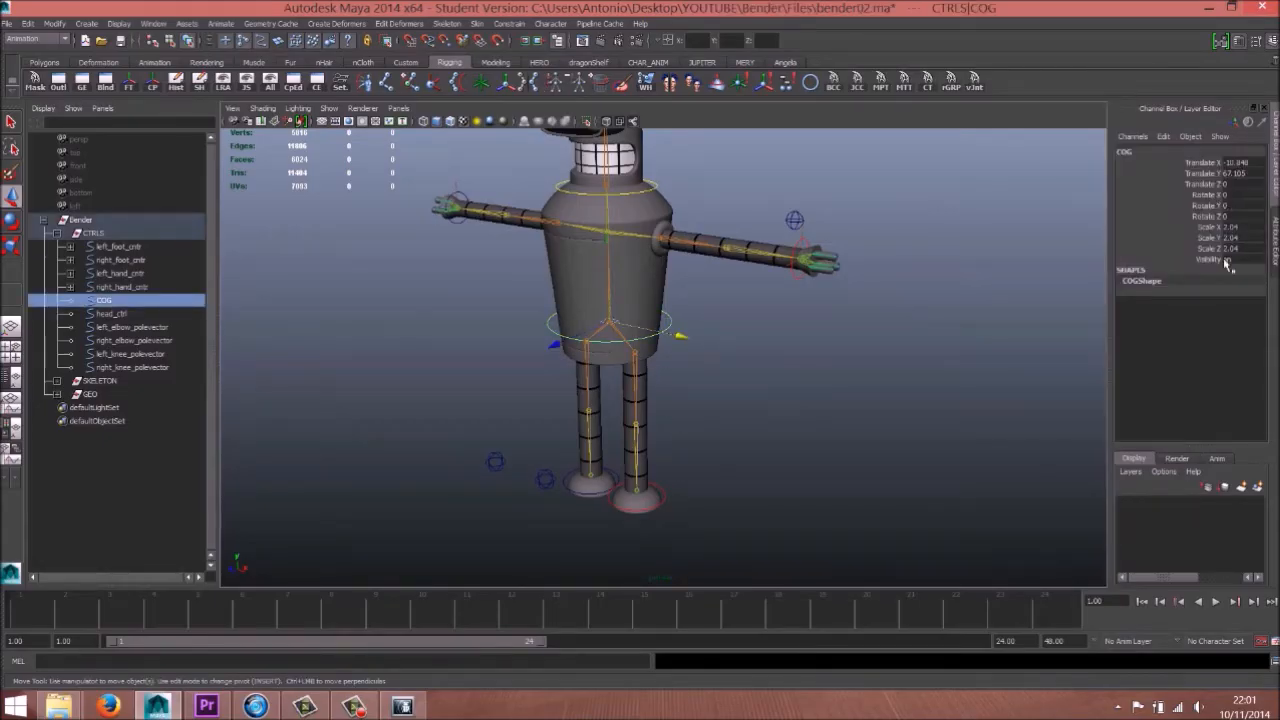
left_click_drag(743, 209, 653, 281, "alt")
left_click(646, 287)
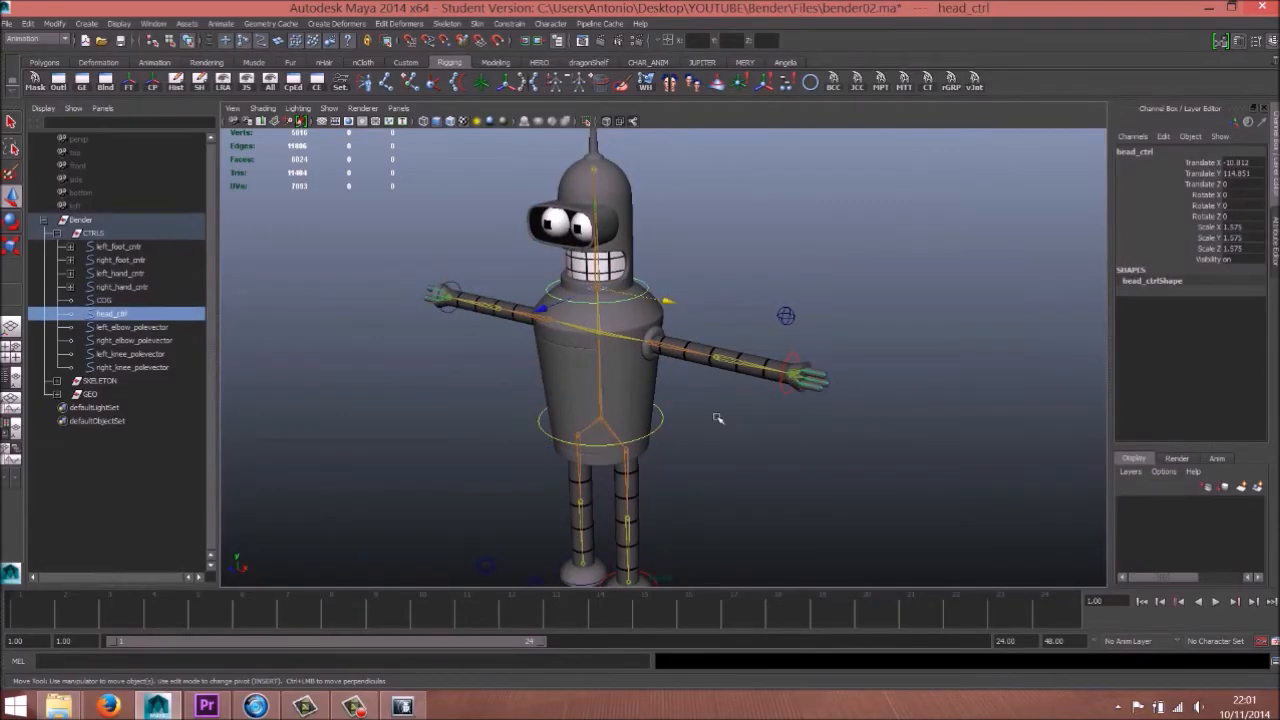
left_click(670, 424, "shift")
left_click(130, 82)
left_click_drag(749, 449, 777, 426, "alt")
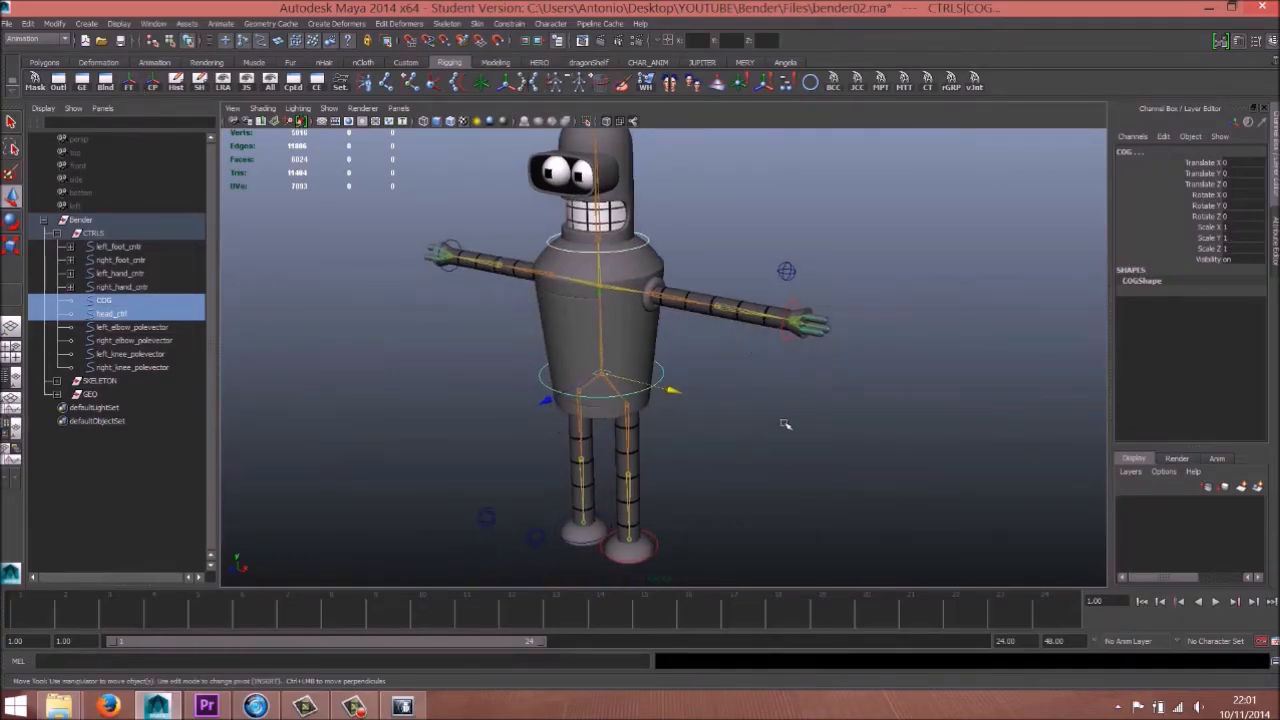
left_click(780, 425)
Step: Select the COG control curve around the waist followed by the root joint of the skeleton at the pelvis
middle_click_drag(647, 452, 643, 422, "alt")
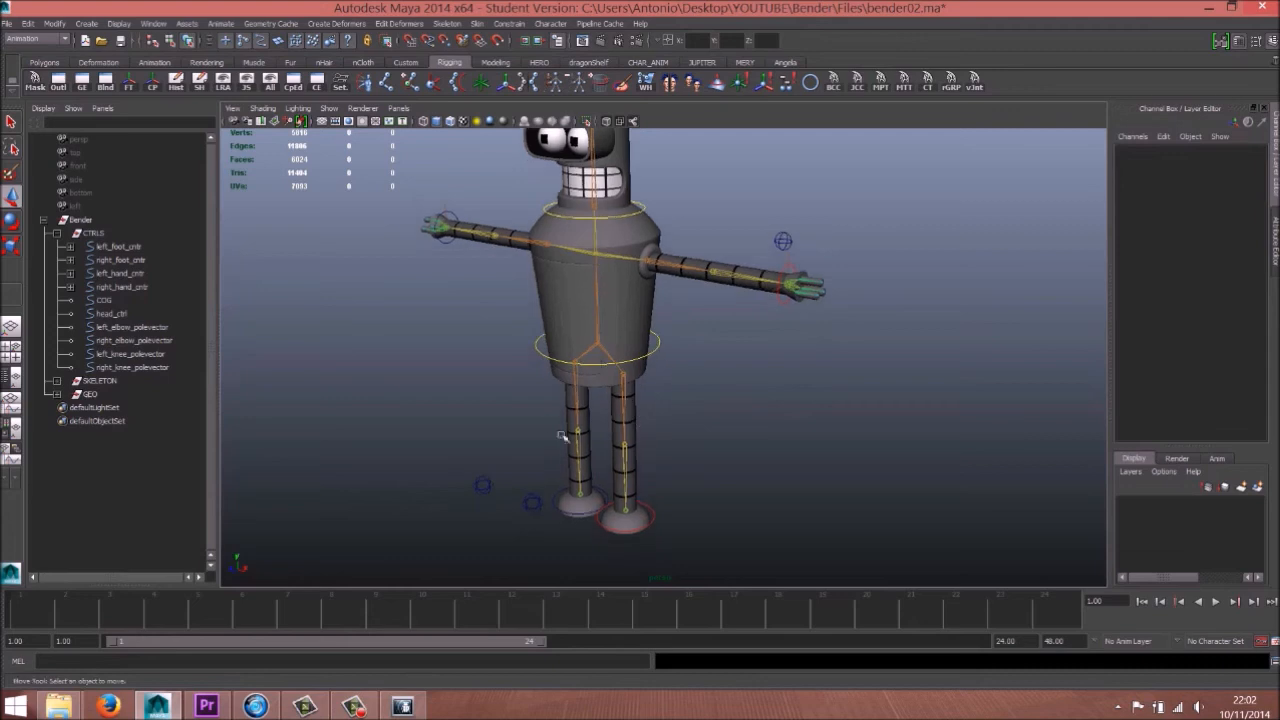
left_click_drag(588, 443, 546, 426, "alt")
right_click_drag(546, 426, 626, 449, "alt")
middle_click_drag(680, 417, 680, 453, "alt")
mouse_move(680, 453)
right_mouse_down("alt")
mouse_move(611, 457)
mouse_move(656, 452)
right_mouse_up("alt")
left_click(652, 382)
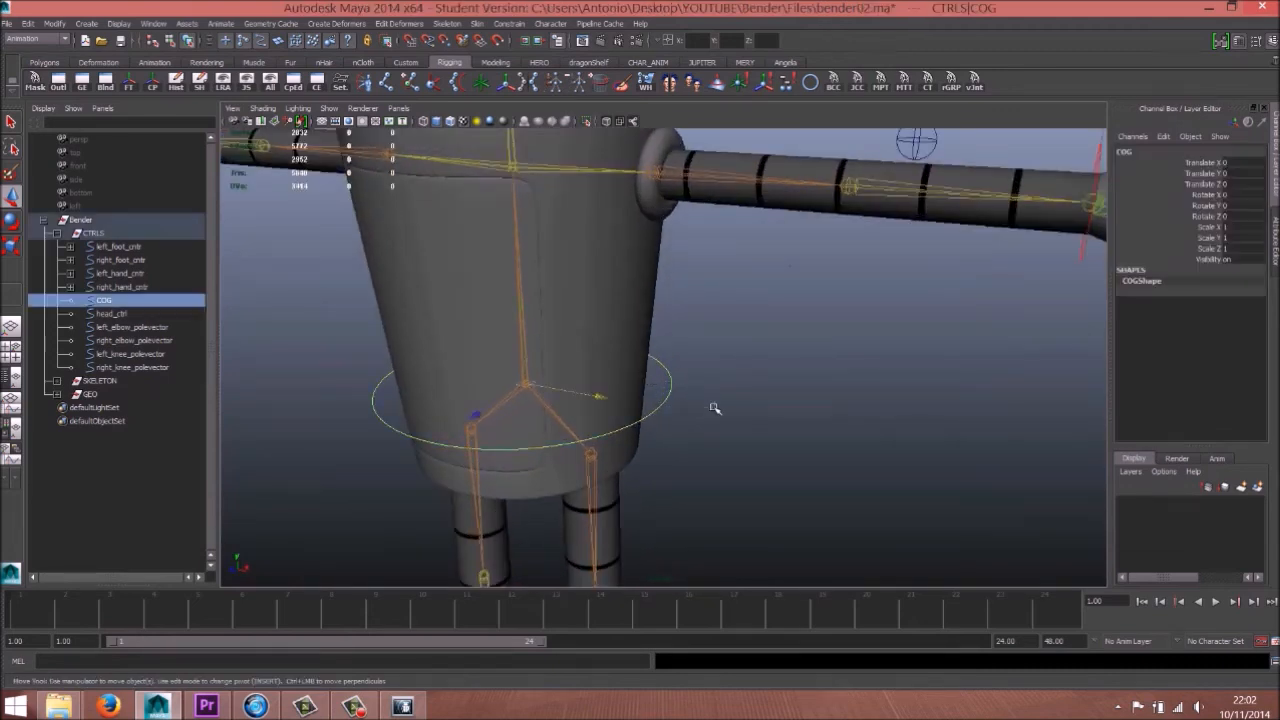
key("q")
left_click(525, 385, "shift")
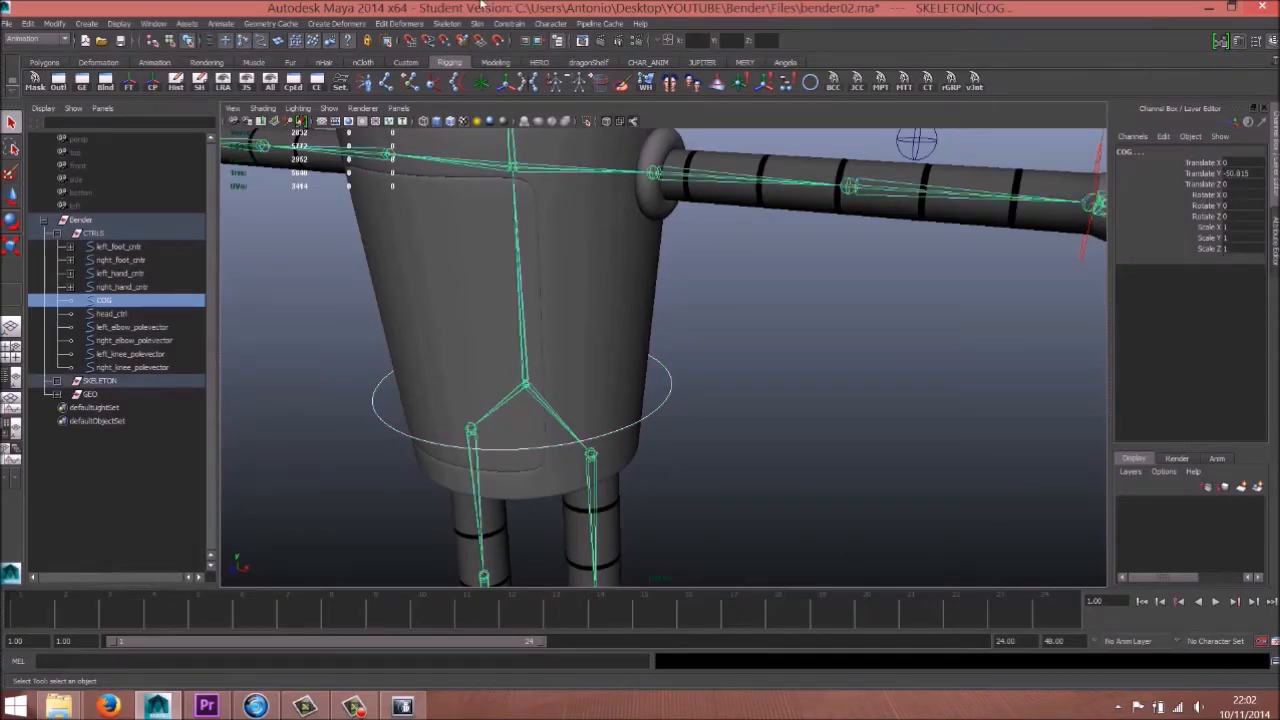
left_click(510, 23)
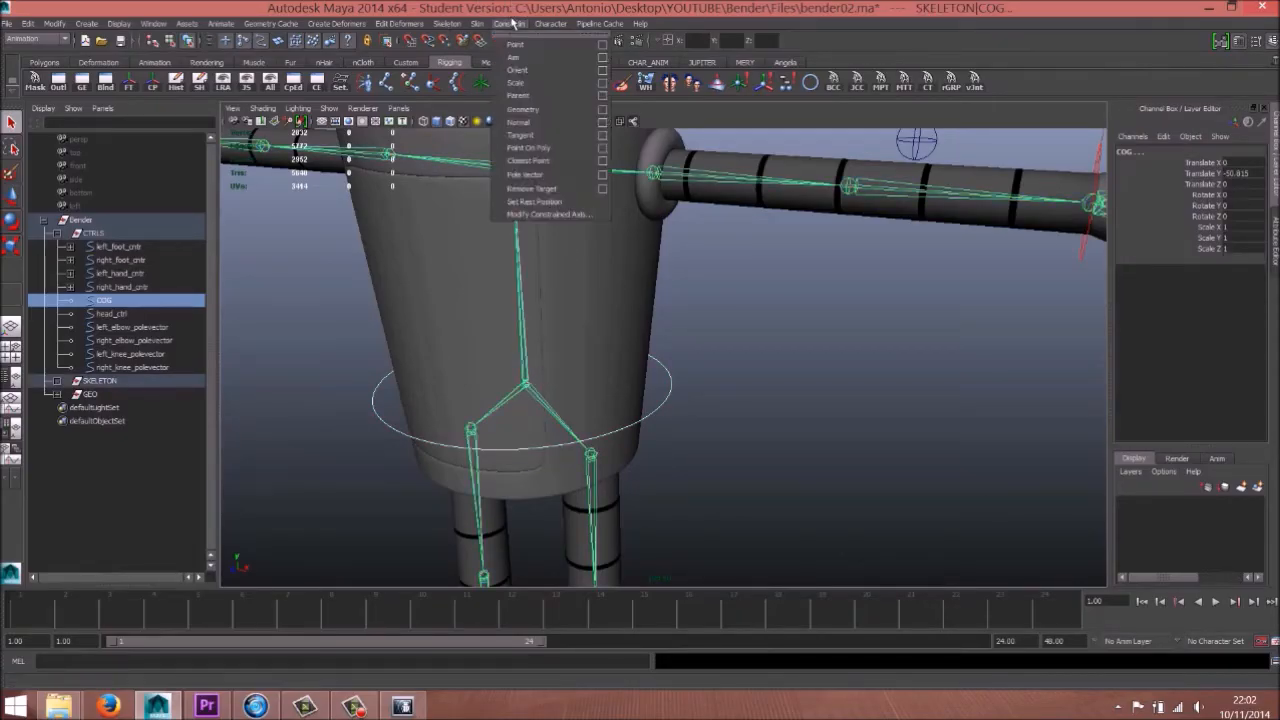
left_click(528, 95)
key("ctrl+z")
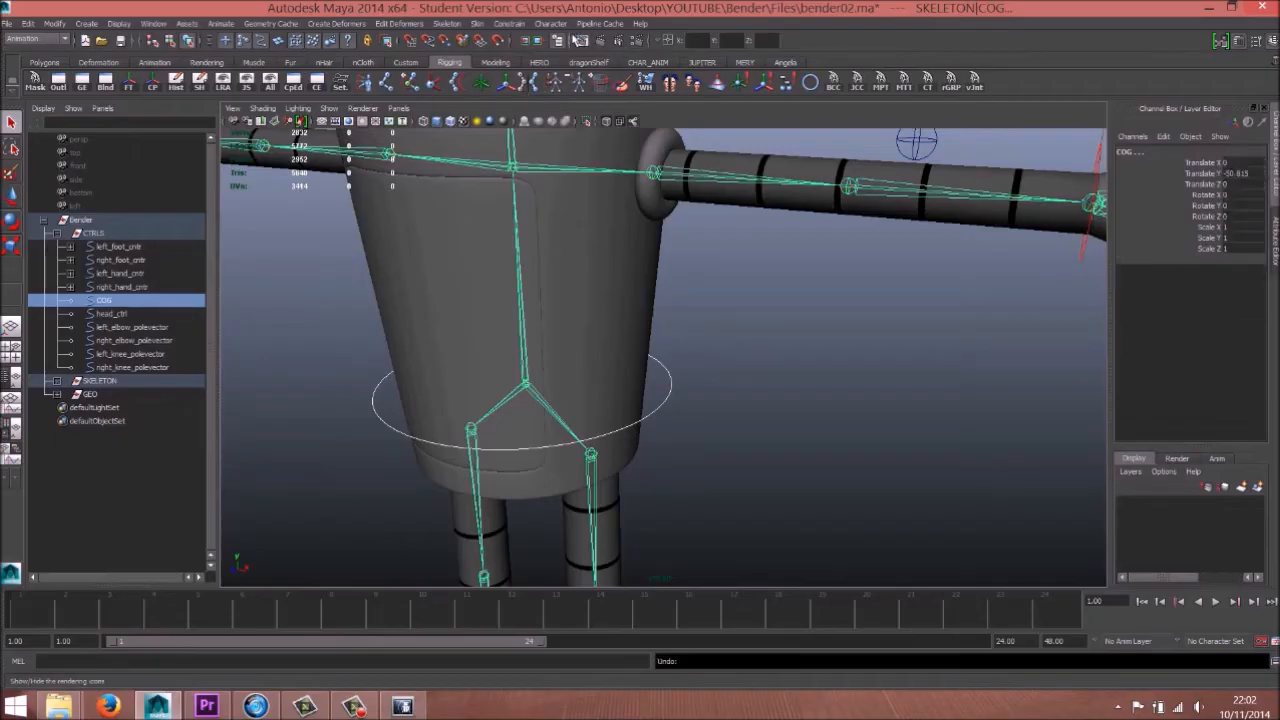
Step: Parent-constrain the COG joint to the COG control with Maintain offset on, all translate and rotate axes and weight 1
left_click(447, 23)
left_click(510, 23)
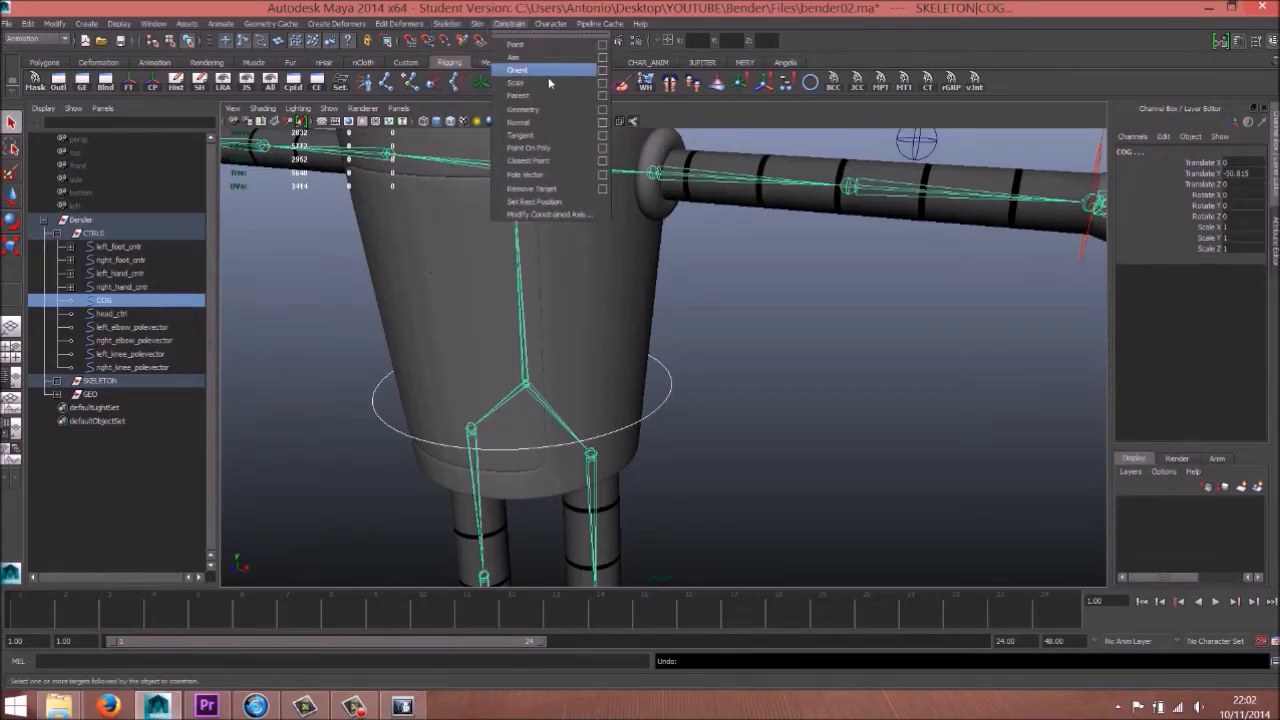
left_click(600, 96)
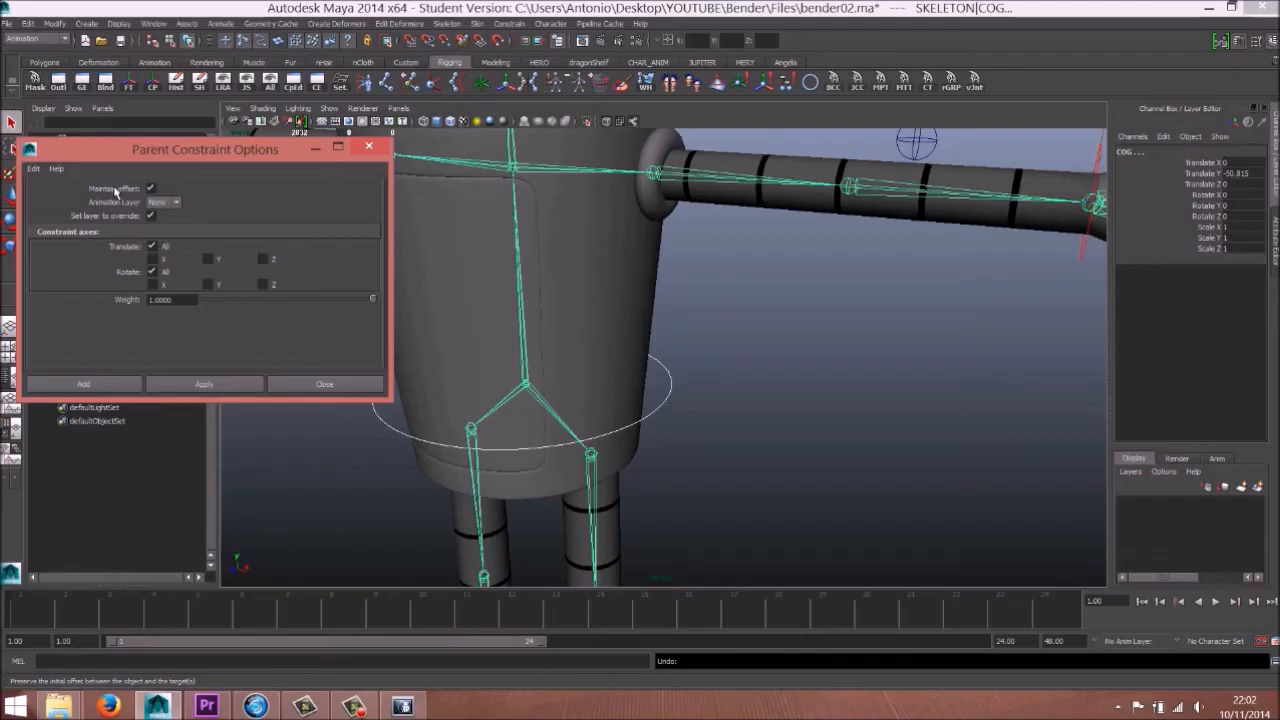
left_click(116, 383)
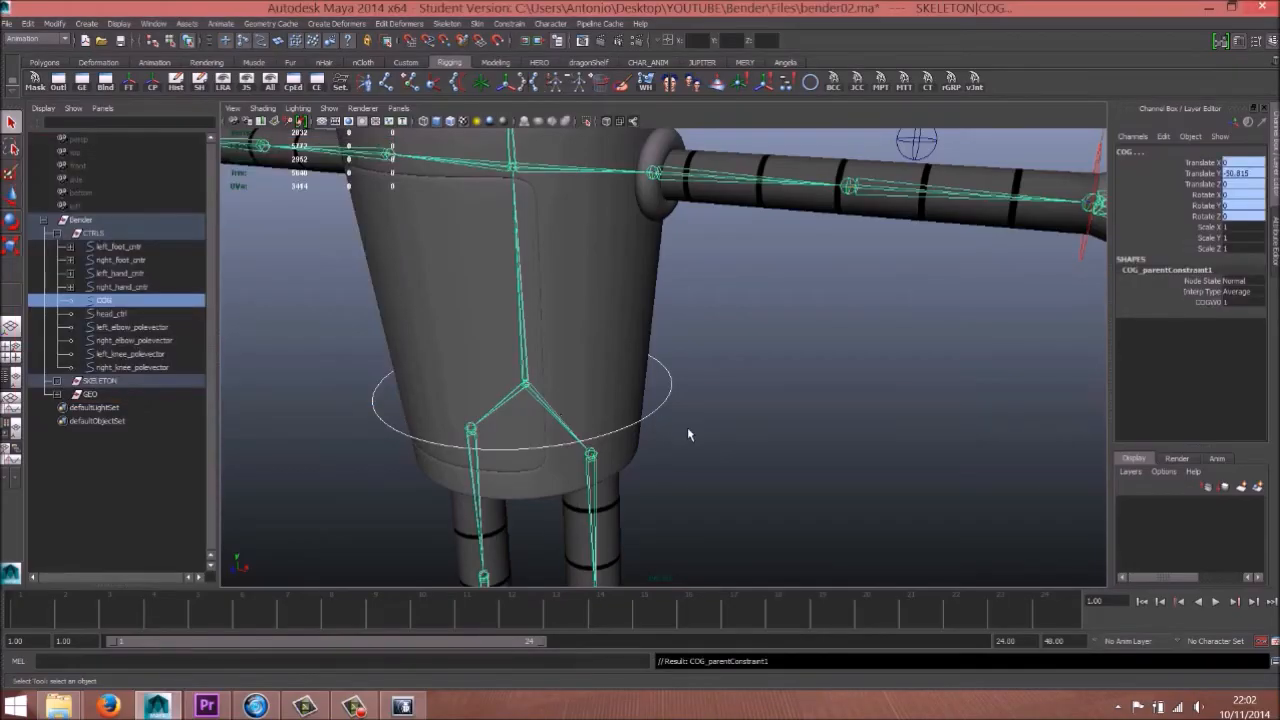
Step: Parent-constrain the head joint at the neck to the head control curve
right_click_drag(587, 383, 658, 262, "alt")
middle_click_drag(658, 262, 647, 308, "alt")
left_click(634, 271)
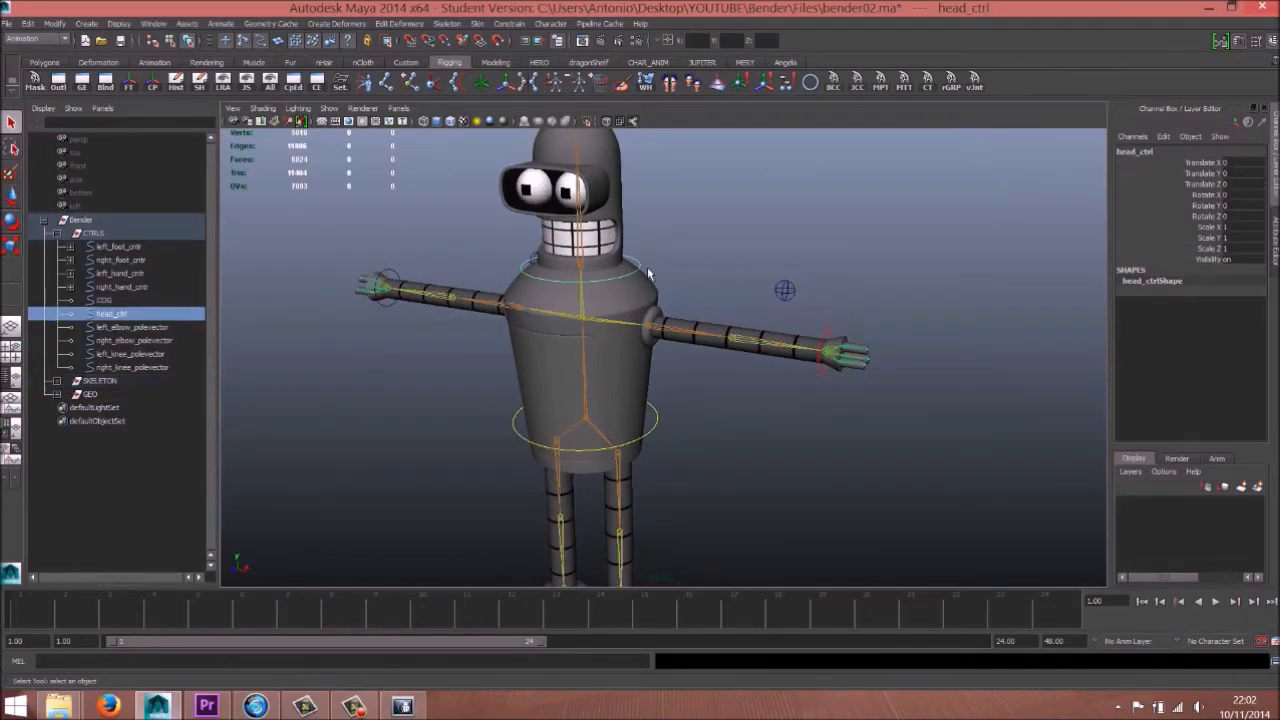
left_click(583, 263, "shift")
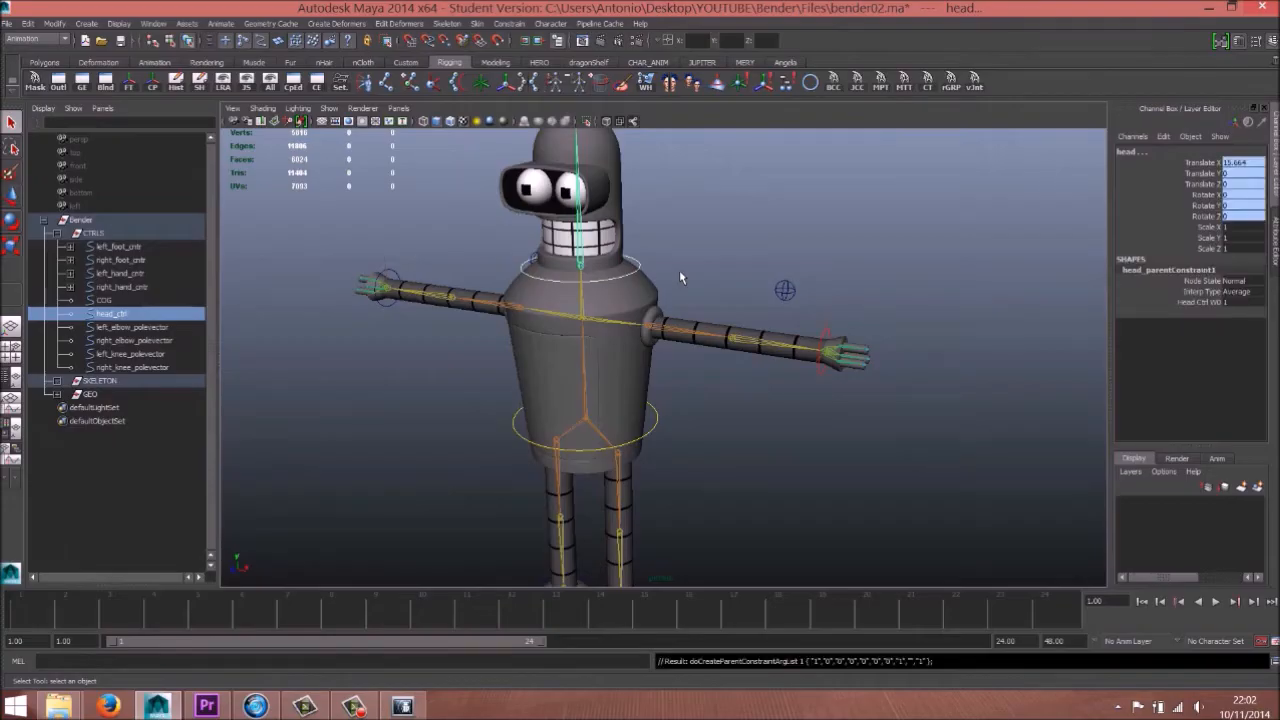
Step: Try moving the COG control to test how the body and head controls respond, undoing each trial move
left_click(652, 422)
key("w")
left_click_drag(588, 351, 620, 377)
key("ctrl+z")
middle_click_drag(757, 424, 754, 380, "alt")
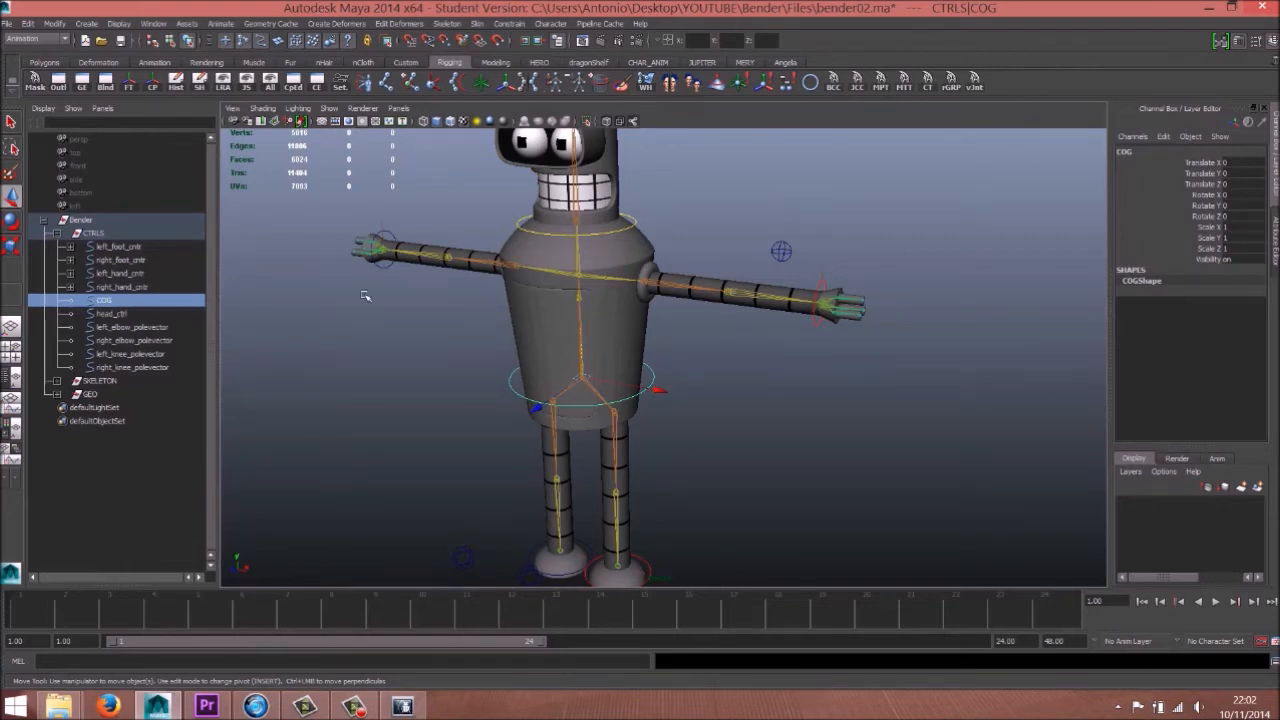
right_click_drag(676, 318, 660, 314, "alt")
middle_click_drag(660, 314, 648, 351, "alt")
middle_click_drag(646, 396, 640, 353, "alt")
left_click(619, 218)
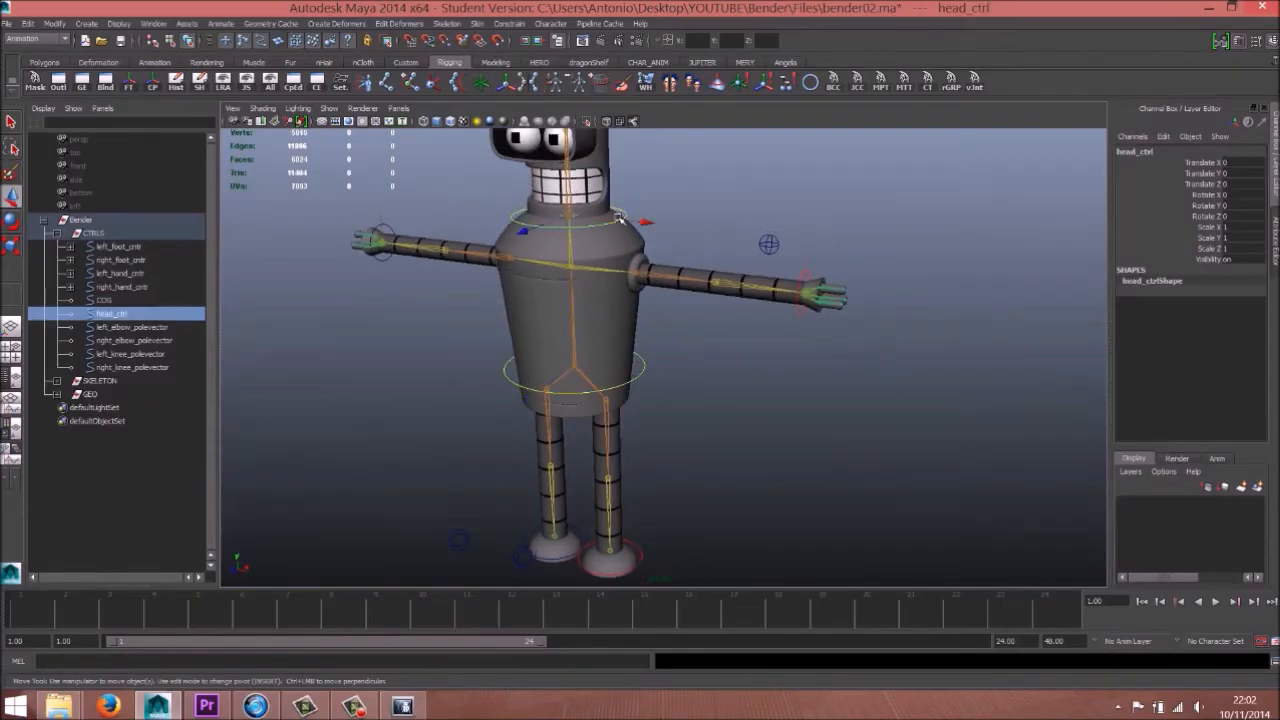
left_click(645, 374)
left_click_drag(573, 287, 597, 266)
key("ctrl+z")
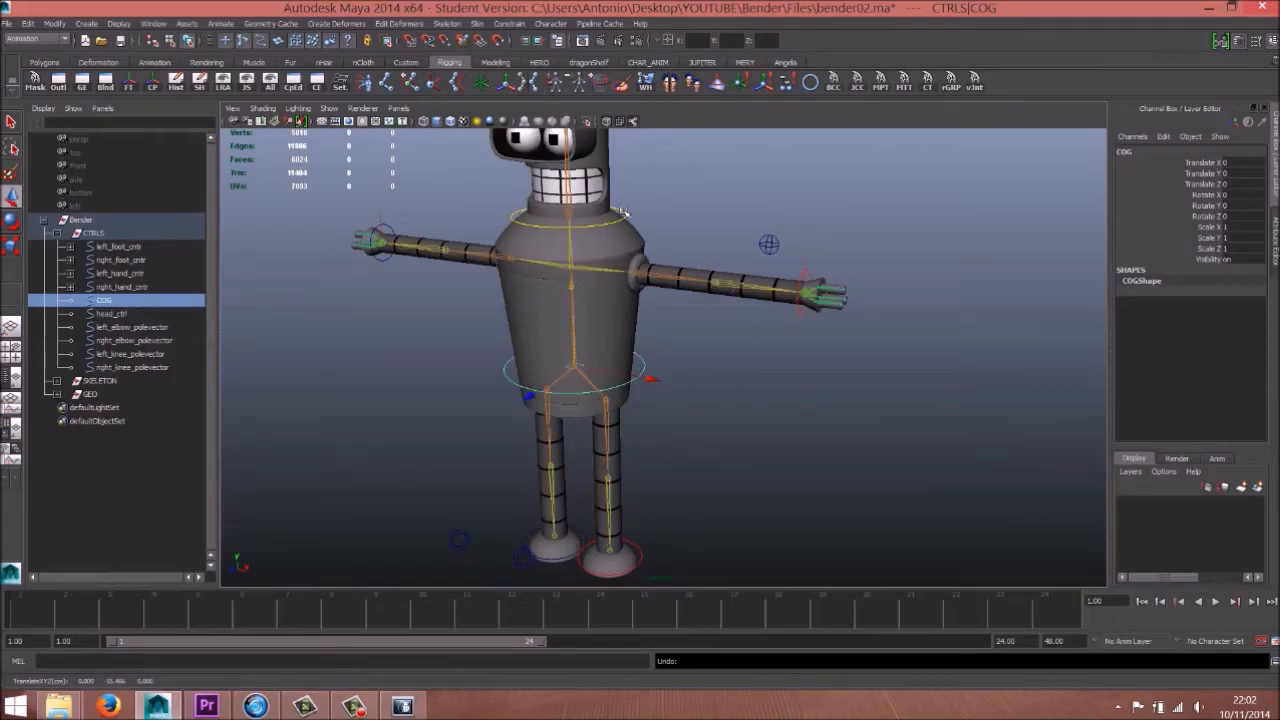
left_click(624, 214)
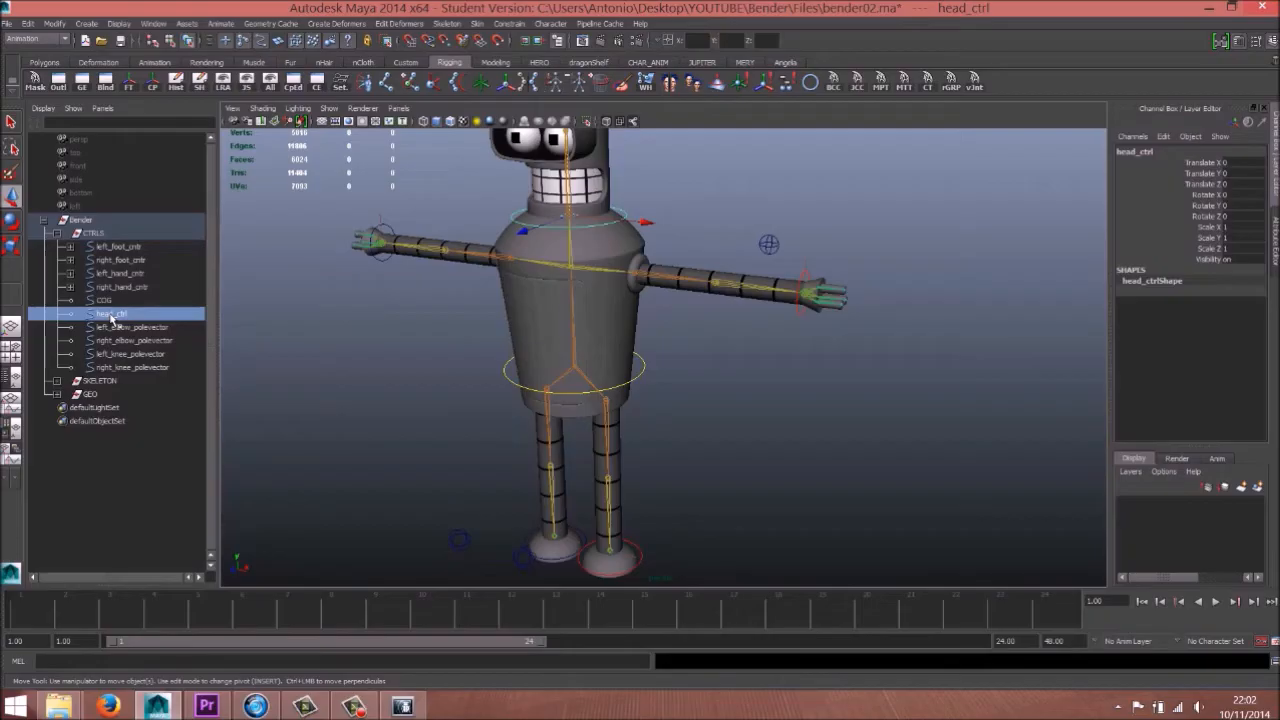
key("ctrl+g")
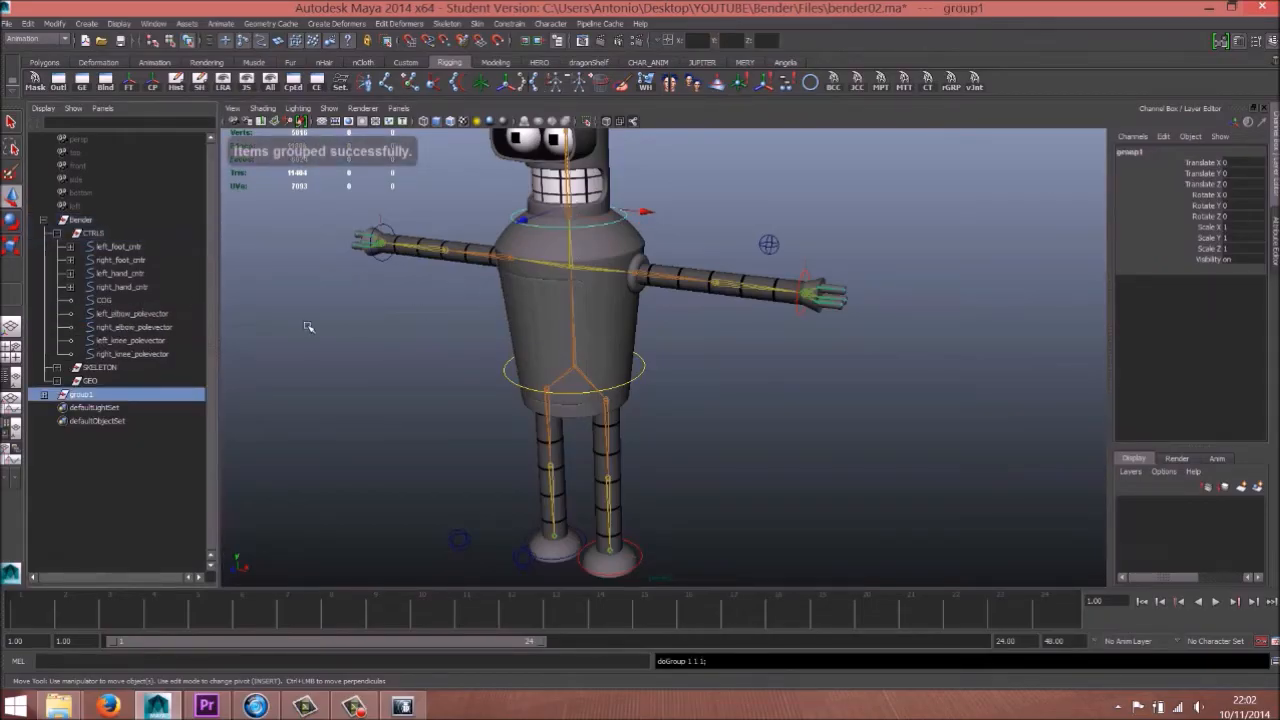
middle_click_drag(657, 256, 667, 325, "alt")
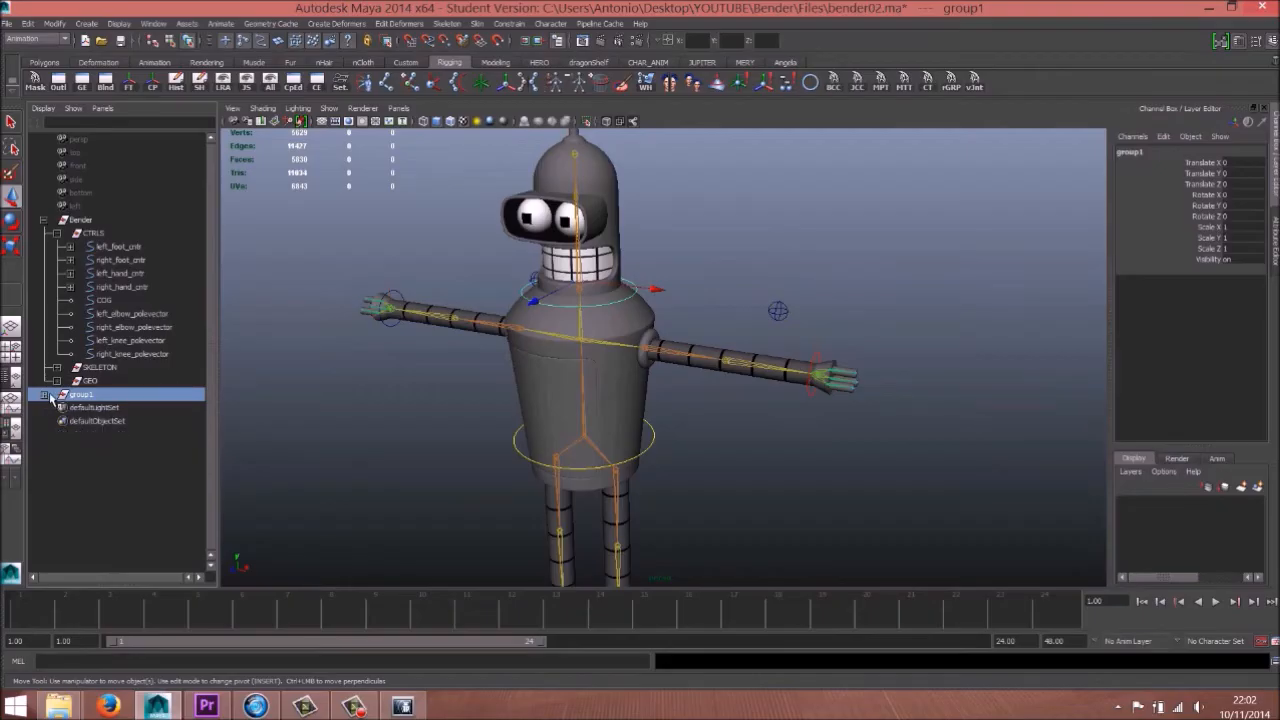
right_click_drag(600, 272, 708, 277, "alt")
middle_click_drag(708, 277, 742, 342, "alt")
key("ctrl+z")
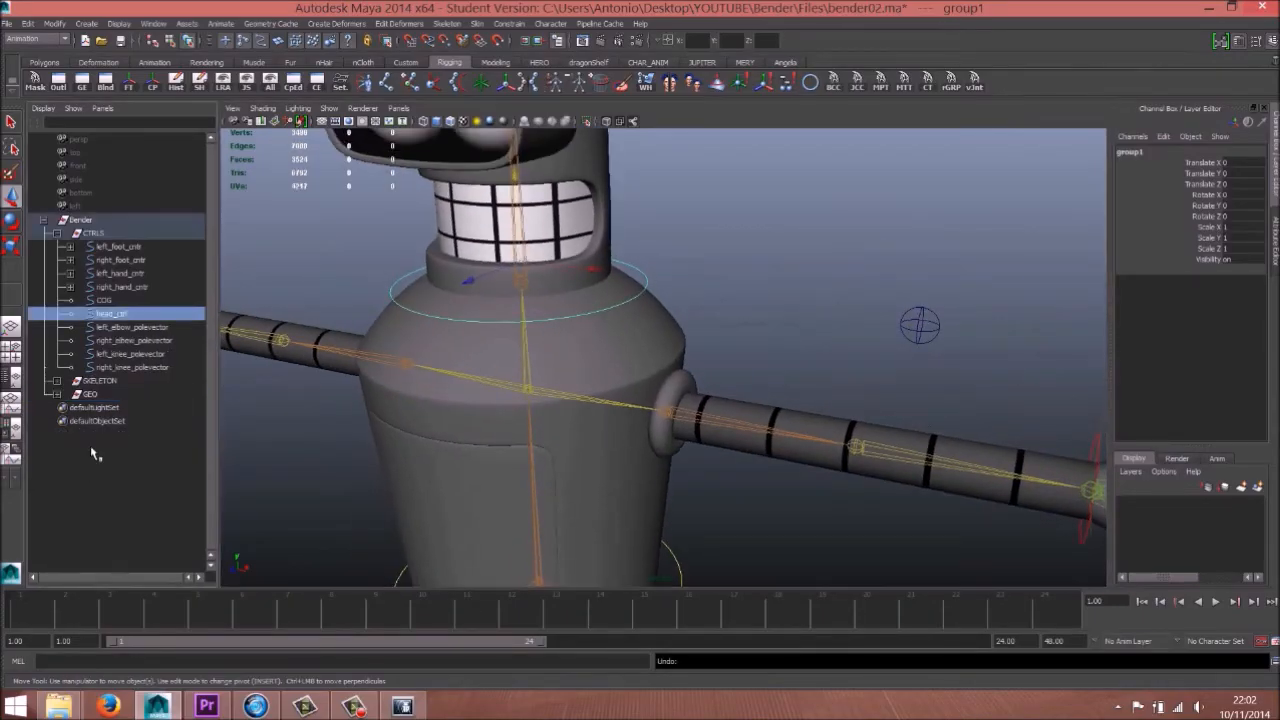
key("ctrl+z")
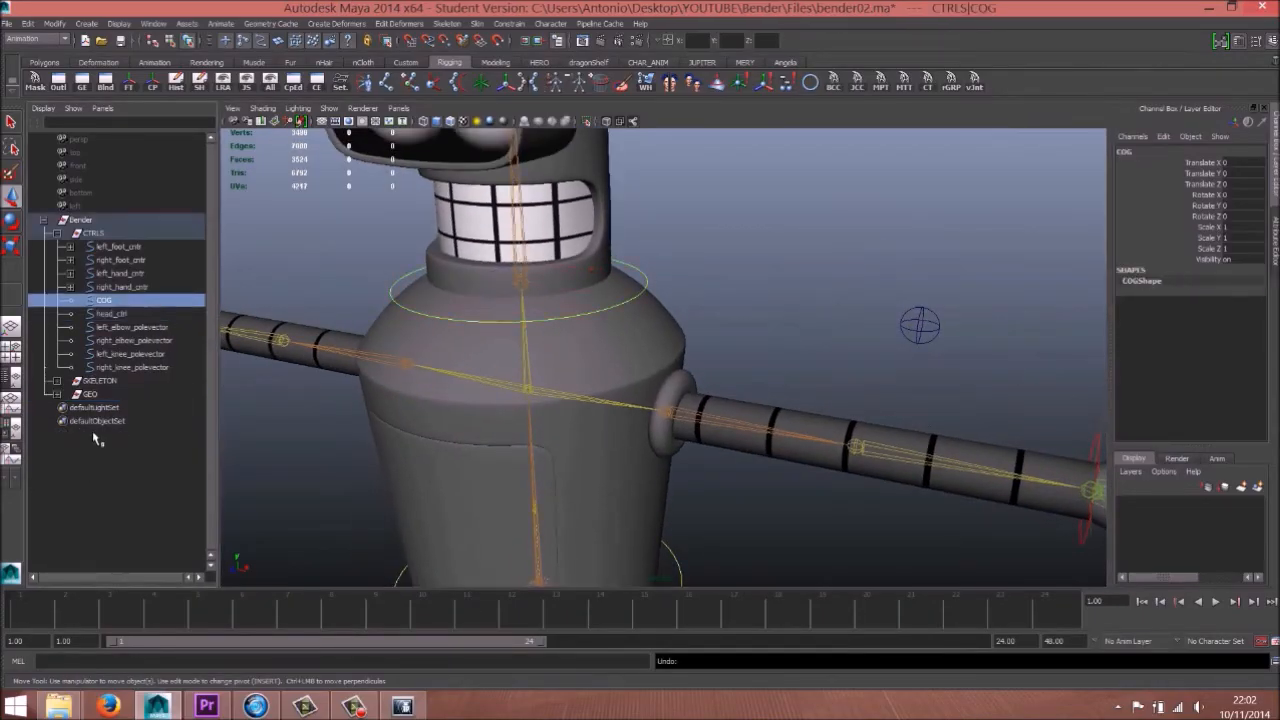
Step: Group the head control on its own through the group options with Preserve position on
left_click(648, 280)
left_click(54, 23)
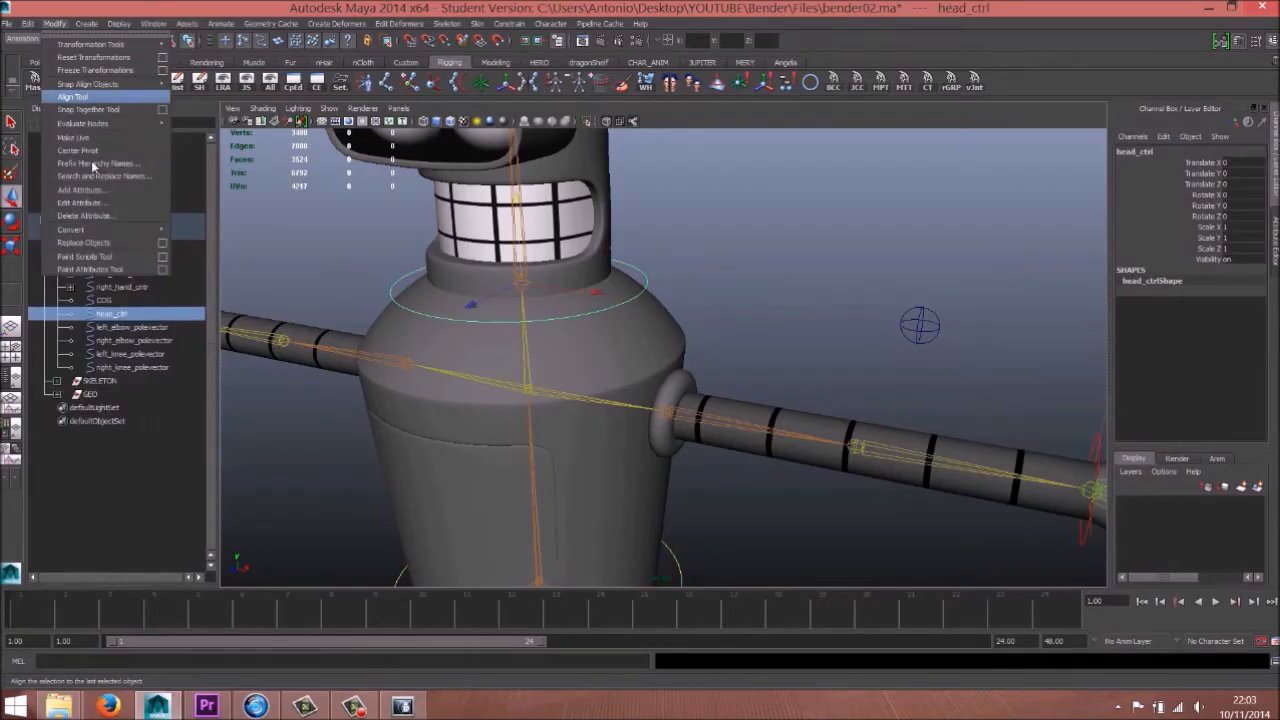
mouse_move(28, 23)
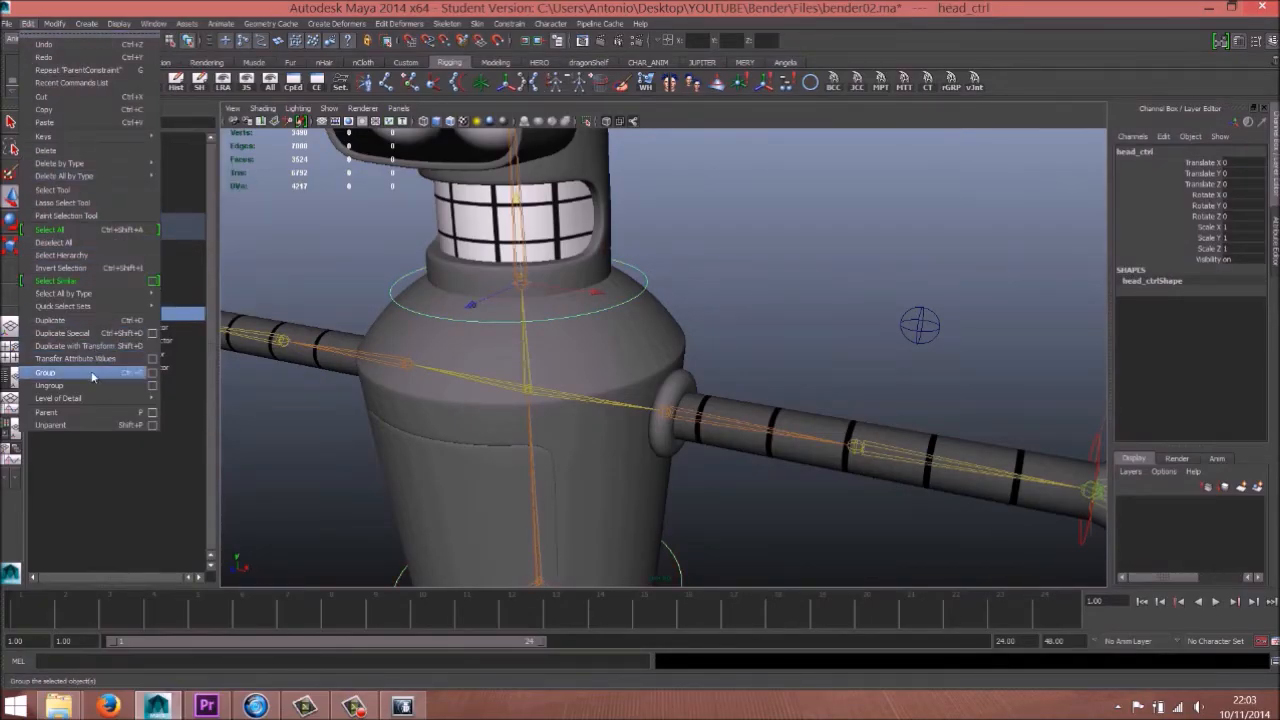
left_click(151, 372)
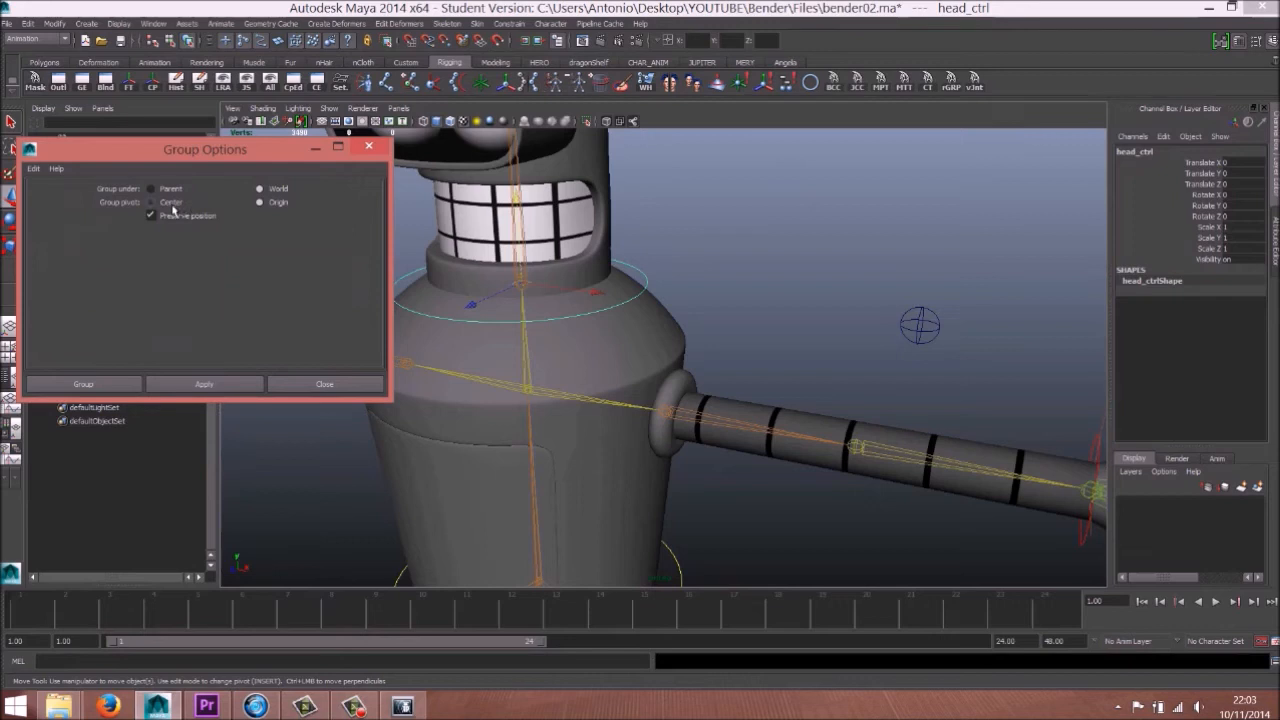
left_click(117, 387)
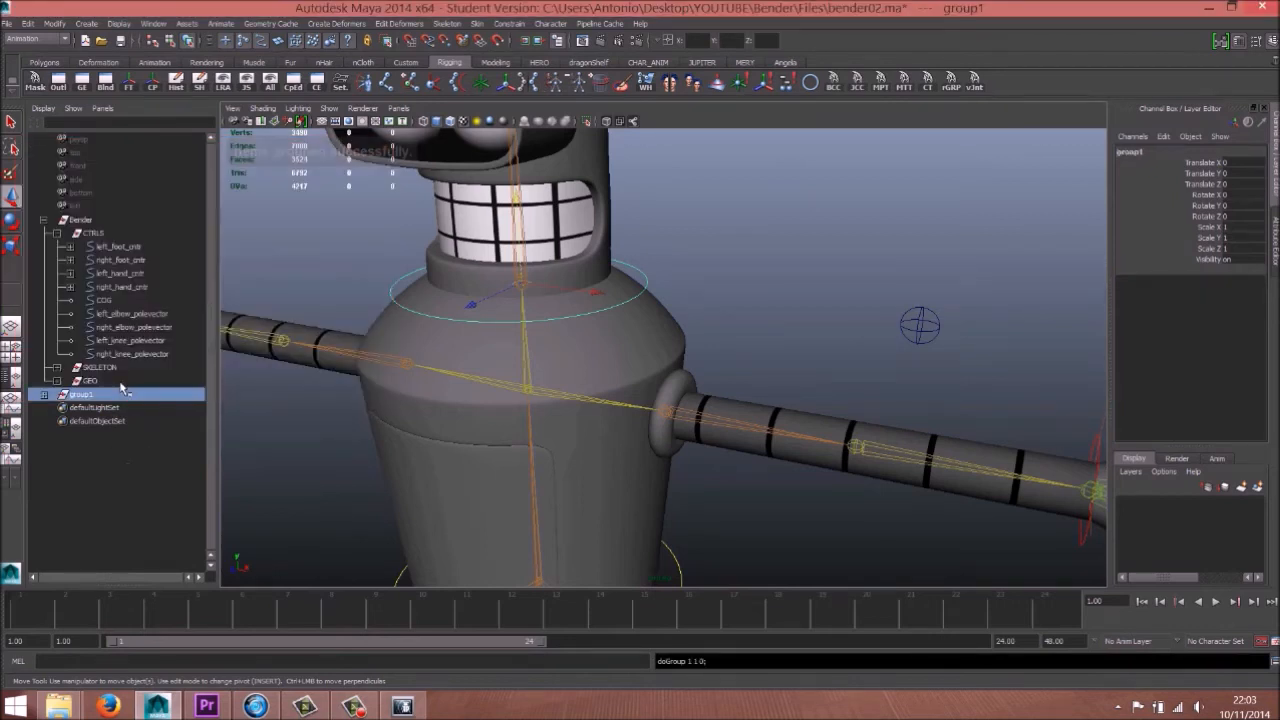
key("f")
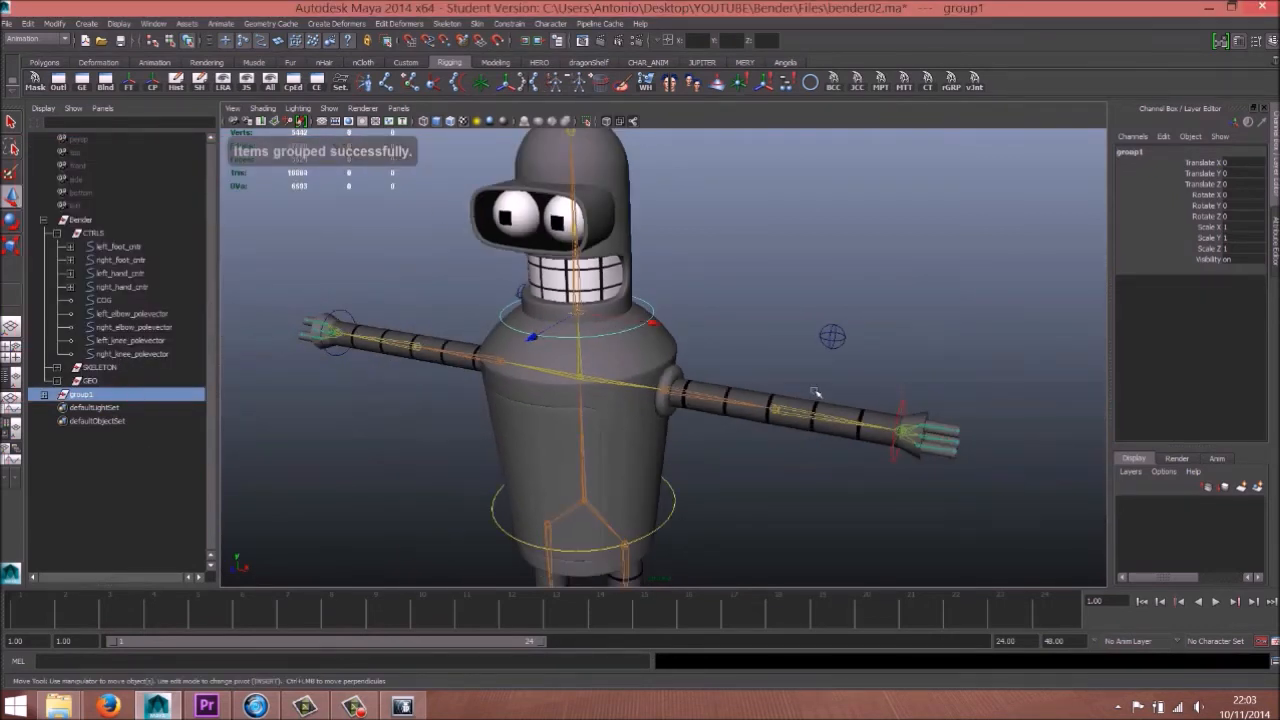
scroll(558, 377, "up", 3)
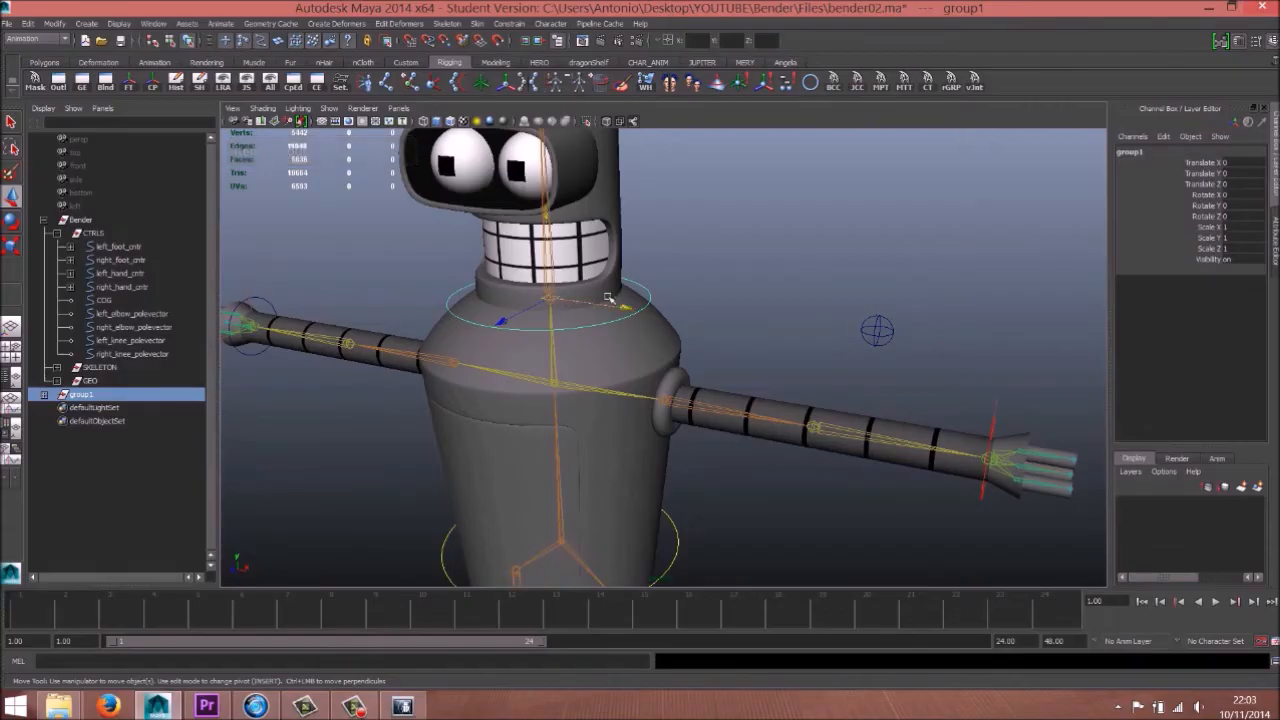
left_click(45, 395)
left_click(45, 395)
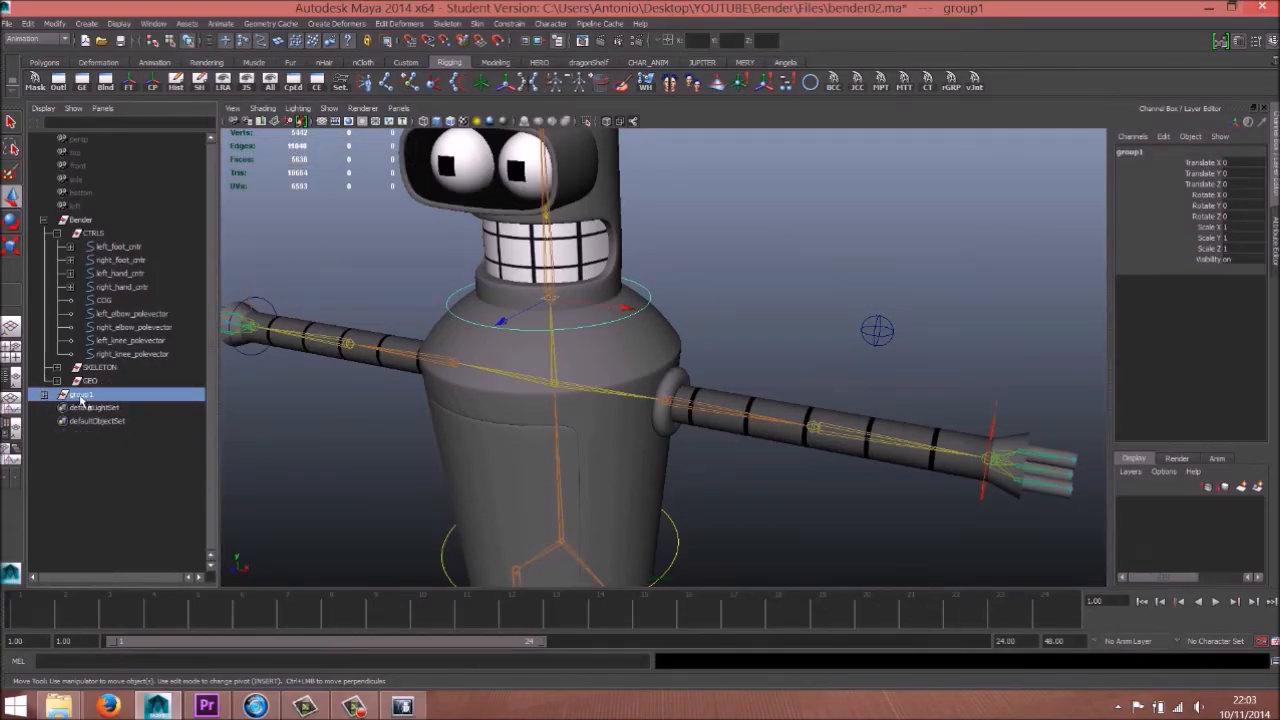
Step: Rename the head control's new group head_offset and parent it under the CTRLS group
left_click(45, 395)
double_click(100, 408)
key("ctrl+c")
double_click(84, 393)
key("ctrl+v")
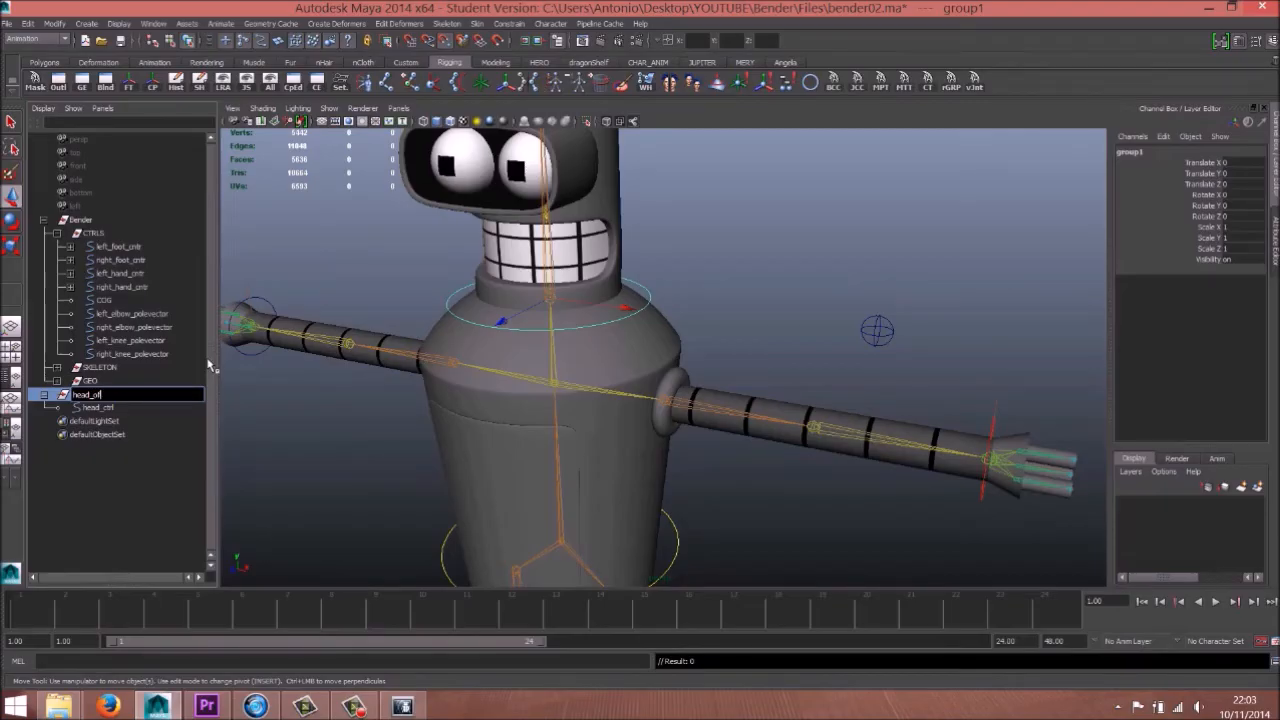
key("Return")
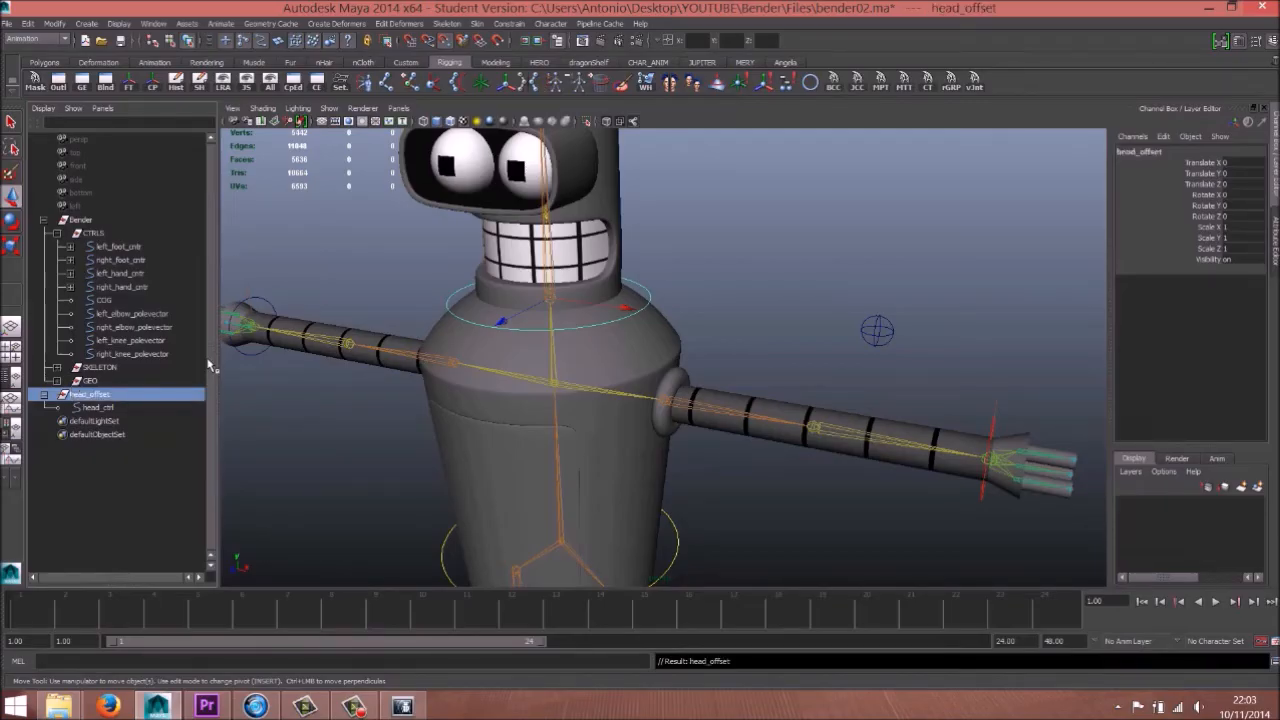
middle_click_drag(78, 400, 102, 237)
Step: Parent-constrain the head_offset group to the COG control curve
scroll(692, 415, "down", 3)
middle_click_drag(714, 463, 715, 428, "alt")
left_click_drag(697, 467, 698, 468)
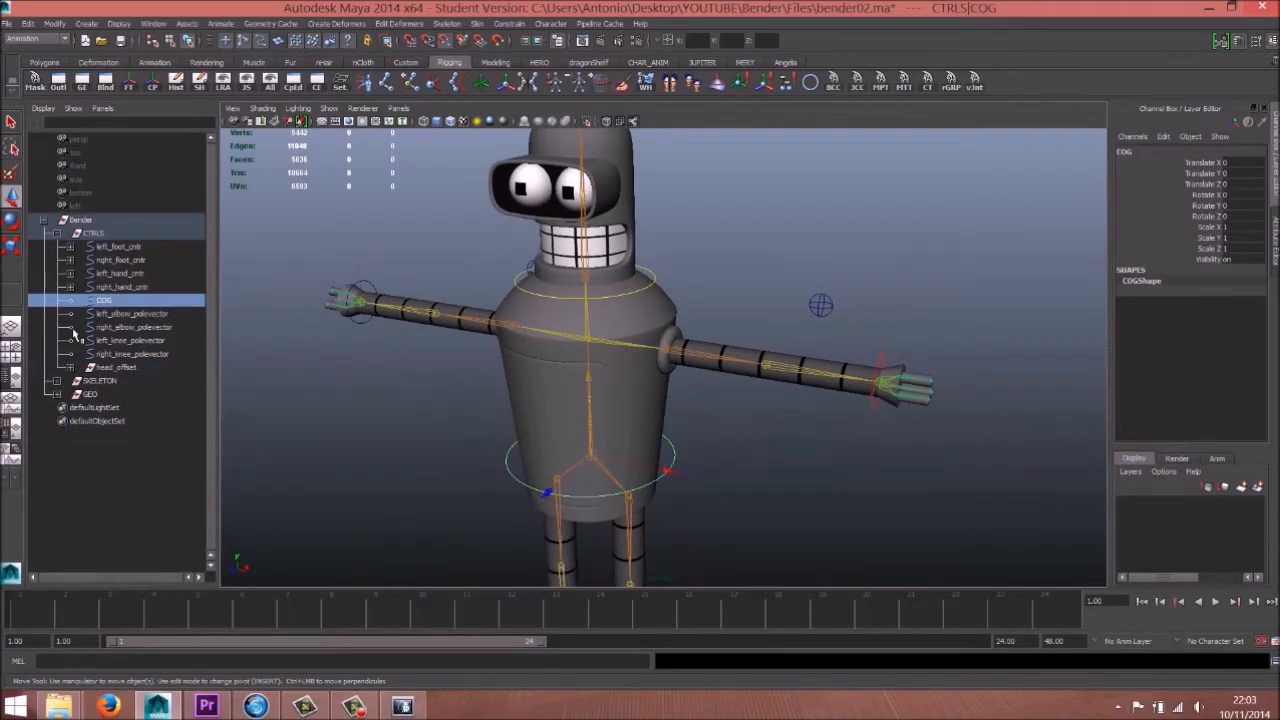
left_click(115, 367, "ctrl")
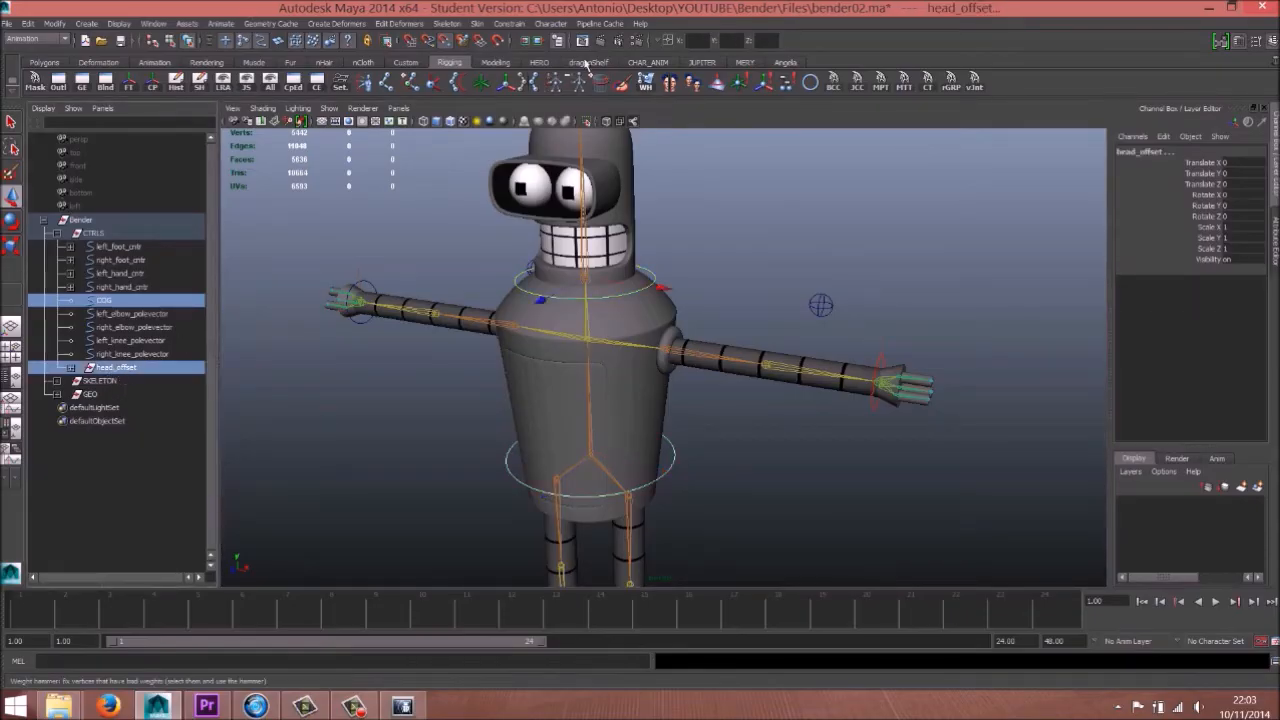
left_click(508, 23)
left_click(545, 96)
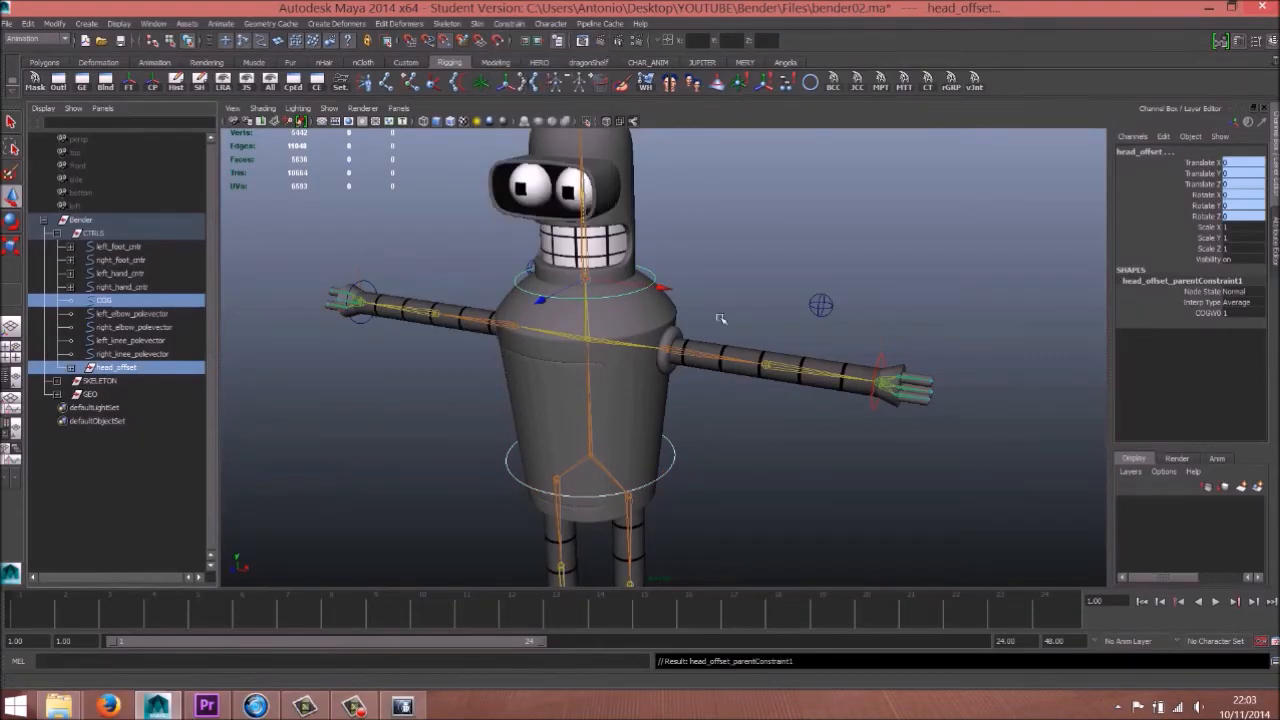
Step: Try moving the COG control in several directions to test whether the head control follows, undoing each trial move
left_click(696, 485)
left_click_drag(660, 462, 690, 452)
right_click_drag(799, 467, 600, 434, "alt")
left_click_drag(600, 434, 614, 370, "alt")
key("ctrl+z")
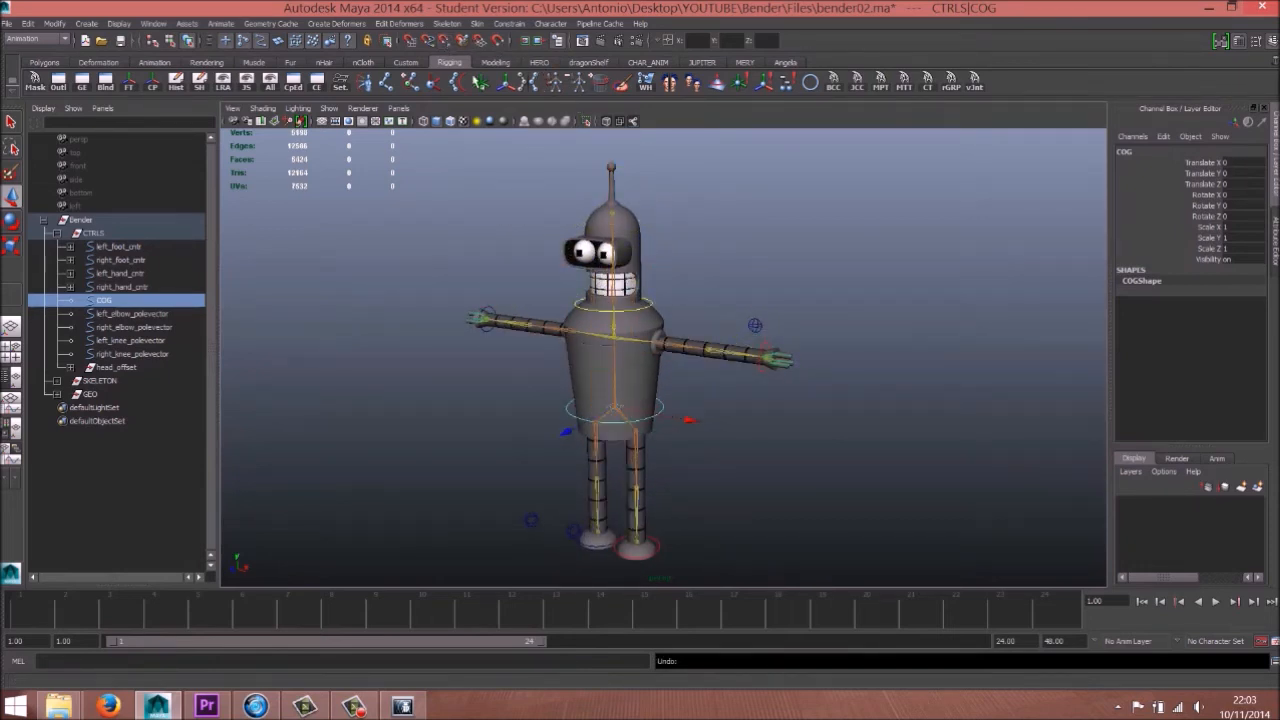
left_click_drag(642, 376, 621, 375, "alt")
left_click_drag(601, 329, 618, 377)
key("ctrl+z")
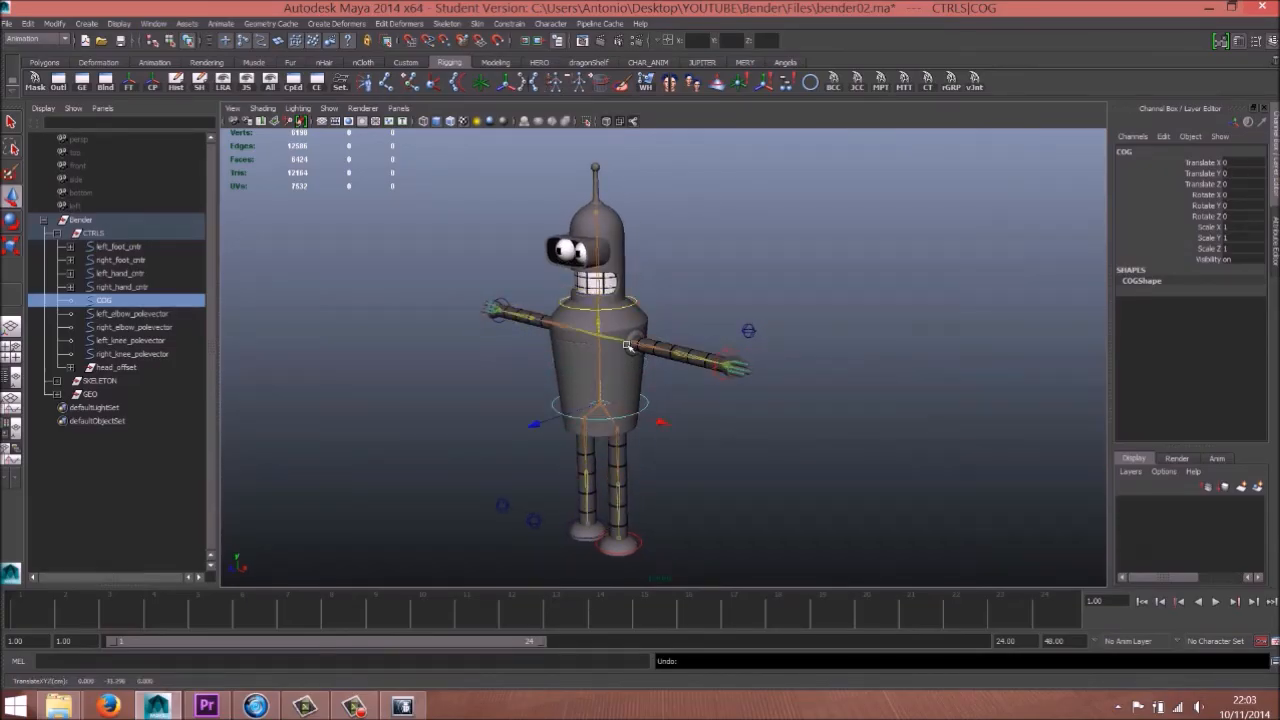
left_click_drag(593, 456, 608, 480, "alt")
middle_click_drag(577, 572, 572, 508, "alt")
left_click_drag(552, 481, 603, 232, "alt")
key("ctrl+z")
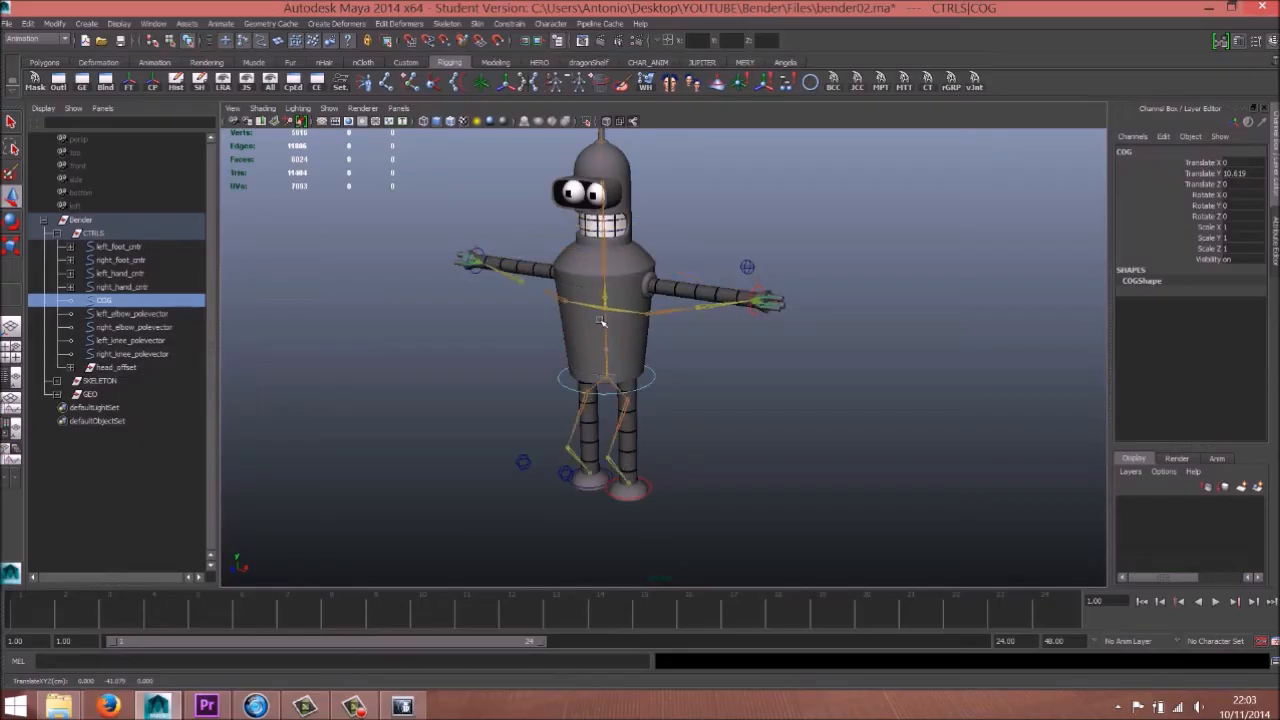
Step: Try rotating the head control on its own to test the neck, and undo the rotation
left_click_drag(659, 320, 641, 290, "alt")
left_click(641, 287)
key("e")
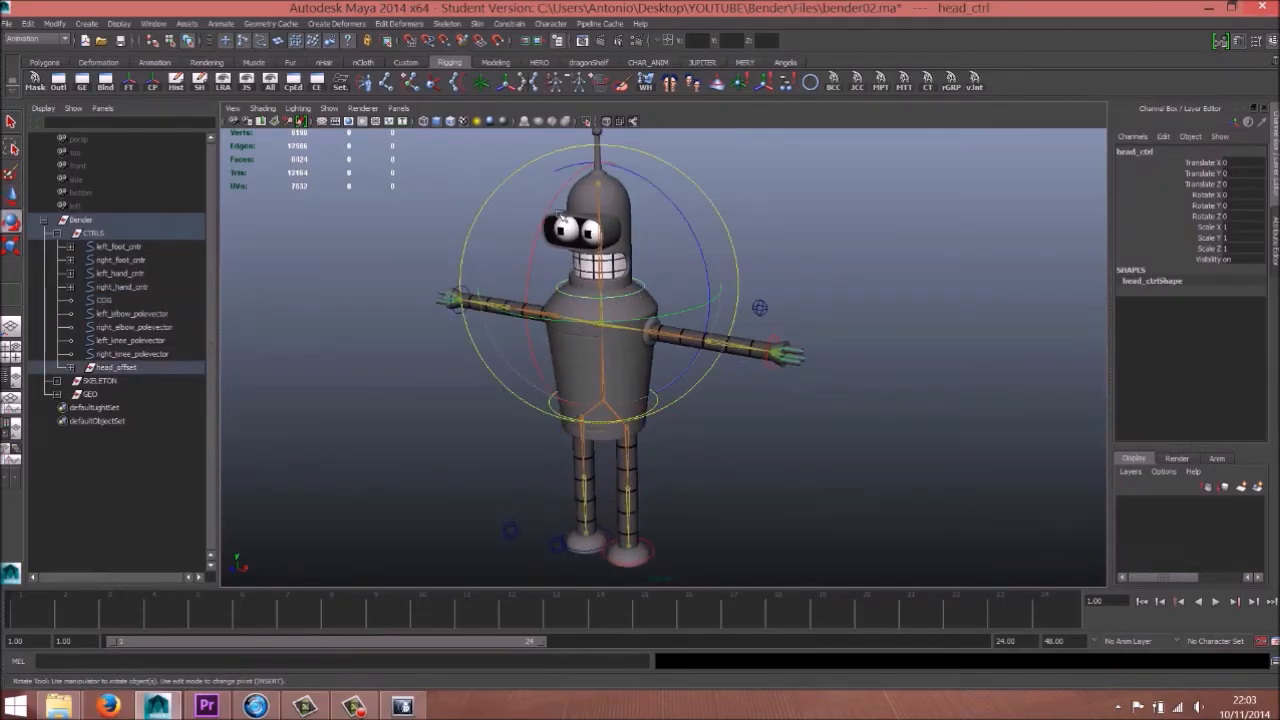
left_click_drag(564, 216, 533, 253)
mouse_move(656, 189)
left_mouse_down()
mouse_move(703, 277)
mouse_move(613, 182)
mouse_move(653, 206)
left_mouse_up()
key("ctrl+z")
key("w")
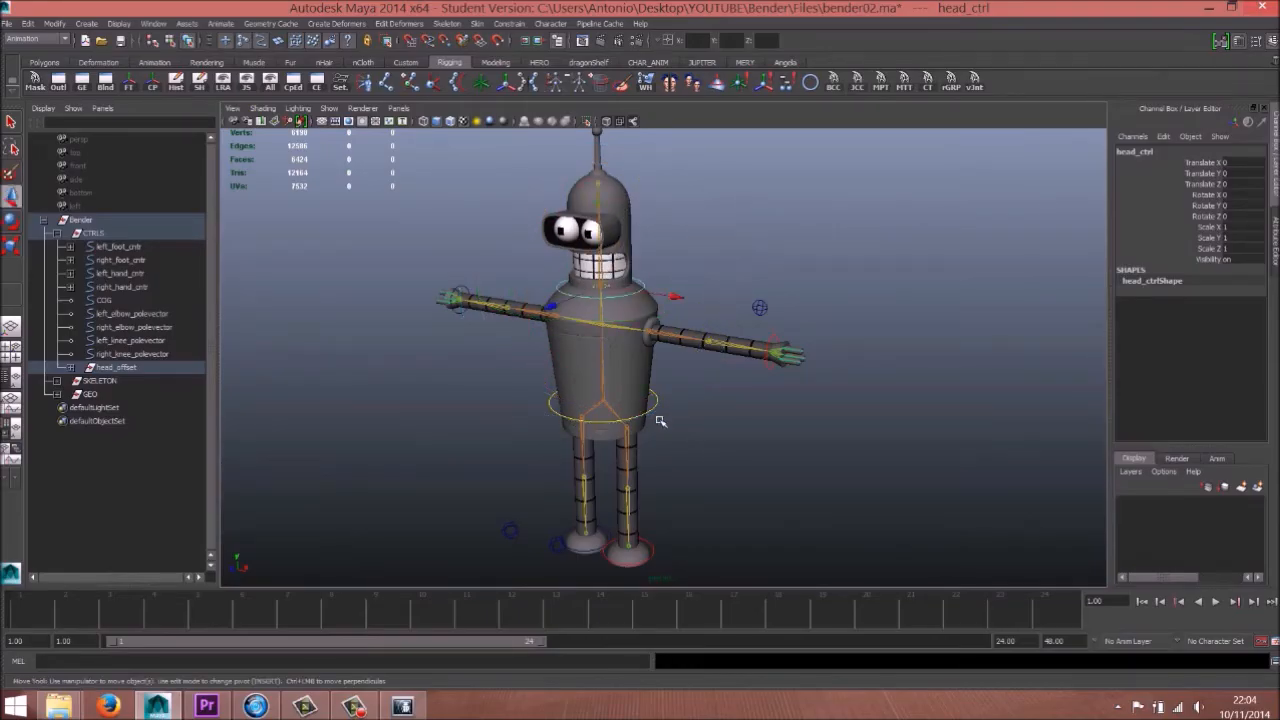
Step: Try rotating the COG control to test whether the head control turns with it, and undo the rotation
left_click(655, 408)
key("e")
left_click_drag(668, 298, 688, 358)
key("ctrl+z")
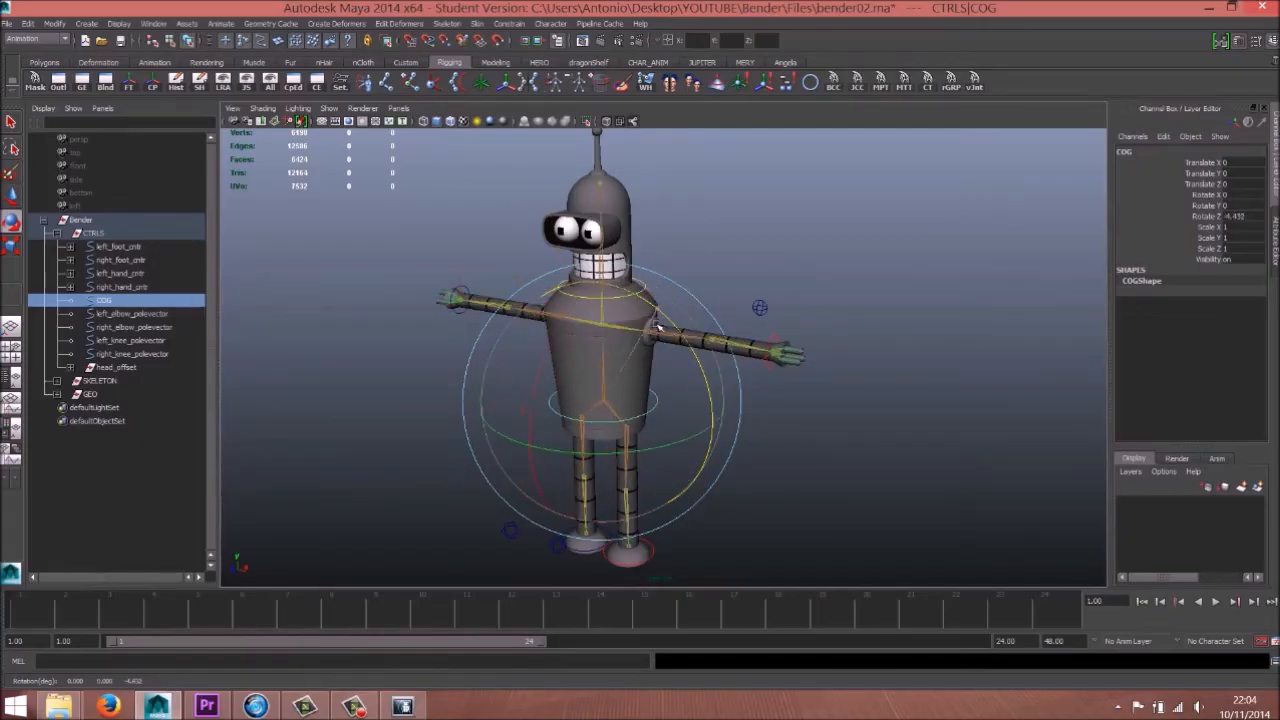
key("w")
Step: Examine Bender's torso mesh, hip joints and COG control from several angles and distances
left_click_drag(785, 457, 740, 350, "alt")
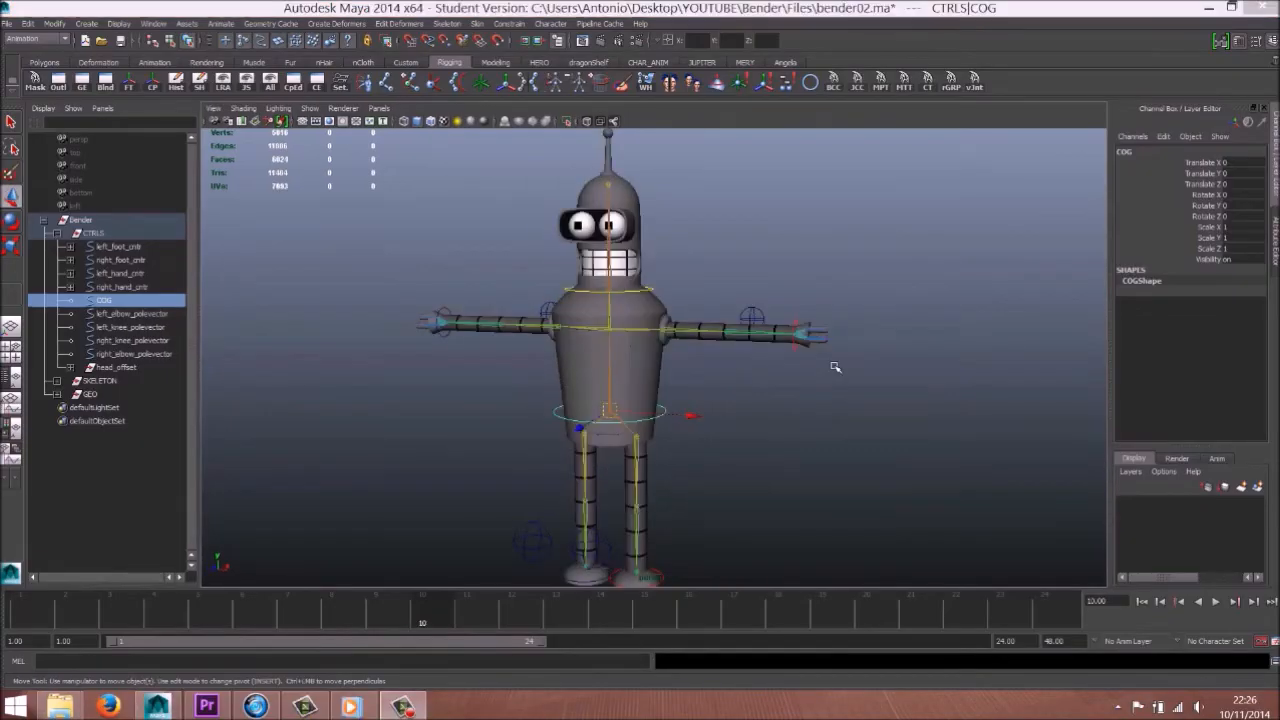
left_click_drag(711, 366, 643, 371, "alt")
scroll(635, 300, "up", 2)
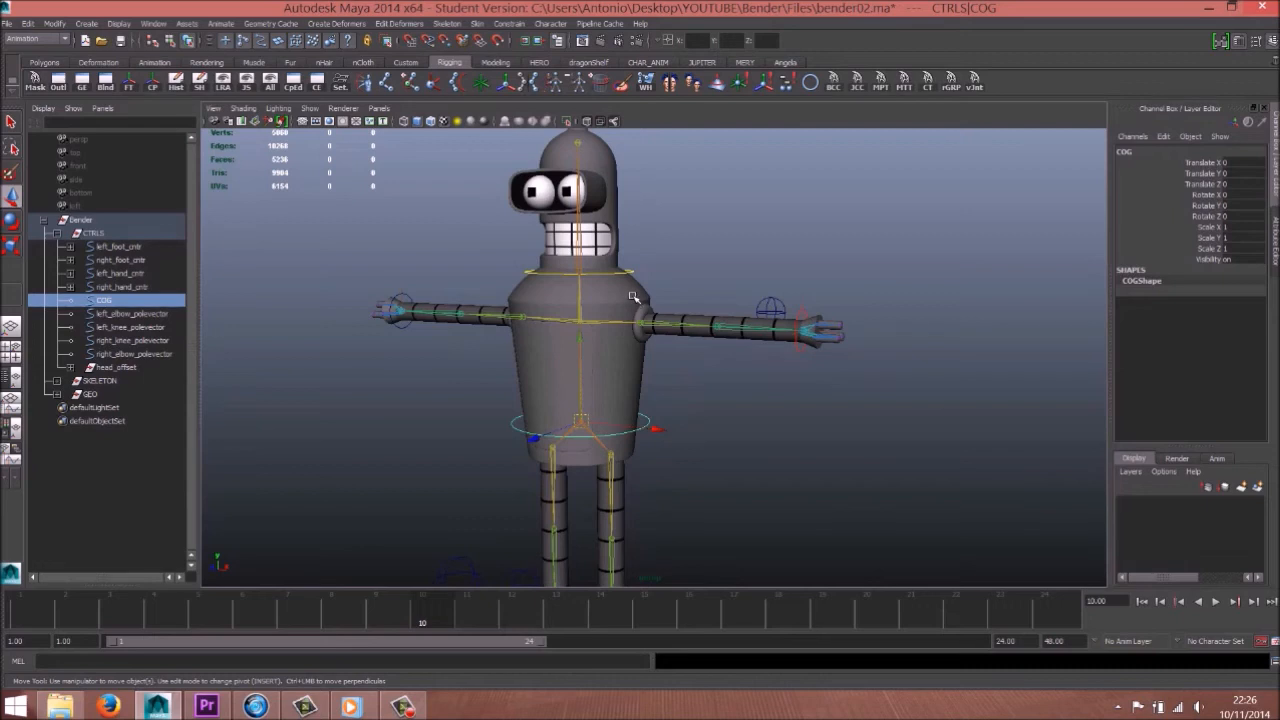
middle_click_drag(634, 297, 676, 340, "alt")
middle_click_drag(641, 462, 690, 463, "alt")
scroll(629, 363, "up", 2)
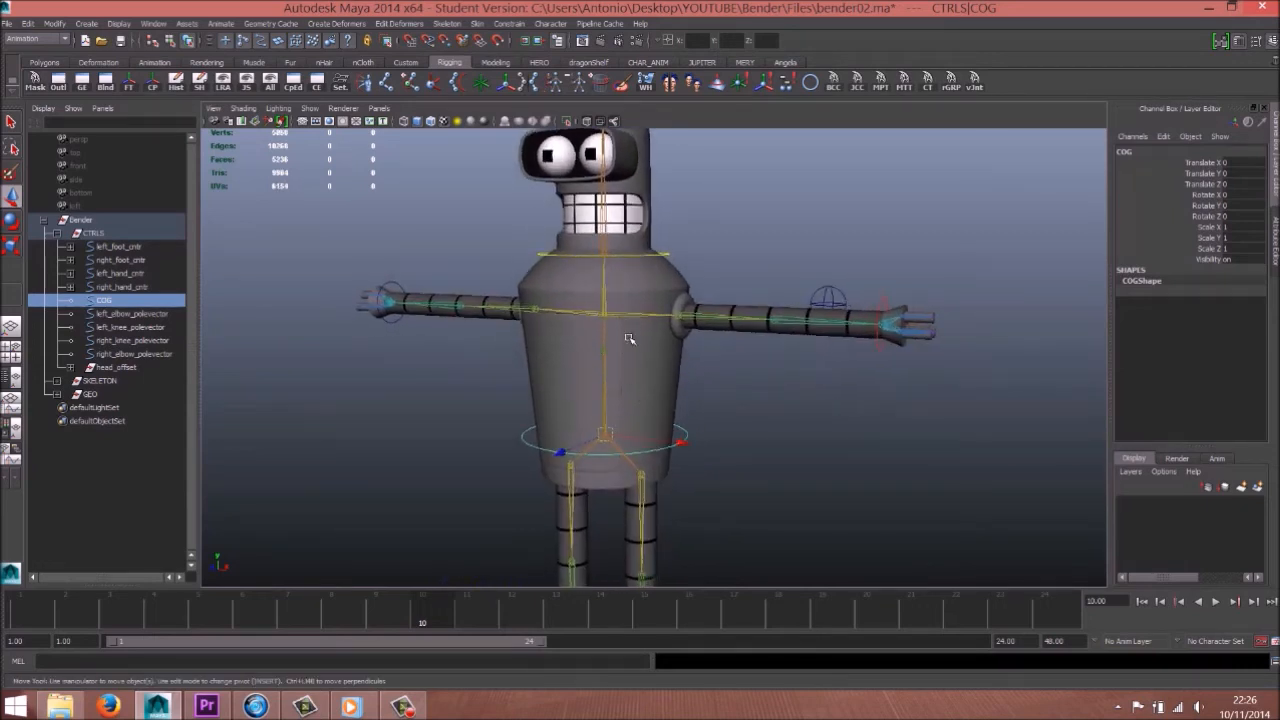
left_click_drag(690, 463, 677, 506, "alt")
middle_click_drag(677, 506, 680, 468, "alt")
right_click_drag(591, 498, 612, 488, "alt")
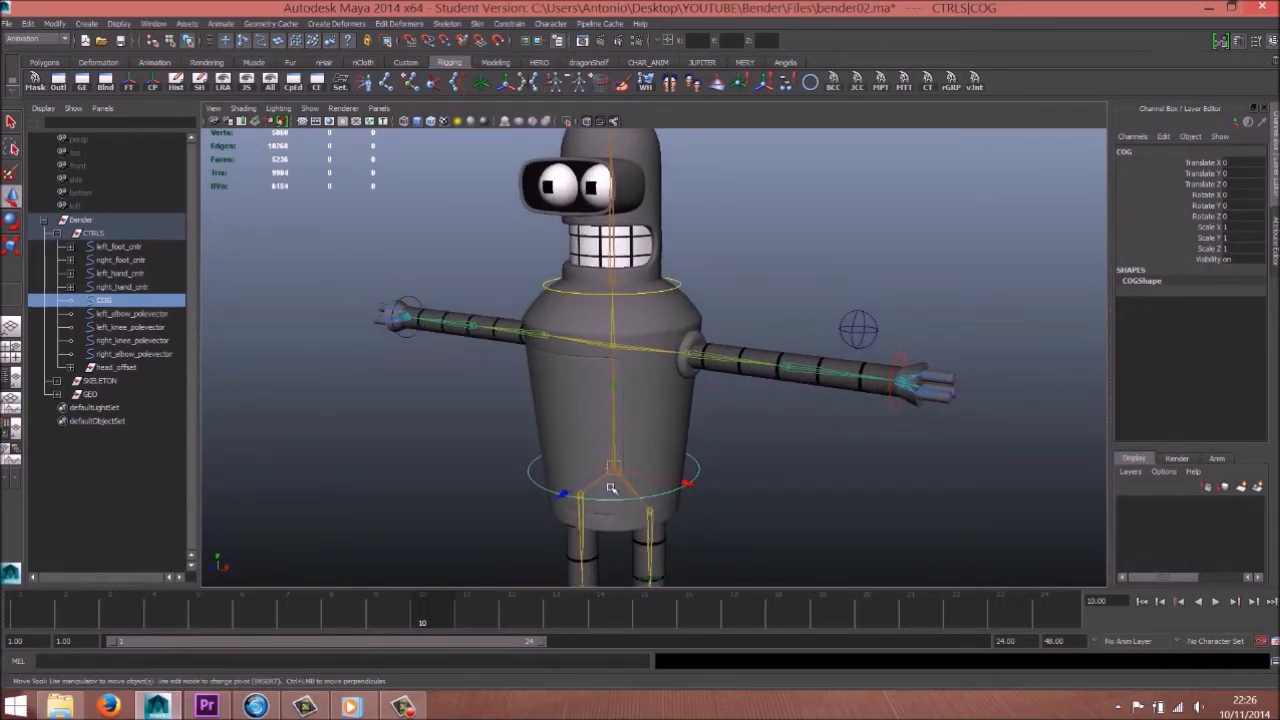
left_click_drag(578, 444, 594, 440, "alt")
right_click_drag(778, 474, 803, 475, "alt")
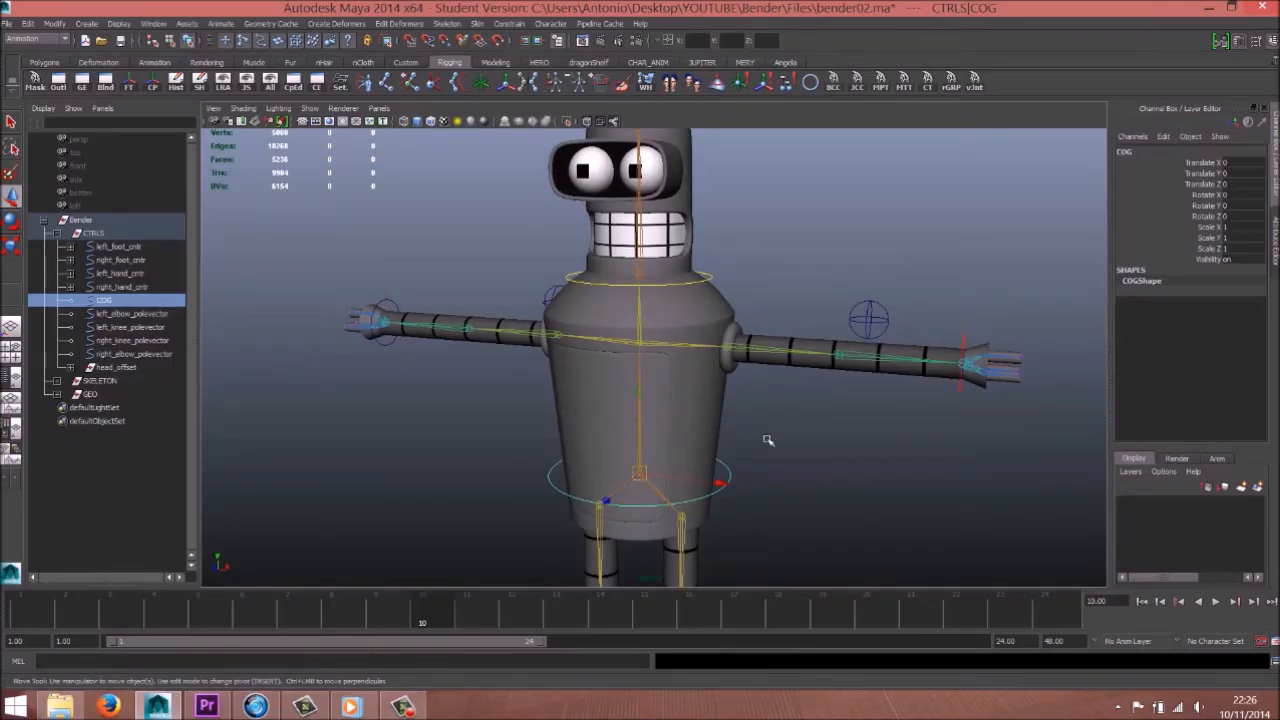
left_click_drag(741, 396, 720, 394, "alt")
left_click(709, 391)
middle_click_drag(687, 439, 678, 382, "alt")
right_click_drag(702, 466, 770, 482, "alt")
mouse_move(668, 470)
left_mouse_down("alt")
mouse_move(634, 459)
mouse_move(648, 465)
left_mouse_up("alt")
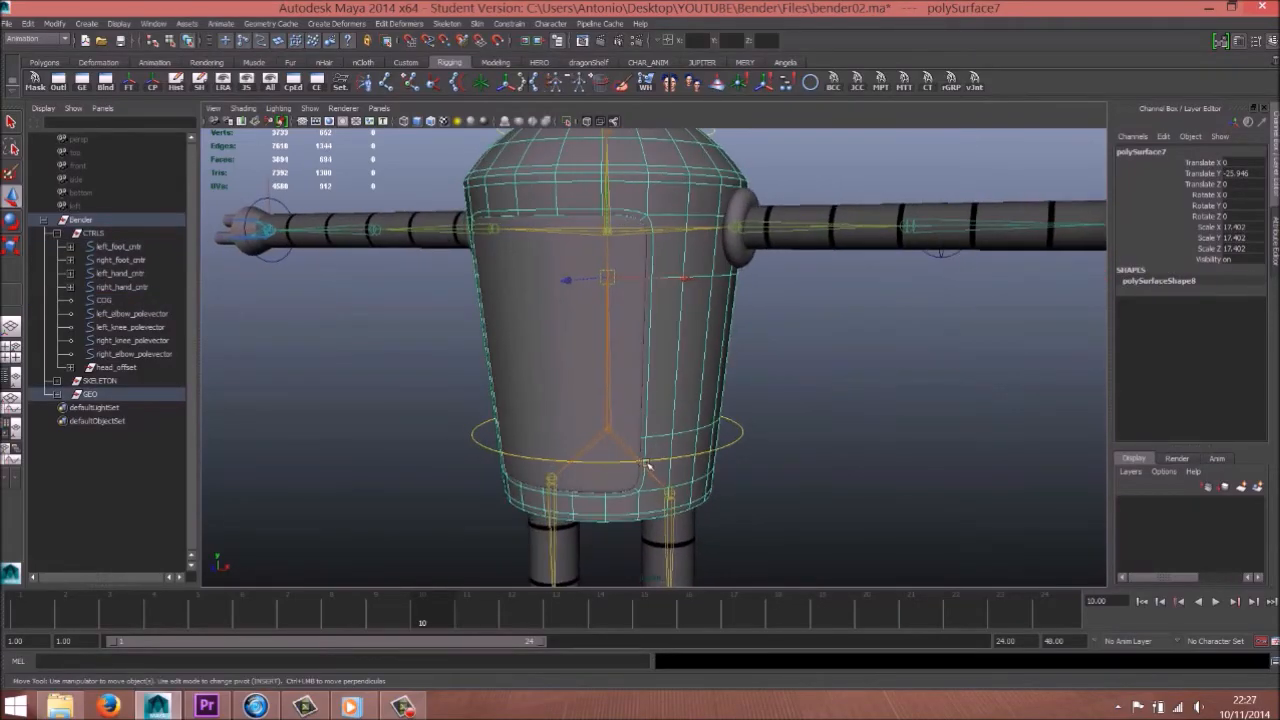
right_click_drag(745, 428, 691, 399, "alt")
left_click(707, 404)
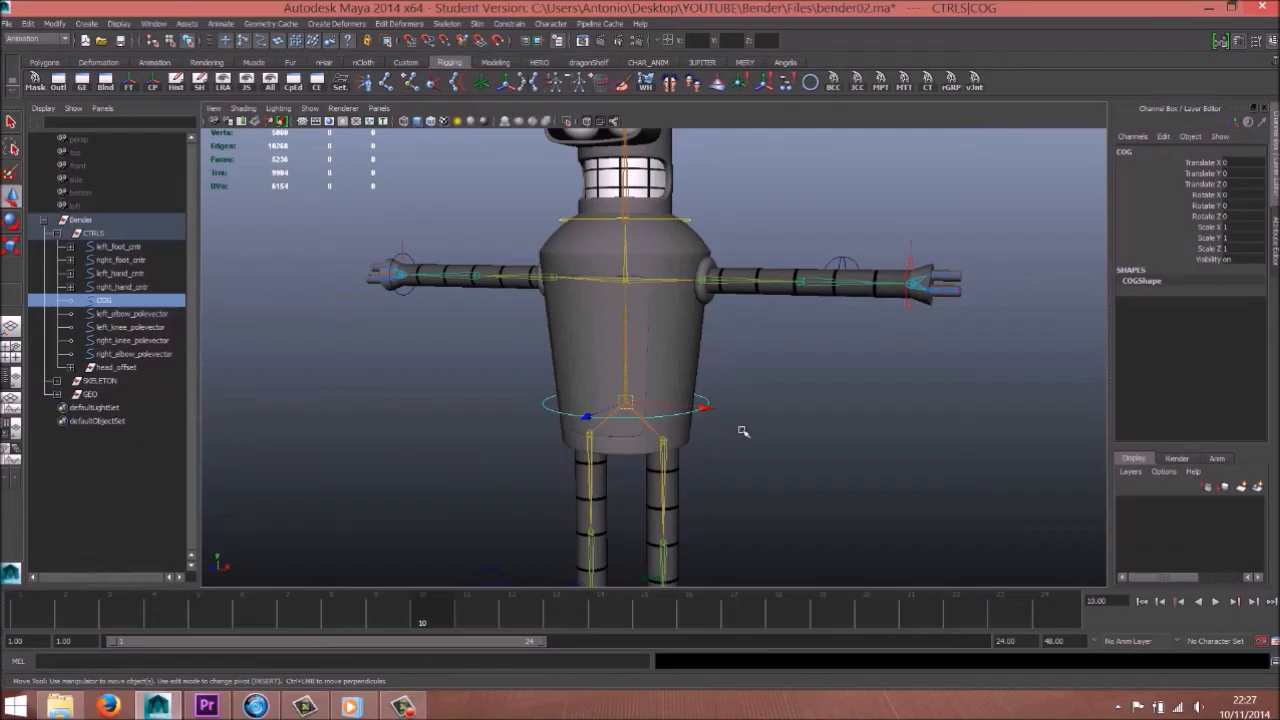
Step: Smooth-bind the torso and chest door meshes to the COG joint, with Bind to set to Selected joints
key("q")
left_click(627, 370)
middle_click_drag(633, 384, 639, 422, "alt")
left_click(614, 393, "shift")
left_click(693, 373, "shift")
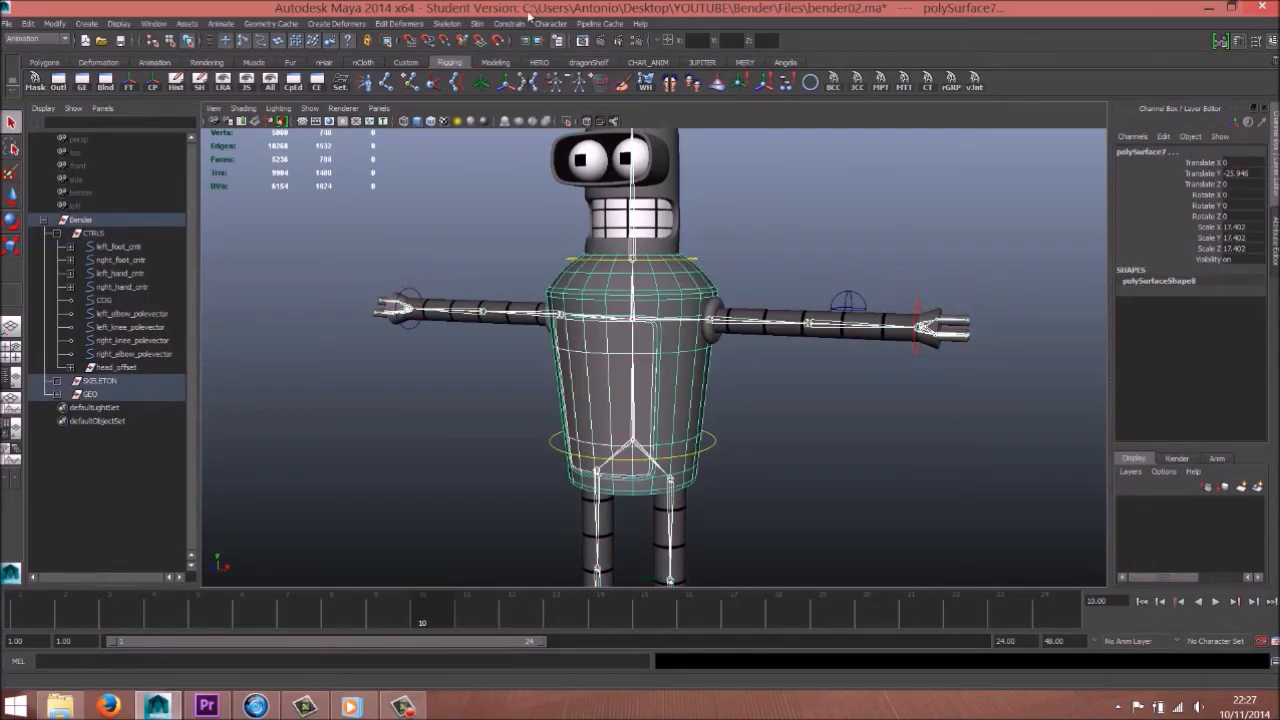
left_click(477, 23)
mouse_move(488, 48)
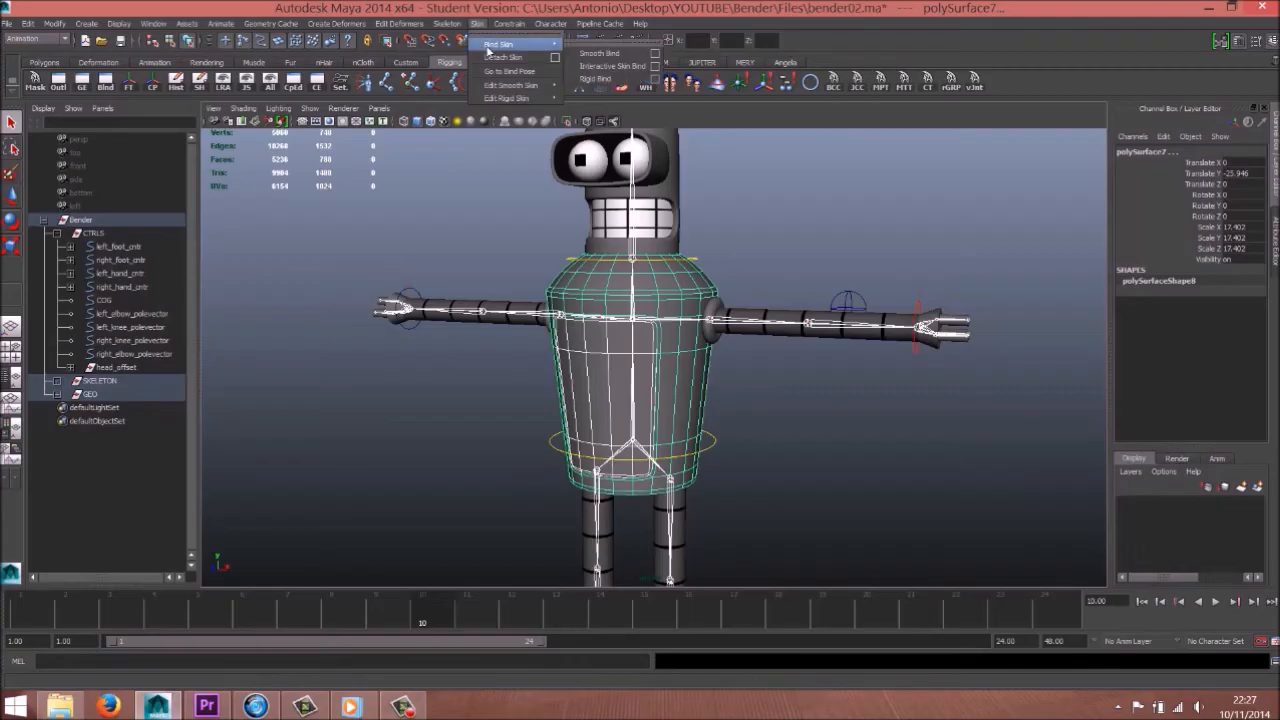
left_click(587, 44)
left_click_drag(611, 23, 855, 168)
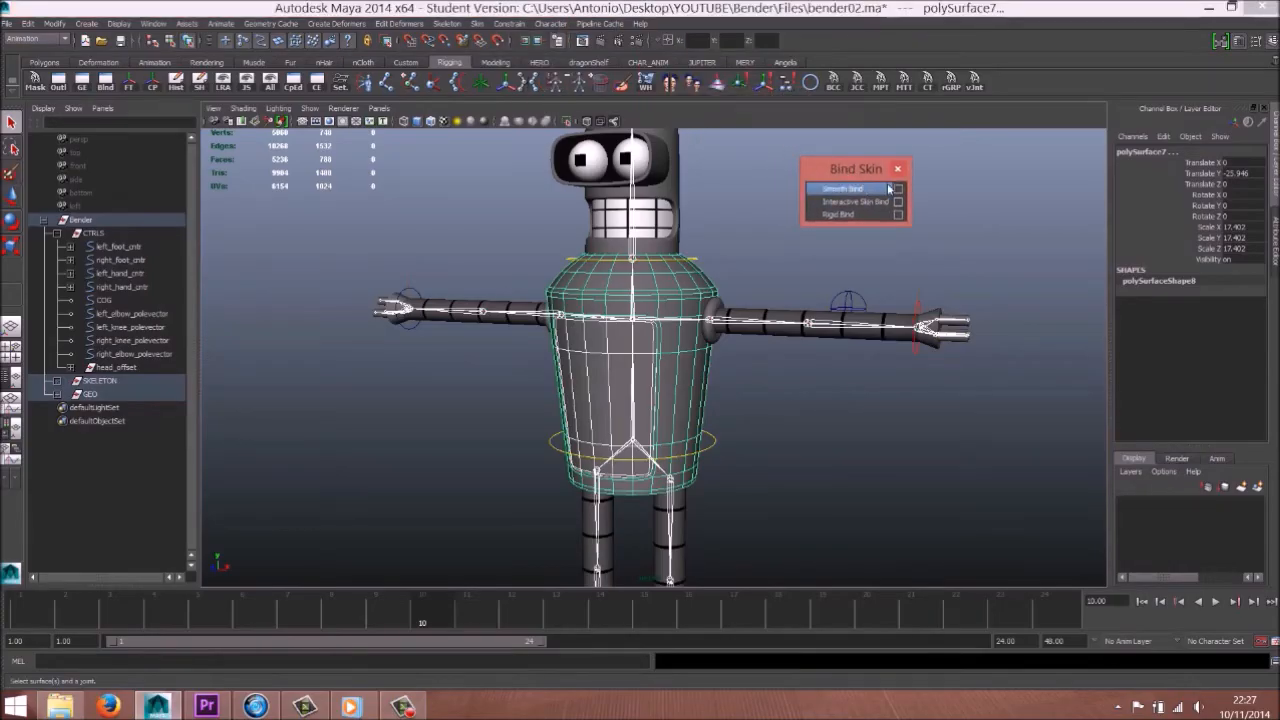
left_click(902, 189)
left_click(196, 191)
left_click(191, 211)
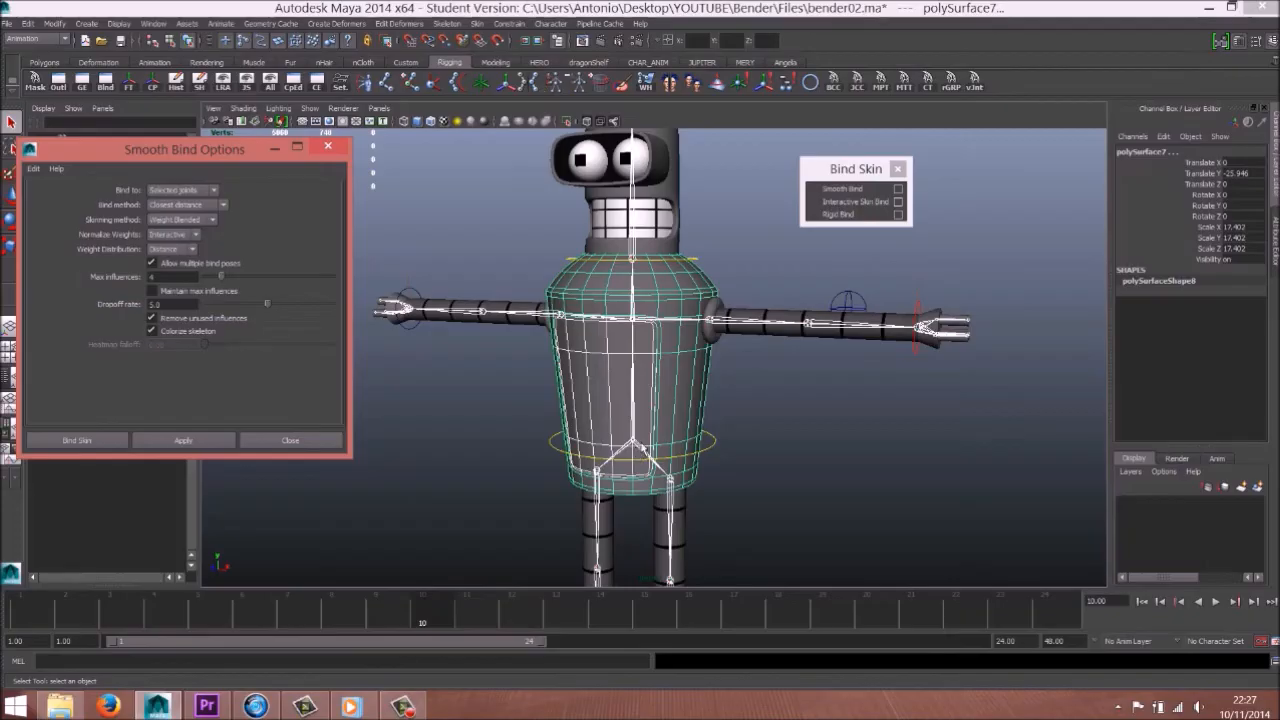
left_click(78, 440)
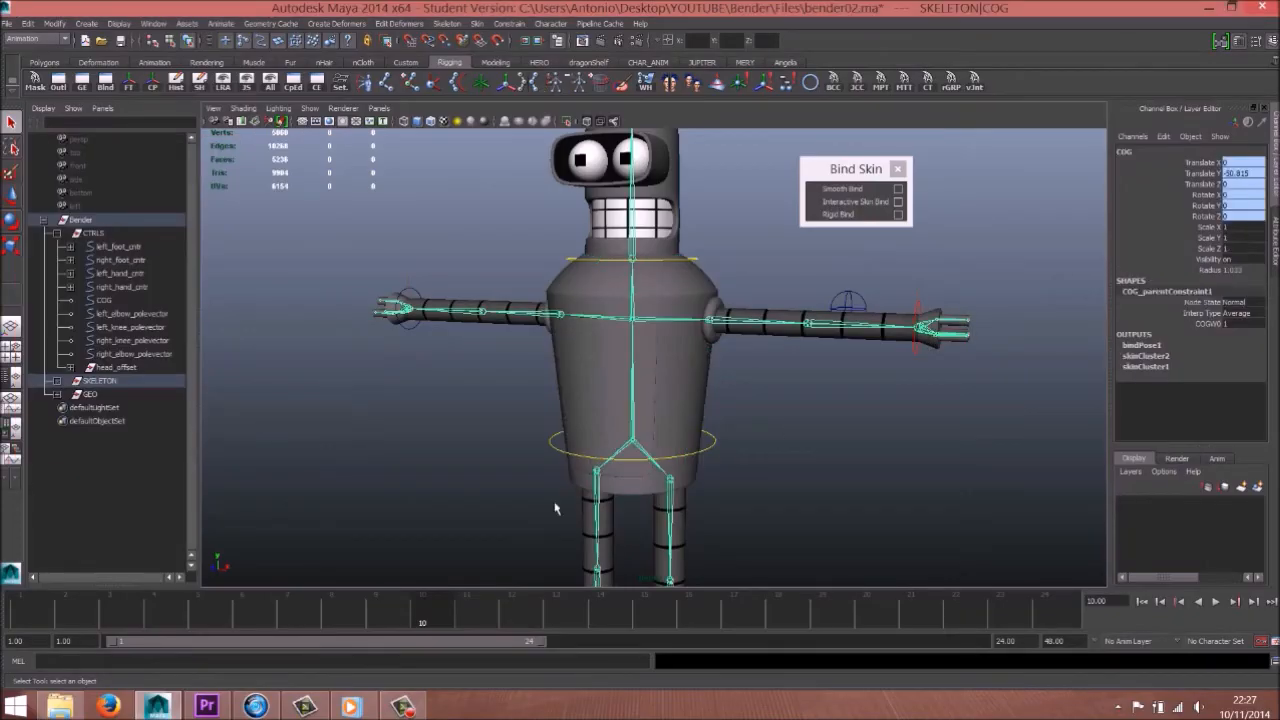
Step: Try rotating the COG control to test how the bound torso deforms, and undo the rotation
left_click(708, 445)
key("e")
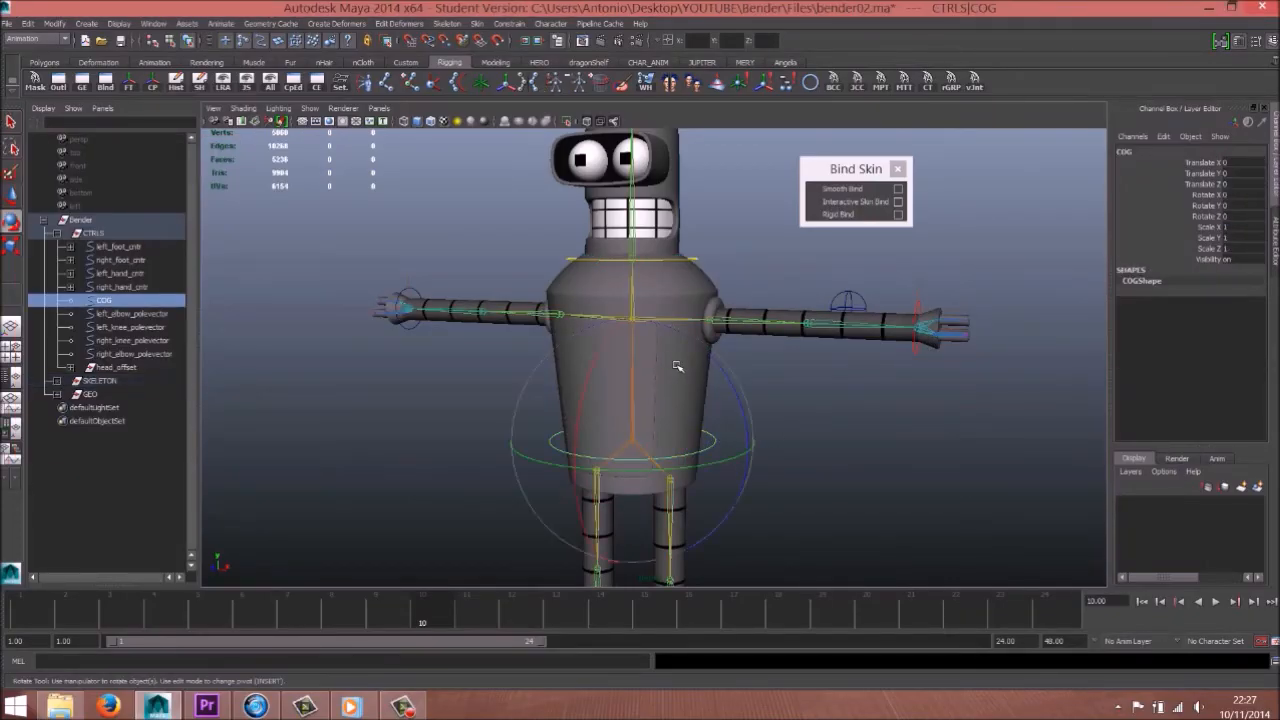
mouse_move(708, 349)
left_mouse_down()
mouse_move(685, 343)
mouse_move(718, 362)
left_mouse_up()
key("ctrl+z")
key("w")
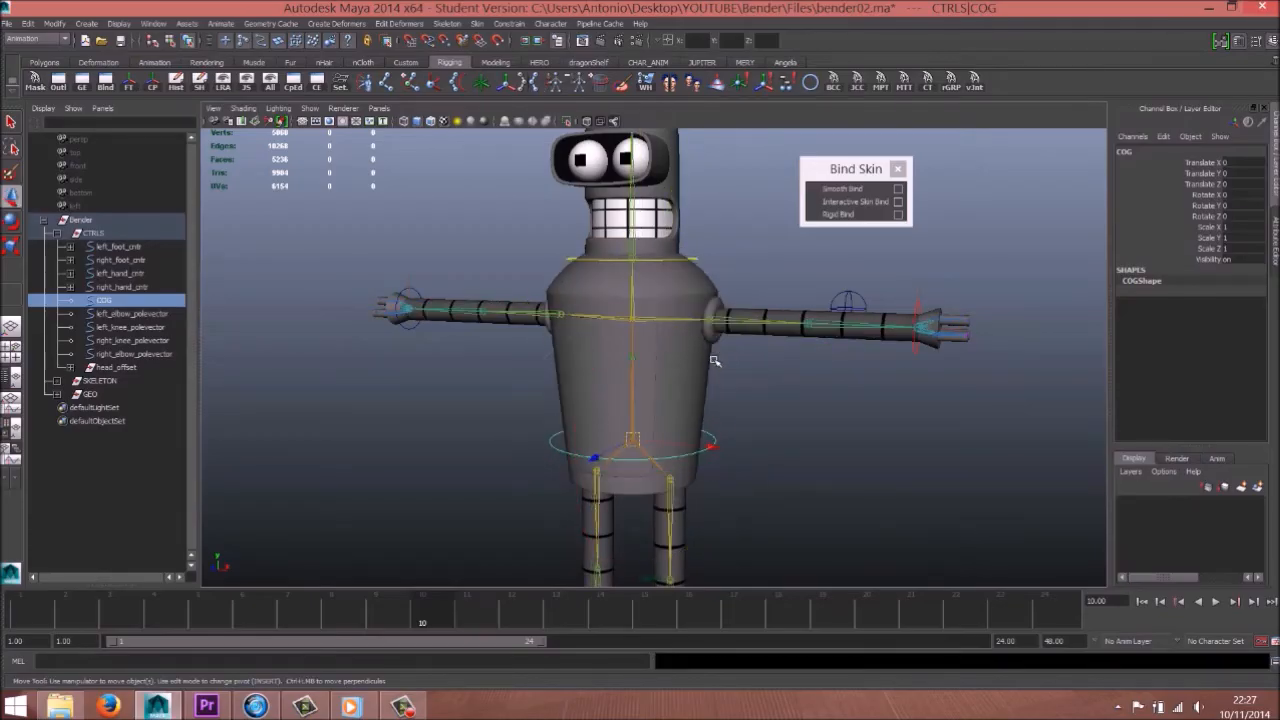
Step: Smooth-bind the antenna, head, visor, eye and teeth meshes to the head joint at the neck
middle_click_drag(704, 262, 680, 354, "alt")
right_click_drag(680, 354, 750, 306, "alt")
middle_click_drag(750, 306, 789, 375, "alt")
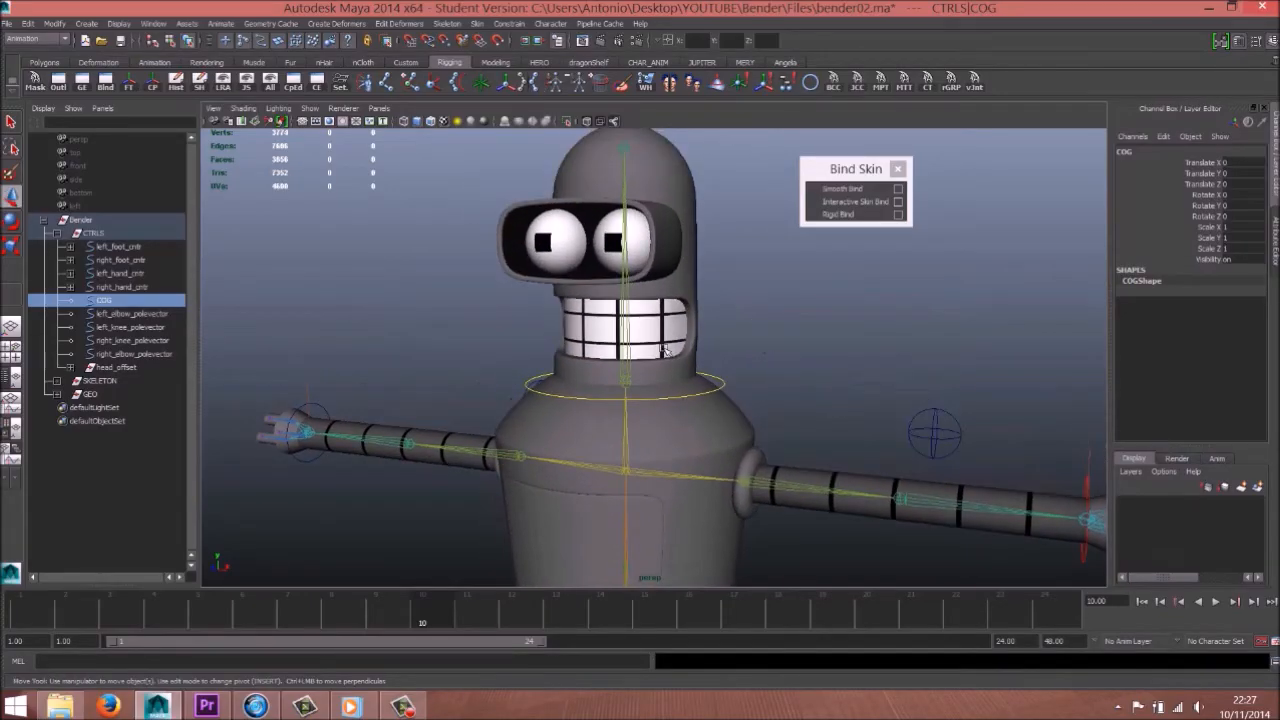
key("q")
right_click_drag(732, 220, 714, 260, "alt")
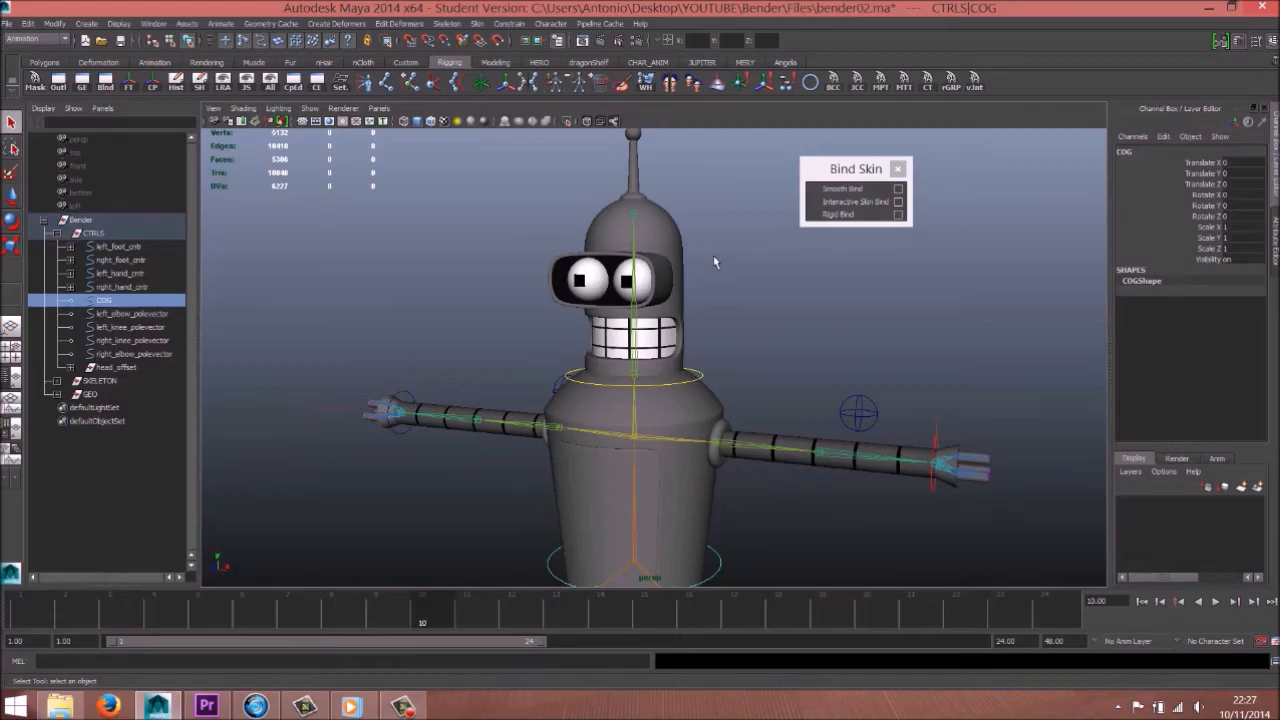
middle_click_drag(714, 260, 712, 290, "alt")
left_click(630, 170)
left_click(583, 320, "shift")
left_click(583, 321, "shift")
left_click(606, 338, "shift")
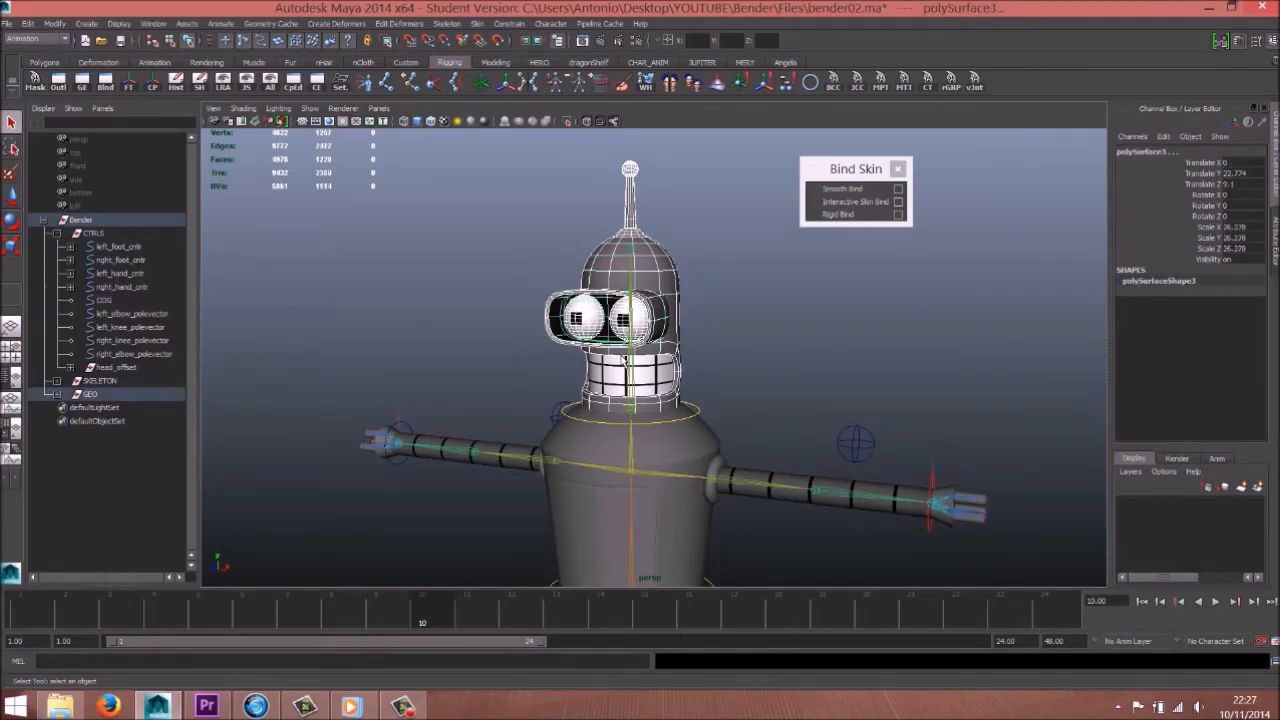
left_click(636, 413, "shift")
left_click(631, 411, "shift")
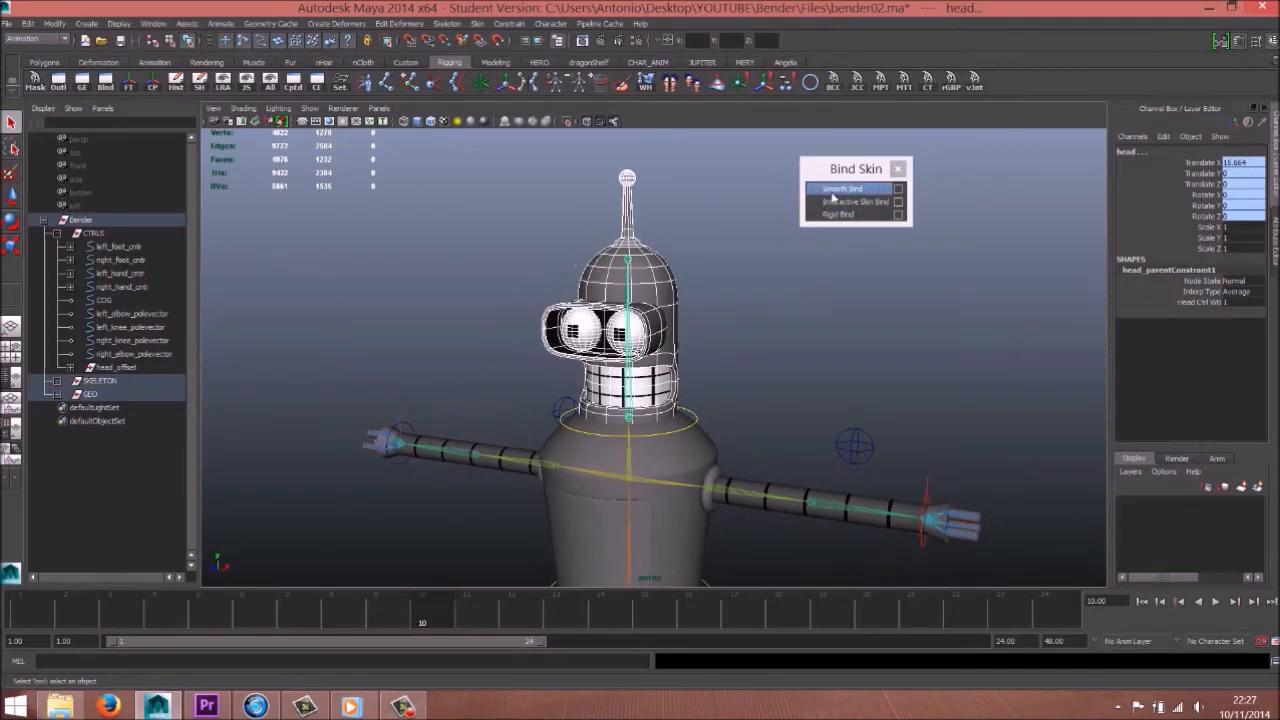
left_click(843, 188)
Step: Try rotating the head control to test the bound head meshes, and undo the rotation
left_click_drag(758, 367, 714, 322, "alt")
left_click(693, 391)
key("e")
key("ctrl+z")
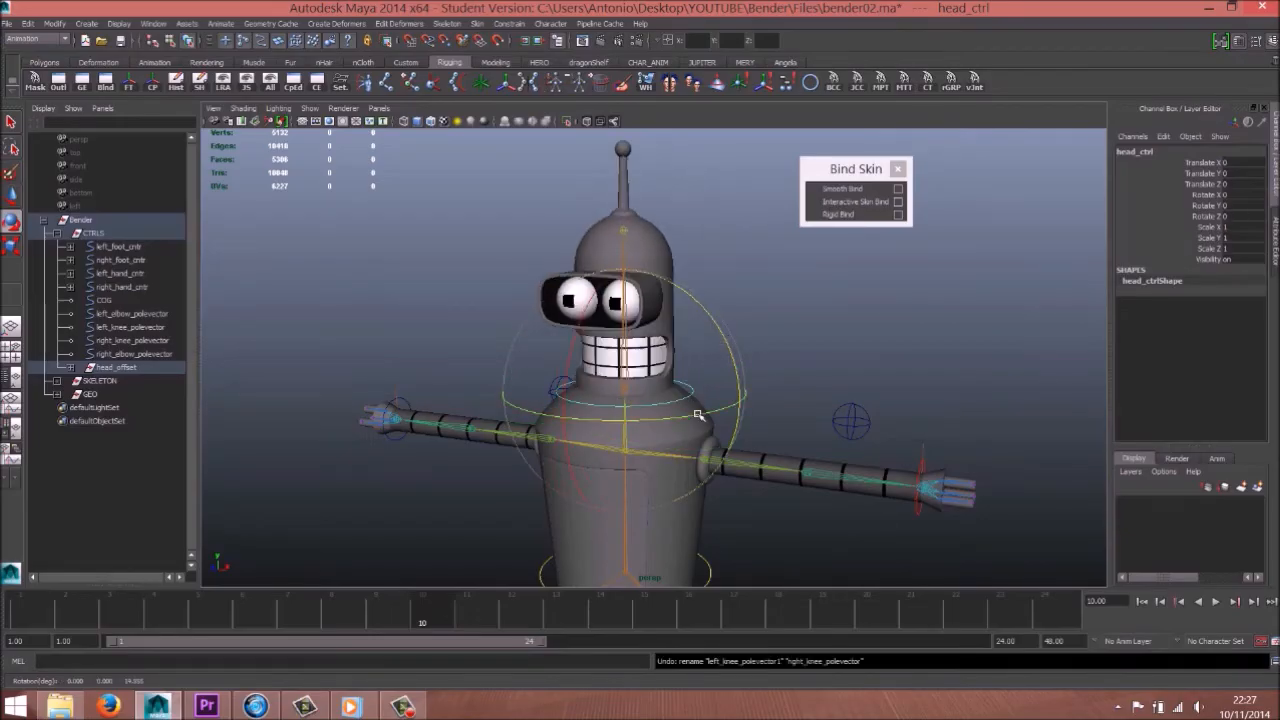
key("w")
Step: Try rotating the COG control to test the bound torso and head together, and undo the rotation
left_click_drag(700, 405, 765, 483, "alt")
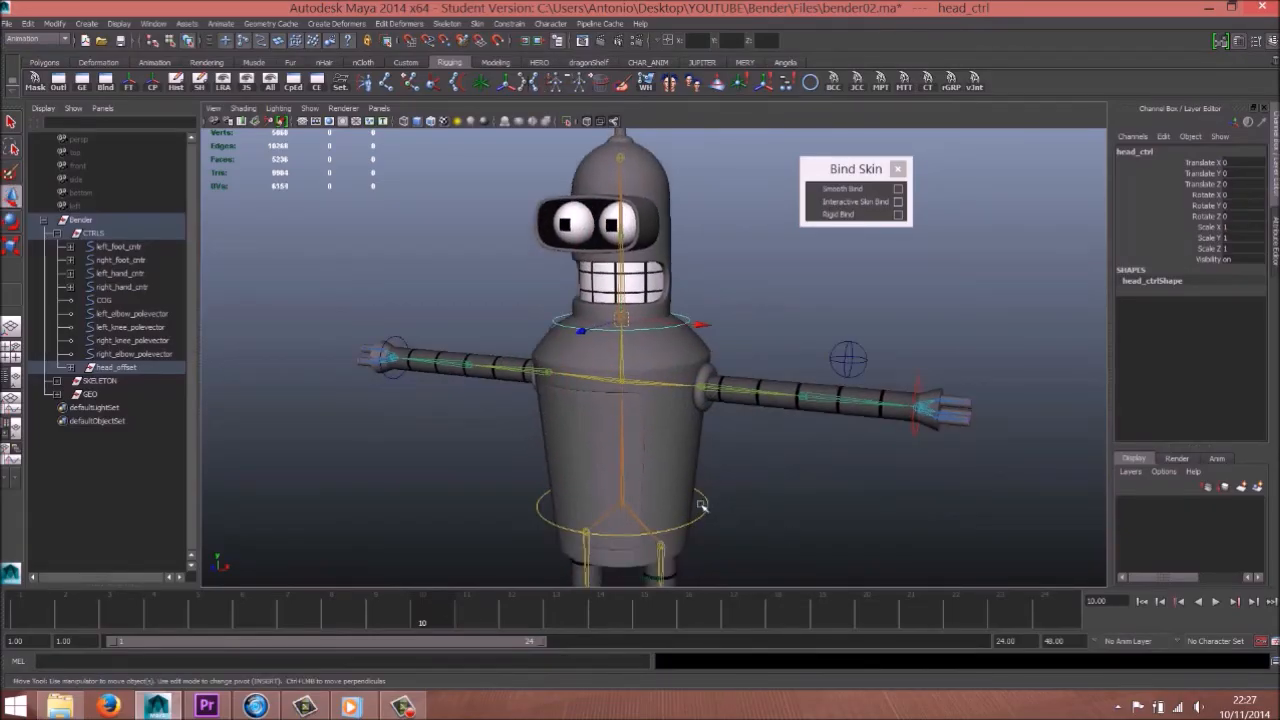
left_click(702, 506)
key("e")
left_click_drag(690, 425, 718, 427)
key("ctrl+z")
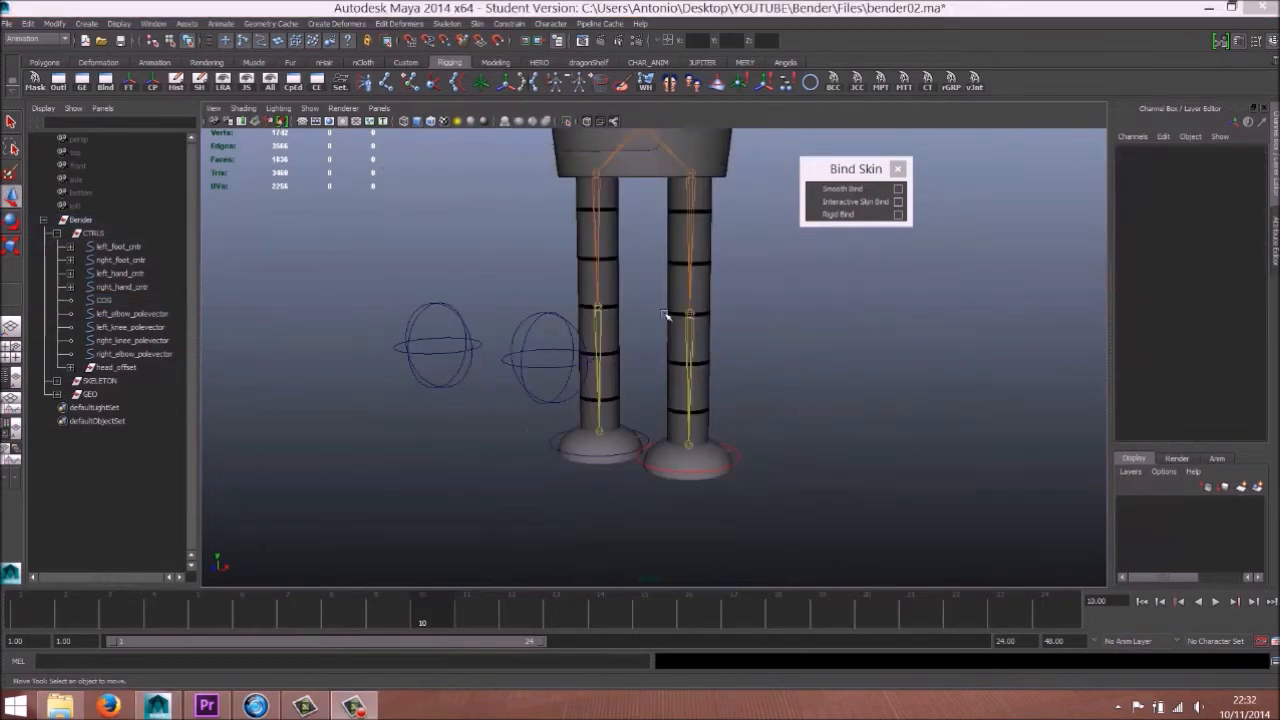
Step: Smooth-bind the left leg cylinder and left foot meshes to the left_leg01 joint chain
left_click_drag(671, 314, 651, 332, "alt")
left_click_drag(680, 397, 686, 363, "alt")
left_click_drag(664, 255, 649, 285, "alt")
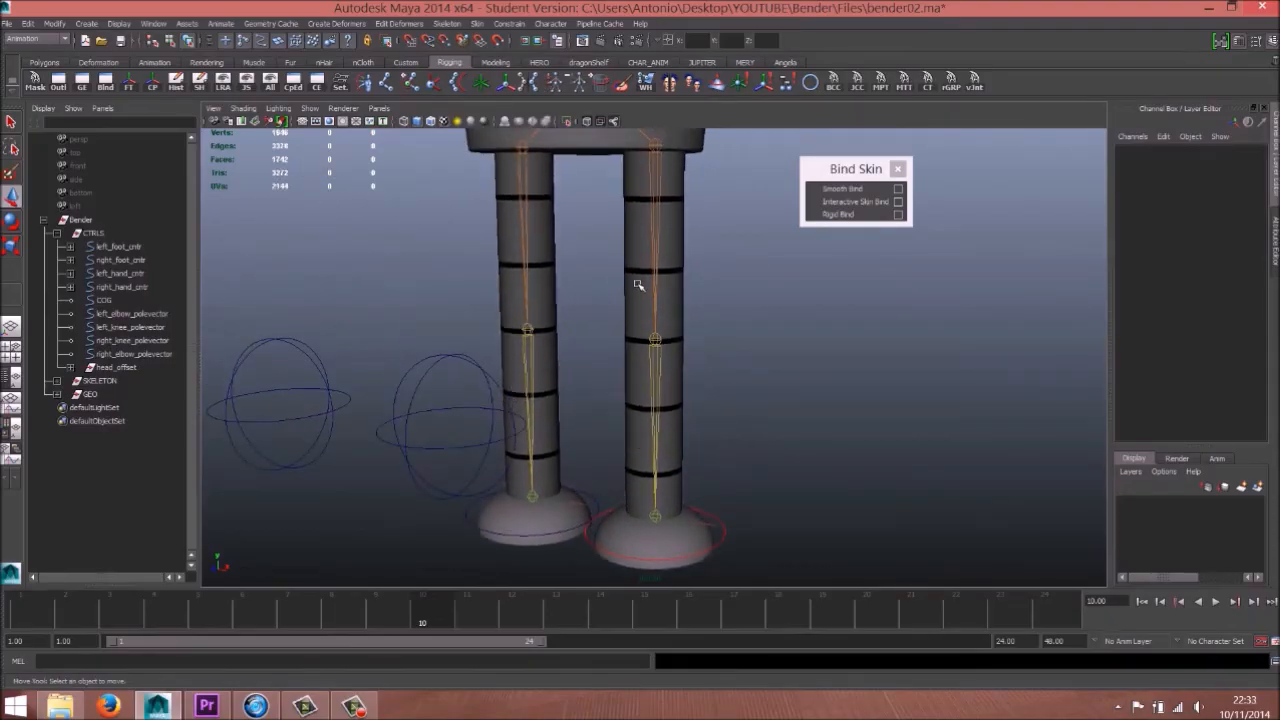
left_click(639, 285)
key("q")
left_click(651, 288)
left_click(662, 345, "shift")
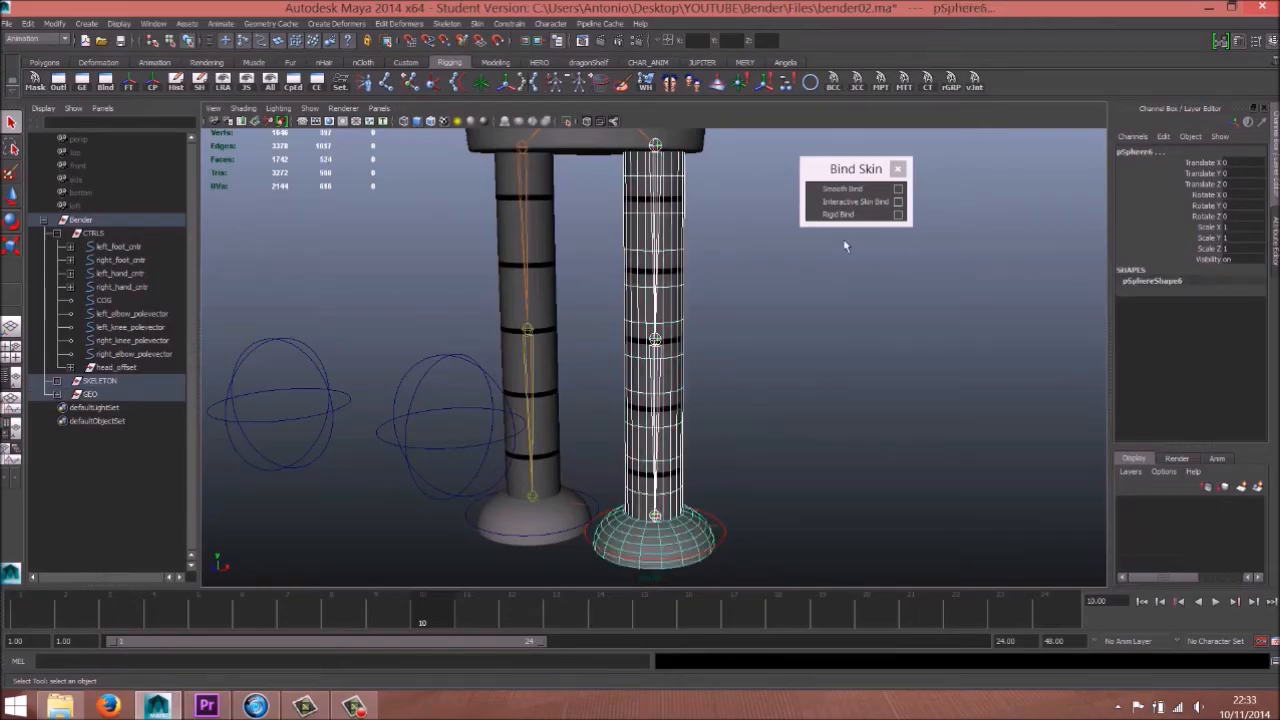
left_click(845, 190)
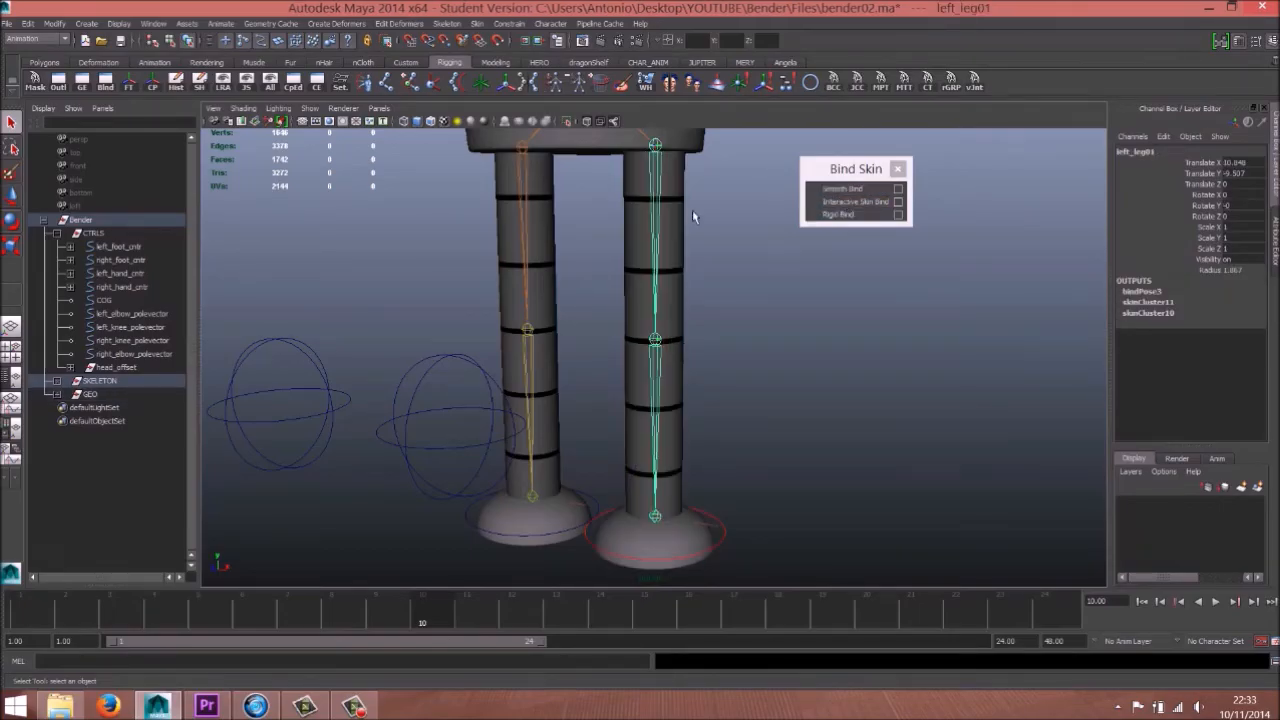
Step: Smooth-bind the right leg cylinder and right foot meshes to the right_leg01 joint chain
left_click(549, 236)
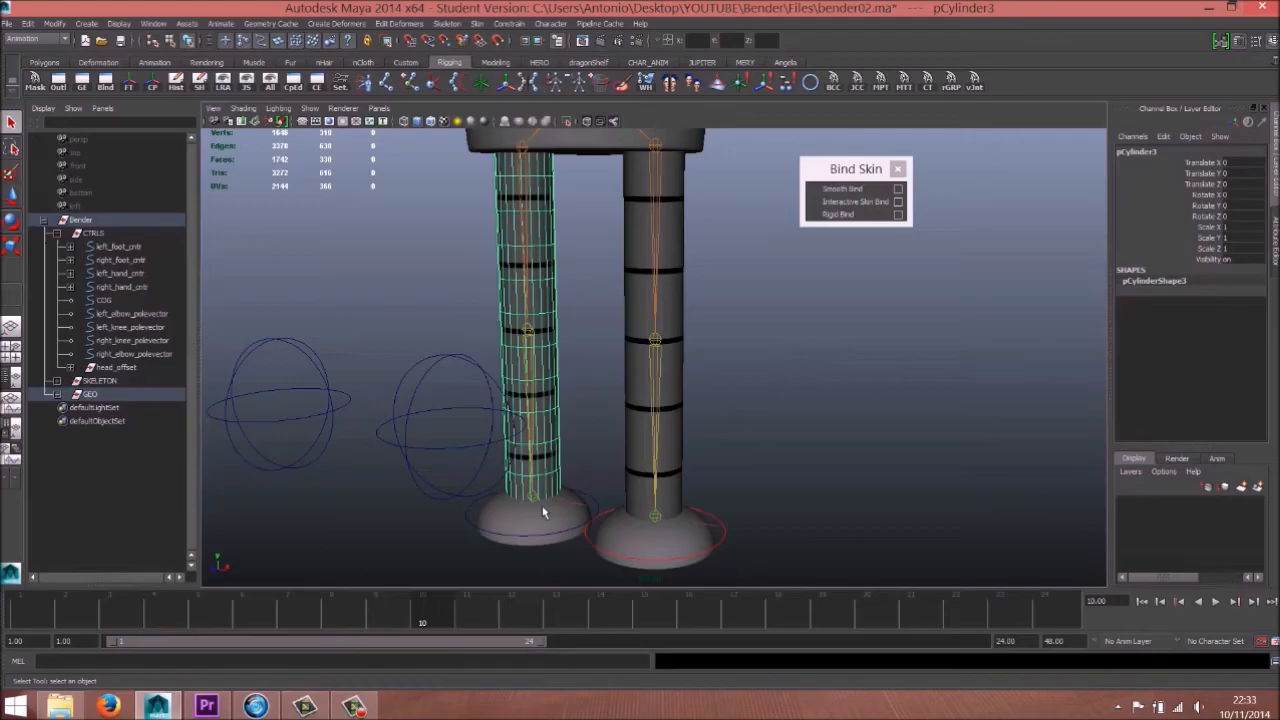
left_click(535, 520, "shift")
left_click(524, 356, "shift")
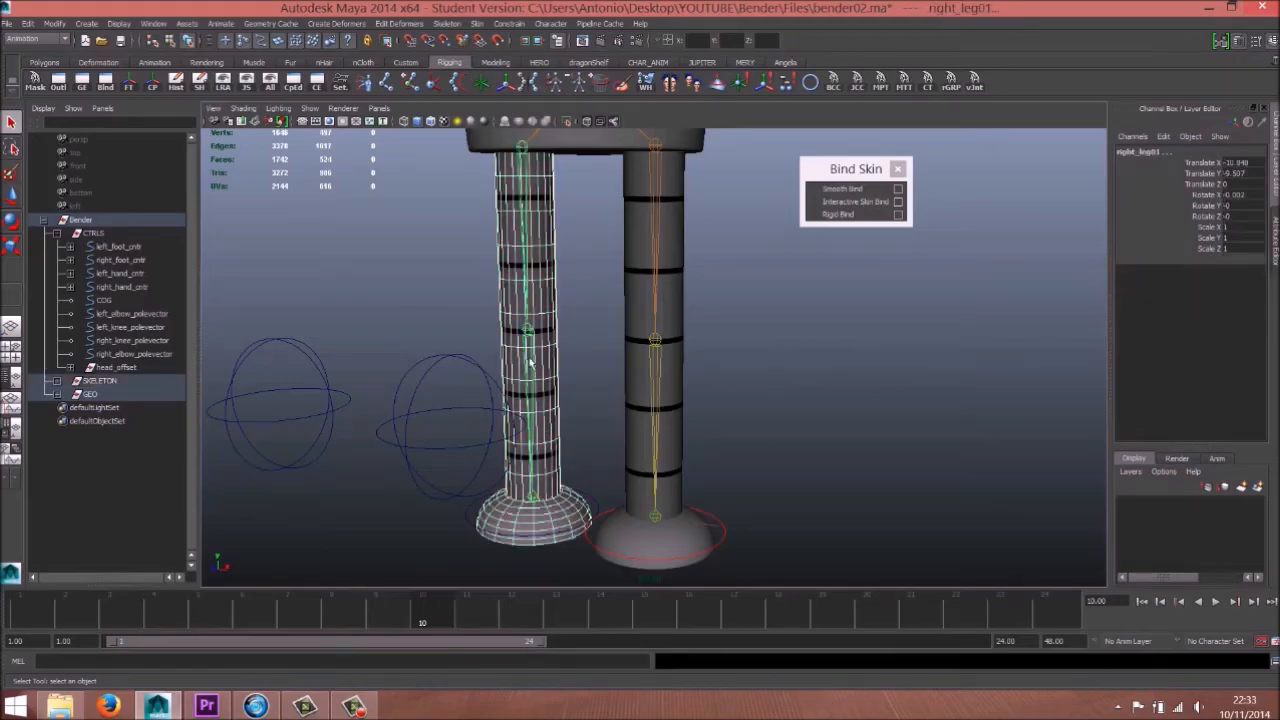
key("g")
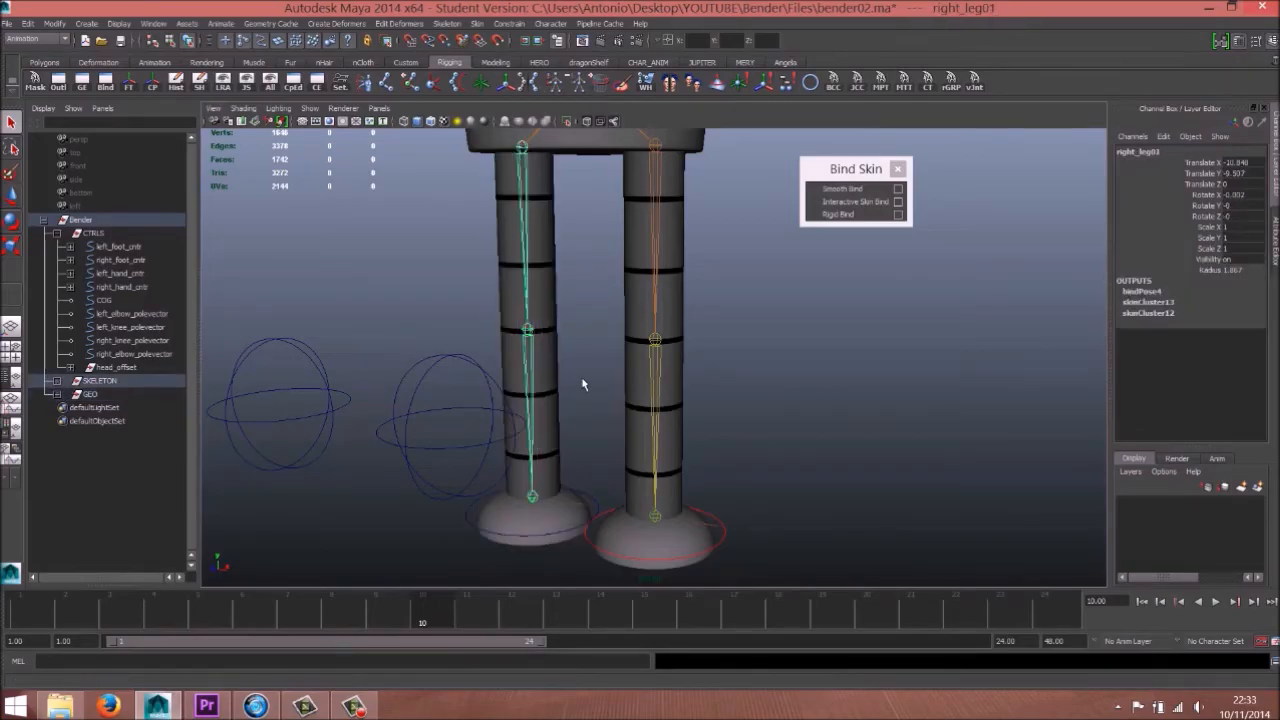
Step: Try raising both foot controls about 21.4 units in Y to test how the bound legs bend
left_click(580, 546)
left_click(592, 550, "shift")
key("e")
key("w")
left_click_drag(652, 436, 655, 287)
key("ctrl+z")
scroll(698, 357, "down", 3)
left_click_drag(698, 357, 550, 343, "alt")
key("ctrl+z")
left_click_drag(777, 374, 623, 337, "alt")
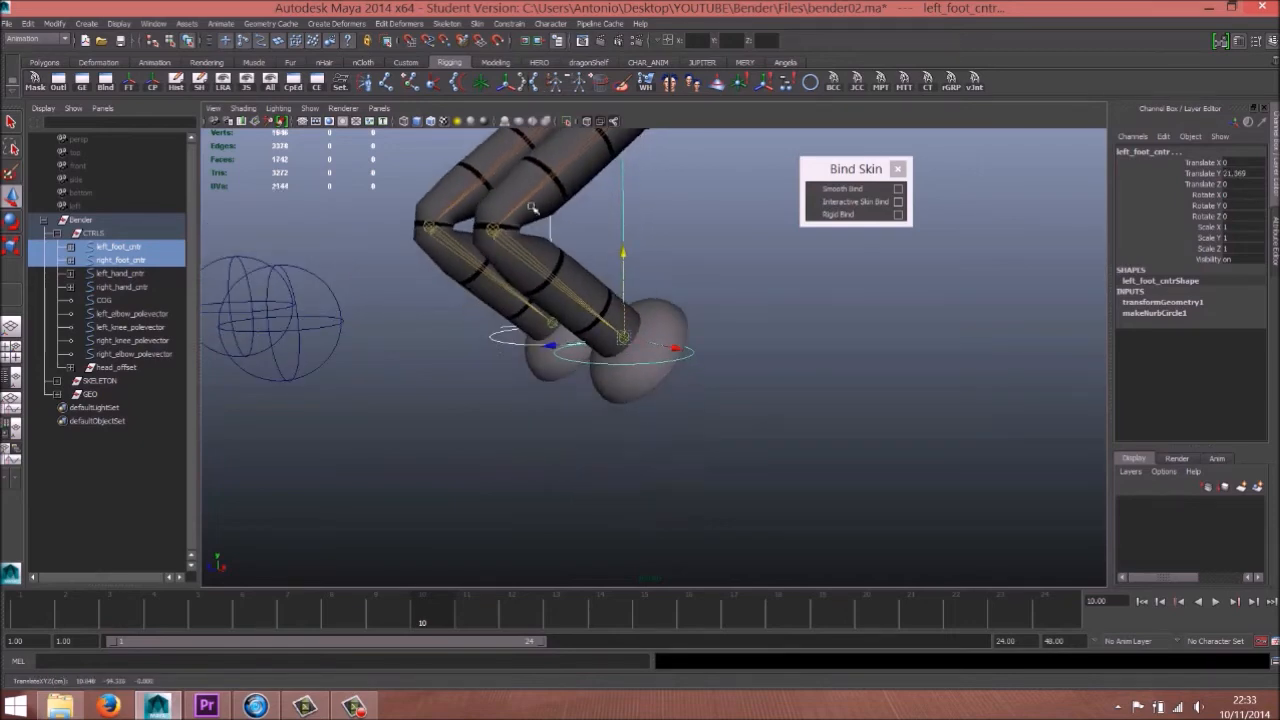
Step: Show the wireframe over the shaded meshes to examine the bent knees, and undo the foot move
left_click(430, 122)
left_click_drag(492, 243, 574, 267, "alt")
right_click_drag(574, 267, 593, 306, "alt")
key("ctrl+z")
key("ctrl+z")
key("ctrl+z")
key("ctrl+z")
key("ctrl+z")
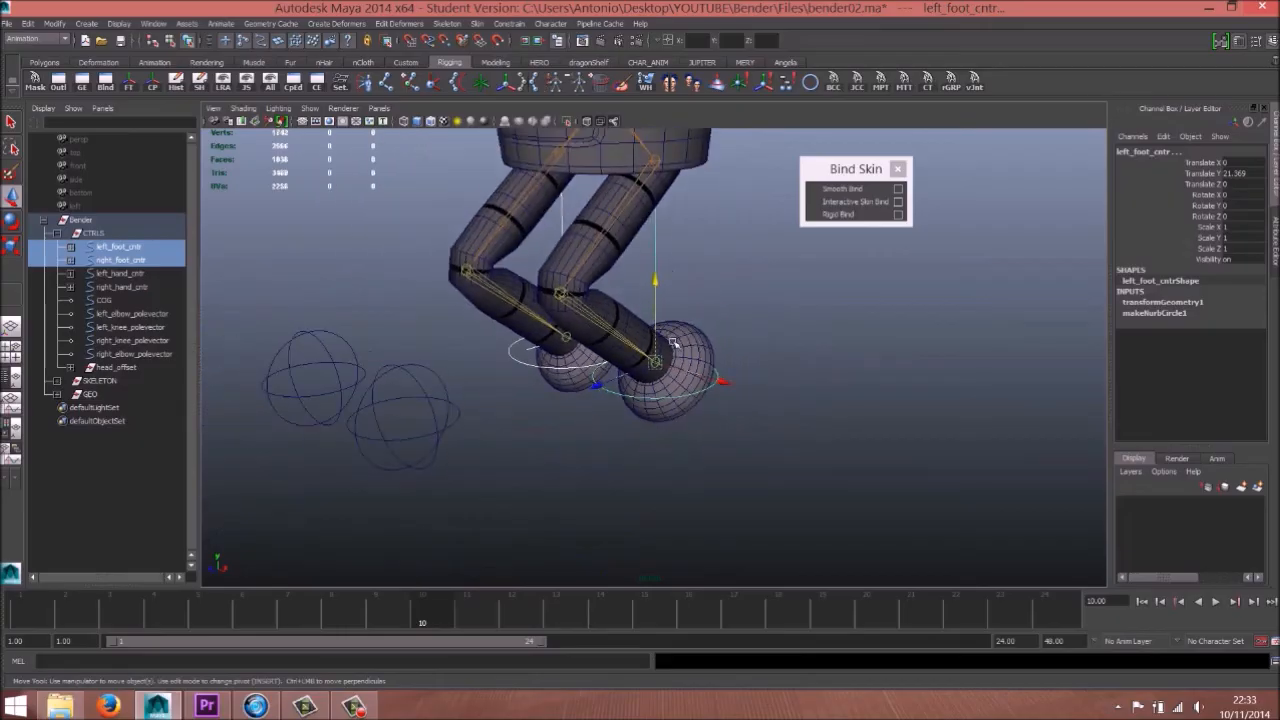
key("ctrl+z")
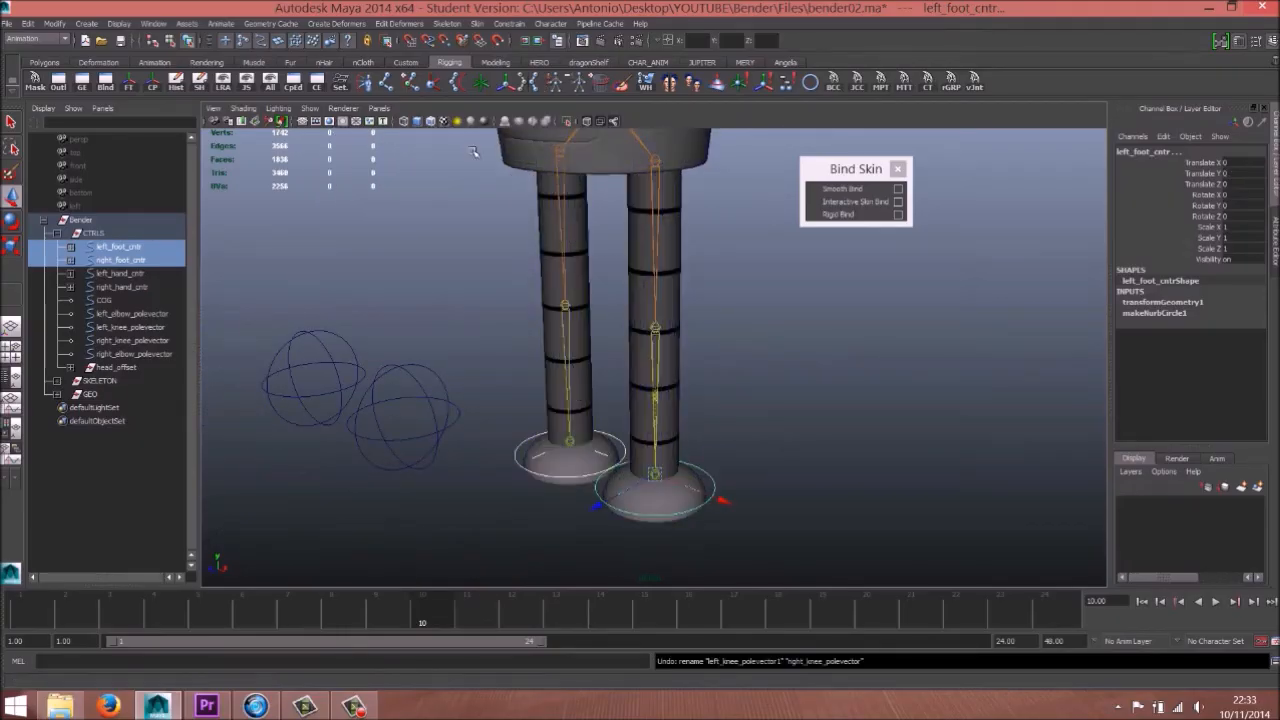
key("ctrl+z")
Step: Smooth-bind the left arm, shoulder ring and three left finger meshes to the left arm, wrist and finger joints
middle_click_drag(659, 384, 661, 482, "alt")
right_click_drag(661, 482, 631, 334, "alt")
left_click_drag(631, 334, 710, 382, "alt")
right_click_drag(710, 382, 860, 435, "alt")
middle_click_drag(682, 347, 647, 341, "alt")
right_click_drag(647, 341, 794, 300, "alt")
middle_click_drag(794, 300, 668, 436, "alt")
right_click_drag(668, 436, 640, 374, "alt")
left_click_drag(640, 374, 660, 400, "alt")
right_click_drag(660, 400, 764, 408, "alt")
left_click_drag(764, 408, 712, 398, "alt")
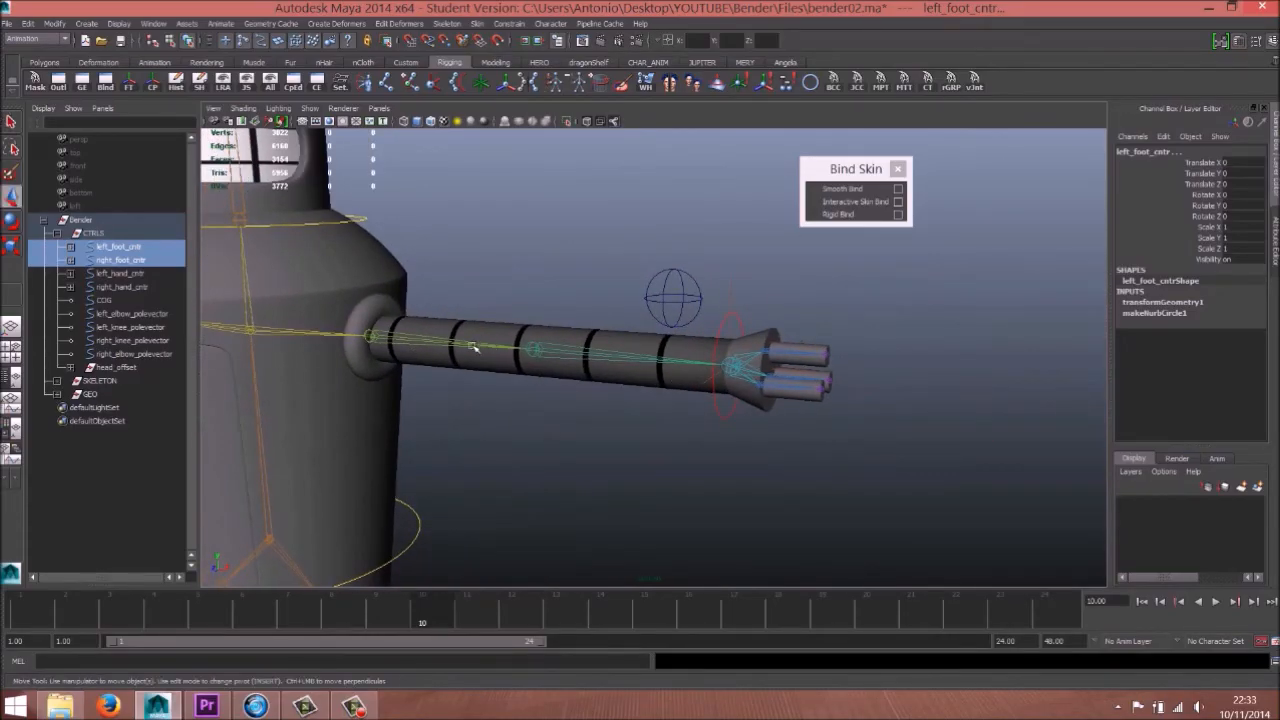
scroll(449, 365, "up", 4)
left_click(358, 338)
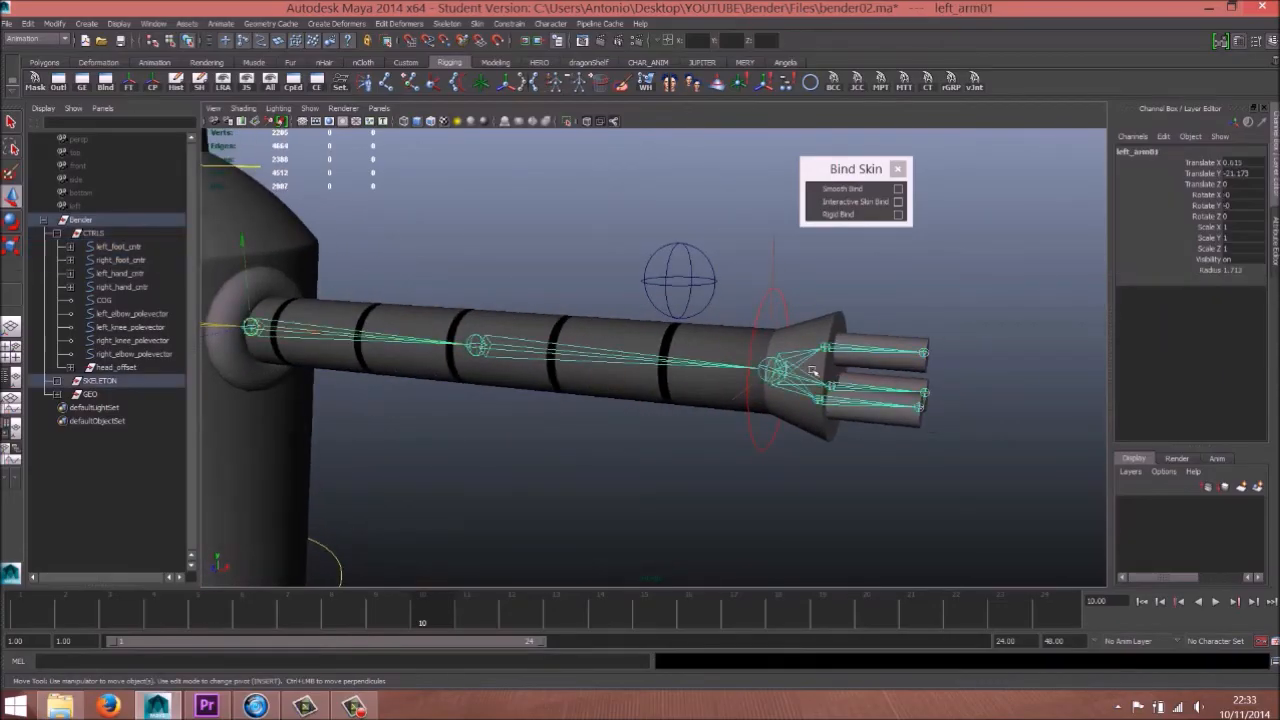
left_click(868, 349)
left_click(867, 389, "shift")
left_click(834, 402, "shift")
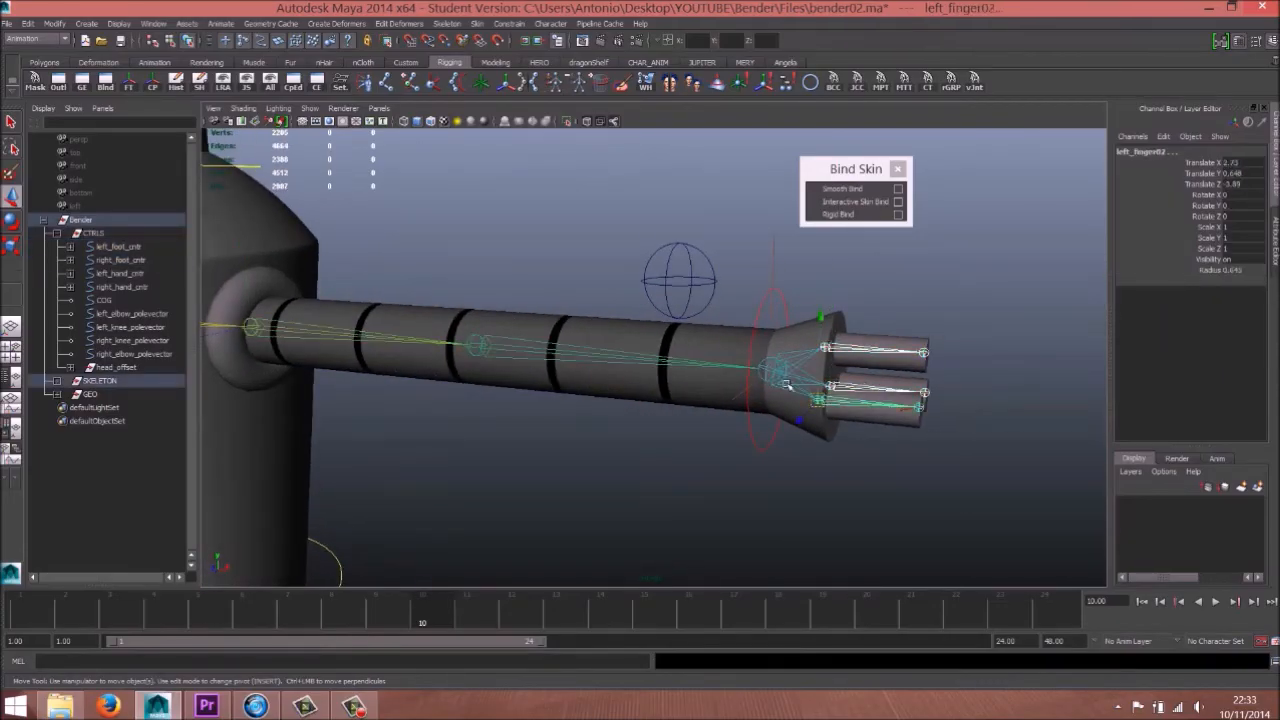
left_click(765, 384, "shift")
key("ctrl+z")
left_click(787, 391, "shift")
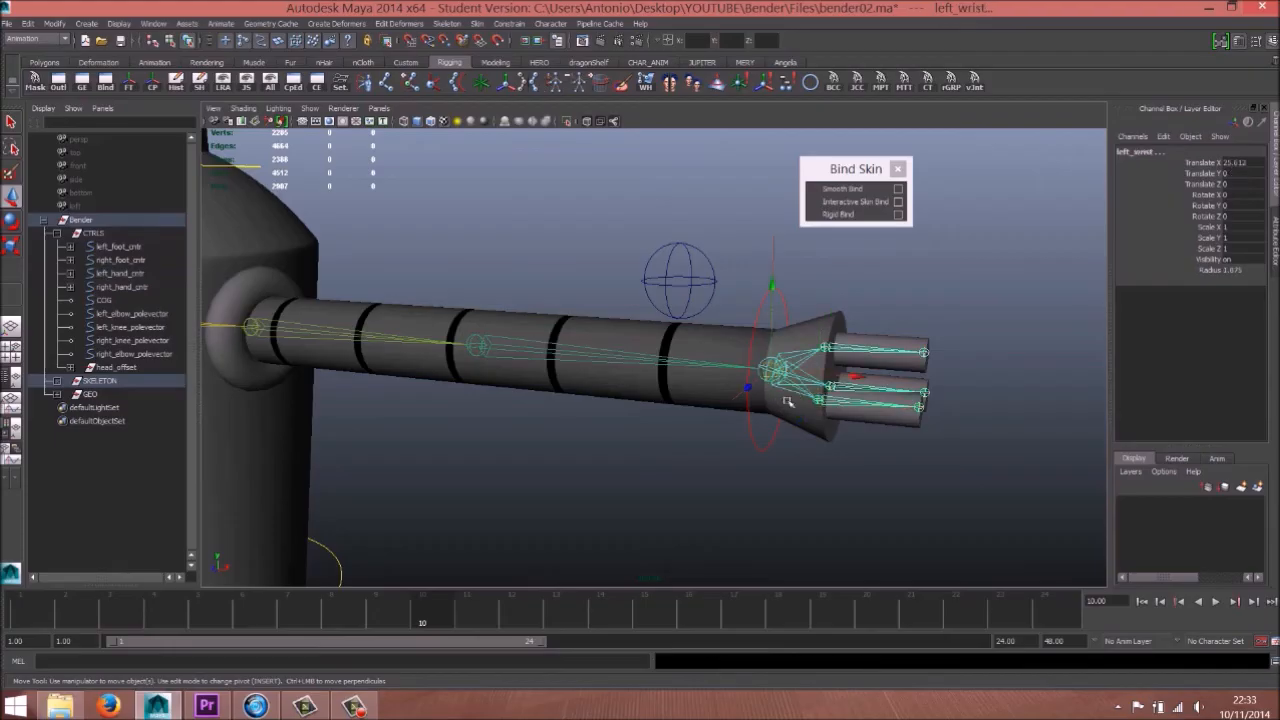
left_click(477, 346, "shift")
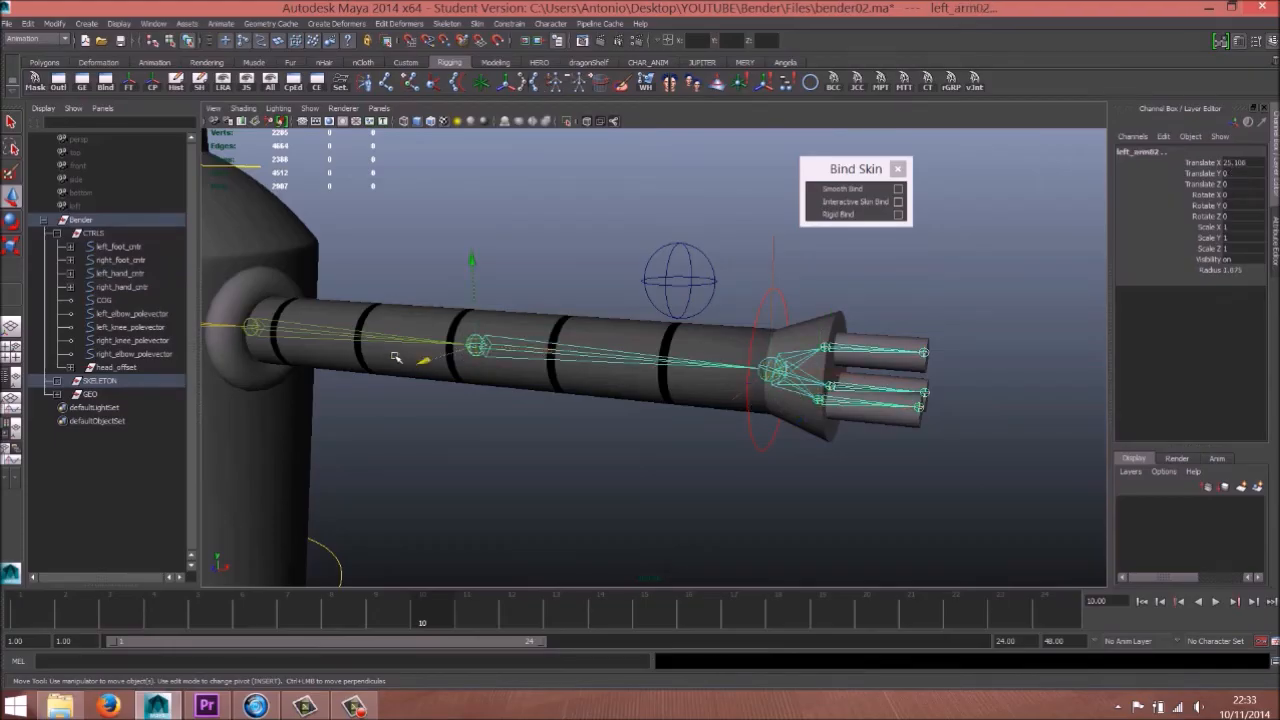
left_click(278, 386, "shift")
left_click(895, 417)
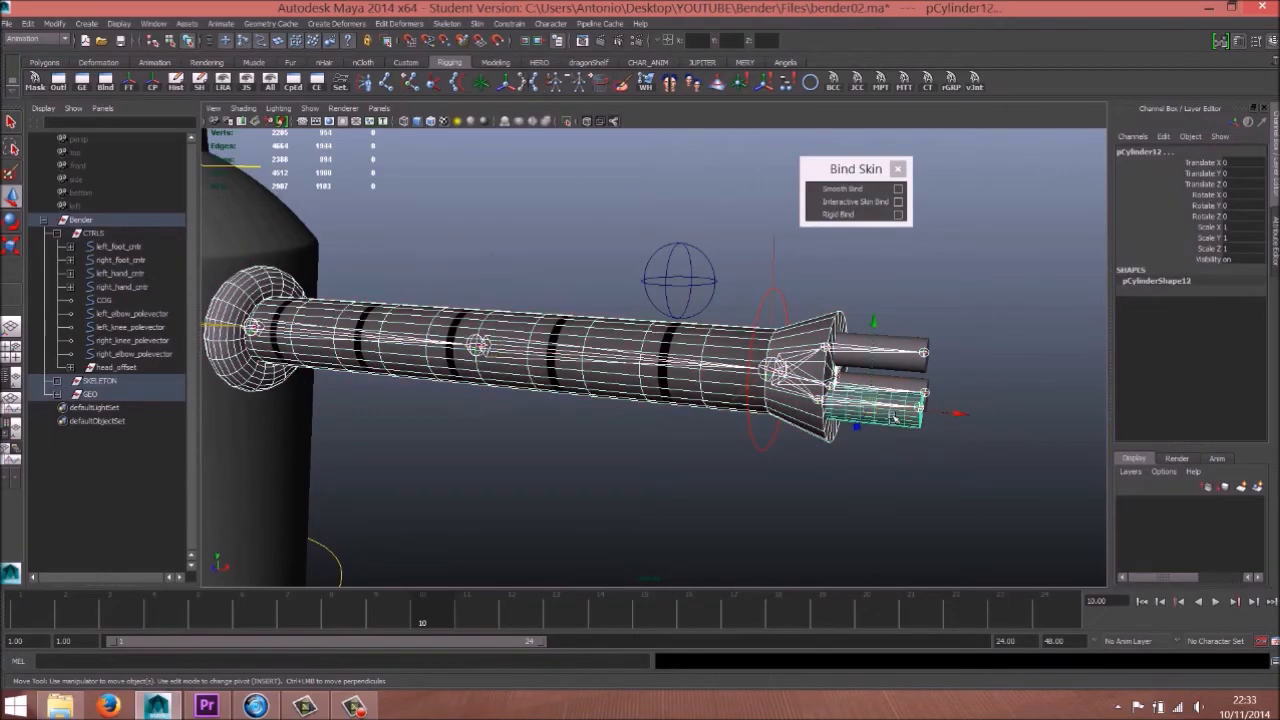
left_click(896, 364, "shift")
left_click(908, 381, "shift")
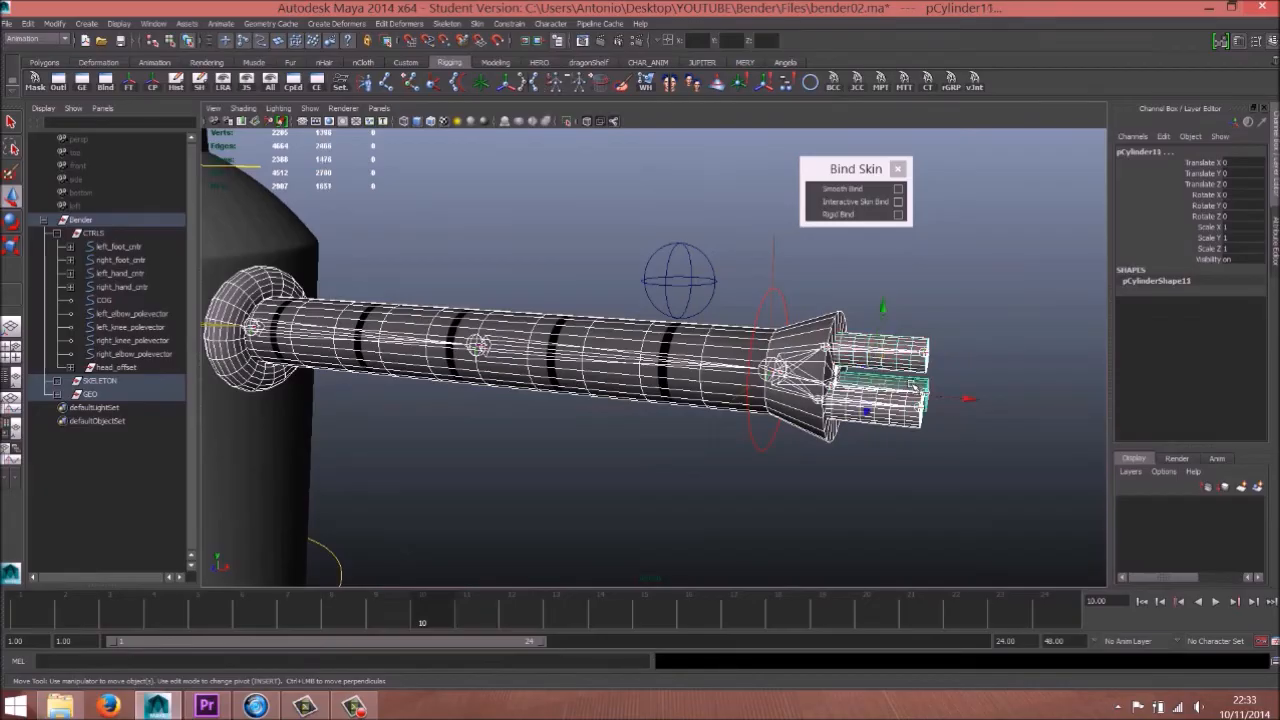
left_click(849, 193)
Step: Smooth-bind the right arm, shoulder ring and three right finger meshes to the right arm, wrist and finger joints
right_click_drag(876, 240, 512, 296, "alt")
middle_click_drag(512, 296, 942, 316, "alt")
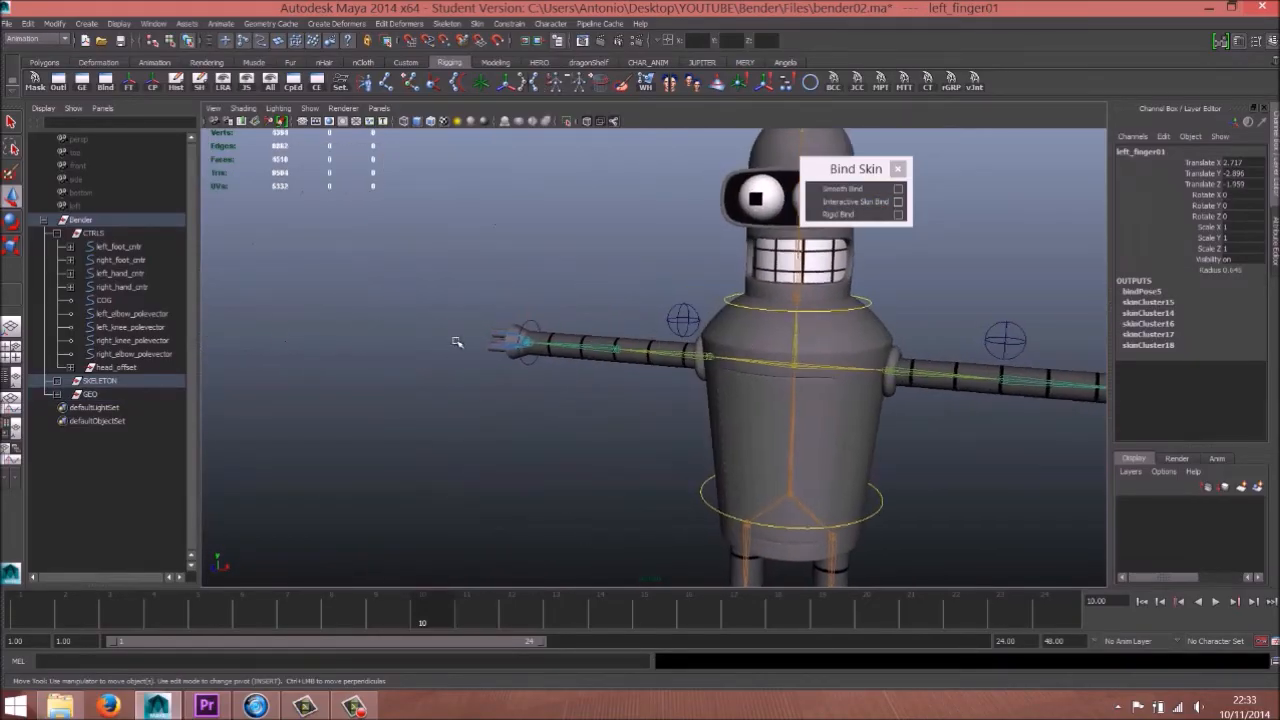
right_click_drag(455, 343, 770, 345, "alt")
middle_click_drag(587, 357, 697, 377, "alt")
right_click_drag(408, 398, 663, 383, "alt")
middle_click_drag(663, 383, 629, 330, "alt")
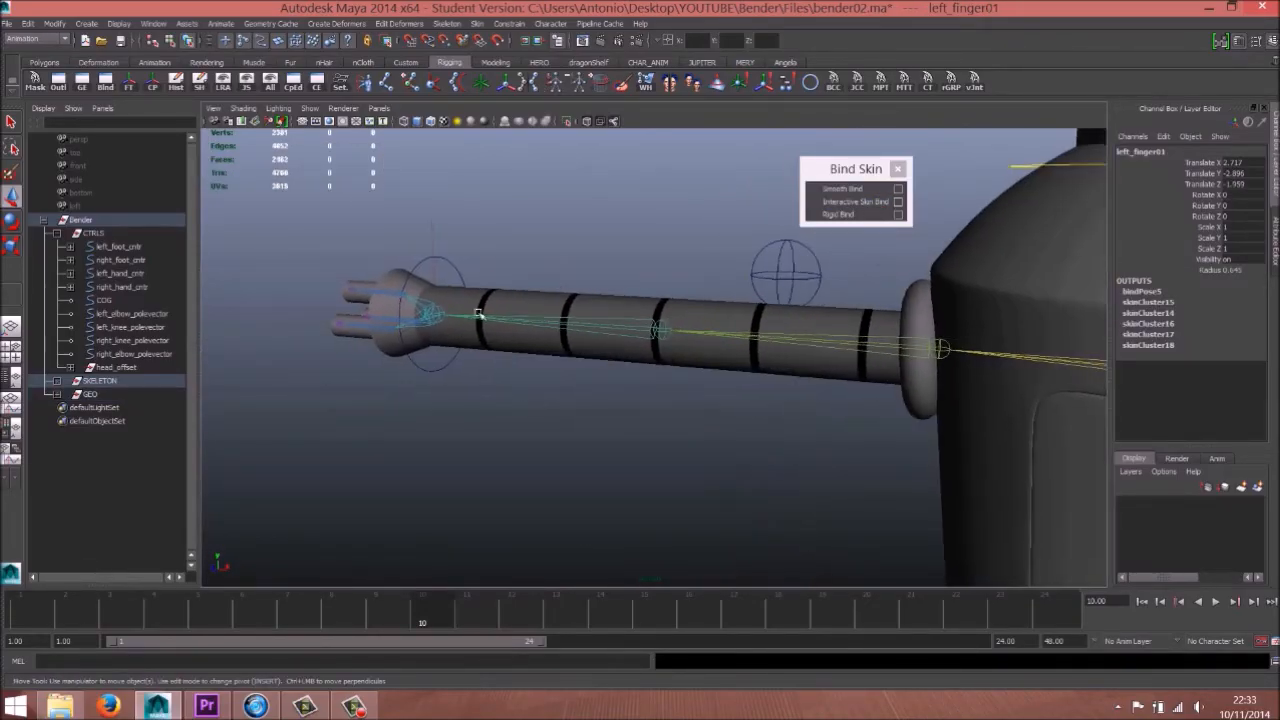
left_click(352, 300)
right_click_drag(352, 300, 375, 367, "alt")
left_click(297, 348, "shift")
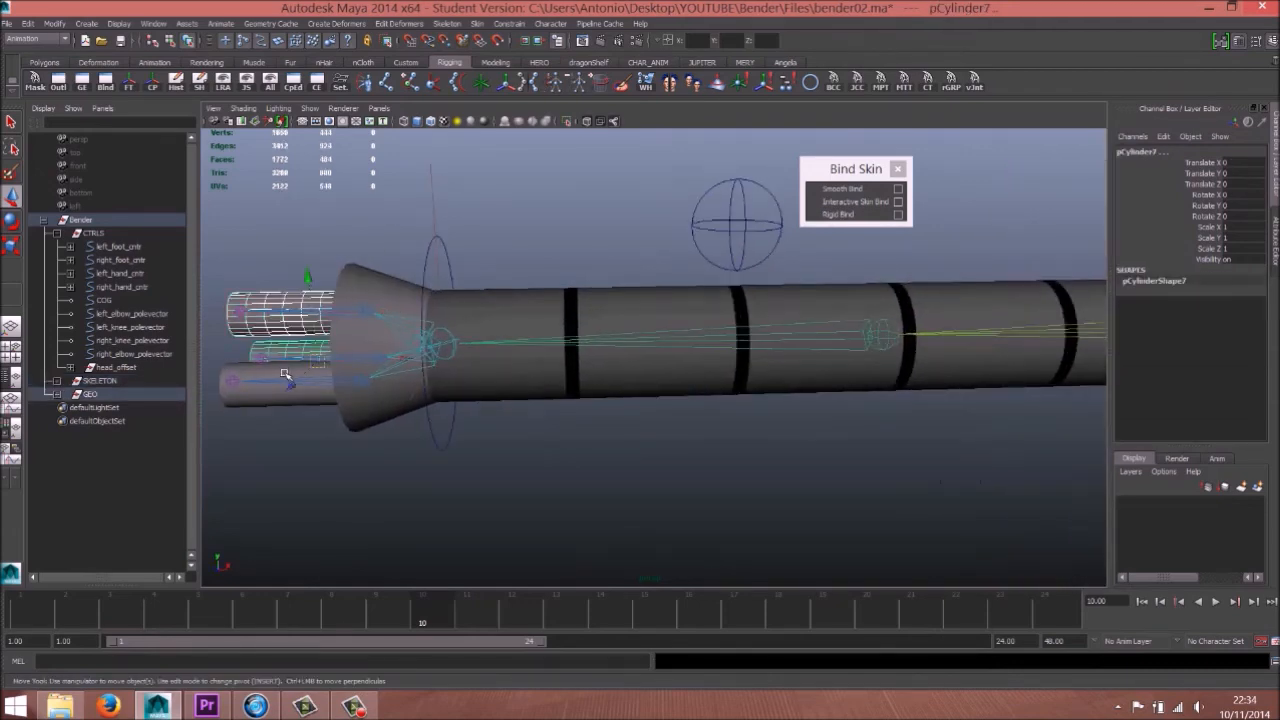
left_click(259, 400, "shift")
left_click(546, 373, "shift")
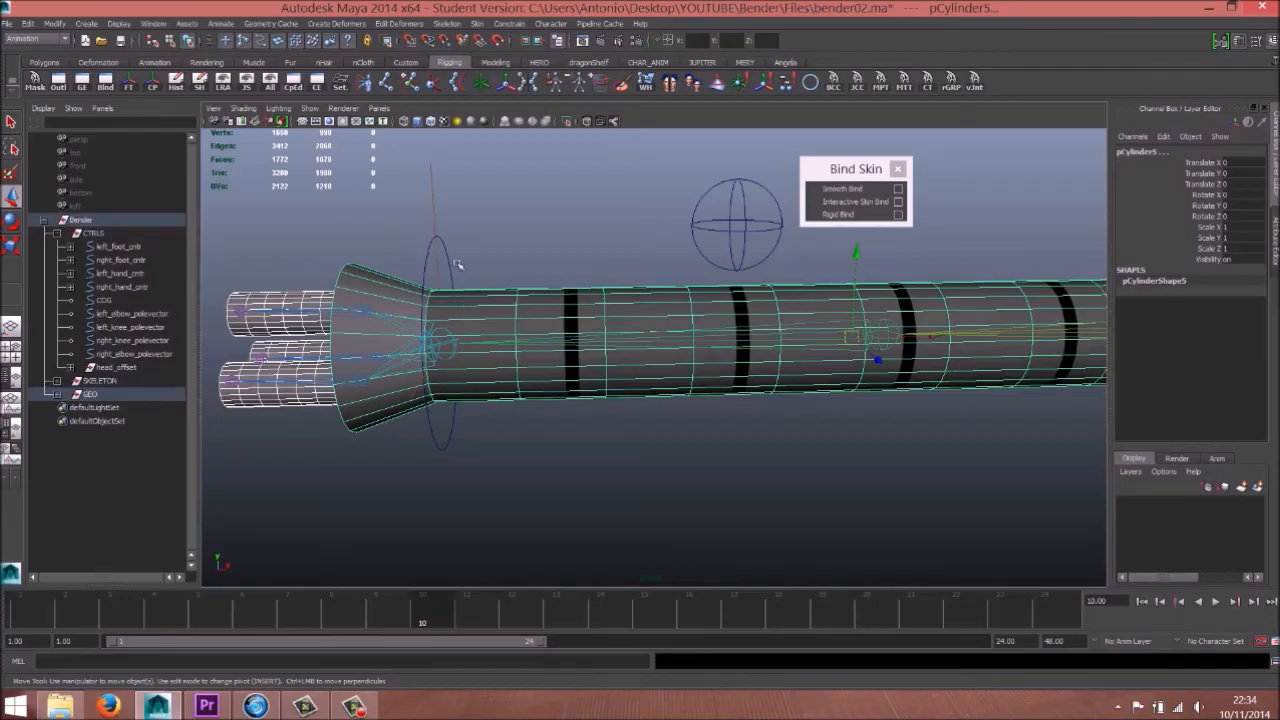
scroll(900, 372, "down", 5)
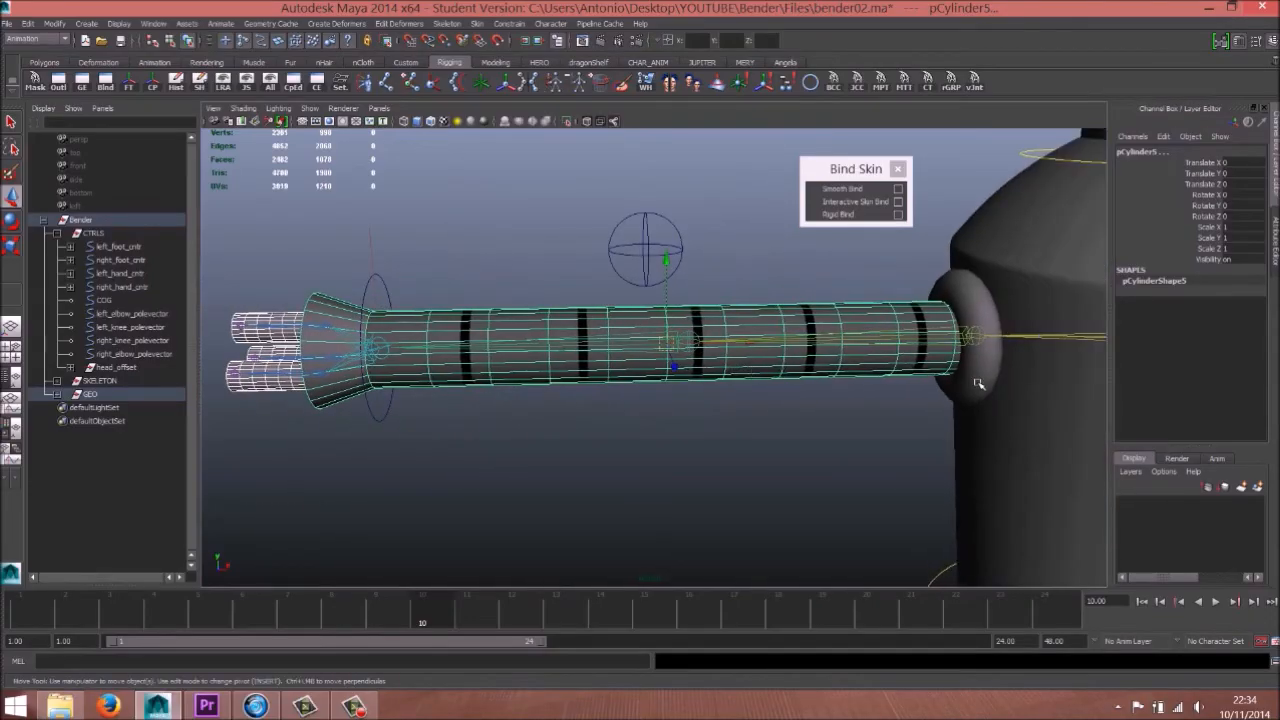
left_click(975, 384, "shift")
left_click(766, 341, "shift")
left_click(584, 340, "shift")
middle_click_drag(438, 354, 768, 384, "alt")
scroll(765, 398, "up", 5)
left_click(764, 388, "shift")
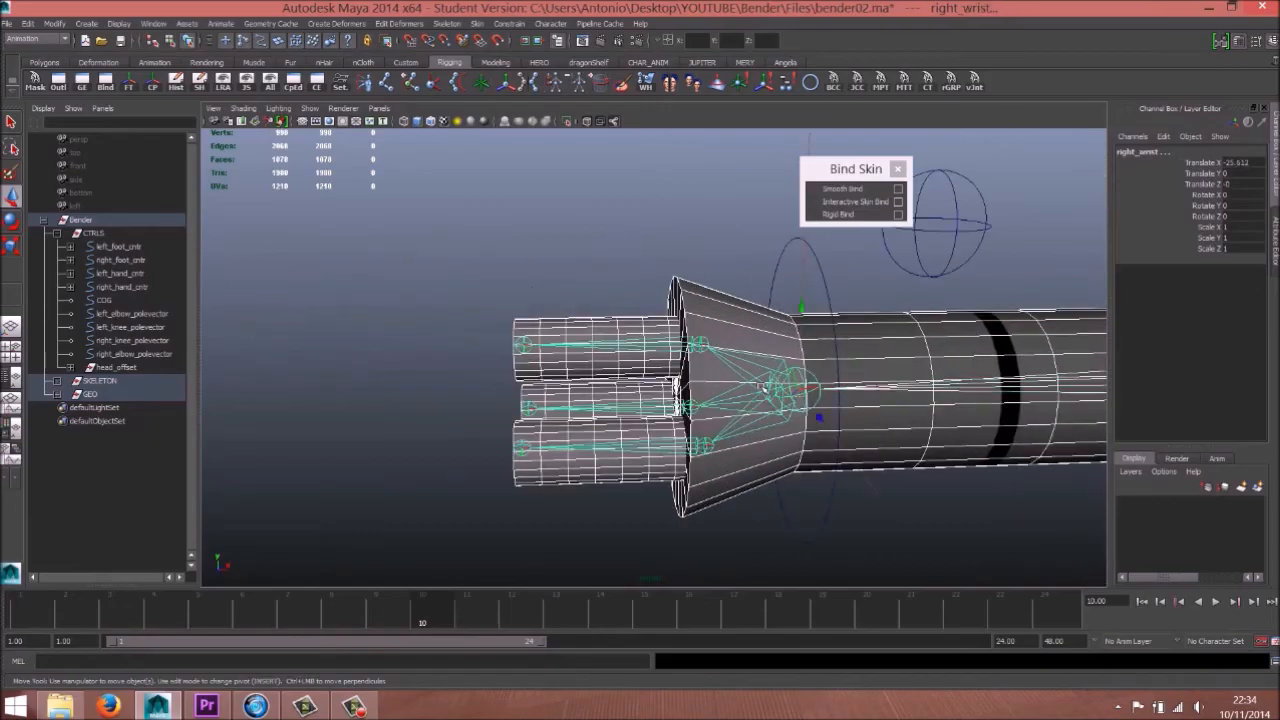
left_click(643, 349, "shift")
left_click(627, 418, "shift")
left_click(622, 449, "shift")
scroll(879, 407, "down", 8)
middle_click_drag(797, 423, 657, 420, "alt")
left_click(846, 190)
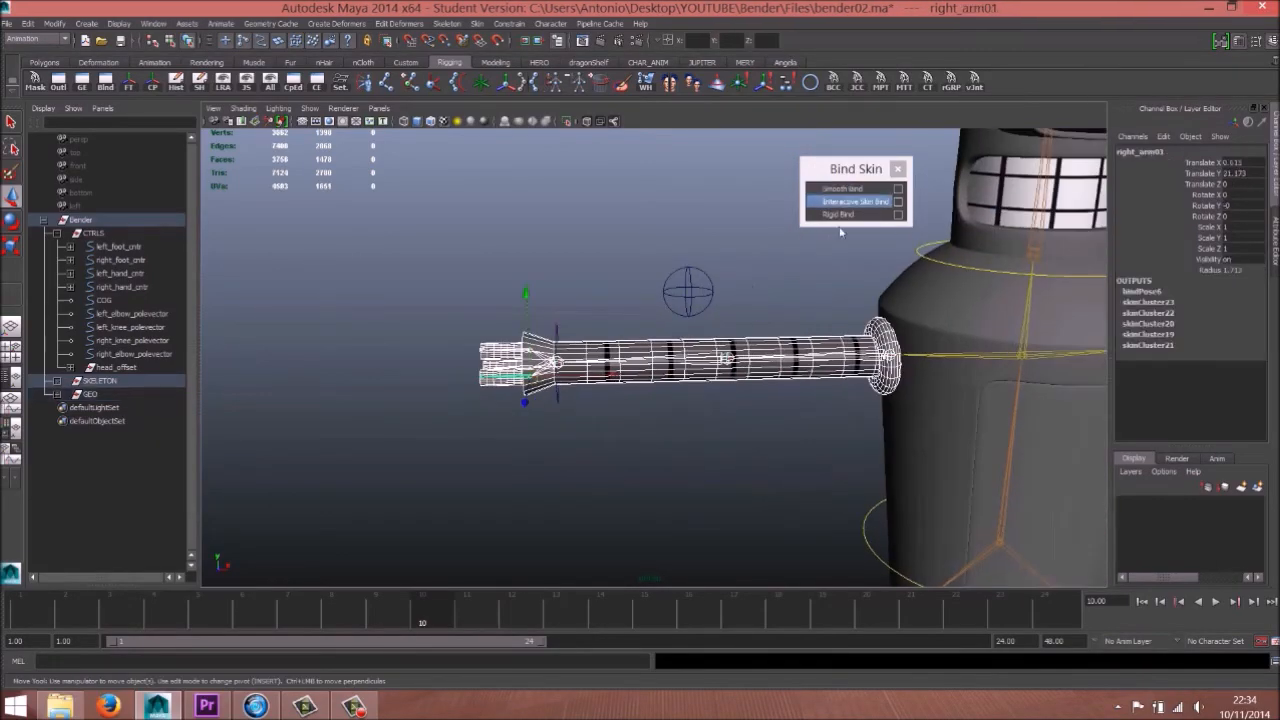
Step: Close the floating Bind Skin menu
scroll(557, 342, "down", 5)
left_click_drag(557, 342, 624, 352, "alt")
scroll(829, 356, "down", 3)
middle_click_drag(848, 300, 764, 240, "alt")
left_click_drag(770, 238, 834, 232, "alt")
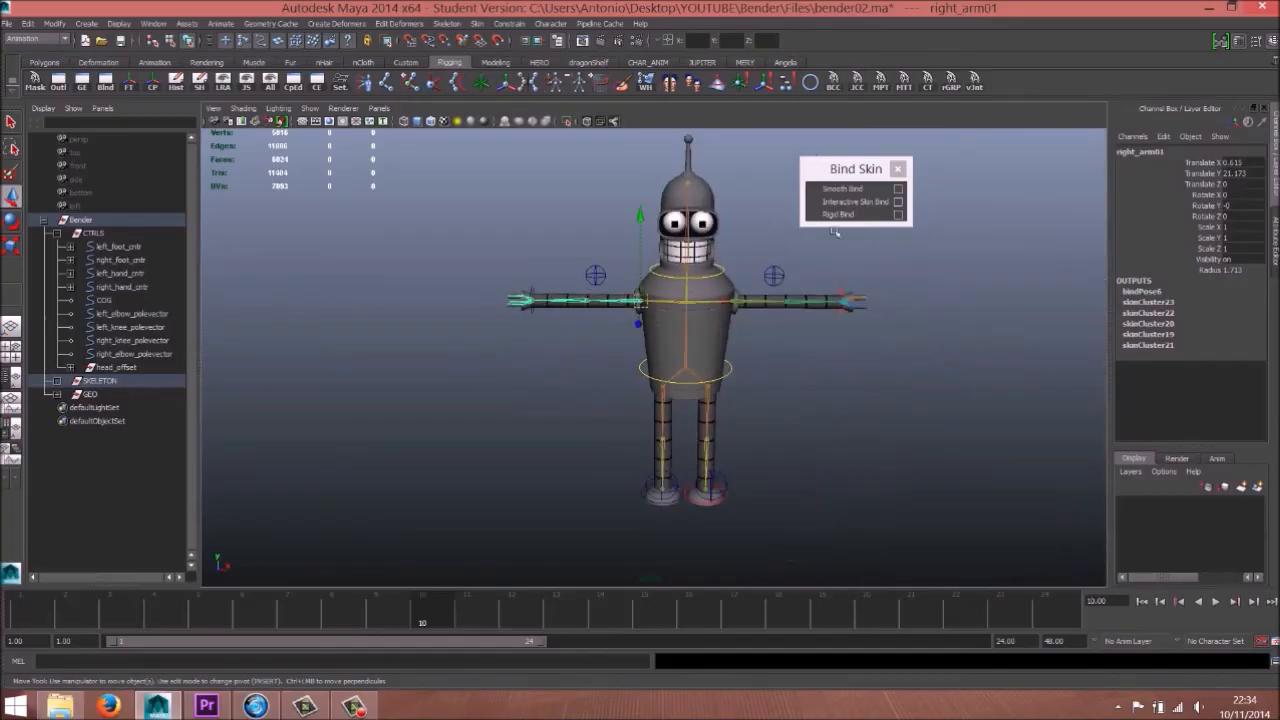
left_click(897, 168)
Step: Try rotating the COG control about Z to test the fully bound body, and undo the rotation
left_click_drag(779, 336, 741, 375, "alt")
left_click(712, 373)
key("e")
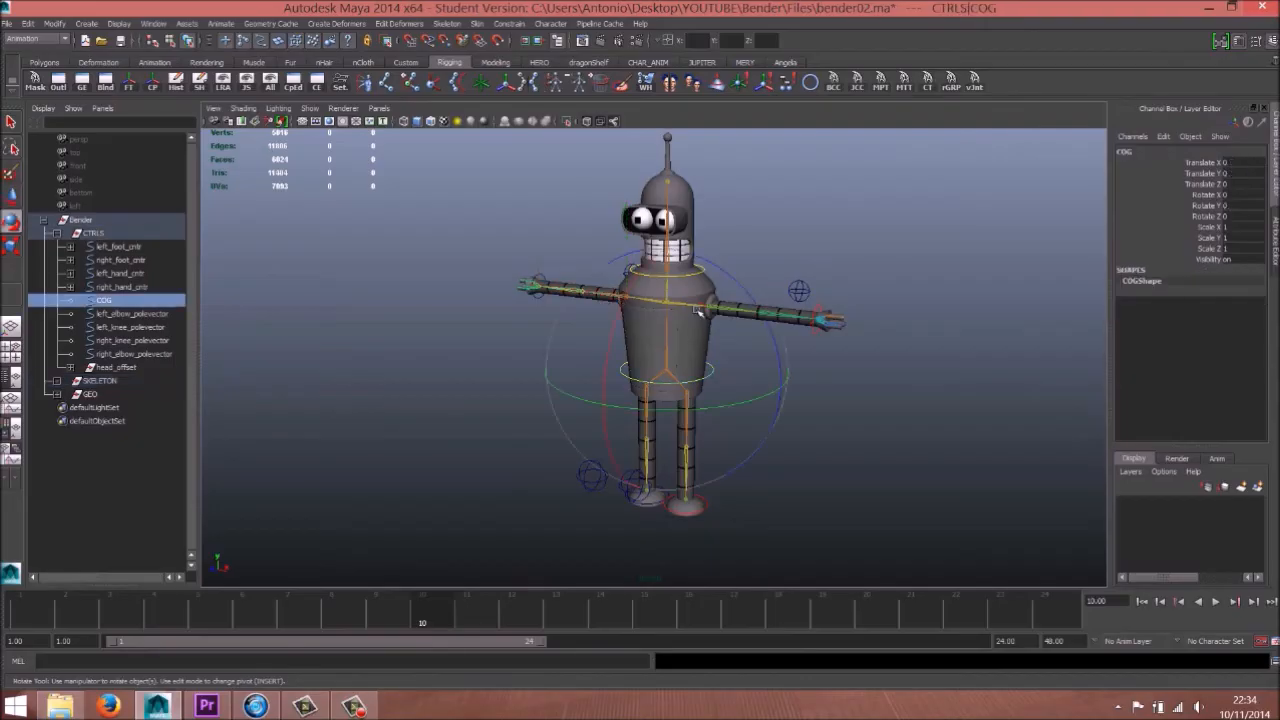
mouse_move(717, 269)
left_mouse_down()
mouse_move(700, 272)
mouse_move(722, 280)
mouse_move(694, 276)
mouse_move(706, 289)
left_mouse_up()
key("ctrl+z")
key("ctrl+z")
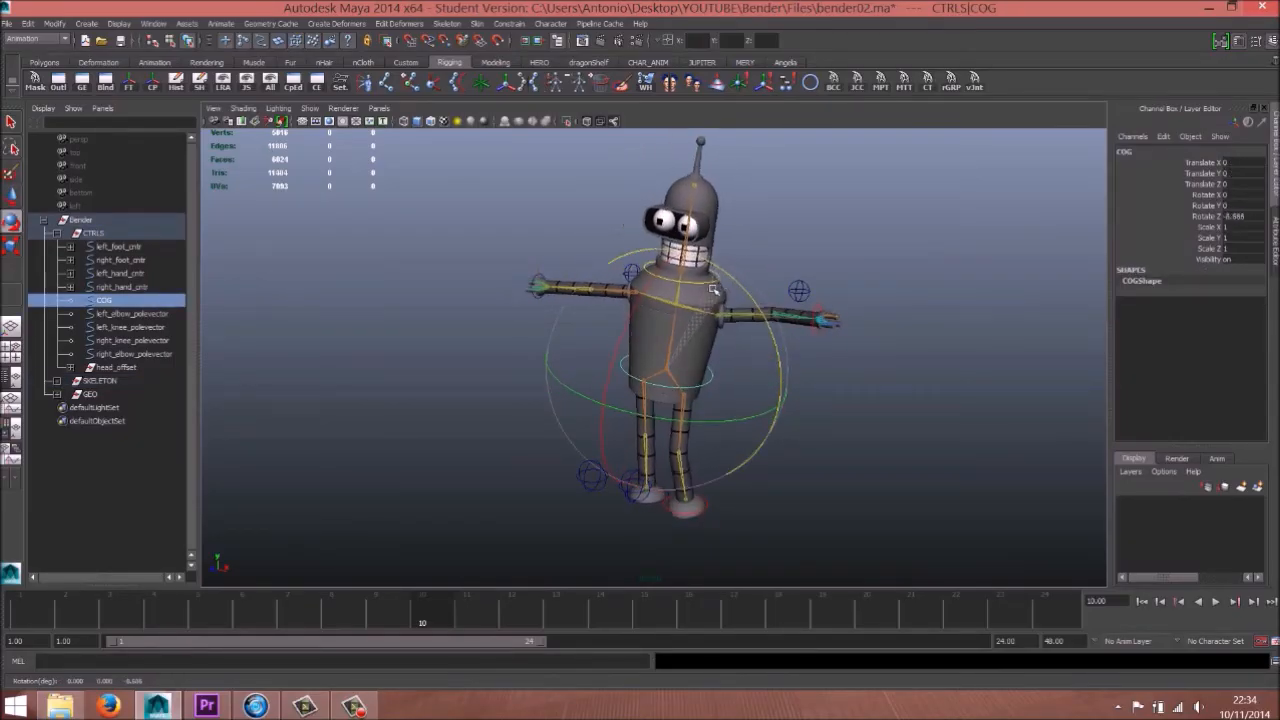
key("w")
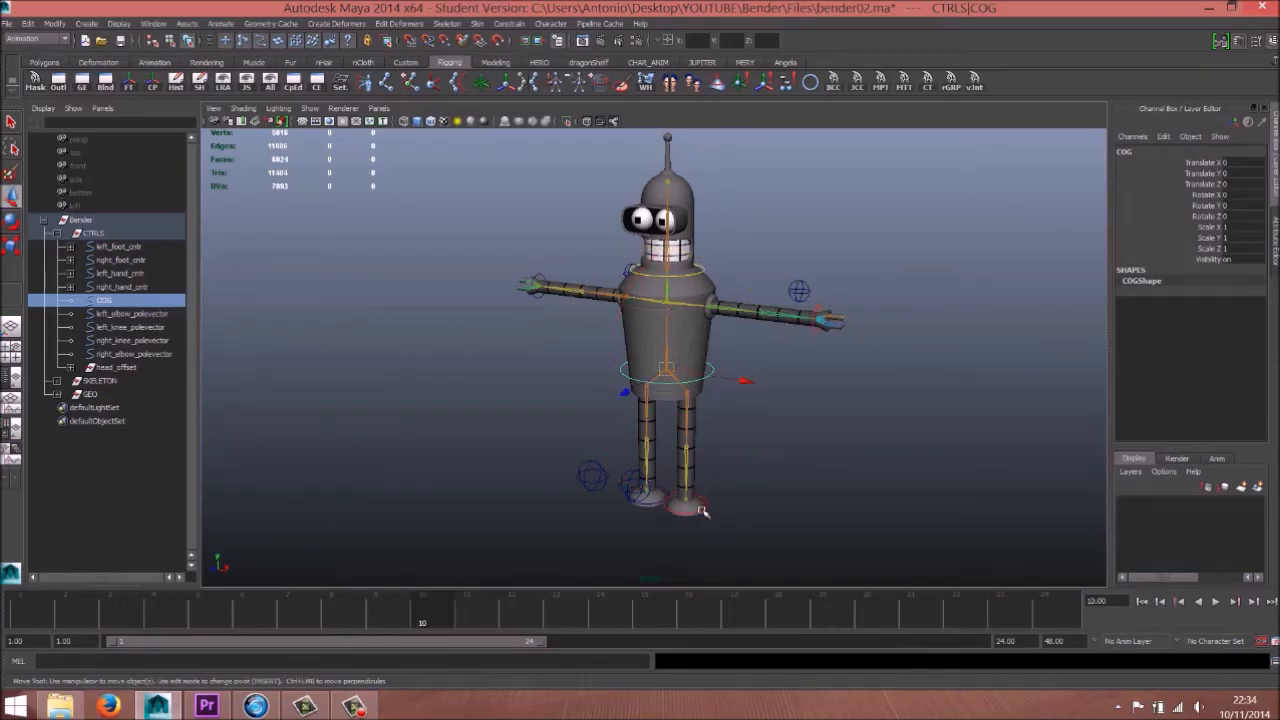
left_click_drag(719, 522, 688, 389, "alt")
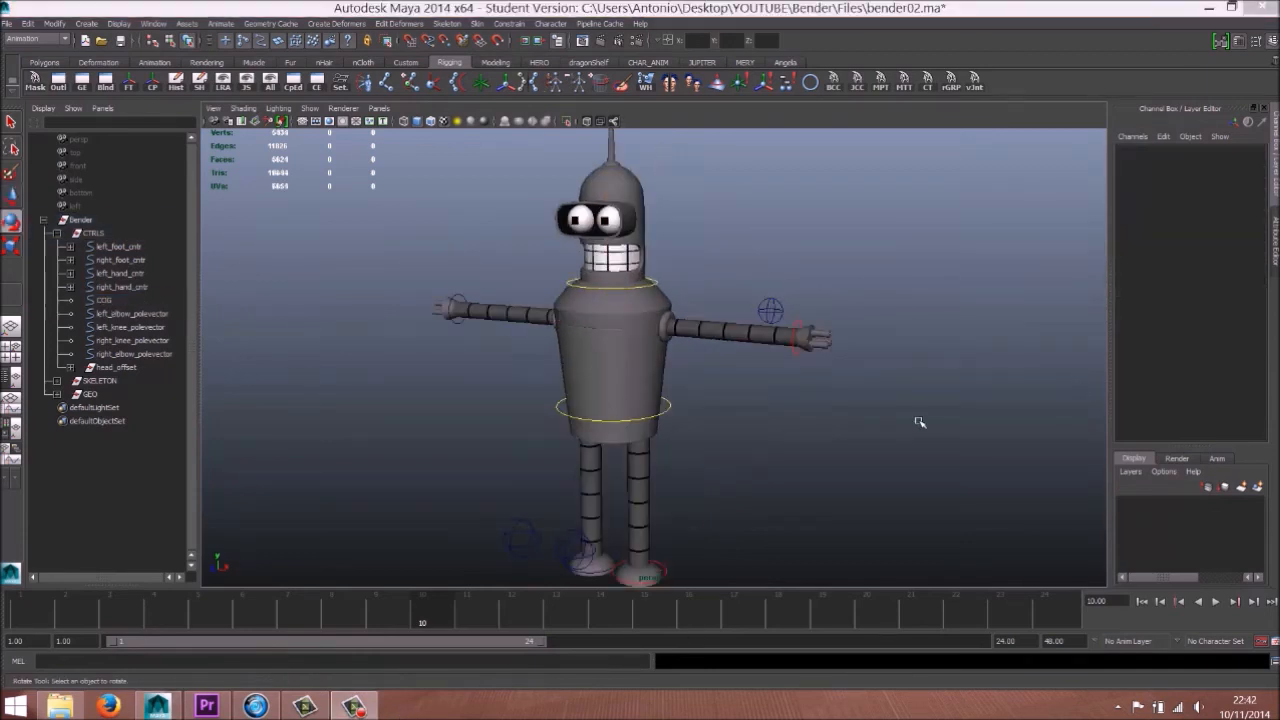
Step: Create a NURBS circle and move it to about 74.88 in X, above the left hand
left_click_drag(733, 432, 772, 362, "alt")
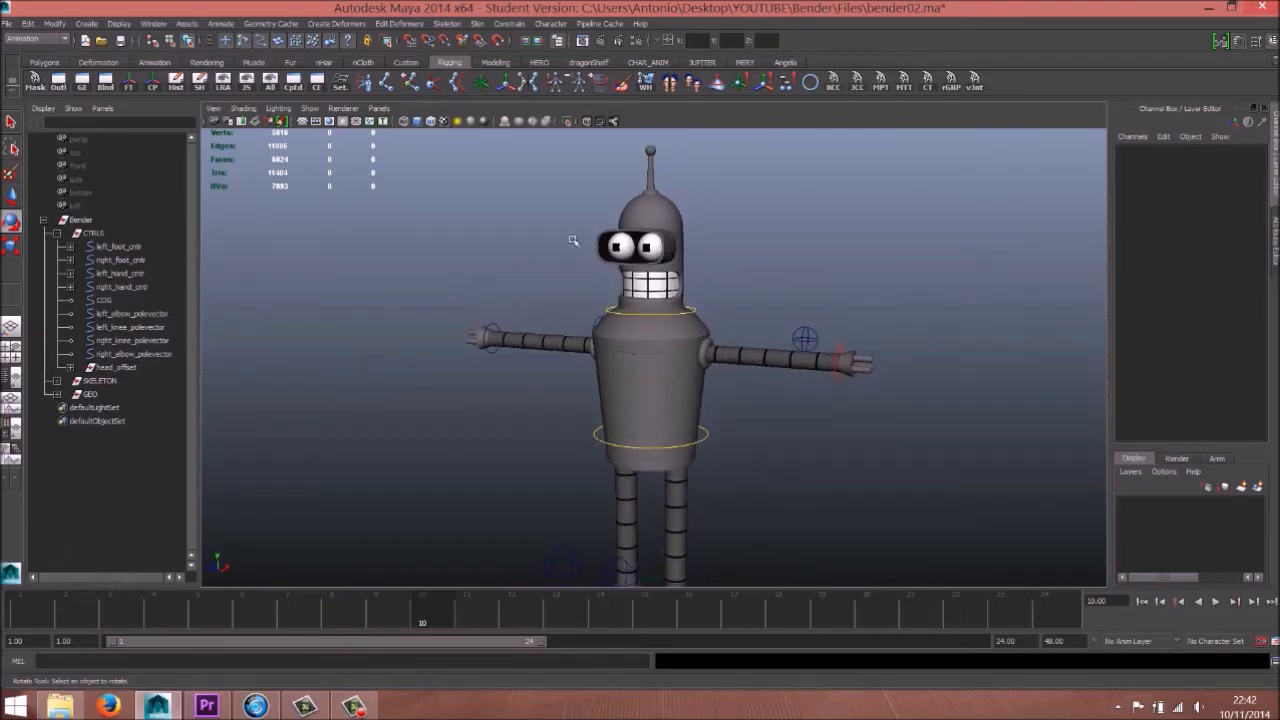
right_click_drag(843, 393, 869, 421, "alt")
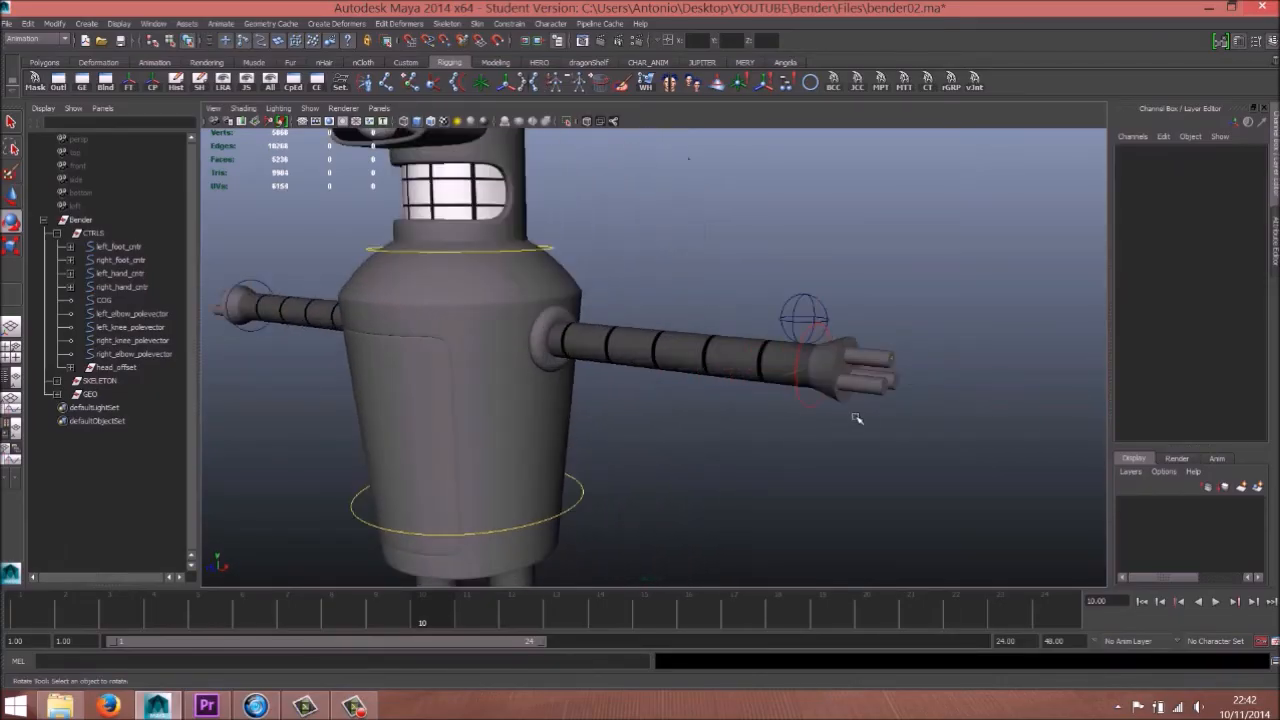
left_click_drag(858, 423, 711, 395, "alt")
right_click_drag(711, 395, 859, 388, "alt")
left_click_drag(859, 388, 755, 417, "alt")
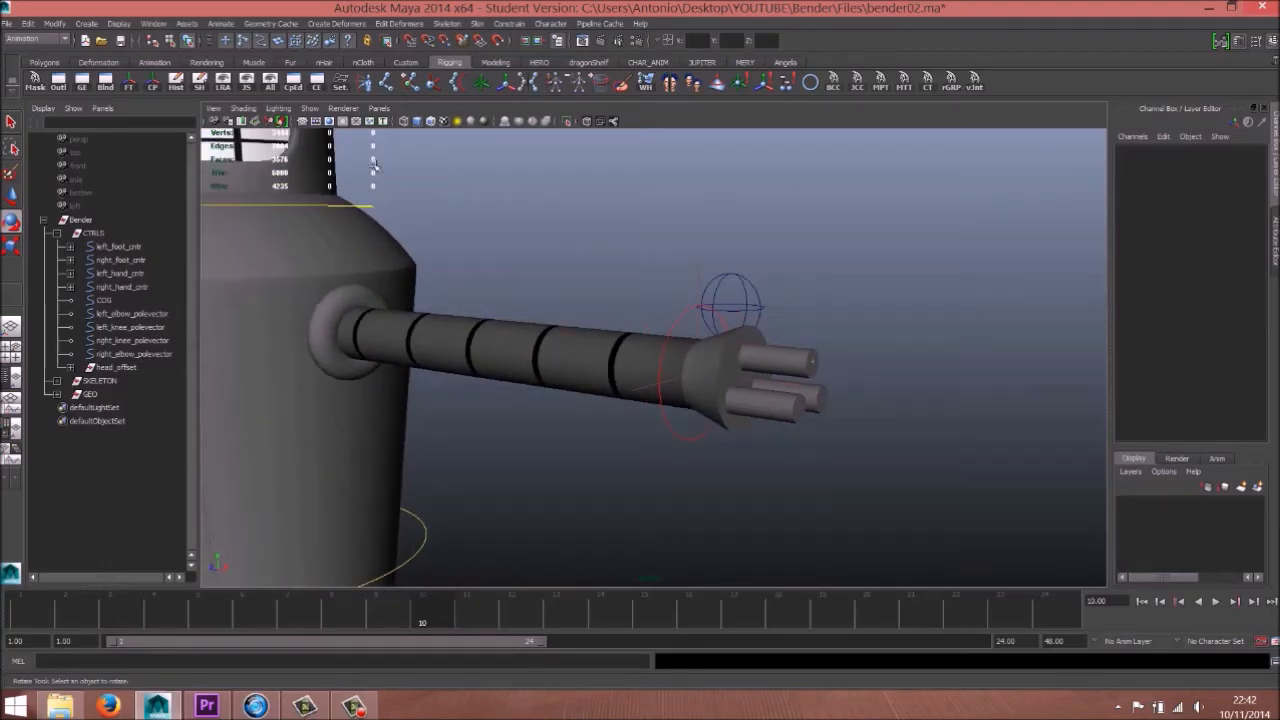
left_click(86, 23)
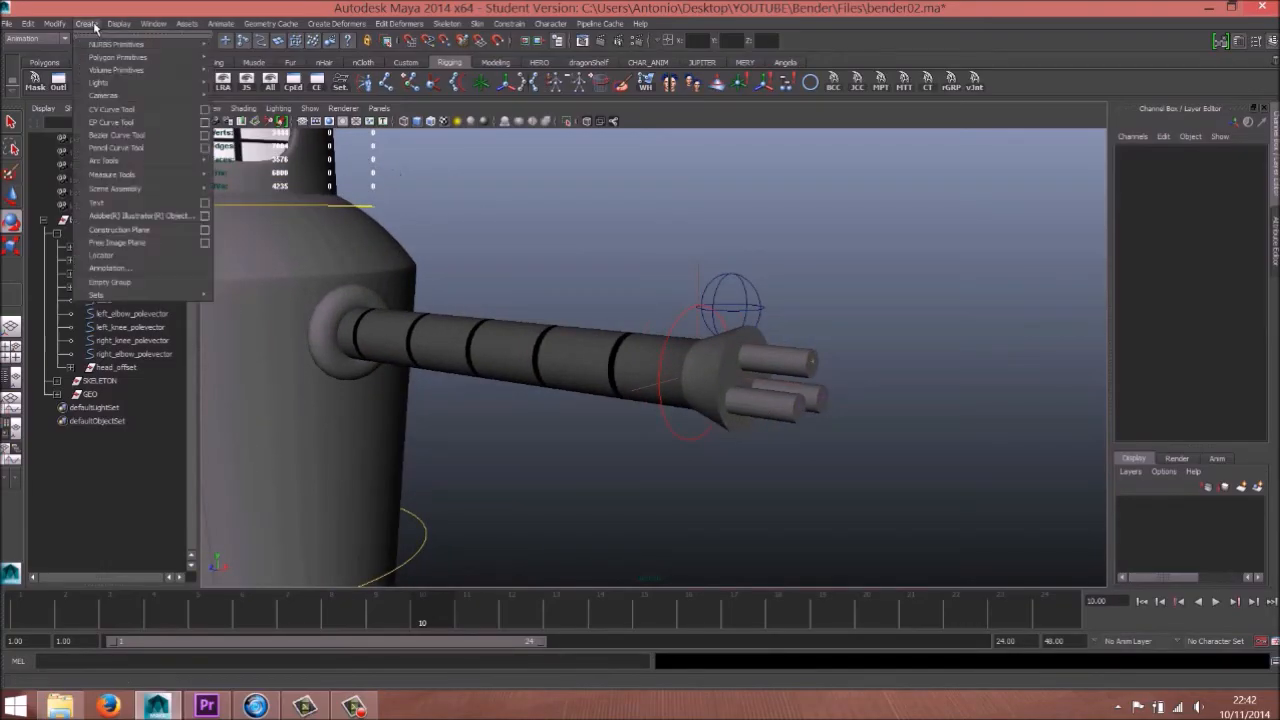
mouse_move(155, 46)
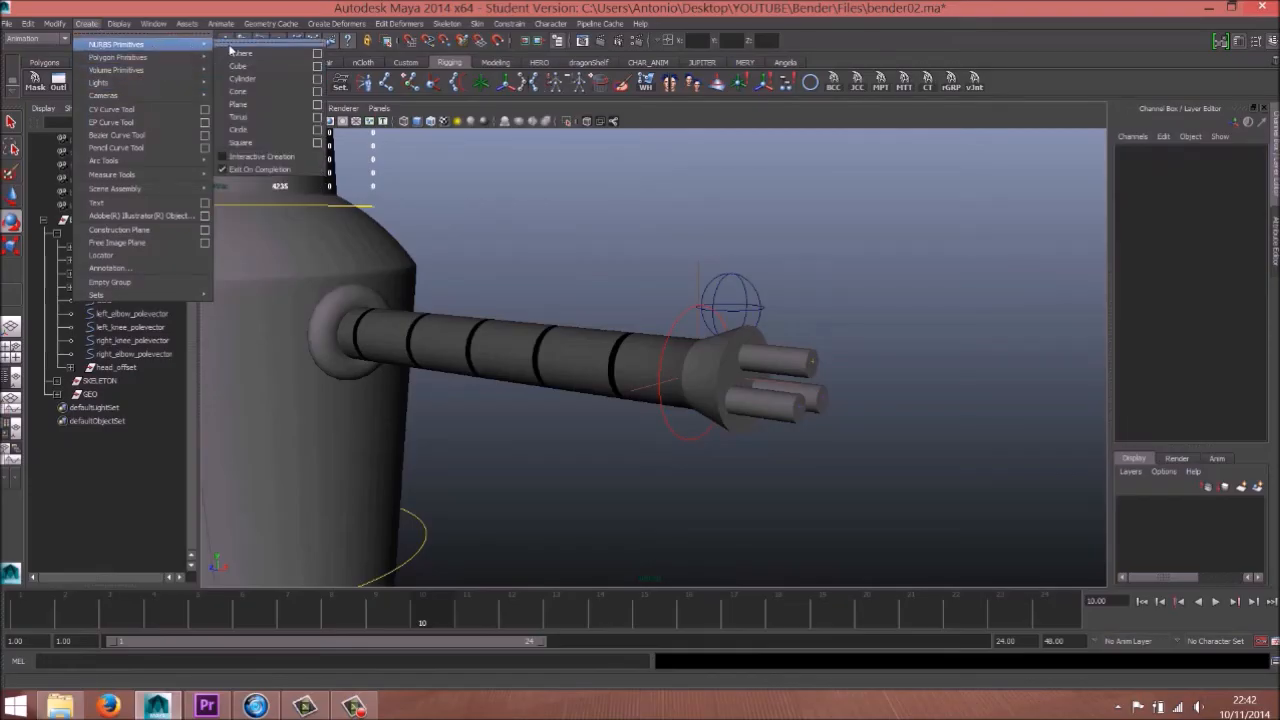
left_click(258, 131)
scroll(525, 260, "down", 5)
key("w")
left_click_drag(503, 273, 768, 340)
Step: Rotate the circle to -90 degrees about Z and freeze its transformations
scroll(766, 360, "up", 4)
middle_click_drag(624, 391, 503, 456, "alt")
left_click_drag(503, 456, 600, 391, "alt")
key("e")
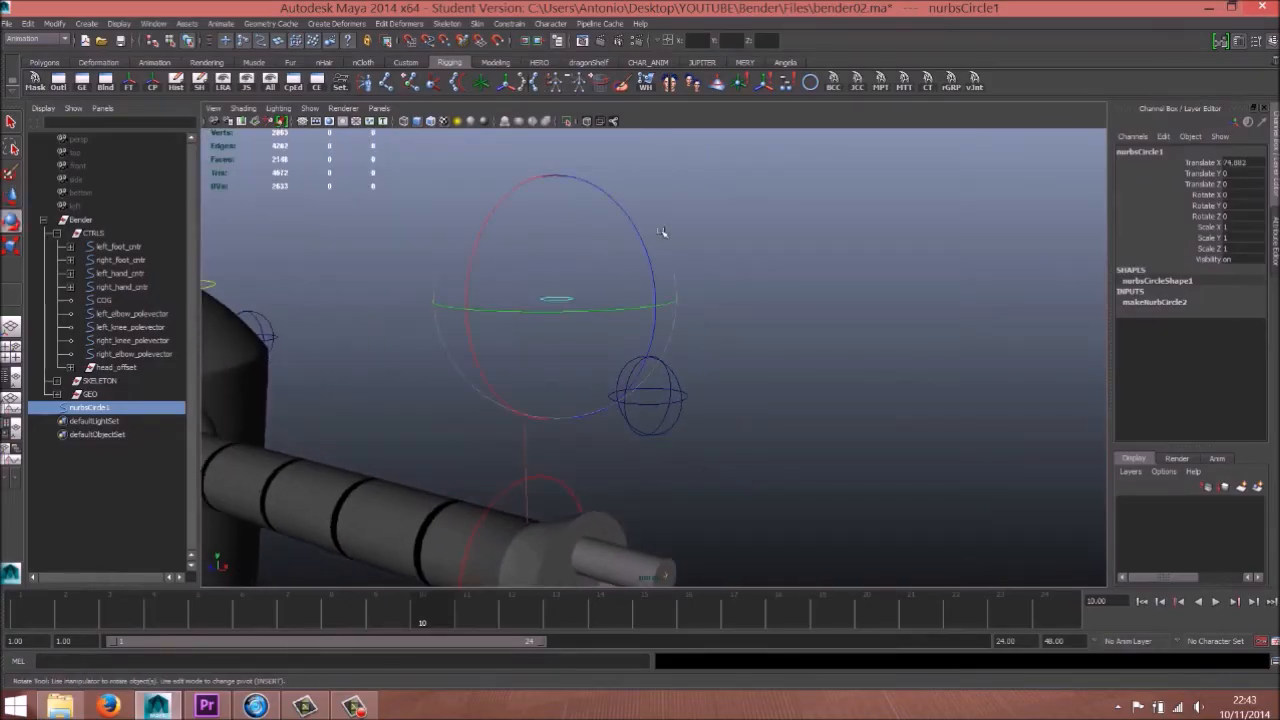
left_click_drag(619, 216, 651, 297)
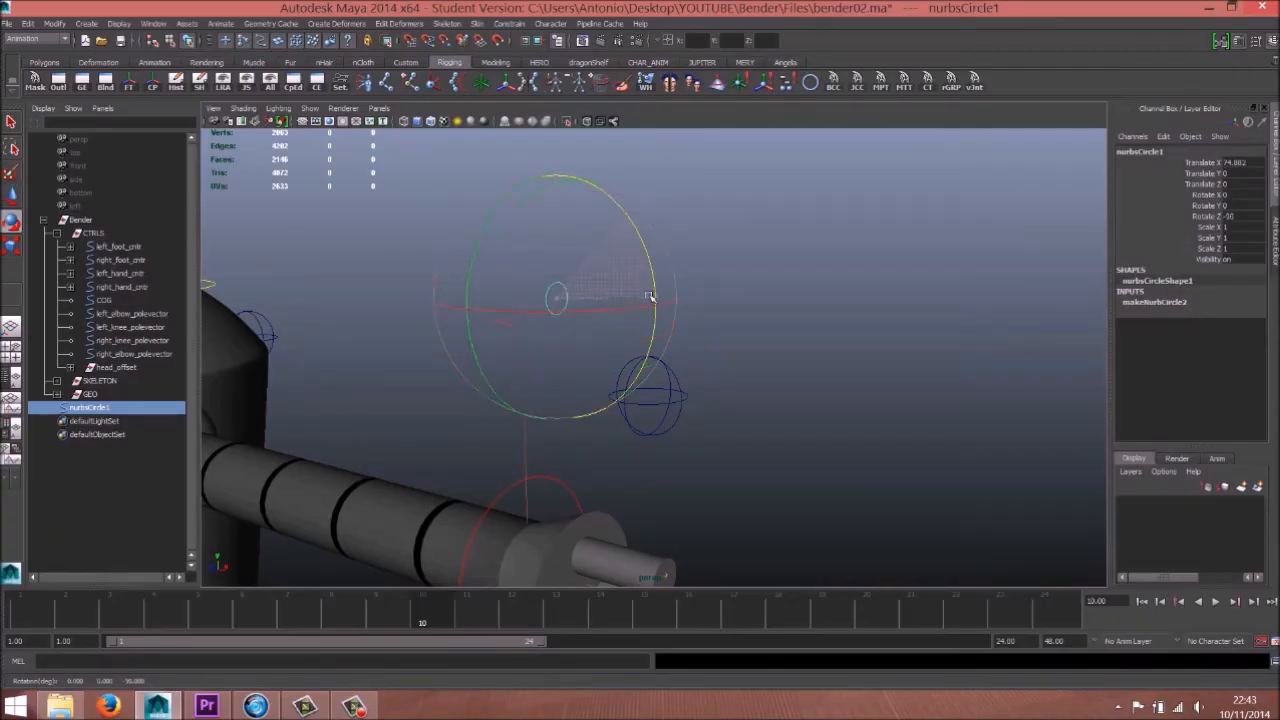
key("w")
scroll(743, 371, "down", 3)
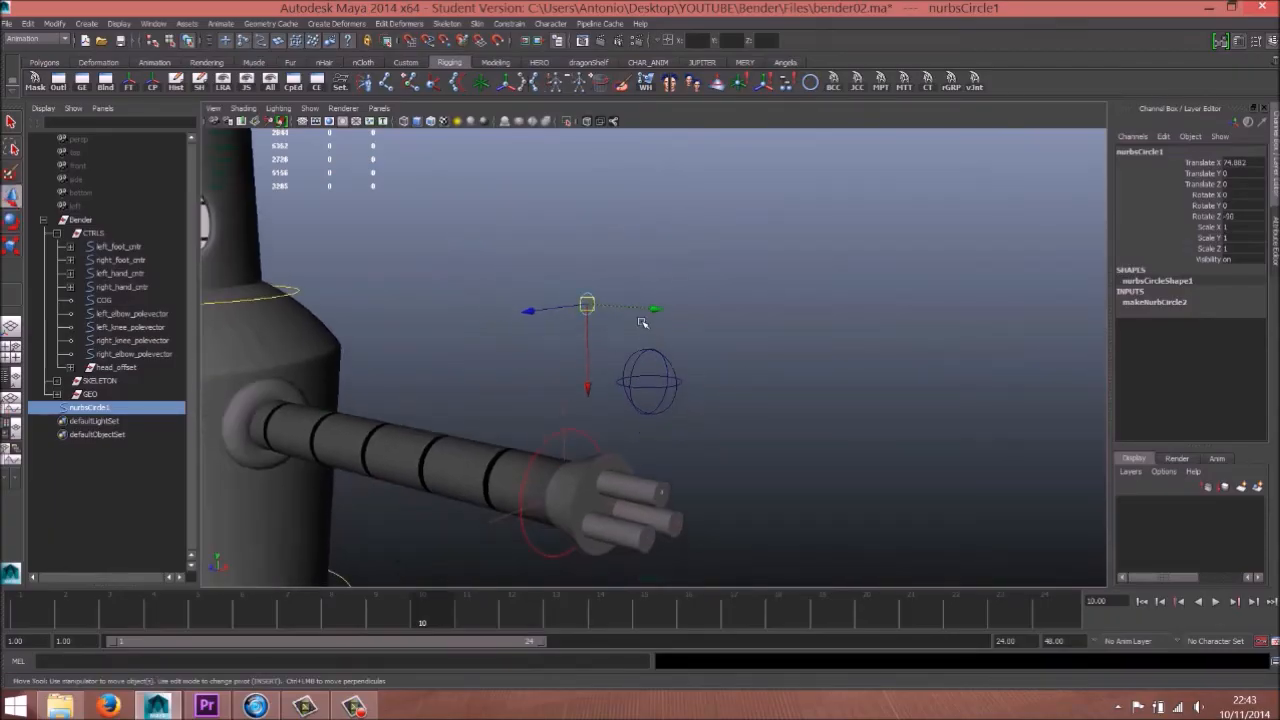
left_click(128, 80)
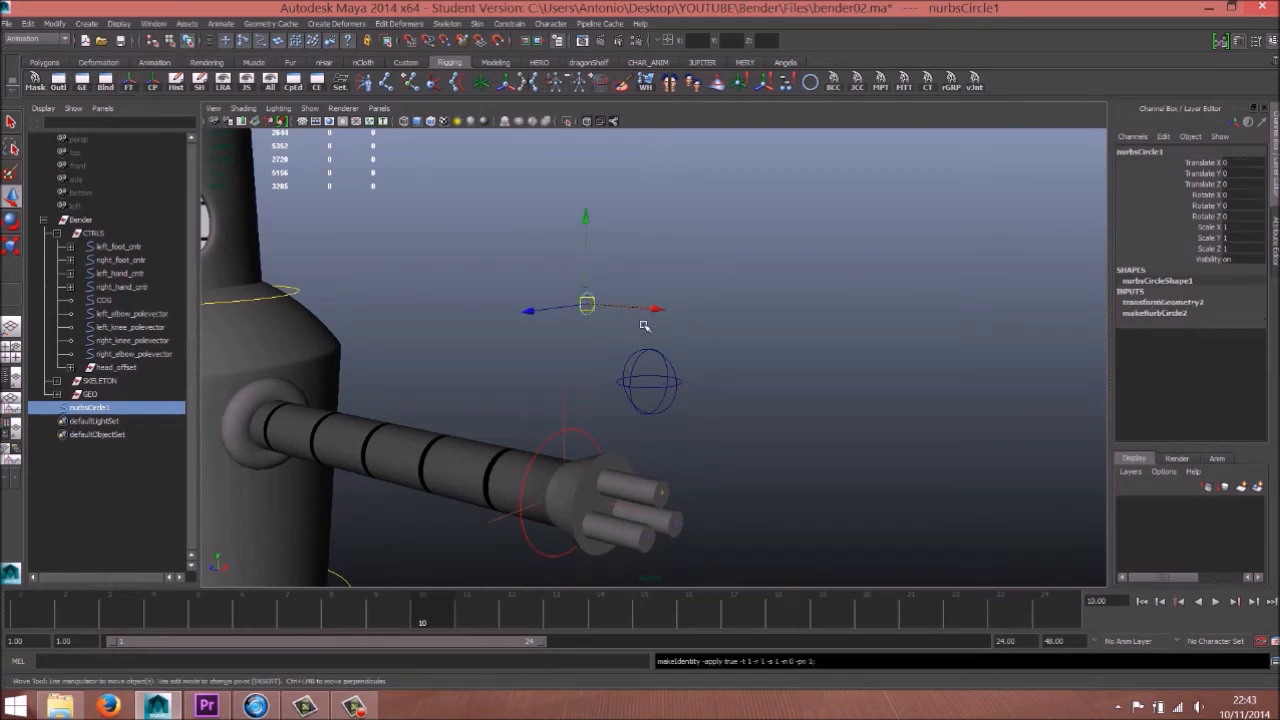
Step: Move the circle to about 2.78 in X and -11.528 in Y, above the left hand's uppermost finger
left_click_drag(655, 308, 688, 309)
left_click_drag(630, 245, 631, 399)
middle_click_drag(580, 500, 617, 403, "alt")
right_click_drag(617, 403, 863, 372, "alt")
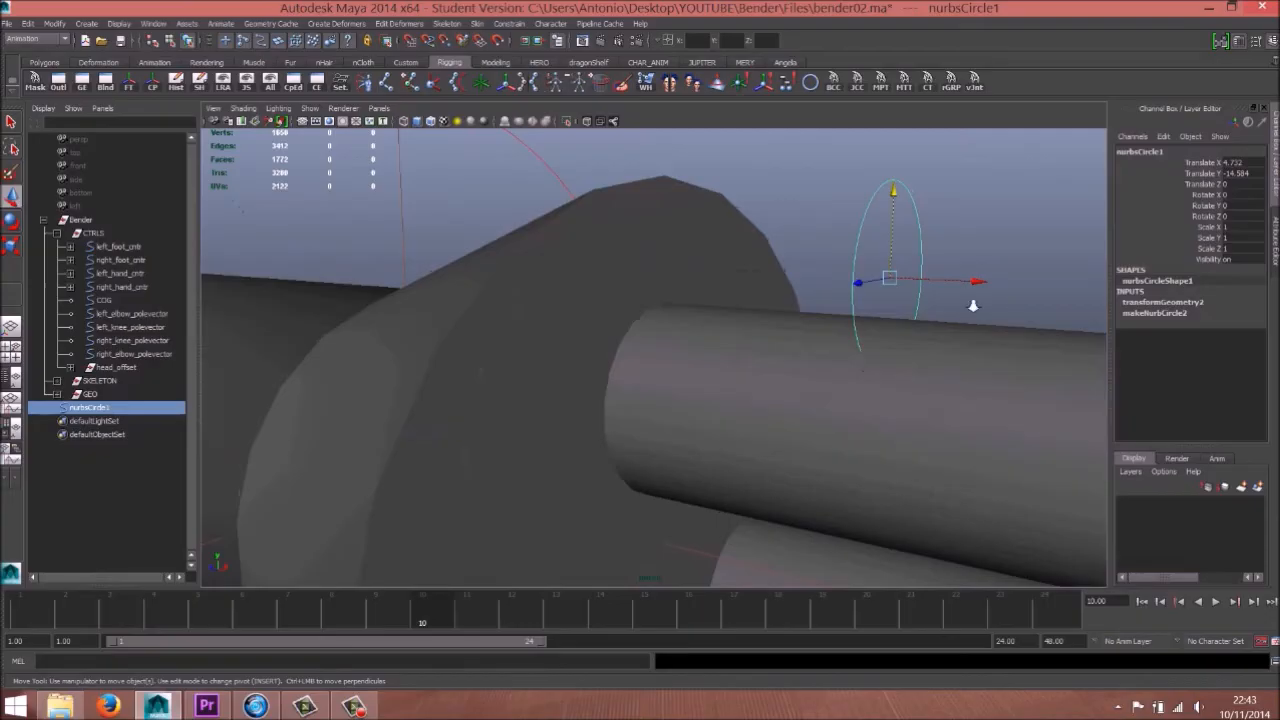
right_click_drag(1012, 303, 811, 327, "alt")
left_click_drag(800, 341, 745, 335)
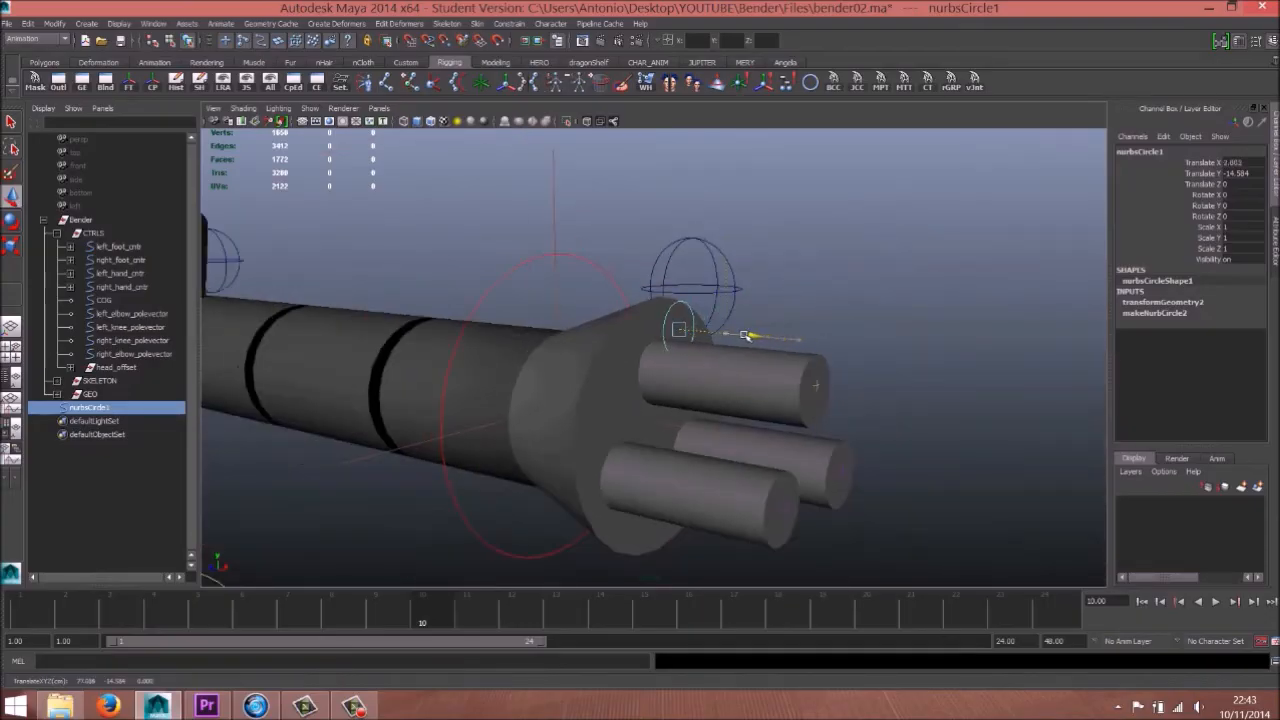
right_click_drag(532, 357, 744, 365, "alt")
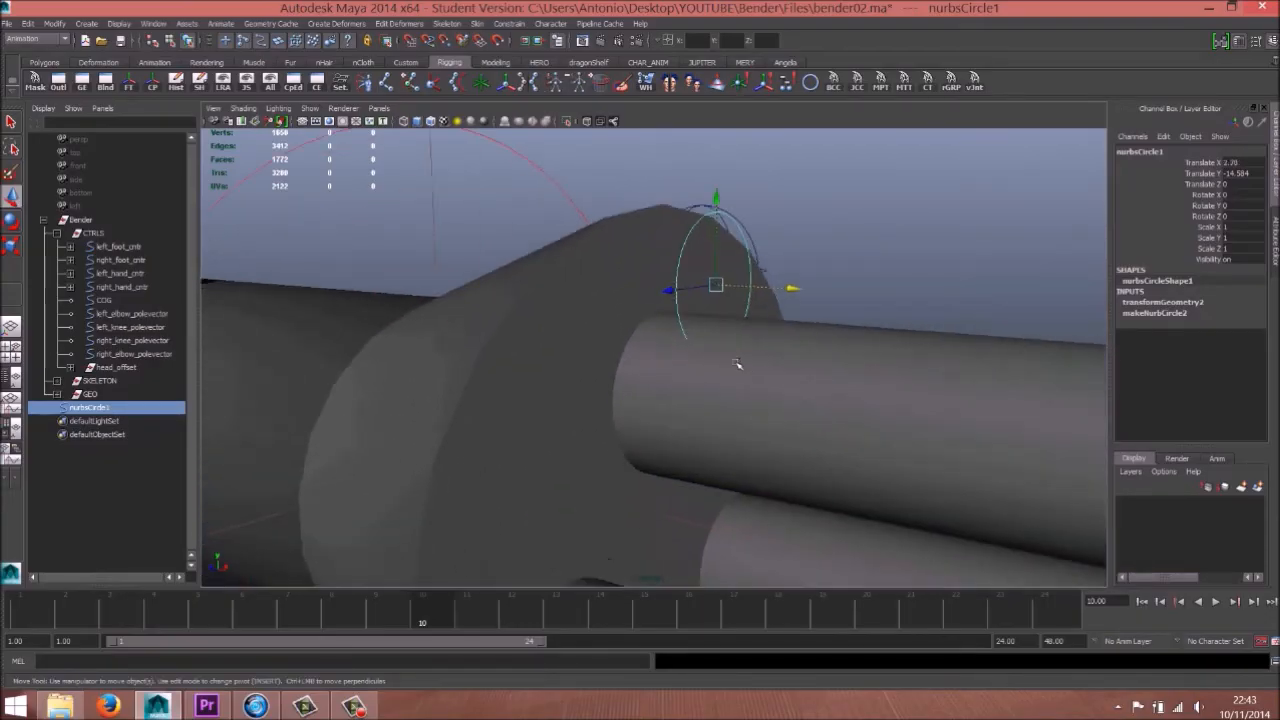
left_click_drag(716, 200, 718, 112)
right_click_drag(811, 207, 700, 243, "alt")
left_click_drag(700, 243, 655, 221, "alt")
left_click_drag(664, 340, 545, 357, "alt")
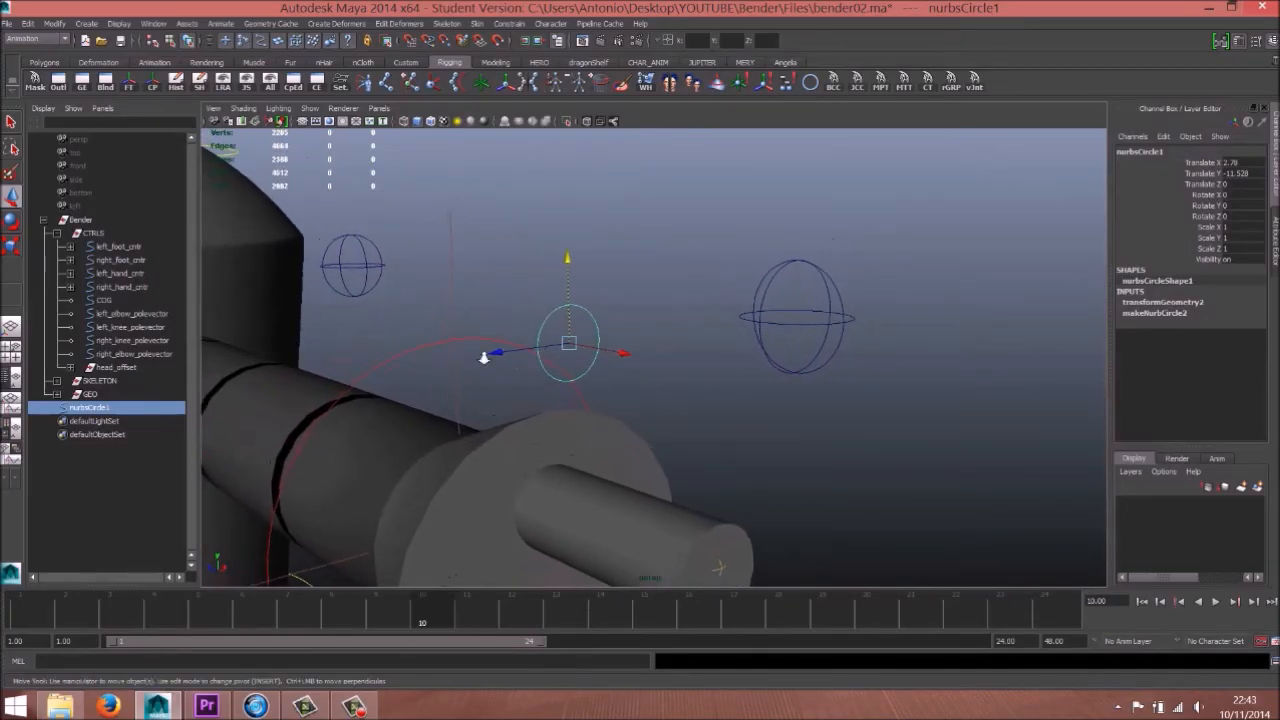
Step: Stretch the circle vertically into a tall ellipse and display its control vertices
right_click_drag(484, 358, 552, 348, "alt")
right_click_drag(640, 293, 563, 291)
mouse_move(531, 309)
left_mouse_down("alt")
mouse_move(418, 311)
mouse_move(506, 305)
left_mouse_up("alt")
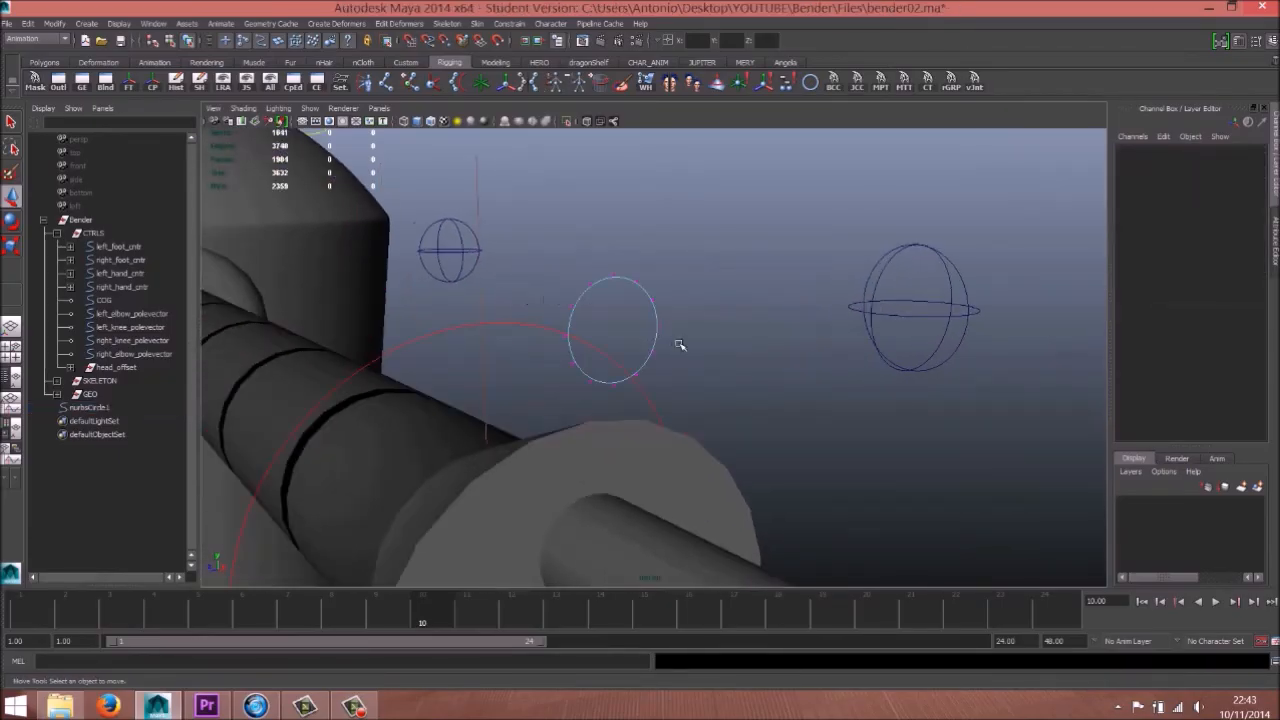
right_click_drag(650, 315, 674, 310)
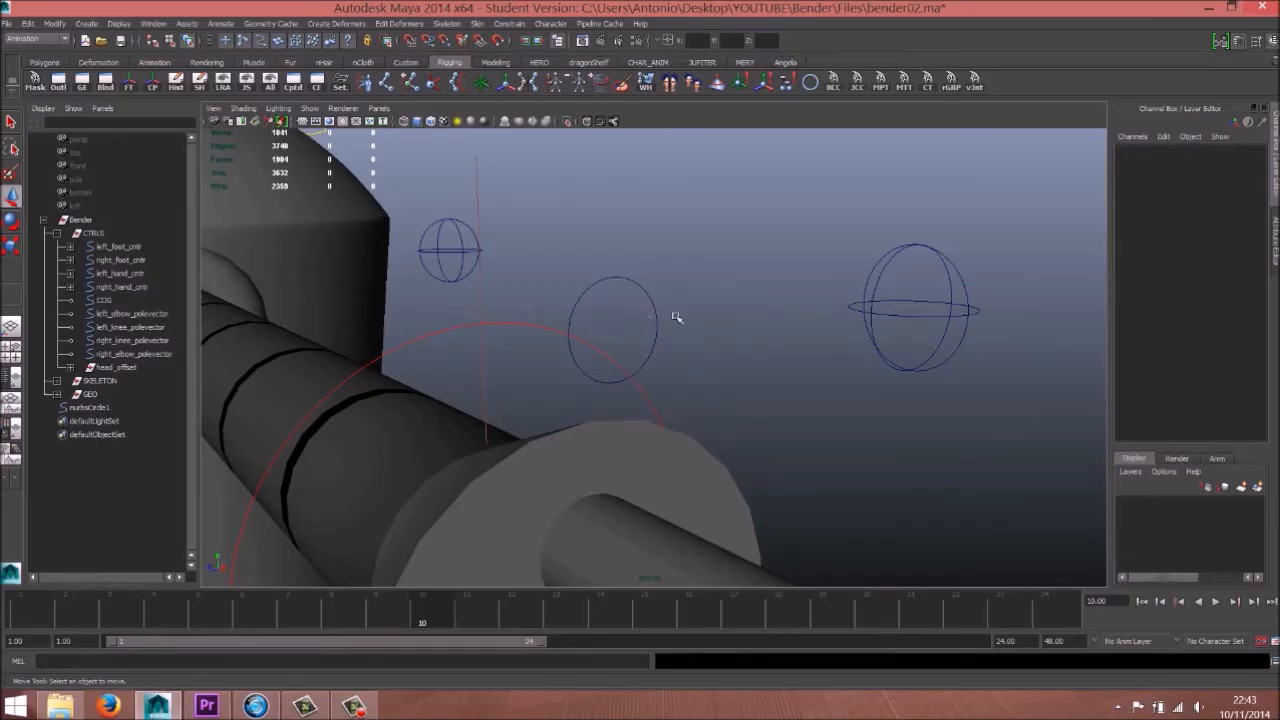
left_click(660, 316)
key("r")
left_click_drag(612, 208, 654, 251)
key("w")
right_click_drag(654, 251, 592, 254)
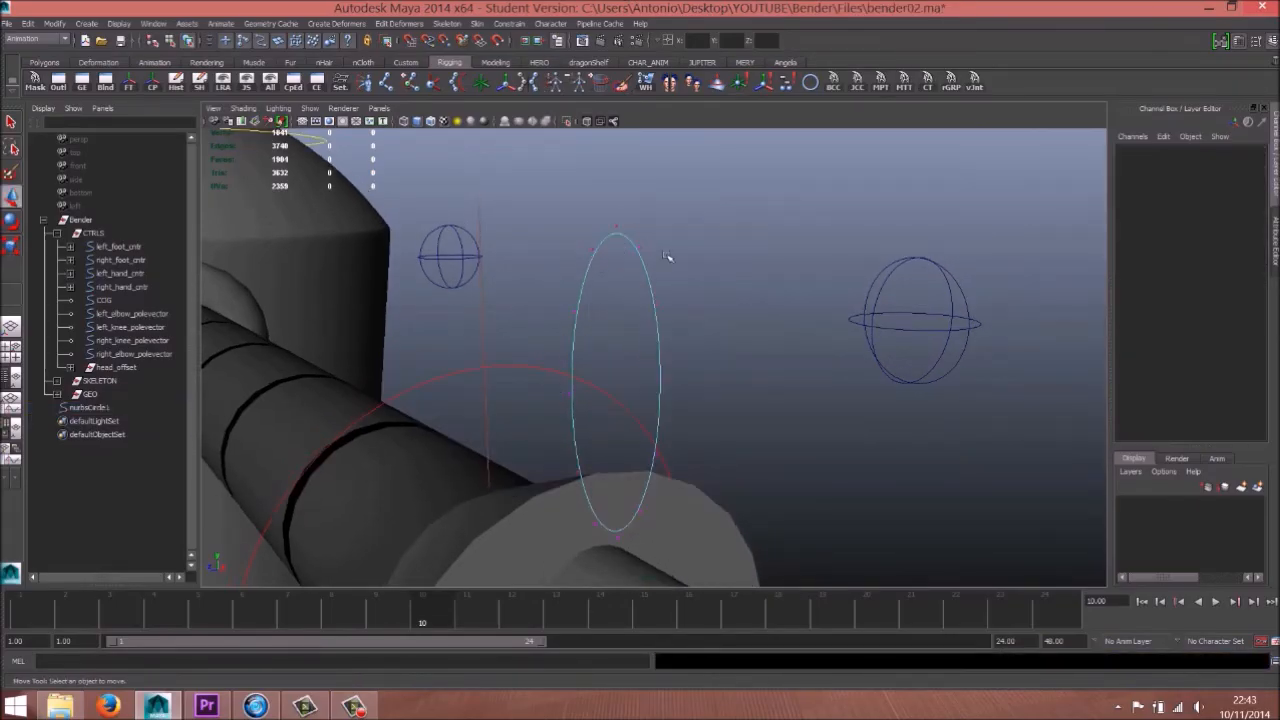
Step: Select the ellipse's upper and lower control vertices beside the tips and scale them to flatten both ends
left_click_drag(667, 256, 670, 264)
left_click_drag(670, 526, 671, 528, "shift")
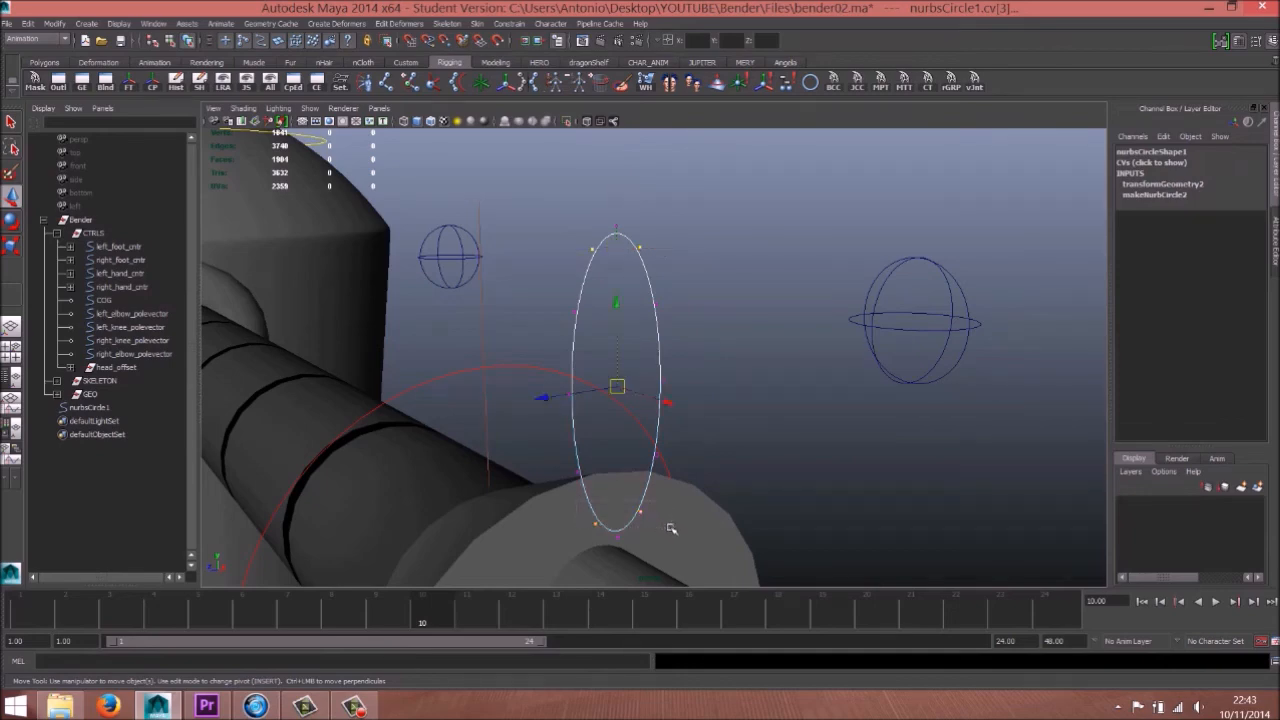
key("r")
left_click_drag(648, 467, 608, 457, "alt")
middle_click_drag(556, 356, 692, 360, "alt")
left_click_drag(567, 247, 573, 231)
left_click_drag(507, 360, 643, 403)
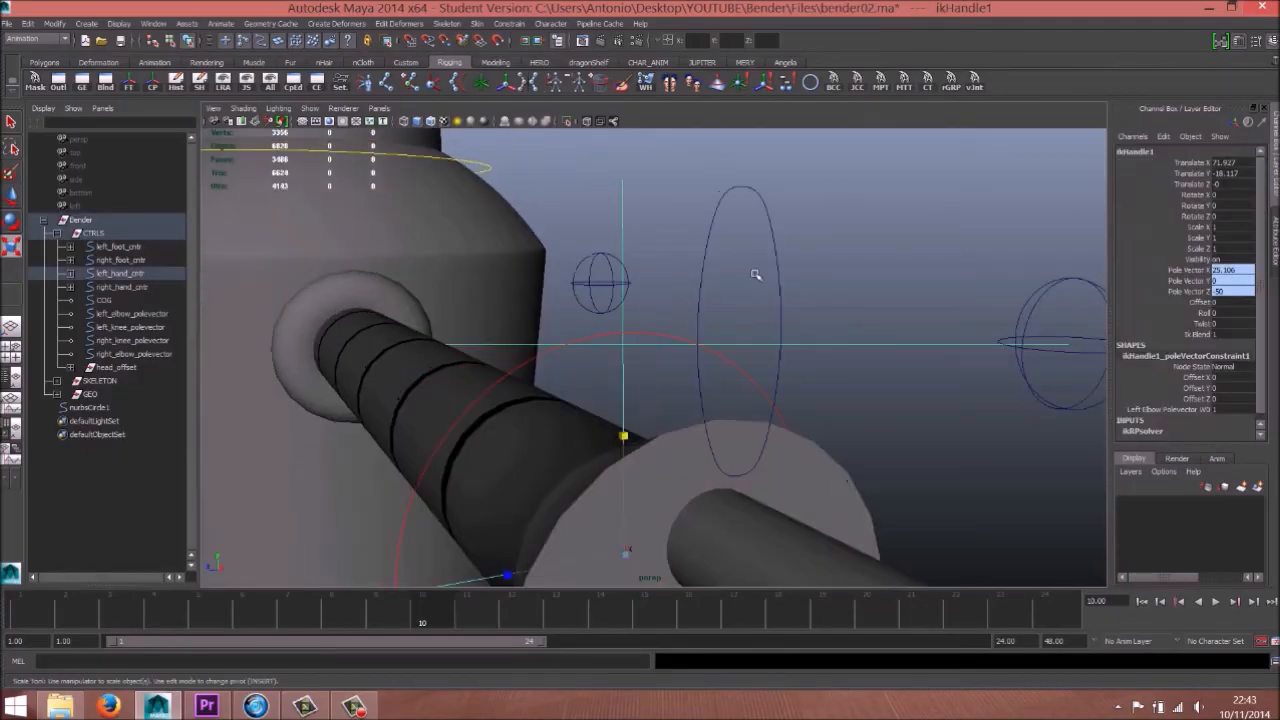
Step: Scale the ellipse's side control vertices inward to form a narrow capsule with straight sides, and return to object mode
left_click_drag(814, 272, 738, 320)
right_click_drag(745, 314, 708, 315)
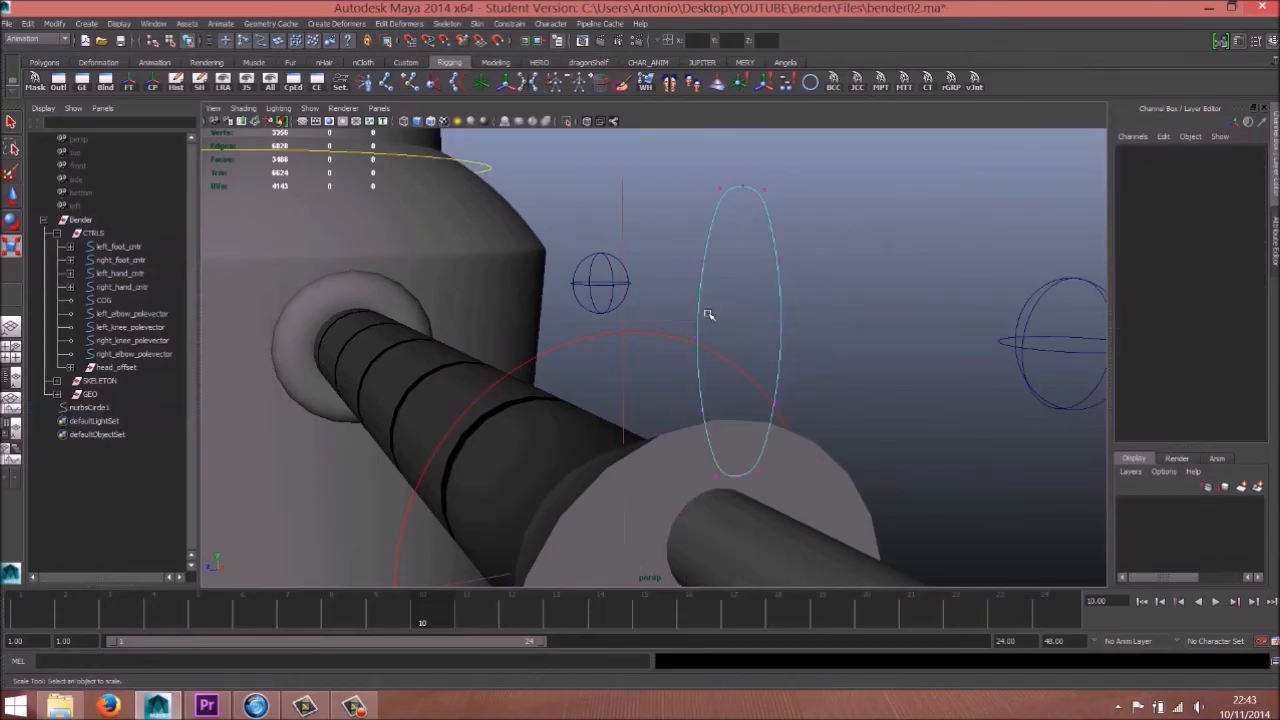
left_click_drag(708, 338, 708, 338)
left_click_drag(798, 338, 731, 370, "shift")
key("b")
key("w")
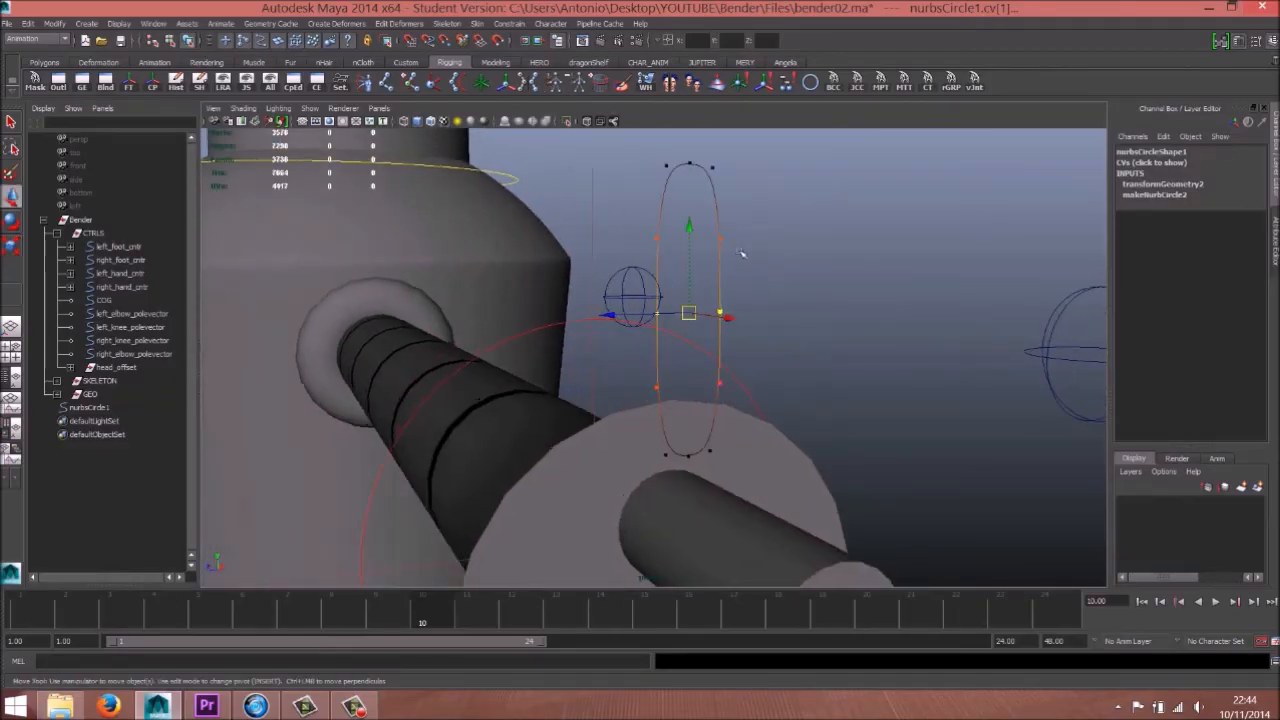
right_click_drag(720, 214, 770, 196)
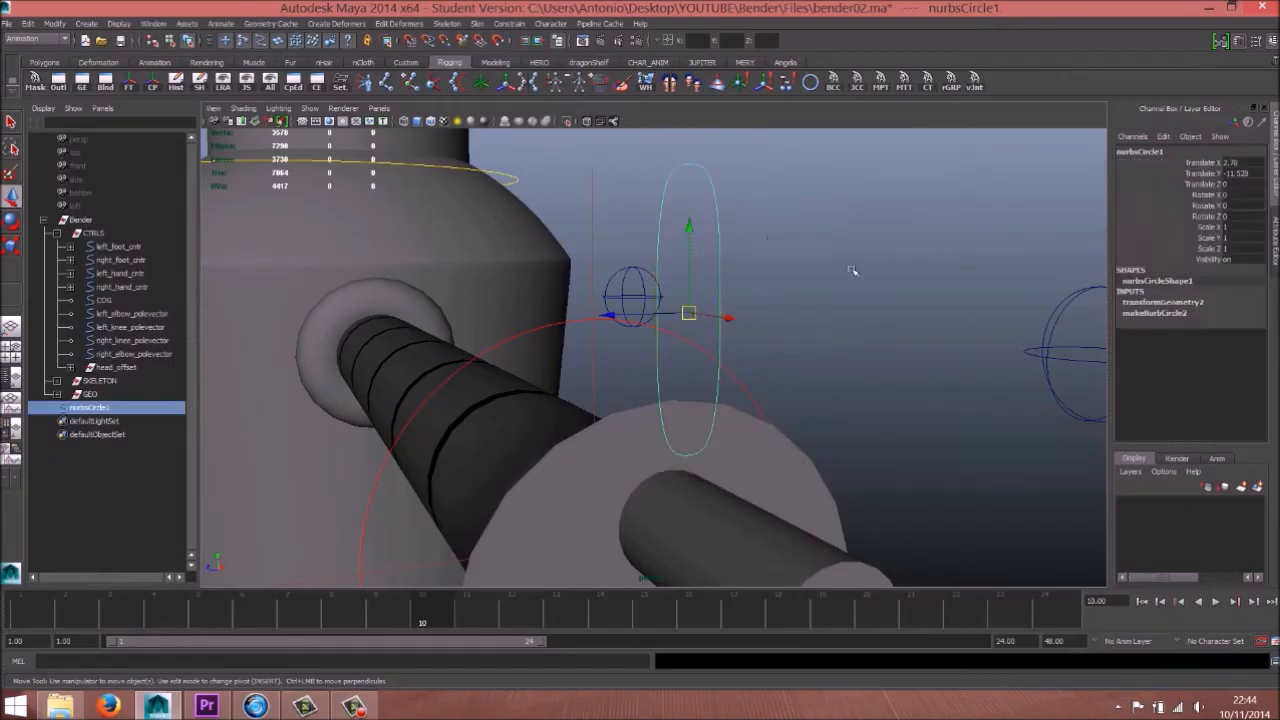
Step: Snap the capsule curve's pivot to the uppermost finger's base joint in wireframe display, and return to shaded display
right_click_drag(905, 338, 826, 346, "alt")
left_click_drag(826, 346, 826, 403, "alt")
right_click_drag(826, 403, 829, 423, "alt")
middle_click_drag(829, 423, 757, 405, "alt")
right_click_drag(757, 405, 766, 414, "alt")
key("4")
left_click_drag(766, 414, 809, 375, "alt")
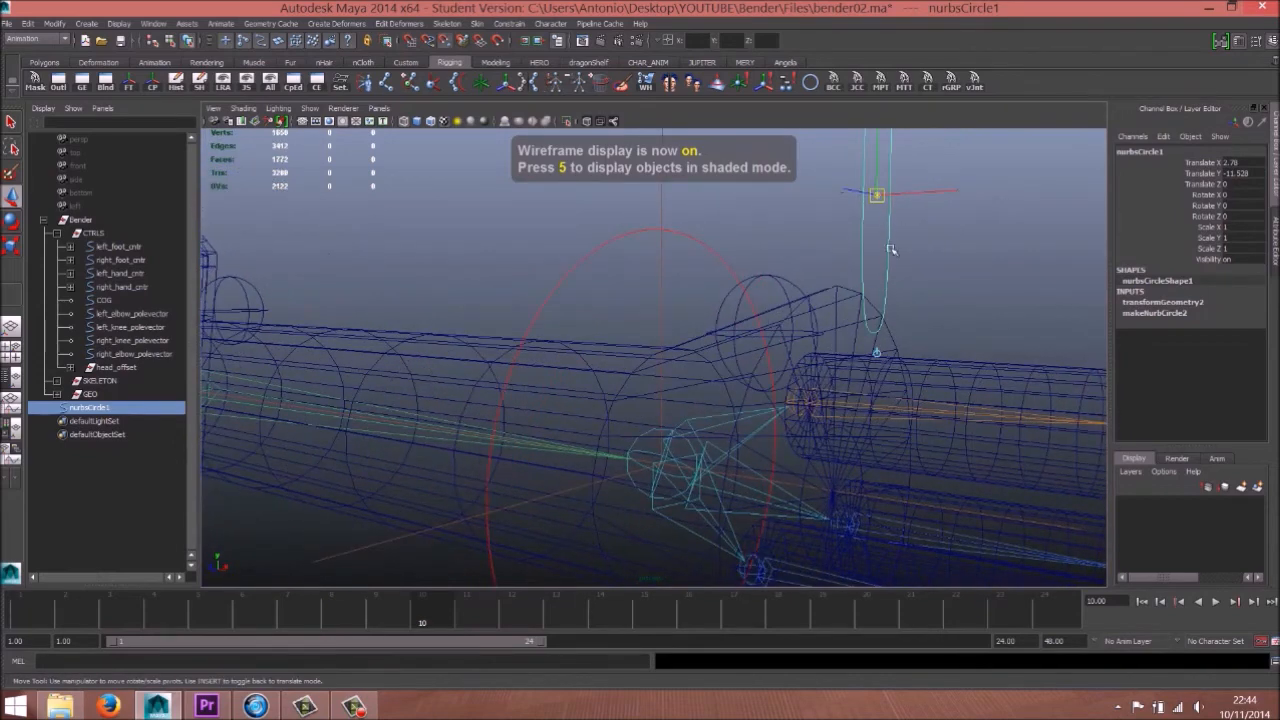
left_click_drag(879, 197, 814, 417)
right_click_drag(814, 417, 873, 401, "alt")
left_click_drag(873, 401, 714, 371, "alt")
right_click_drag(560, 372, 634, 360, "alt")
left_click_drag(634, 360, 700, 350, "alt")
middle_click_drag(729, 345, 740, 360, "alt")
key("d")
key("v")
left_click_drag(736, 372, 654, 506)
middle_click_drag(654, 506, 630, 443, "alt")
mouse_move(630, 443)
right_mouse_down("alt")
mouse_move(690, 410)
mouse_move(560, 360)
right_mouse_up("alt")
key("5")
left_click_drag(560, 360, 851, 306, "alt")
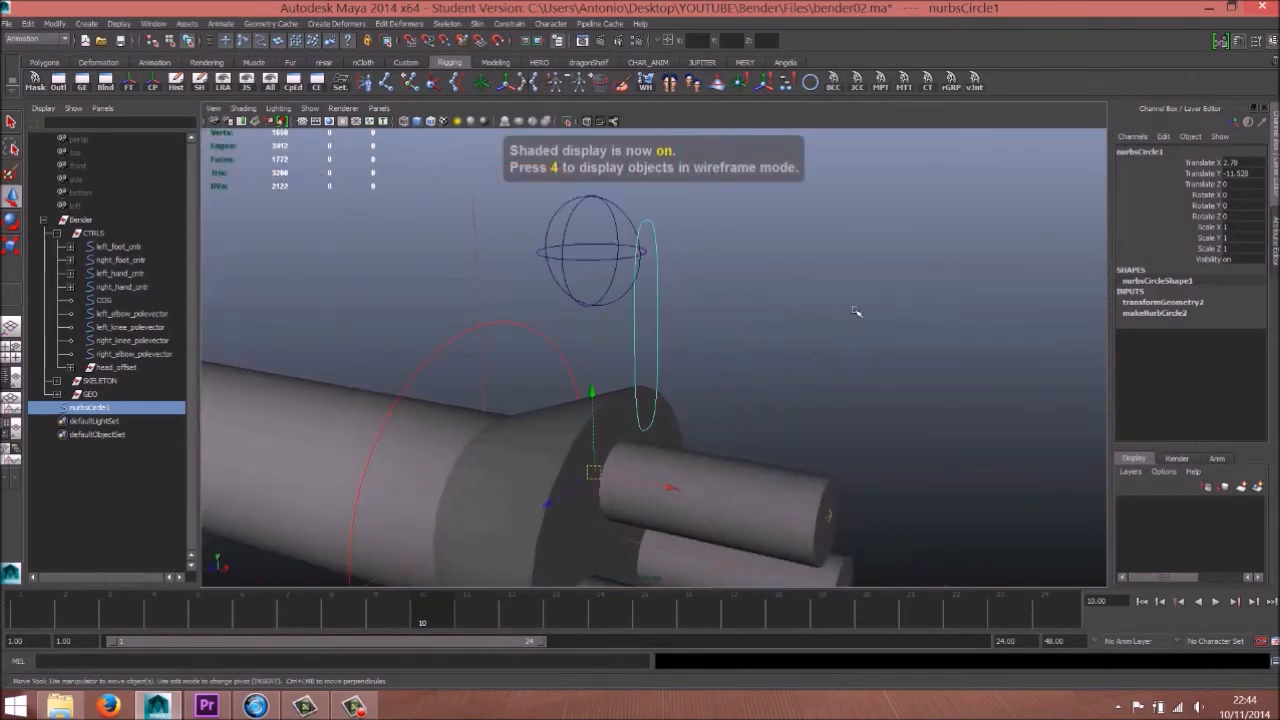
Step: Try rotating the capsule curve about Z to test its pivot, and undo the rotation
right_click_drag(851, 306, 571, 309, "alt")
key("e")
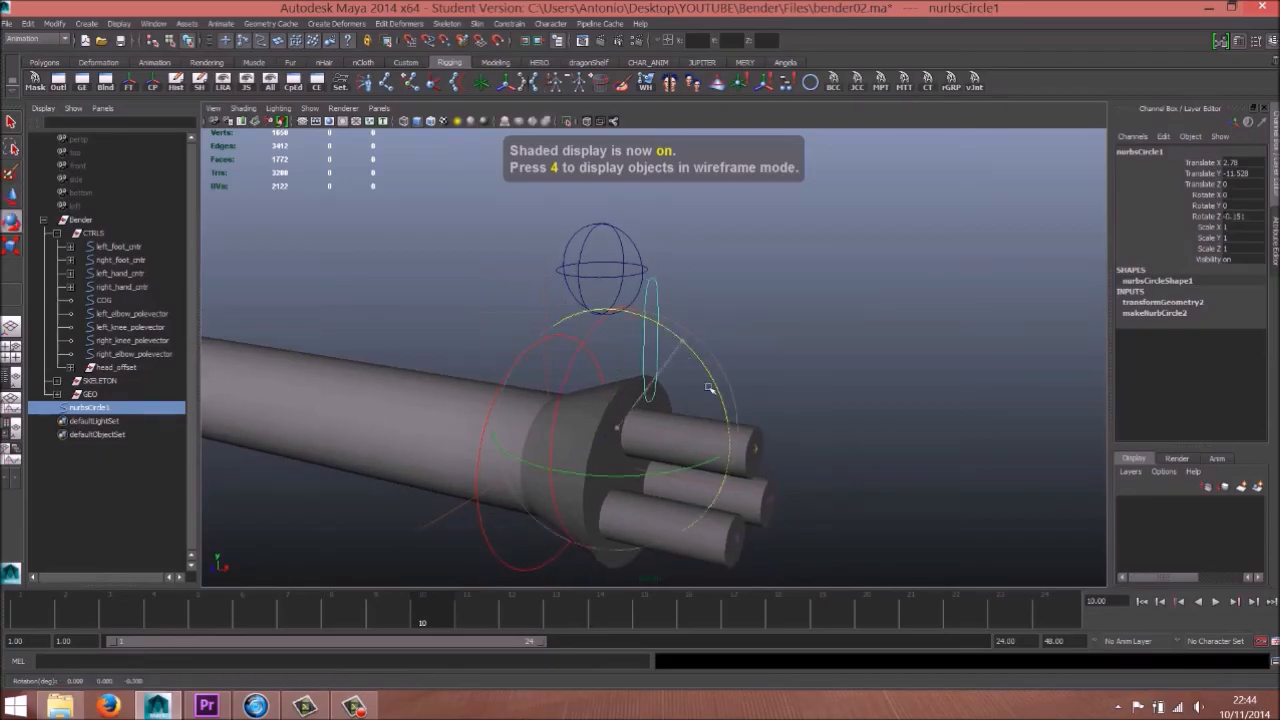
key("w")
left_click_drag(705, 398, 649, 300, "alt")
right_click_drag(649, 300, 708, 317, "alt")
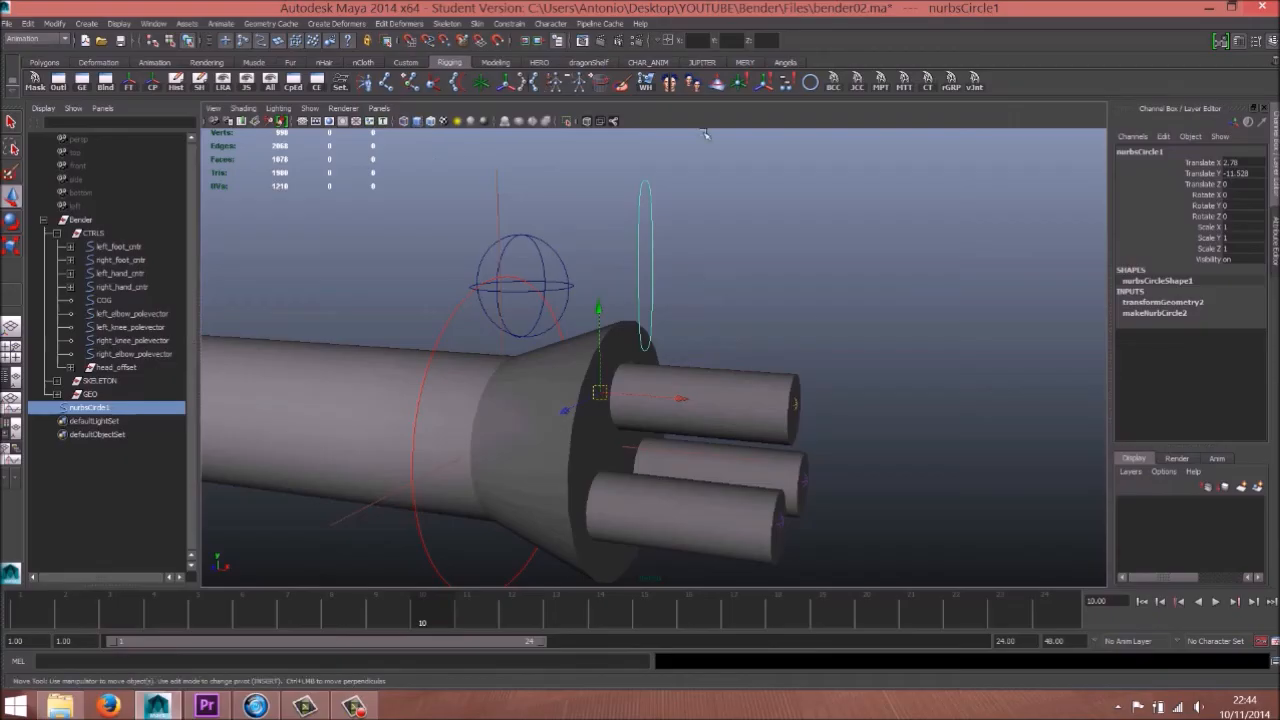
Step: Show the joints through the shaded meshes and parent-constrain the left_finger01 joint to the capsule curve with Maintain offset
left_click(615, 121)
middle_click_drag(706, 307, 708, 296, "alt")
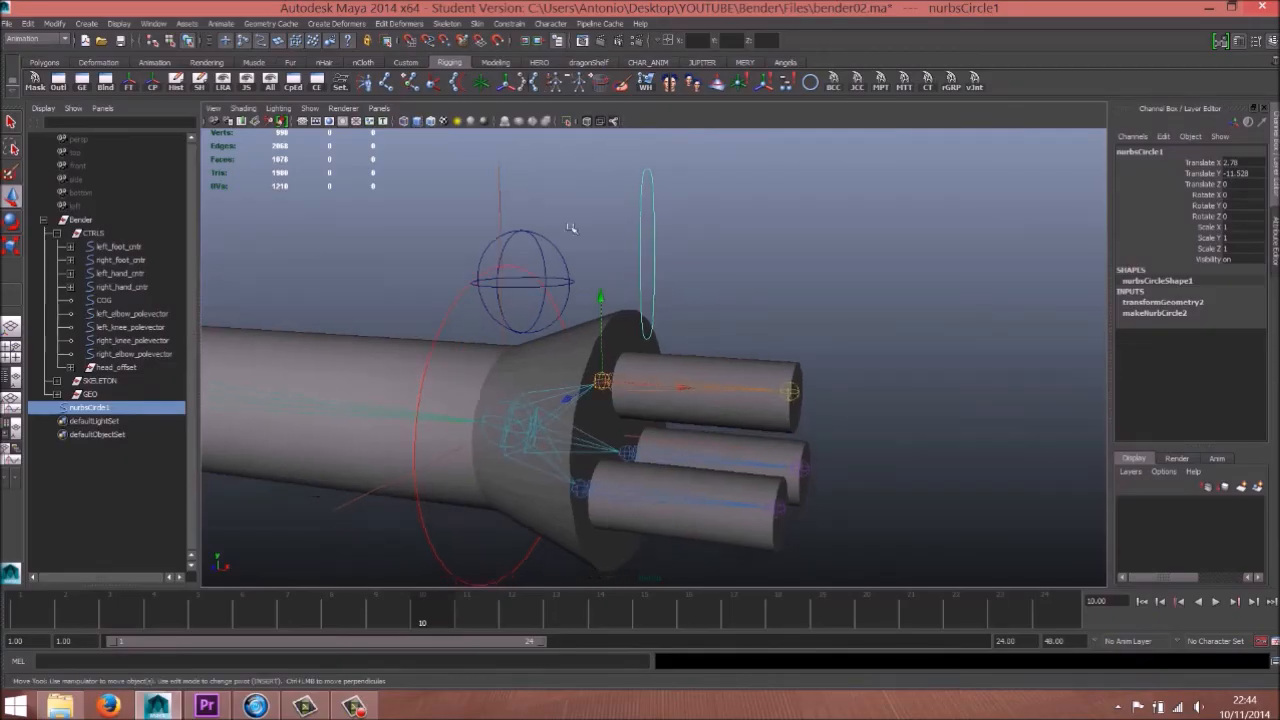
left_click(735, 390)
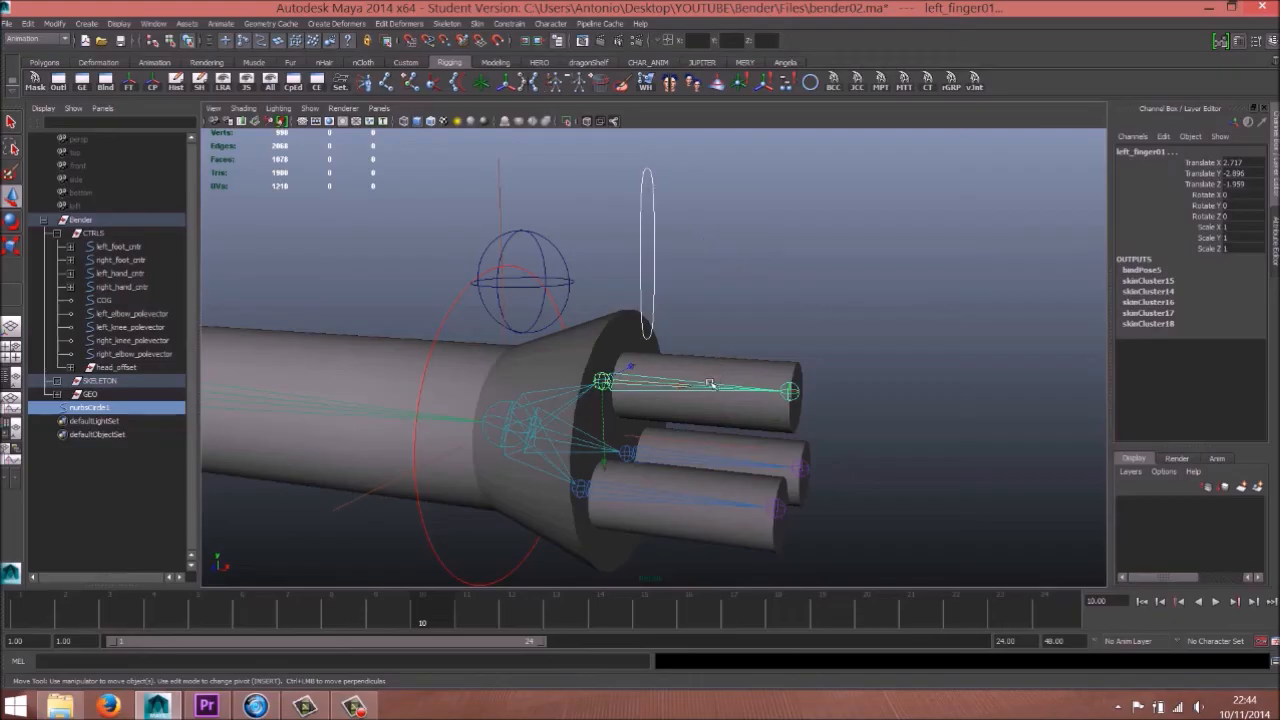
left_click(786, 82)
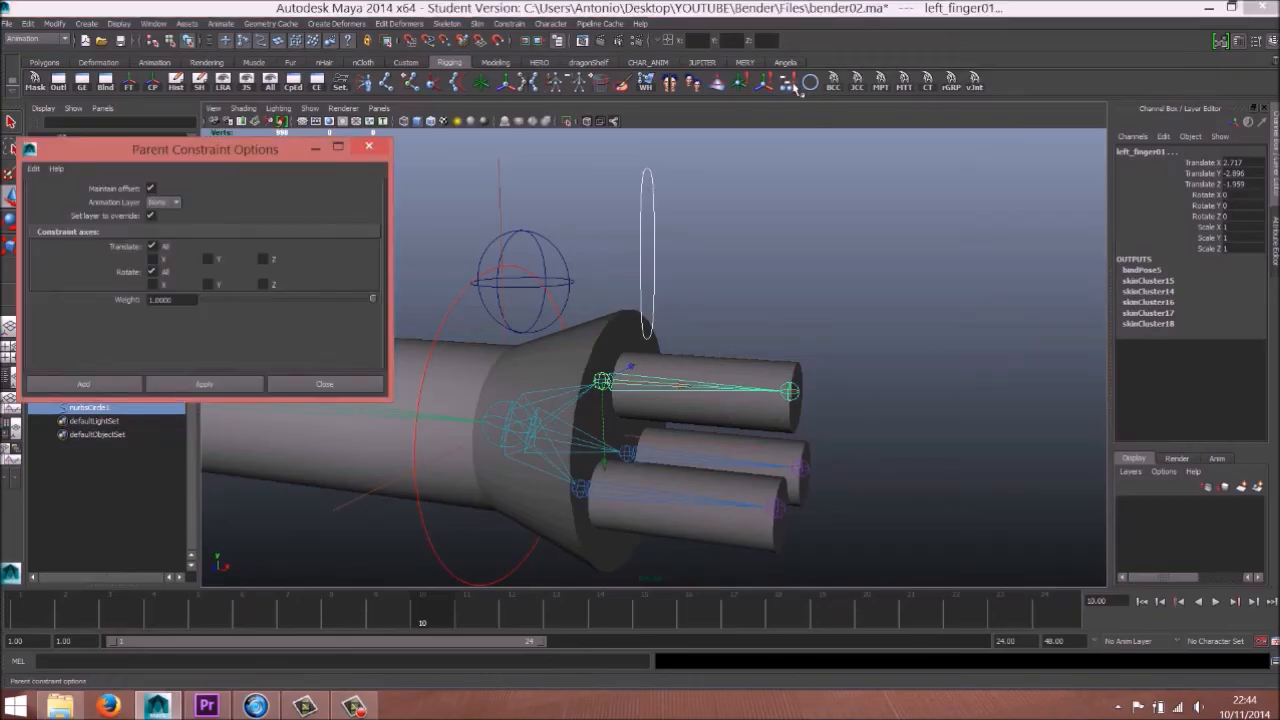
left_click(84, 383)
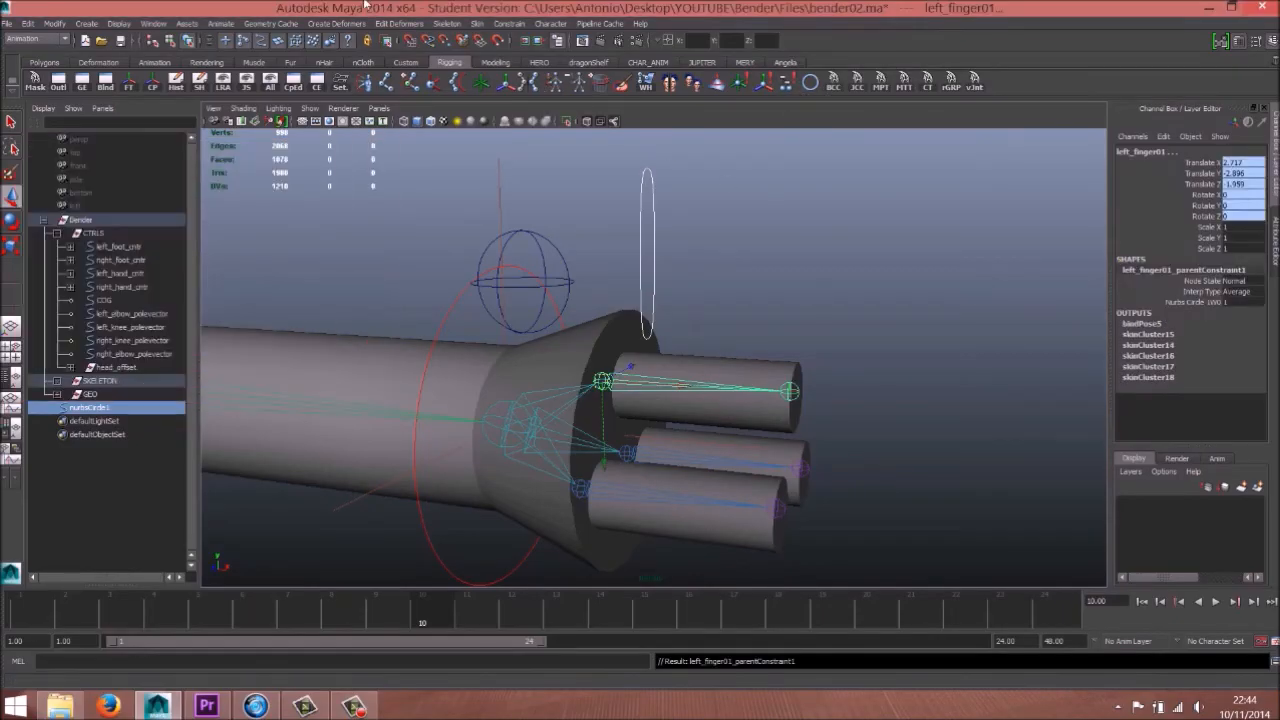
Step: Try rotating the constrained capsule curve about Z twice to test the finger, undoing each rotation
left_click(648, 236)
key("e")
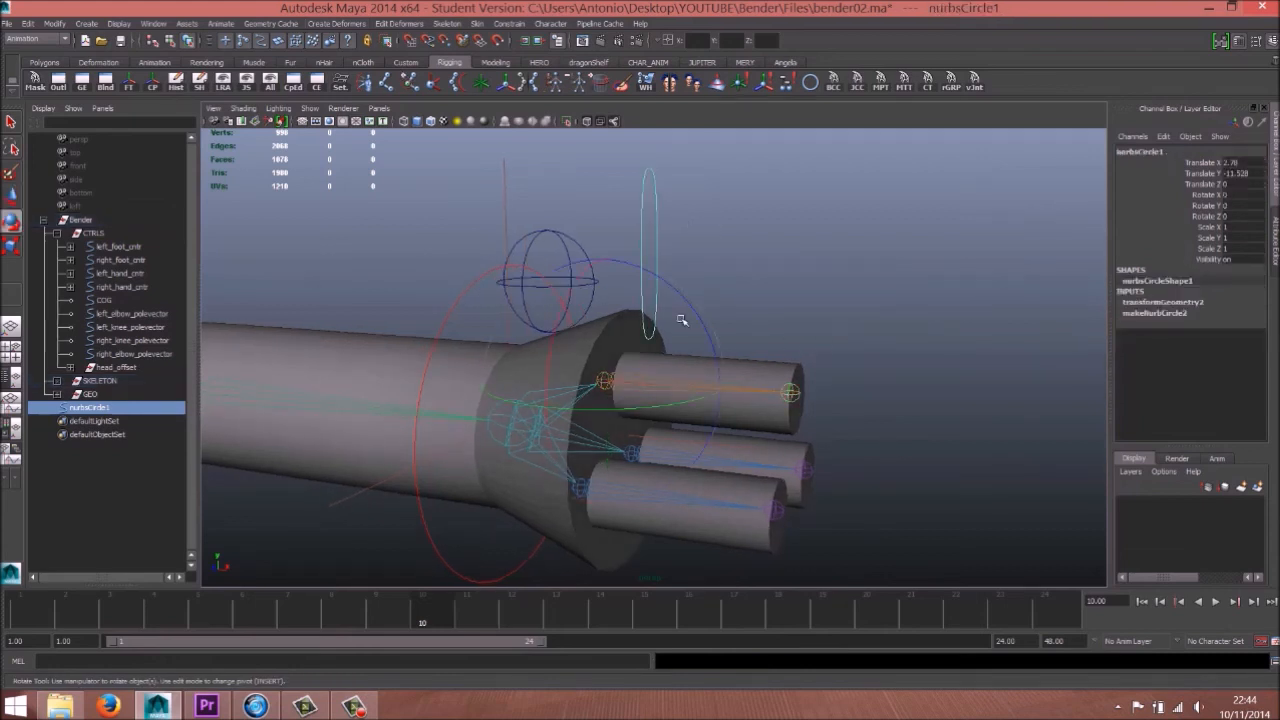
left_click_drag(692, 305, 645, 258)
key("ctrl+z")
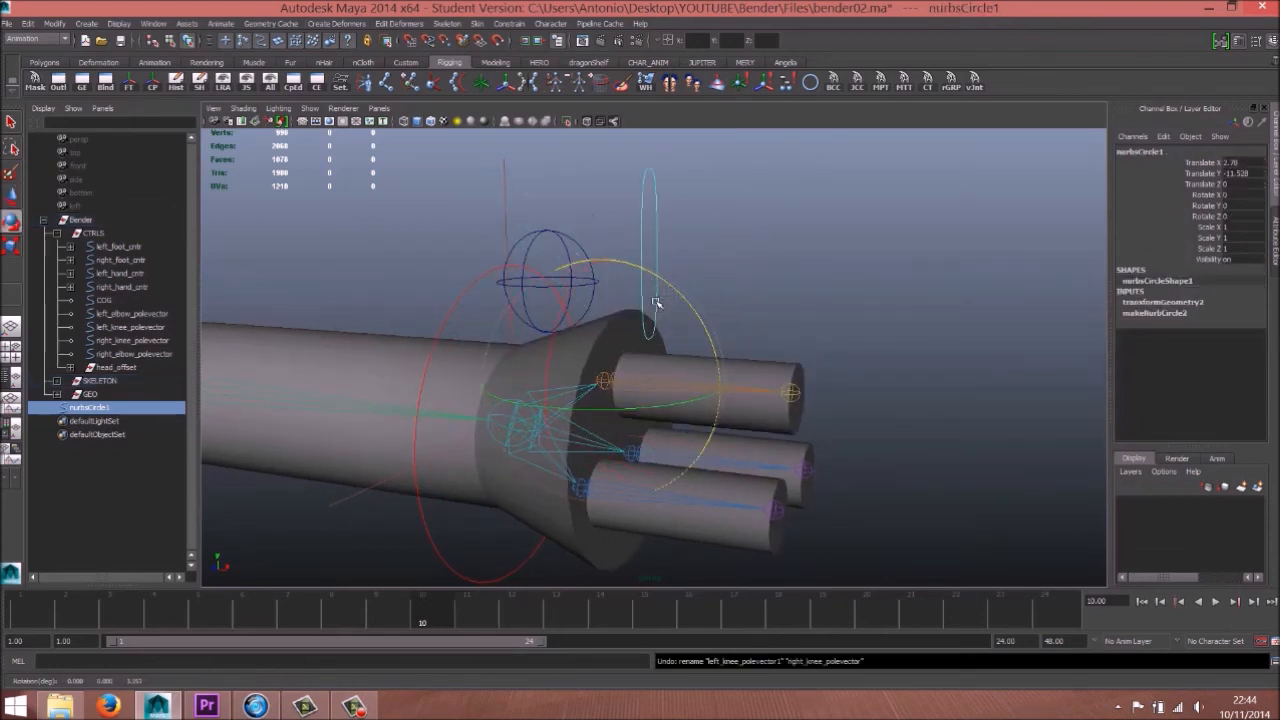
key("w")
scroll(630, 356, "down", 3)
left_click_drag(662, 324, 642, 369, "alt")
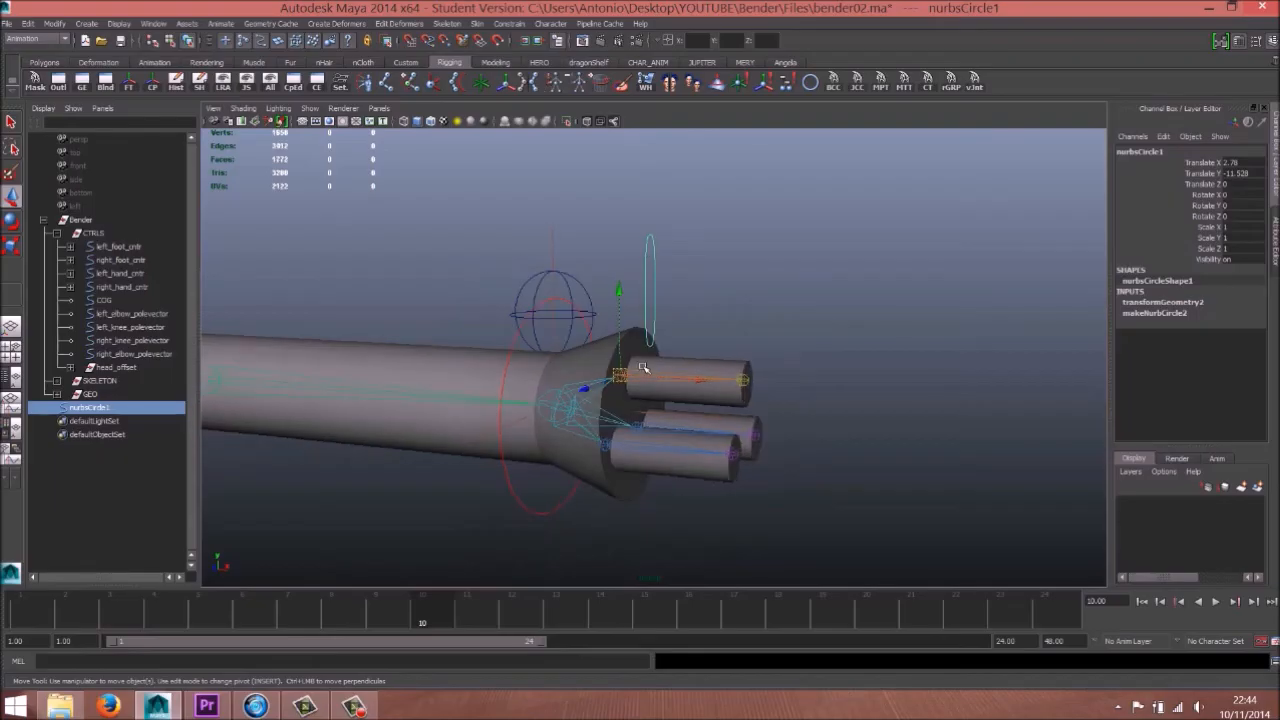
key("e")
left_click_drag(700, 280, 661, 225)
key("ctrl+z")
key("w")
Step: Rename the capsule curve as left_finger01
left_click_drag(651, 382, 569, 366, "alt")
right_click_drag(569, 366, 706, 365, "alt")
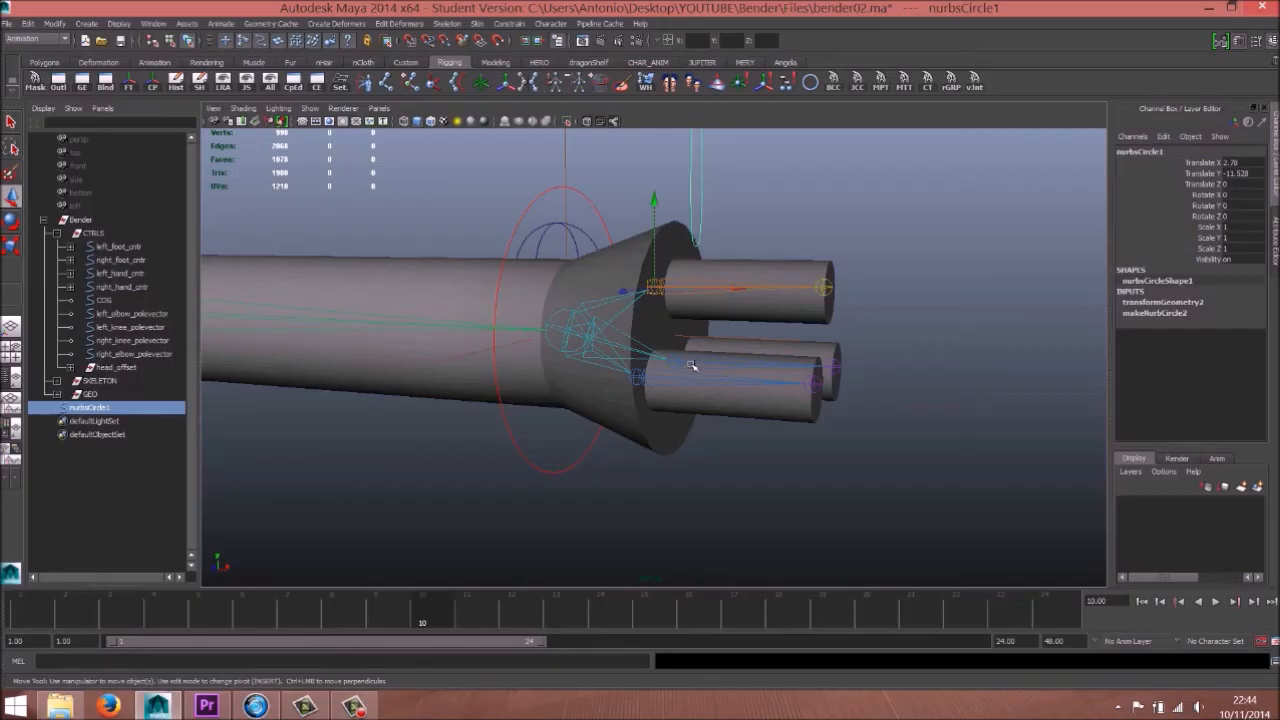
left_click_drag(697, 393, 783, 340, "alt")
right_click_drag(783, 340, 694, 317, "alt")
left_click_drag(694, 317, 709, 197, "alt")
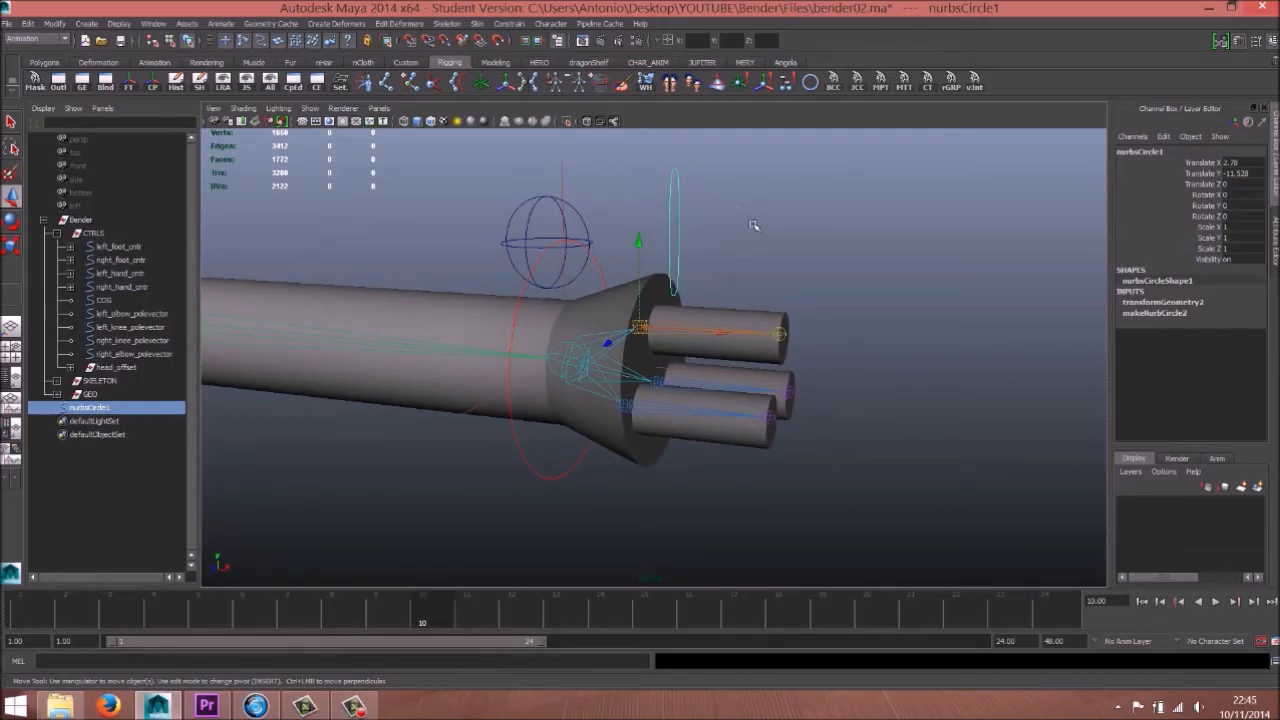
double_click(96, 410)
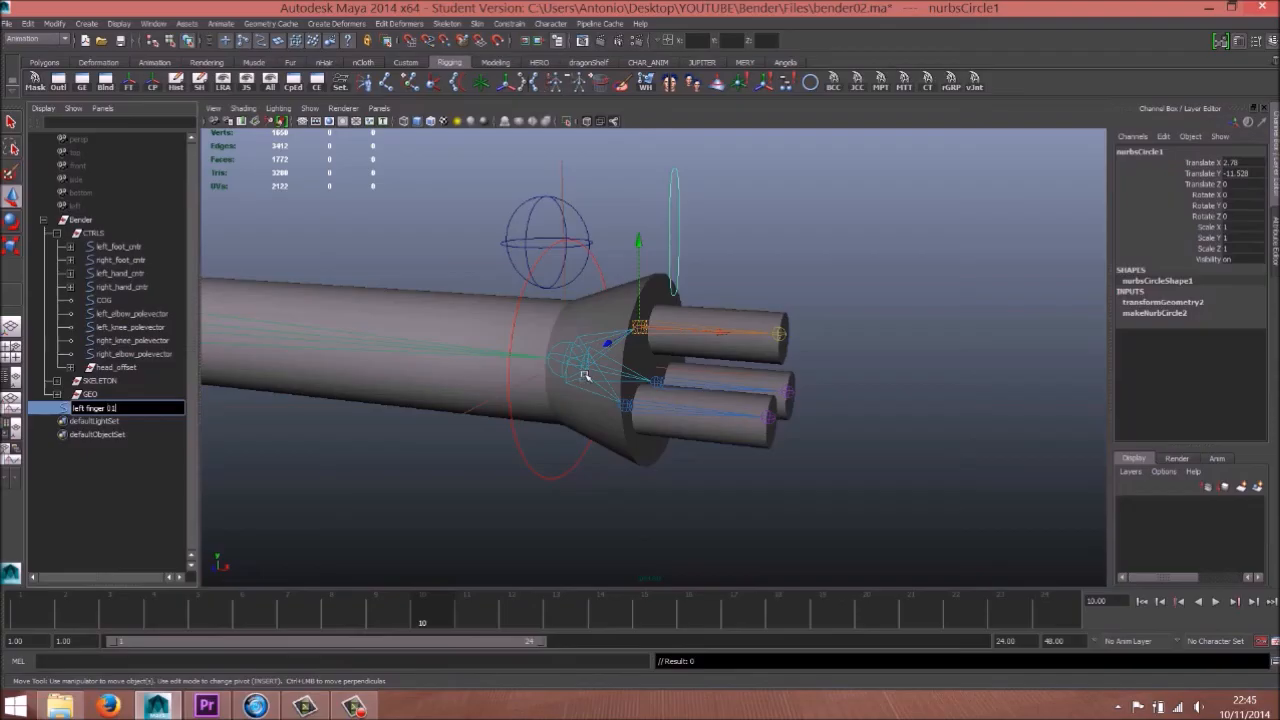
key("Return")
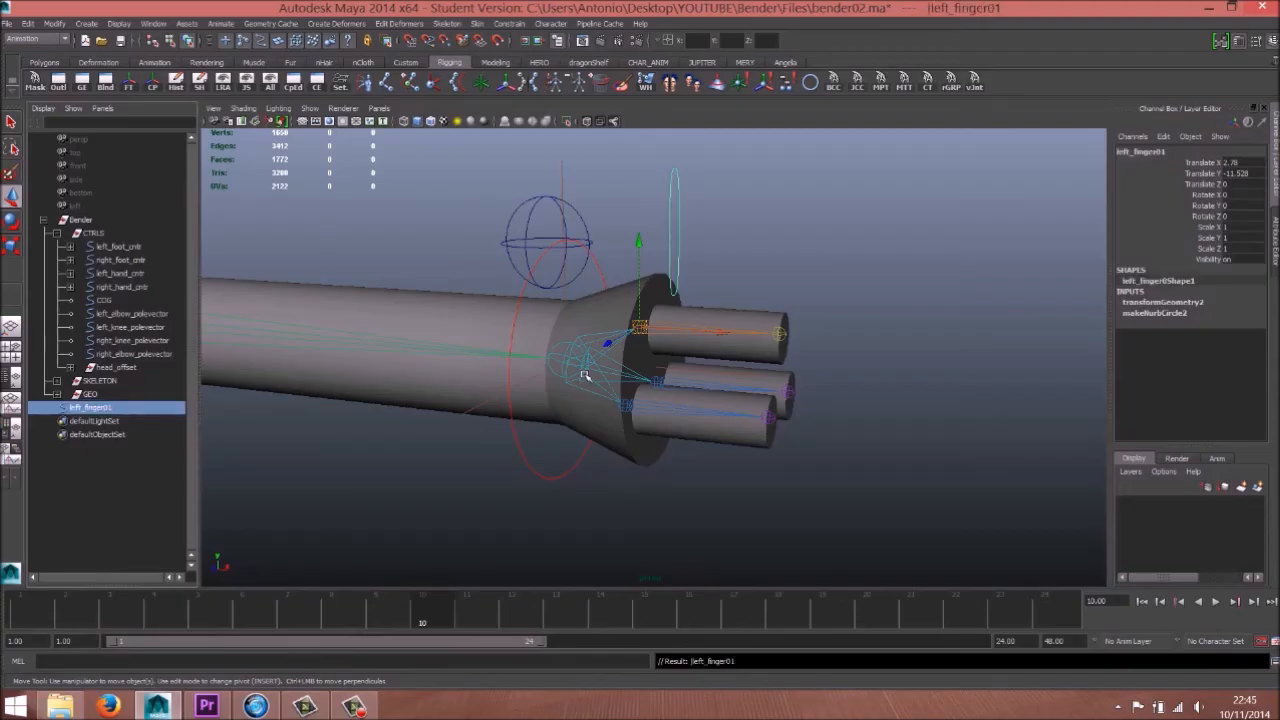
Step: Duplicate the left_finger01 control curve and rename the copy as left_finger02
key("ctrl+d")
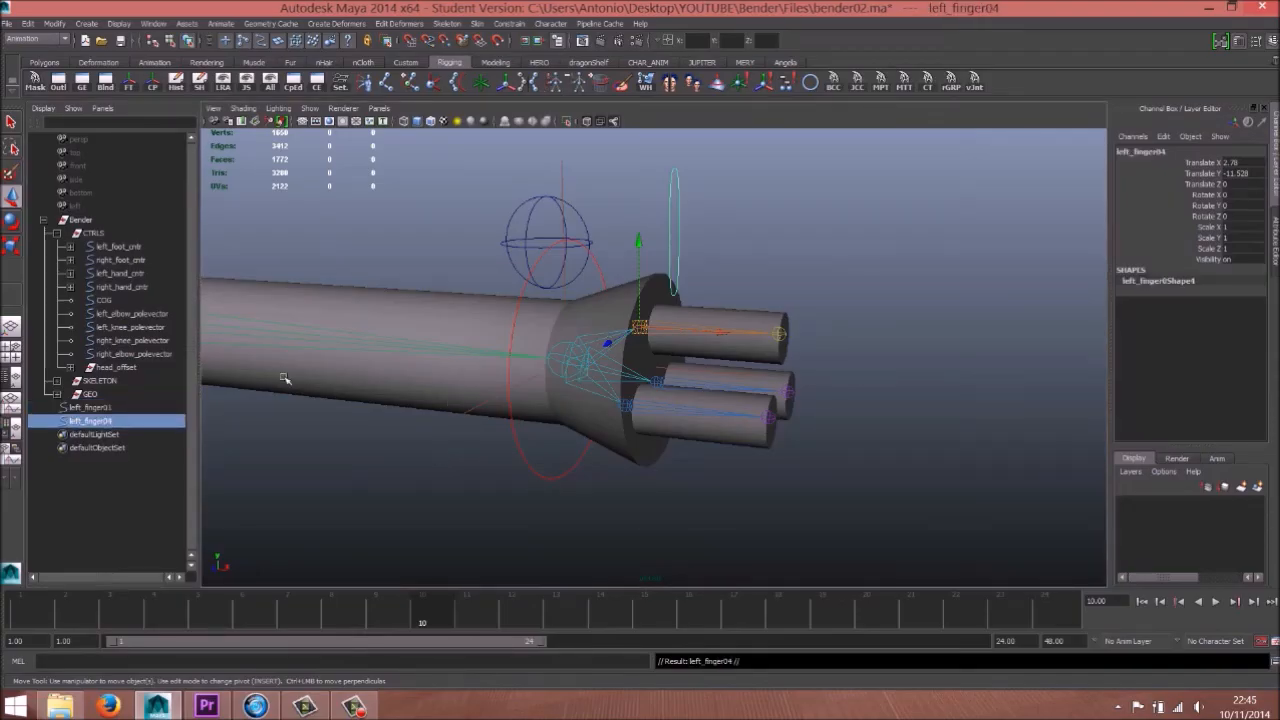
left_click_drag(603, 401, 571, 403, "alt")
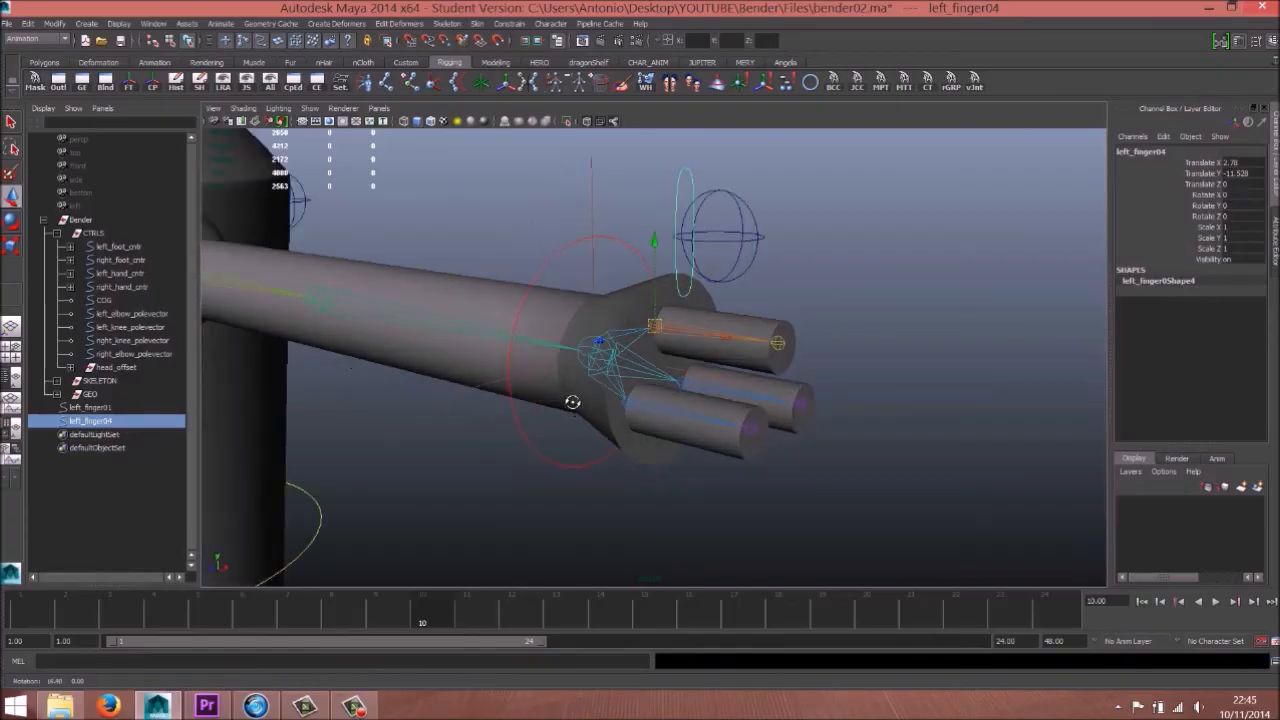
double_click(160, 424)
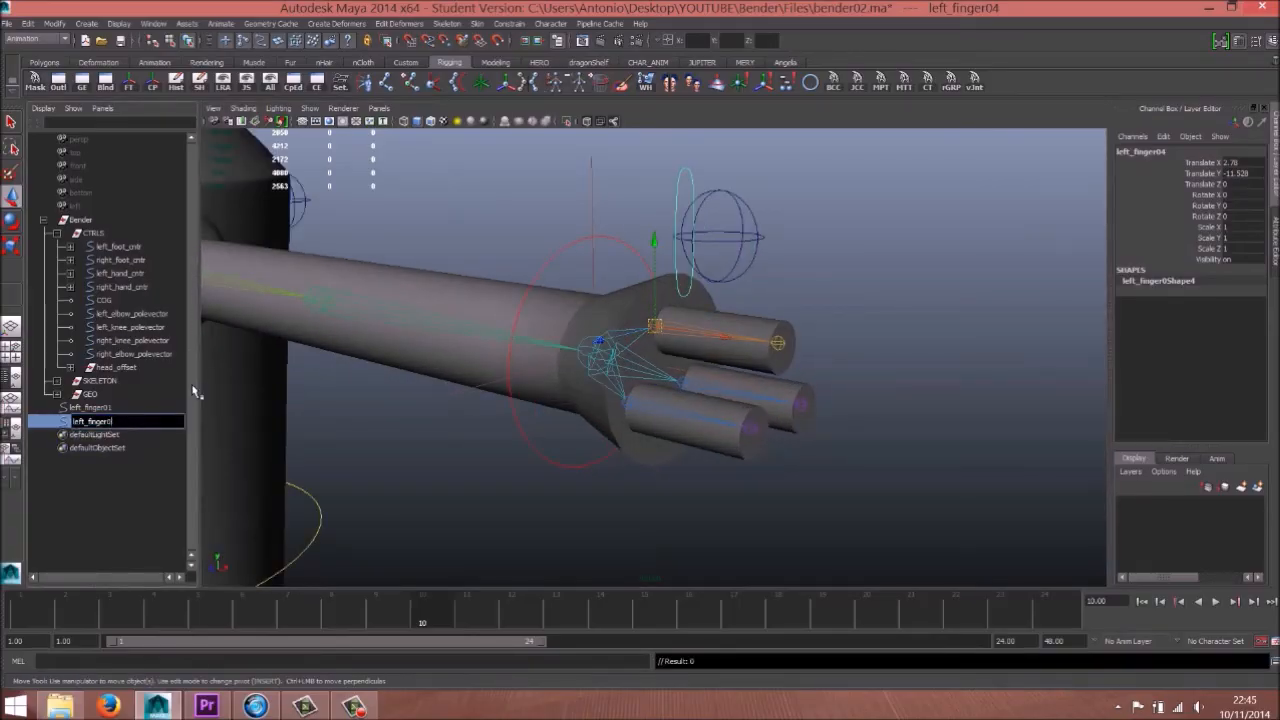
type("2")
key("Return")
Step: Center the left_finger02 curve's pivot and move it to about -16.706 in Y and 7.936 in Z, beside the hand
mouse_move(594, 389)
right_mouse_down("alt")
mouse_move(617, 386)
mouse_move(602, 387)
right_mouse_up("alt")
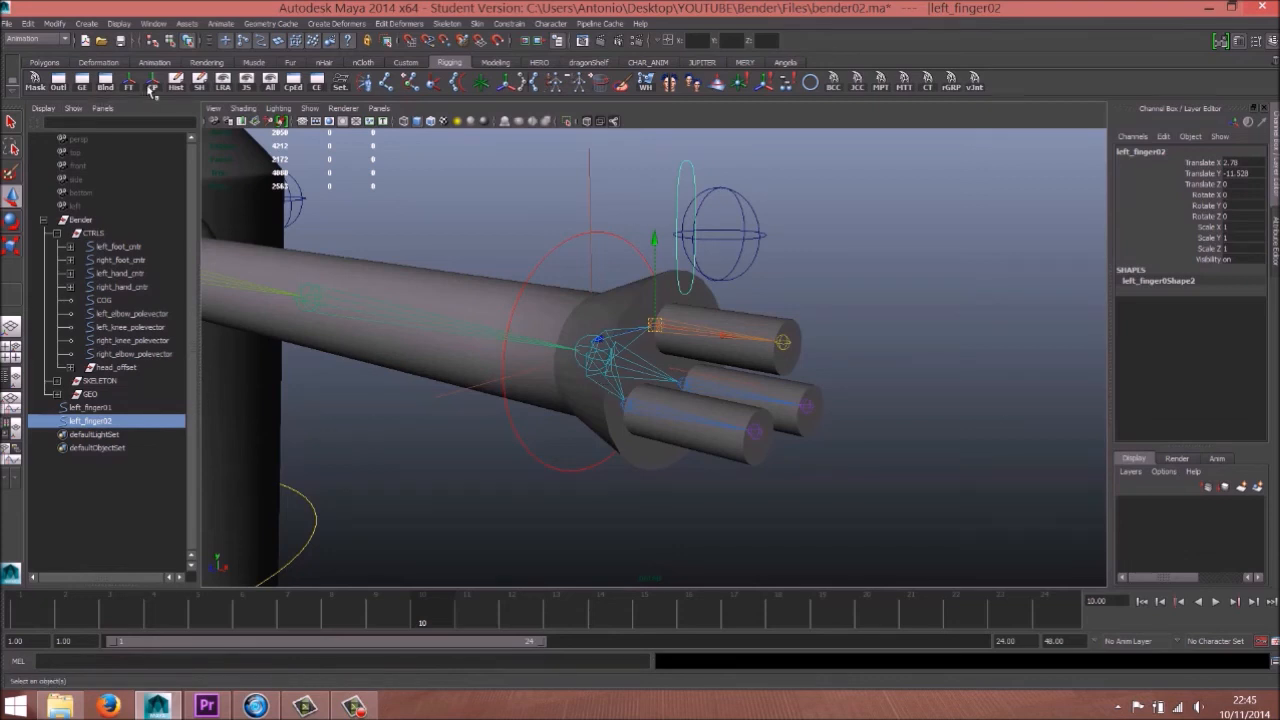
left_click_drag(690, 143, 669, 259)
left_click_drag(636, 355, 563, 357)
right_click_drag(563, 357, 569, 394, "alt")
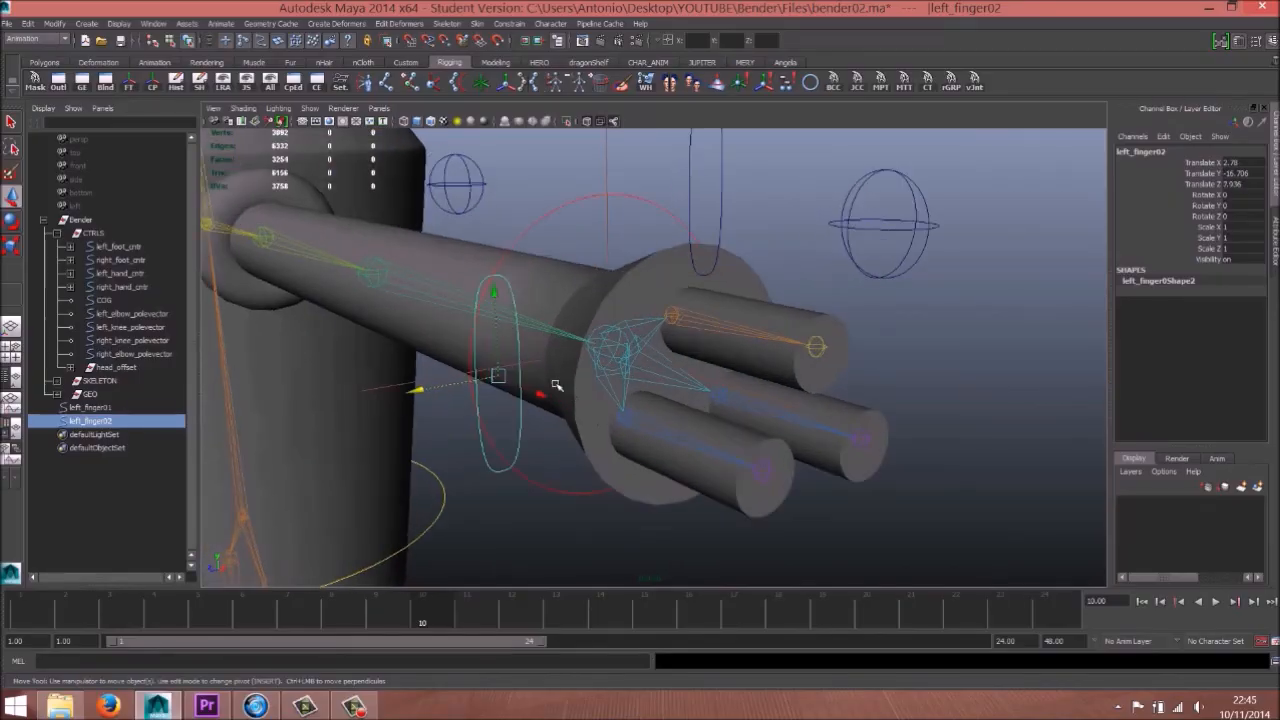
left_click_drag(569, 394, 574, 383, "alt")
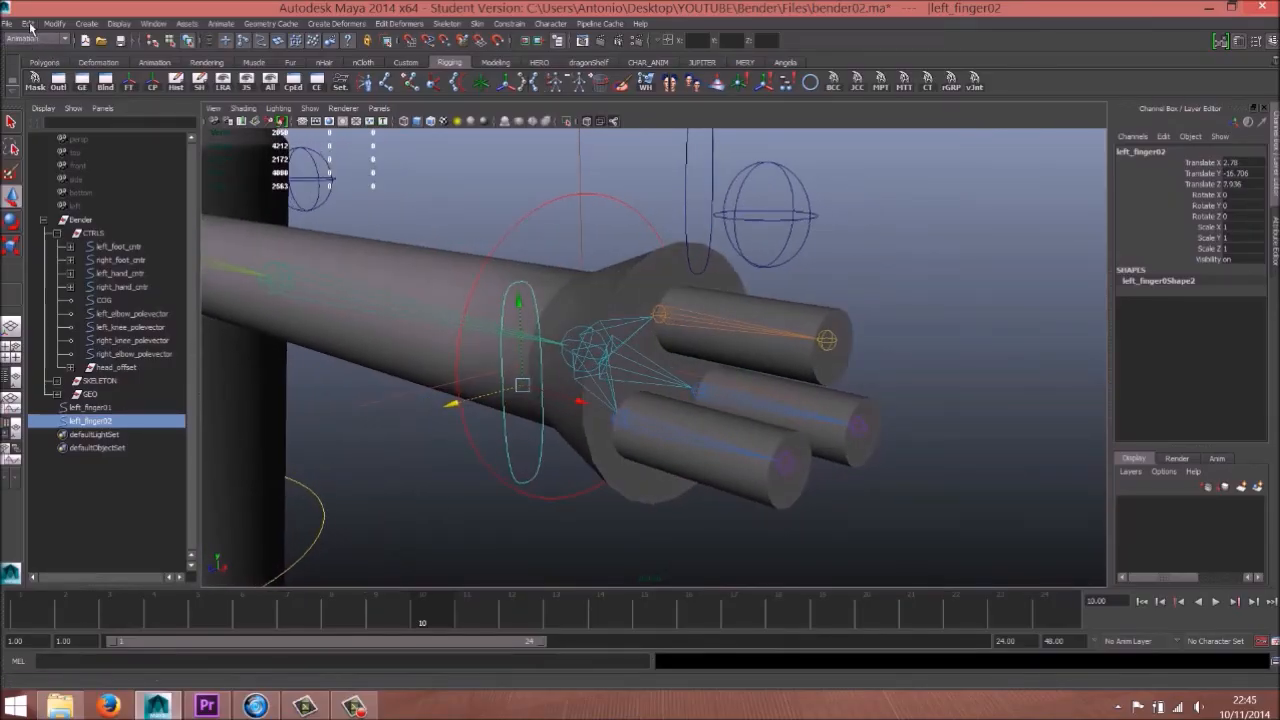
Step: Group the left_finger02 curve under the world with a centered pivot and rename the group as left_finger02_offset
left_click(30, 24)
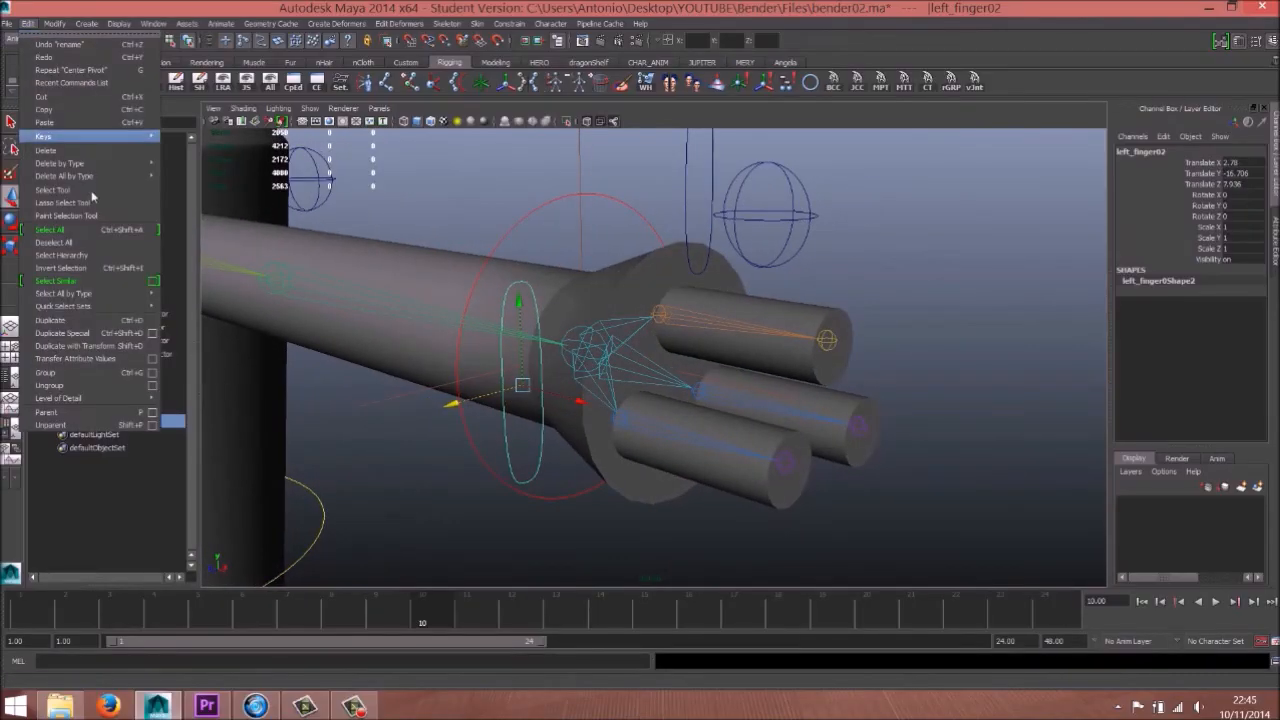
left_click(153, 373)
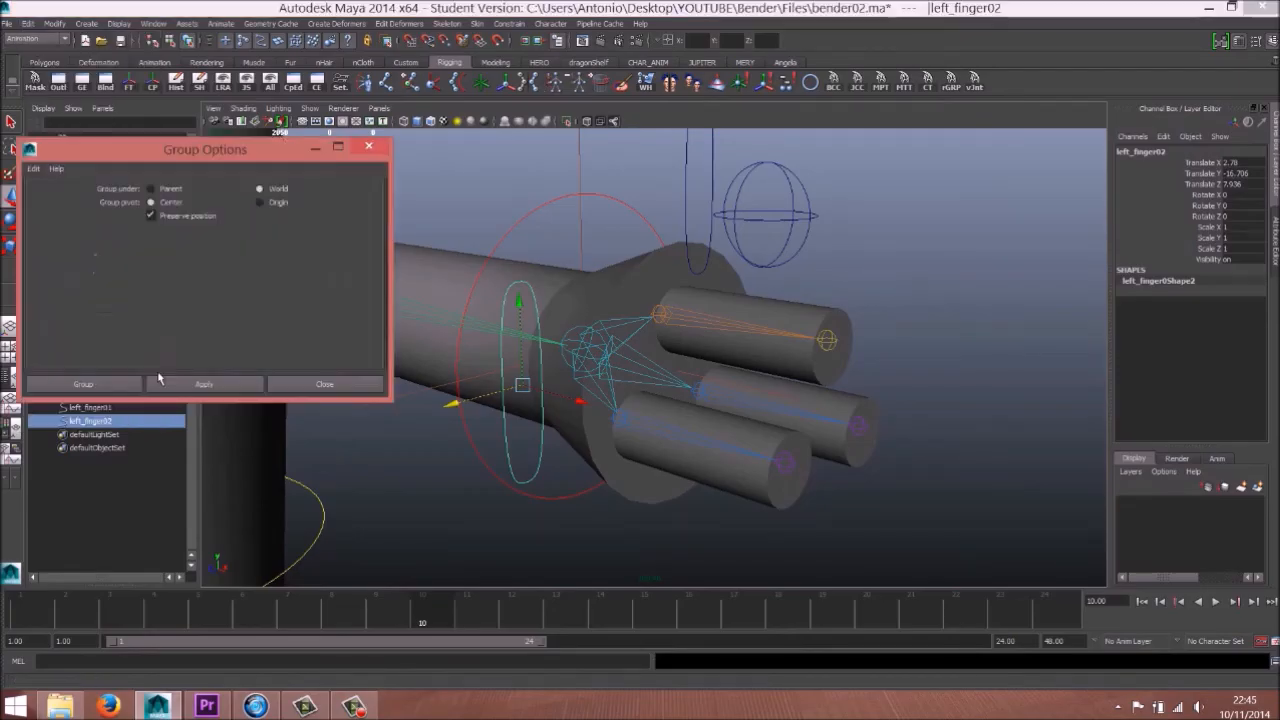
left_click(84, 384)
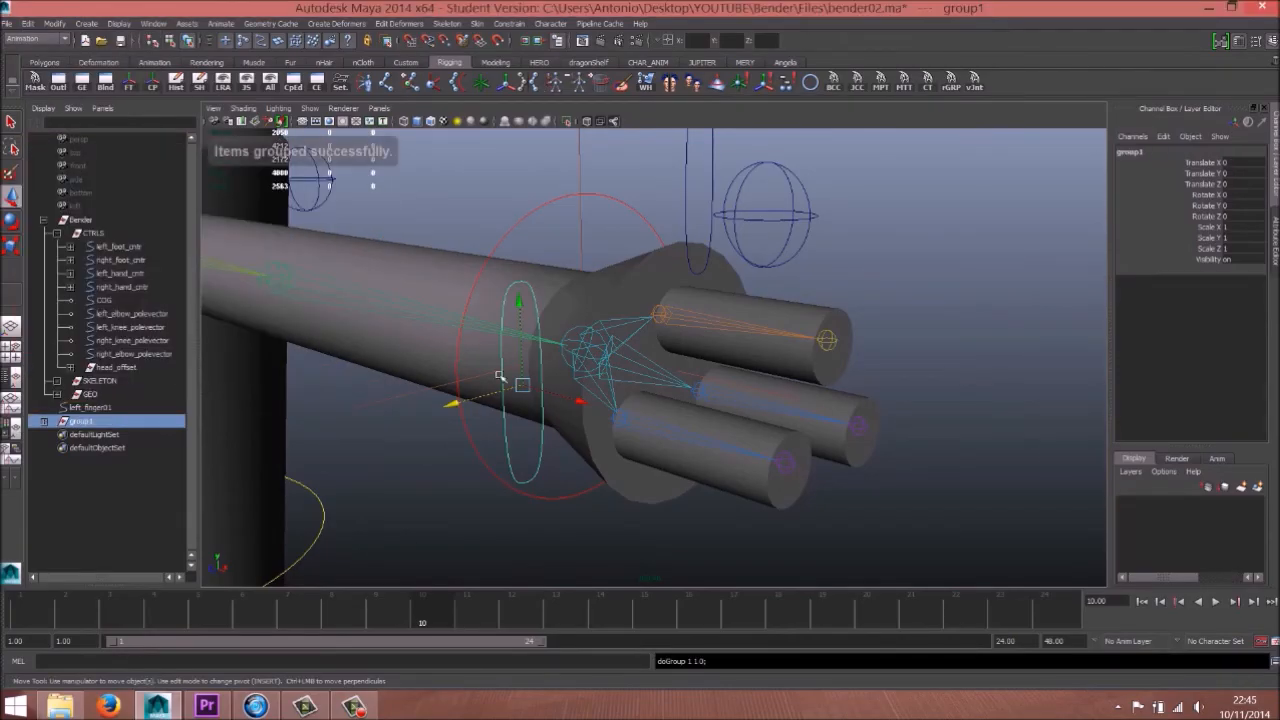
double_click(76, 424)
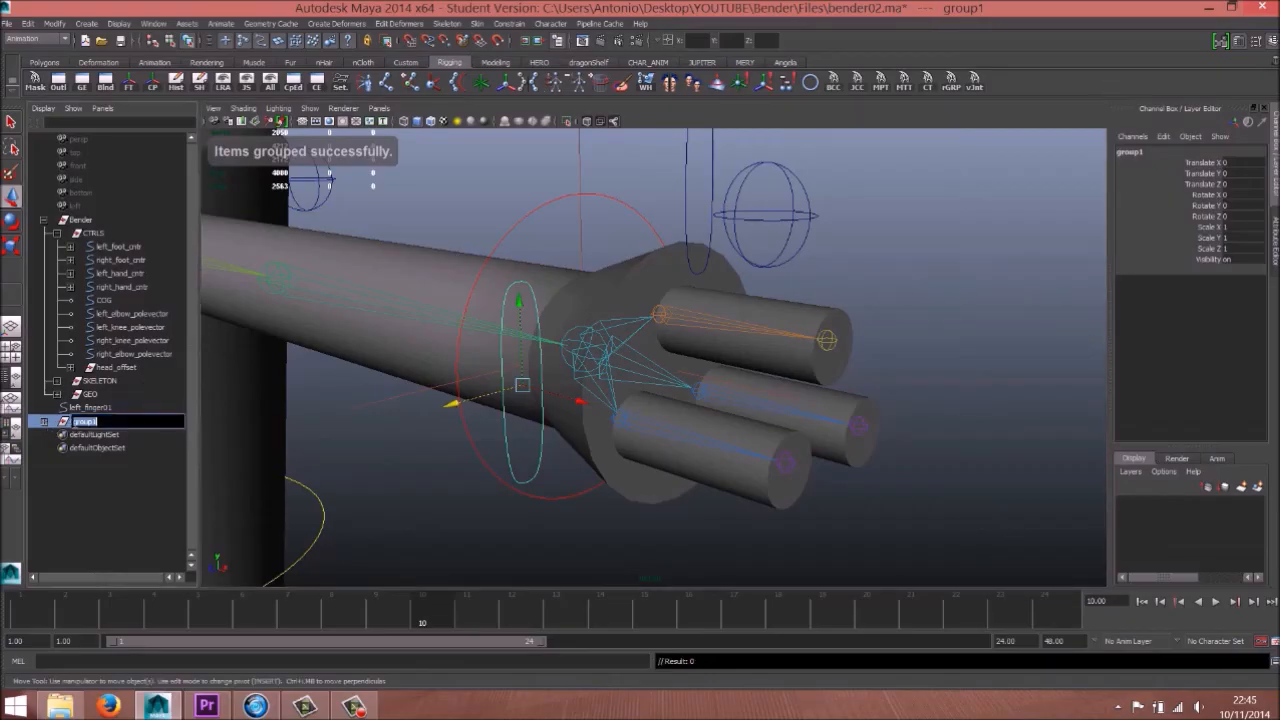
left_click(42, 422)
double_click(82, 435)
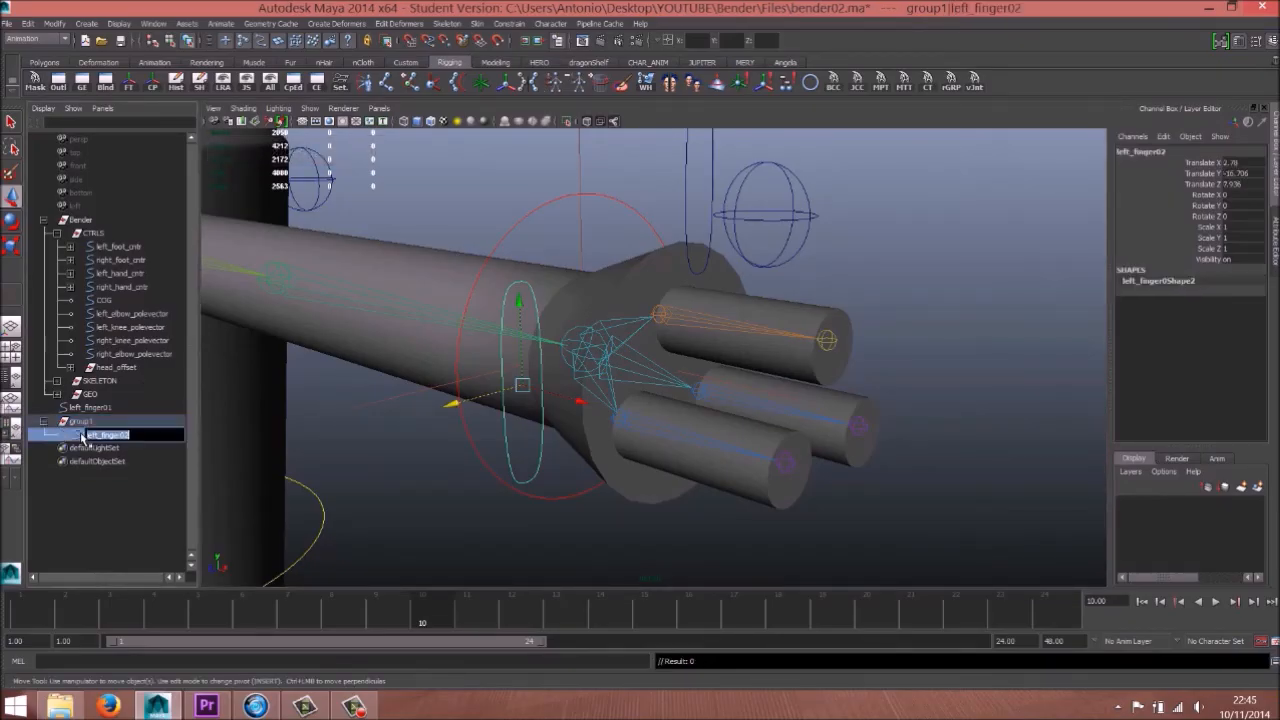
double_click(97, 422)
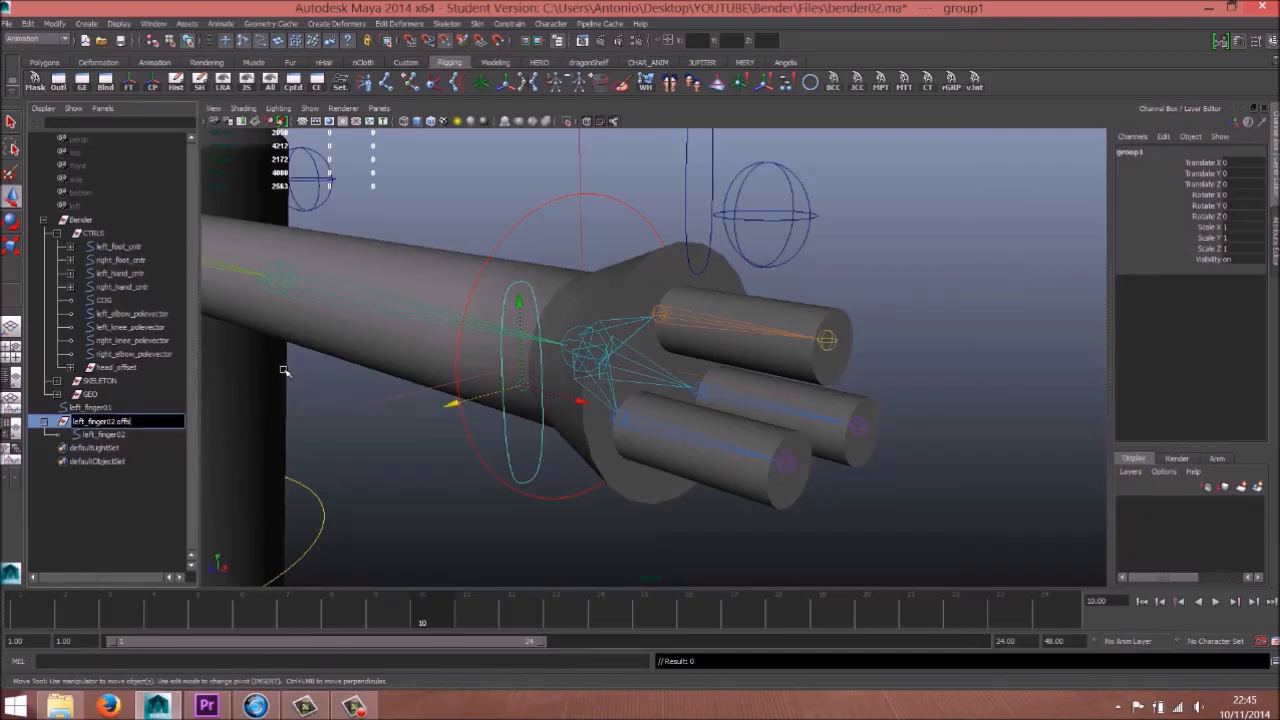
key("Return")
Step: Freeze the transformations of the left_finger02 curve inside its offset group
mouse_move(502, 443)
left_mouse_down("alt")
mouse_move(531, 423)
mouse_move(494, 443)
left_mouse_up("alt")
key("Down")
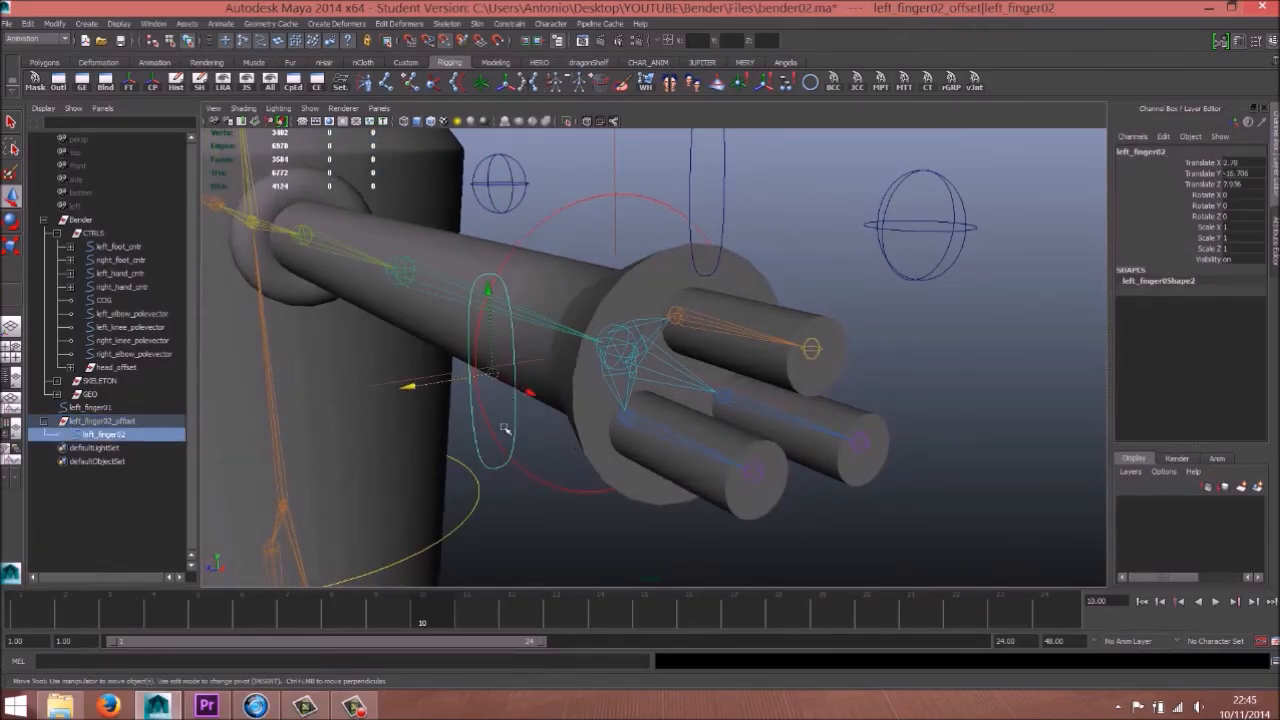
left_click(129, 86)
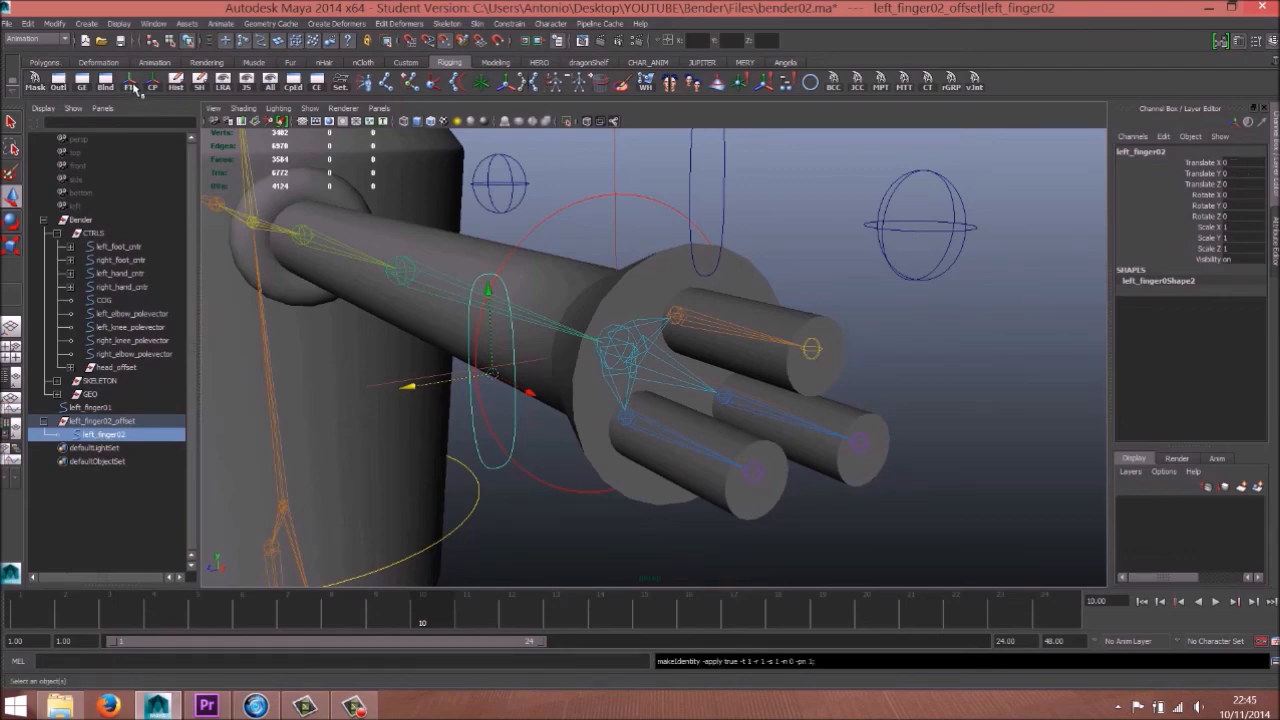
Step: In the left view, move the left_finger02_offset group in Y and Z to just below the hand's lower finger
left_click(123, 422)
right_click_drag(472, 431, 512, 429, "alt")
left_click_drag(524, 430, 508, 429, "alt")
right_click_drag(467, 426, 508, 421, "alt")
left_click_drag(508, 421, 458, 351, "alt")
key("space")
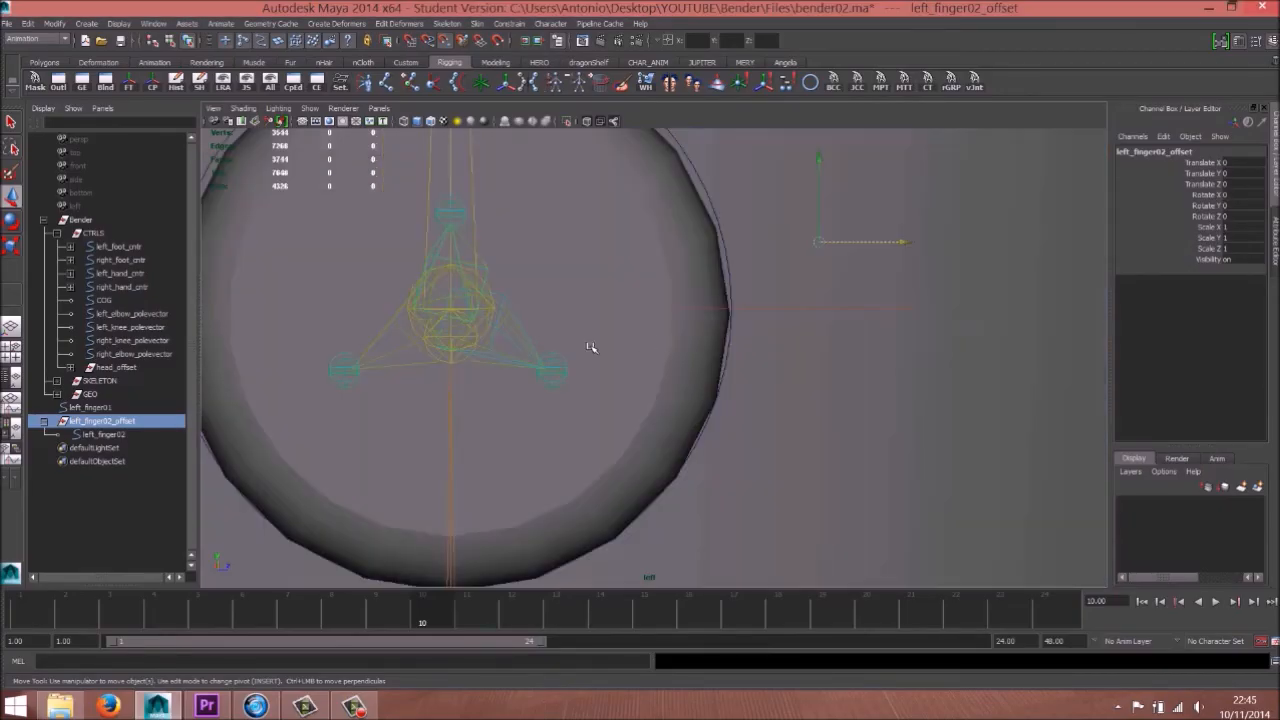
key("4")
left_click_drag(913, 278, 763, 278)
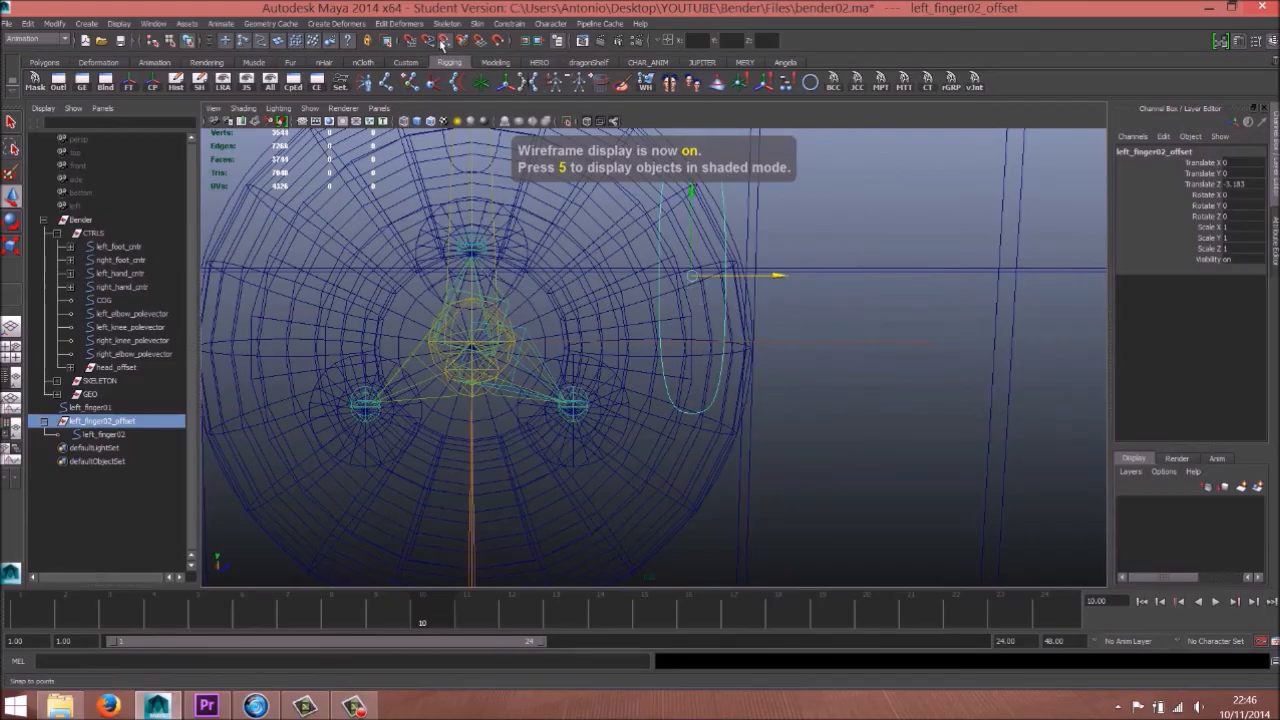
left_click_drag(777, 277, 650, 276)
left_click_drag(567, 196, 567, 313)
middle_click_drag(568, 345, 567, 306, "alt")
left_click_drag(565, 268, 566, 280)
Step: Rotate left_finger02_offset to about 133.3 degrees in X so the capsule points diagonally away from the lower finger
key("e")
left_click_drag(643, 277, 816, 600)
key("w")
key("space")
left_click_drag(763, 443, 764, 412)
left_click_drag(742, 390, 708, 357, "alt")
key("5")
key("6")
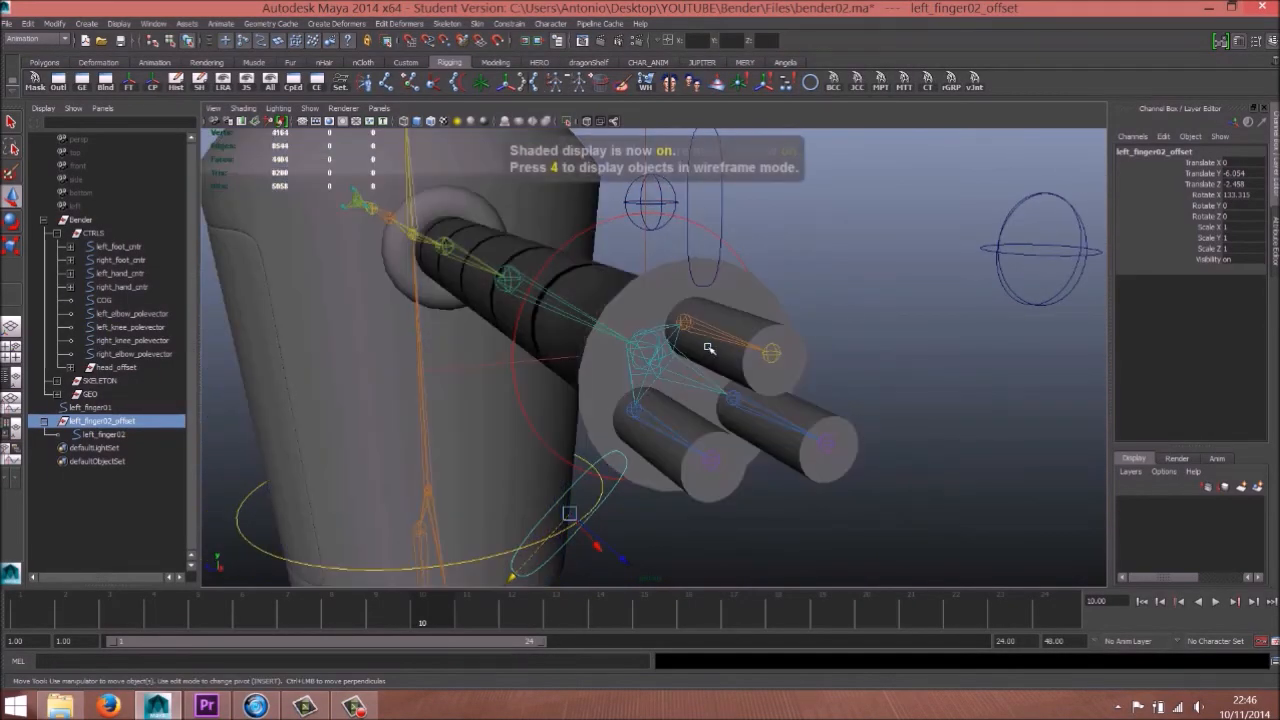
Step: Fine-tune left_finger02_offset's position below the hand, to about -2.189 in Z
mouse_move(708, 358)
left_mouse_down("alt")
mouse_move(735, 399)
mouse_move(677, 423)
mouse_move(795, 390)
mouse_move(663, 374)
mouse_move(552, 502)
left_mouse_up("alt")
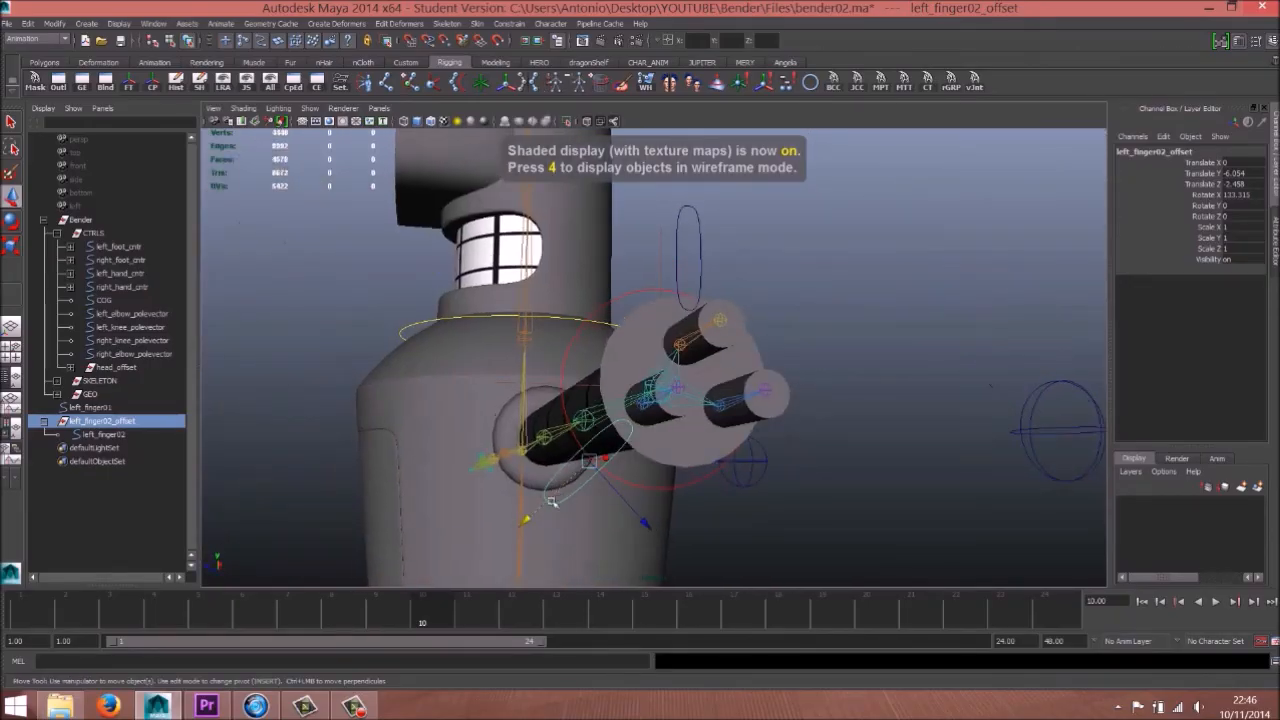
mouse_move(534, 429)
left_mouse_down("alt")
mouse_move(620, 446)
mouse_move(738, 504)
left_mouse_up("alt")
left_click(738, 505)
left_click_drag(655, 503, 696, 507, "alt")
left_click_drag(614, 495, 643, 506)
Step: Move the left_finger02 curve's pivot to the base joint of the lower finger nearest the capsule
left_click(100, 421)
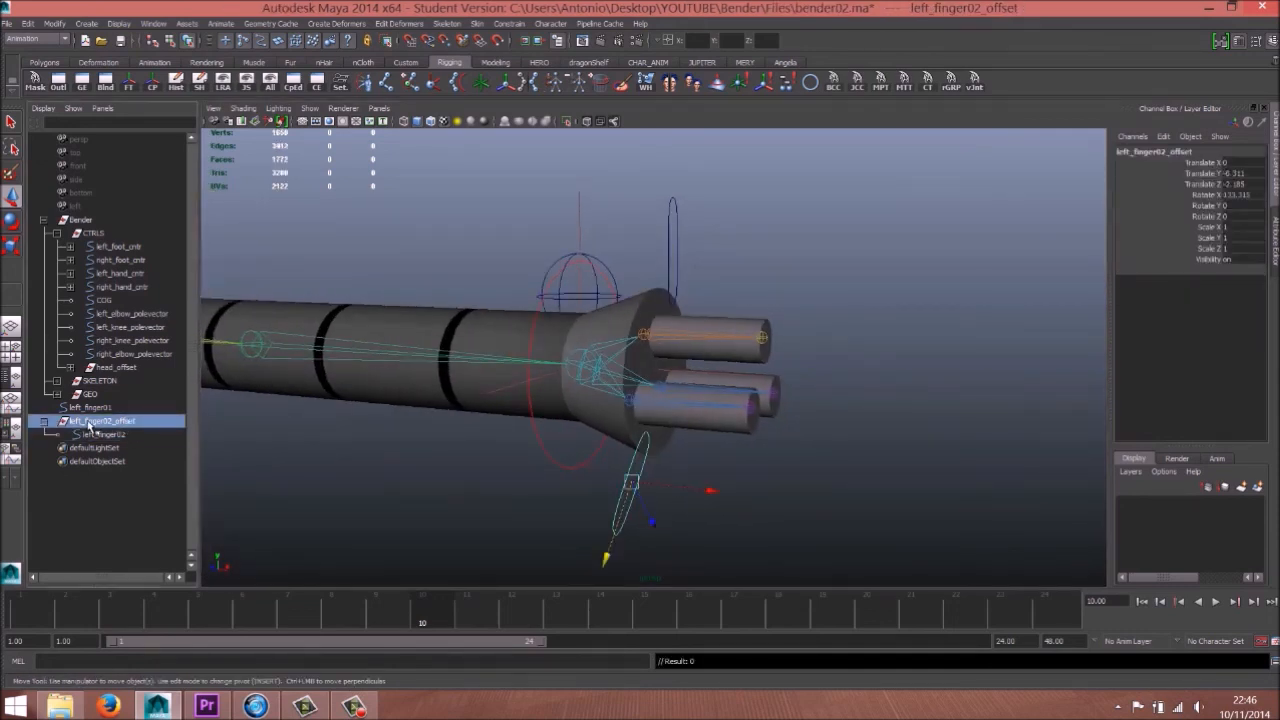
left_click(101, 436)
left_click_drag(665, 433, 708, 432, "alt")
right_click_drag(574, 463, 726, 451, "alt")
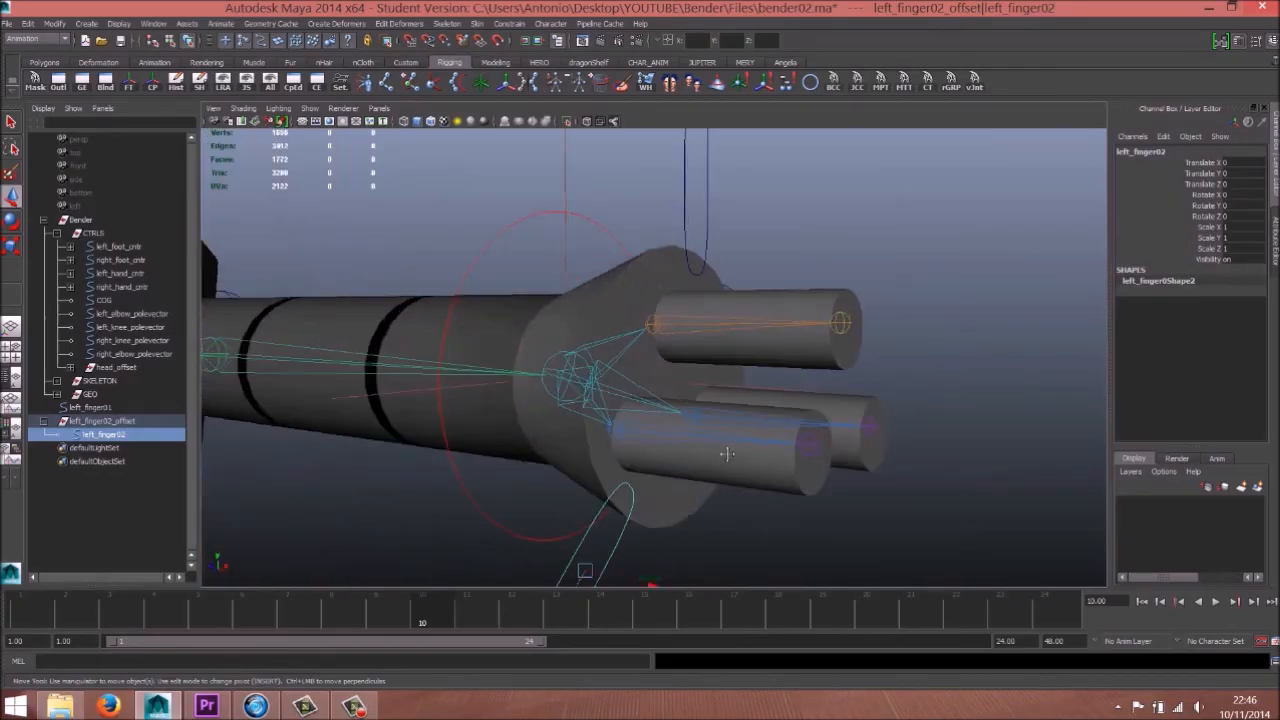
middle_click_drag(726, 451, 726, 412, "alt")
left_click_drag(640, 420, 657, 422, "alt")
right_click_drag(560, 470, 620, 470, "alt")
middle_click_drag(620, 470, 626, 429, "alt")
key("Insert")
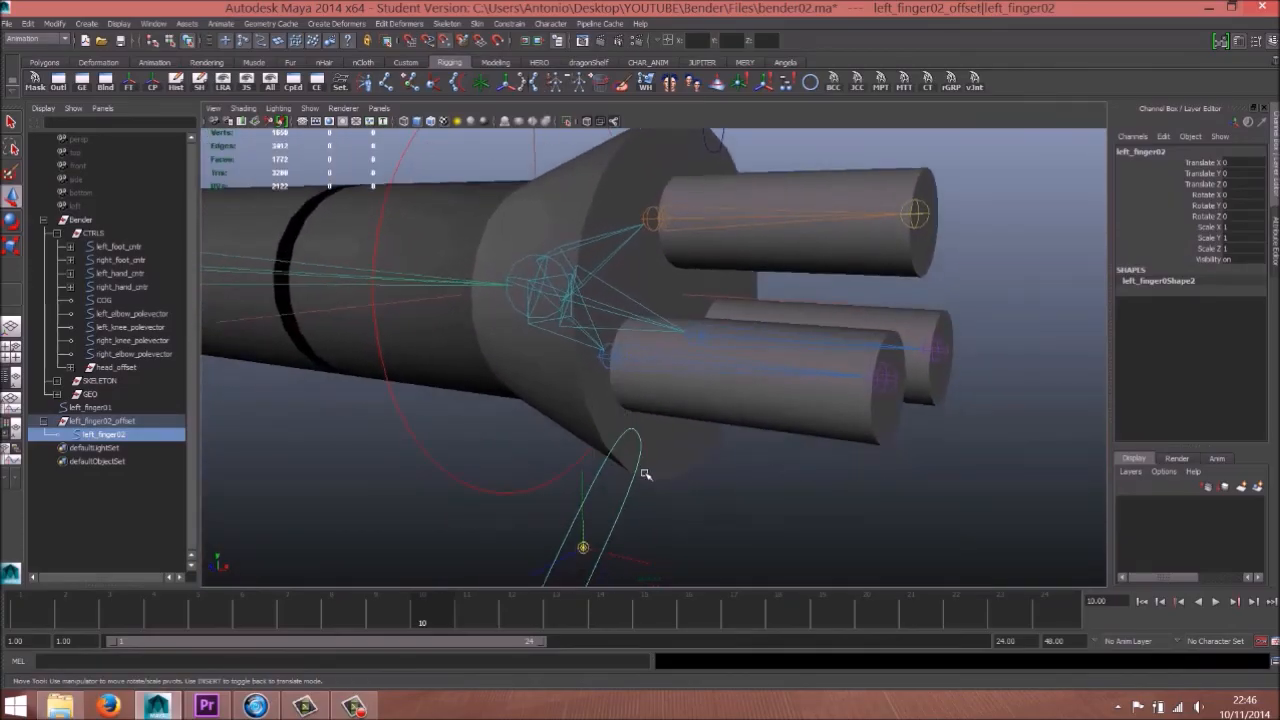
left_click_drag(585, 548, 643, 406)
key("Insert")
right_click_drag(580, 468, 672, 489, "alt")
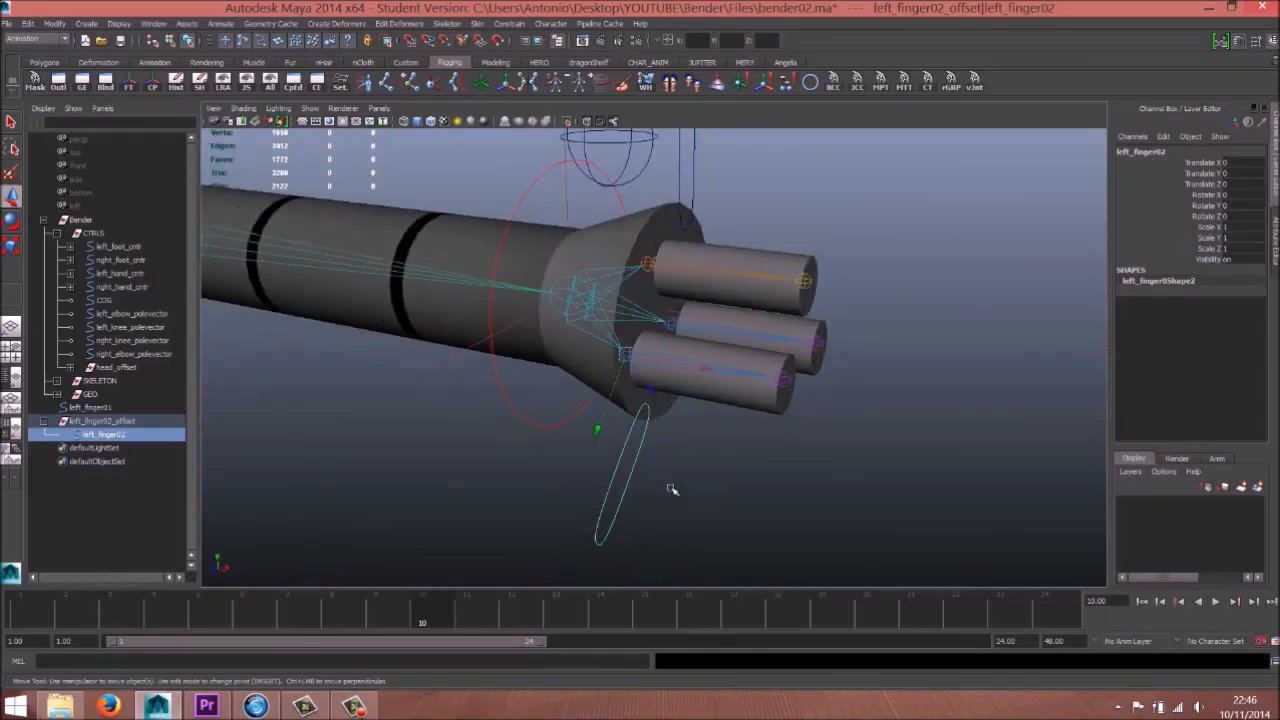
Step: Parent-constrain the lower finger's base joint to the left_finger02 curve
left_click(744, 375)
left_click(510, 23)
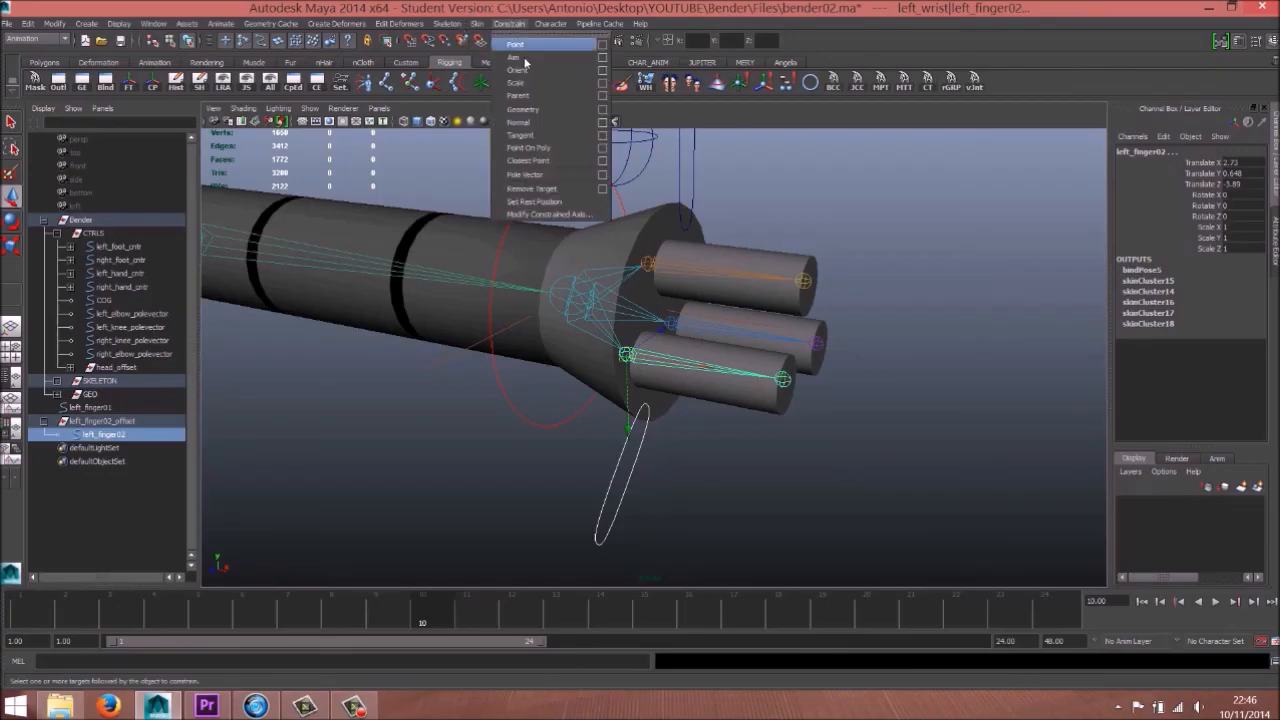
left_click(527, 99)
Step: Try rotating the left_finger02 control to test the constrained finger, and undo the rotation
left_click(613, 491)
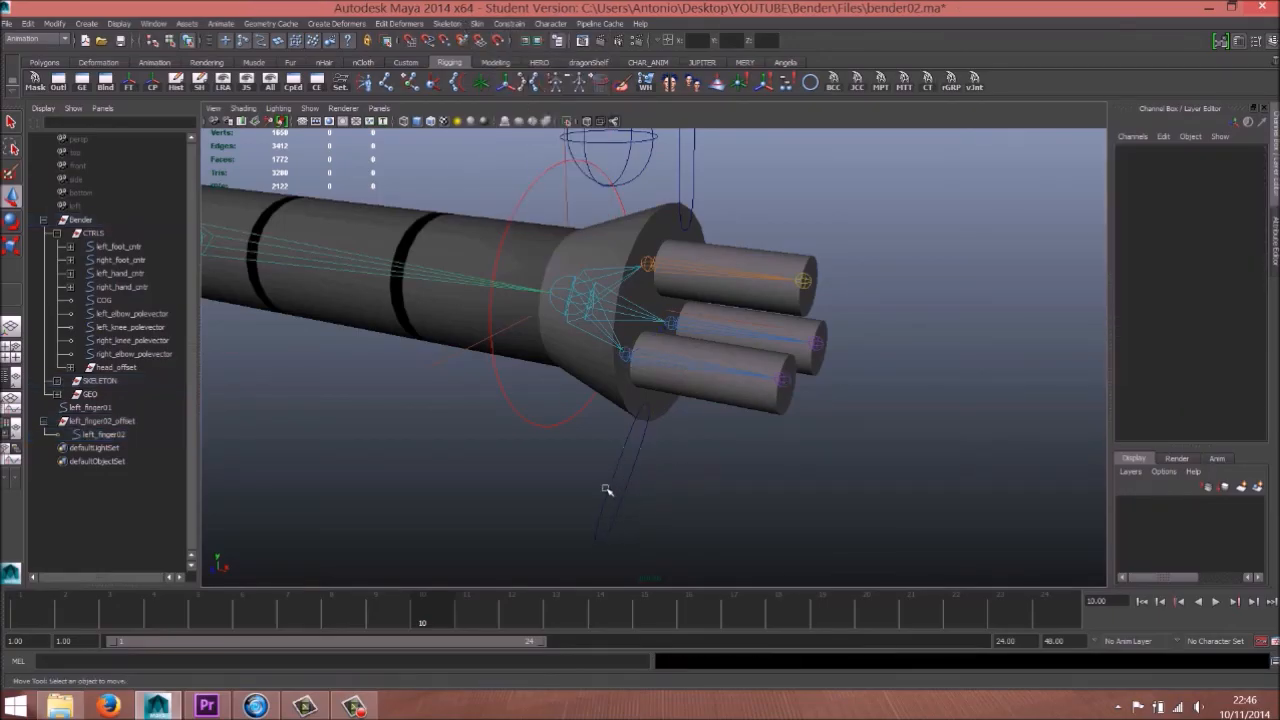
left_click_drag(628, 494, 628, 495)
key("e")
left_click_drag(666, 451, 581, 484)
key("ctrl+z")
key("w")
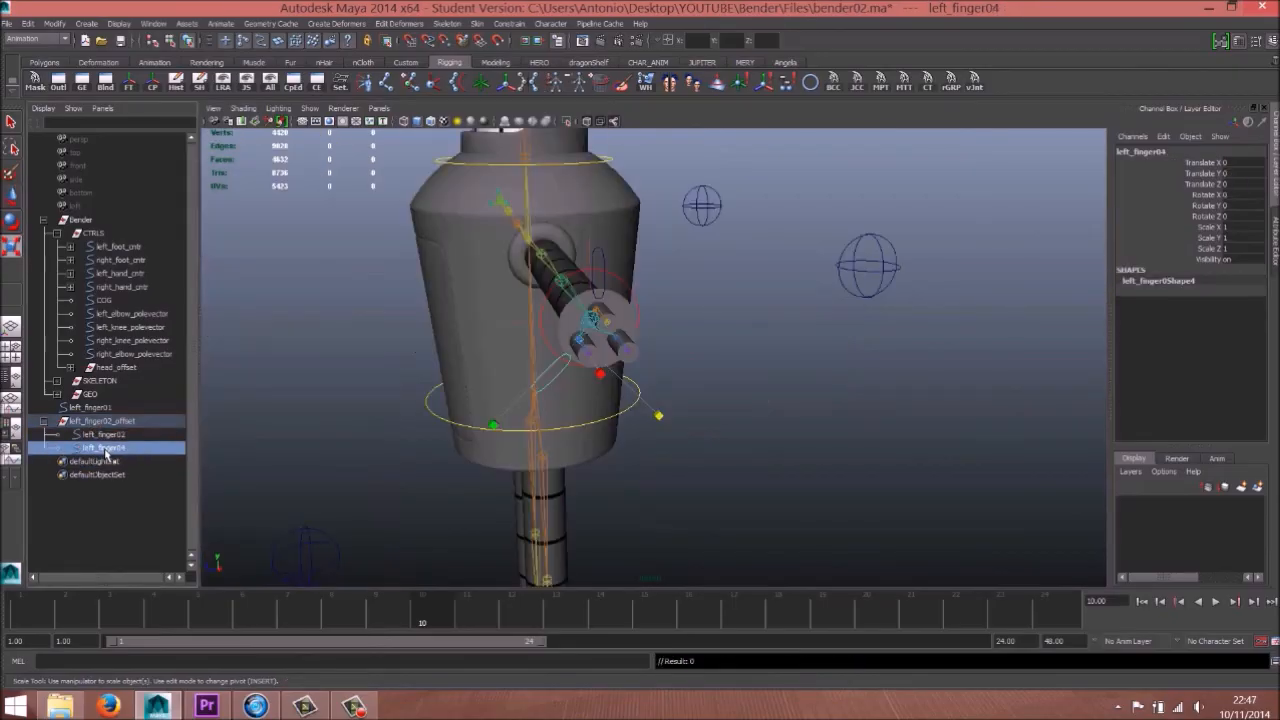
Step: Delete the stray left_finger04 curve from left_finger02_offset and duplicate the left_finger01 control above the hand
key("Delete")
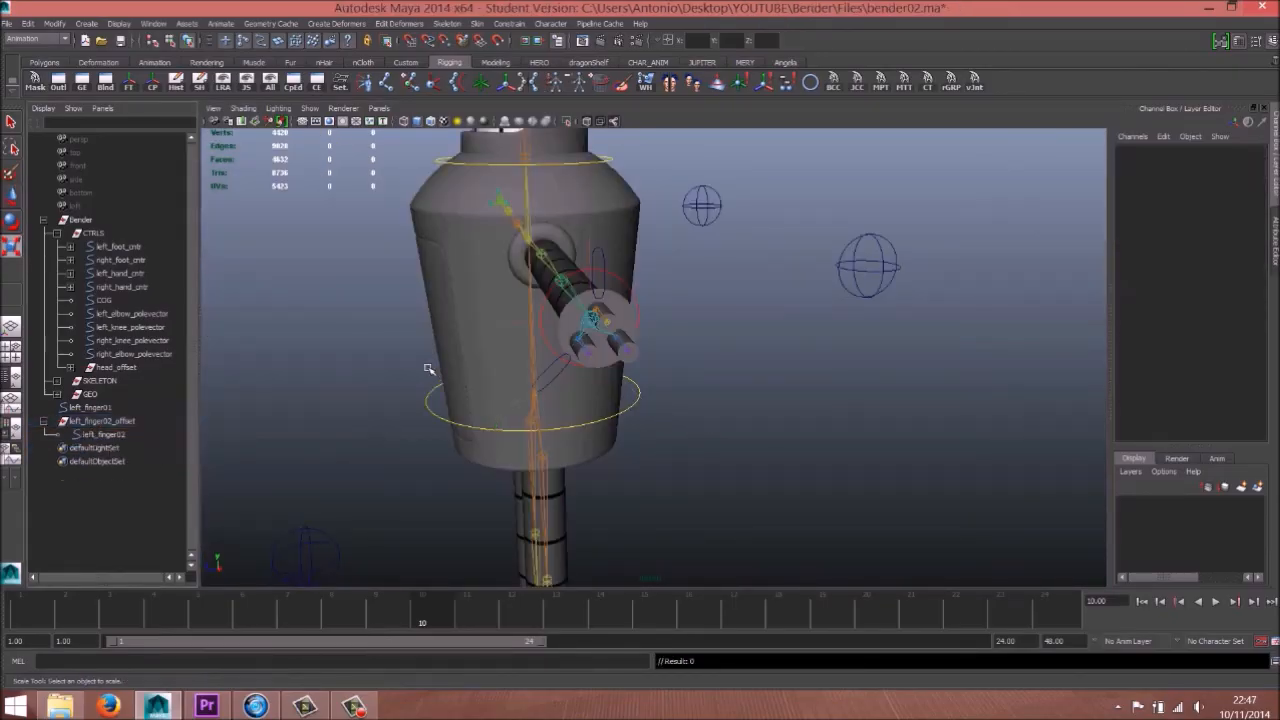
left_click_drag(429, 370, 486, 341, "alt")
right_click_drag(486, 341, 449, 411, "alt")
left_click_drag(449, 411, 637, 358, "alt")
right_click_drag(637, 358, 677, 438, "alt")
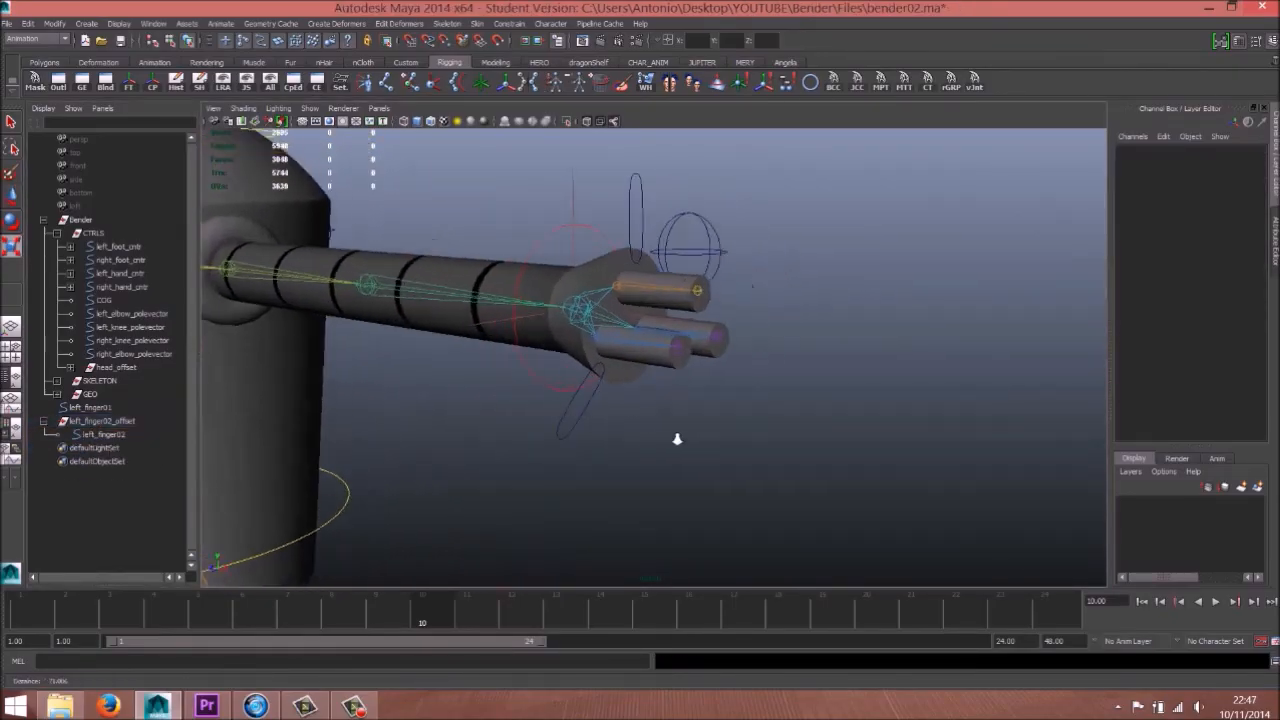
left_click_drag(677, 438, 546, 436, "alt")
middle_click_drag(667, 284, 557, 350, "alt")
left_click_drag(579, 179, 621, 220)
left_click_drag(654, 337, 615, 350, "alt")
key("ctrl+d")
Step: In the left view, move the duplicated curve toward the remaining lower finger, to about -3.471 in Z
key("w")
left_click_drag(571, 283, 649, 302, "alt")
key("space")
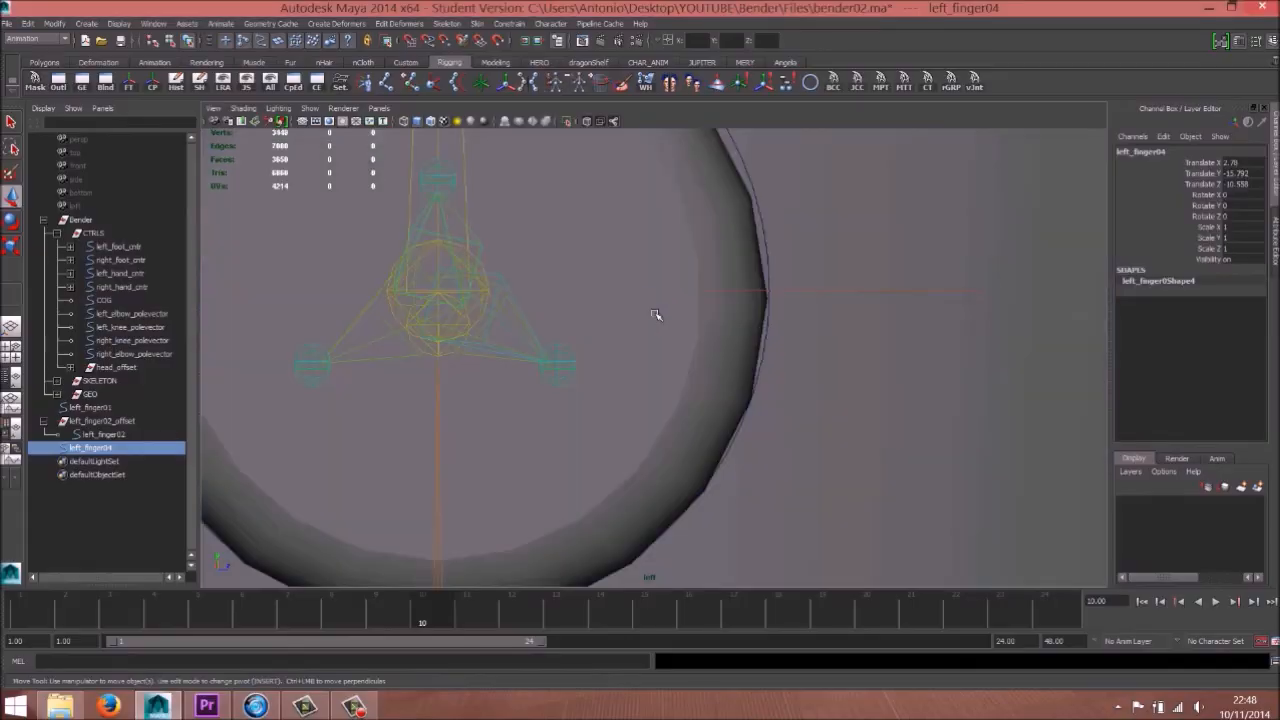
key("4")
scroll(664, 320, "down", 4)
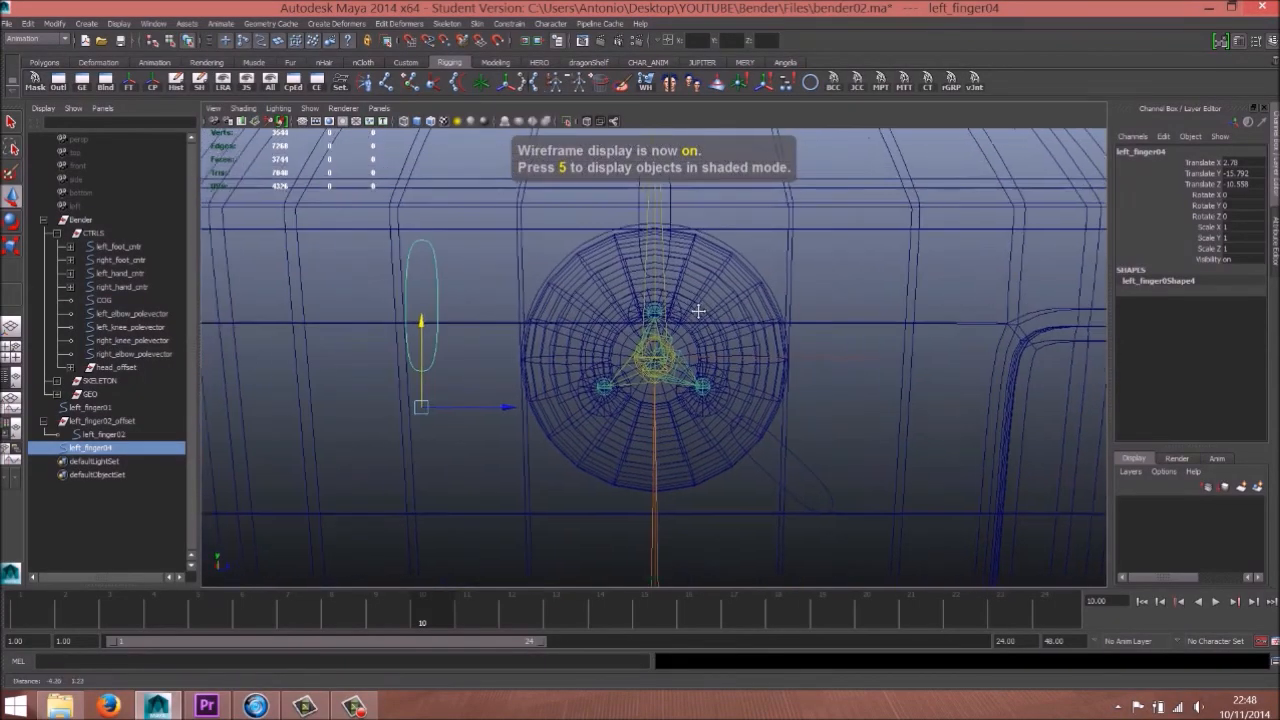
left_click_drag(514, 408, 668, 409)
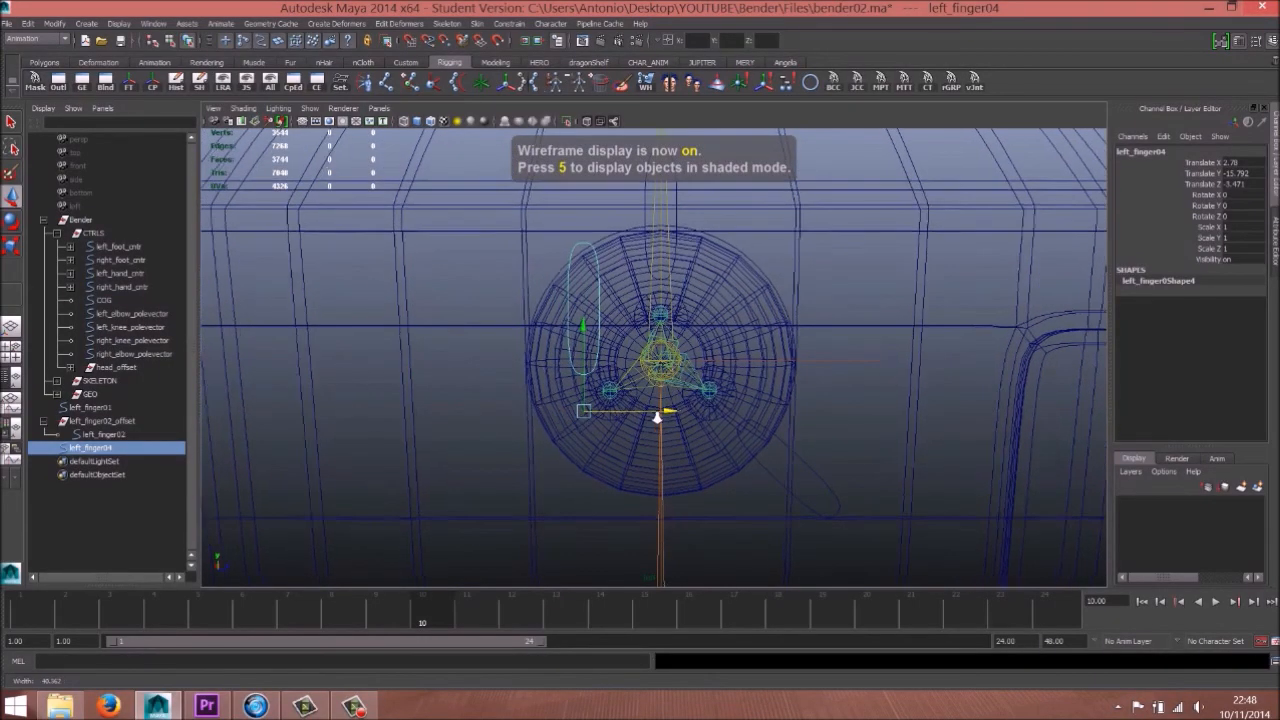
scroll(650, 378, "up", 2)
middle_click_drag(650, 379, 678, 354, "alt")
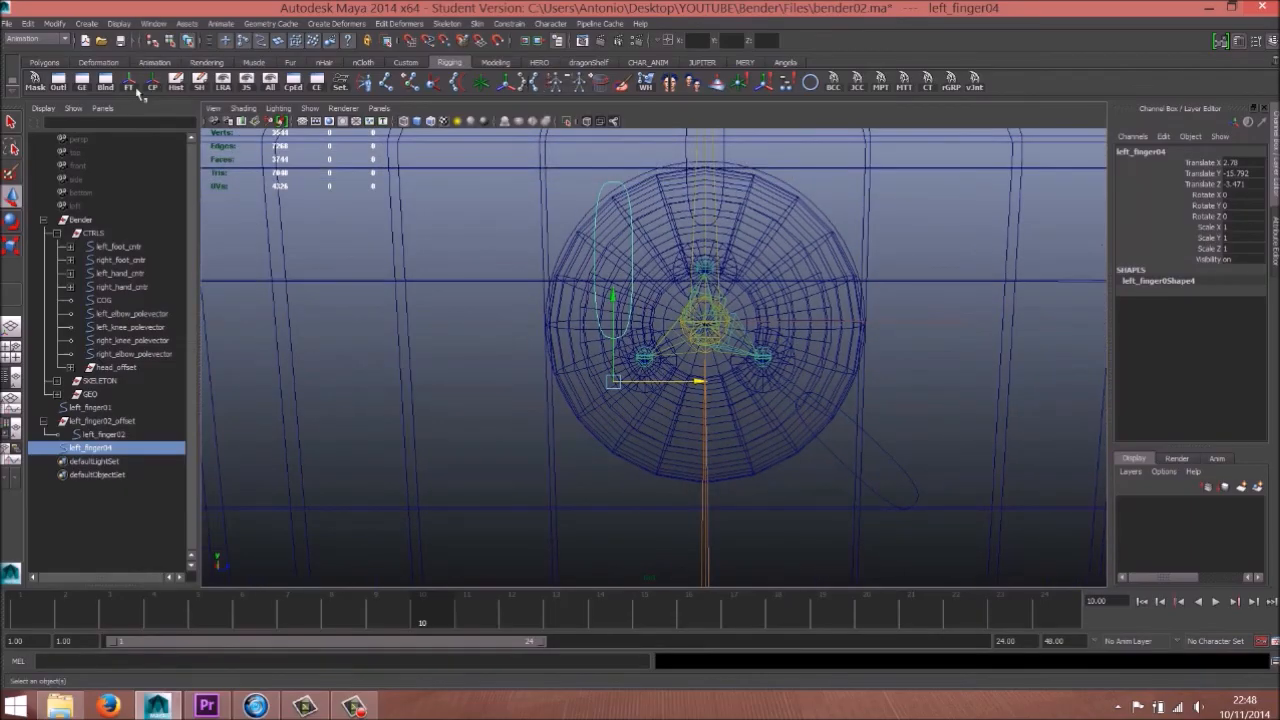
scroll(471, 356, "up", 1)
Step: Rename the duplicated curve as left_finger03 and group it on its own
double_click(92, 449)
type("3")
key("Return")
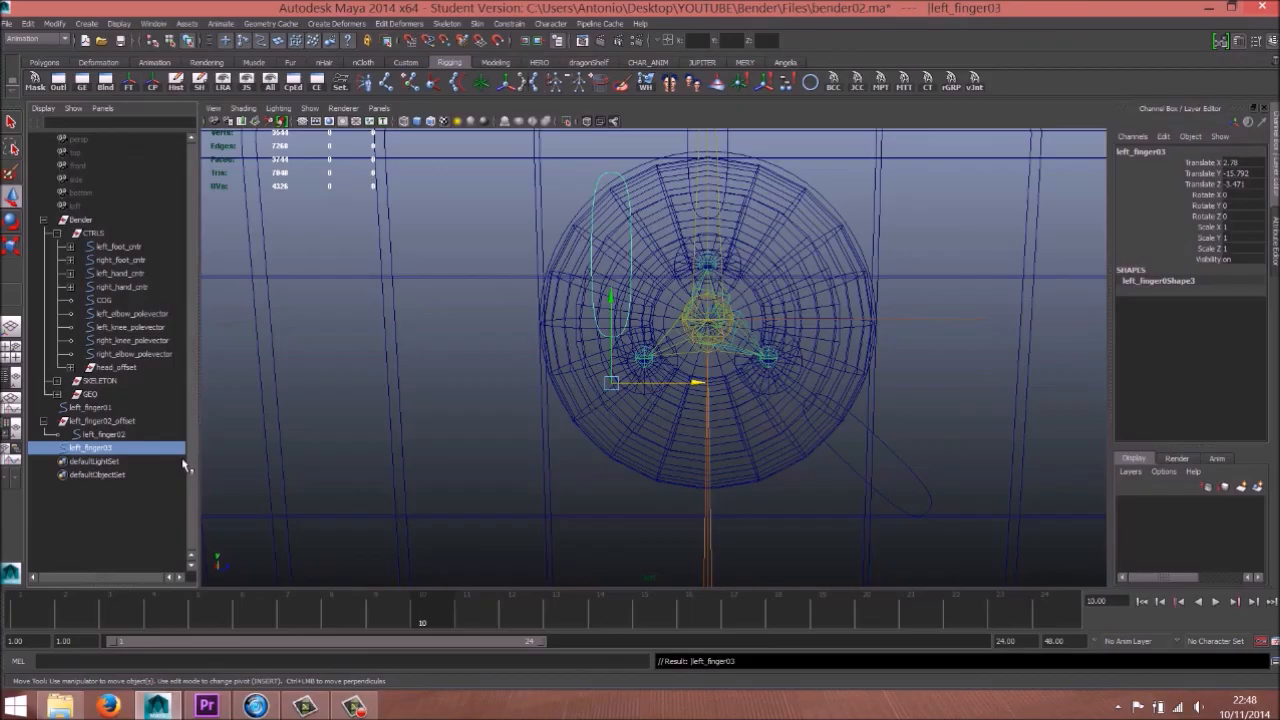
key("ctrl+g")
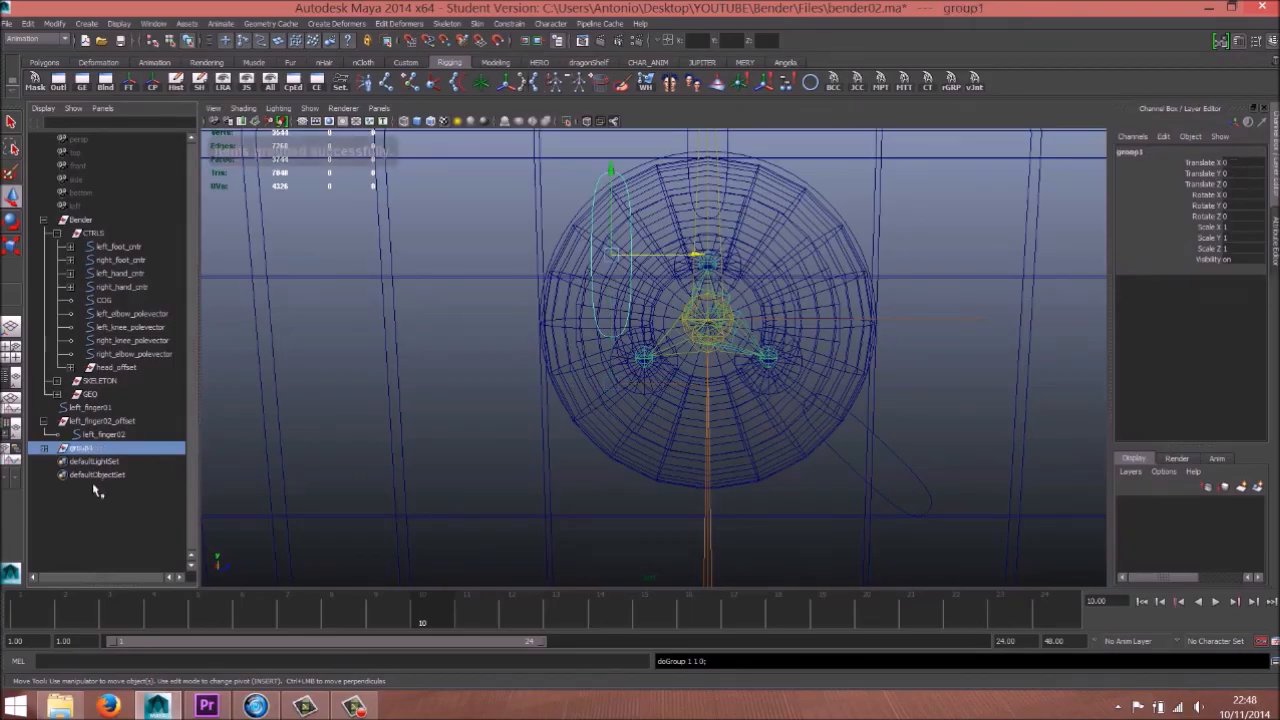
Step: Rotate left_finger03's group to about -129.5 degrees in X and move it to about -6.953 in Y and -2.303 in Z
scroll(565, 376, "up", 1)
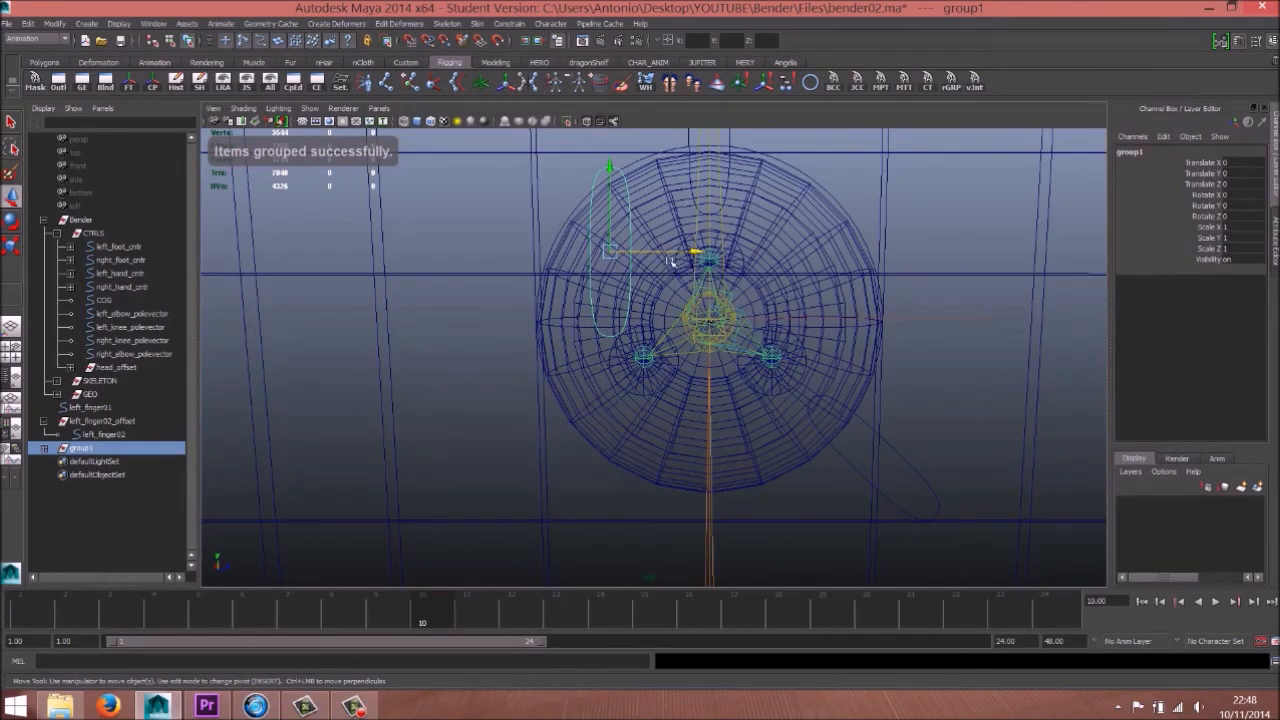
key("e")
left_click_drag(672, 262, 565, 190)
key("w")
left_click_drag(608, 252, 555, 435)
key("e")
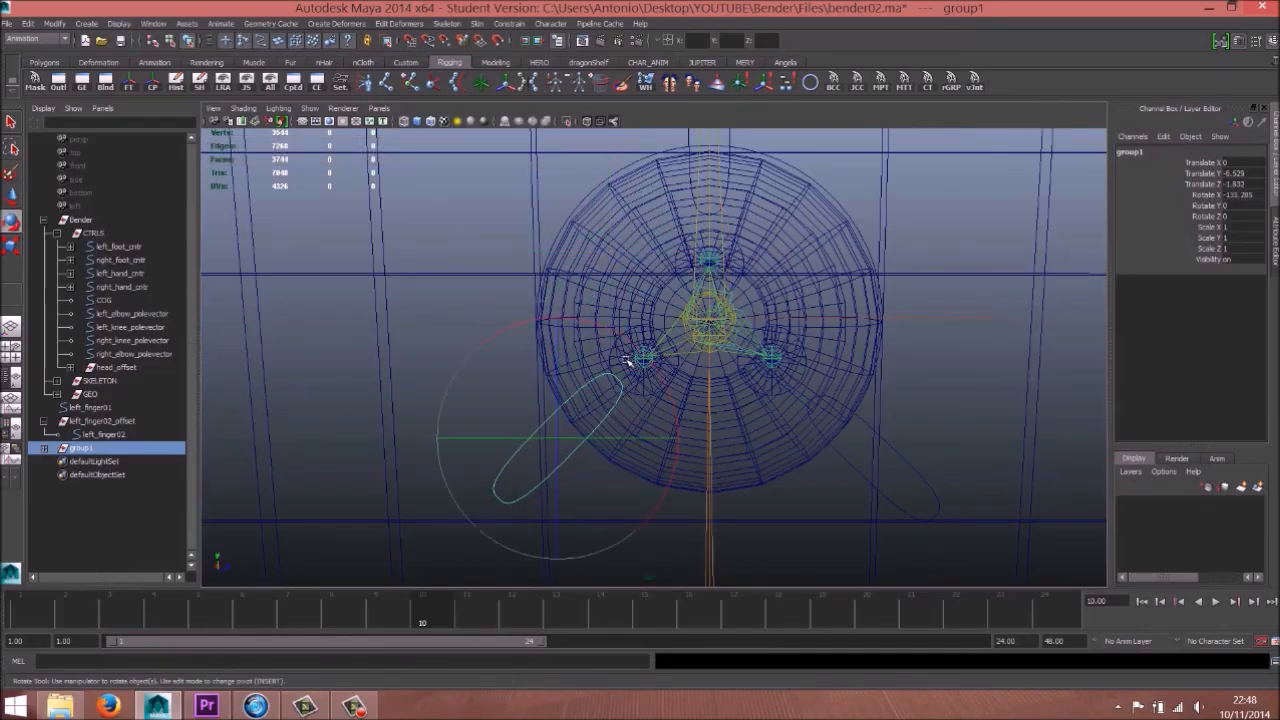
left_click_drag(640, 355, 646, 354)
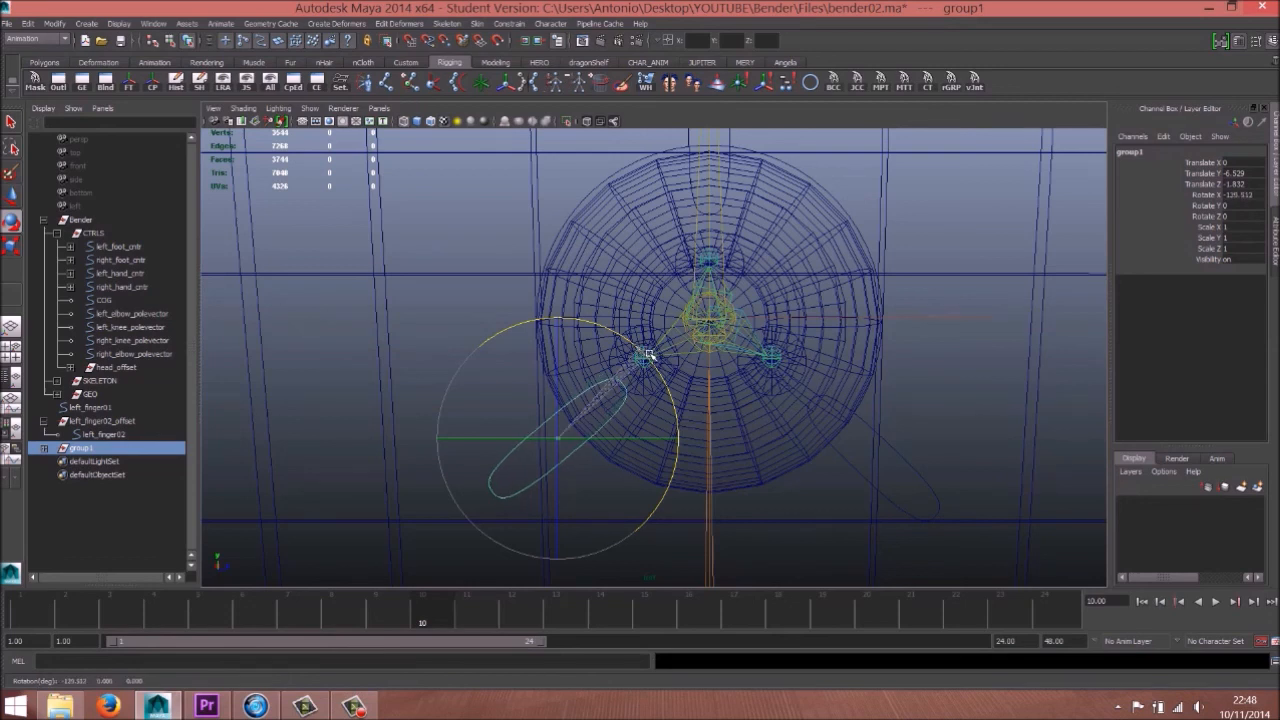
key("w")
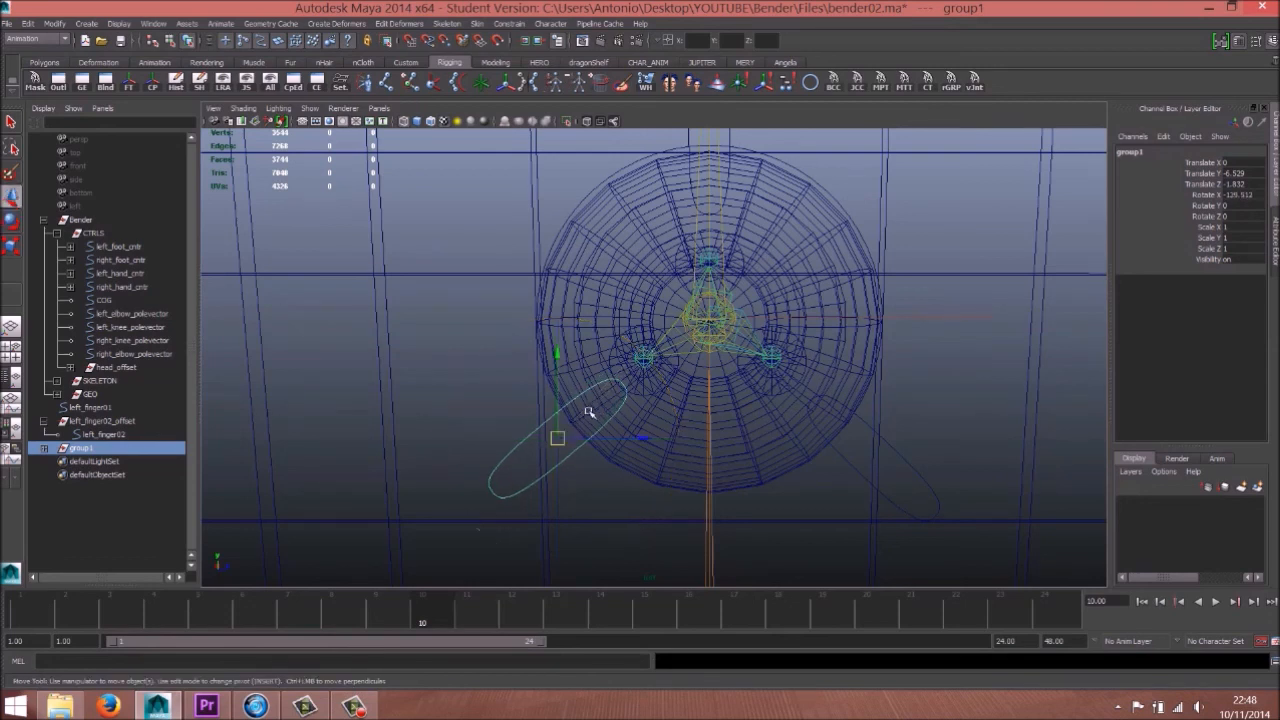
left_click_drag(560, 437, 546, 439)
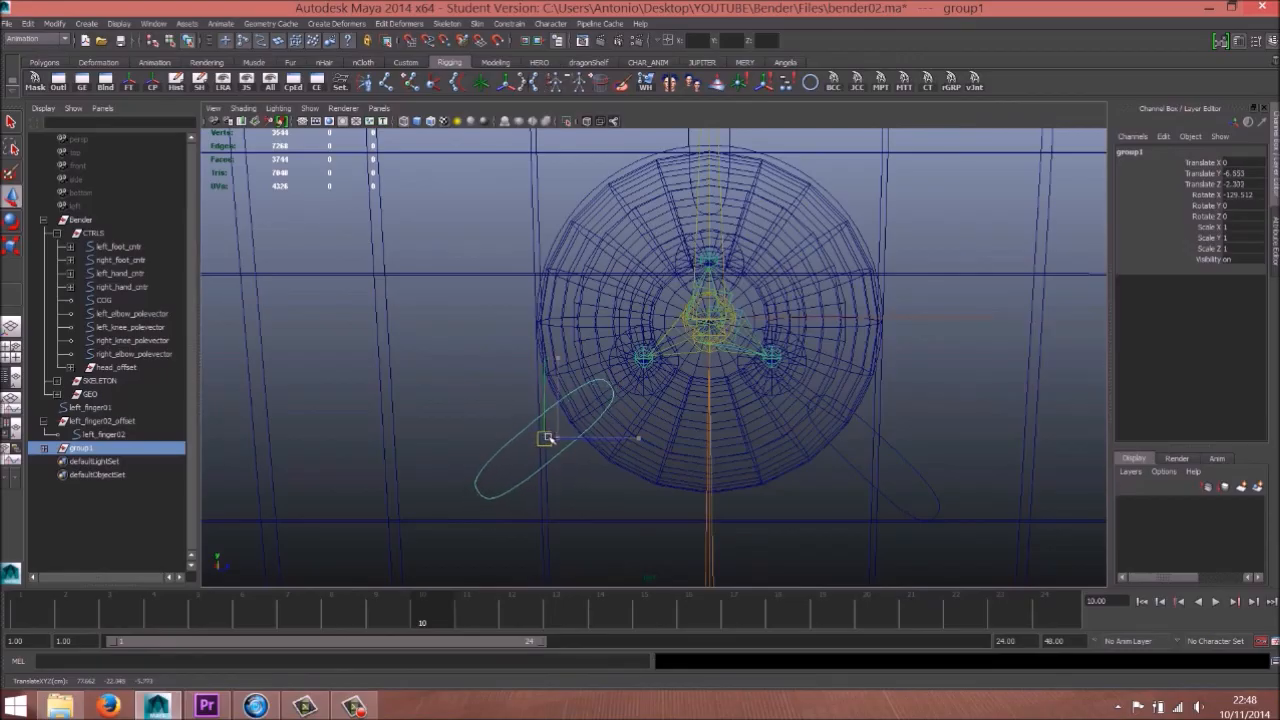
Step: Move left_finger03's pivot onto the base joint of its lower finger in the left view and freeze the curve's transformations
left_click(44, 448)
left_click(100, 461)
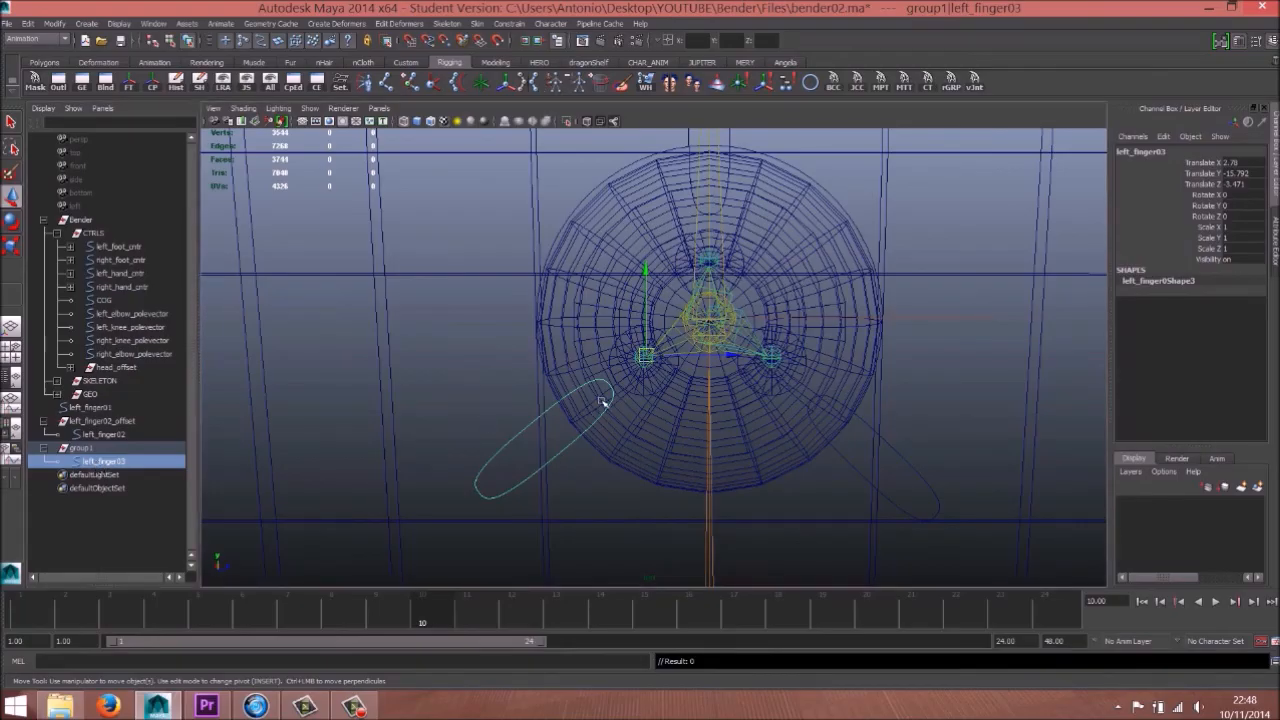
scroll(600, 400, "up", 5)
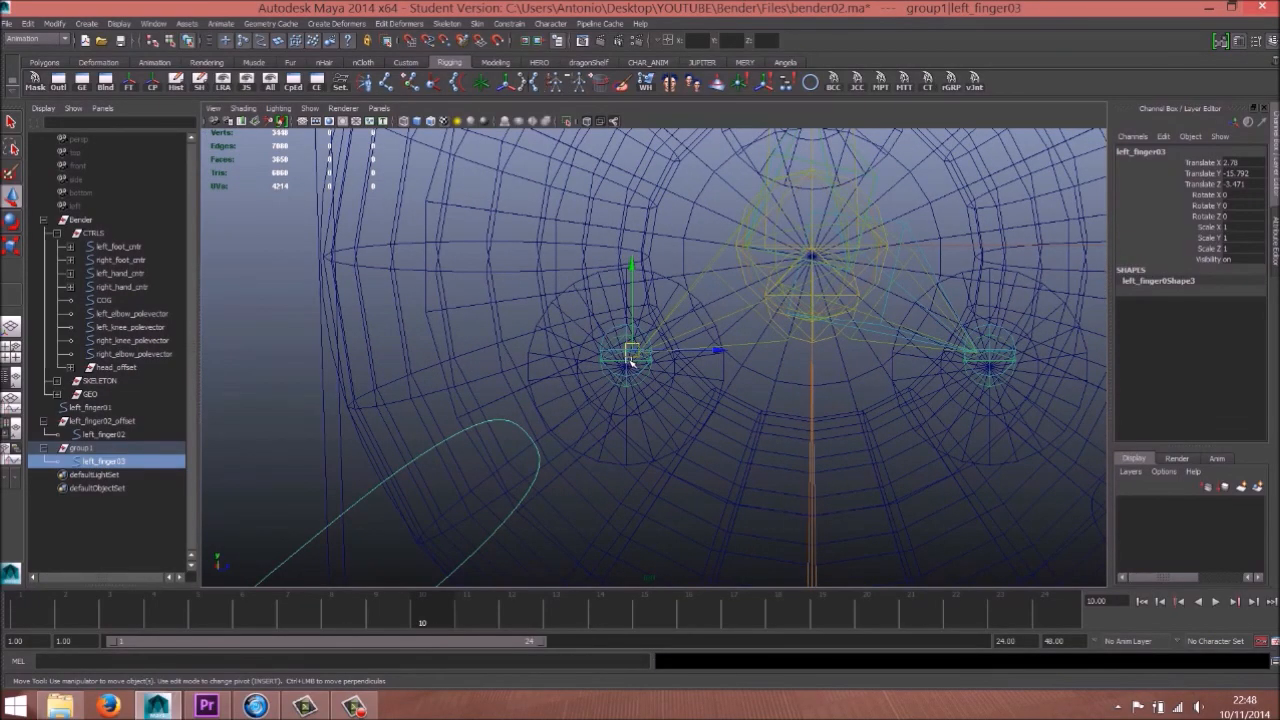
key("Insert")
left_click_drag(631, 351, 629, 361)
key("Insert")
scroll(717, 363, "up", 5)
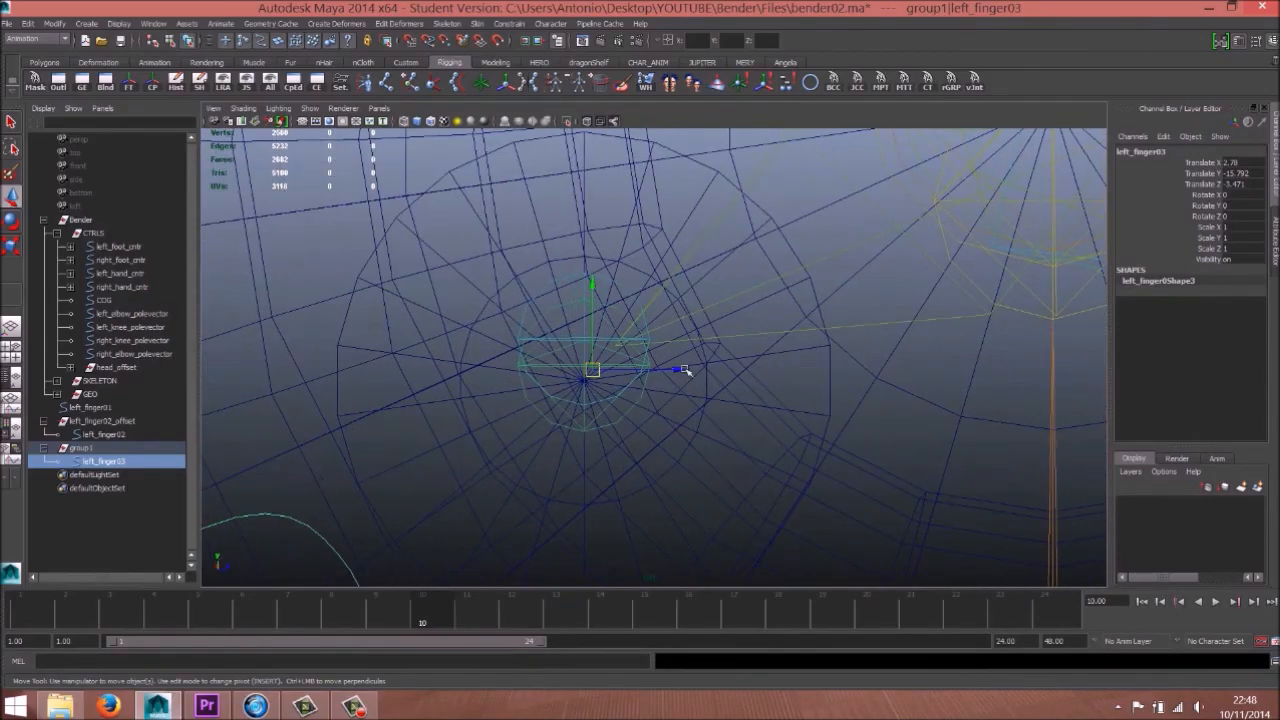
scroll(557, 314, "down", 5)
left_click(128, 82)
Step: Fine-tune left_finger03's pivot in the shaded perspective view so that it sits at the base of the finger joint
key("space")
left_click_drag(497, 249, 497, 215)
left_click_drag(606, 272, 697, 327, "alt")
scroll(675, 368, "up", 3)
key("4")
key("6")
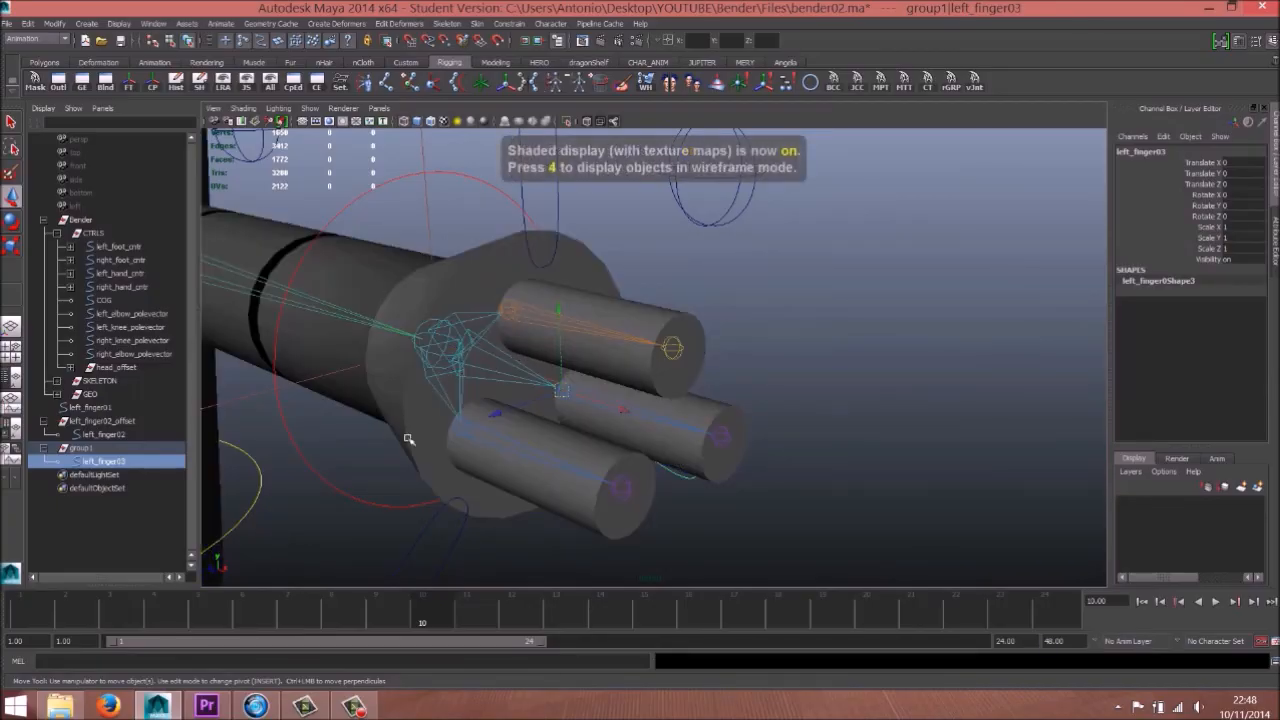
scroll(571, 386, "up", 6)
key("Insert")
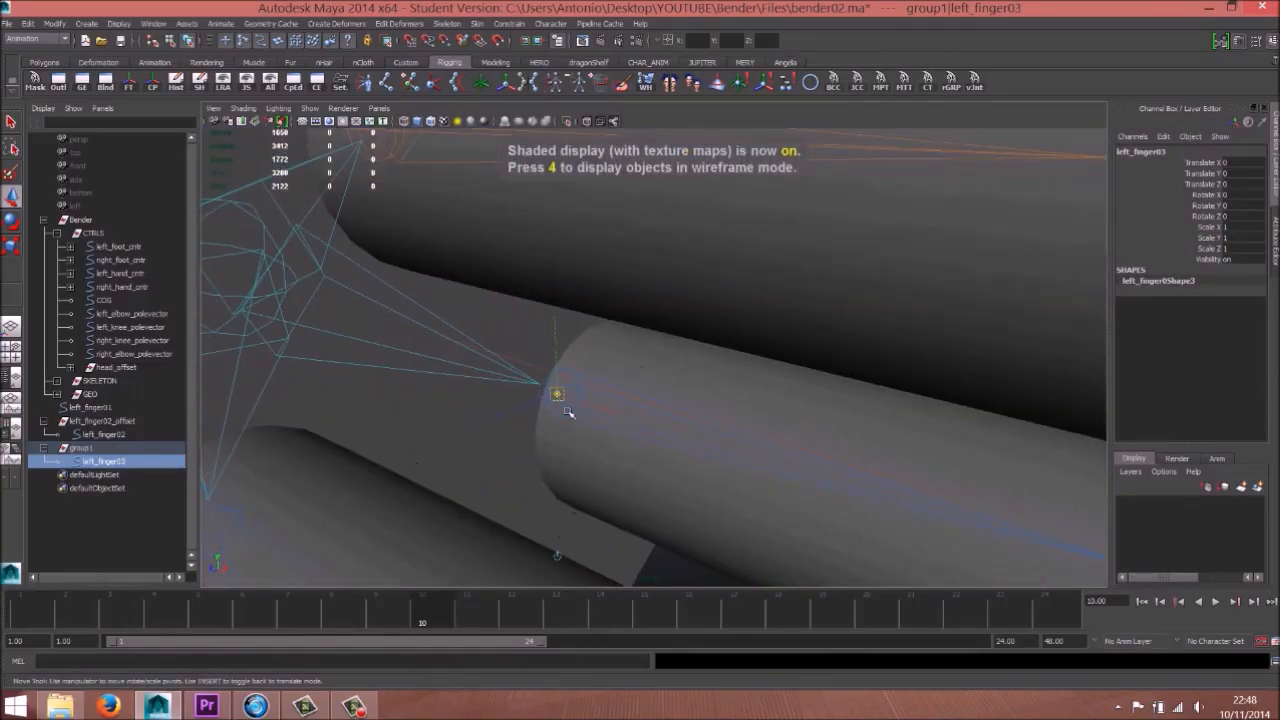
scroll(569, 391, "down", 6)
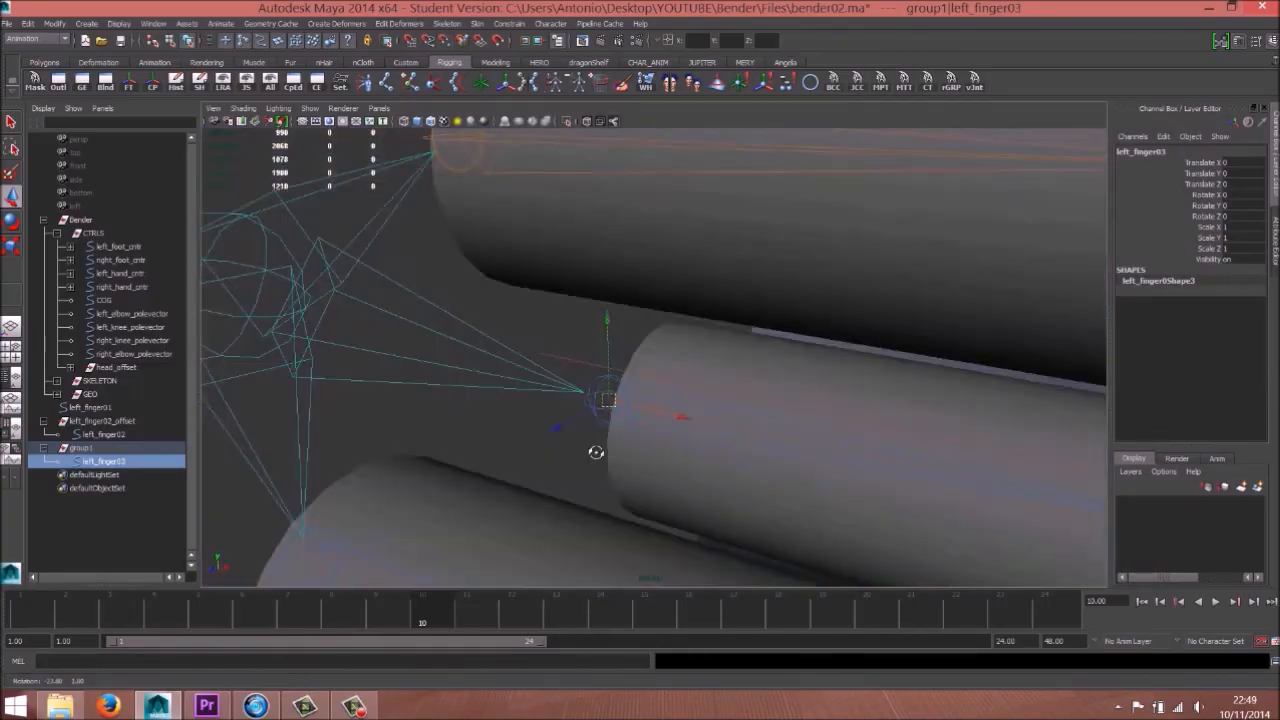
left_click_drag(540, 411, 640, 420, "alt")
left_click(713, 418)
left_click(716, 409)
right_click_drag(511, 413, 811, 457, "alt")
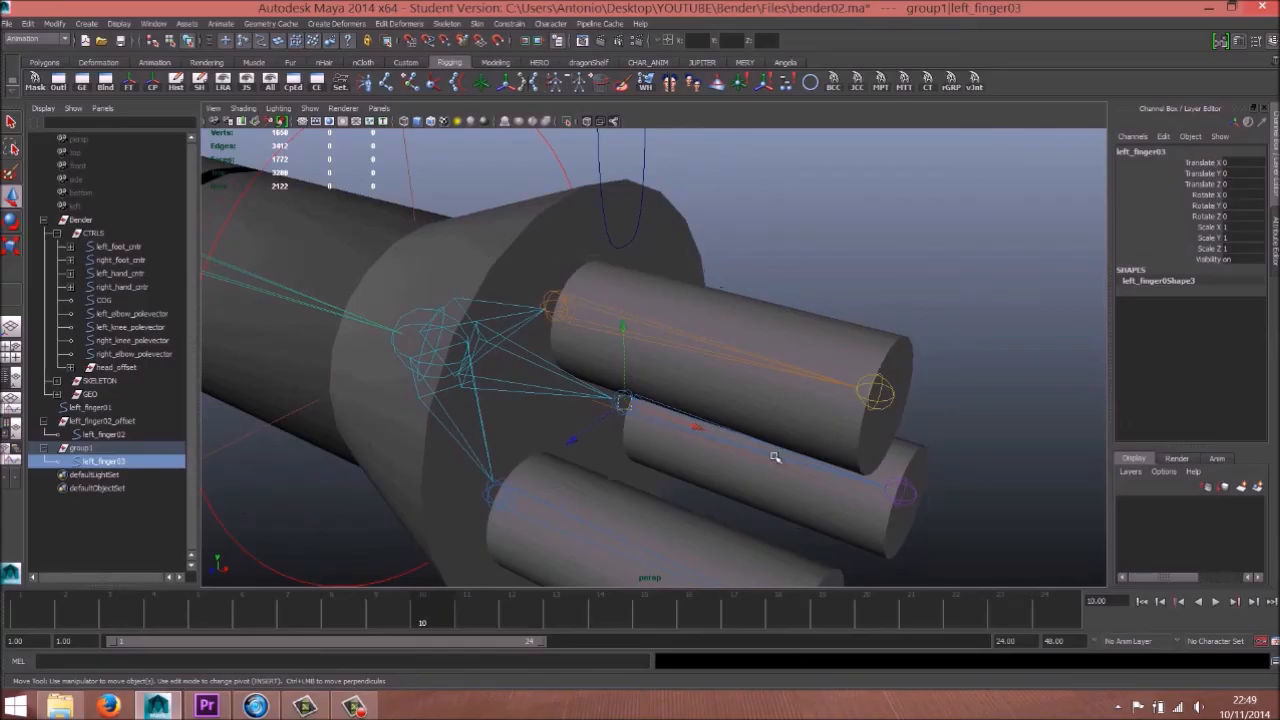
Step: Parent-constrain the matching finger joint to the left_finger03 control with Maintain offset on and all translate and rotate axes
left_click(775, 457)
right_click_drag(914, 400, 533, 100, "alt")
left_click(784, 84)
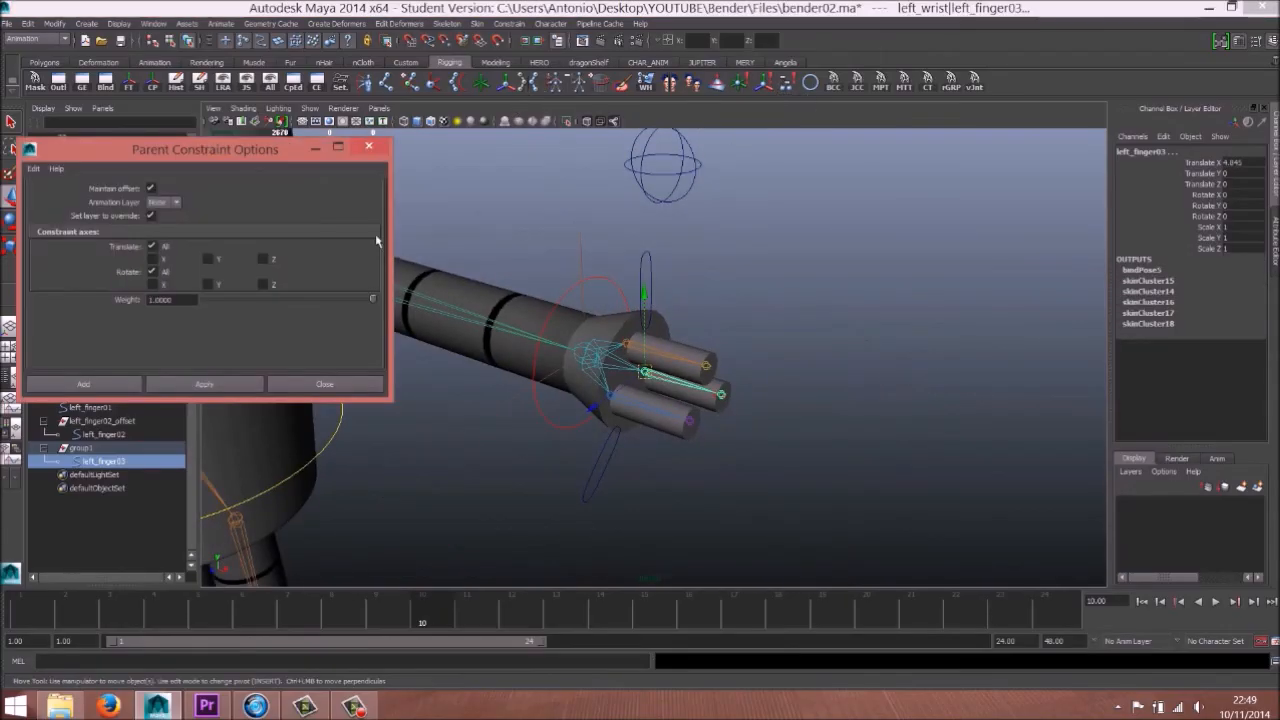
left_click(109, 384)
Step: Test the left_finger03 control by rotating it about -20 degrees in Z and -14.8 degrees in Y, and undo the rotations
left_click_drag(626, 408, 738, 422, "alt")
left_click(660, 412)
key("e")
left_click_drag(680, 354, 633, 332)
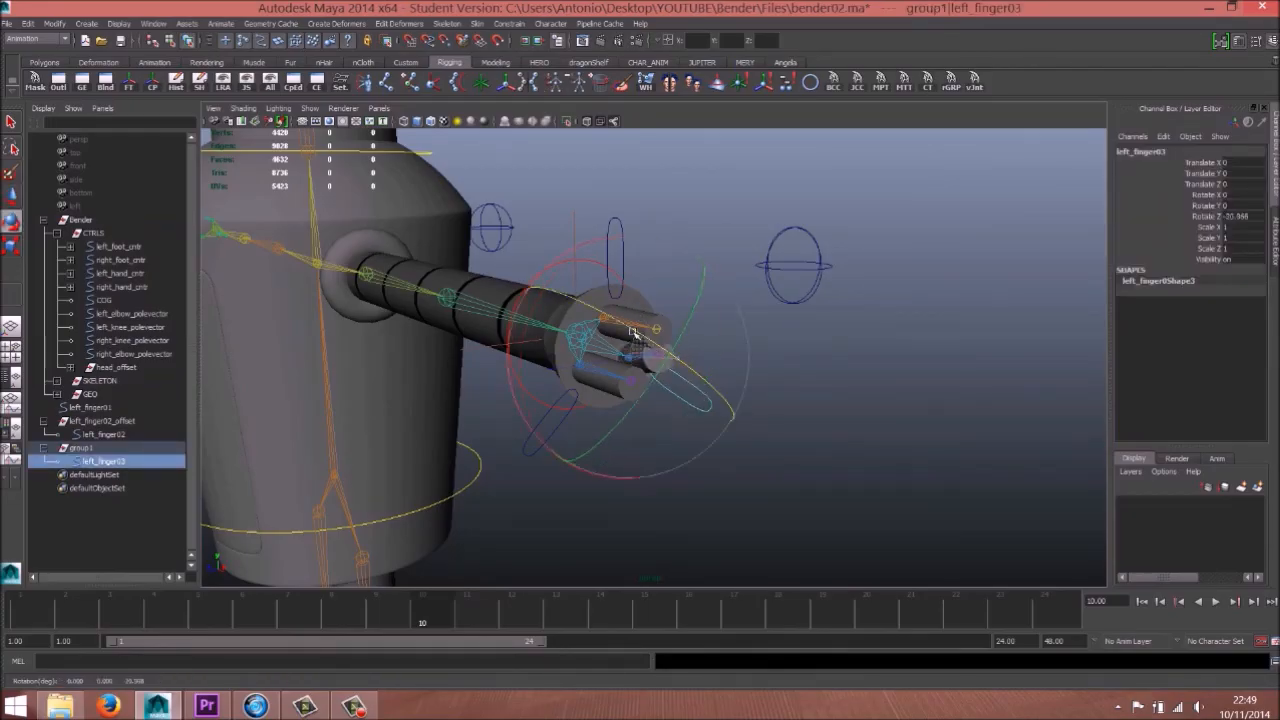
mouse_move(678, 376)
left_mouse_down()
mouse_move(686, 400)
mouse_move(694, 370)
left_mouse_up()
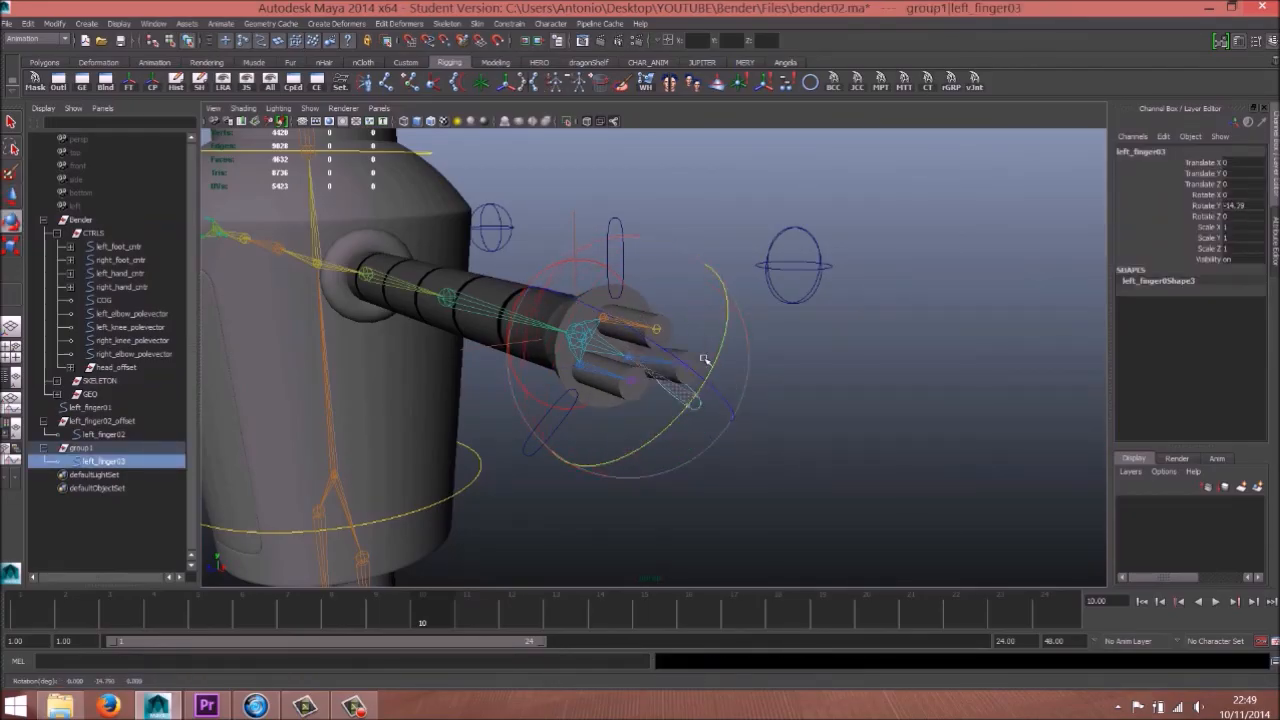
key("ctrl+z")
left_click_drag(628, 425, 651, 349)
key("w")
scroll(745, 363, "down", 3)
middle_click_drag(331, 321, 574, 349, "alt")
scroll(404, 349, "down", 3)
middle_click_drag(404, 349, 543, 360, "alt")
middle_click_drag(800, 405, 536, 345, "alt")
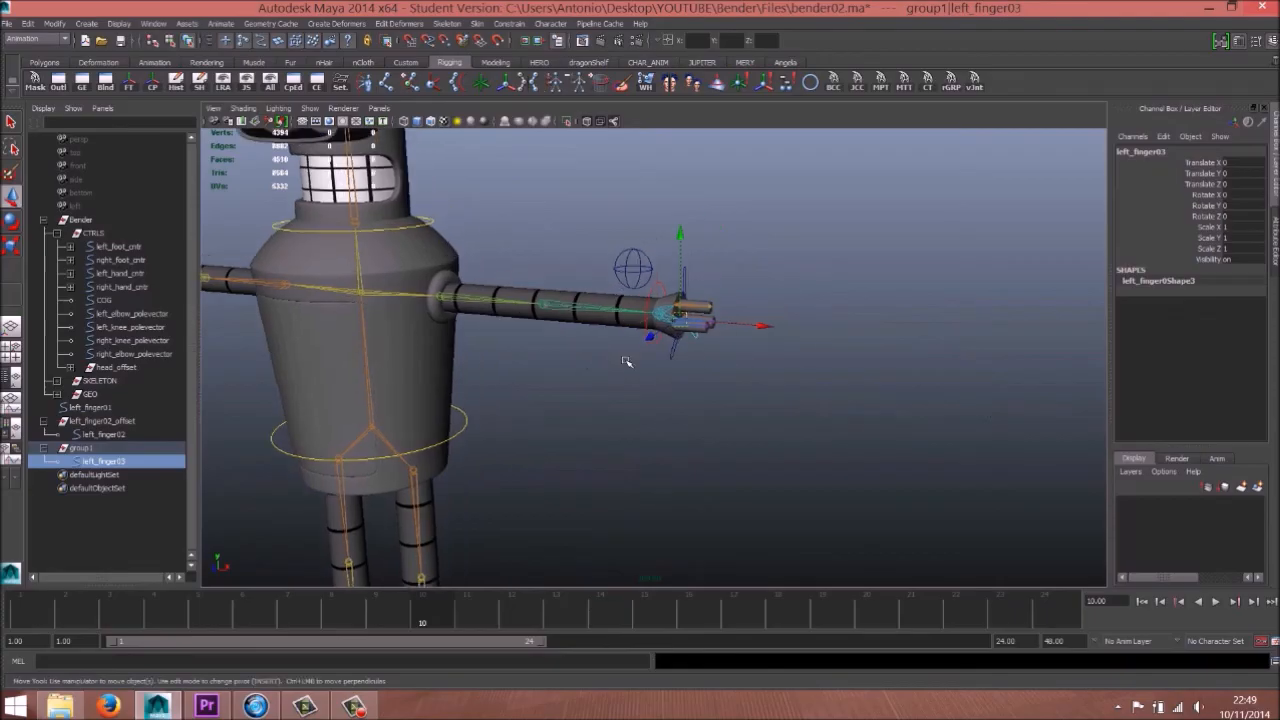